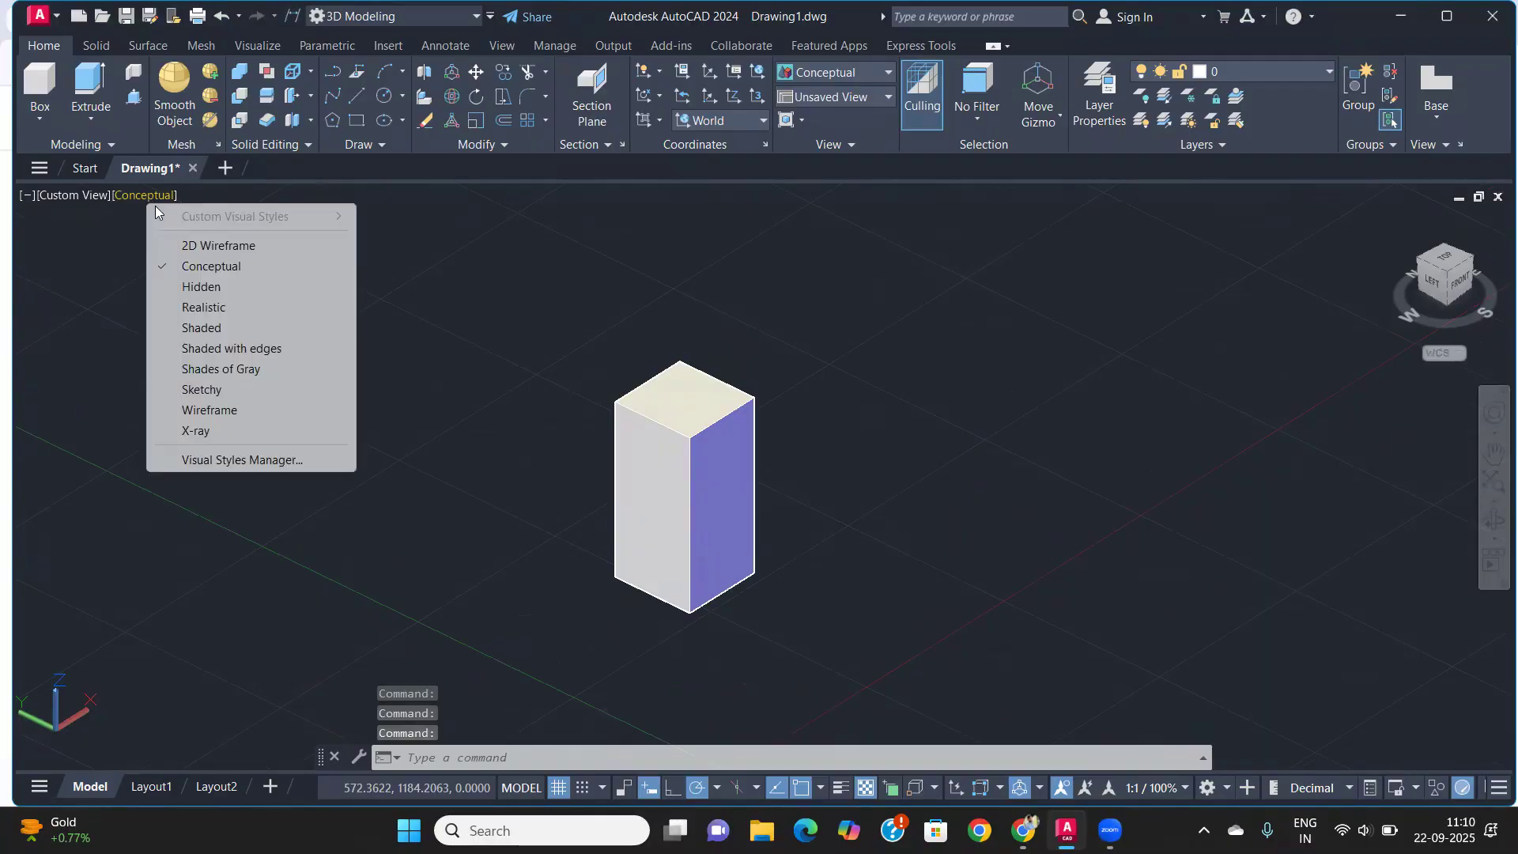
# Switch the viewport's visual style from Conceptual to Realistic and view the box from another angle
pyautogui.click(207, 307)
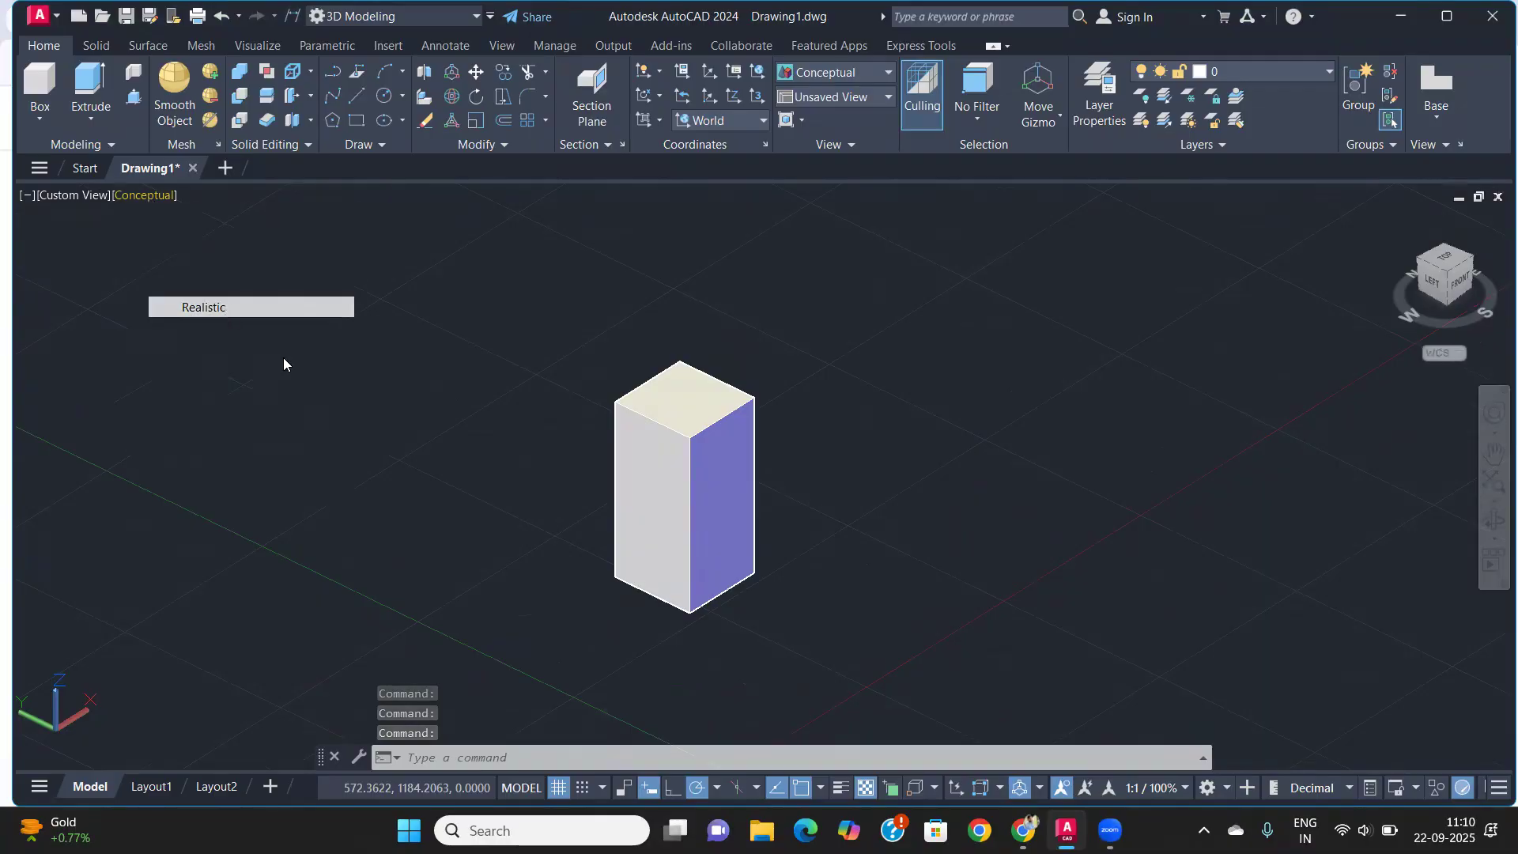
pyautogui.scroll(2, 807, 535)
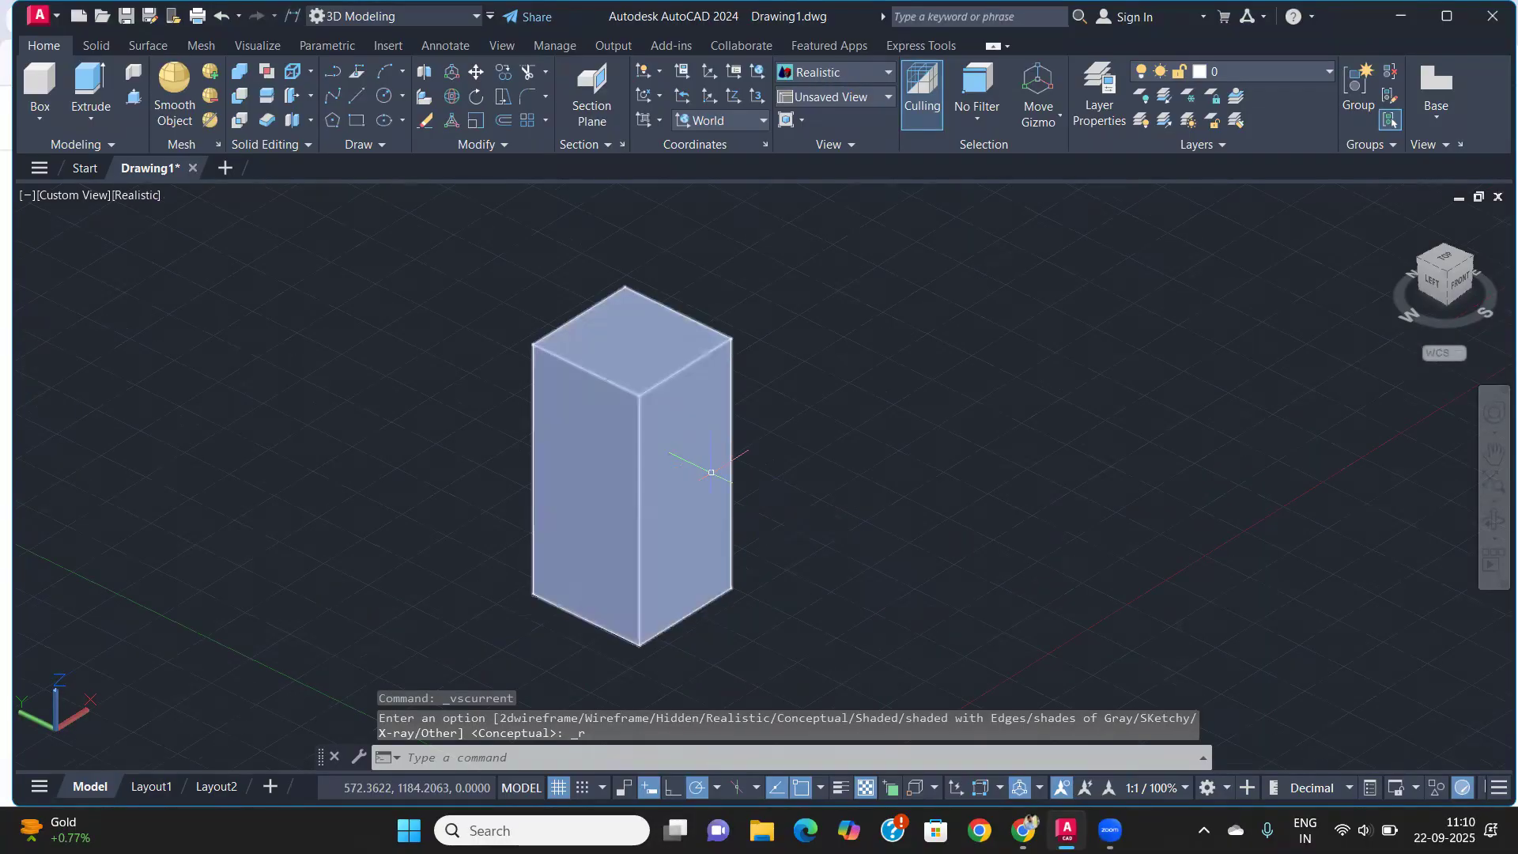
pyautogui.keyDown('shift'); pyautogui.moveTo(773, 569); pyautogui.dragTo(696, 589, button='middle'); pyautogui.keyUp('shift')
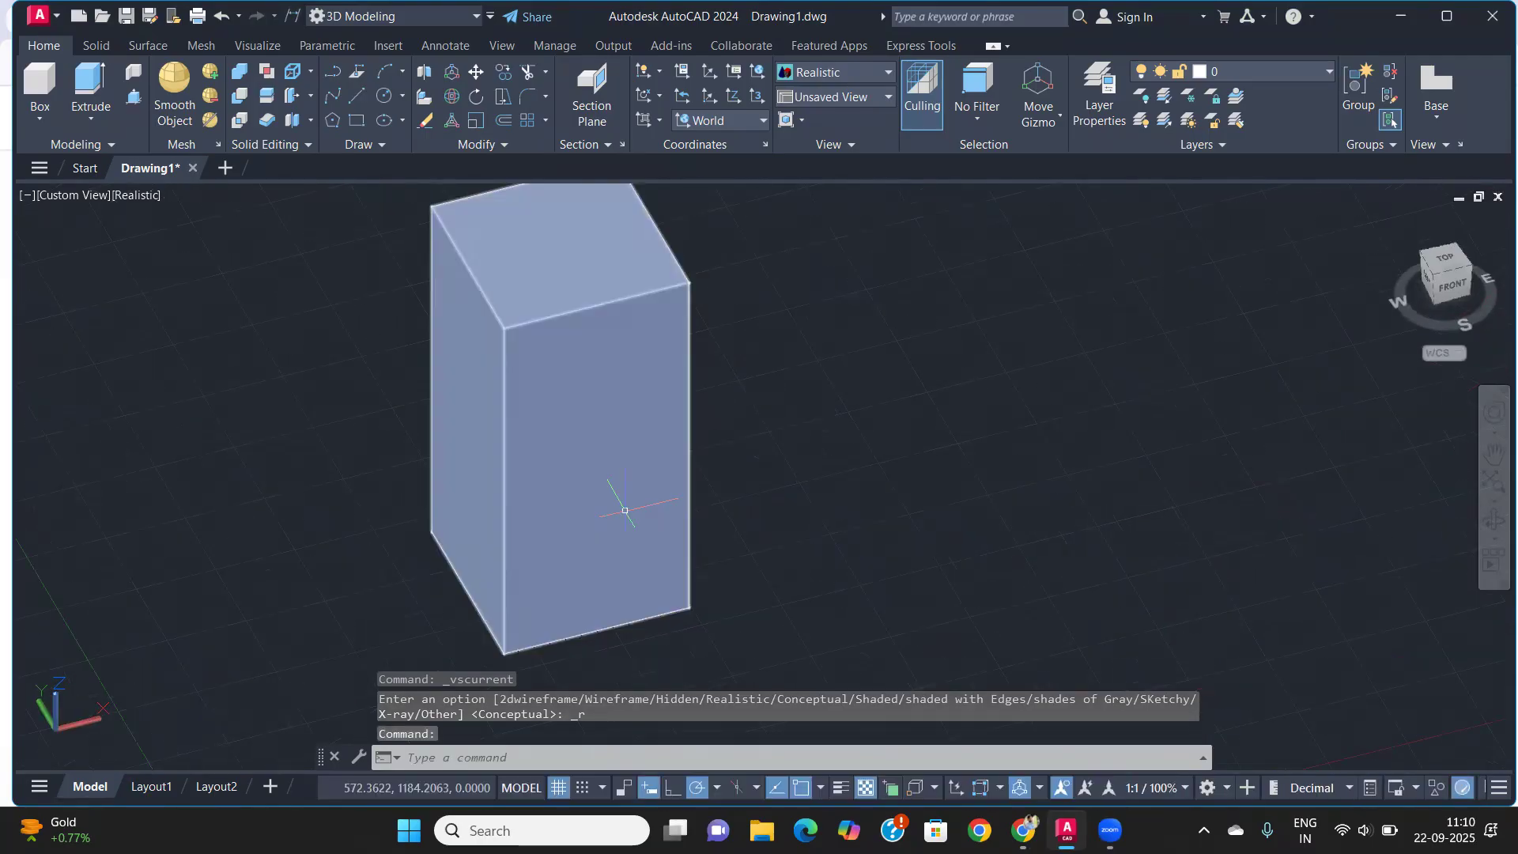
pyautogui.scroll(-3, 648, 506)
pyautogui.moveTo(639, 492); pyautogui.dragTo(553, 570, button='middle')
pyautogui.scroll(2, 553, 569)
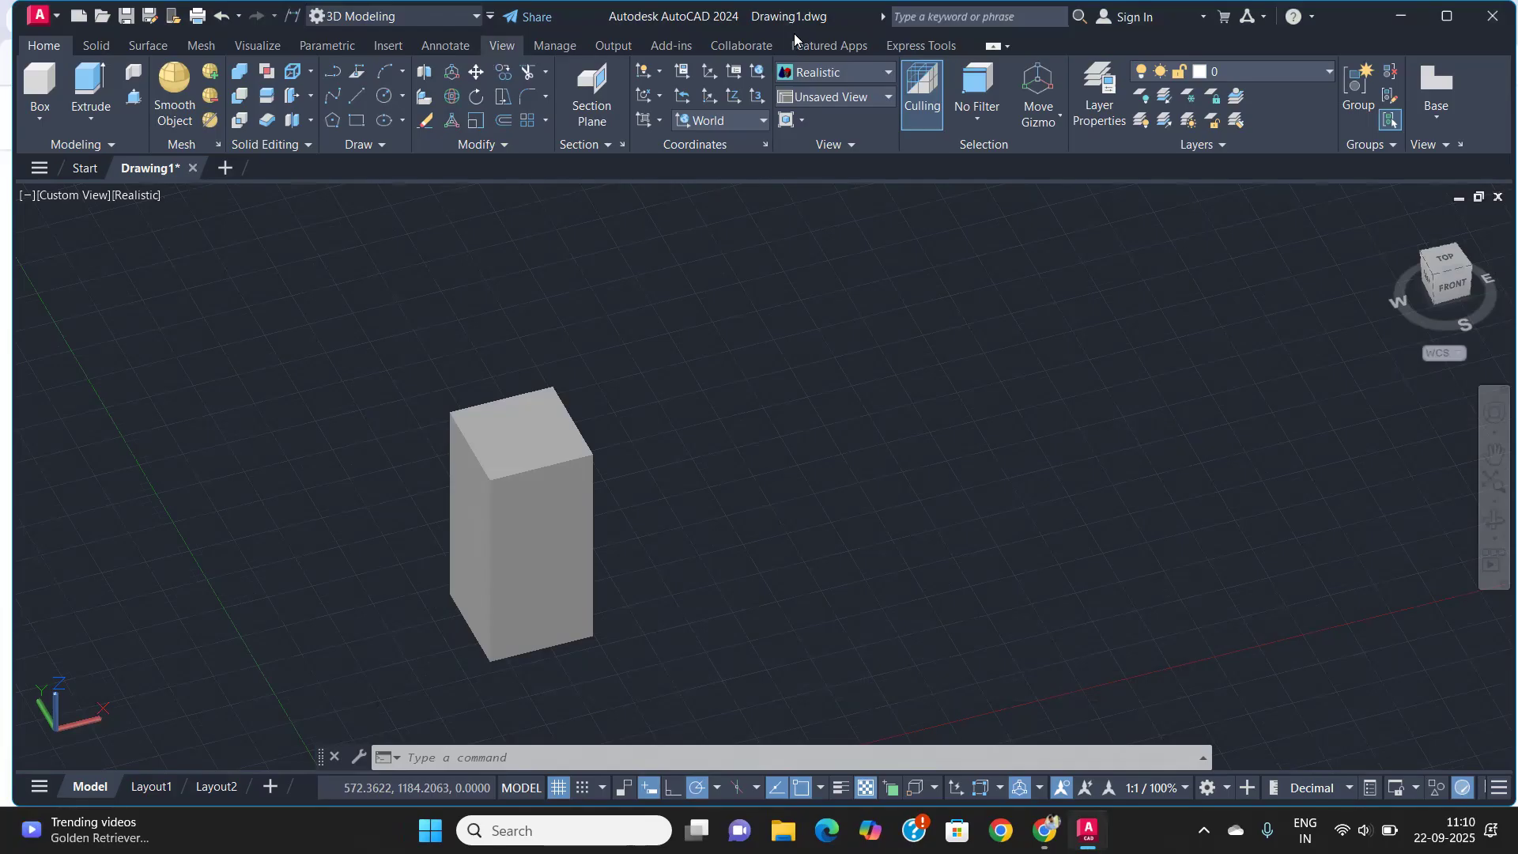
# Open the Materials Browser, move it higher beside the model and enlarge its library area
pyautogui.click(503, 46)
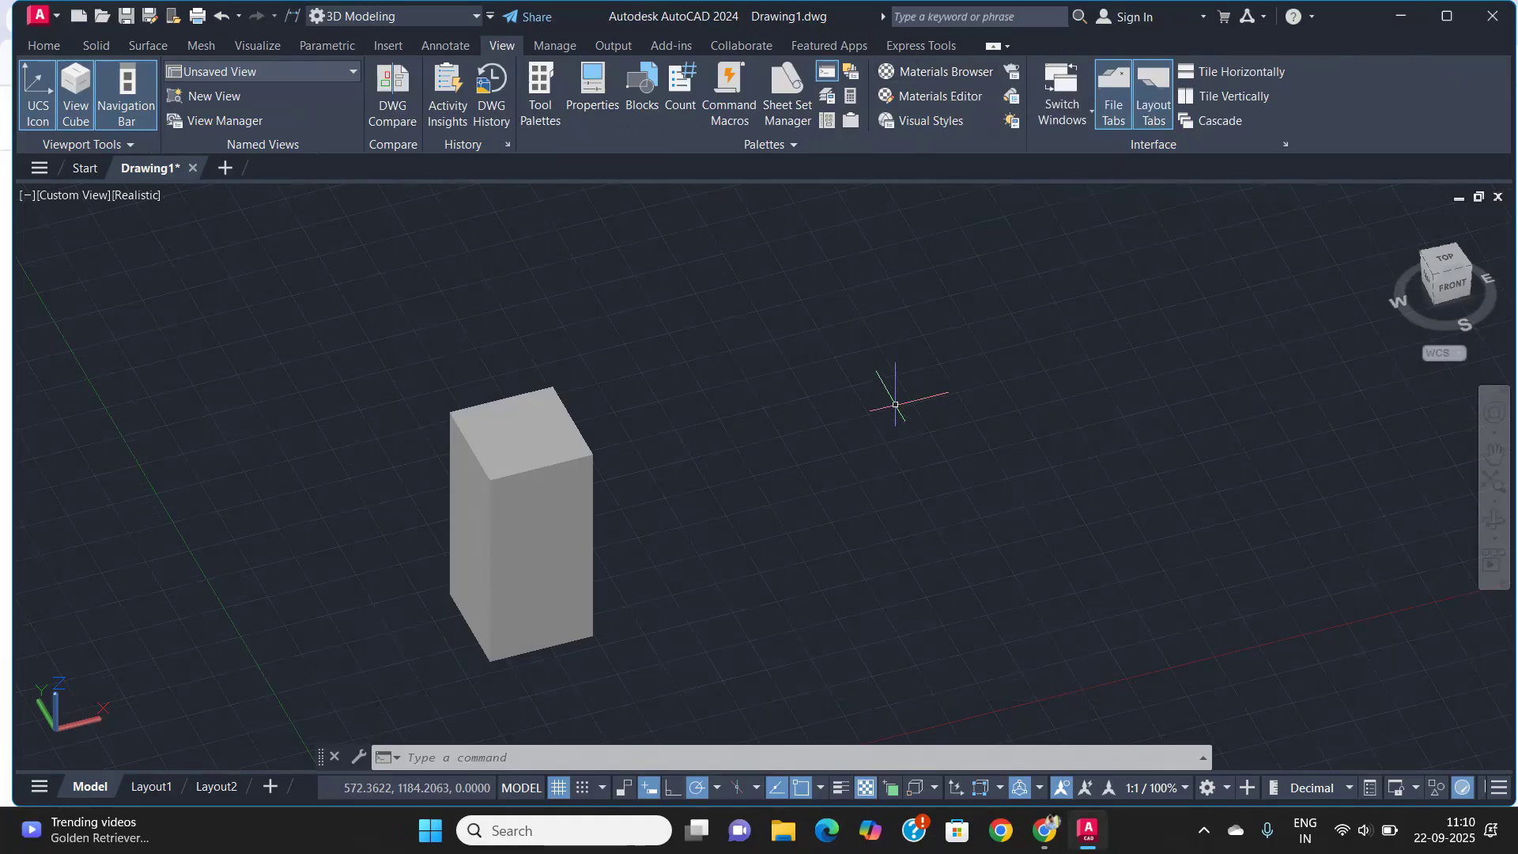
pyautogui.write('MAT')
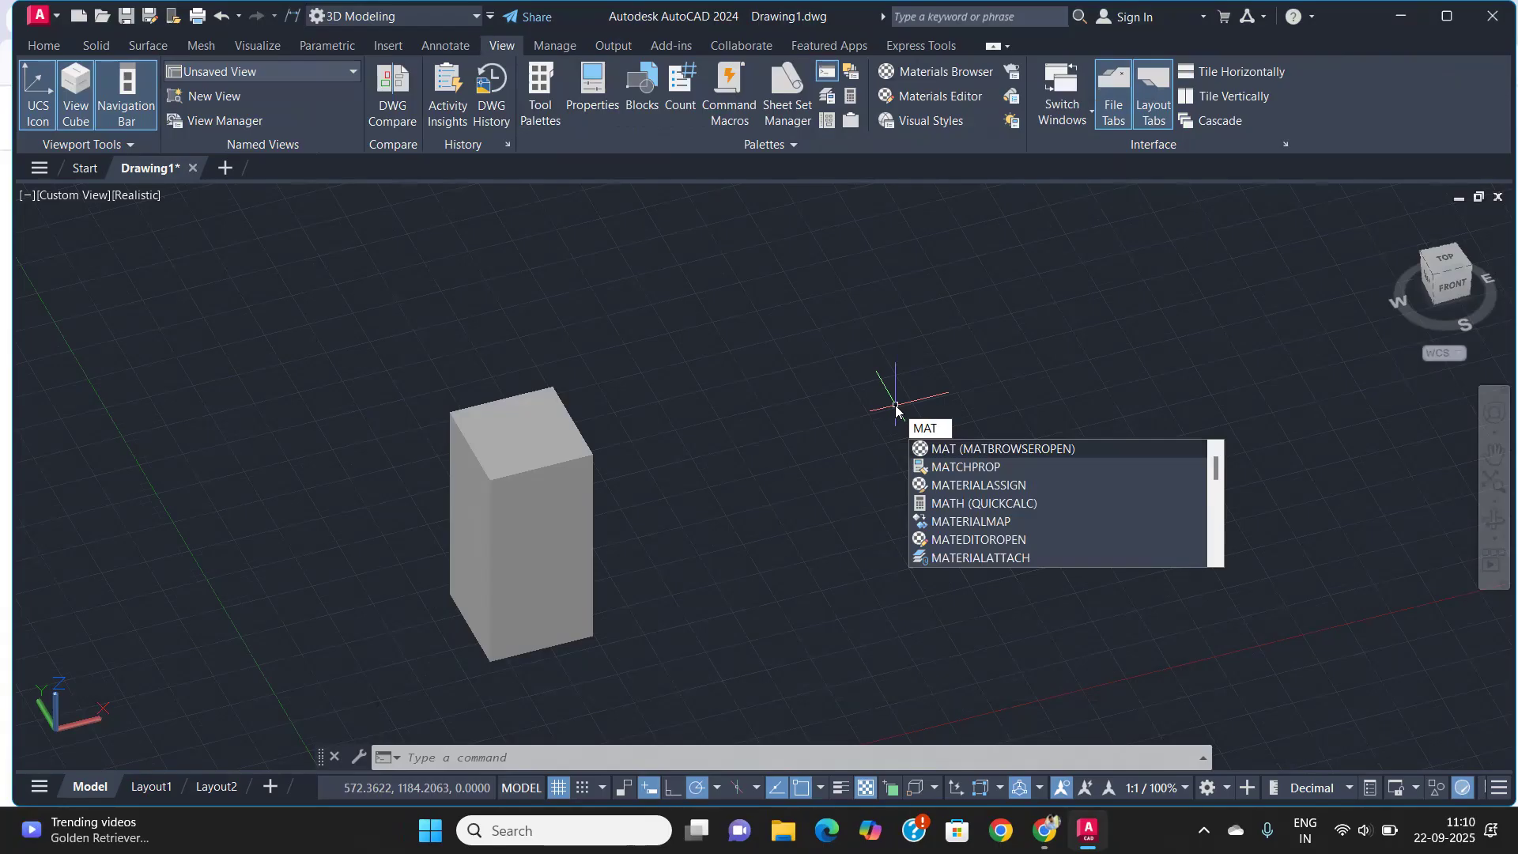
pyautogui.press('Return')
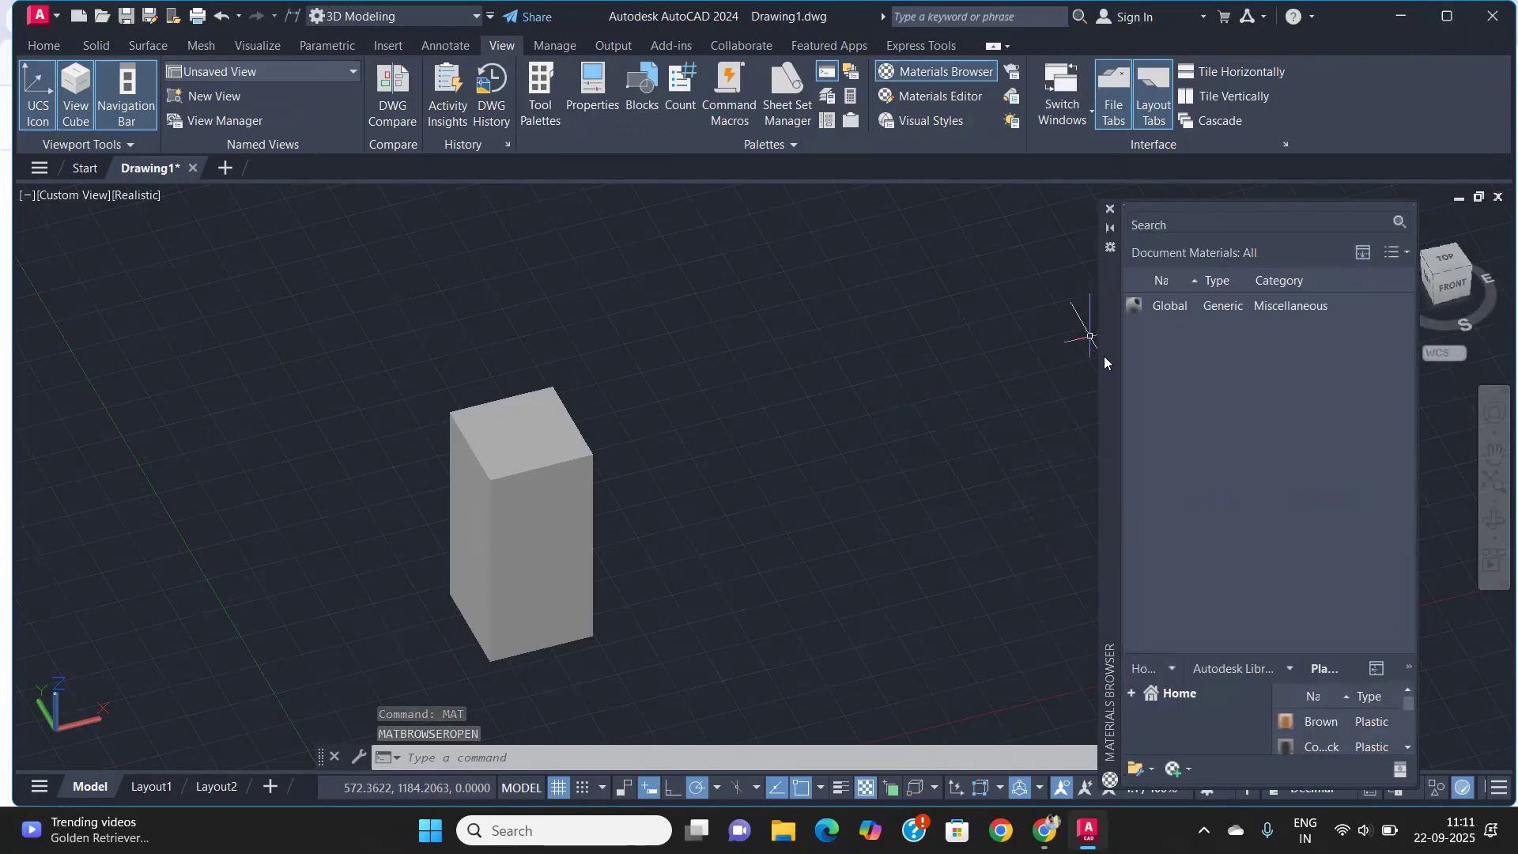
pyautogui.moveTo(1107, 400); pyautogui.dragTo(1113, 336)
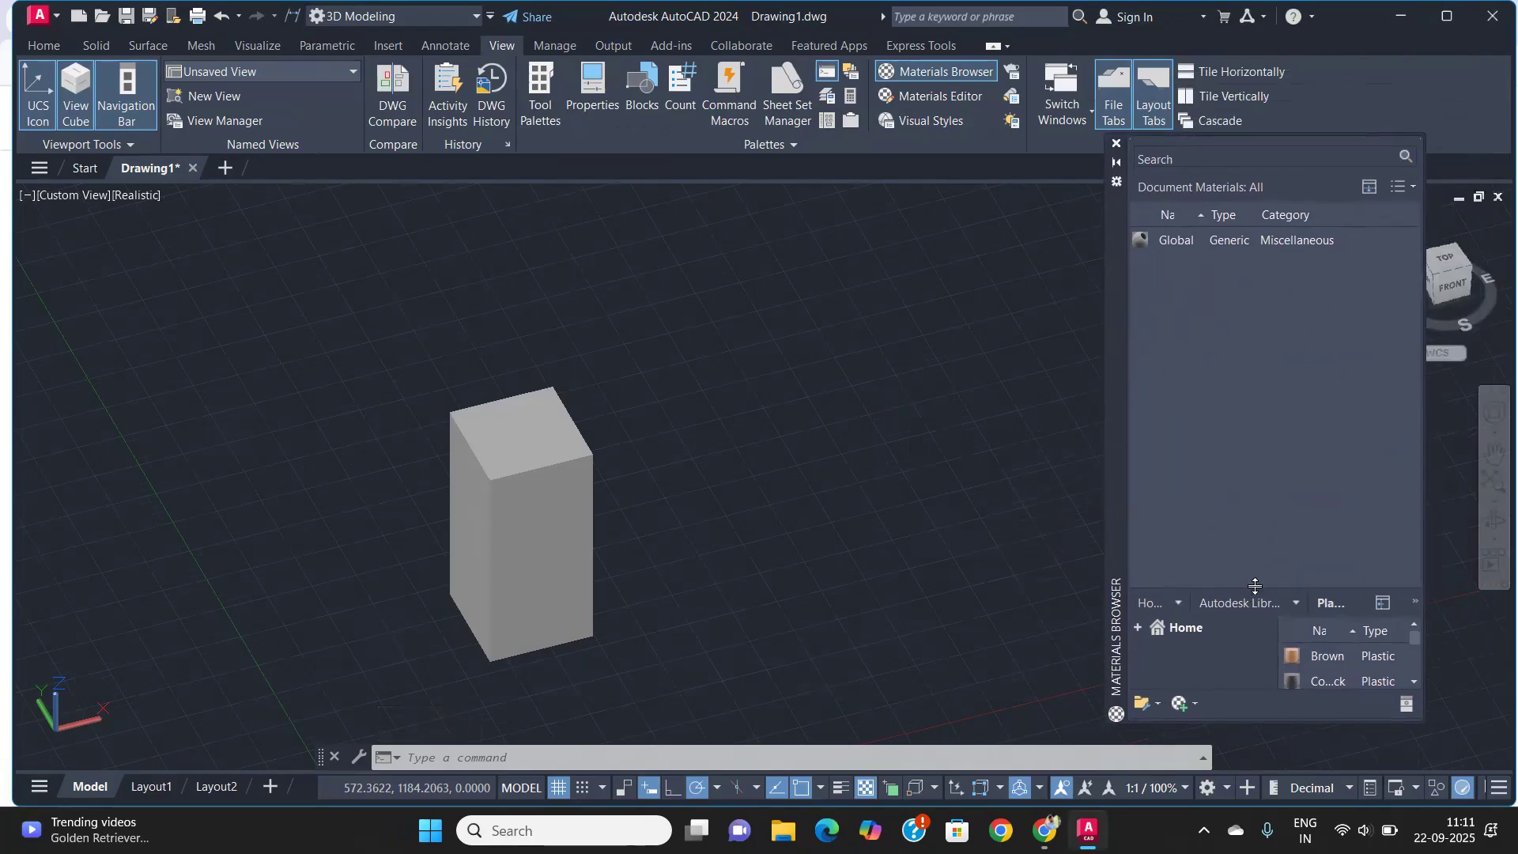
pyautogui.moveTo(1249, 585); pyautogui.dragTo(1294, 271)
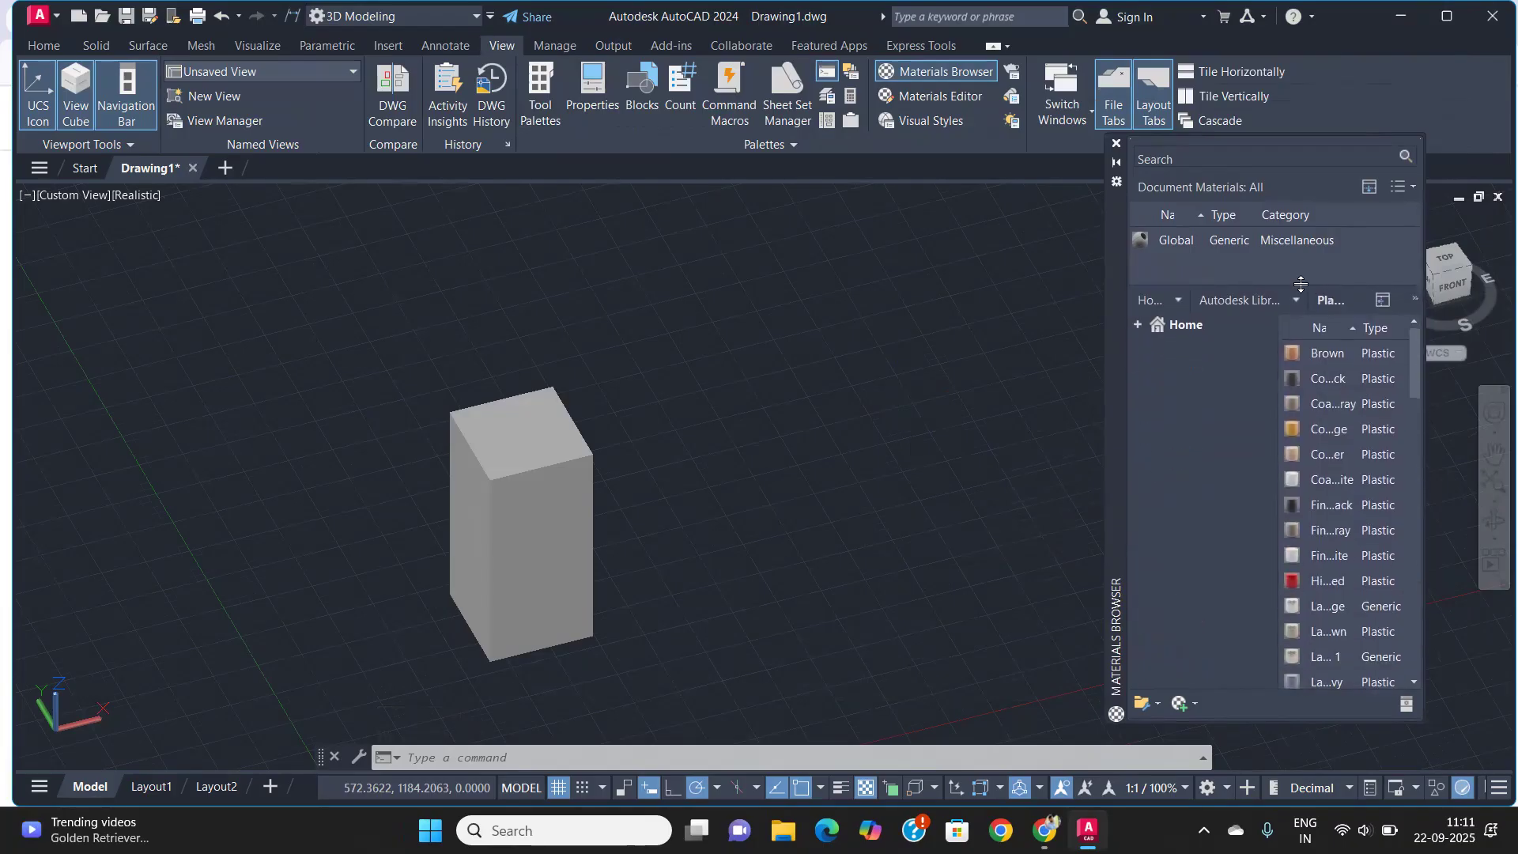
# Expand the Autodesk library and look through its Ceramic, Concrete, Glass and Flooring material categories
pyautogui.click(1137, 323)
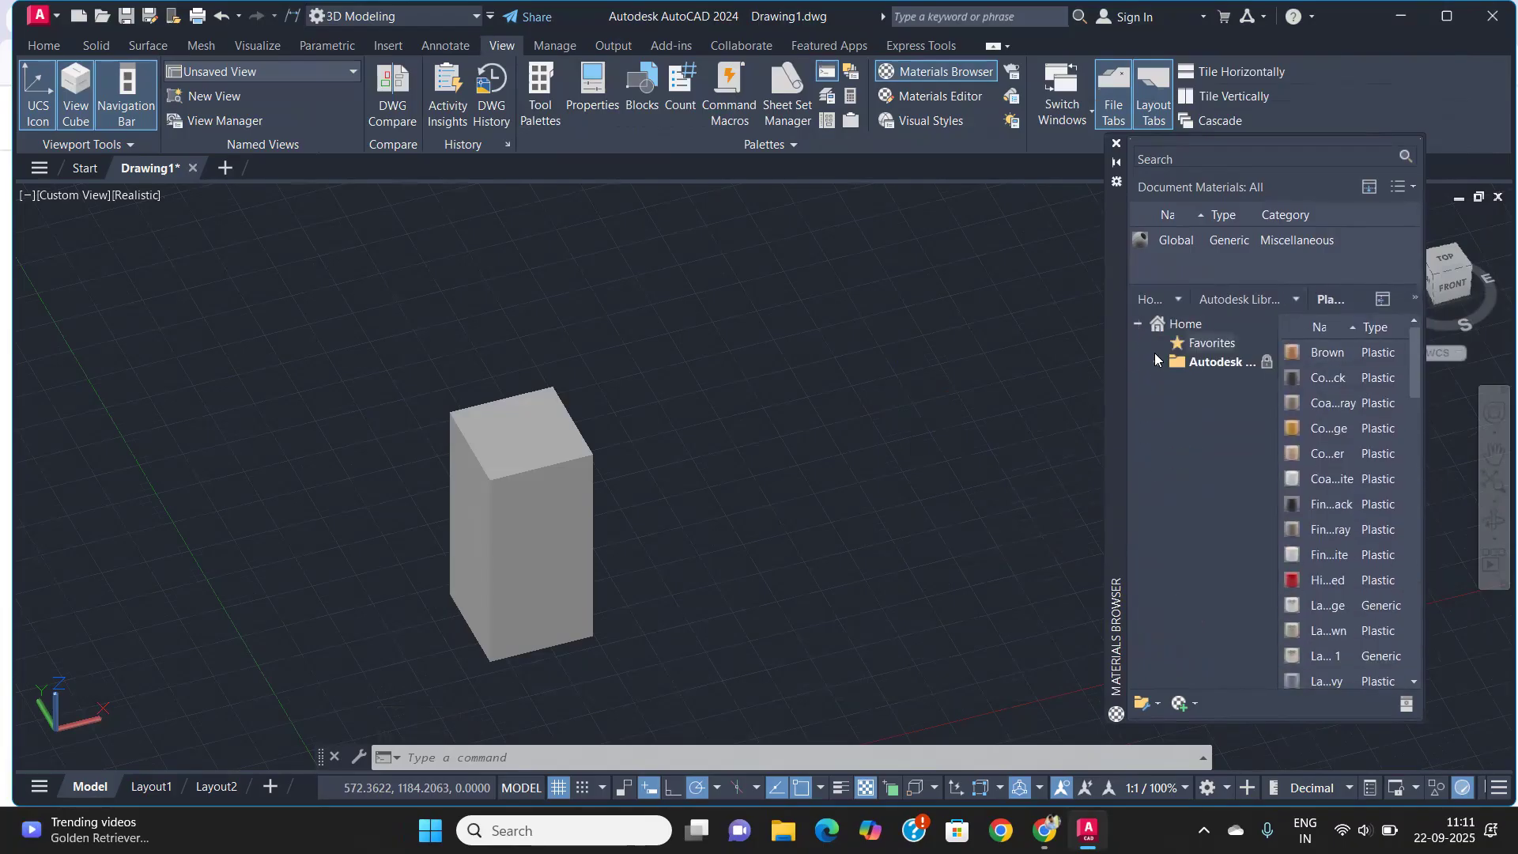
pyautogui.click(1157, 362)
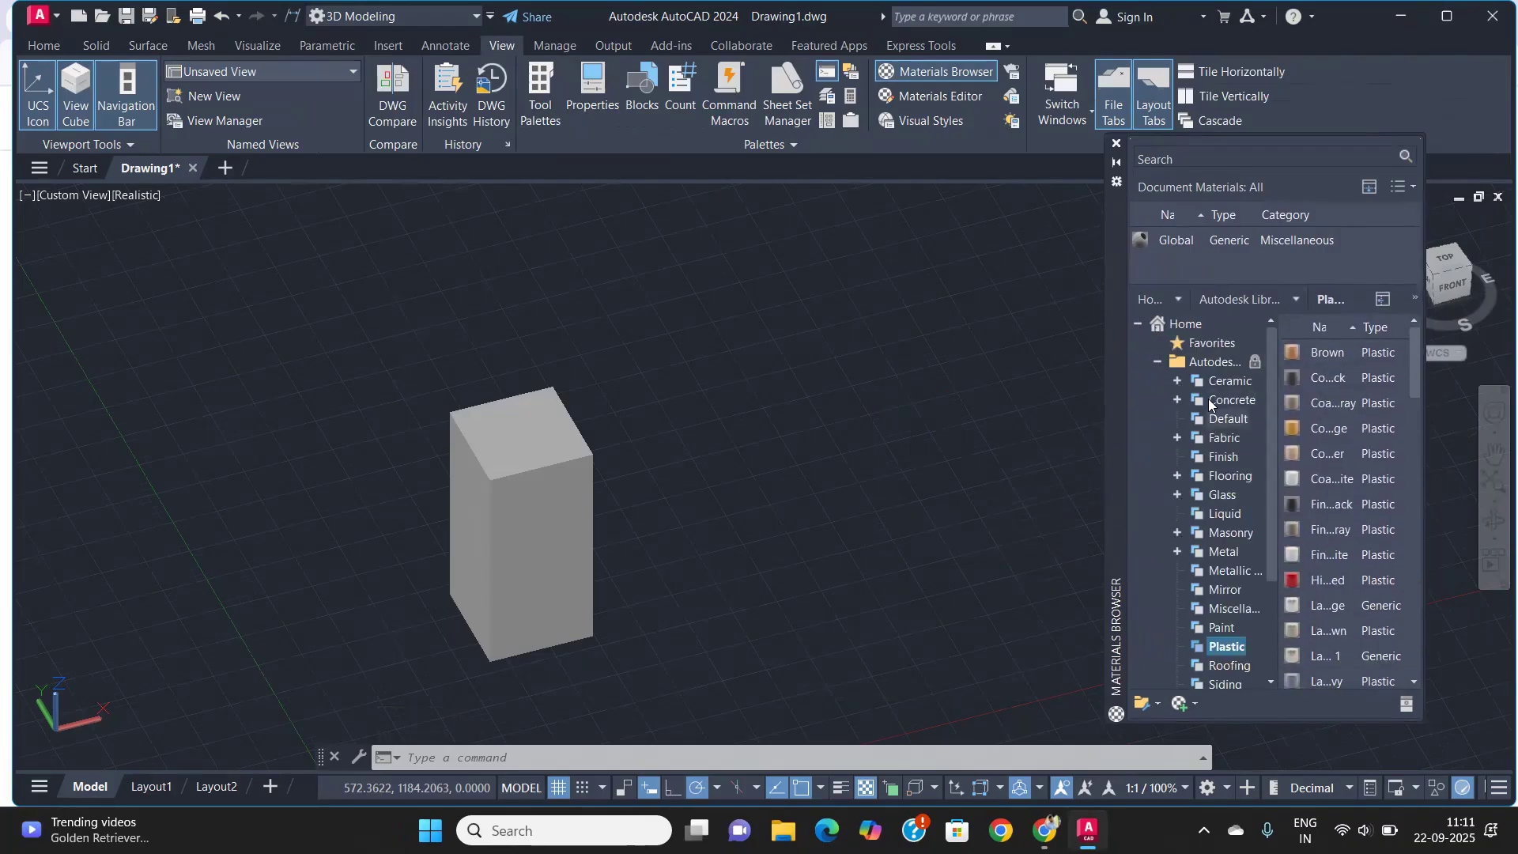
pyautogui.click(1224, 380)
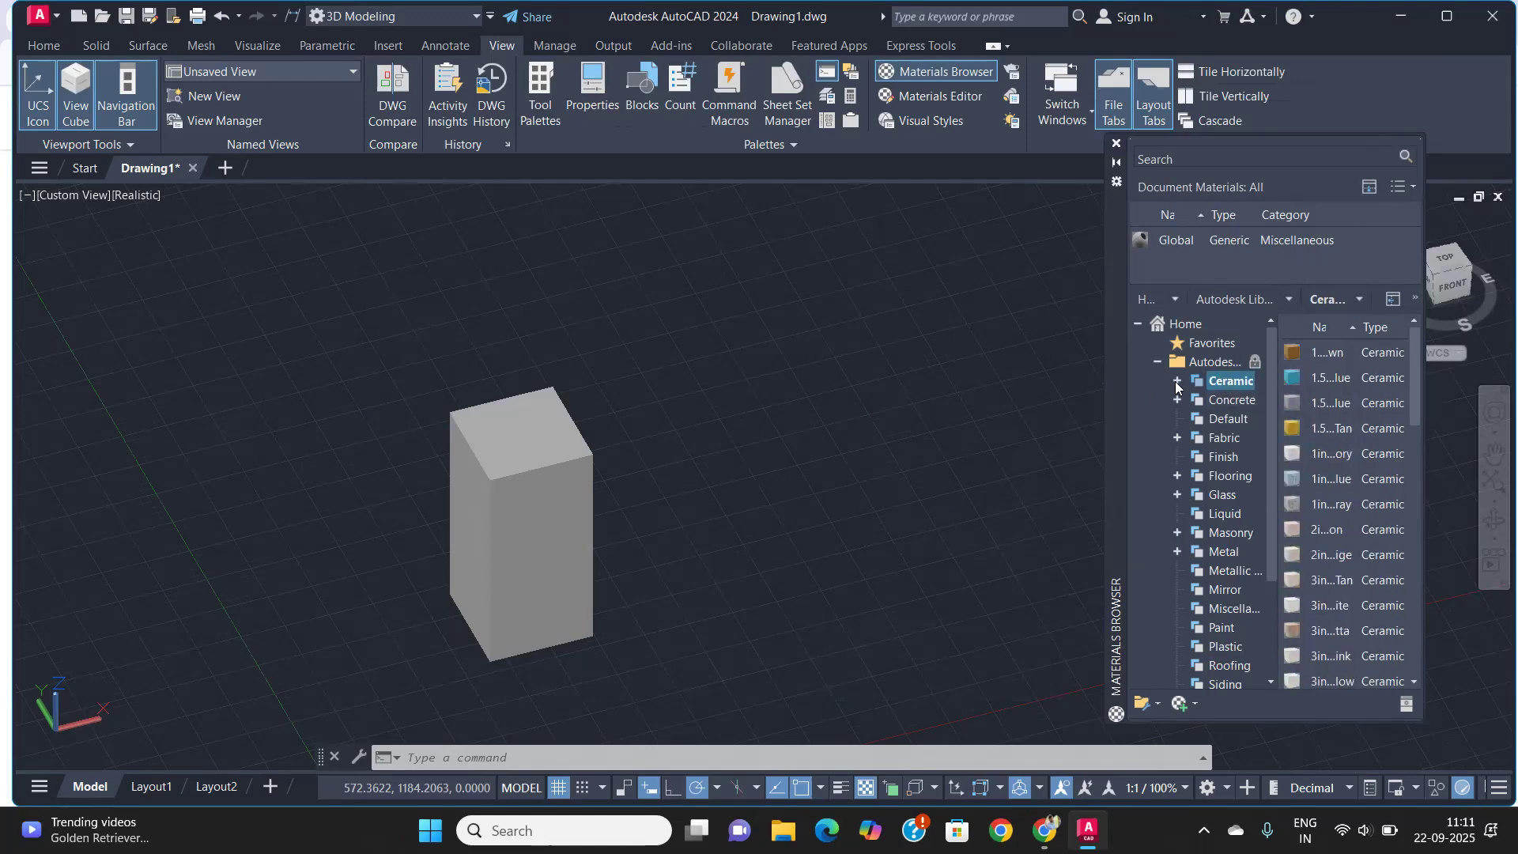
pyautogui.click(1177, 380)
pyautogui.click(1230, 421)
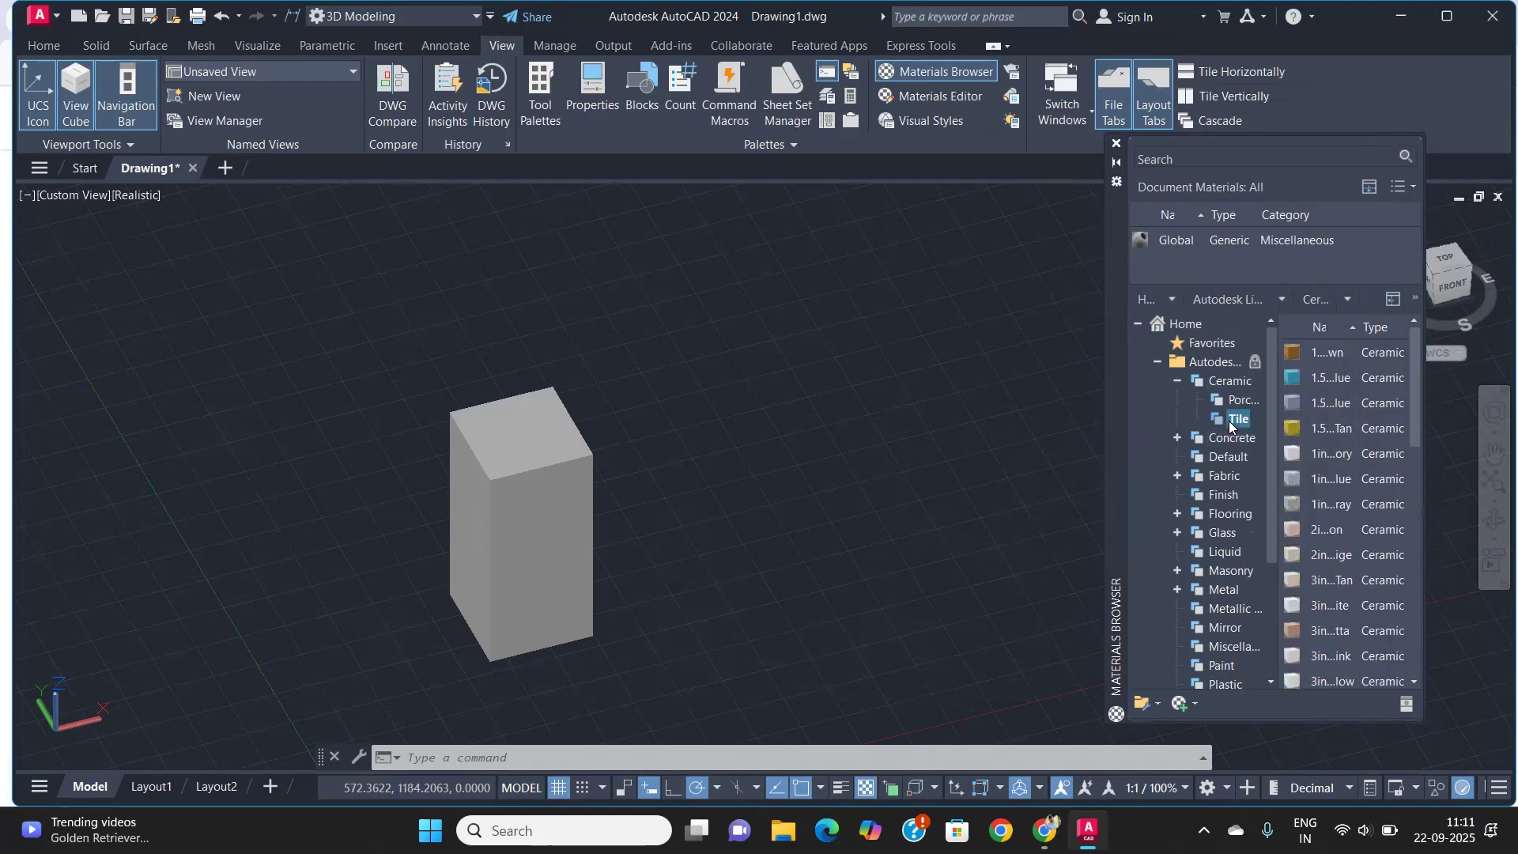
pyautogui.click(1219, 439)
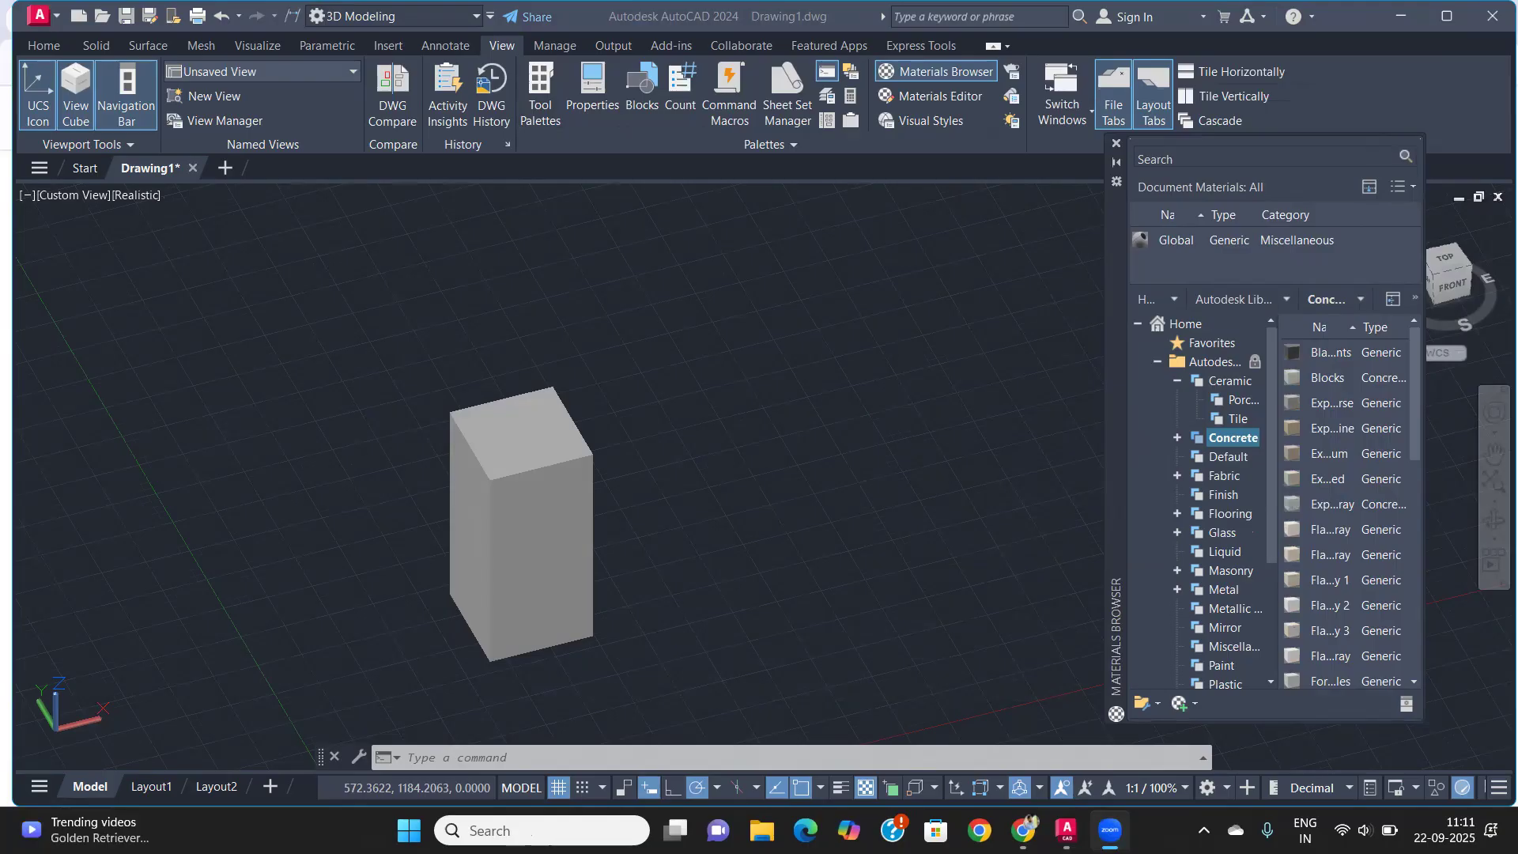
pyautogui.click(1178, 532)
pyautogui.click(1177, 513)
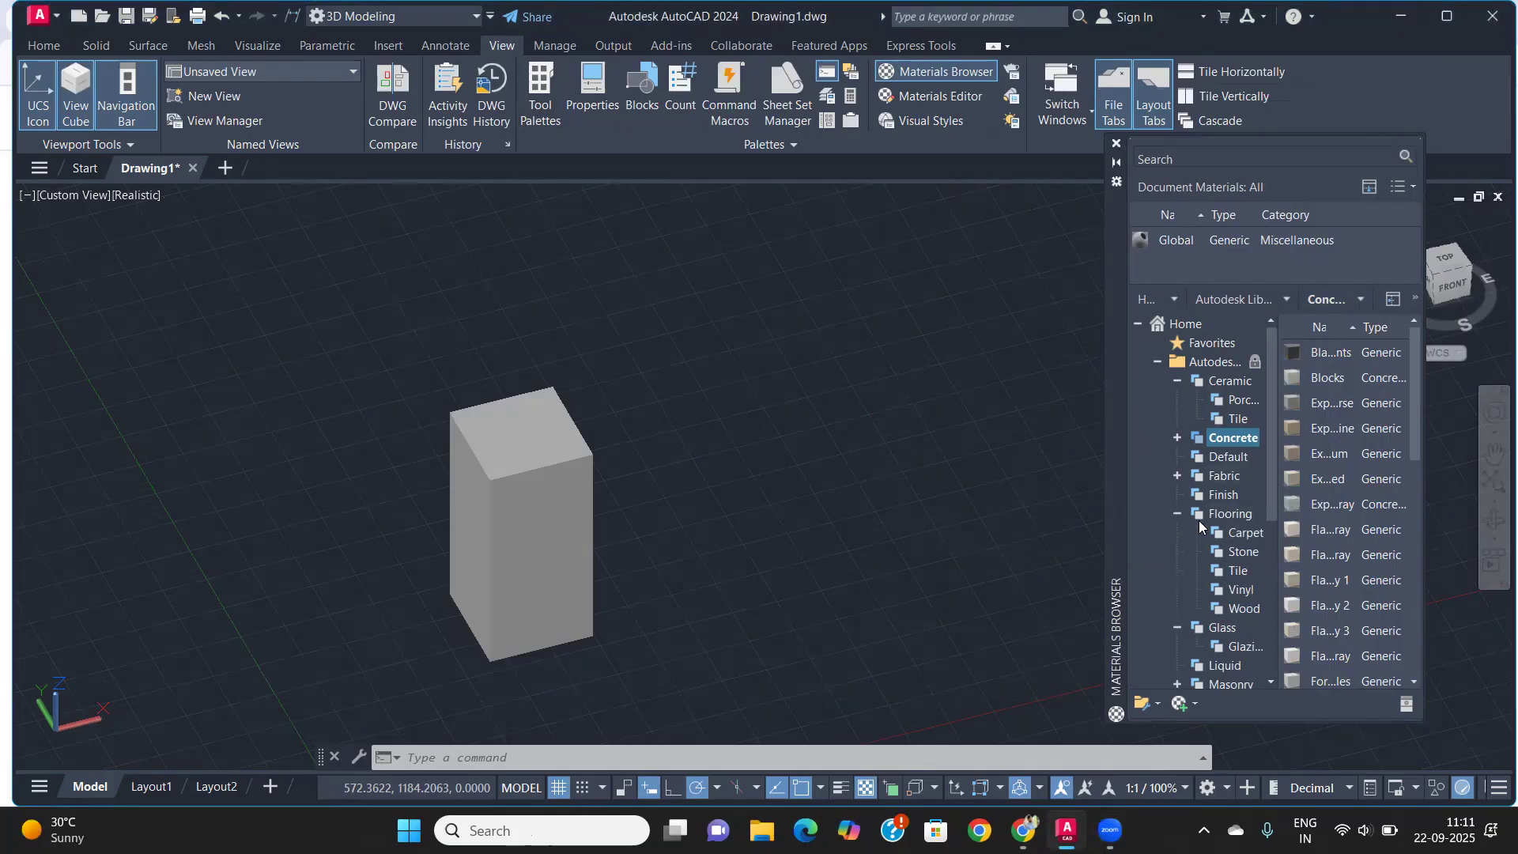
pyautogui.click(1236, 535)
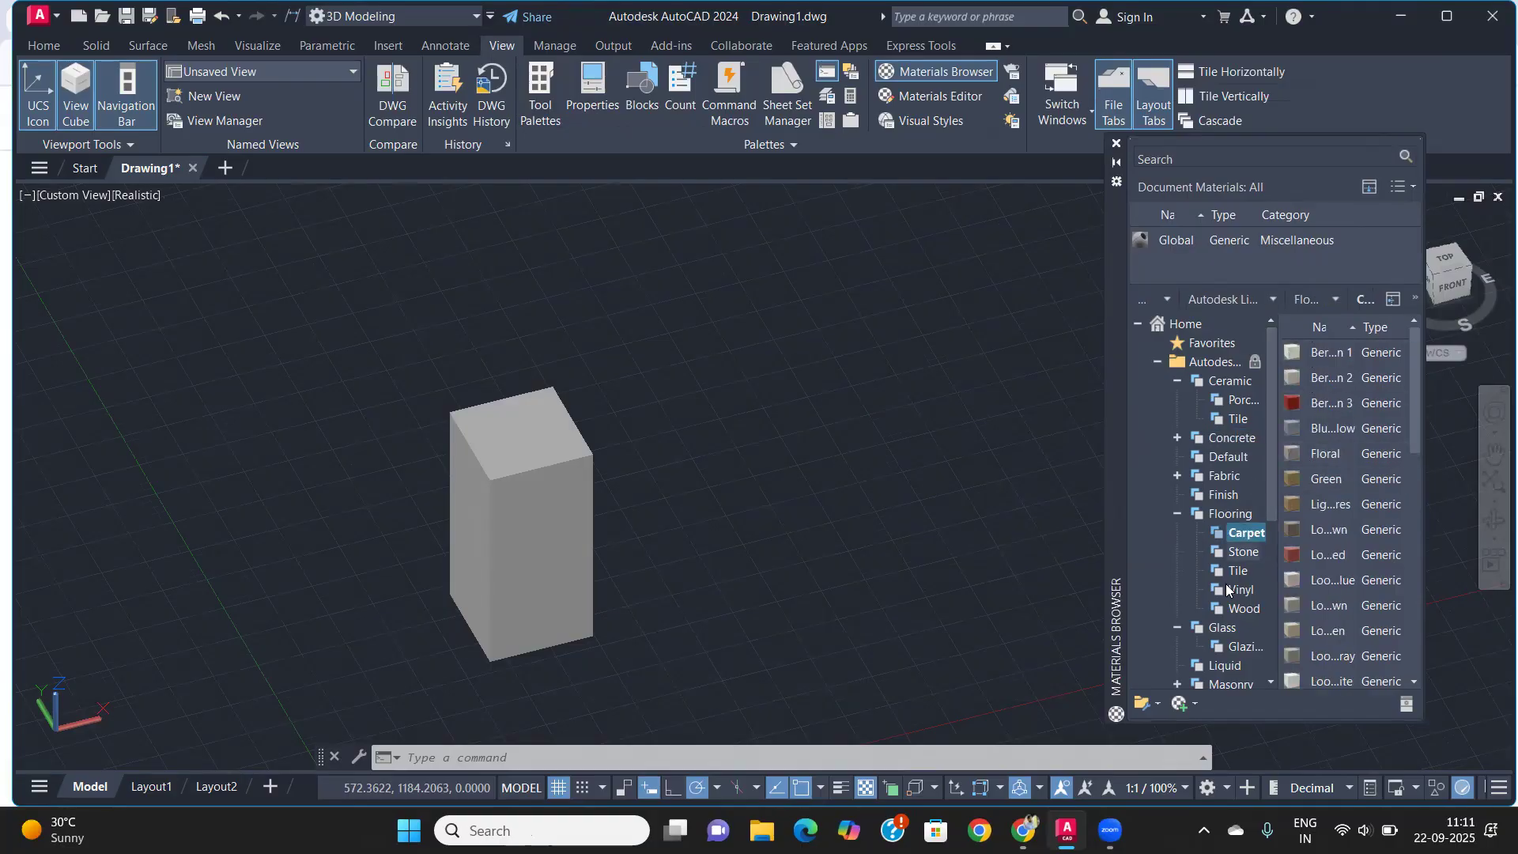
pyautogui.scroll(-3, 1236, 543)
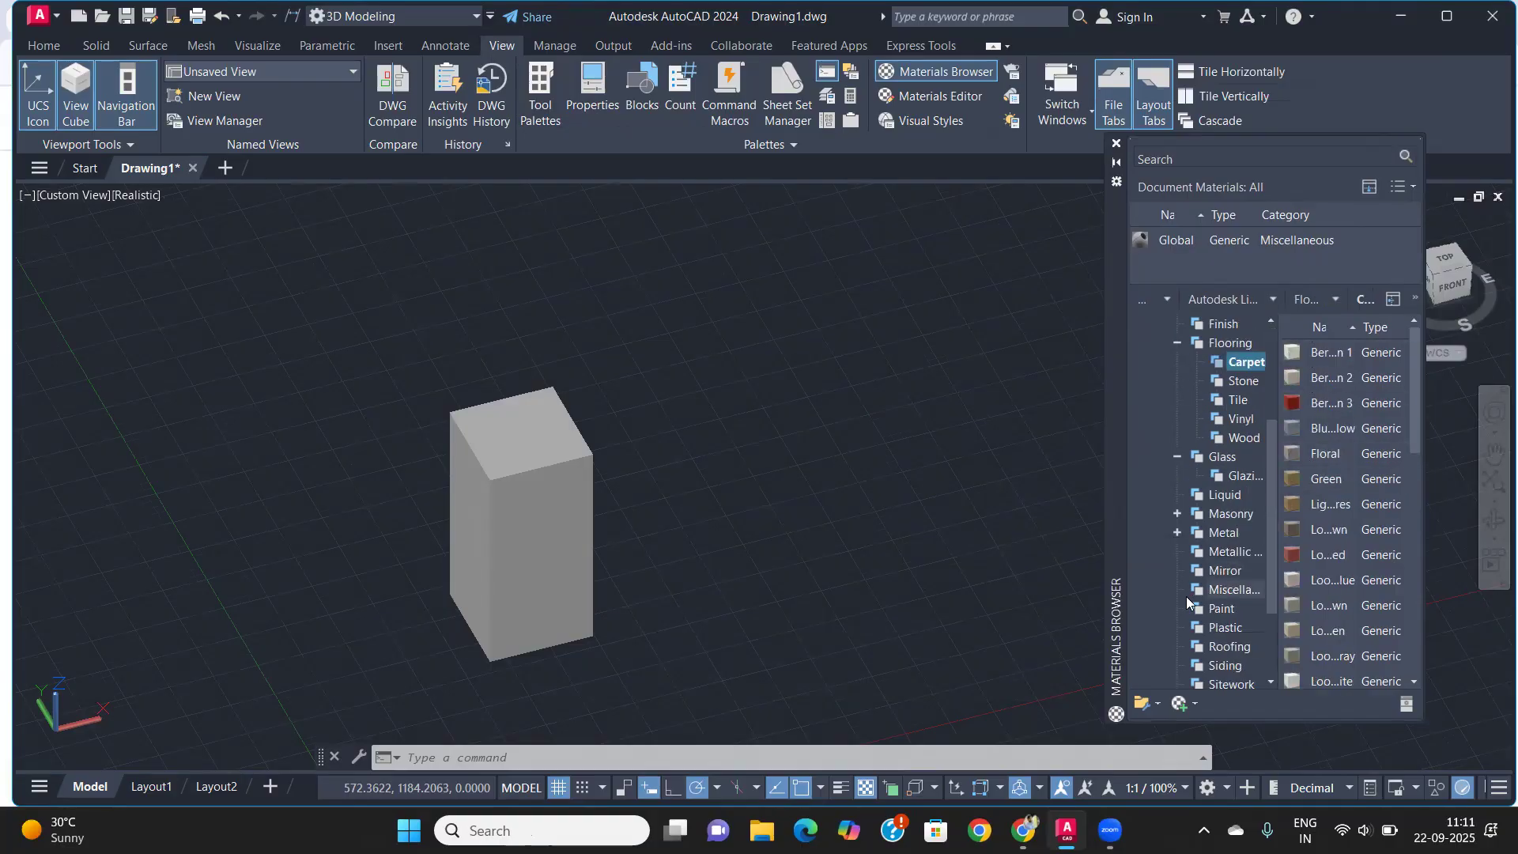
# Apply the blue metal from the library's Metal: Aluminum category to the box
pyautogui.click(1176, 531)
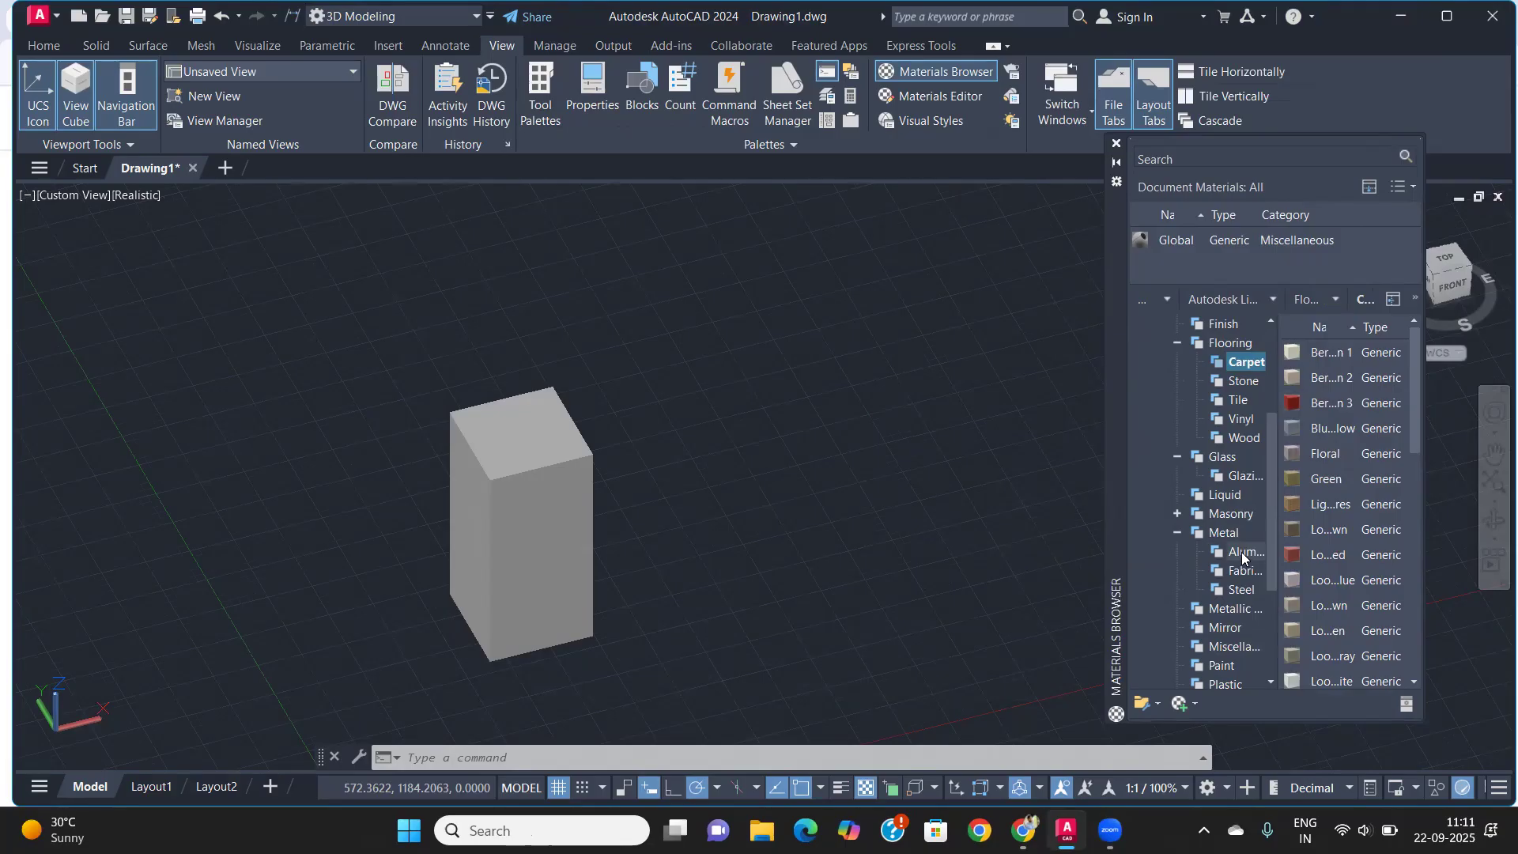
pyautogui.click(1242, 553)
pyautogui.moveTo(1323, 457); pyautogui.dragTo(444, 517)
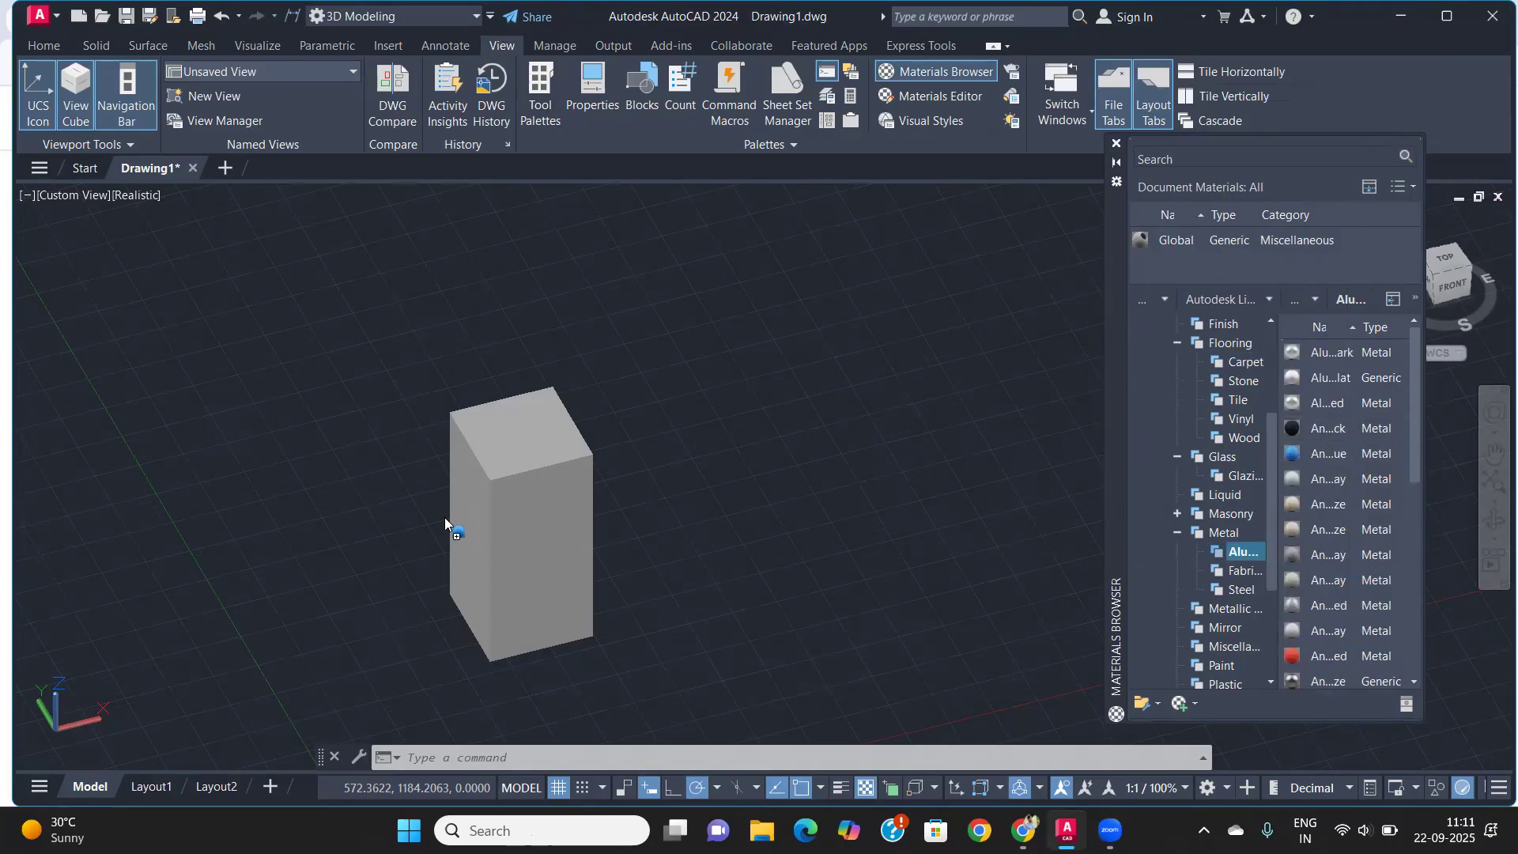
pyautogui.moveTo(558, 526); pyautogui.dragTo(559, 515)
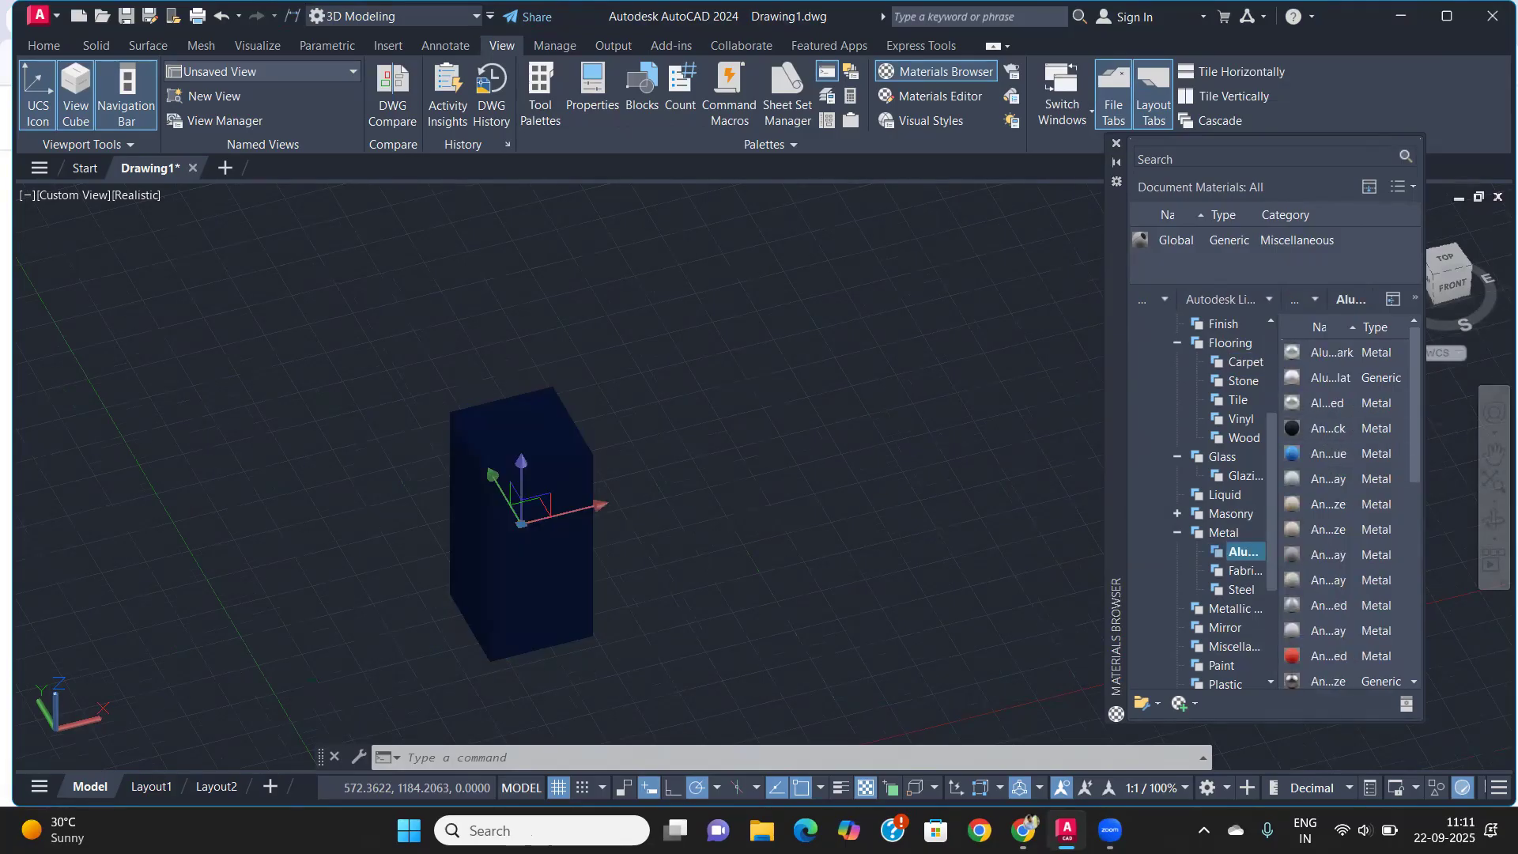
# Inspect the box closely from another angle and replace its material with the red metal from the Aluminum category
pyautogui.scroll(5, 542, 643)
pyautogui.scroll(-7, 525, 609)
pyautogui.scroll(3, 530, 632)
pyautogui.keyDown('shift'); pyautogui.moveTo(525, 626); pyautogui.dragTo(644, 614, button='middle'); pyautogui.keyUp('shift')
pyautogui.moveTo(1327, 651); pyautogui.dragTo(557, 478)
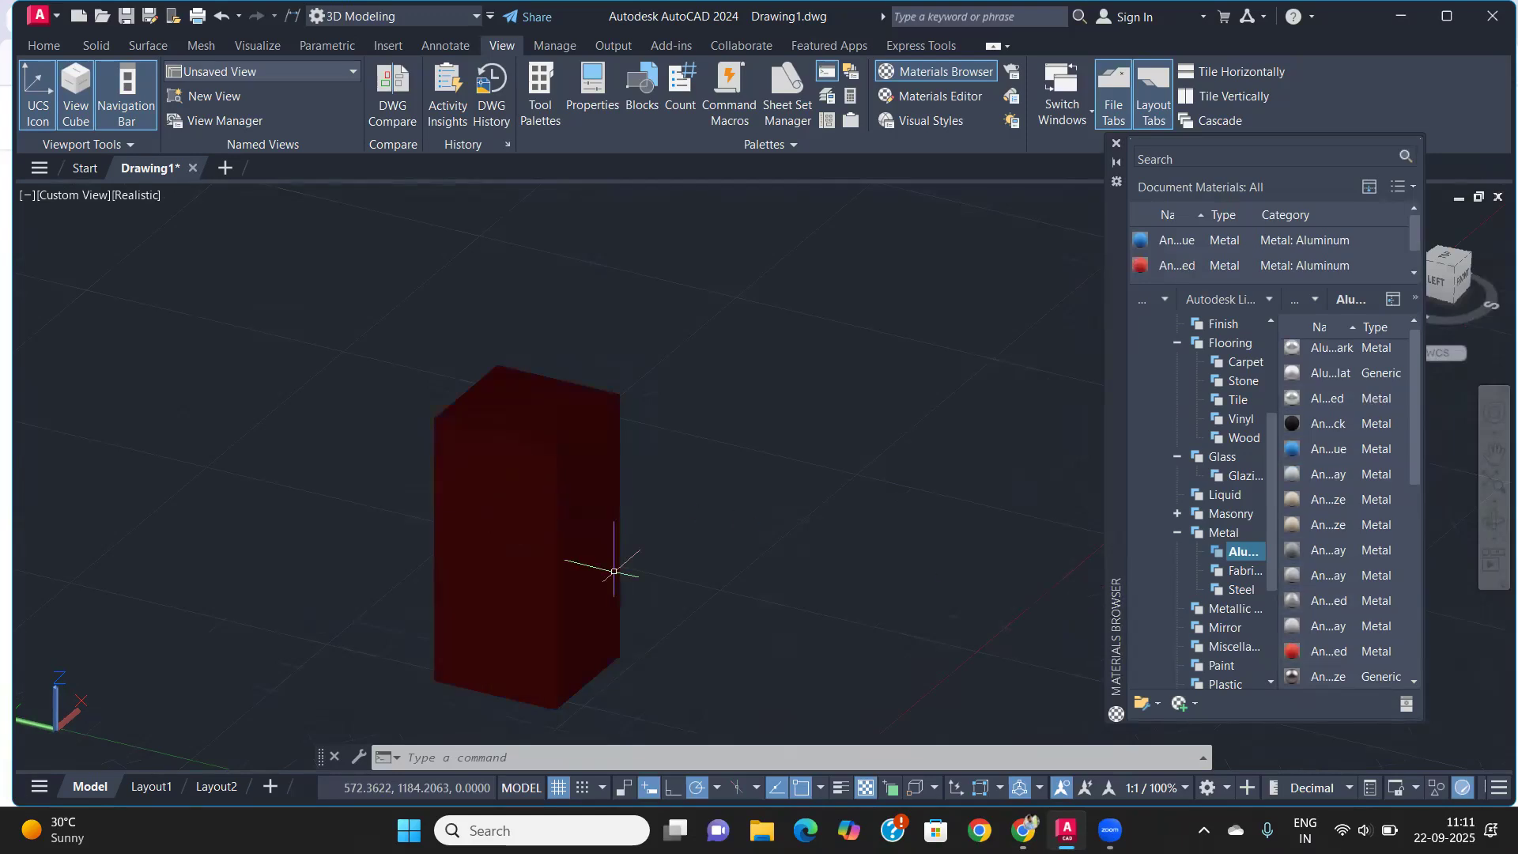
# Apply the first and second materials of the library's Metal: Fabricated category to the box, one after the other
pyautogui.click(1241, 571)
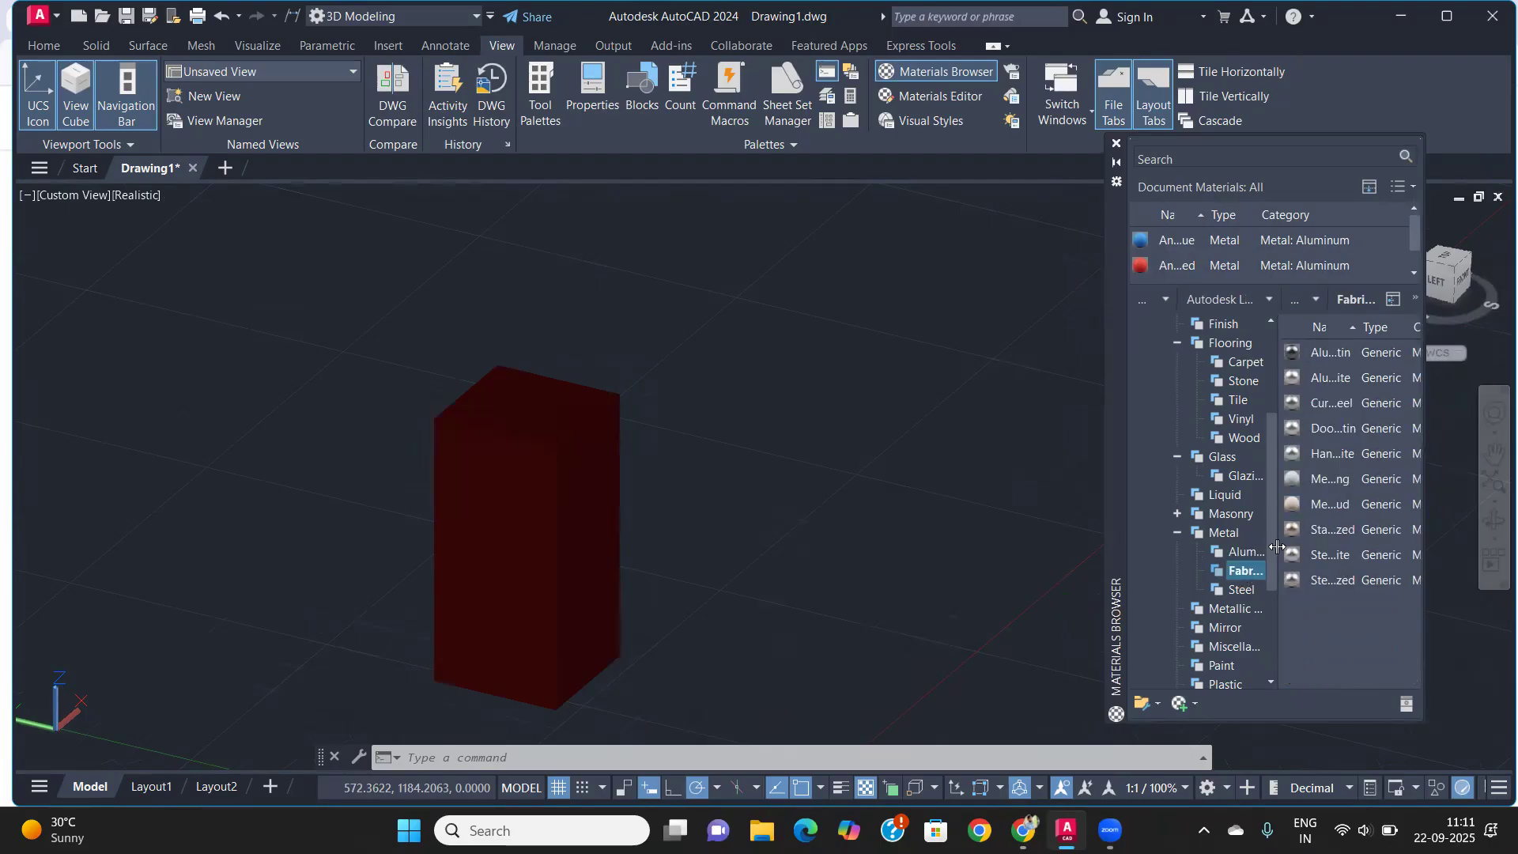
pyautogui.moveTo(1327, 352); pyautogui.dragTo(824, 492)
pyautogui.moveTo(559, 528); pyautogui.dragTo(560, 529)
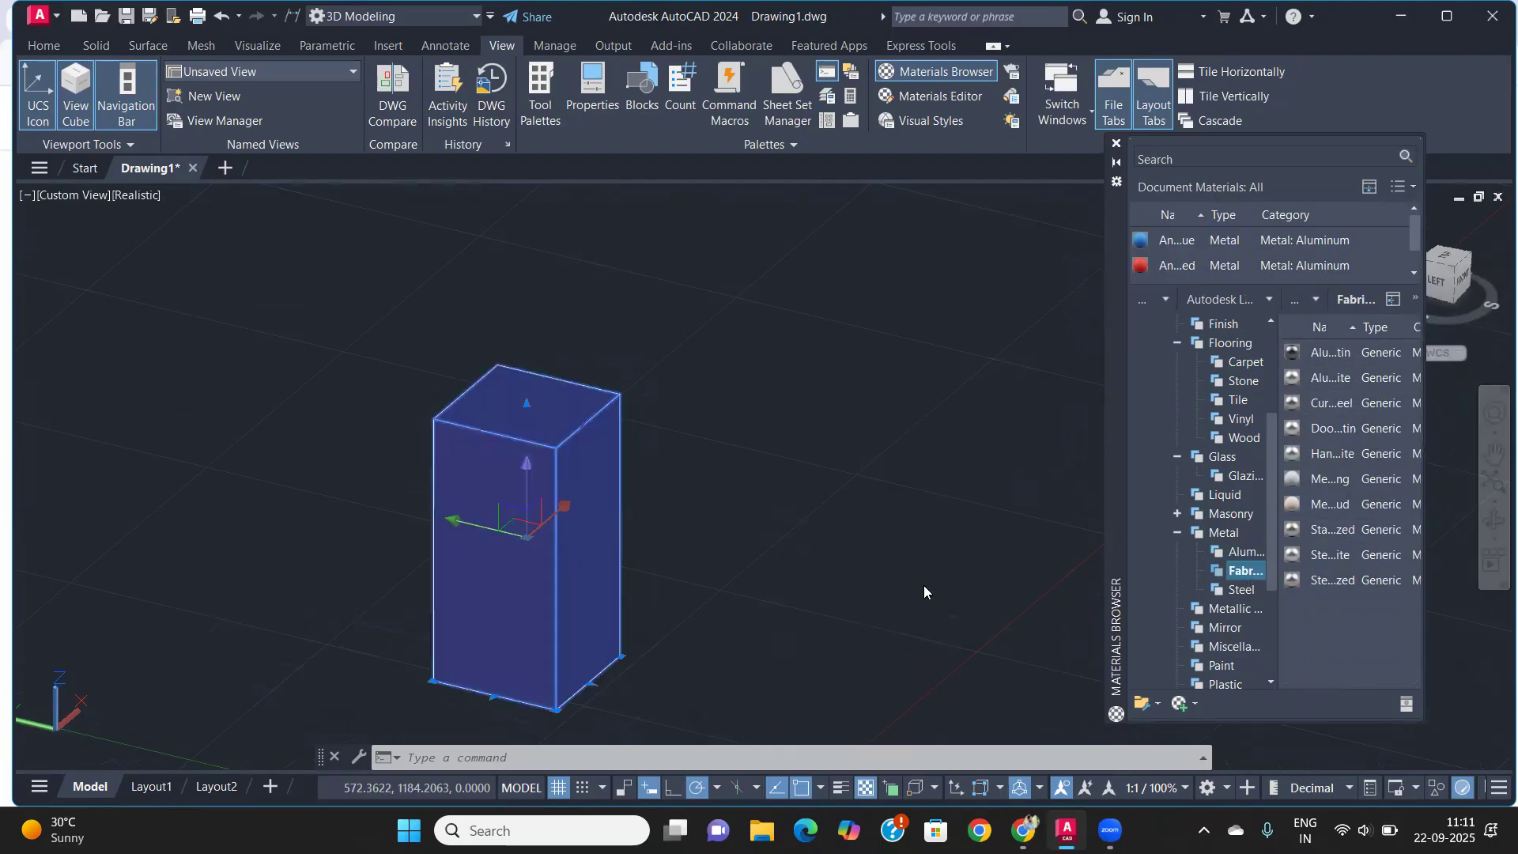
pyautogui.moveTo(1380, 384); pyautogui.dragTo(589, 547)
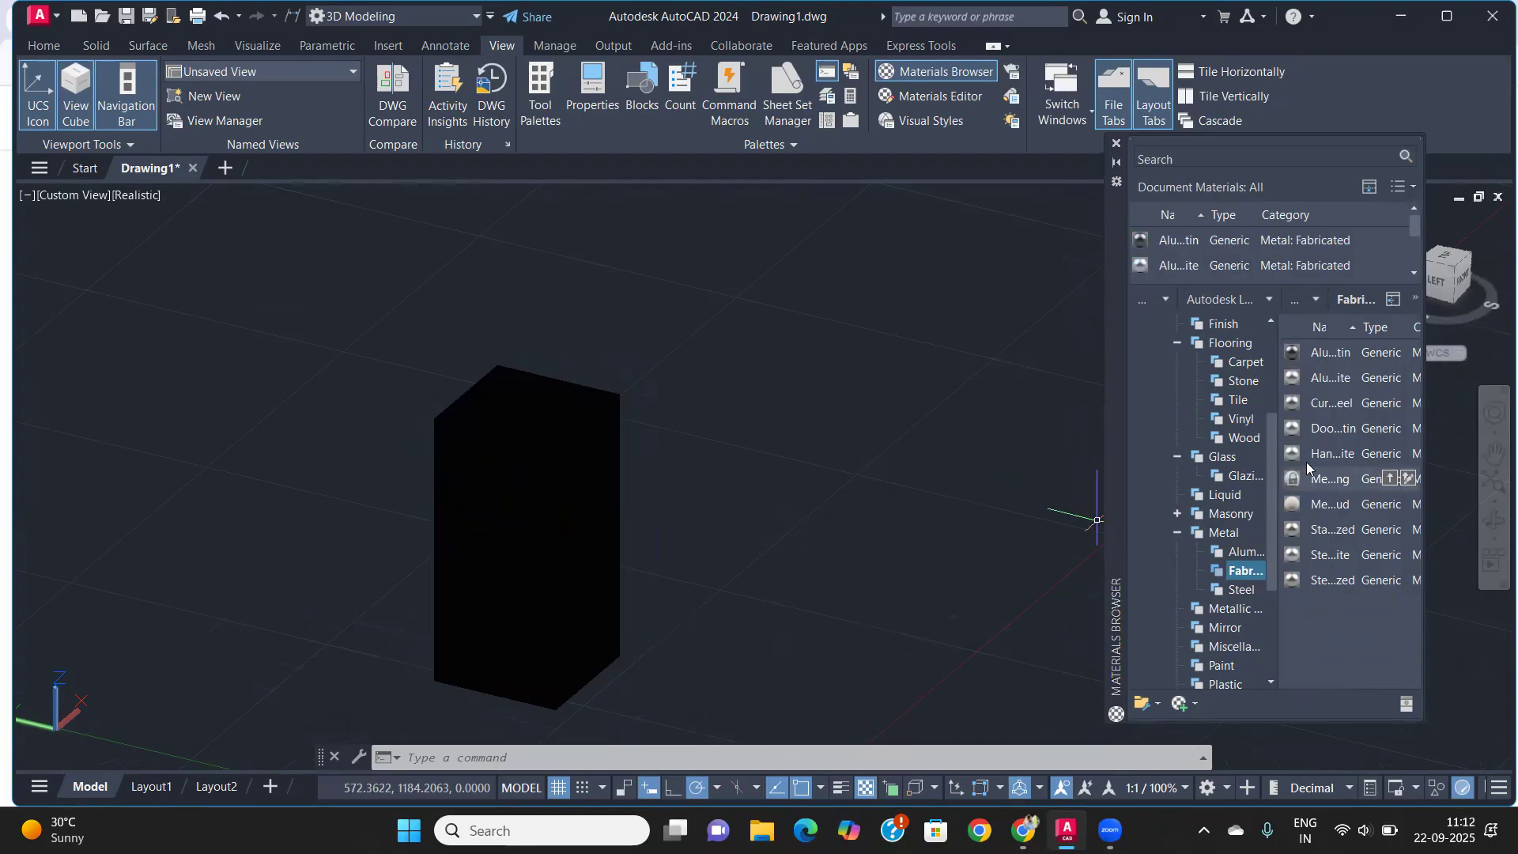
# Apply the second material of the library's Metal: Steel category to the box, followed by the polished steel
pyautogui.click(1241, 590)
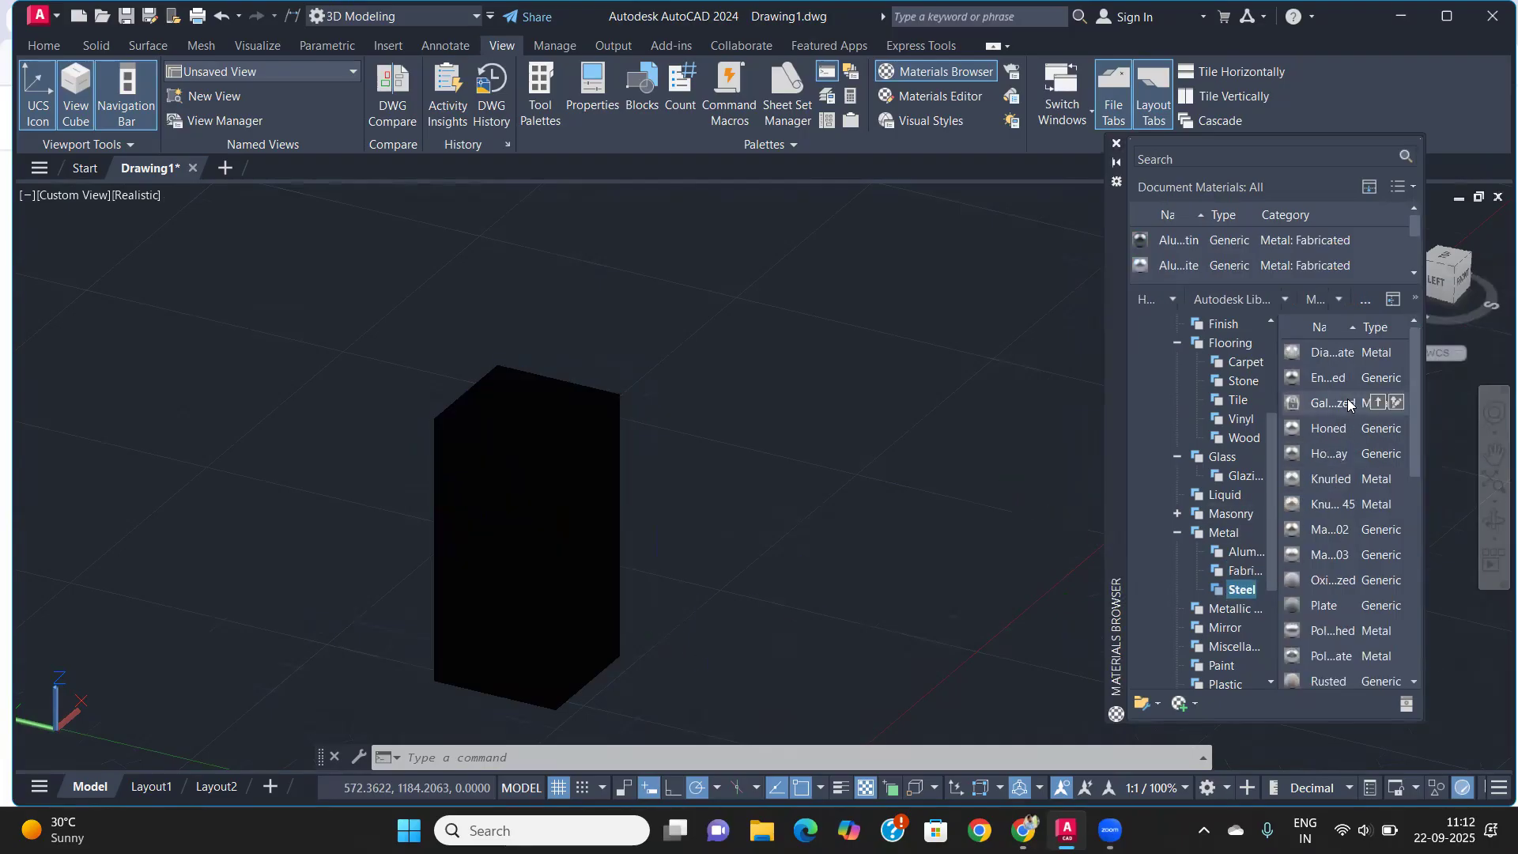
pyautogui.moveTo(1323, 378)
pyautogui.moveTo(539, 532); pyautogui.dragTo(664, 583)
pyautogui.moveTo(1328, 627); pyautogui.dragTo(1129, 583)
pyautogui.moveTo(561, 496); pyautogui.dragTo(623, 537)
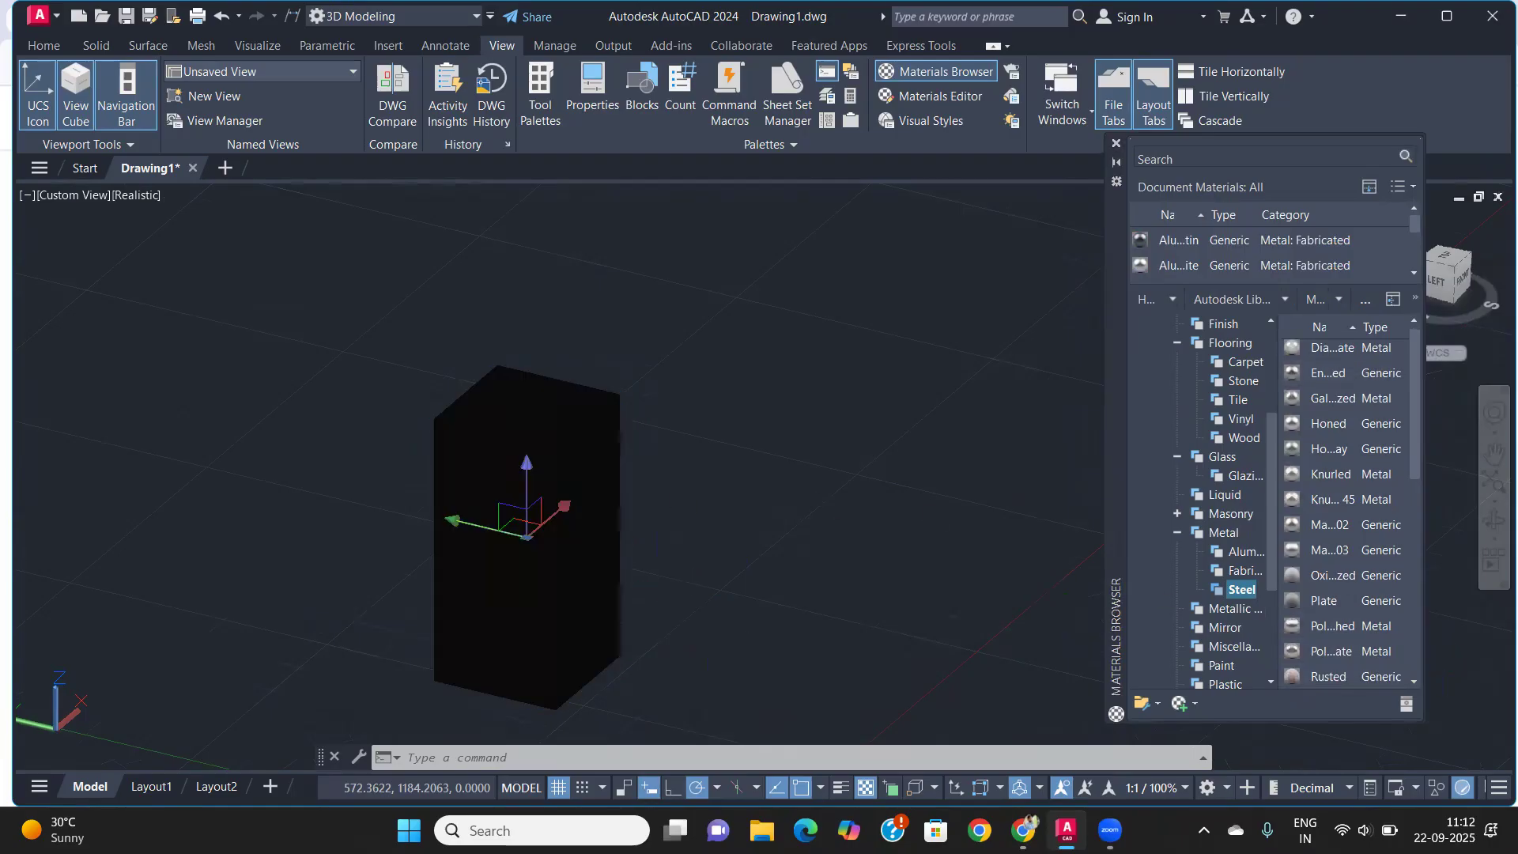
# Enlarge the document materials list and delete the generic Metal: Steel material listed just above Global
pyautogui.scroll(3, 1268, 383)
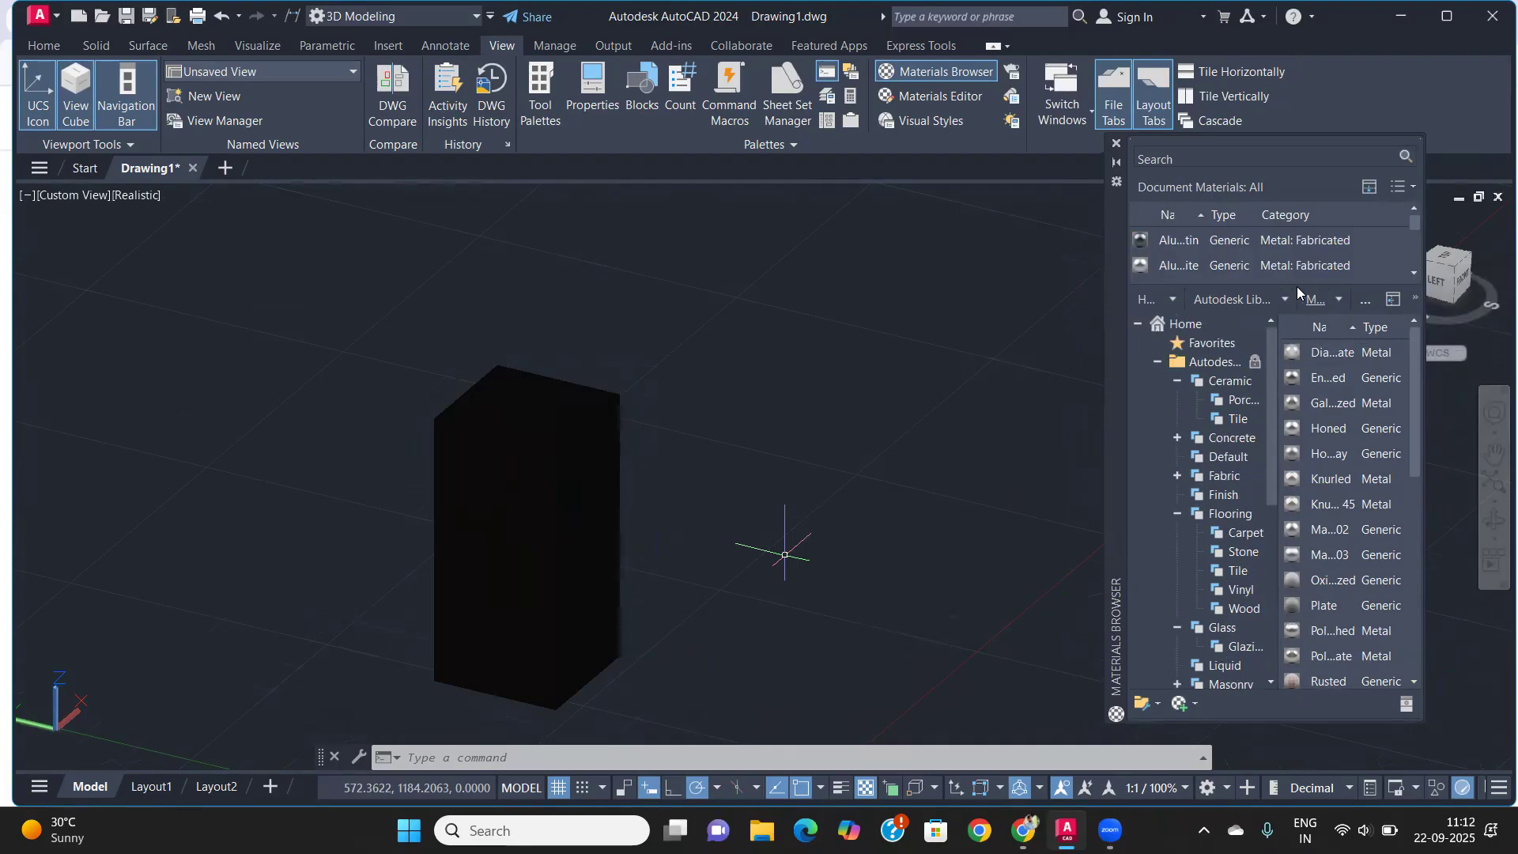
pyautogui.moveTo(1287, 279); pyautogui.dragTo(1287, 557)
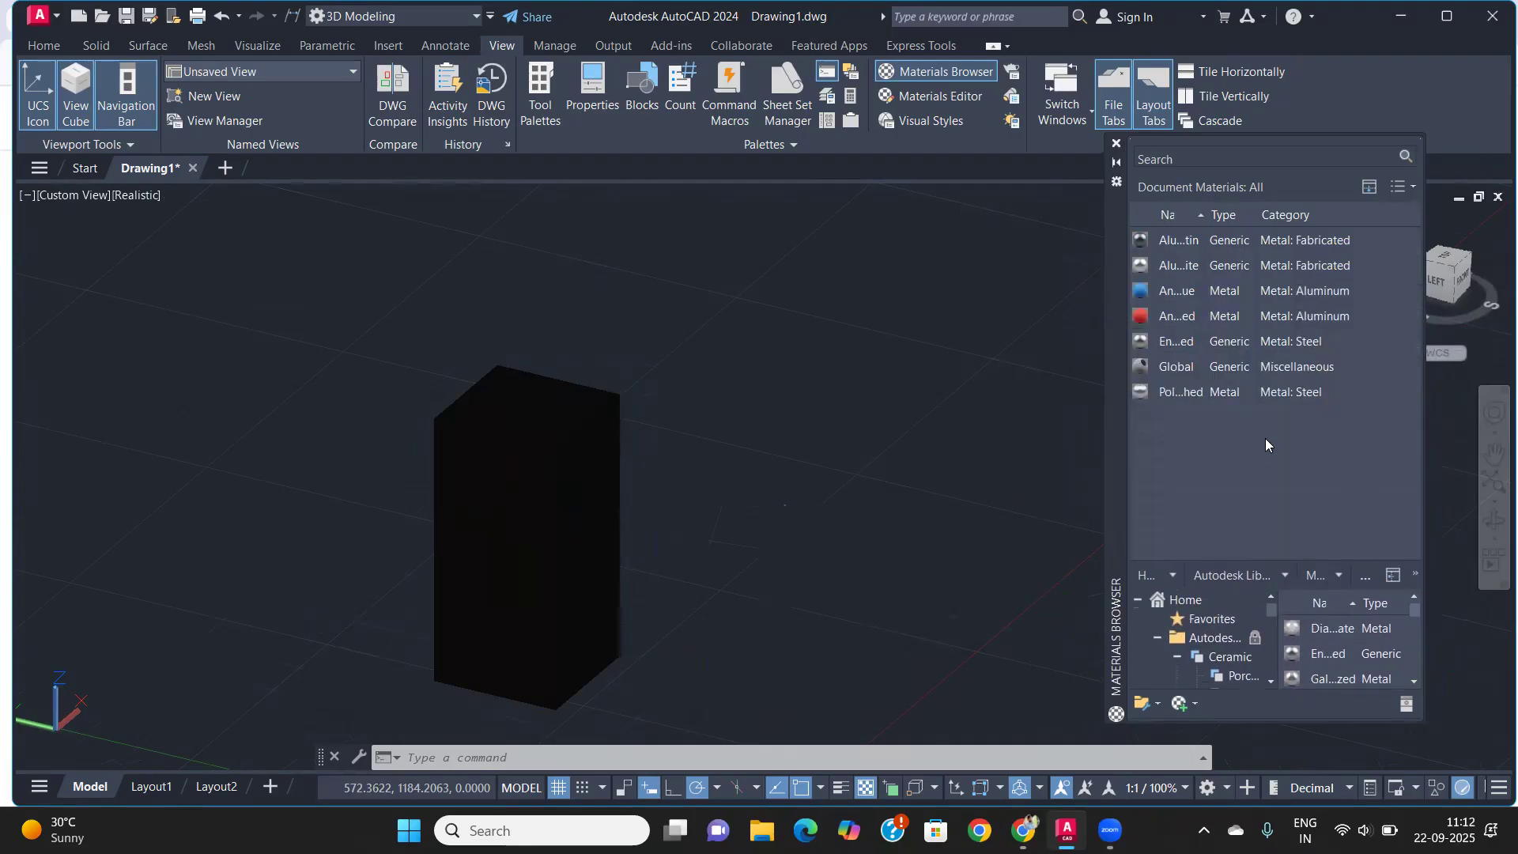
pyautogui.rightClick(1276, 377)
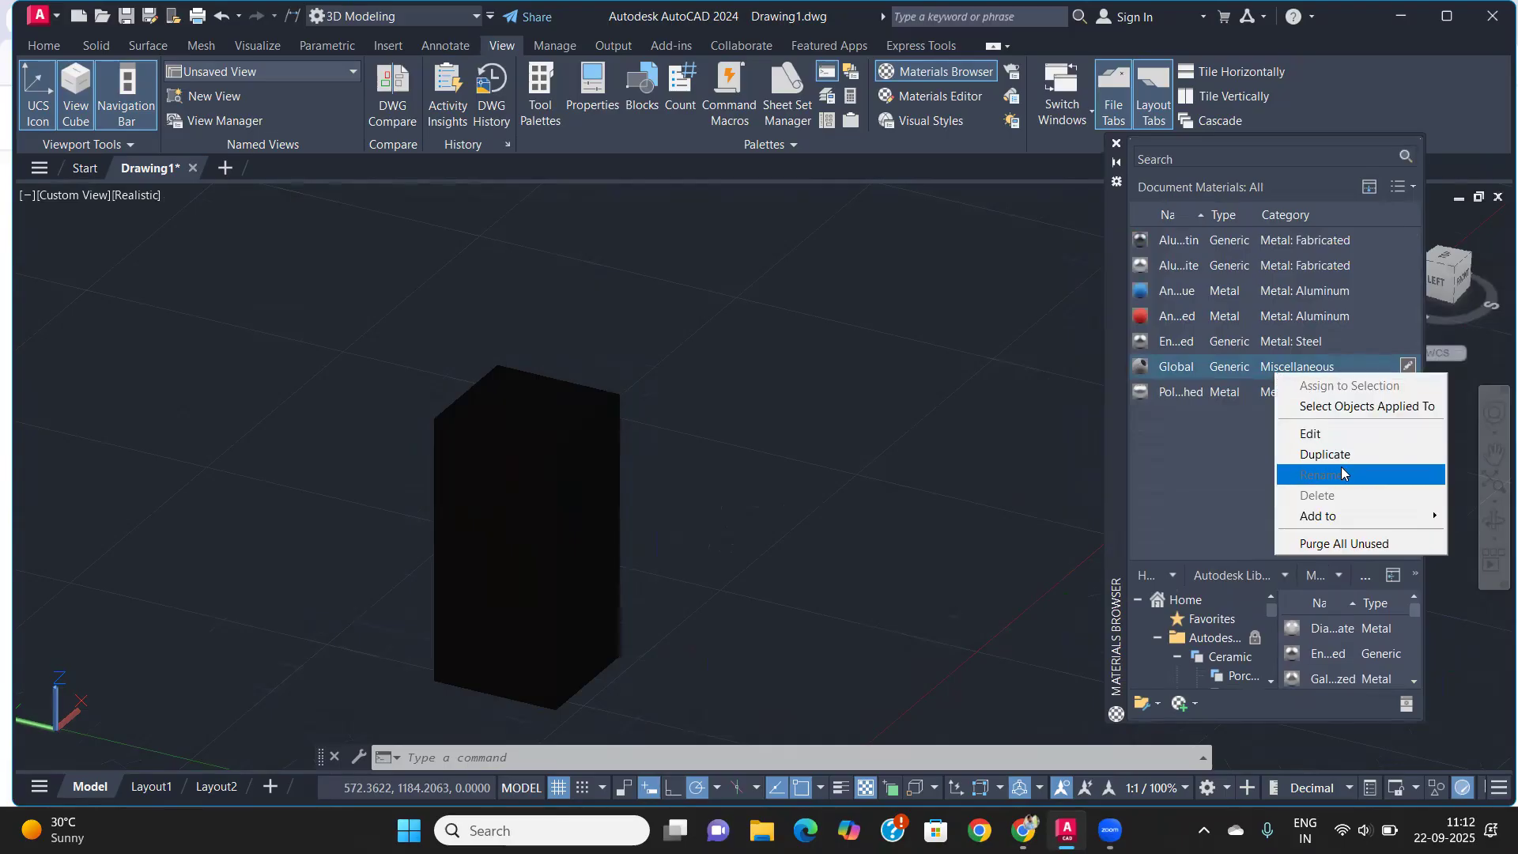
pyautogui.click(1191, 411)
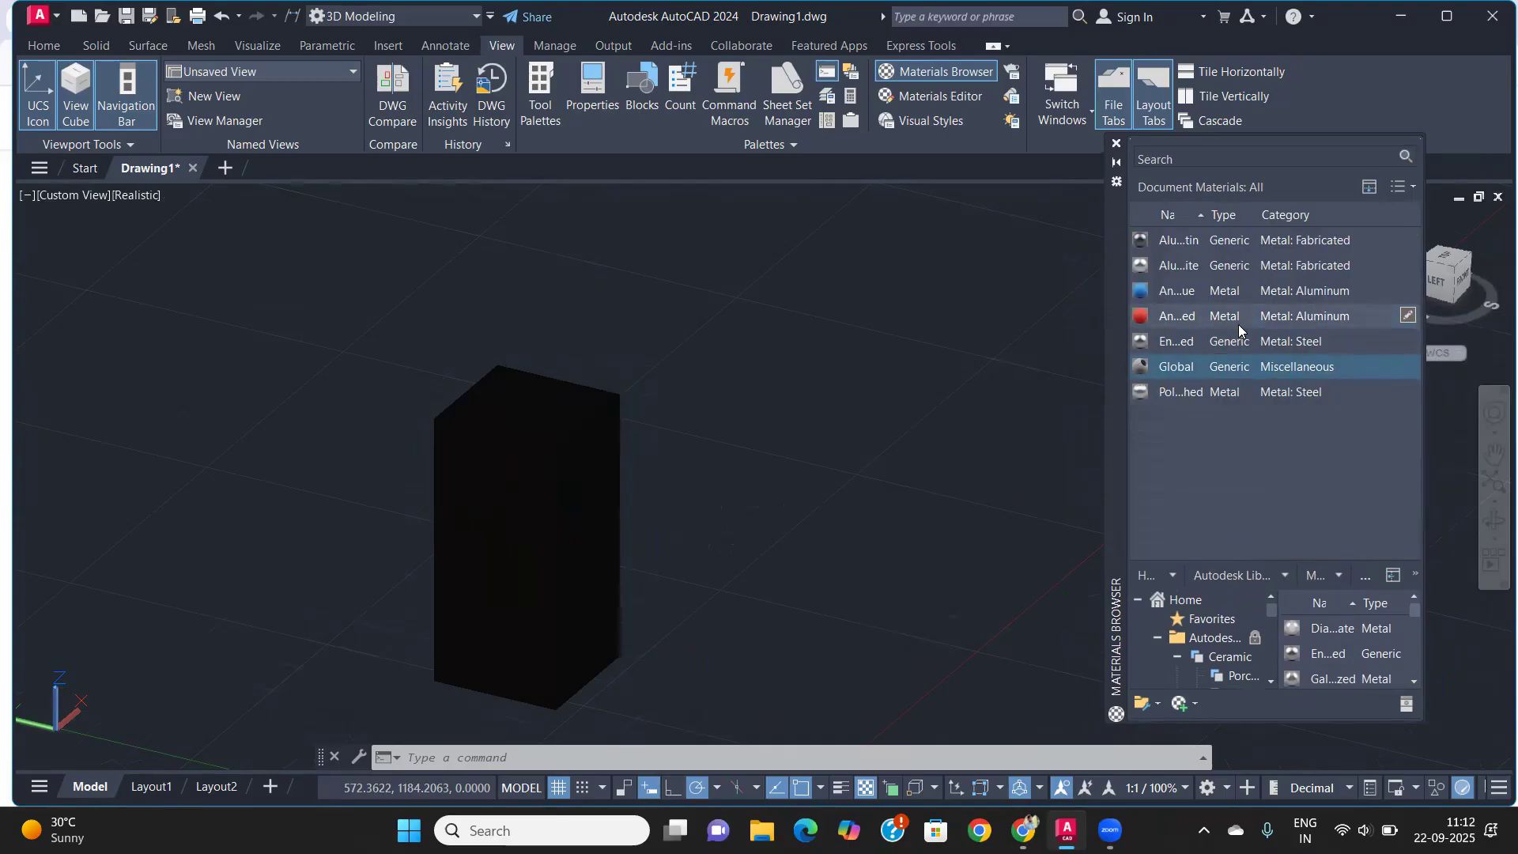
pyautogui.rightClick(1248, 348)
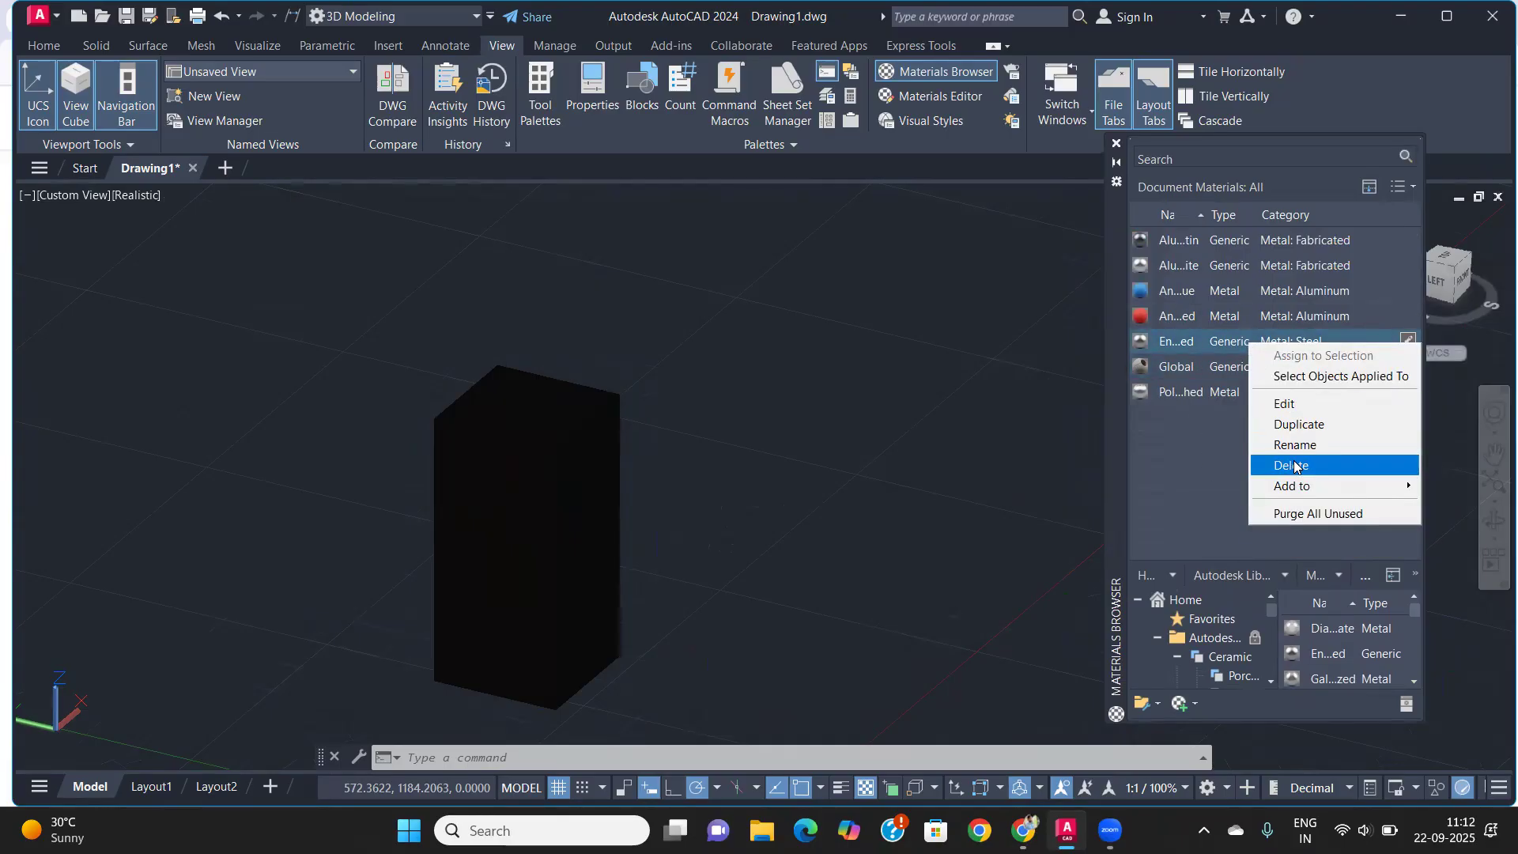
pyautogui.click(1265, 464)
# Try to delete the polished steel material from the document materials
pyautogui.rightClick(1255, 375)
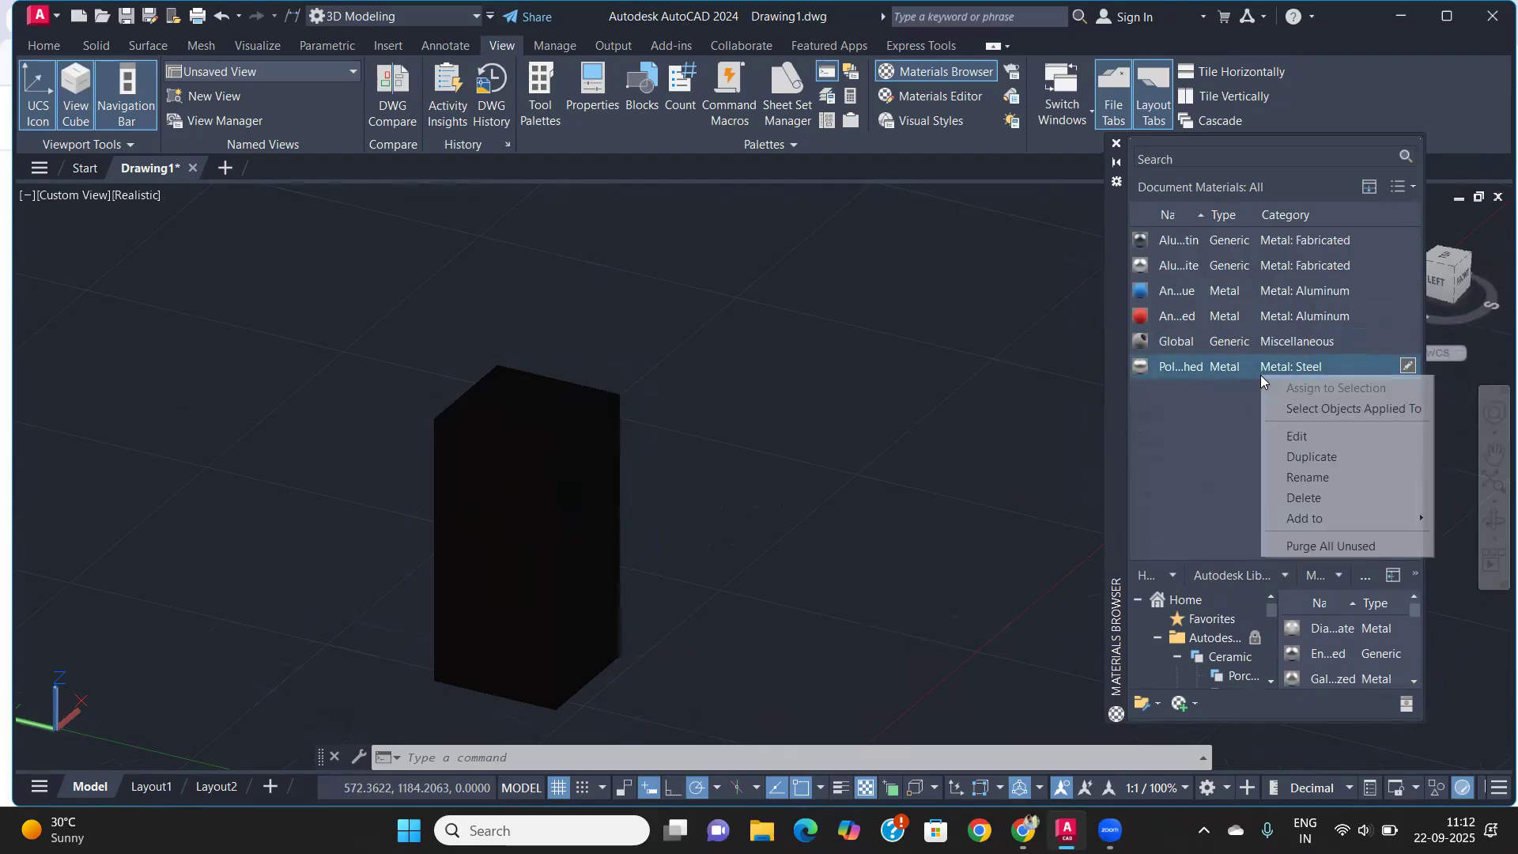
pyautogui.click(1304, 498)
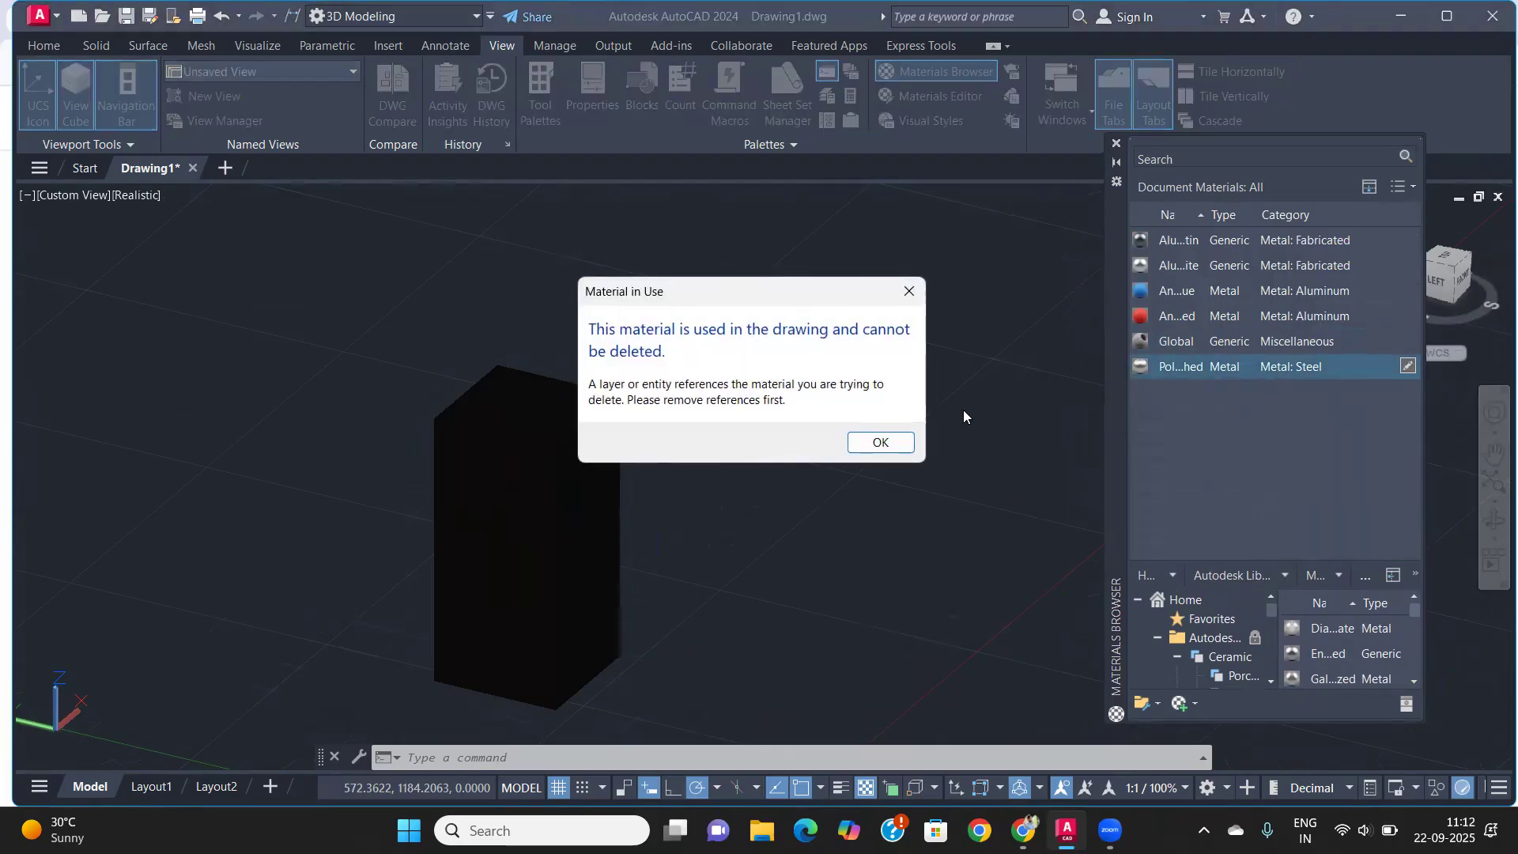
pyautogui.click(880, 442)
# Delete the first Metal: Fabricated material from the document materials list
pyautogui.click(1280, 240)
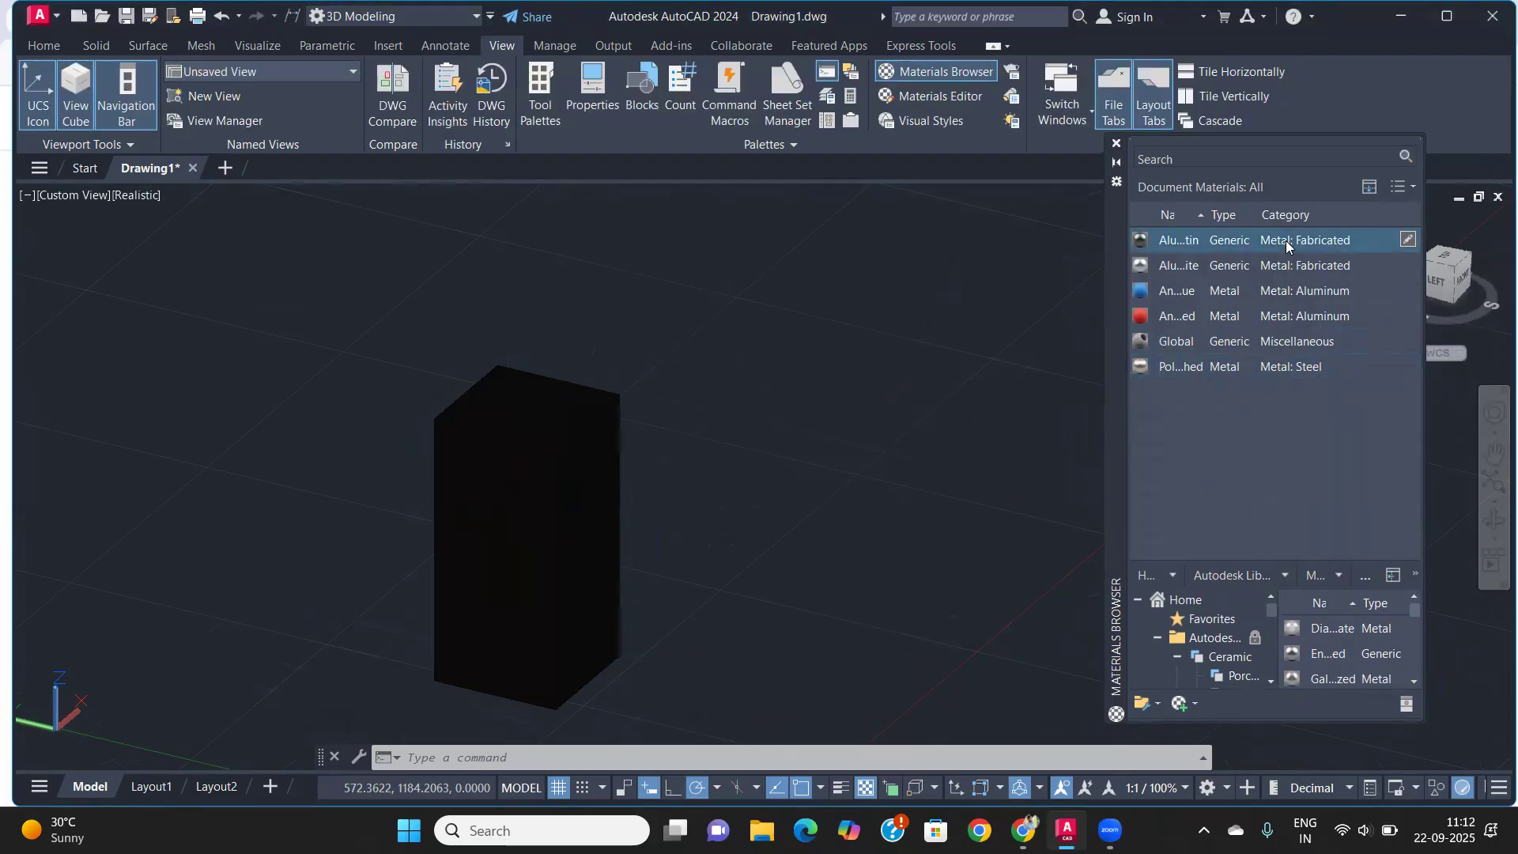
pyautogui.rightClick(1286, 241)
pyautogui.click(1328, 362)
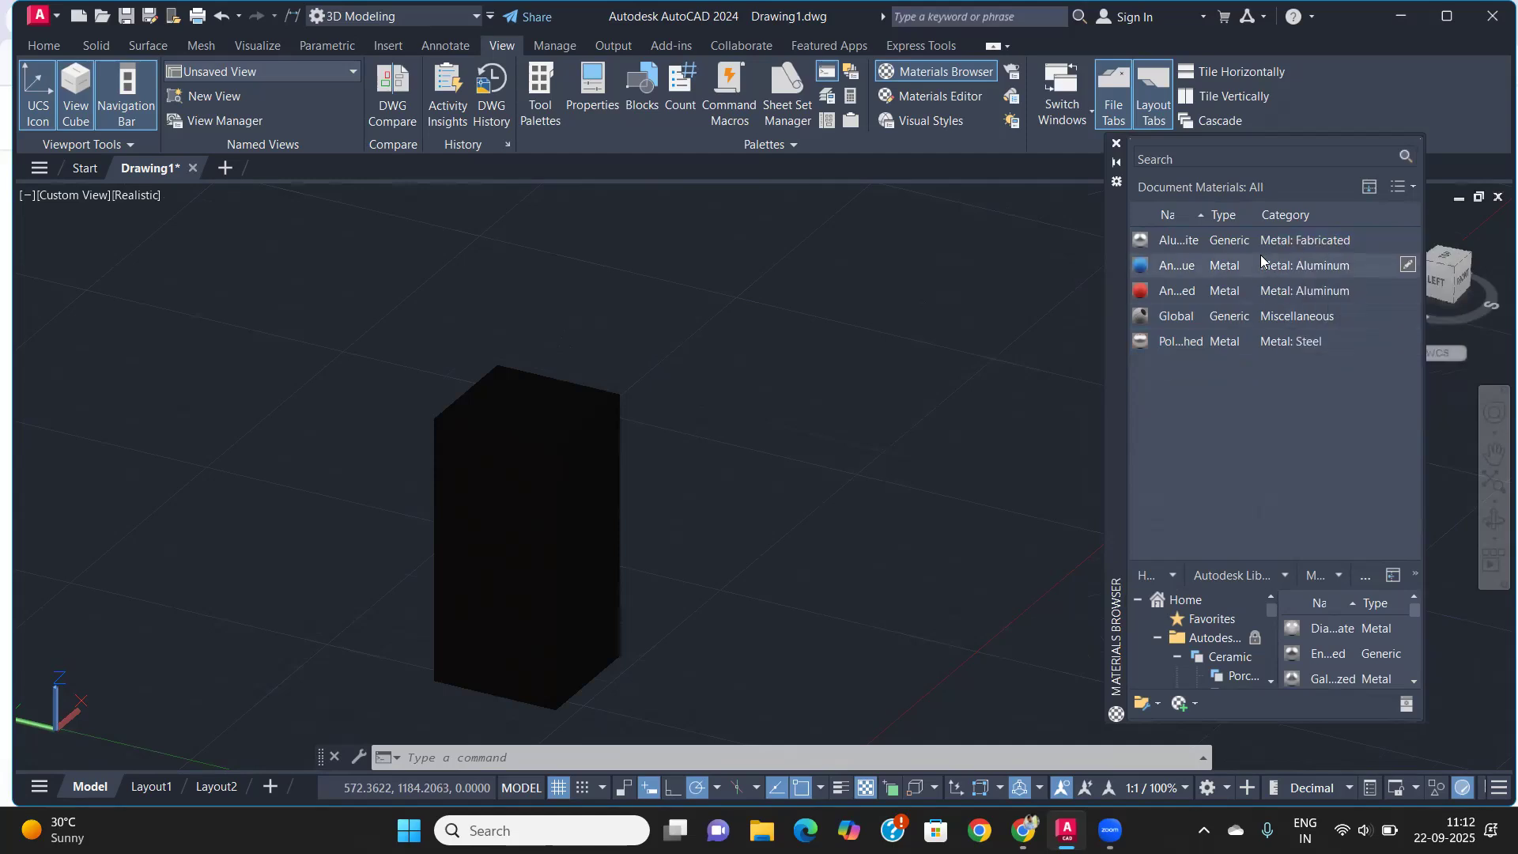
# Delete the blue and the red Metal: Aluminum materials from the document materials list
pyautogui.rightClick(1268, 267)
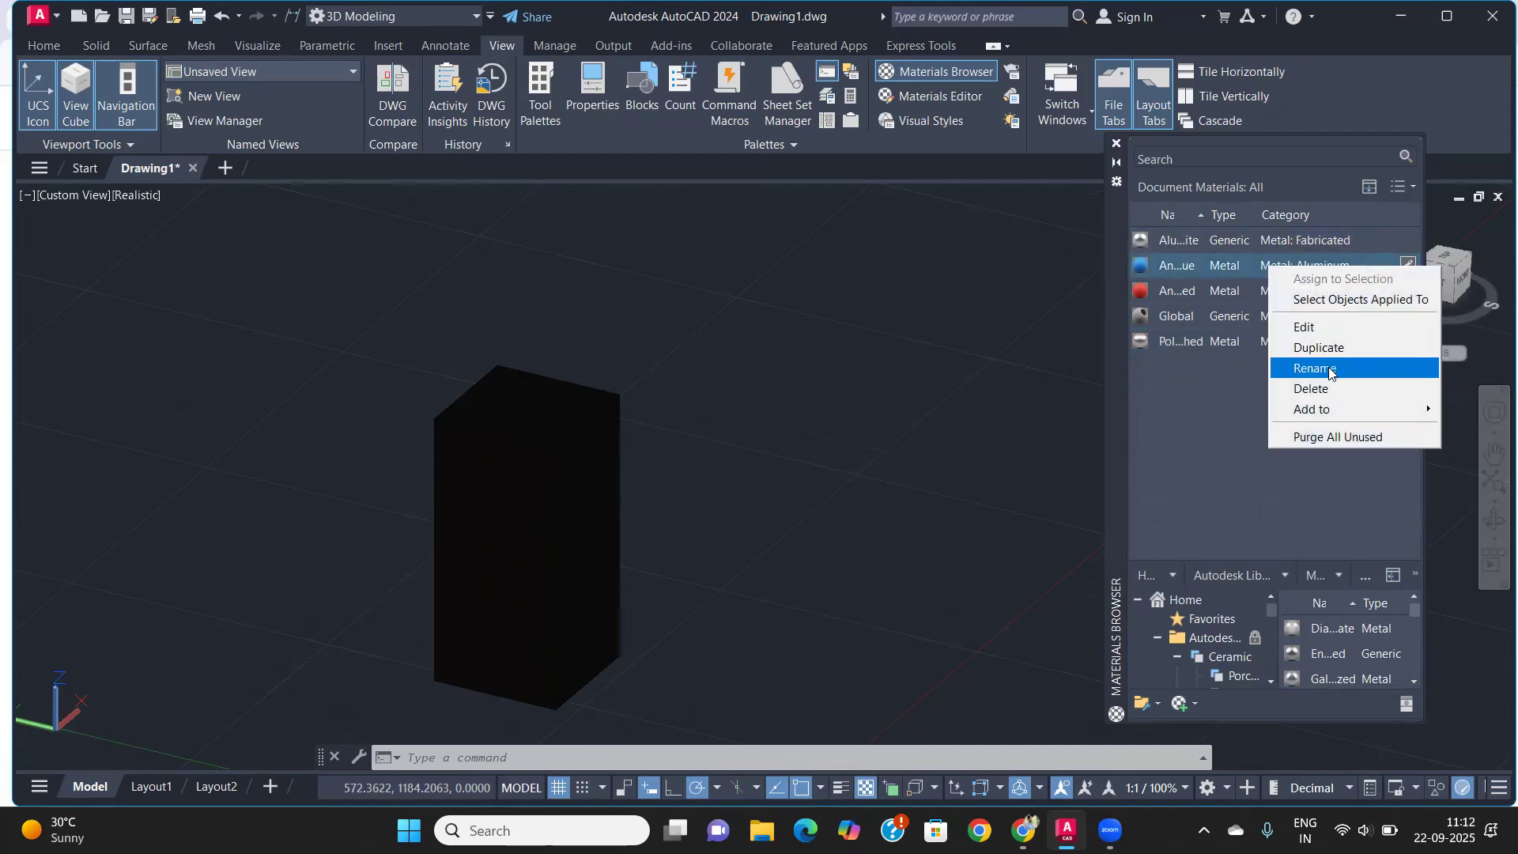
pyautogui.click(1321, 390)
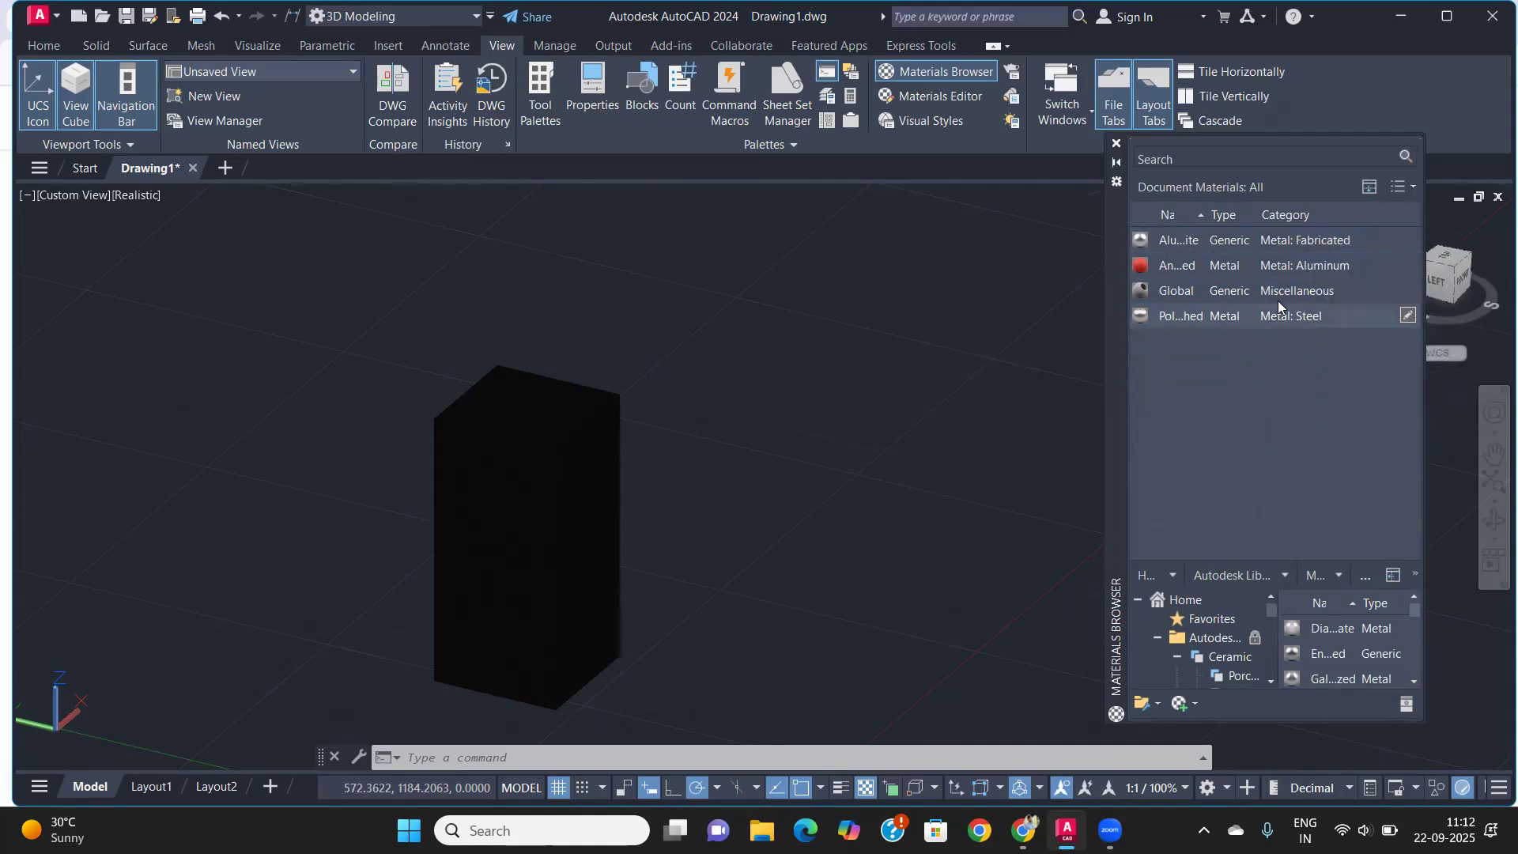
pyautogui.rightClick(1283, 255)
pyautogui.click(1335, 378)
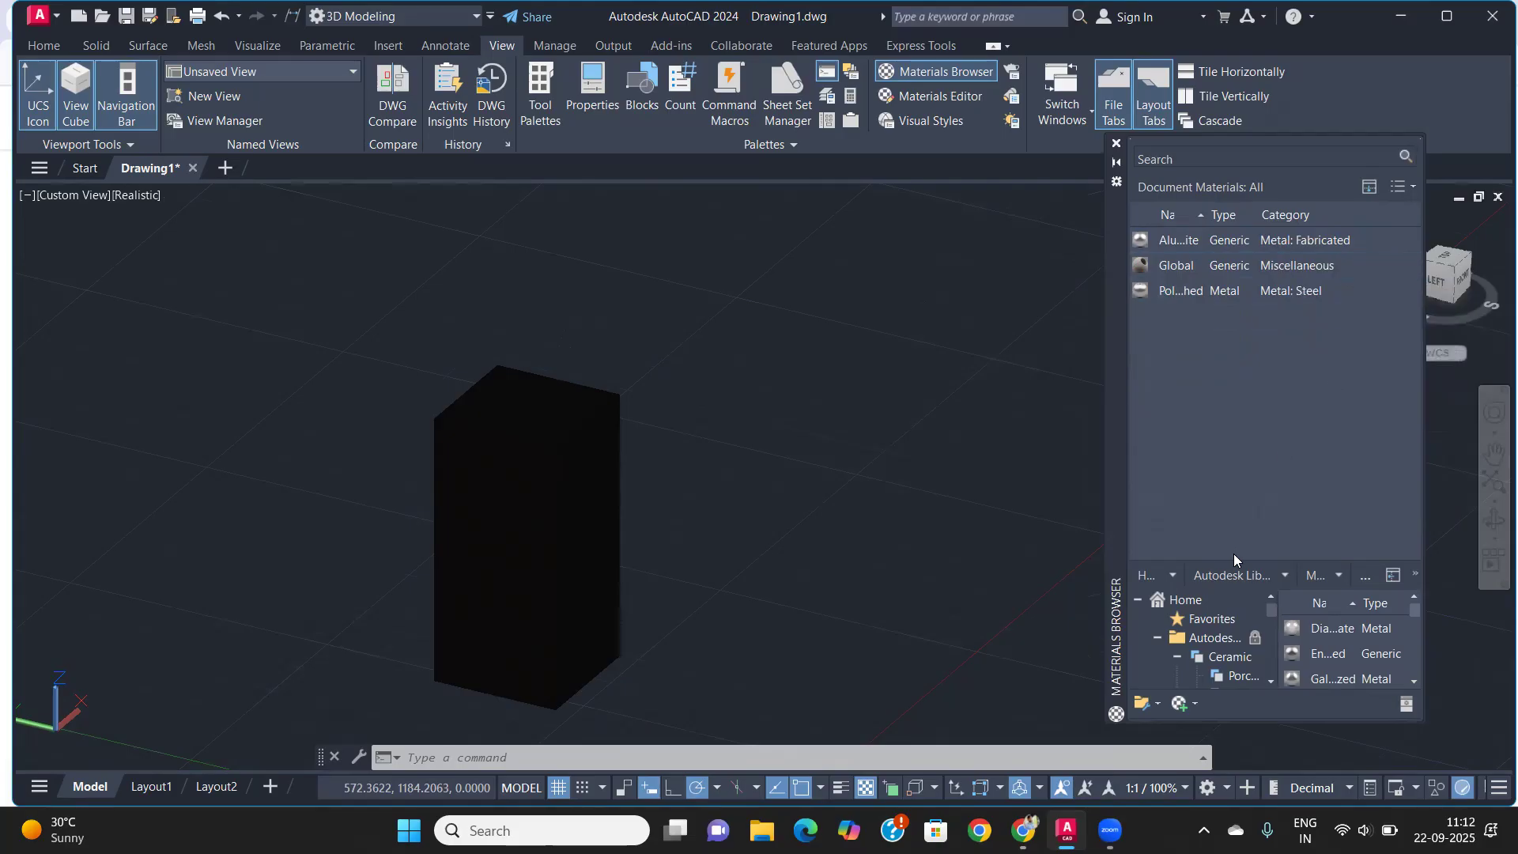
# Enlarge the library area of the Materials Browser and show the Panels category under Wood
pyautogui.moveTo(1240, 558); pyautogui.dragTo(1249, 269)
pyautogui.scroll(-2, 1209, 568)
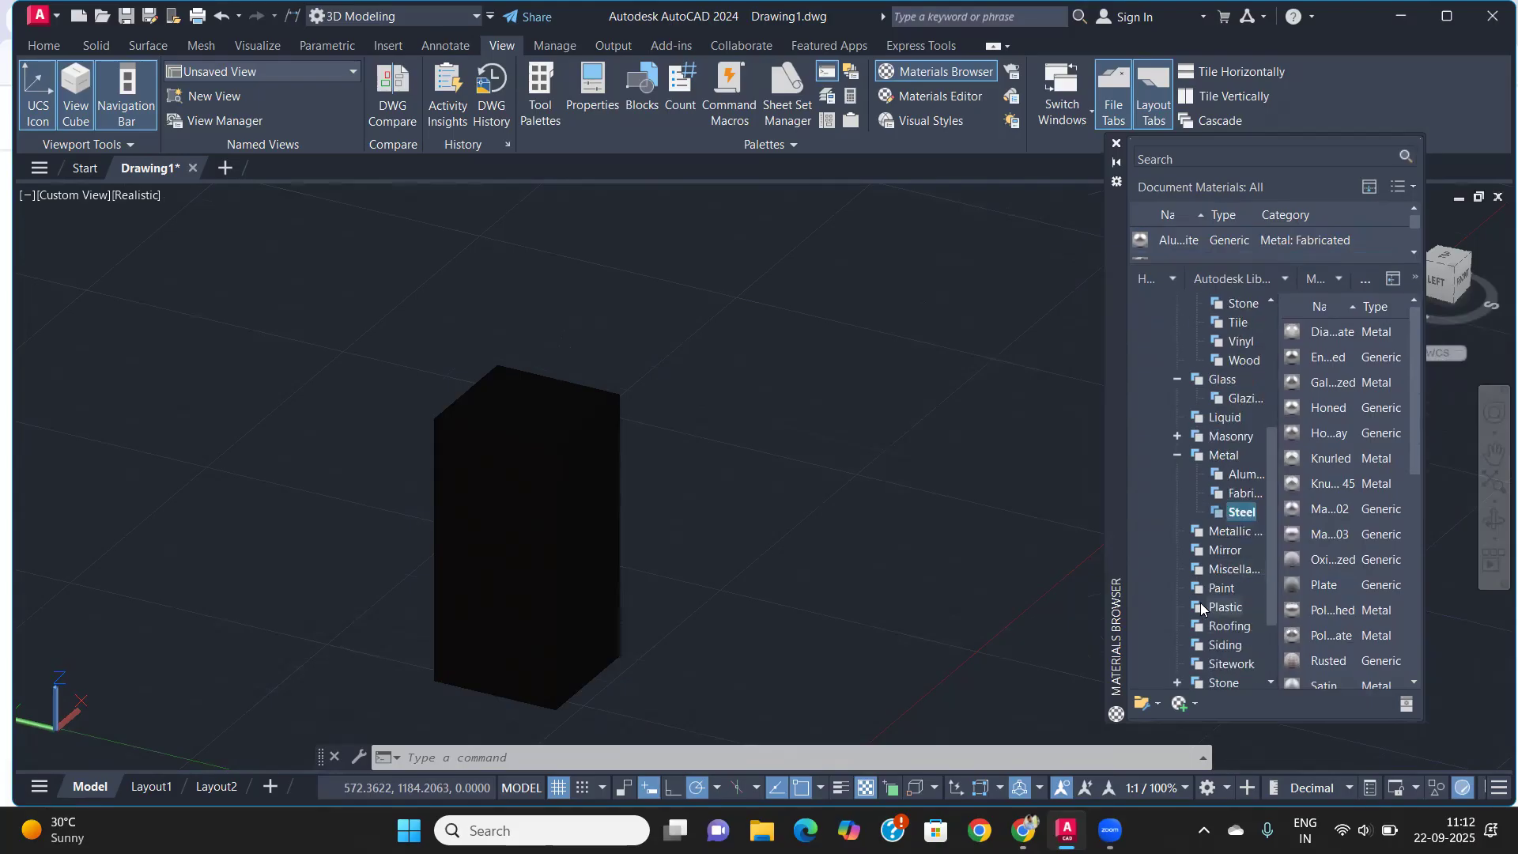
pyautogui.scroll(-4, 1200, 603)
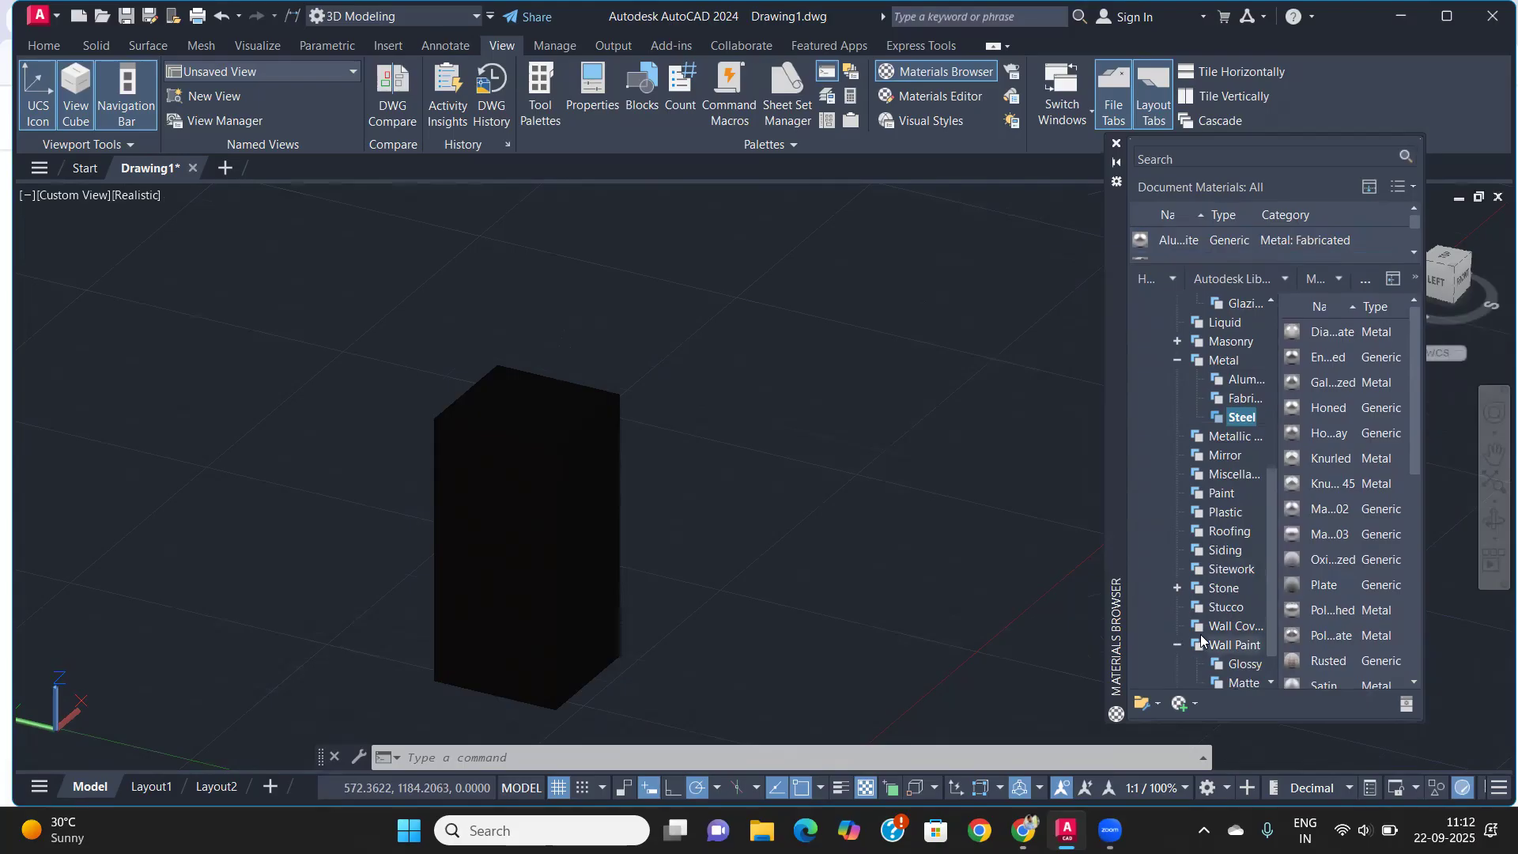
pyautogui.click(1177, 645)
pyautogui.click(1177, 663)
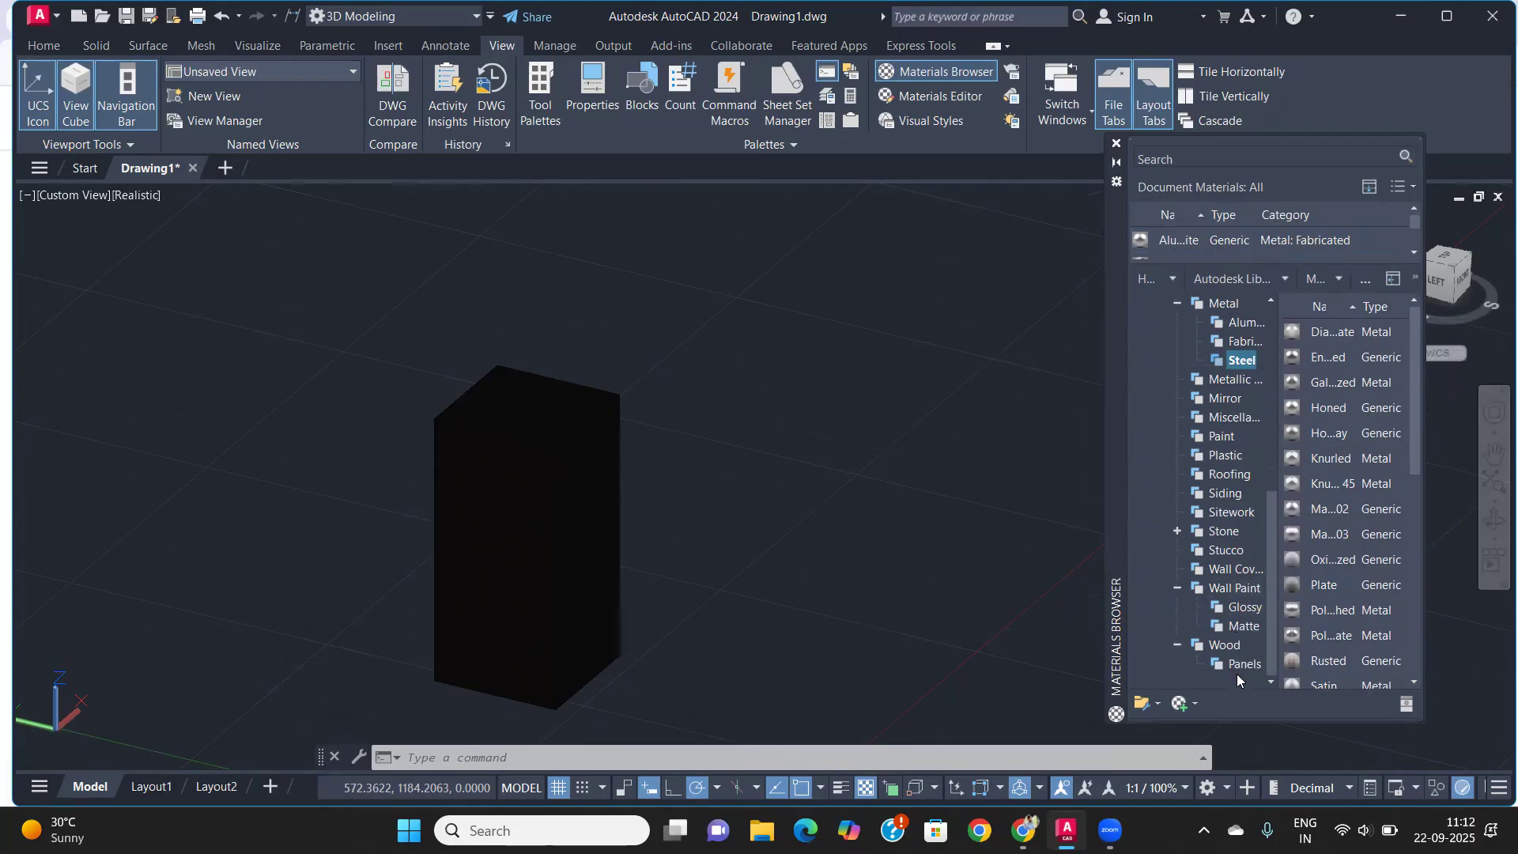
pyautogui.click(1242, 664)
# Apply the second yellow generic material of the Wood Panels category to the box and inspect its surface closely
pyautogui.moveTo(1328, 533); pyautogui.dragTo(499, 515)
pyautogui.scroll(5, 534, 556)
pyautogui.keyDown('shift'); pyautogui.moveTo(534, 556); pyautogui.dragTo(515, 518, button='middle'); pyautogui.keyUp('shift')
pyautogui.scroll(6, 638, 506)
pyautogui.scroll(-3, 748, 499)
pyautogui.scroll(-4, 749, 500)
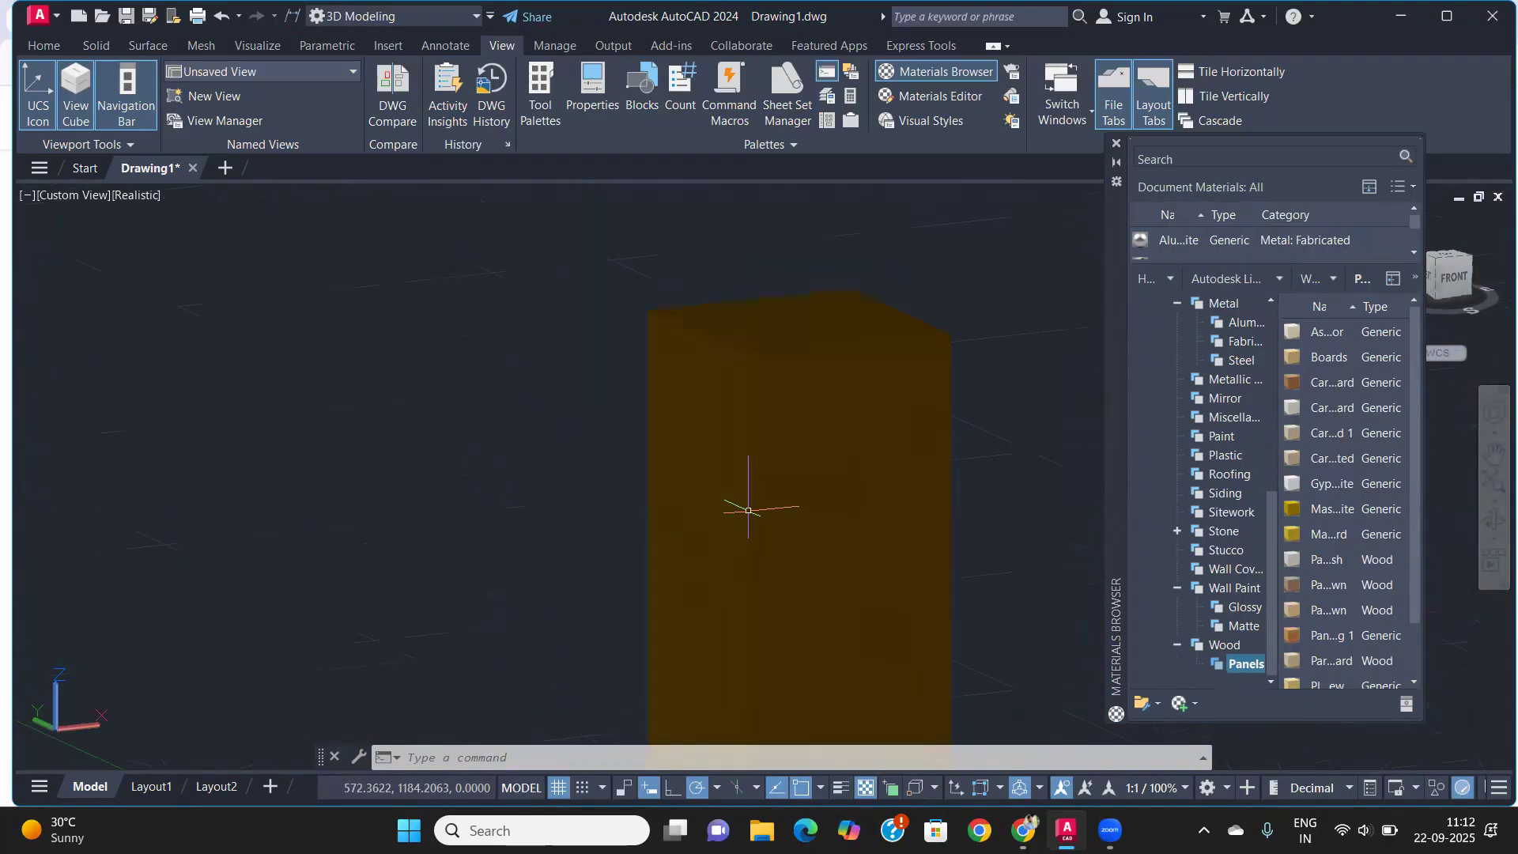
# Apply the generic Pan...g 1 material of the Wood Panels category to the box and inspect the grain from another angle
pyautogui.scroll(-1, 1331, 673)
pyautogui.moveTo(1340, 626); pyautogui.dragTo(820, 586)
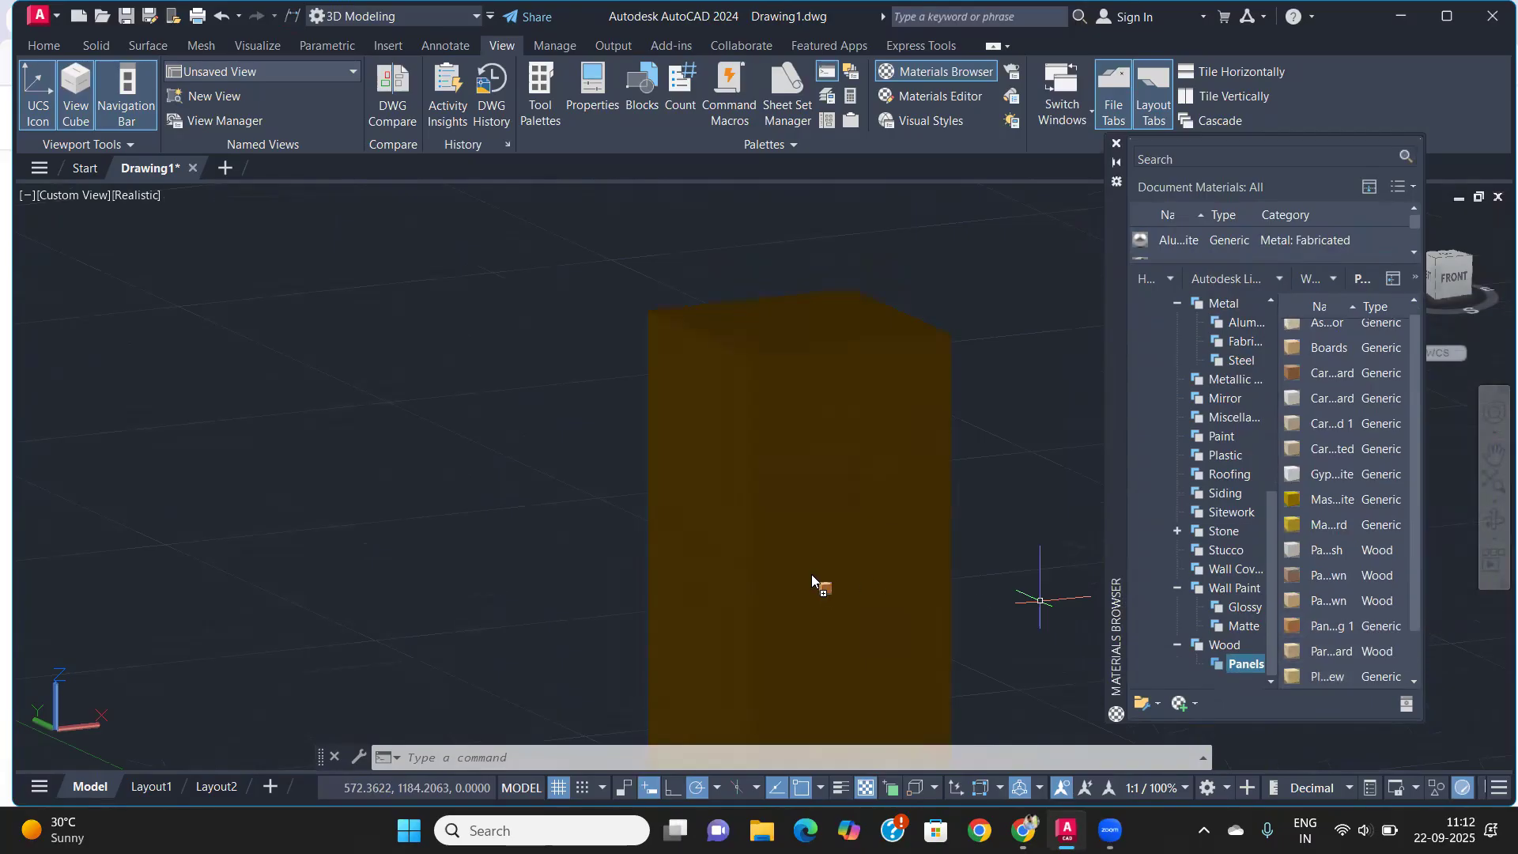
pyautogui.scroll(5, 818, 577)
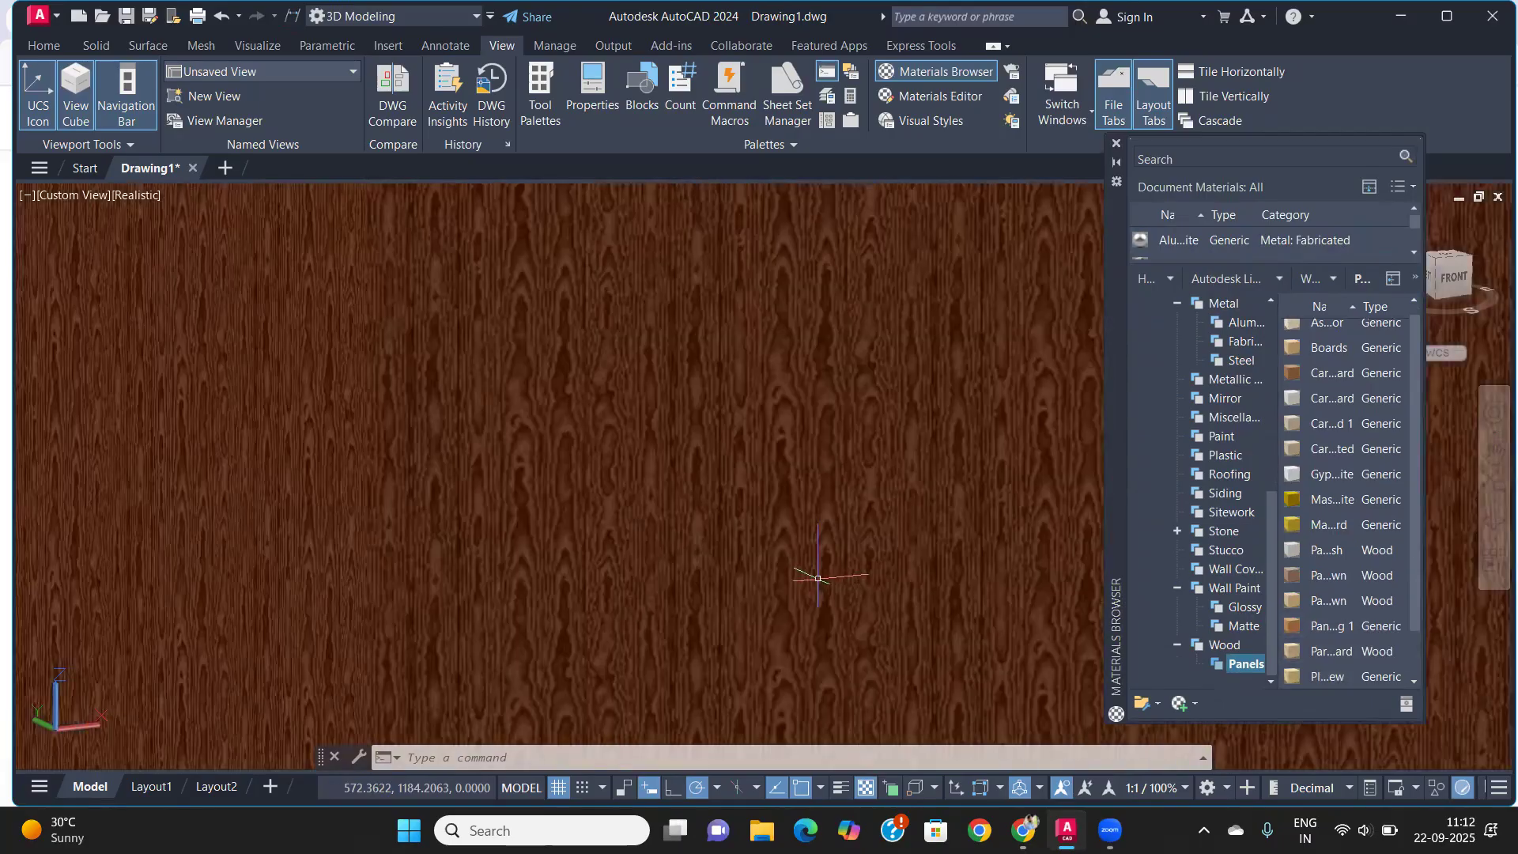
pyautogui.scroll(-3, 818, 578)
pyautogui.scroll(-3, 818, 578)
pyautogui.keyDown('shift'); pyautogui.moveTo(818, 578); pyautogui.dragTo(690, 569, button='middle'); pyautogui.keyUp('shift')
pyautogui.scroll(3, 847, 638)
pyautogui.scroll(-4, 535, 618)
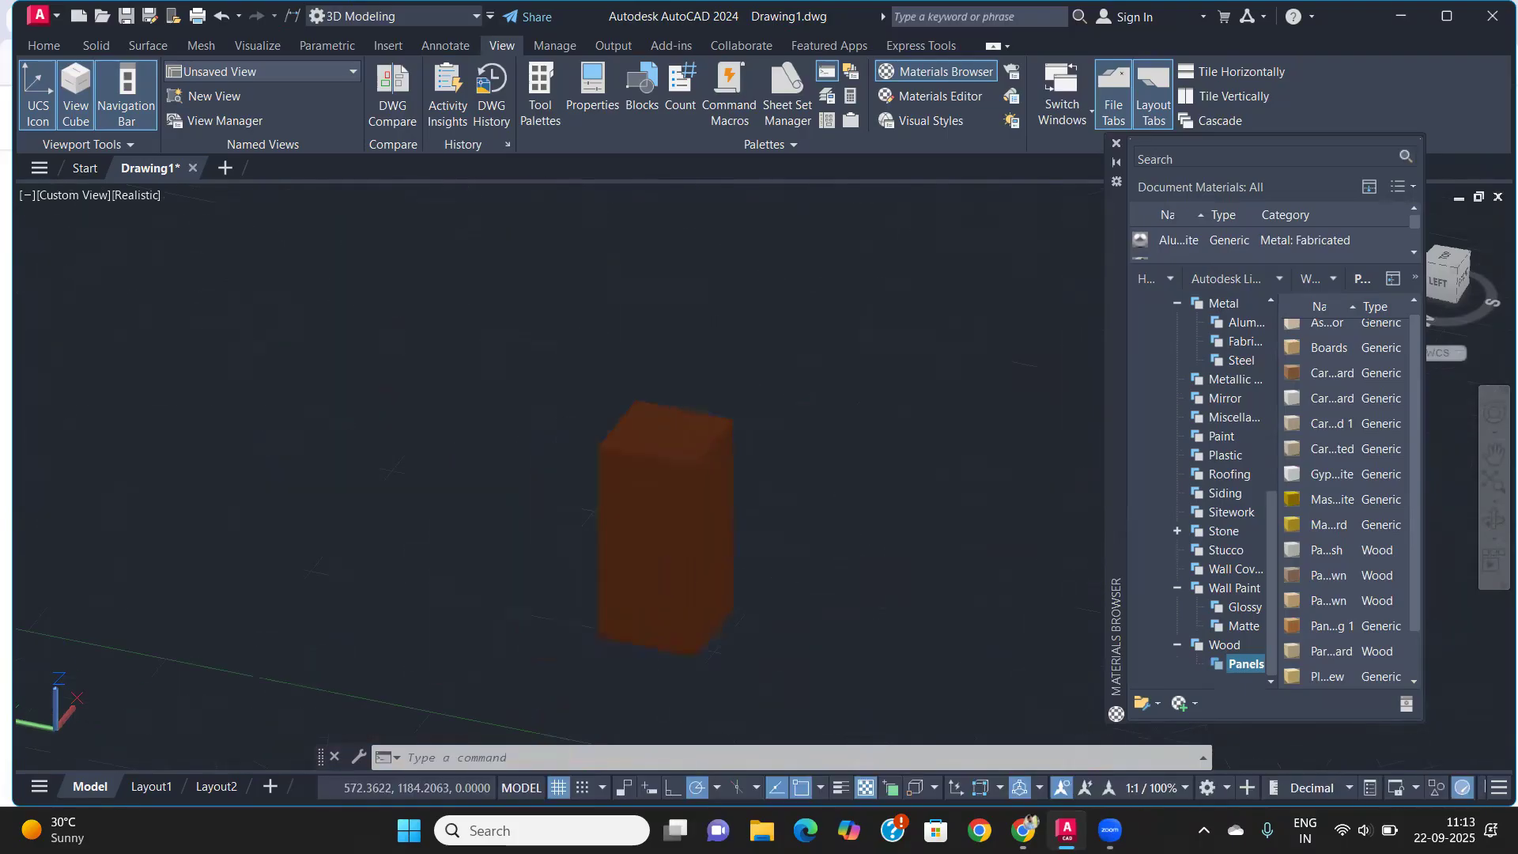
# Close the Materials Browser and delete the box from the drawing
pyautogui.click(1116, 144)
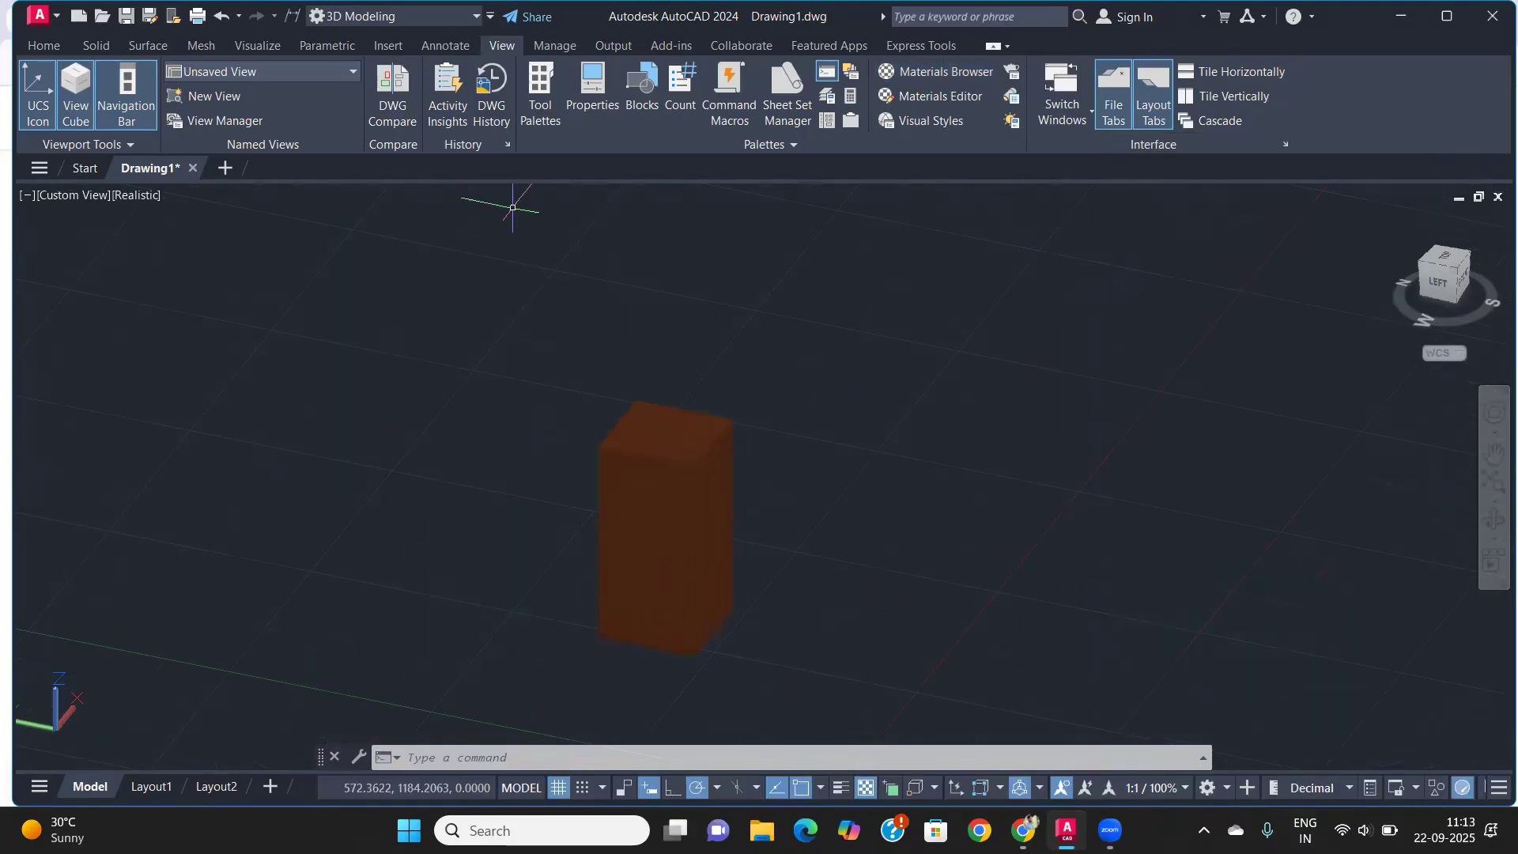
pyautogui.scroll(3, 703, 555)
pyautogui.scroll(-4, 704, 552)
pyautogui.click(767, 642)
pyautogui.click(595, 525)
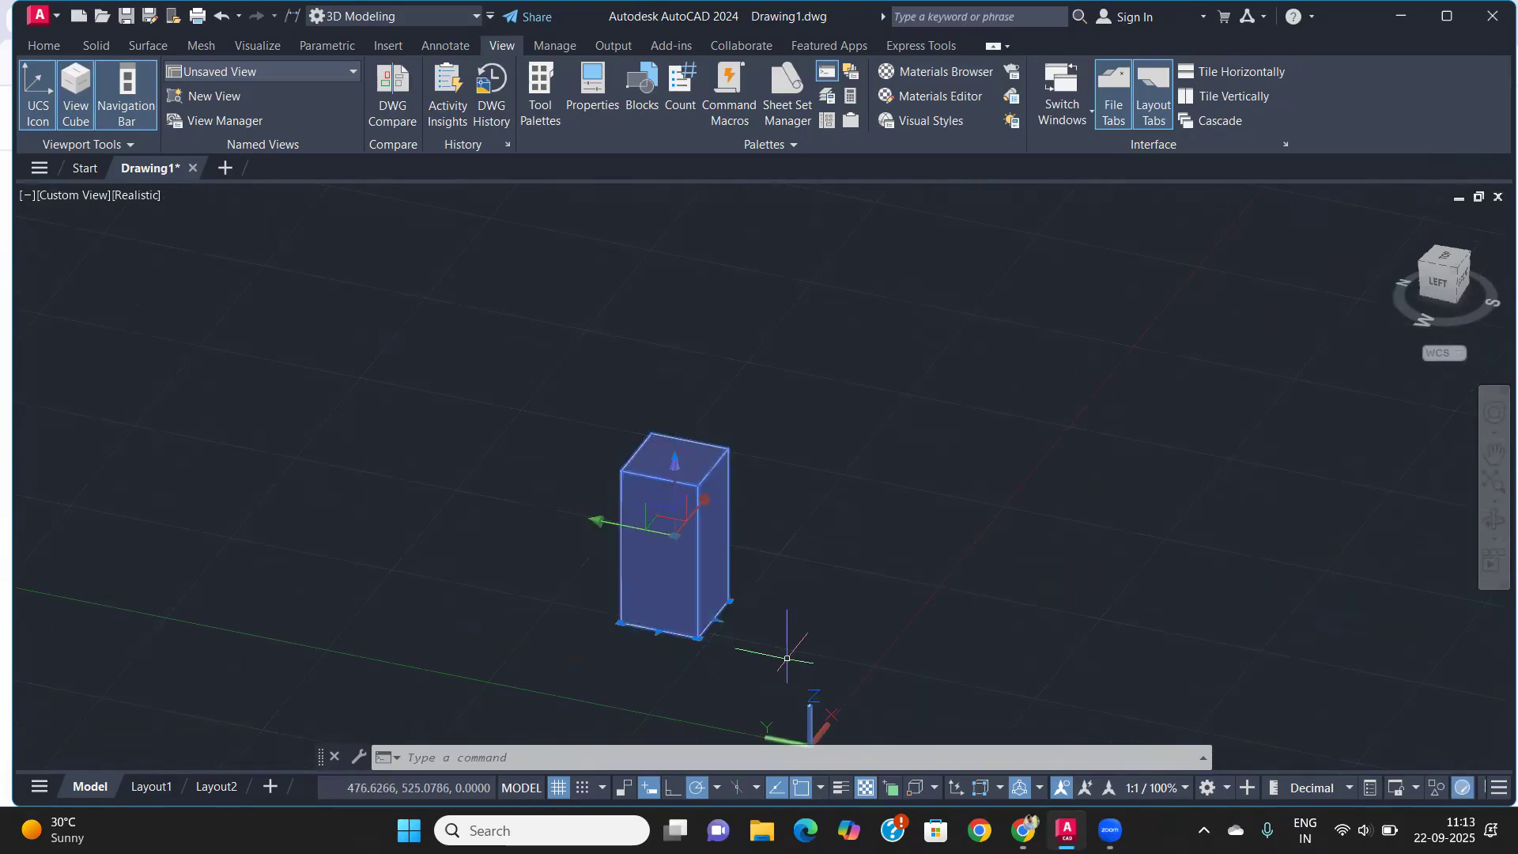
pyautogui.press('Delete')
# Set the visual style to Conceptual and the view to Top
pyautogui.click(136, 195)
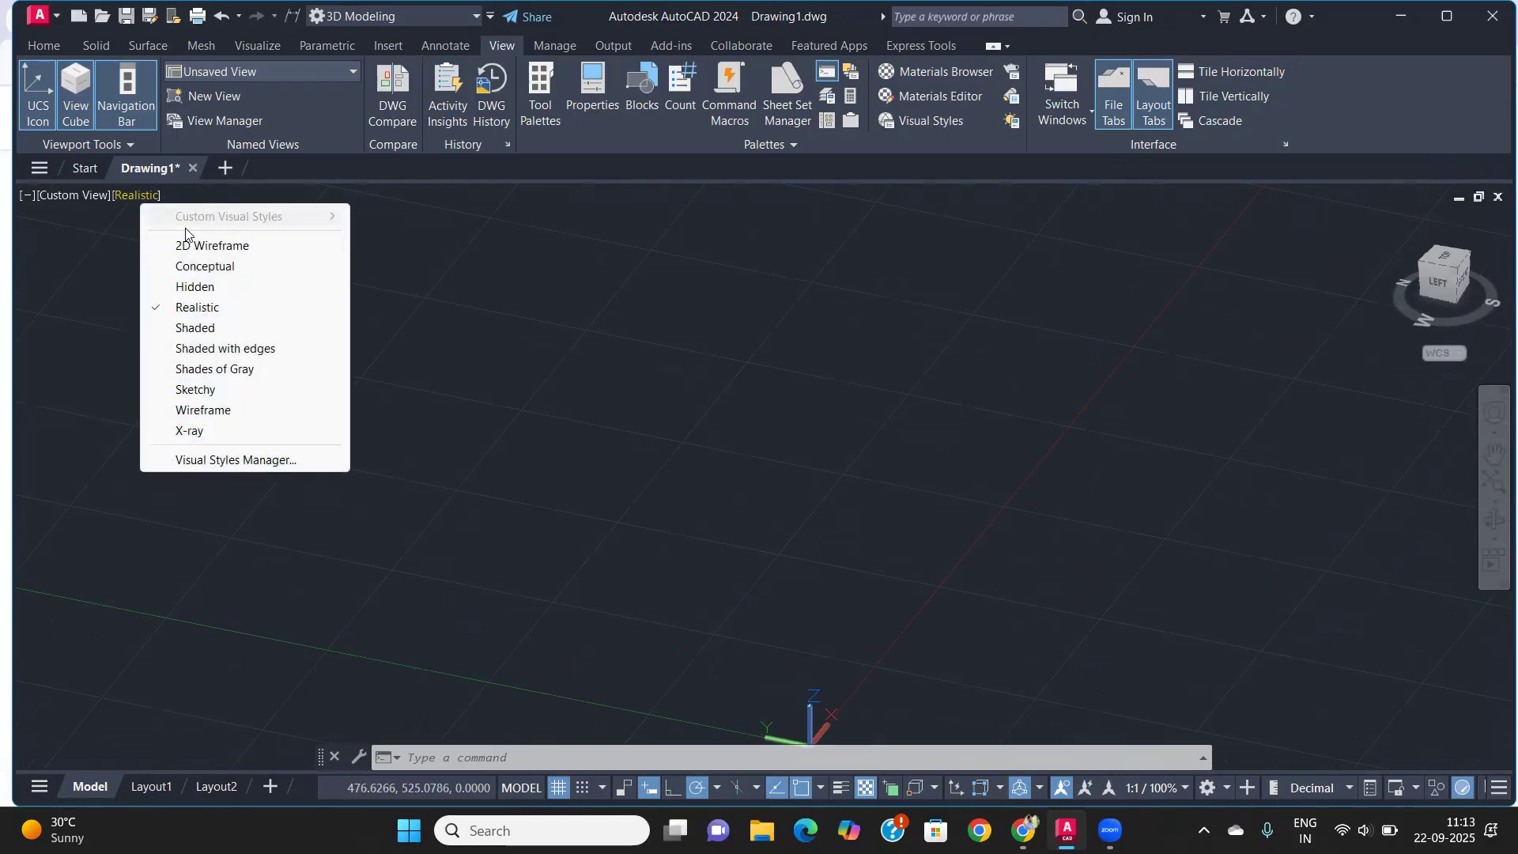
pyautogui.click(206, 268)
pyautogui.click(73, 195)
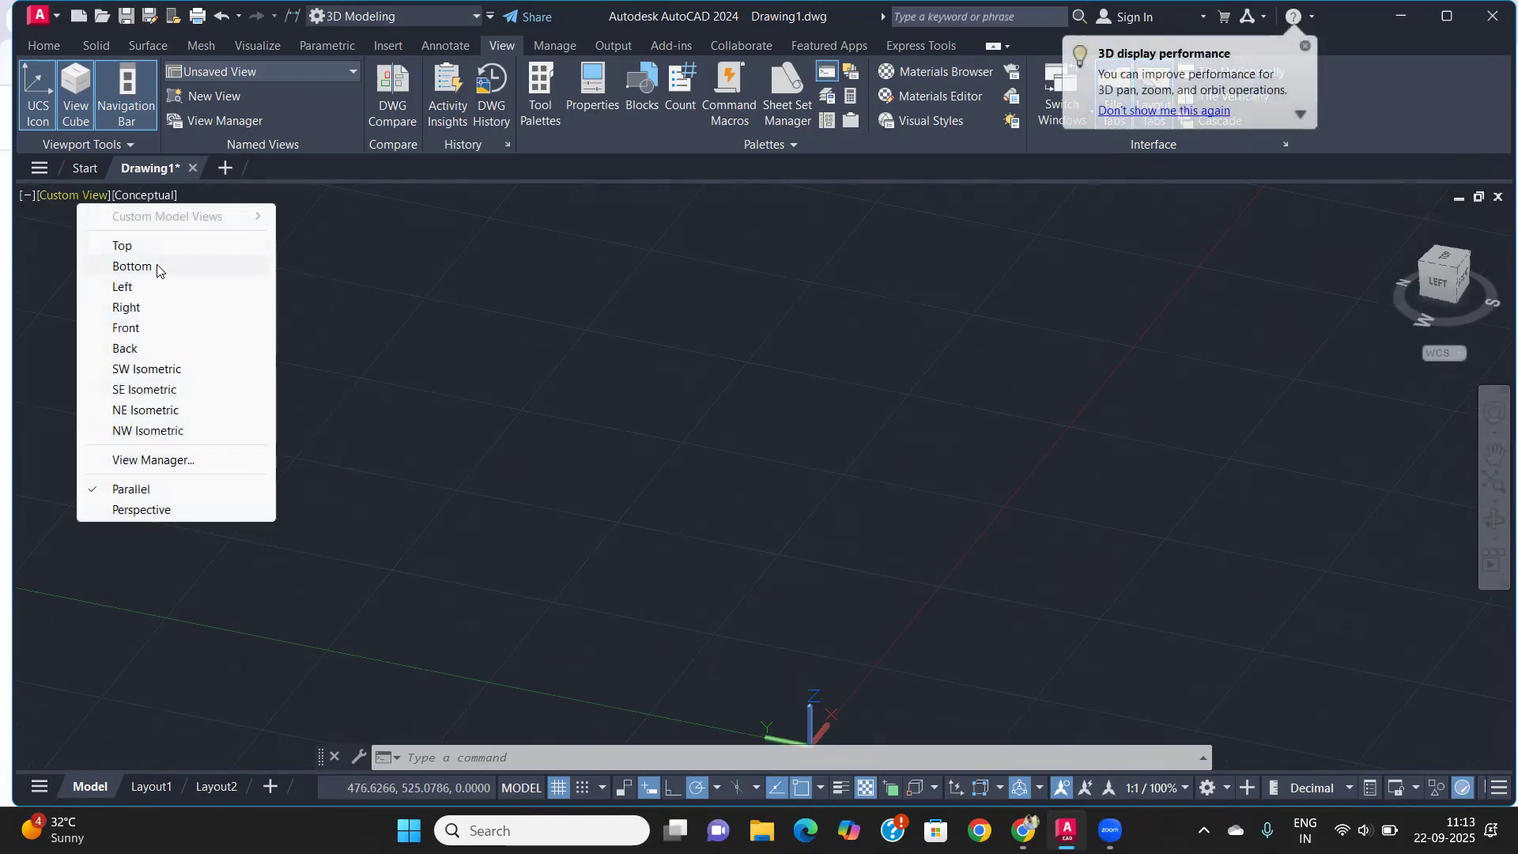
pyautogui.click(142, 247)
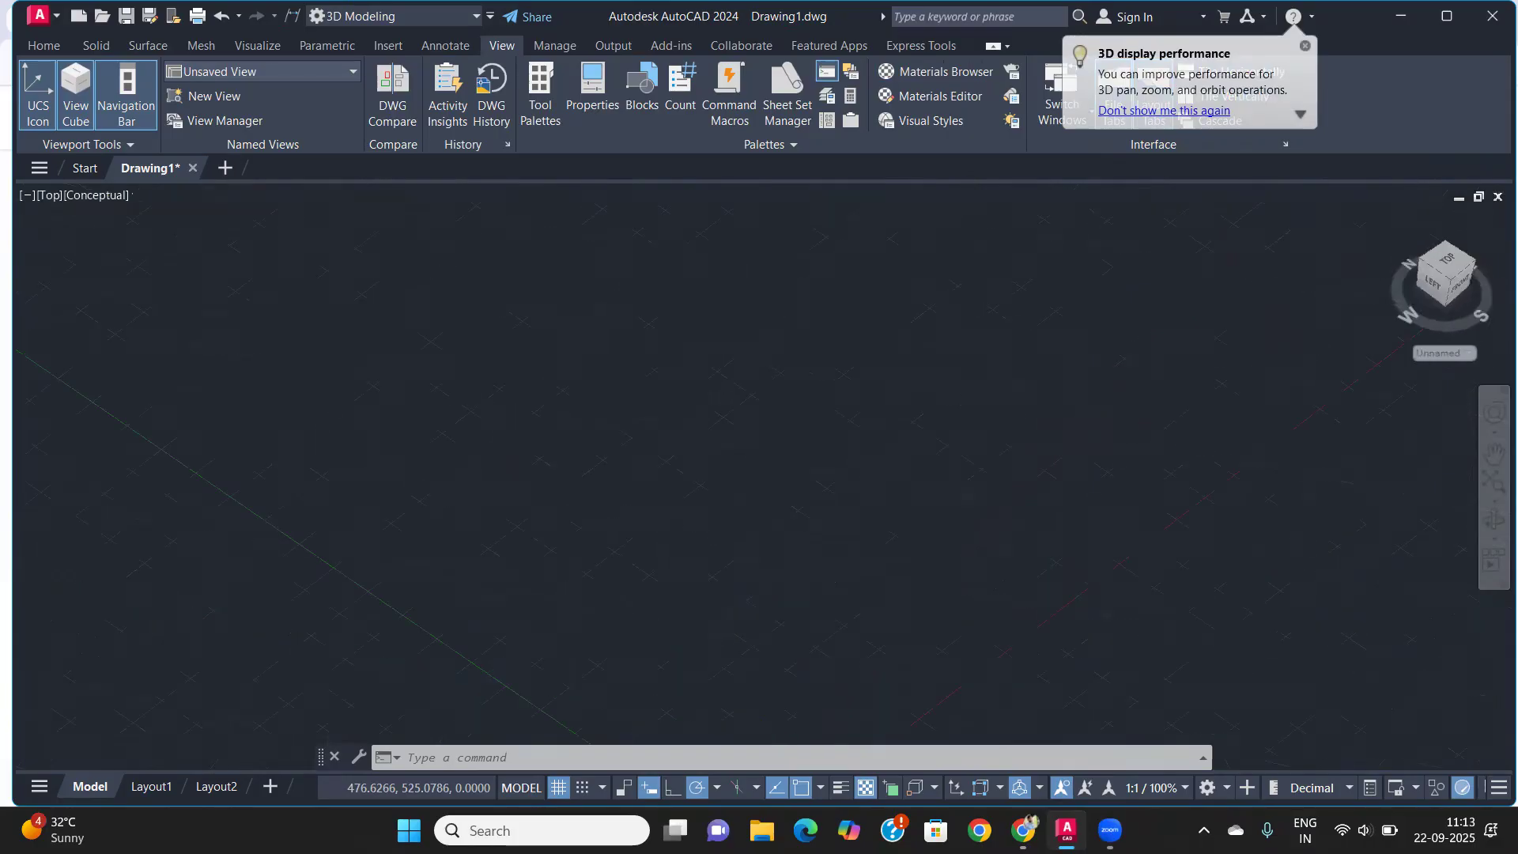
pyautogui.moveTo(727, 502); pyautogui.dragTo(462, 407, button='middle')
pyautogui.scroll(-2, 639, 420)
pyautogui.moveTo(572, 455); pyautogui.dragTo(492, 531, button='middle')
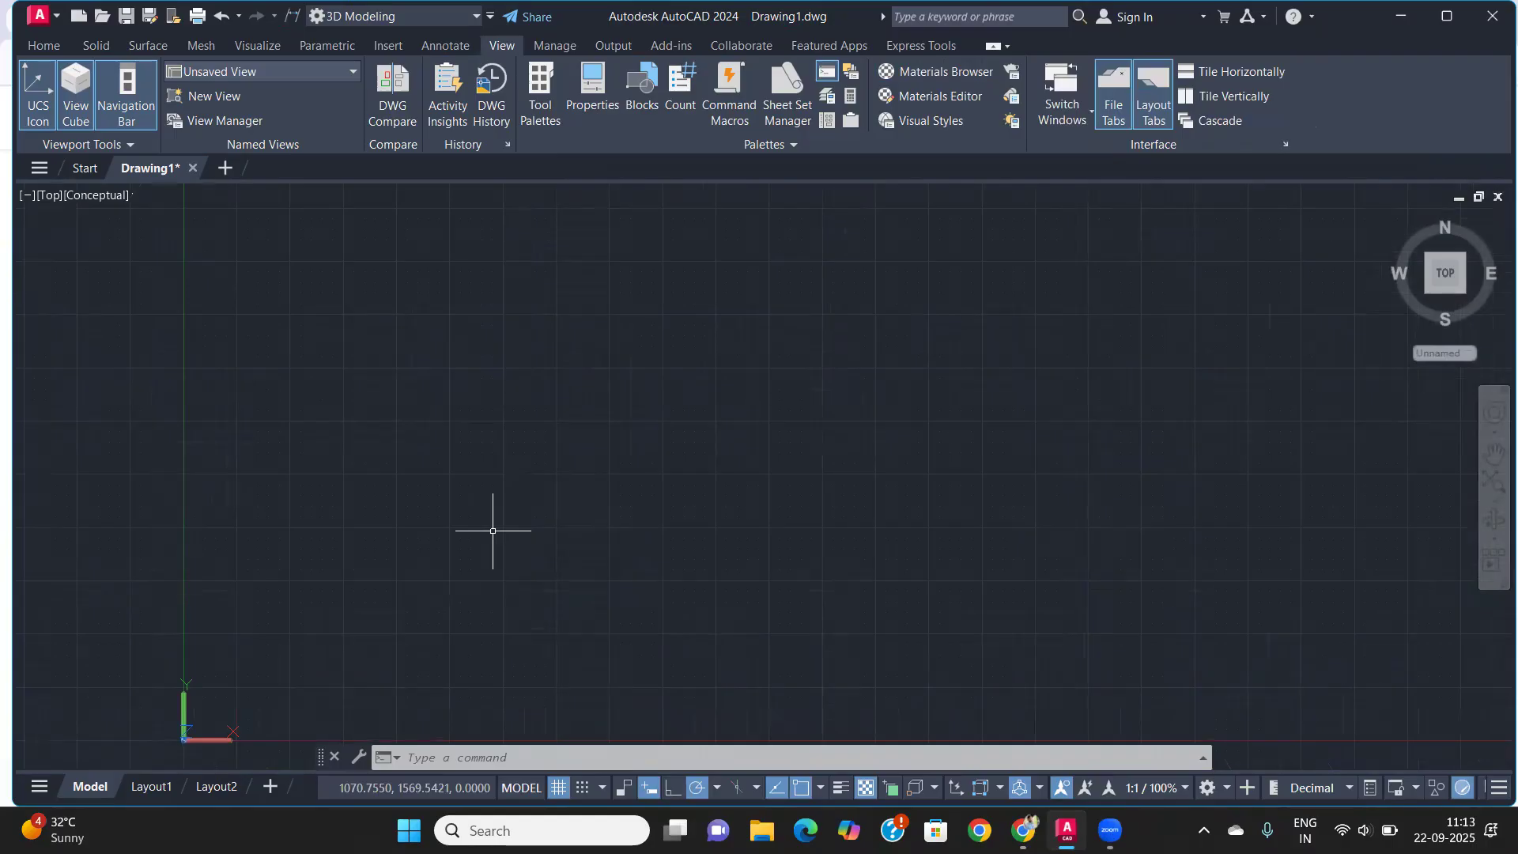
# Draw a circle of radius 200 centred at about (420, 318)
pyautogui.write('c')
pyautogui.press('Return')
pyautogui.click(630, 400)
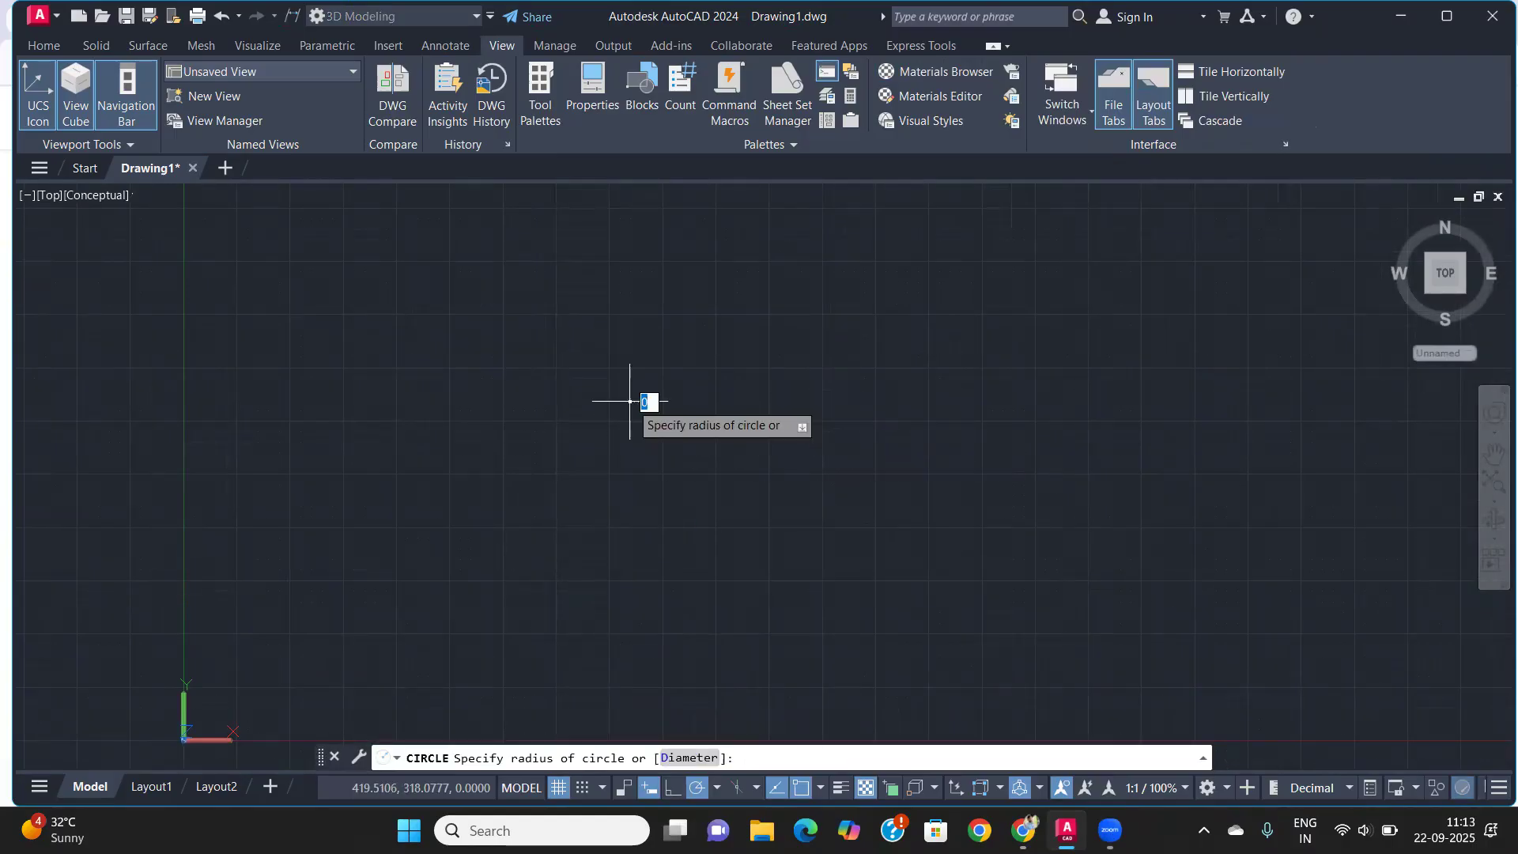
pyautogui.write('200')
pyautogui.press('Return')
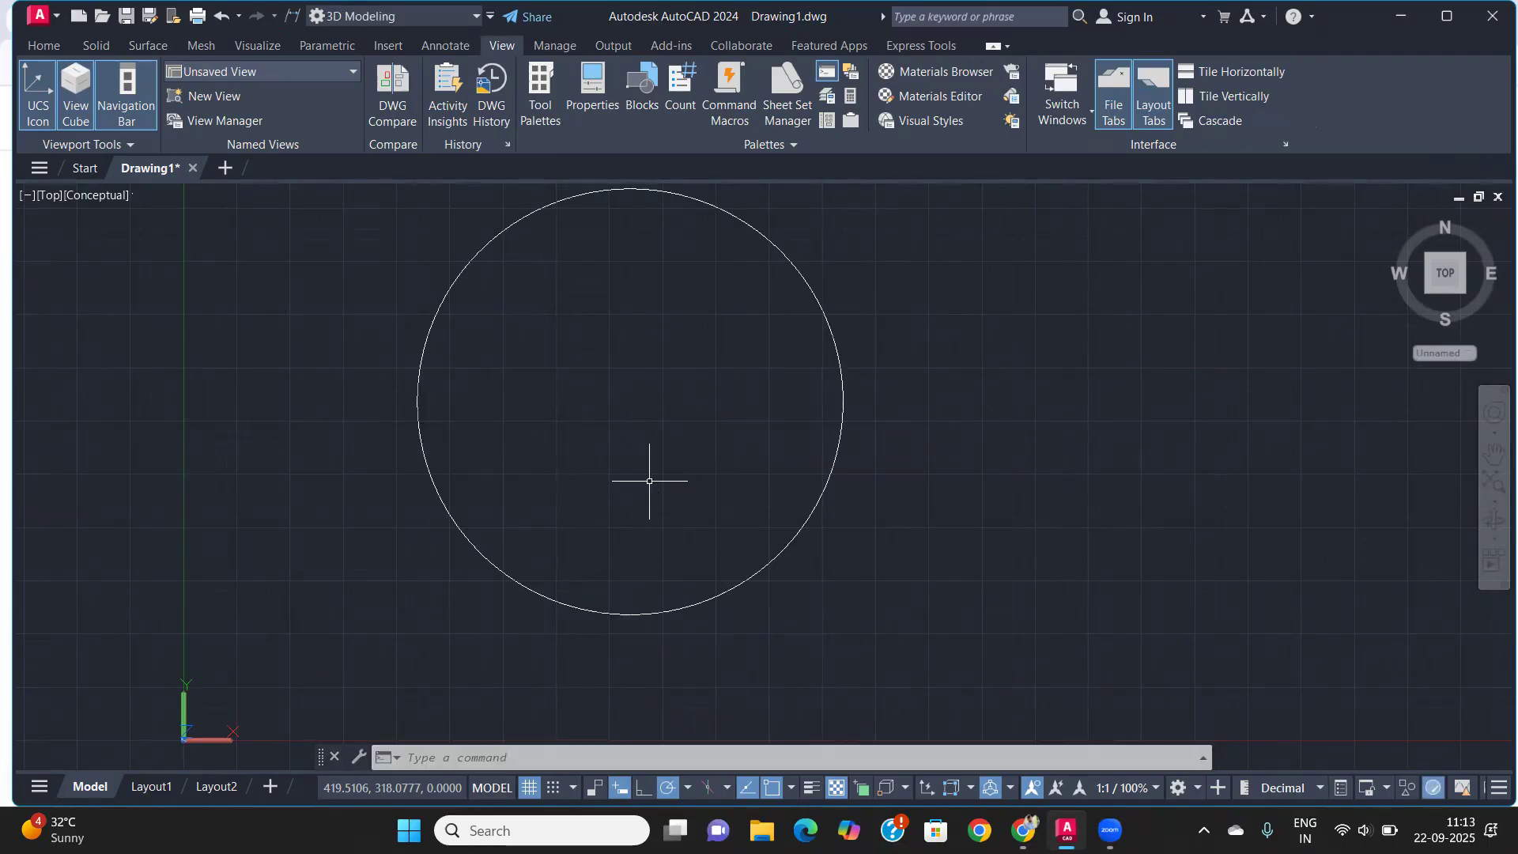
# Draw a concentric circle of radius 60 at the centre of the large circle
pyautogui.scroll(-3, 651, 482)
pyautogui.moveTo(651, 481)
pyautogui.mouseDown(button='middle')
pyautogui.moveTo(565, 554)
pyautogui.moveTo(635, 535)
pyautogui.mouseUp(button='middle')
pyautogui.scroll(2, 565, 552)
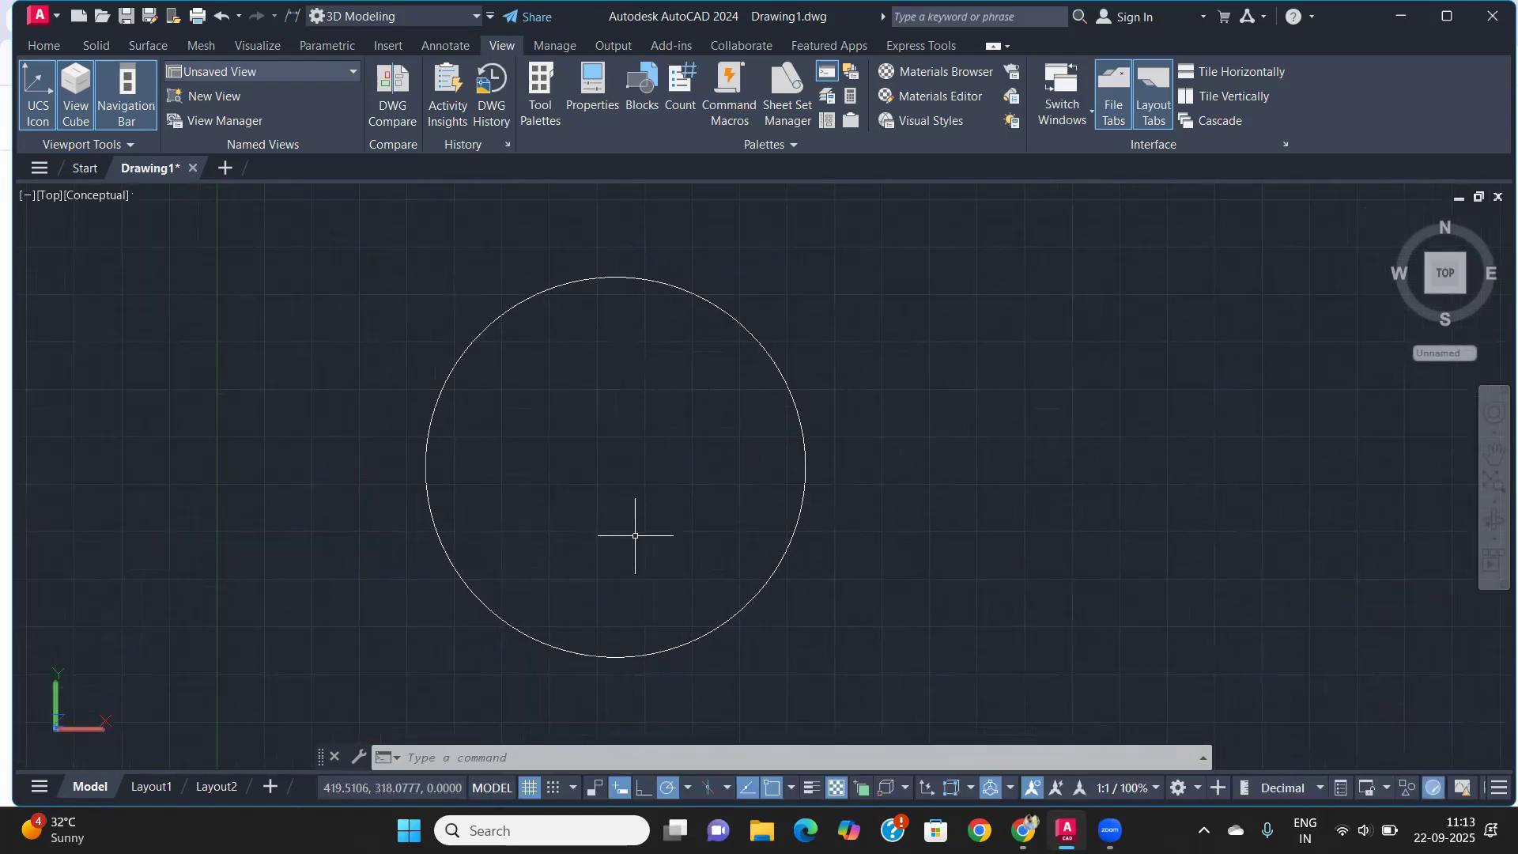
pyautogui.write('c')
pyautogui.press('Return')
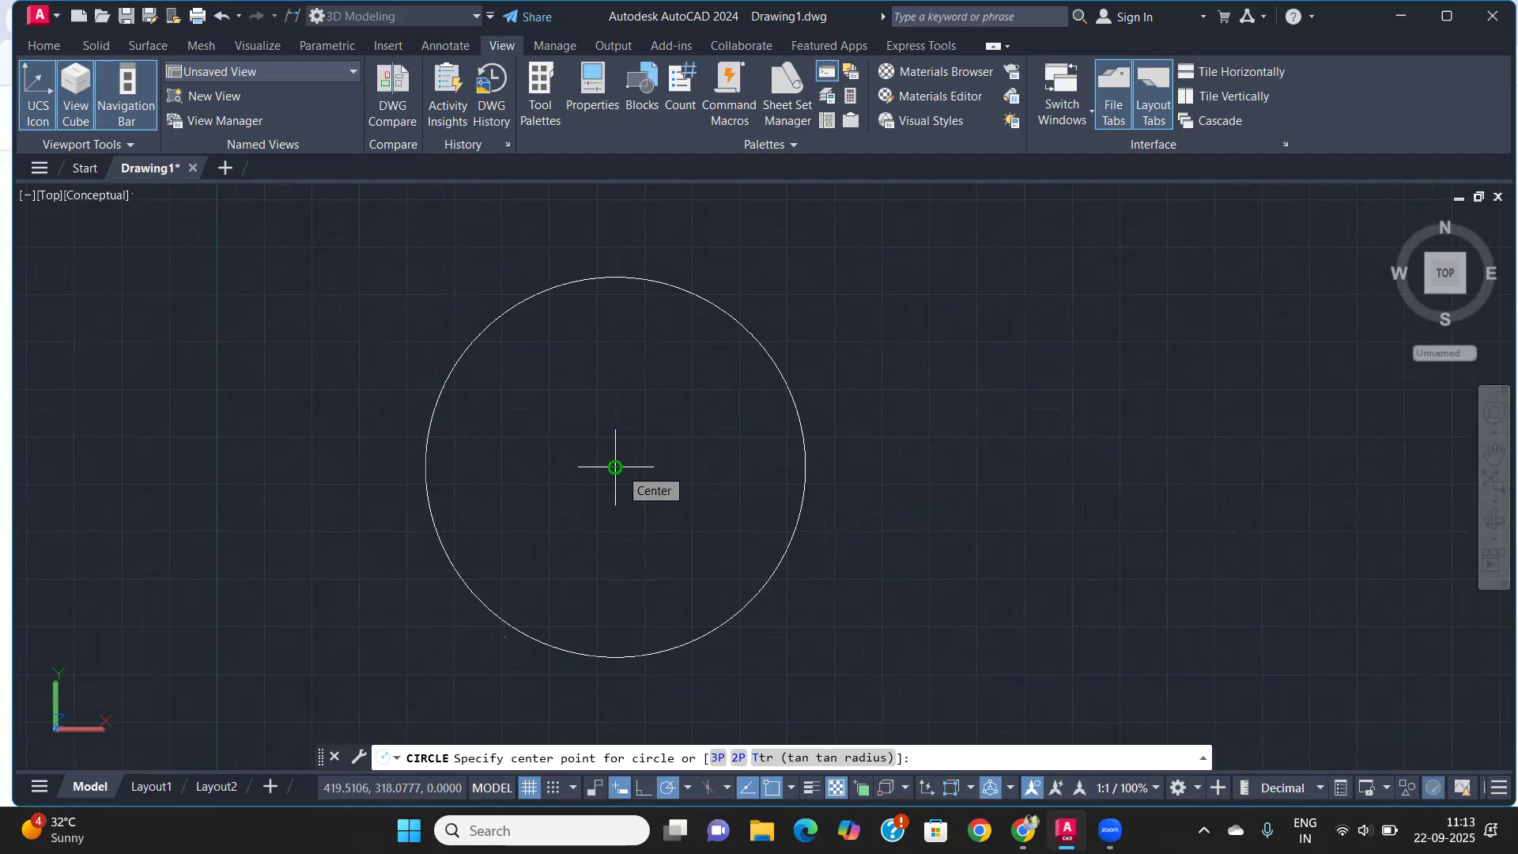
pyautogui.click(615, 467)
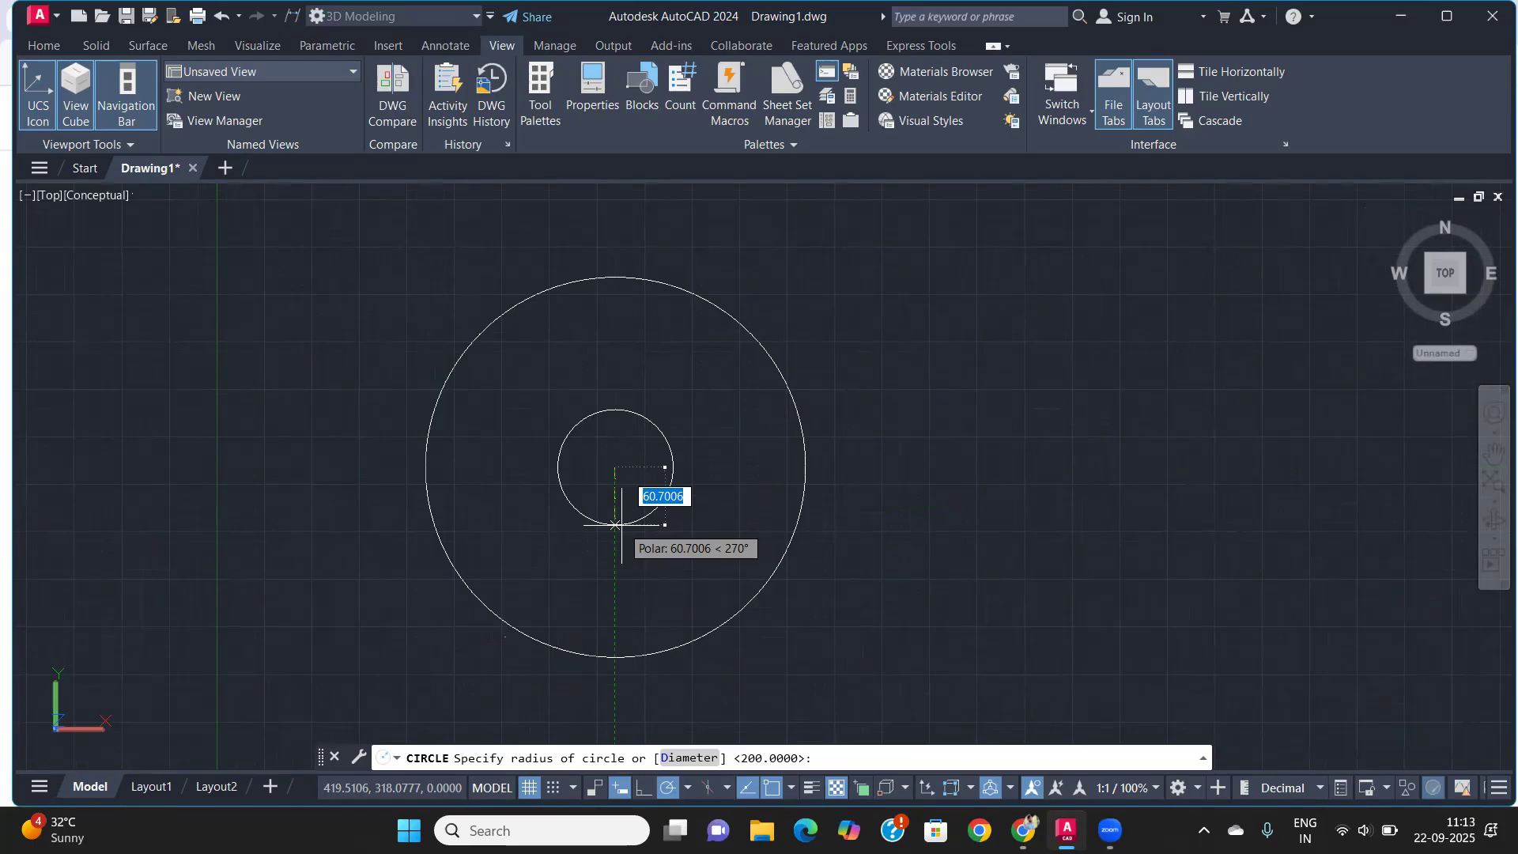
pyautogui.write('60')
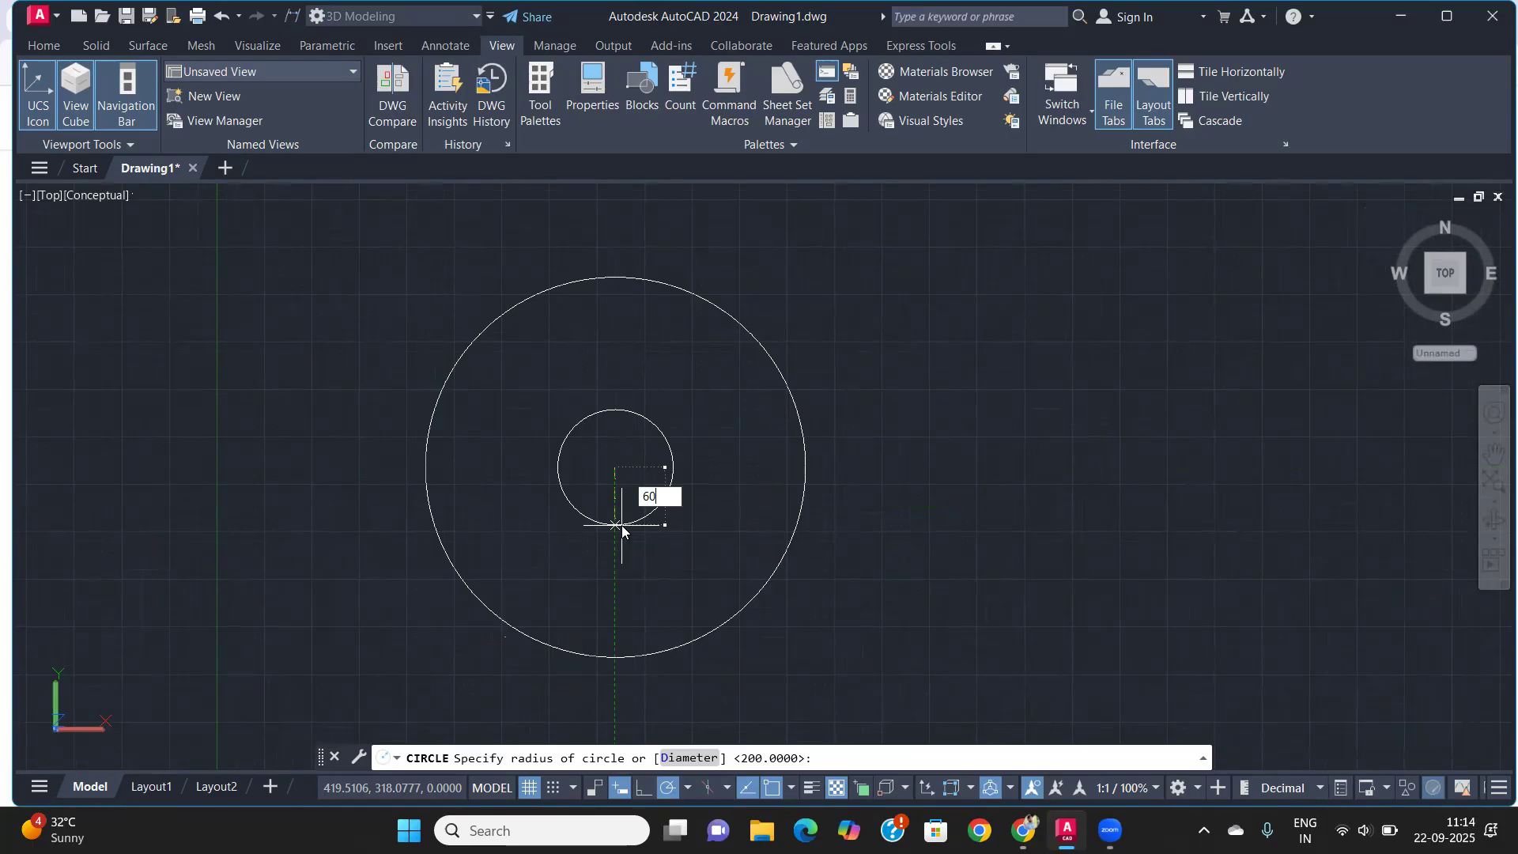
pyautogui.press('Return')
# Draw a third concentric circle of radius 50 at the same centre
pyautogui.press('Return')
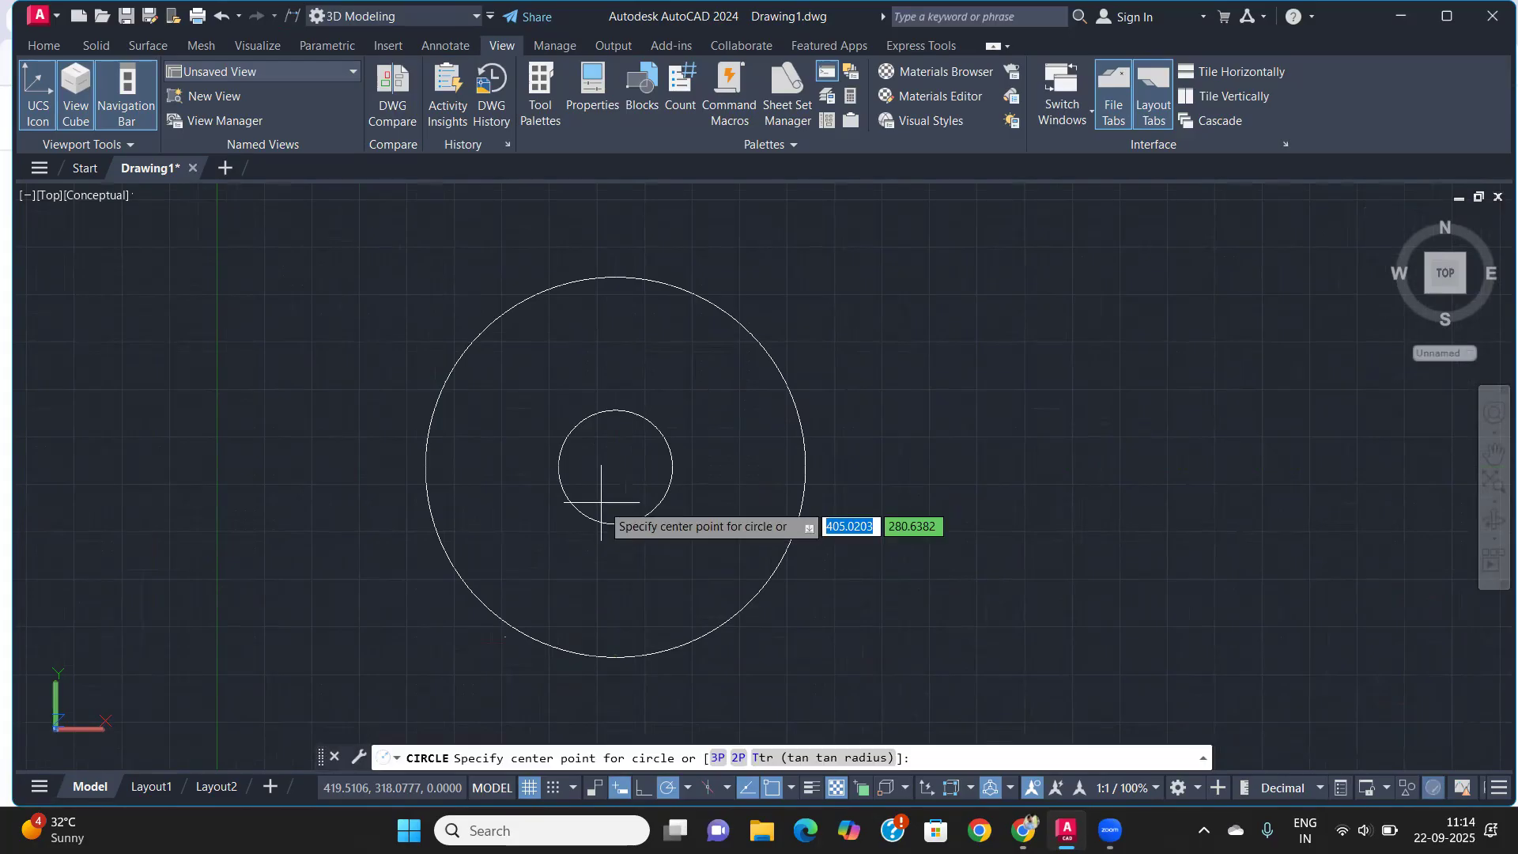
pyautogui.click(615, 467)
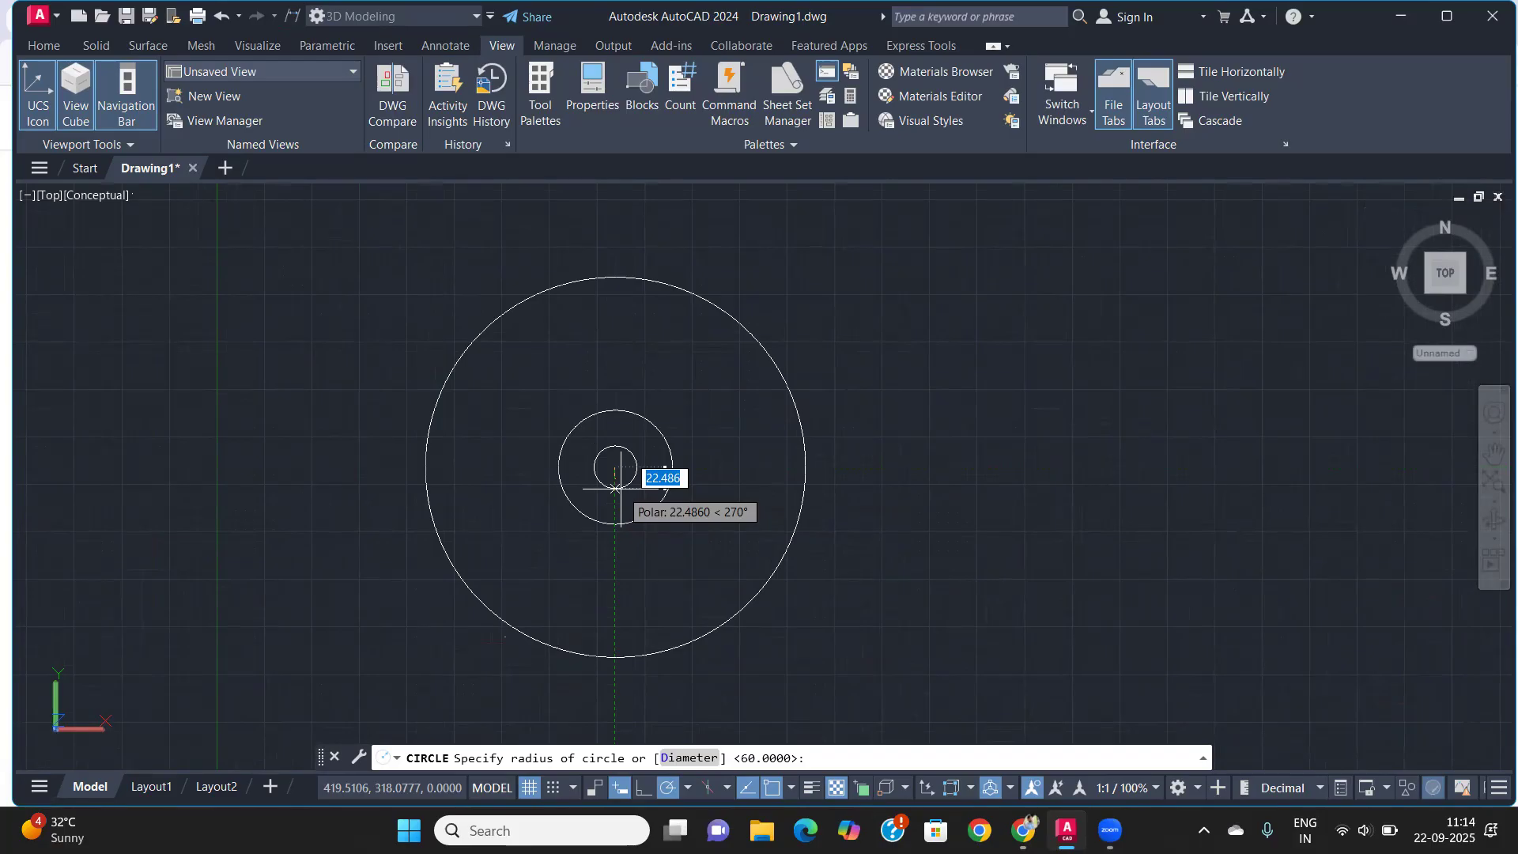
pyautogui.write('50')
pyautogui.press('Return')
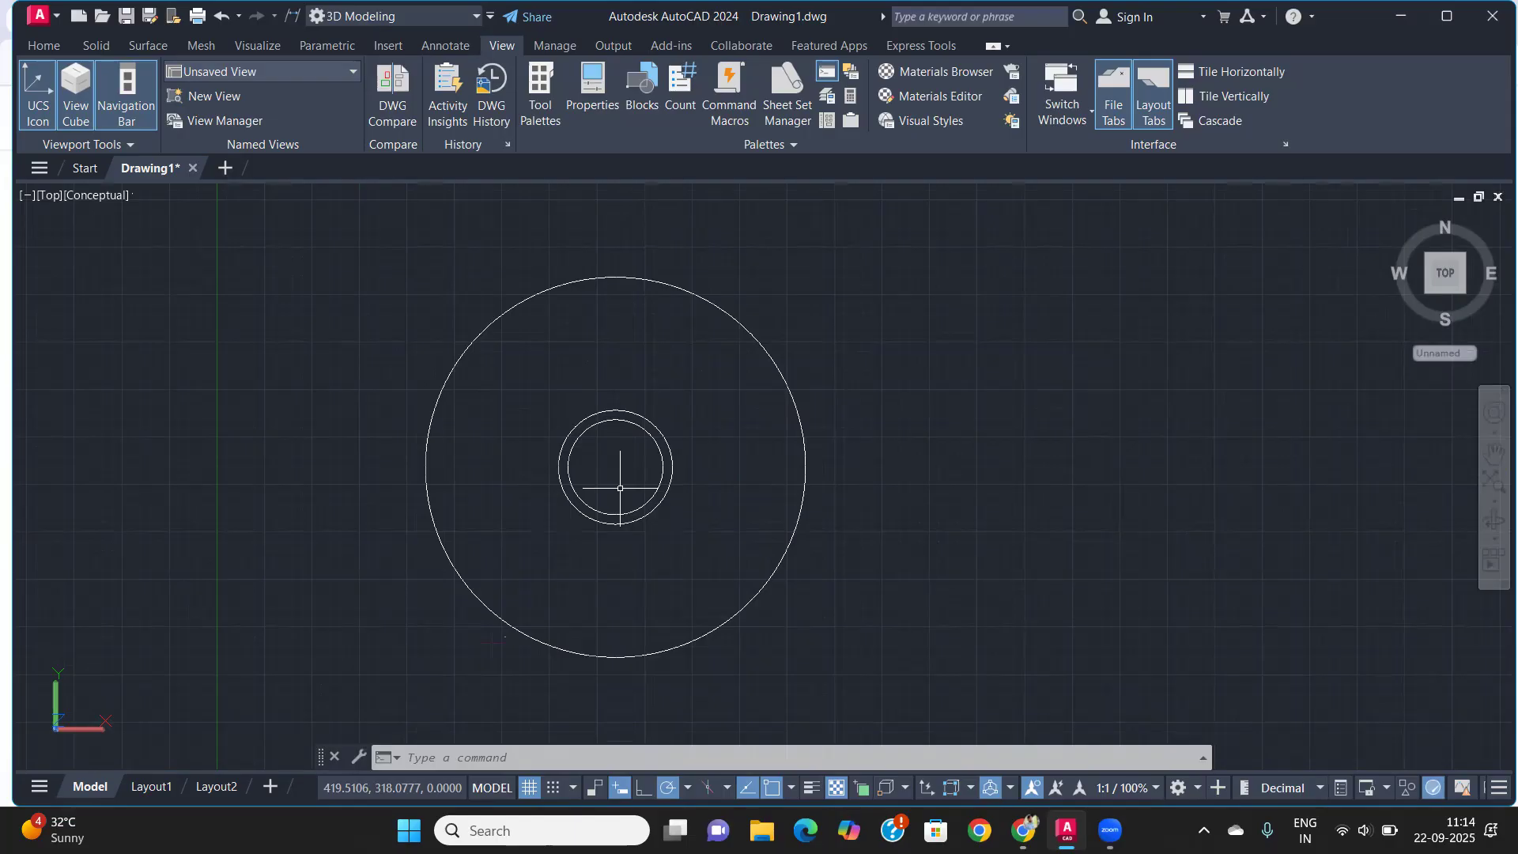
# Enable the Geometric Center, Node, Quadrant, Insertion, Perpendicular, Tangent, Nearest, Apparent Intersection and Parallel object snaps
pyautogui.moveTo(592, 343); pyautogui.dragTo(638, 404, button='middle')
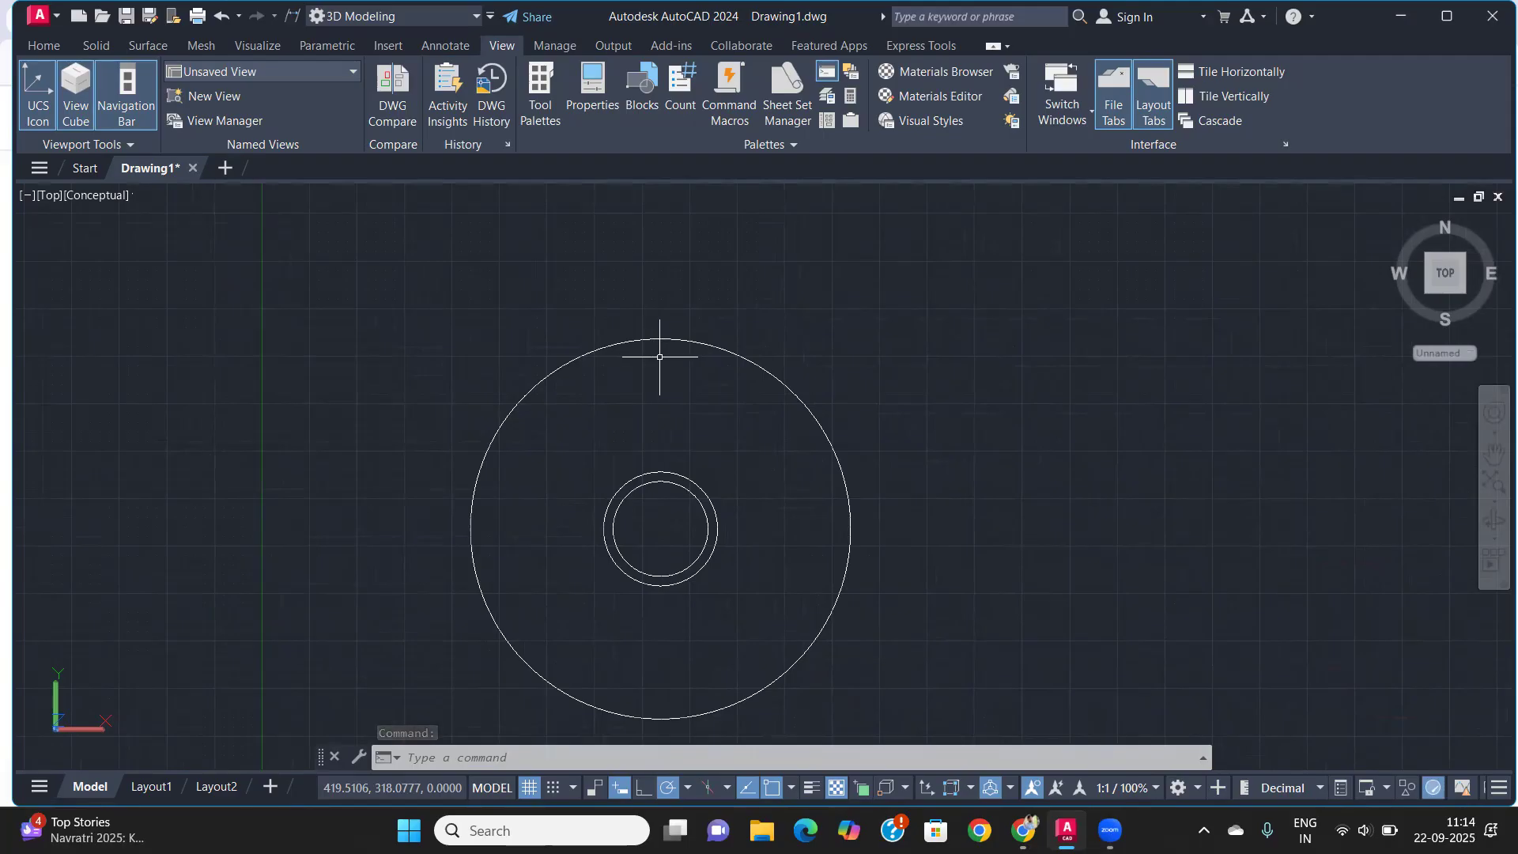
pyautogui.write('l')
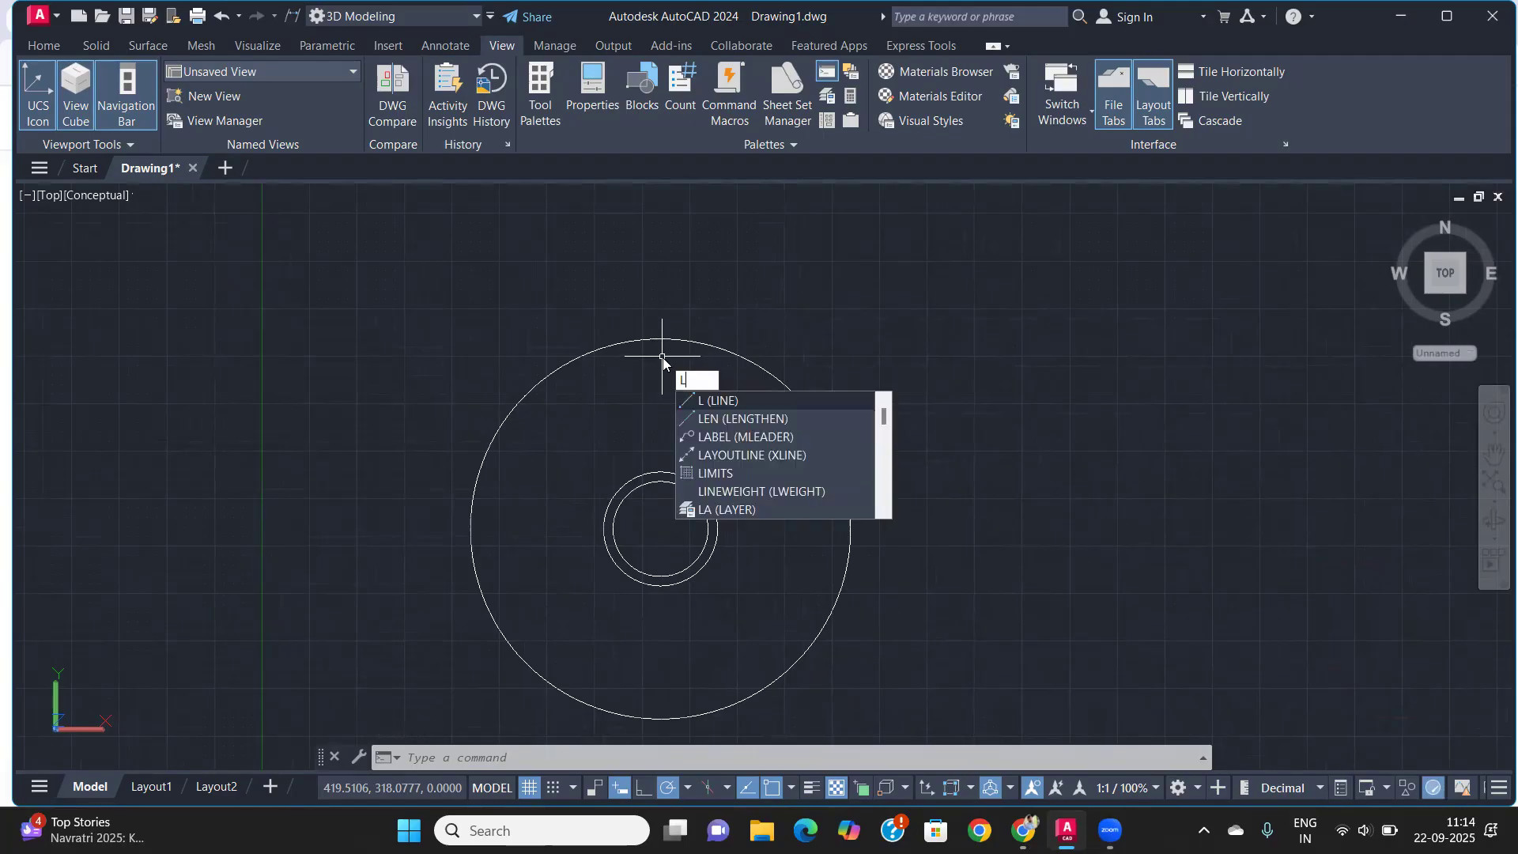
pyautogui.press('Return')
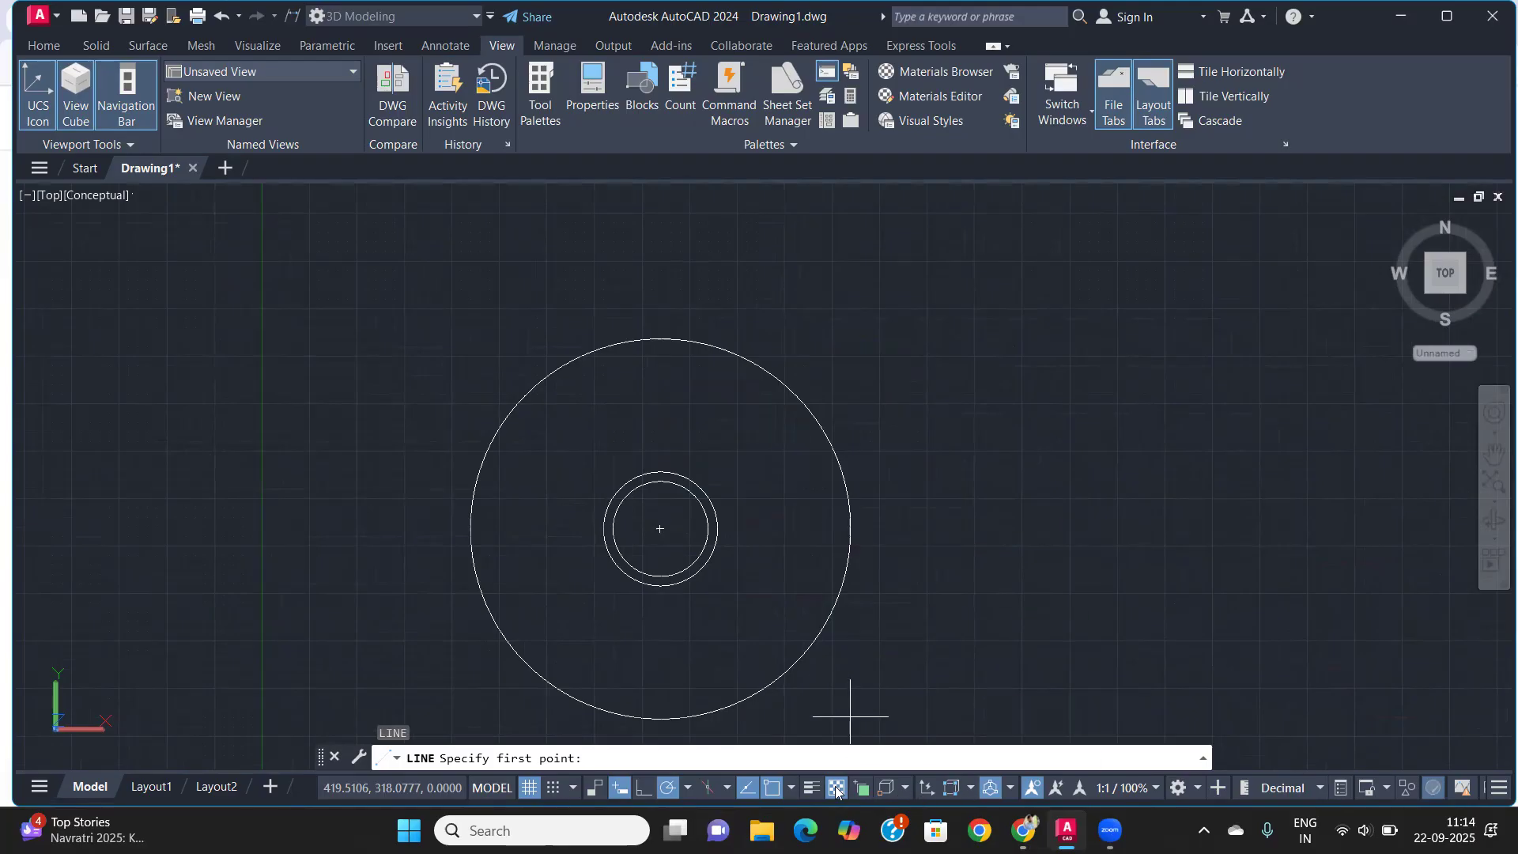
pyautogui.click(791, 788)
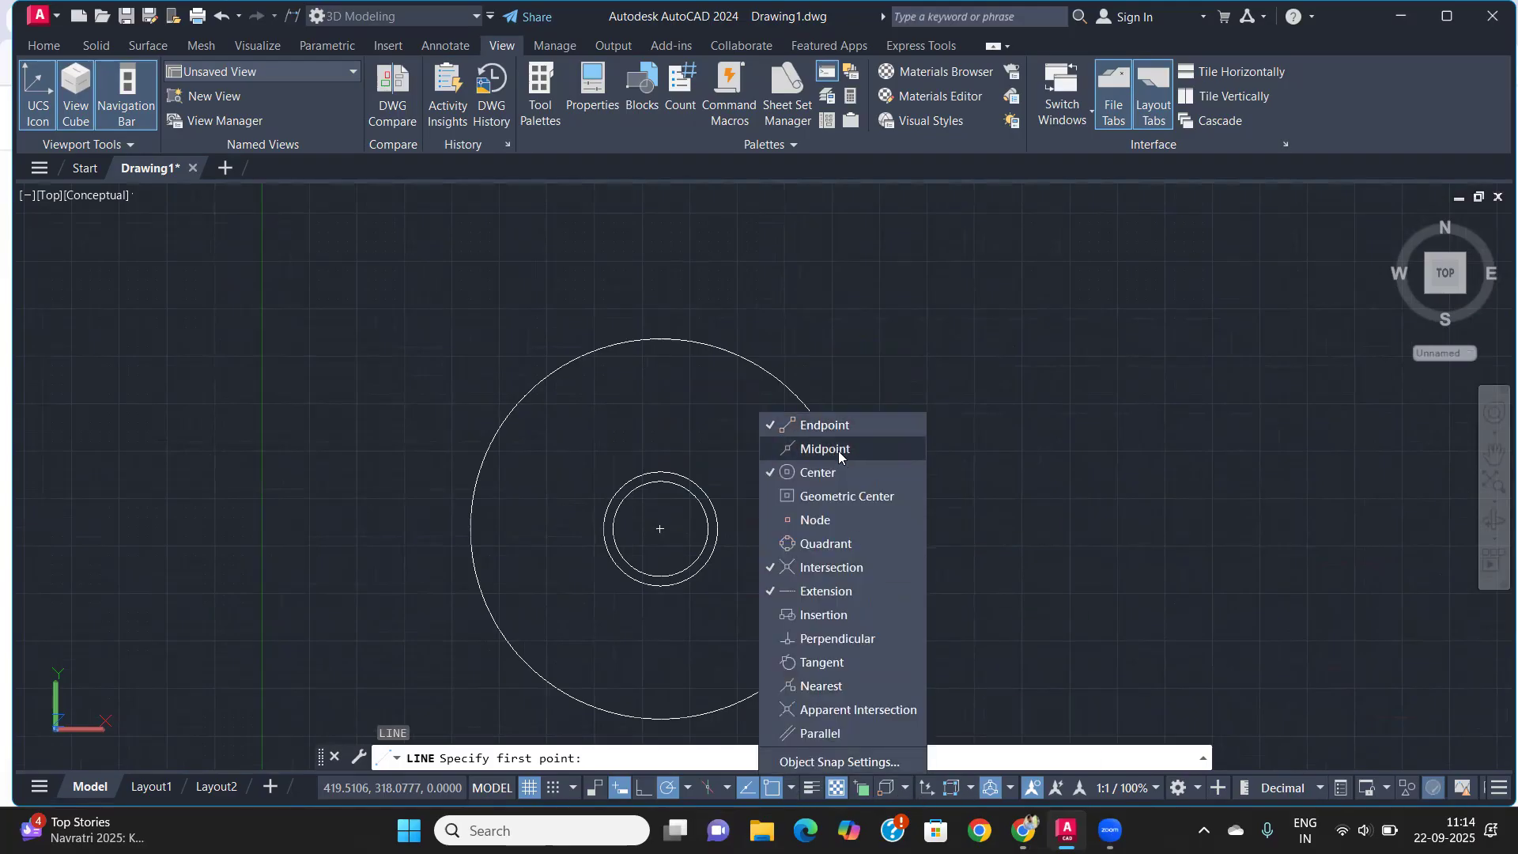
pyautogui.click(832, 498)
pyautogui.click(828, 520)
pyautogui.click(827, 543)
pyautogui.click(815, 615)
pyautogui.click(817, 637)
pyautogui.click(812, 662)
pyautogui.click(810, 685)
pyautogui.click(810, 713)
pyautogui.click(813, 738)
pyautogui.click(620, 694)
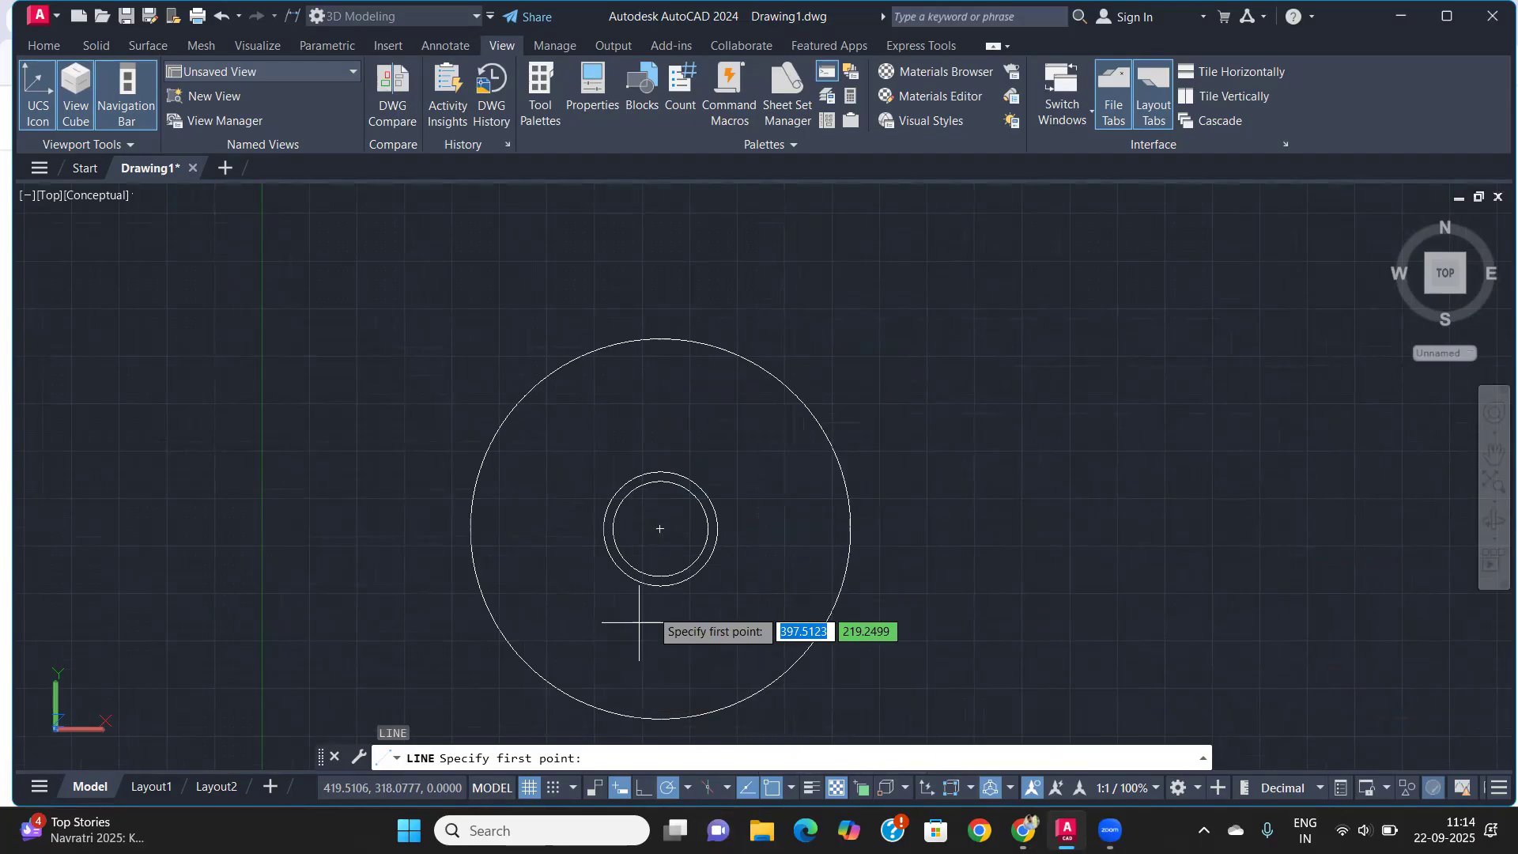
pyautogui.click(660, 528)
pyautogui.press('Escape')
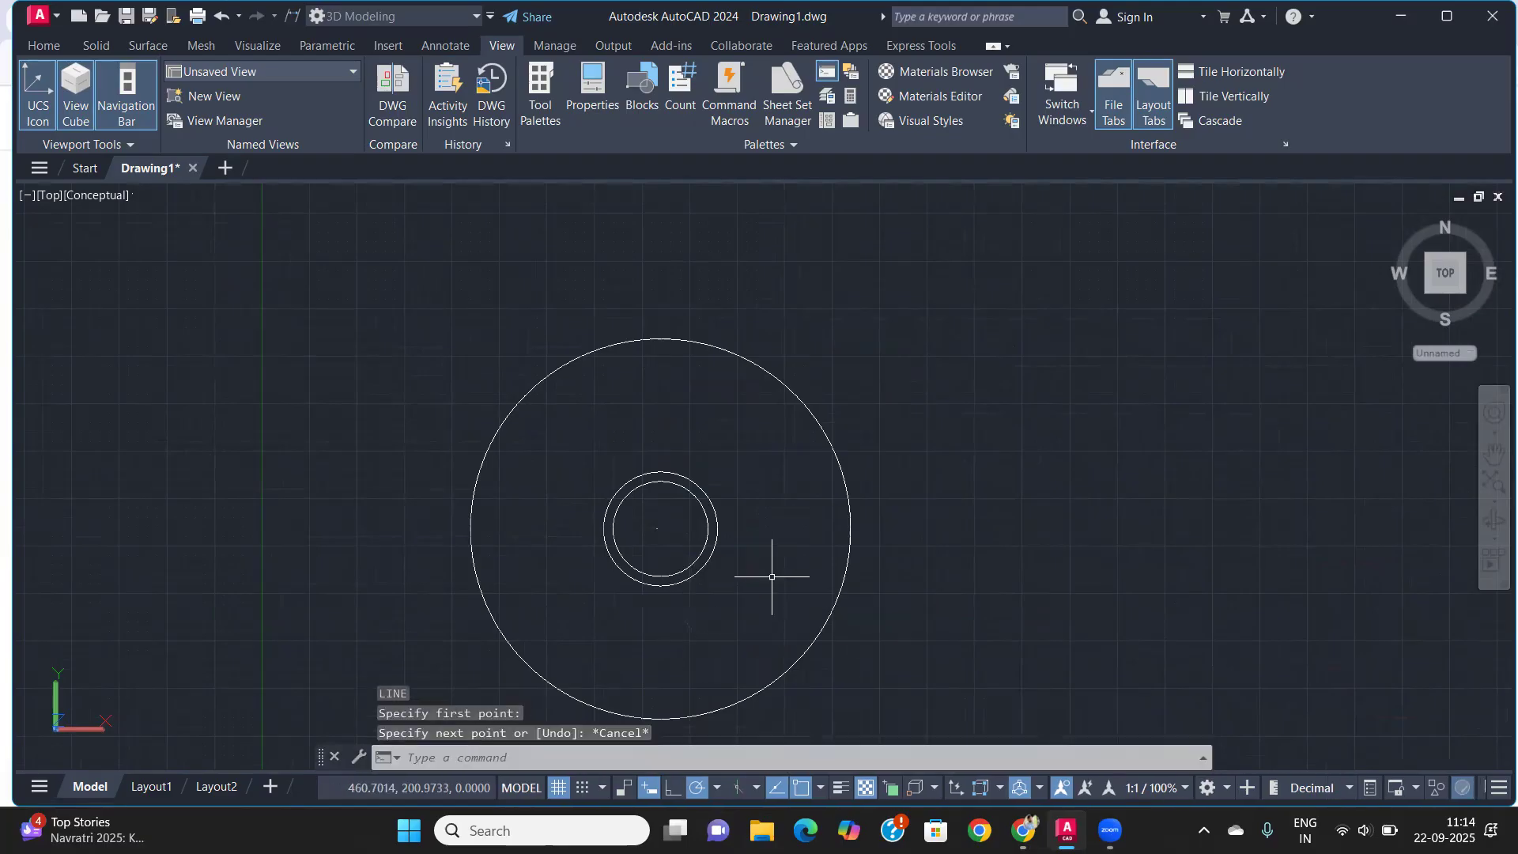
# Draw a vertical line 30 units long upward from the top quadrant of the outer circle
pyautogui.write('l')
pyautogui.press('Return')
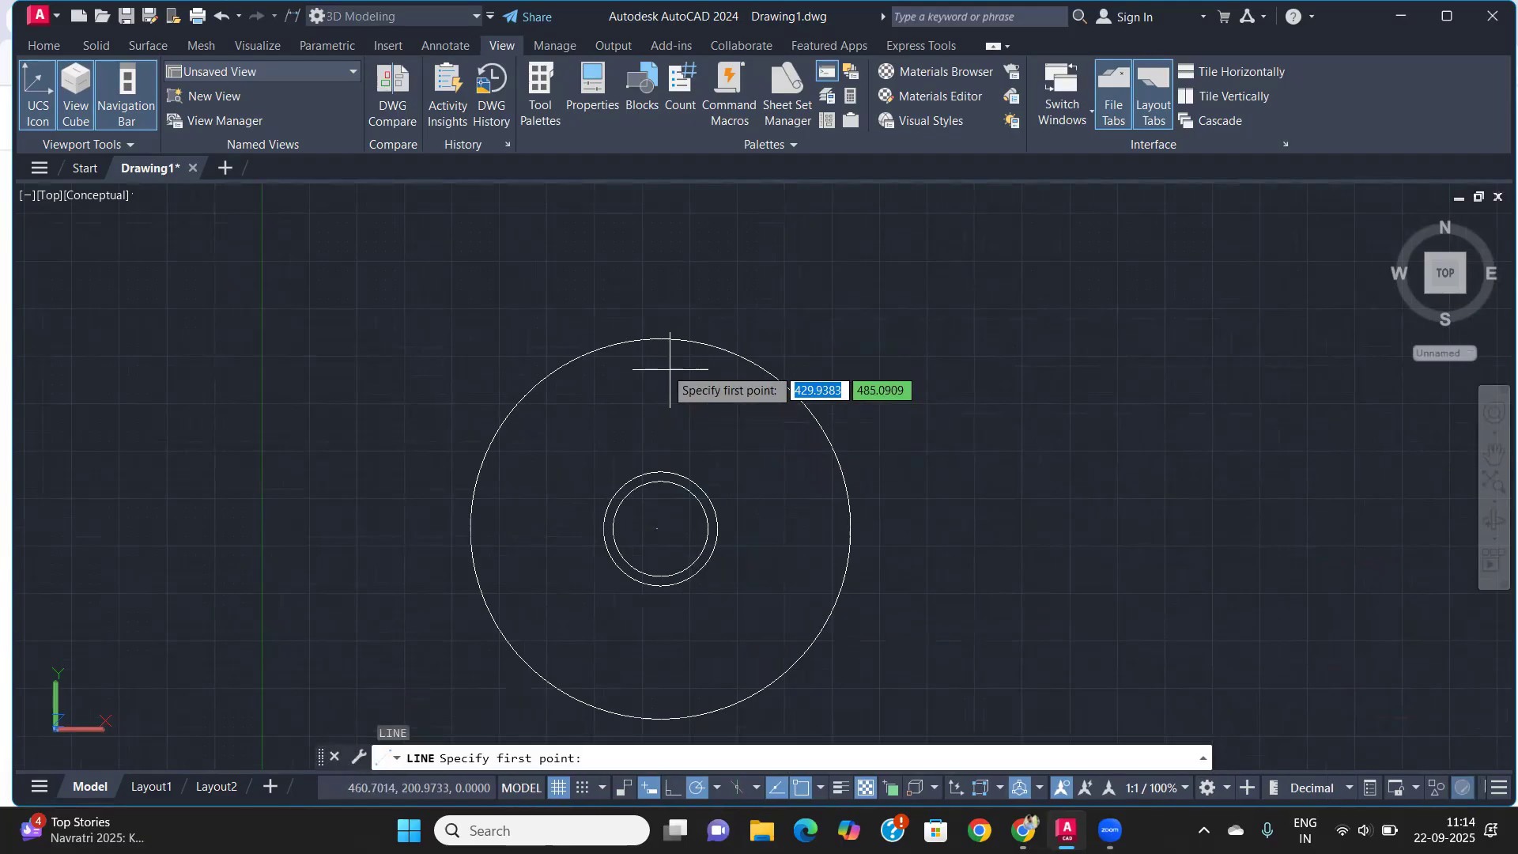
pyautogui.click(660, 338)
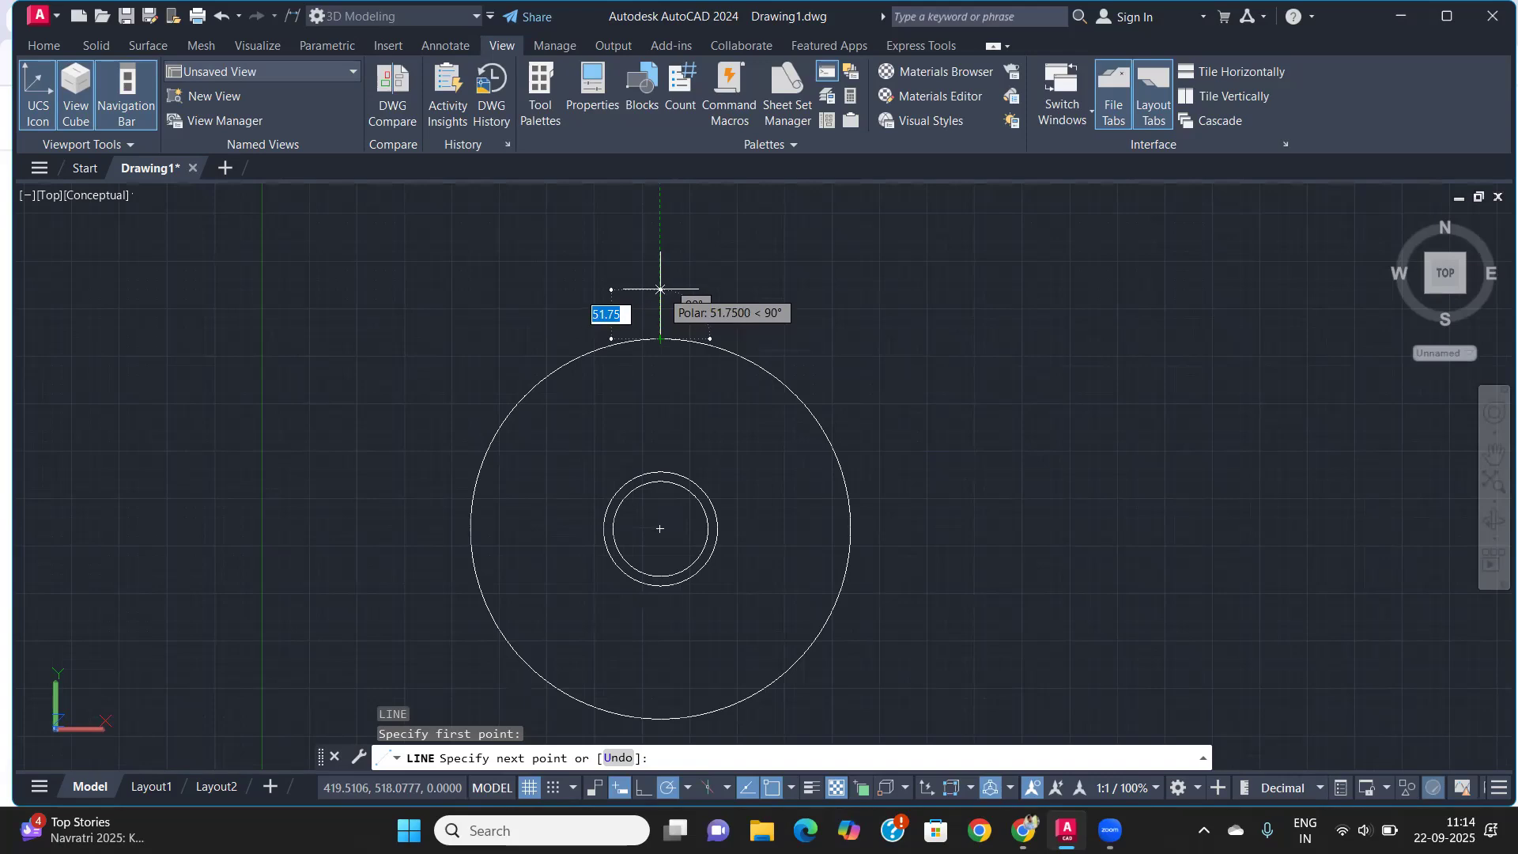
pyautogui.scroll(3, 660, 311)
pyautogui.write('3')
pyautogui.press('Return')
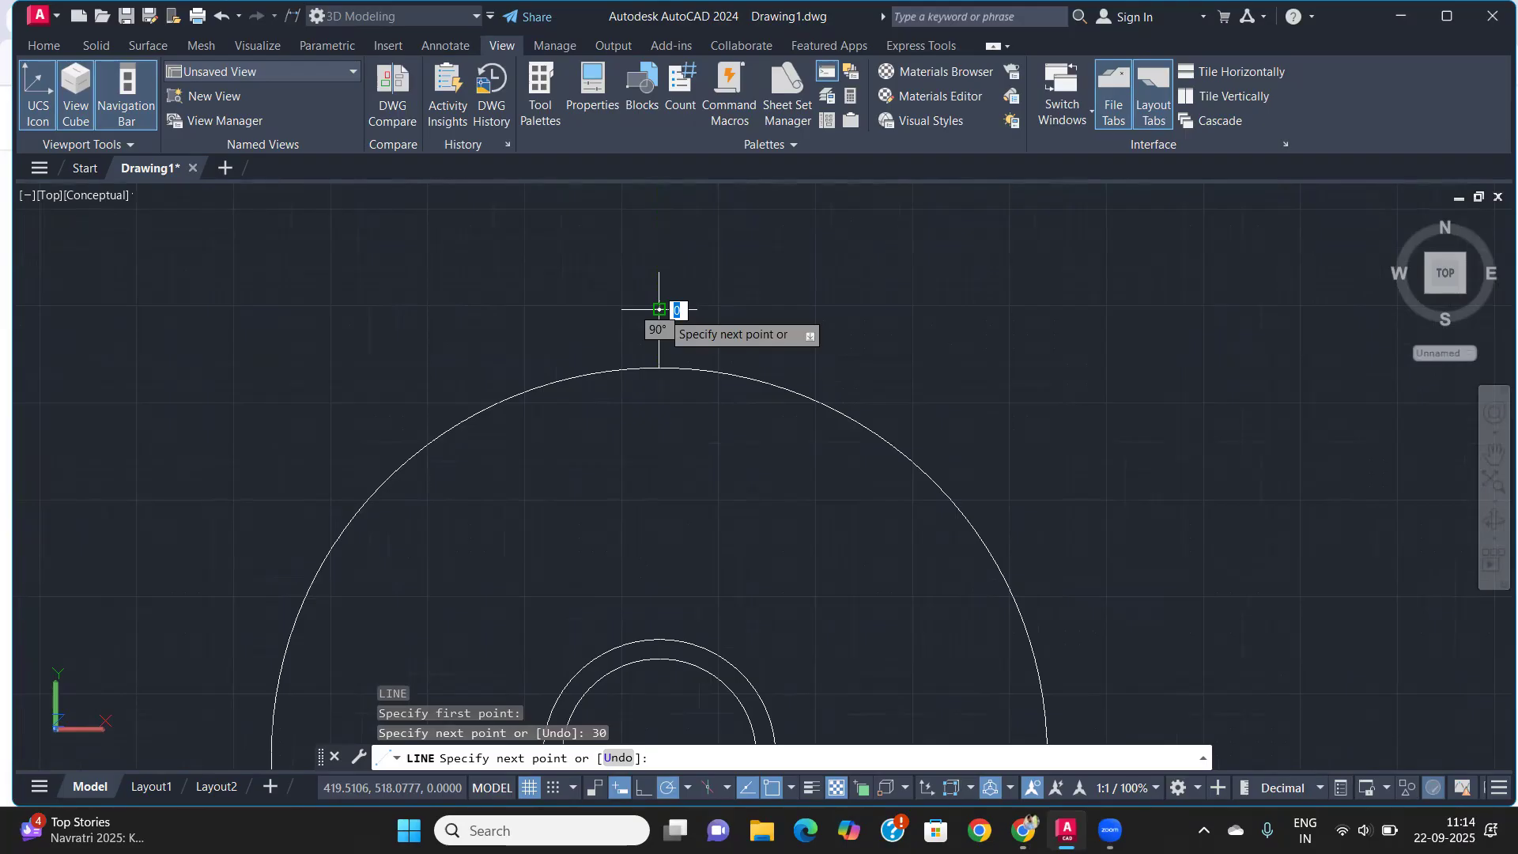
pyautogui.press('Return')
# Offset the vertical line above the outer circle by 15 units to both sides and delete the original middle line
pyautogui.write('o')
pyautogui.press('Return')
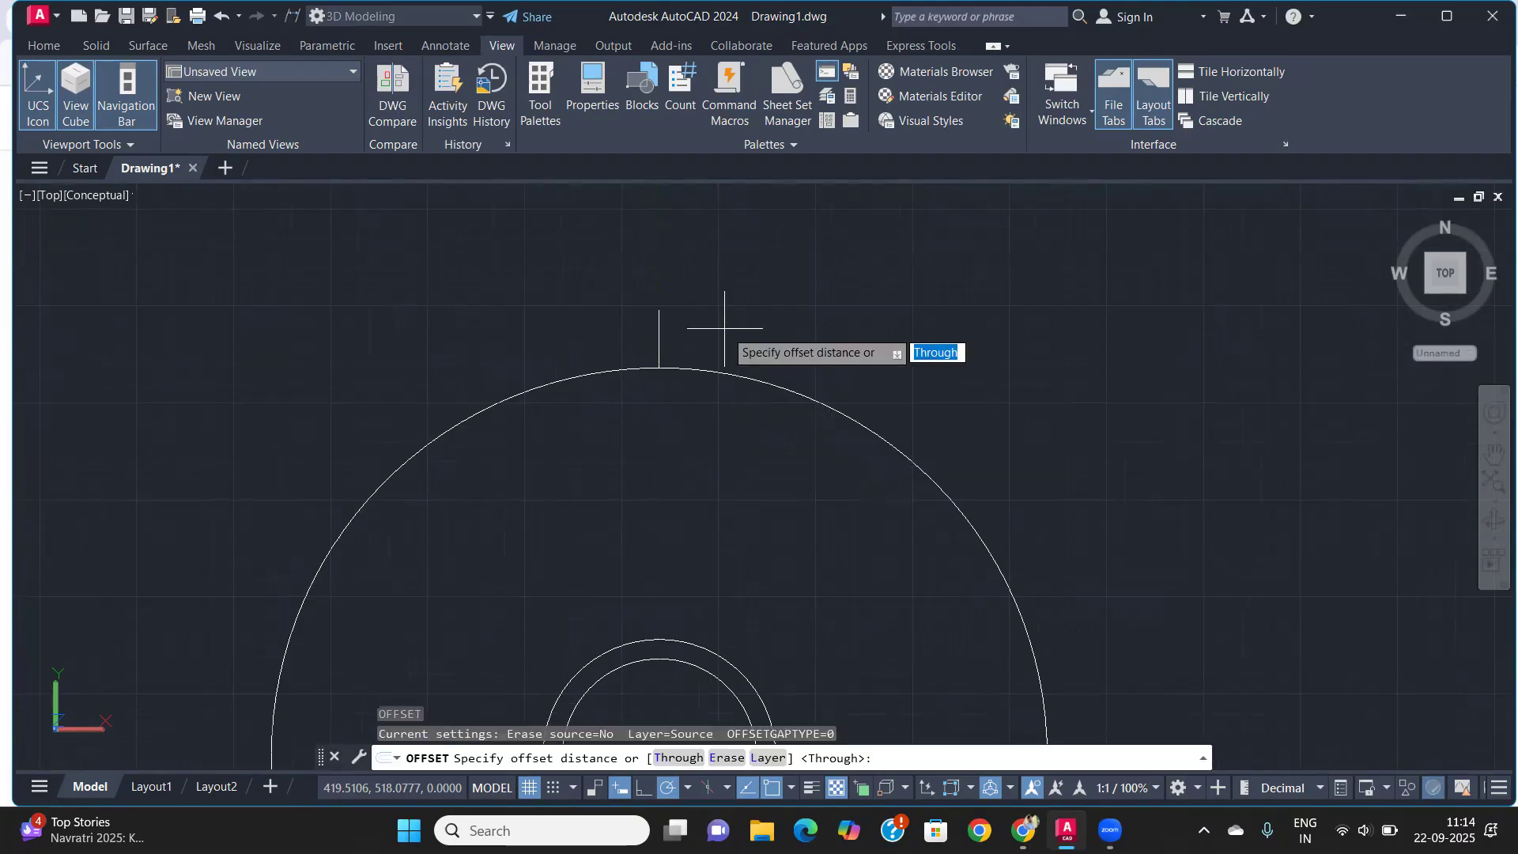
pyautogui.write('15')
pyautogui.press('Return')
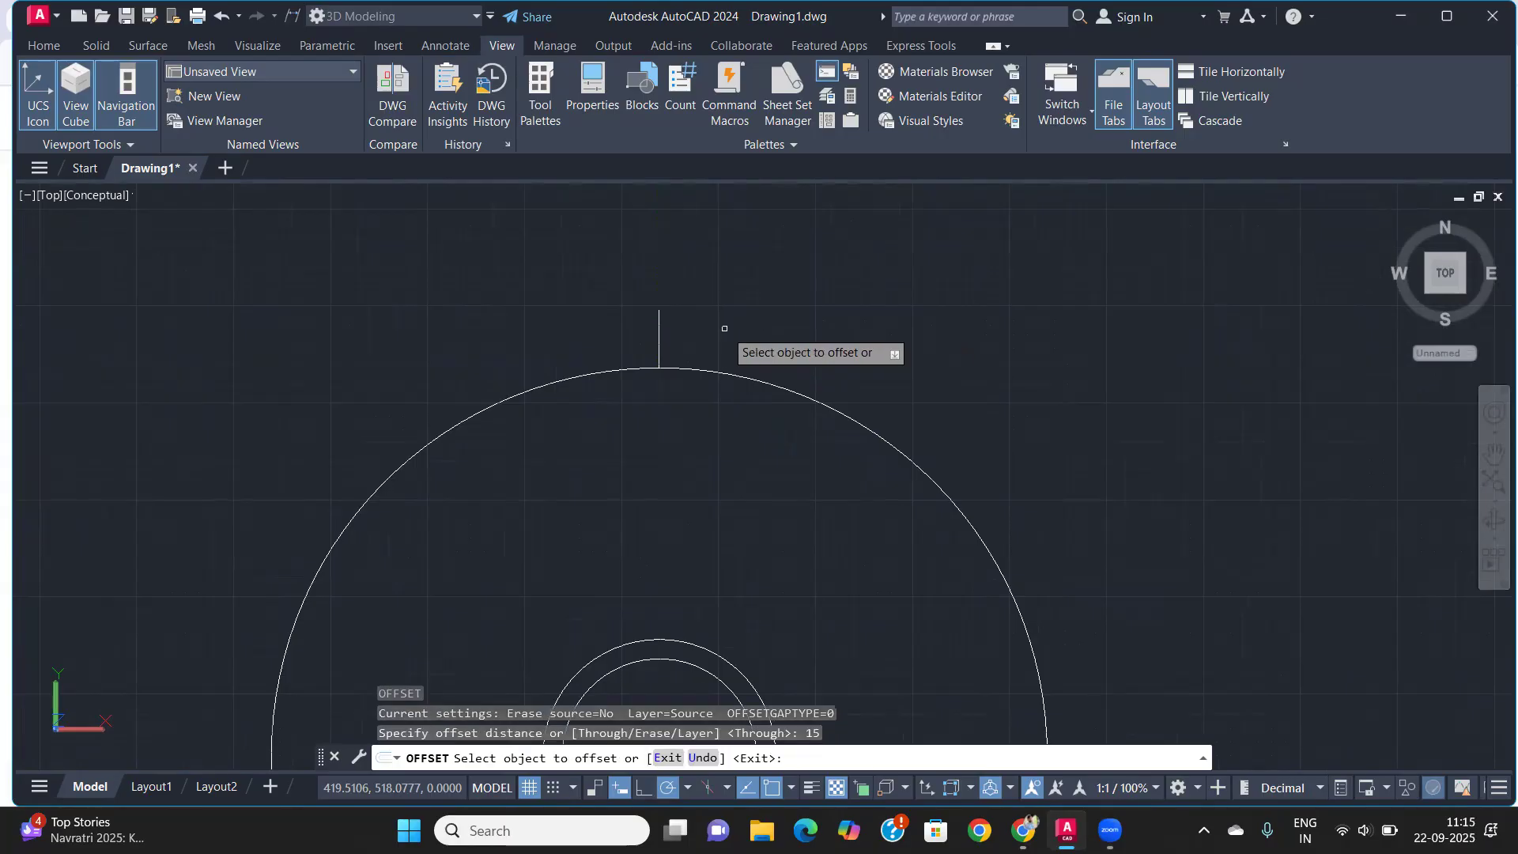
pyautogui.click(657, 332)
pyautogui.click(625, 316)
pyautogui.click(658, 348)
pyautogui.click(680, 320)
pyautogui.press('Return')
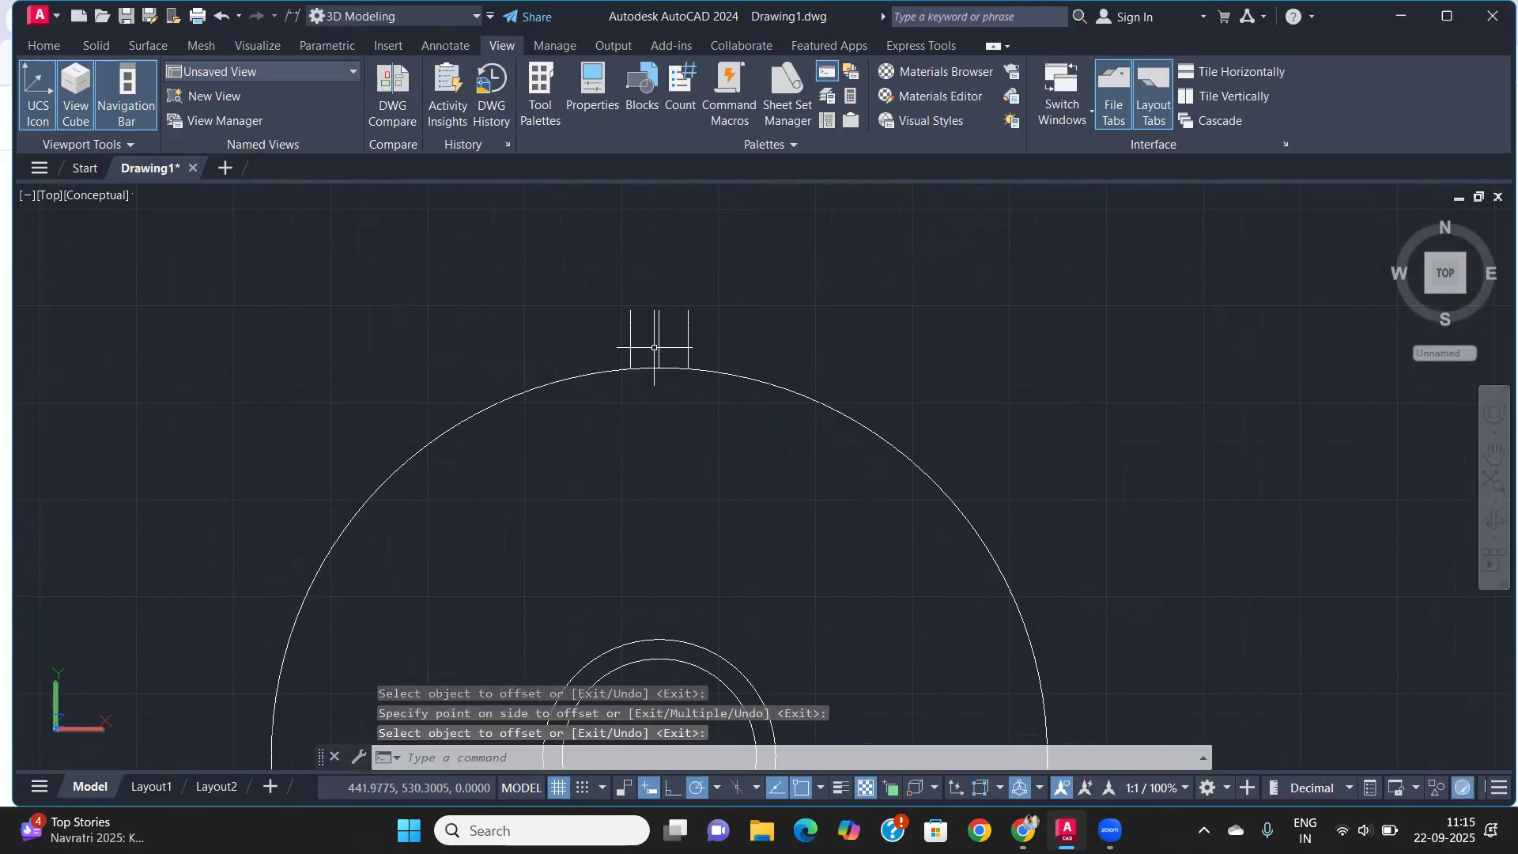
pyautogui.click(660, 346)
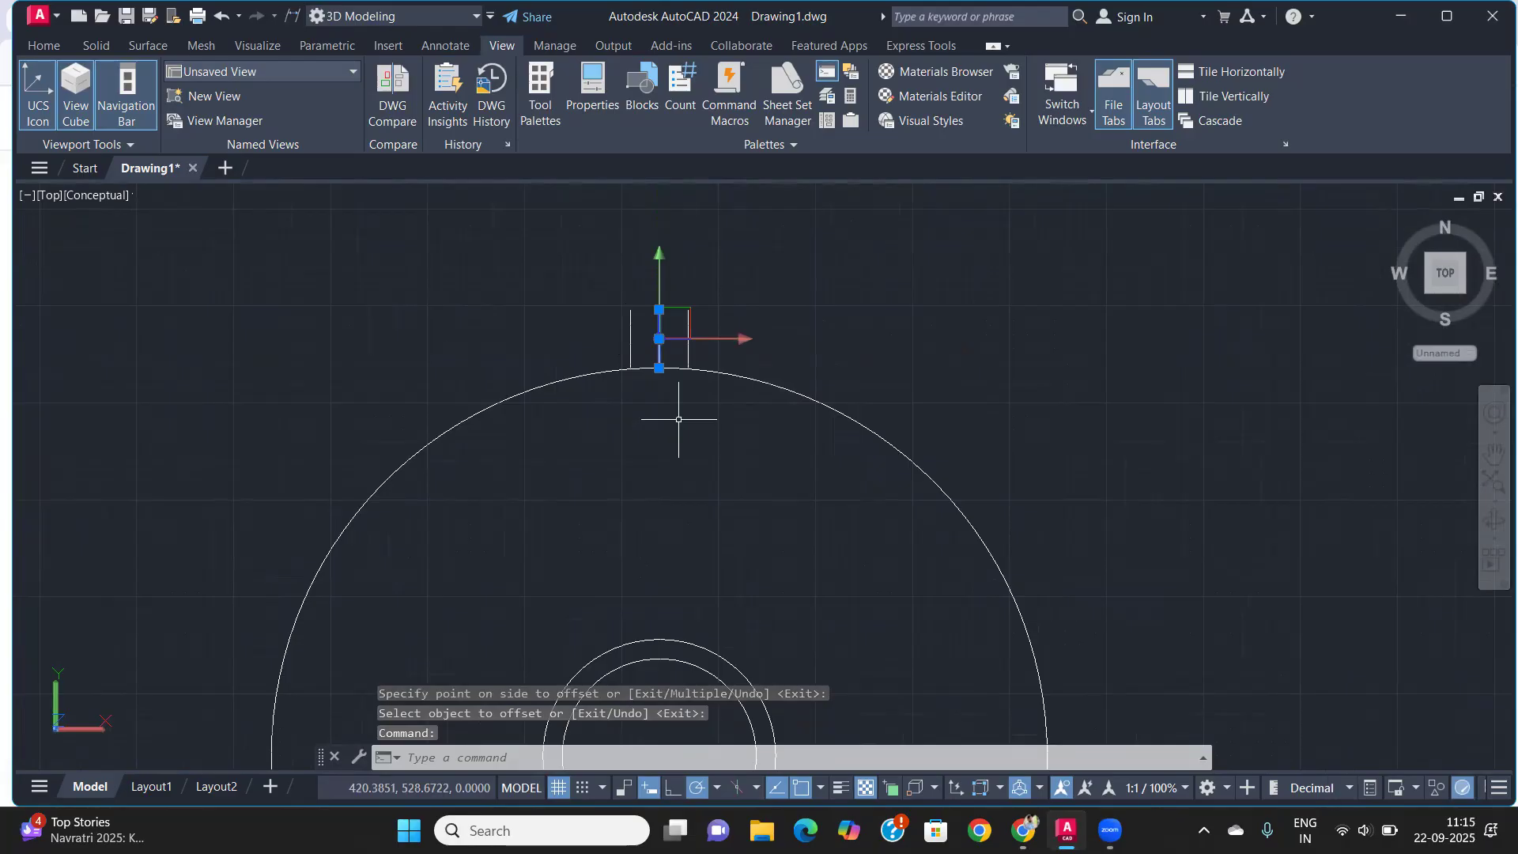
pyautogui.press('Delete')
# Extend the lower ends of the two offset lines to the outer circle
pyautogui.scroll(3, 627, 366)
pyautogui.write('ex')
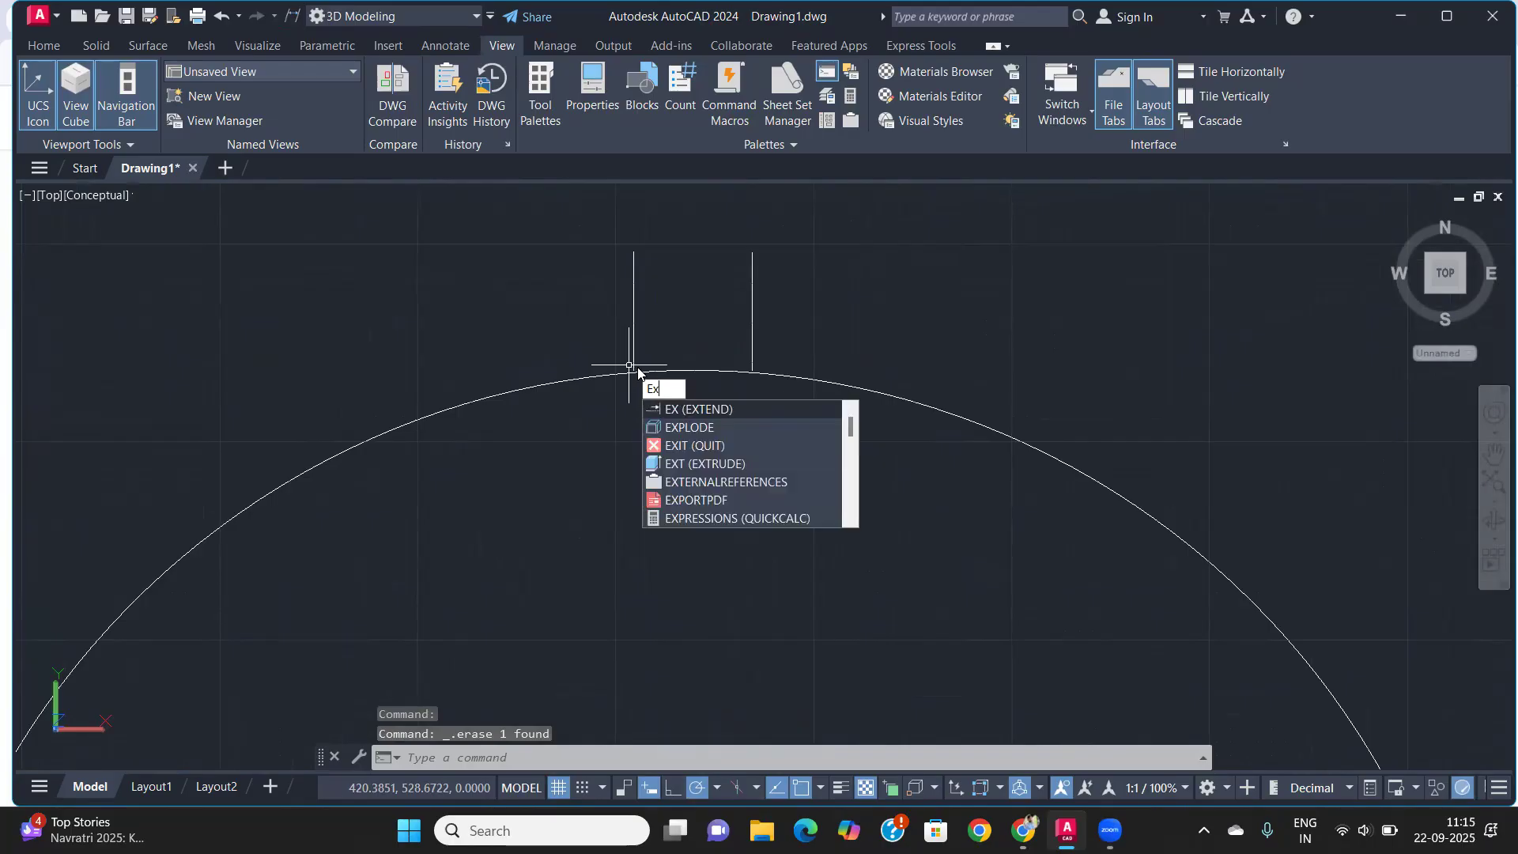
pyautogui.press('Return')
pyautogui.click(634, 358)
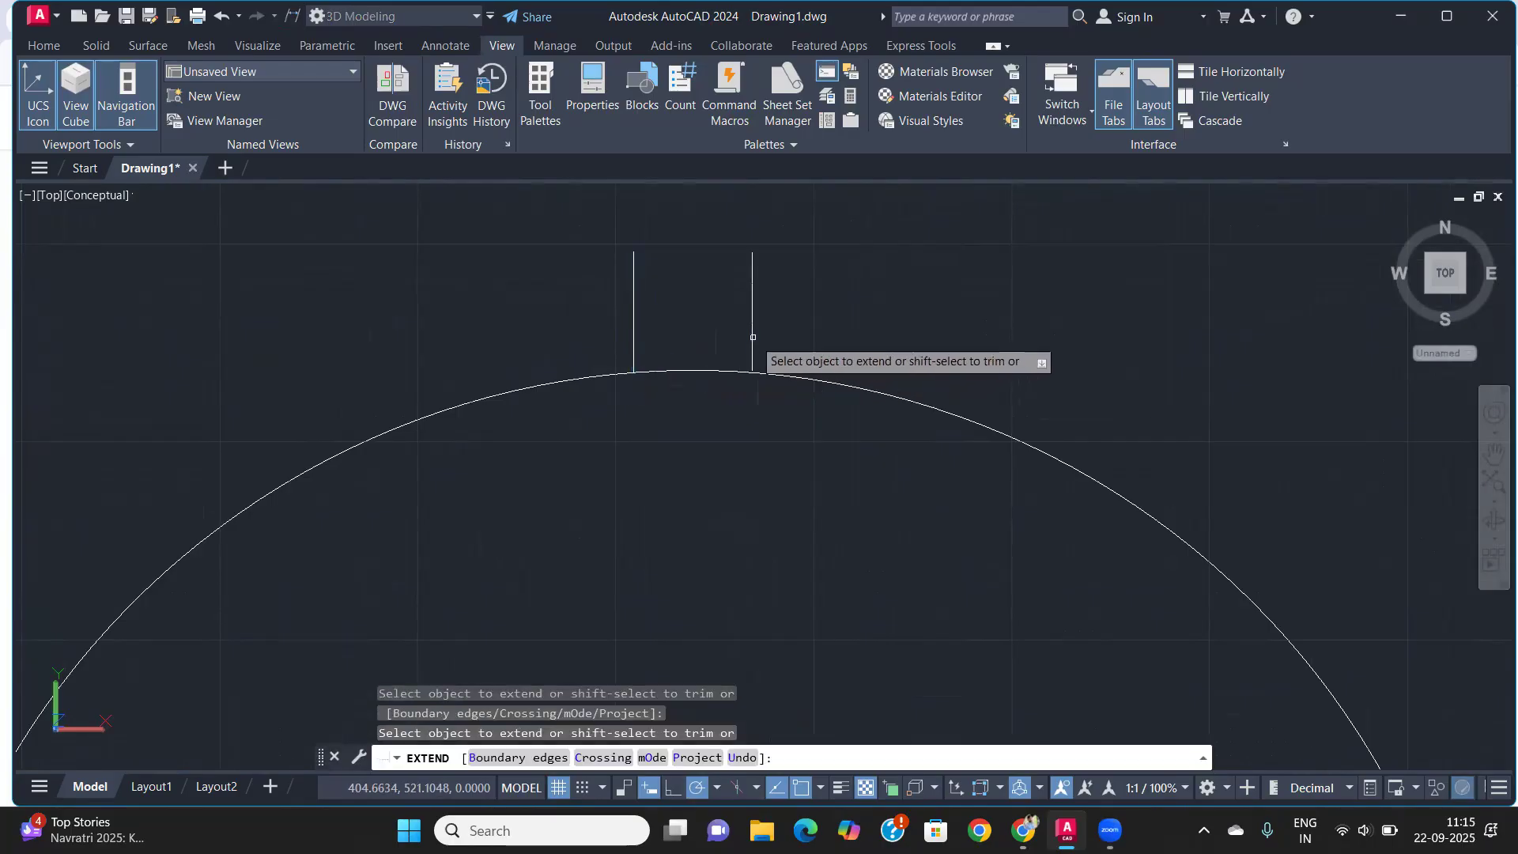
pyautogui.click(751, 360)
pyautogui.press('Return')
# Draw a horizontal line joining the upper ends of the two vertical lines to close the tooth
pyautogui.scroll(-4, 685, 399)
pyautogui.moveTo(685, 399); pyautogui.dragTo(622, 401, button='middle')
pyautogui.write('l')
pyautogui.press('Return')
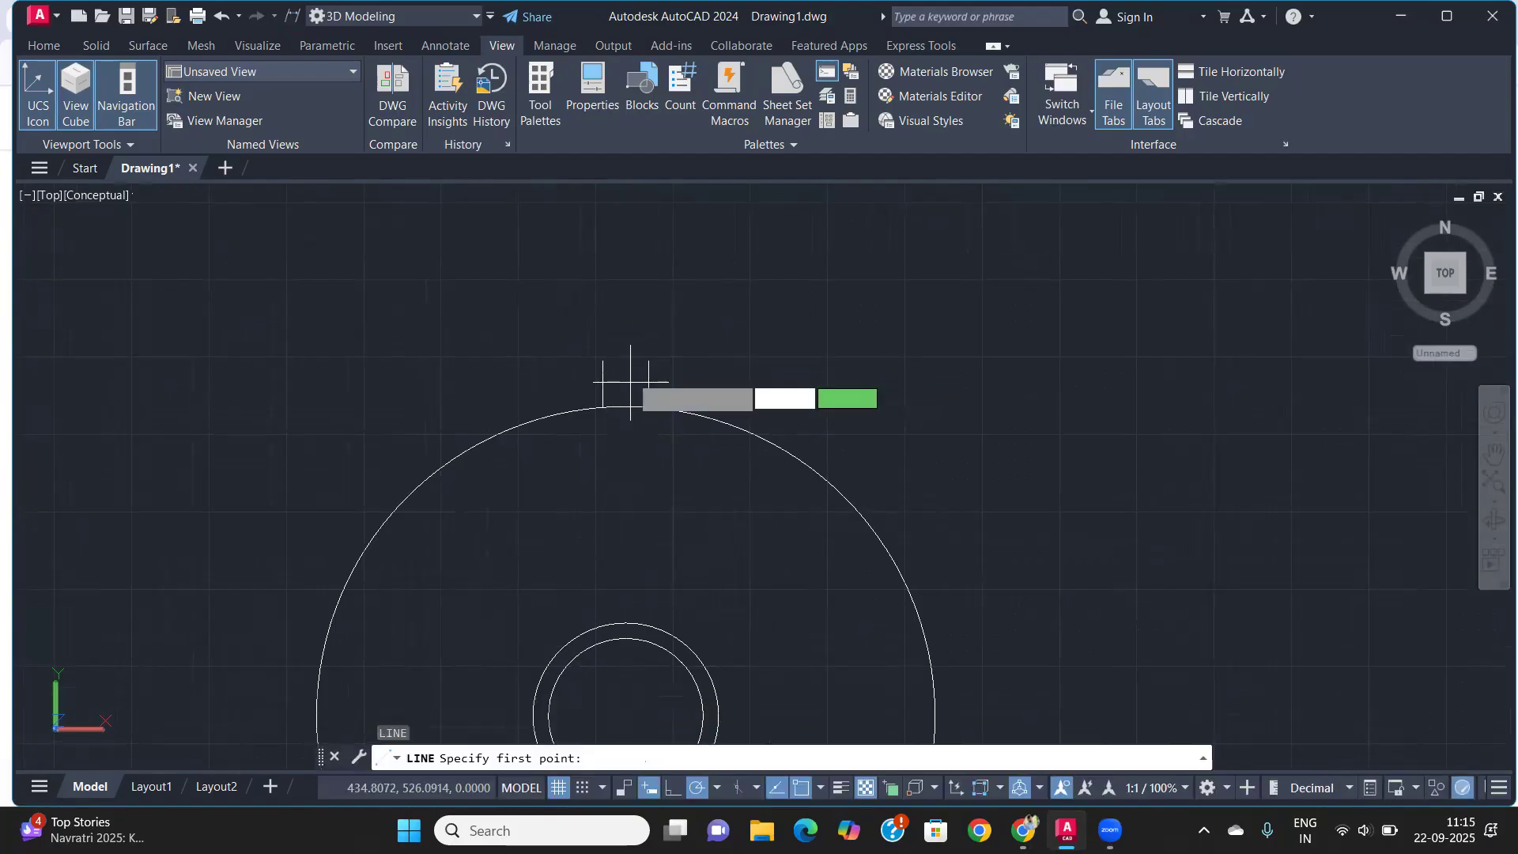
pyautogui.click(602, 359)
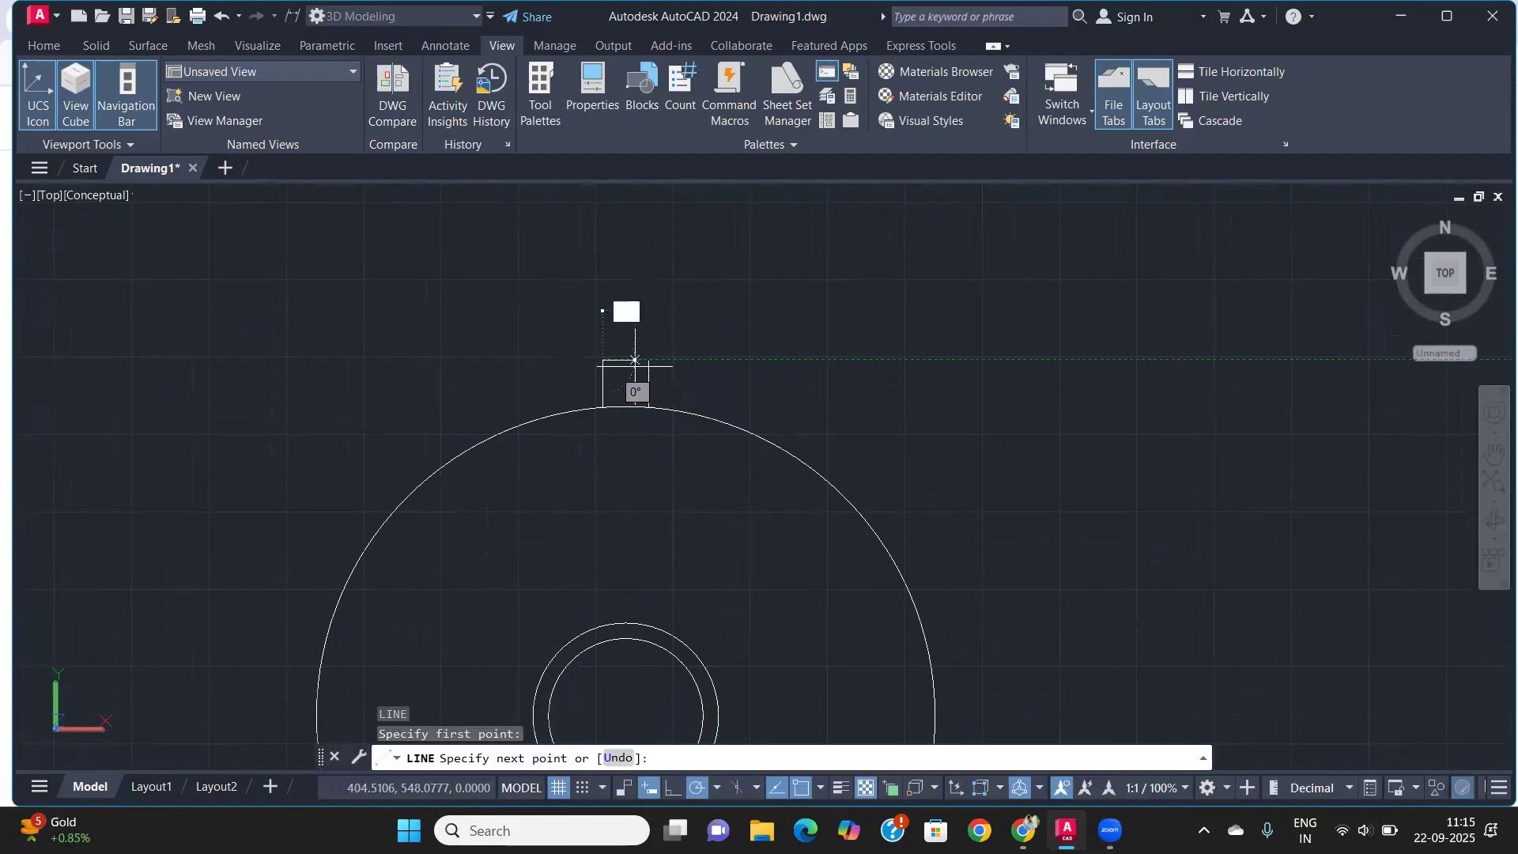
pyautogui.click(648, 360)
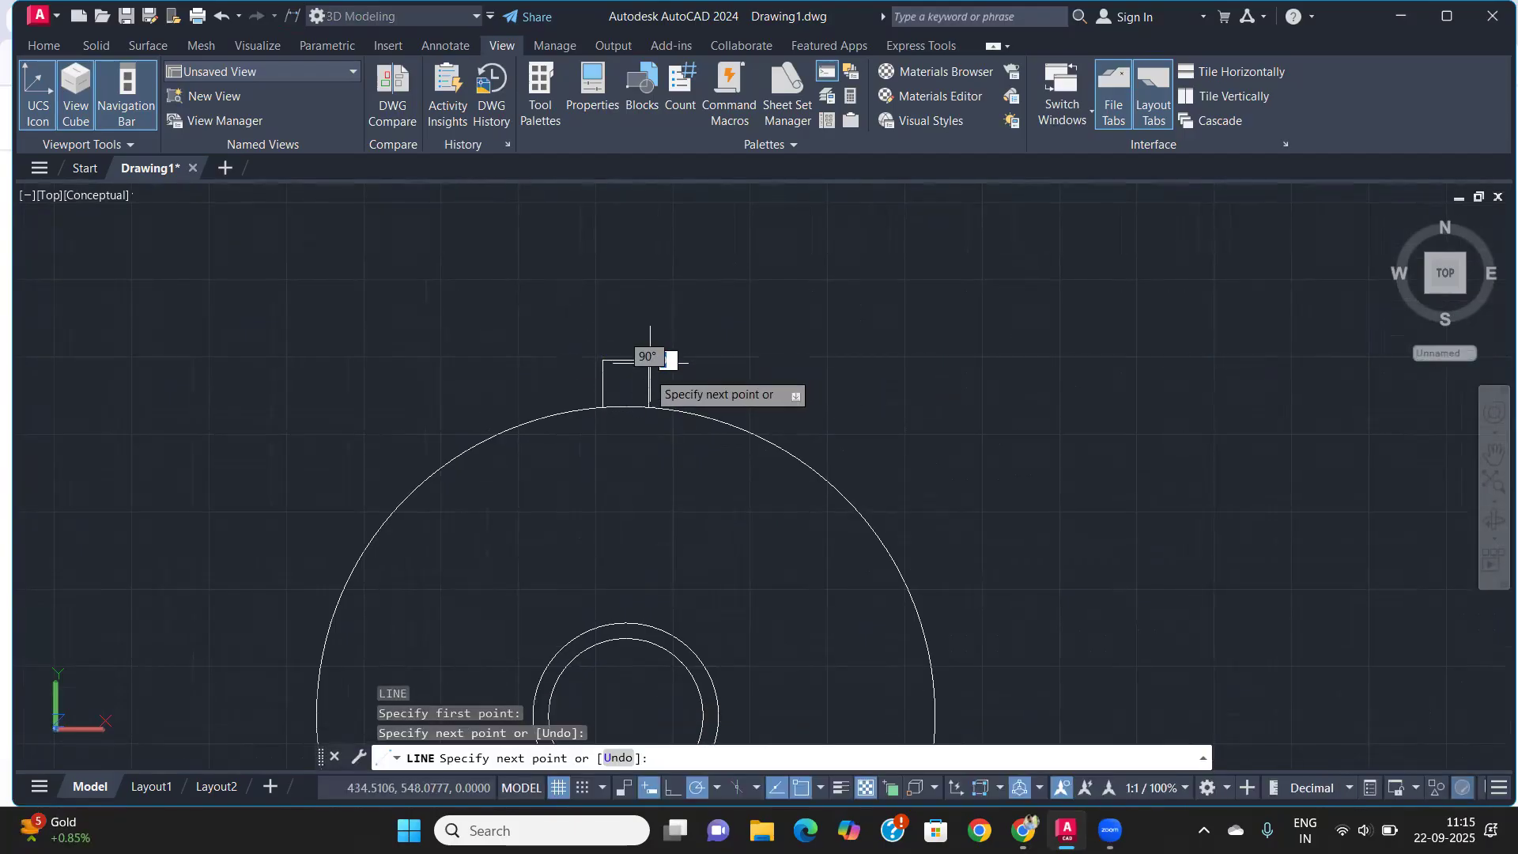
pyautogui.press('Return')
# Chamfer the upper-left corner of the tooth with both distances set to 5
pyautogui.moveTo(608, 389); pyautogui.dragTo(626, 404, button='middle')
pyautogui.scroll(2, 628, 402)
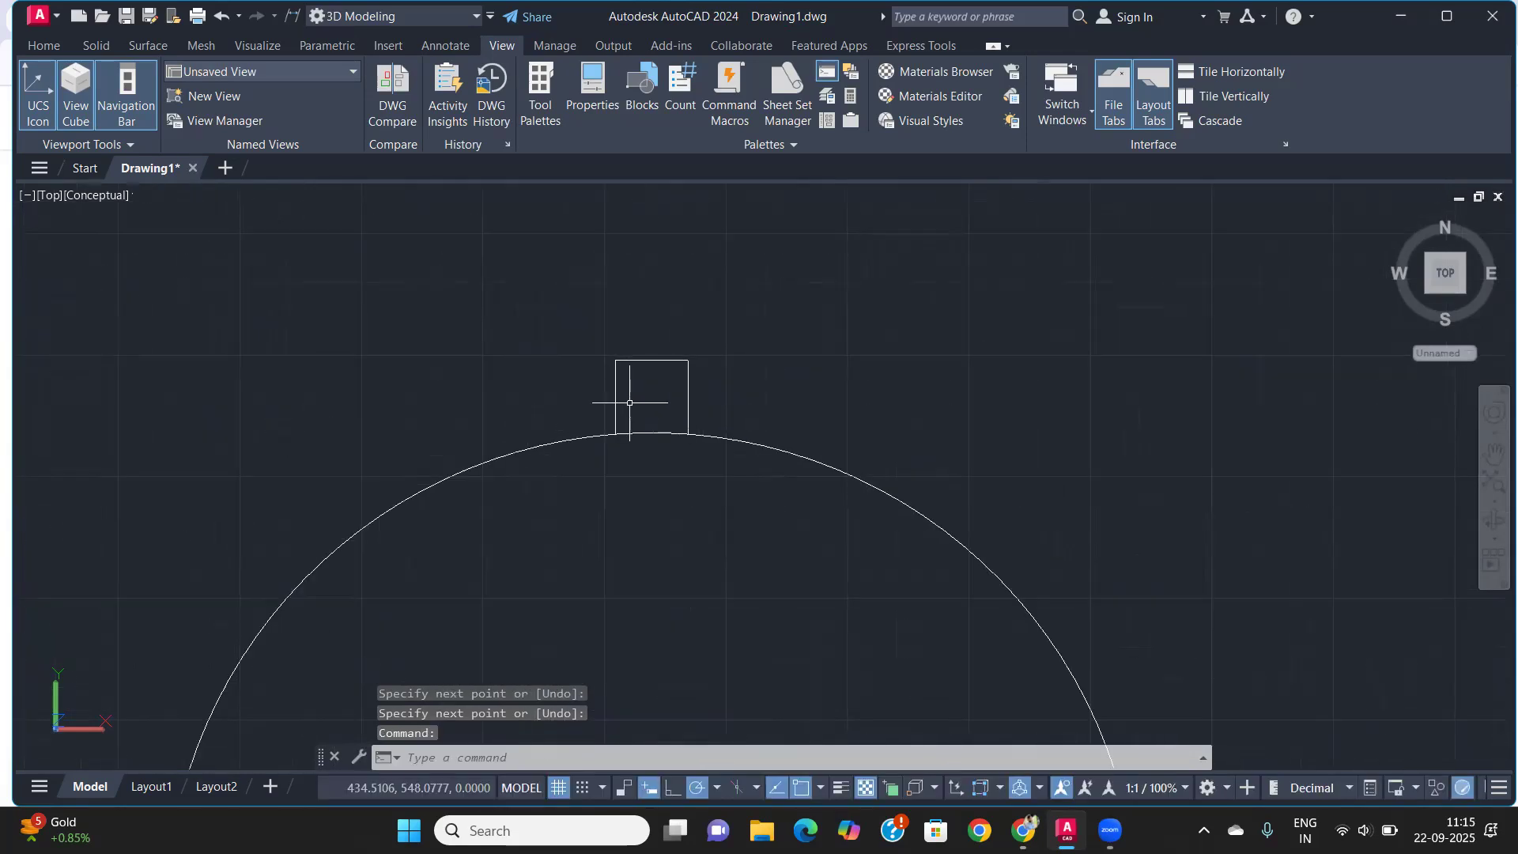
pyautogui.write('cha')
pyautogui.press('Return')
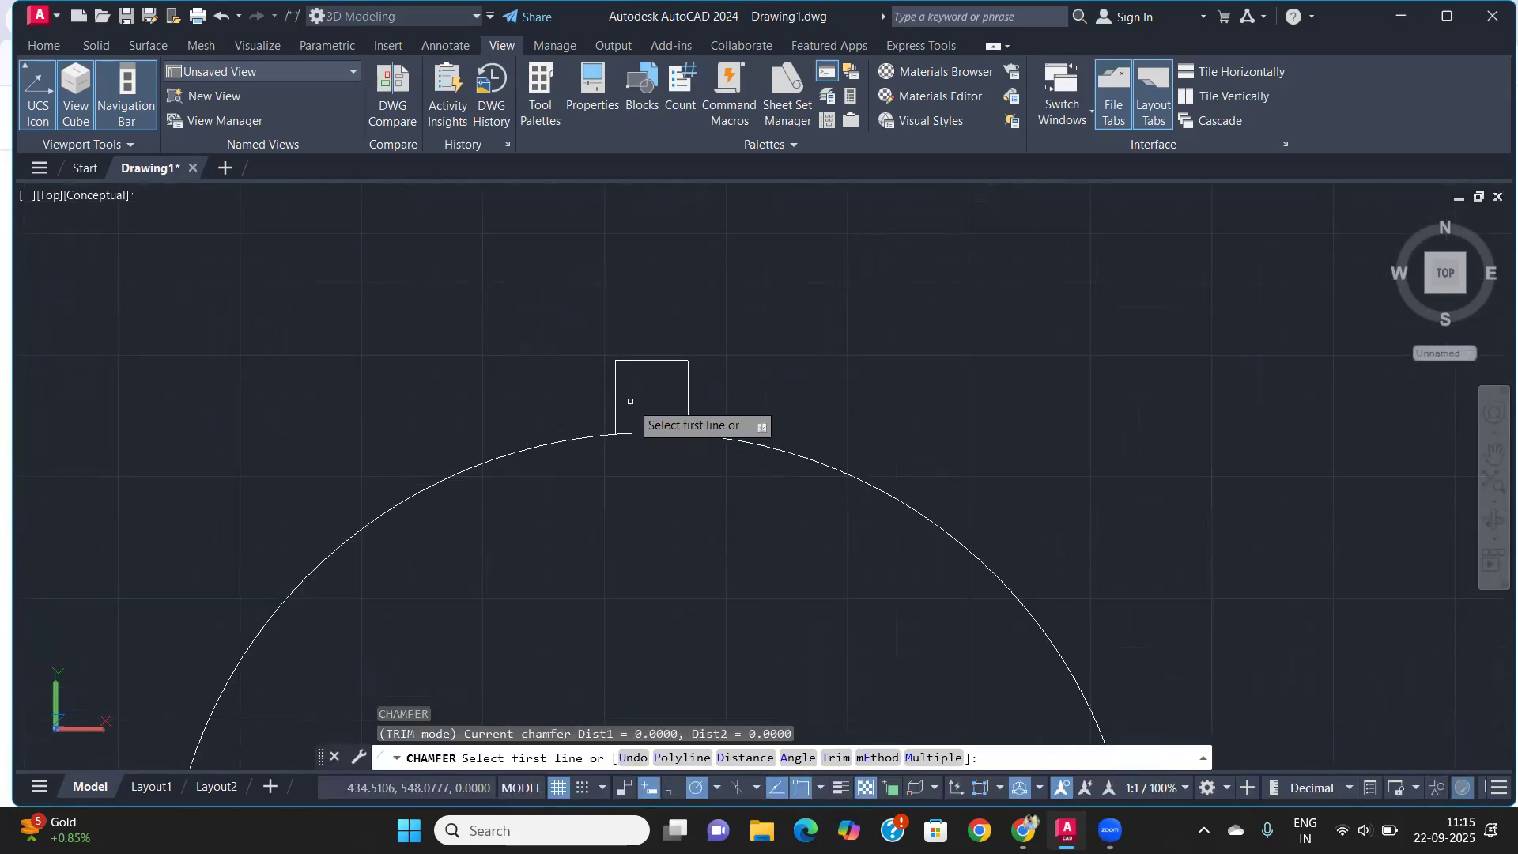
pyautogui.write('d')
pyautogui.press('Return')
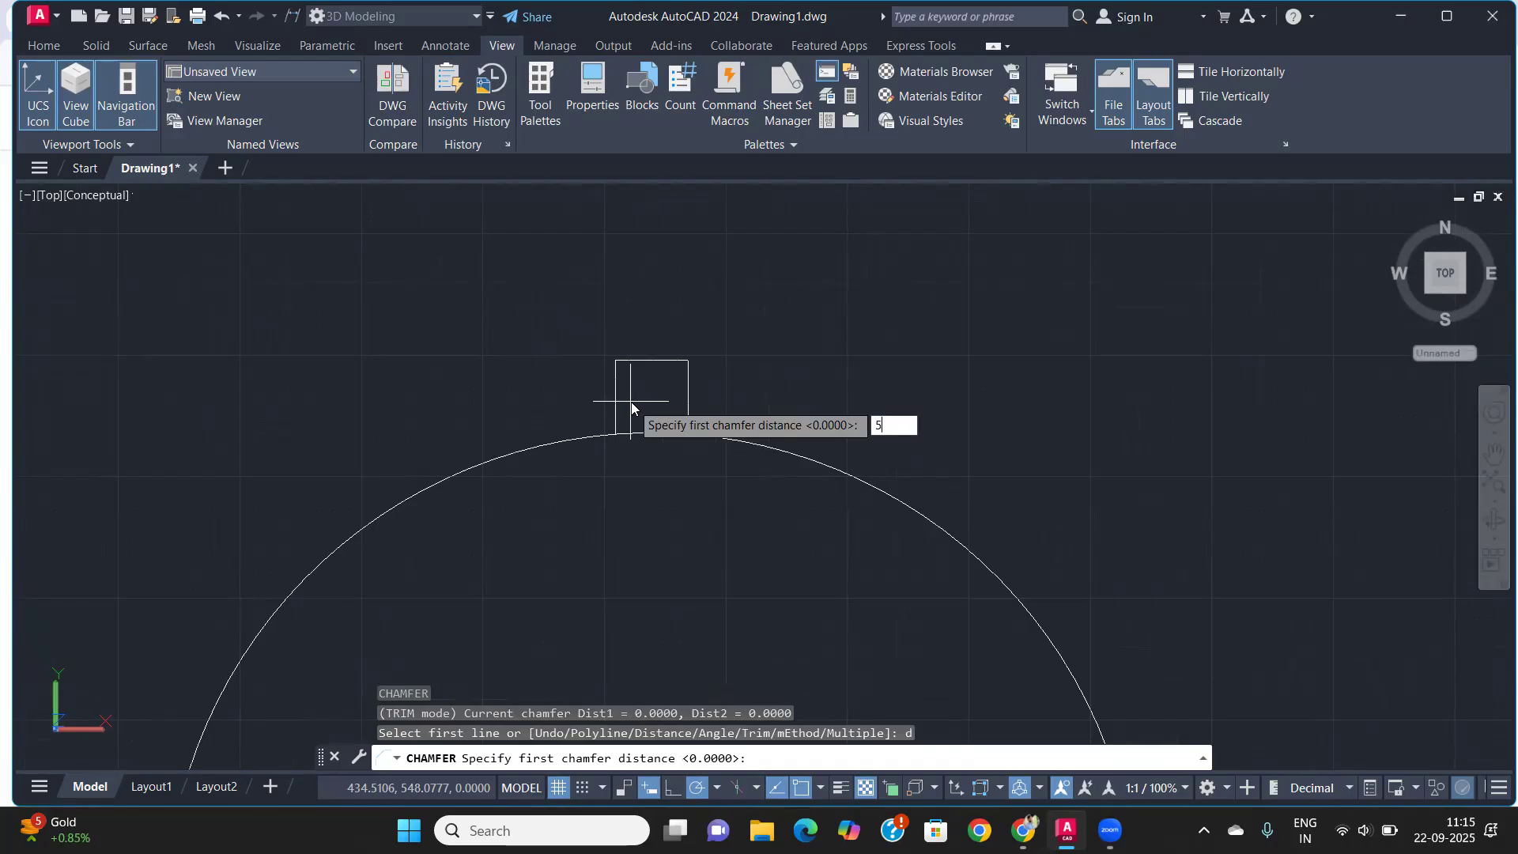
pyautogui.write('5')
pyautogui.press('Return')
pyautogui.write('5')
pyautogui.press('Return')
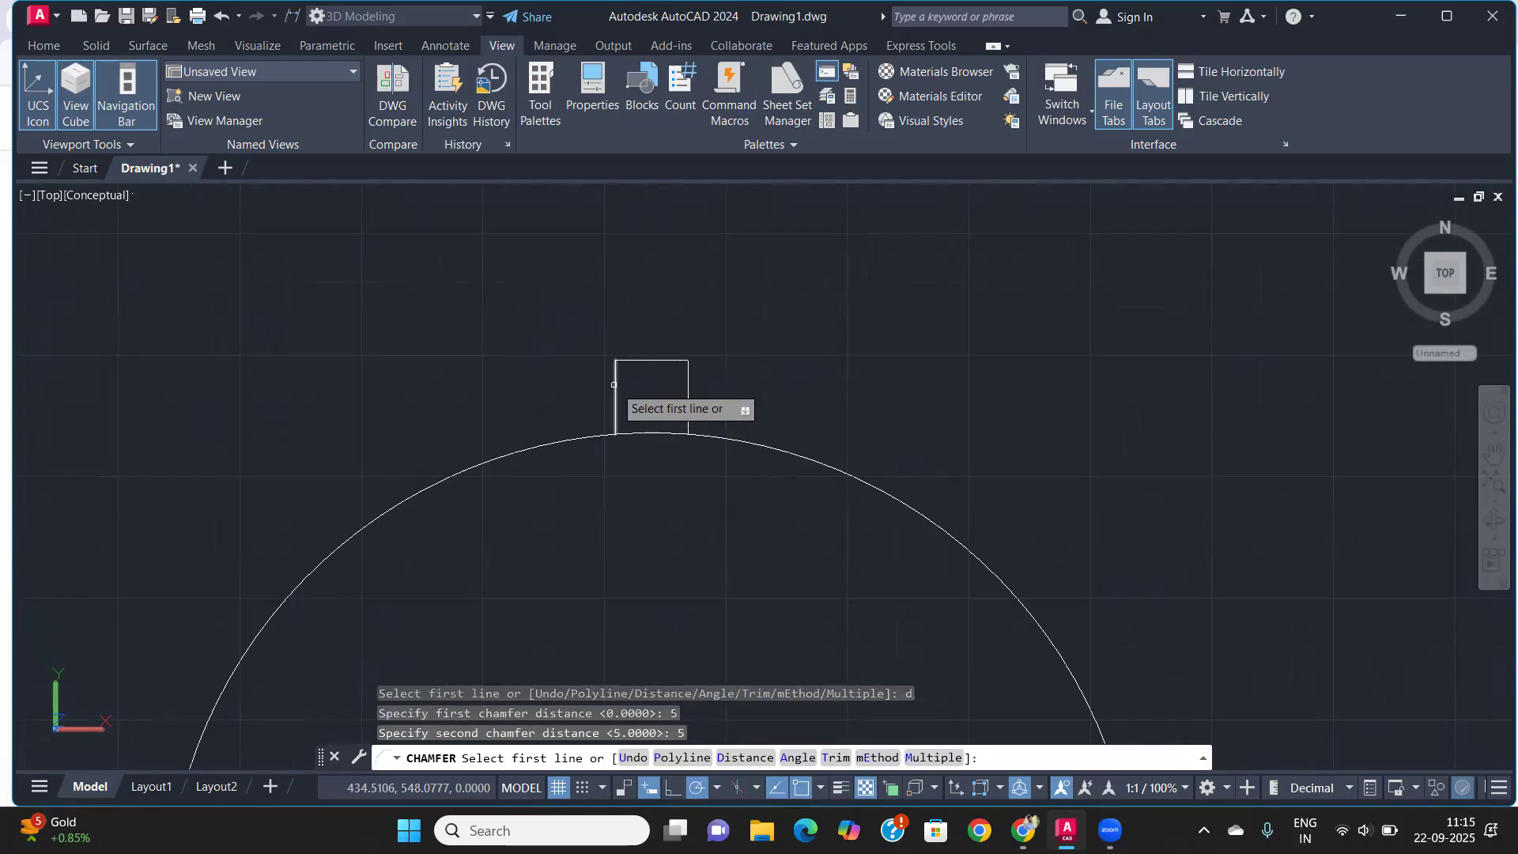
pyautogui.click(613, 383)
pyautogui.click(644, 361)
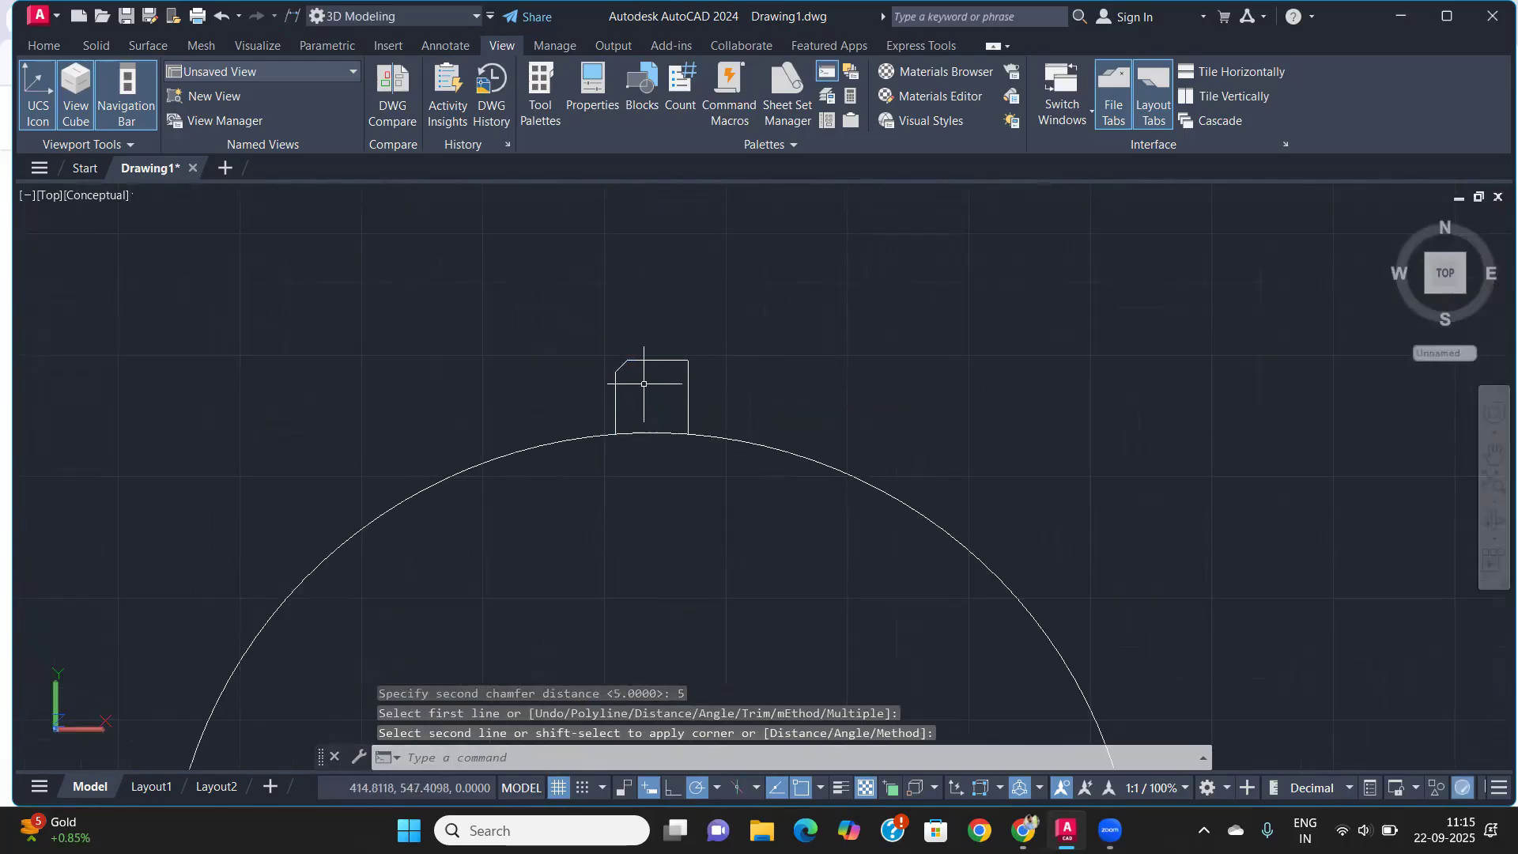
# Chamfer the tooth's upper-right corner with the same distances, and undo both corner chamfers
pyautogui.press('Return')
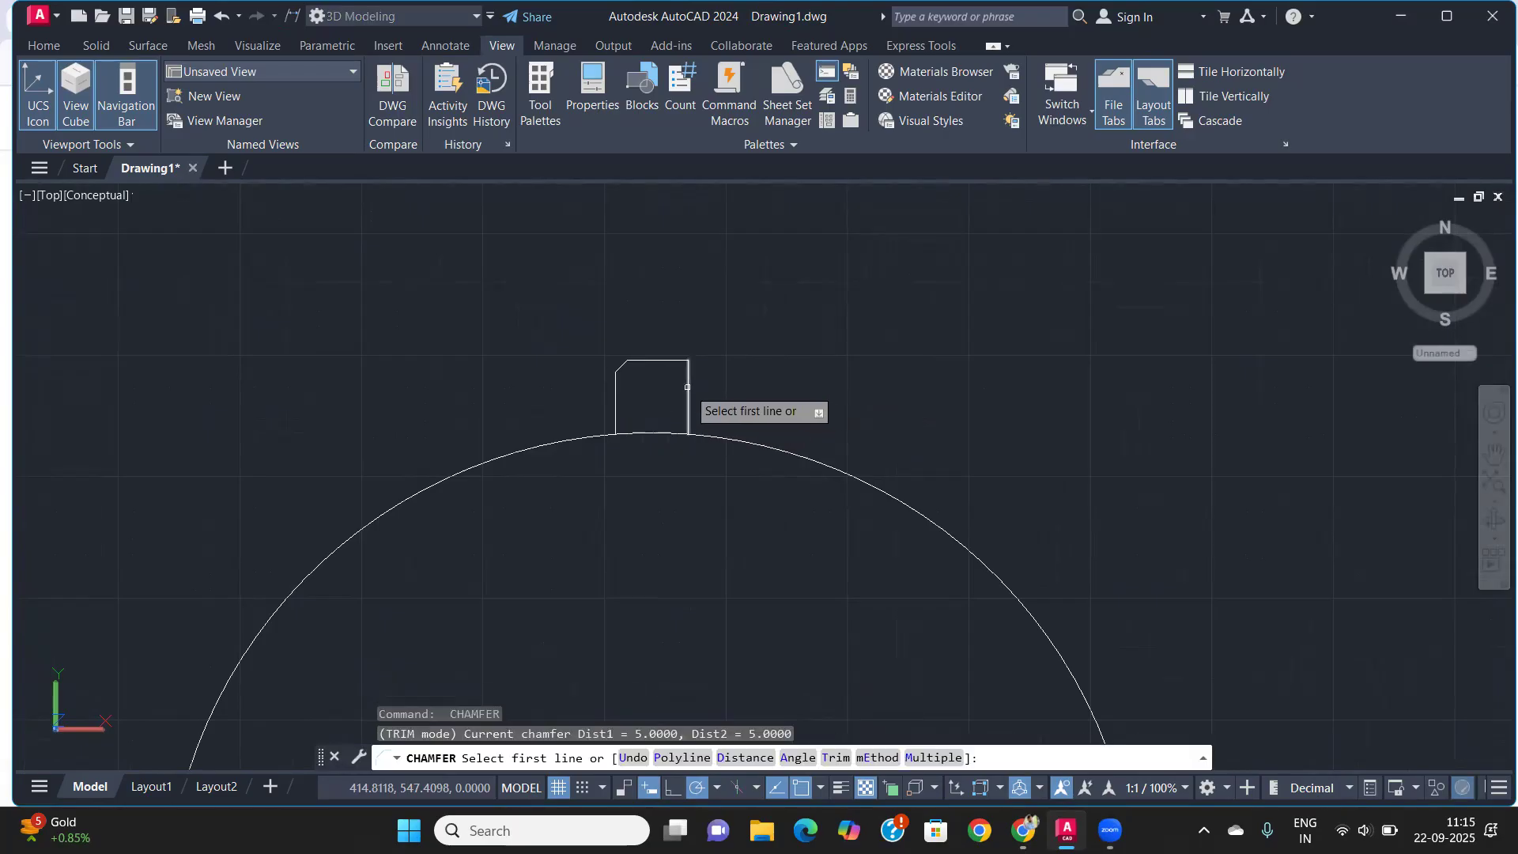
pyautogui.click(687, 397)
pyautogui.click(664, 360)
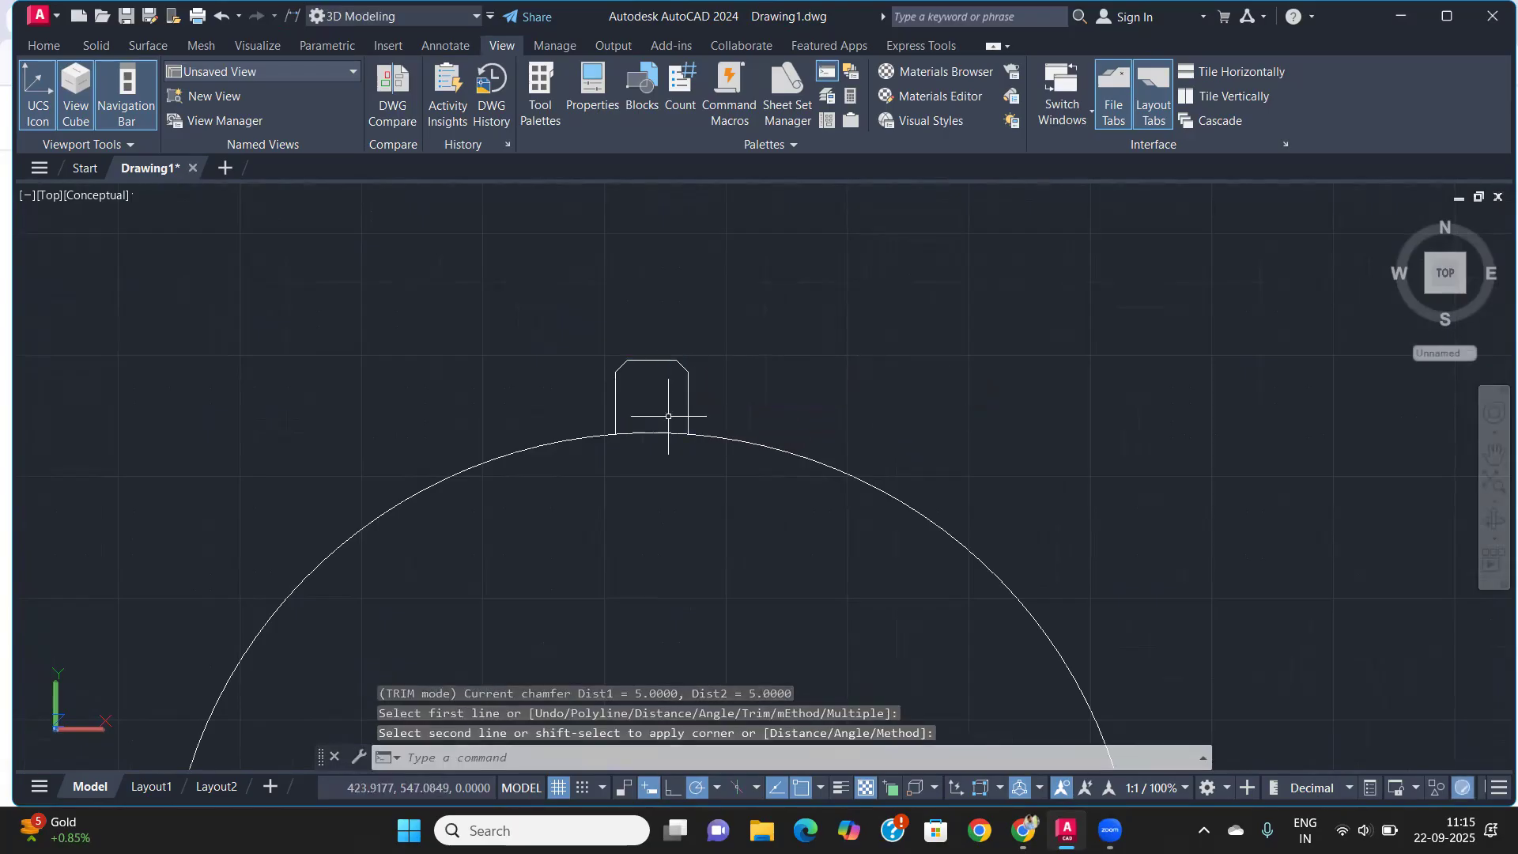
pyautogui.hotkey('ctrl', 'z')
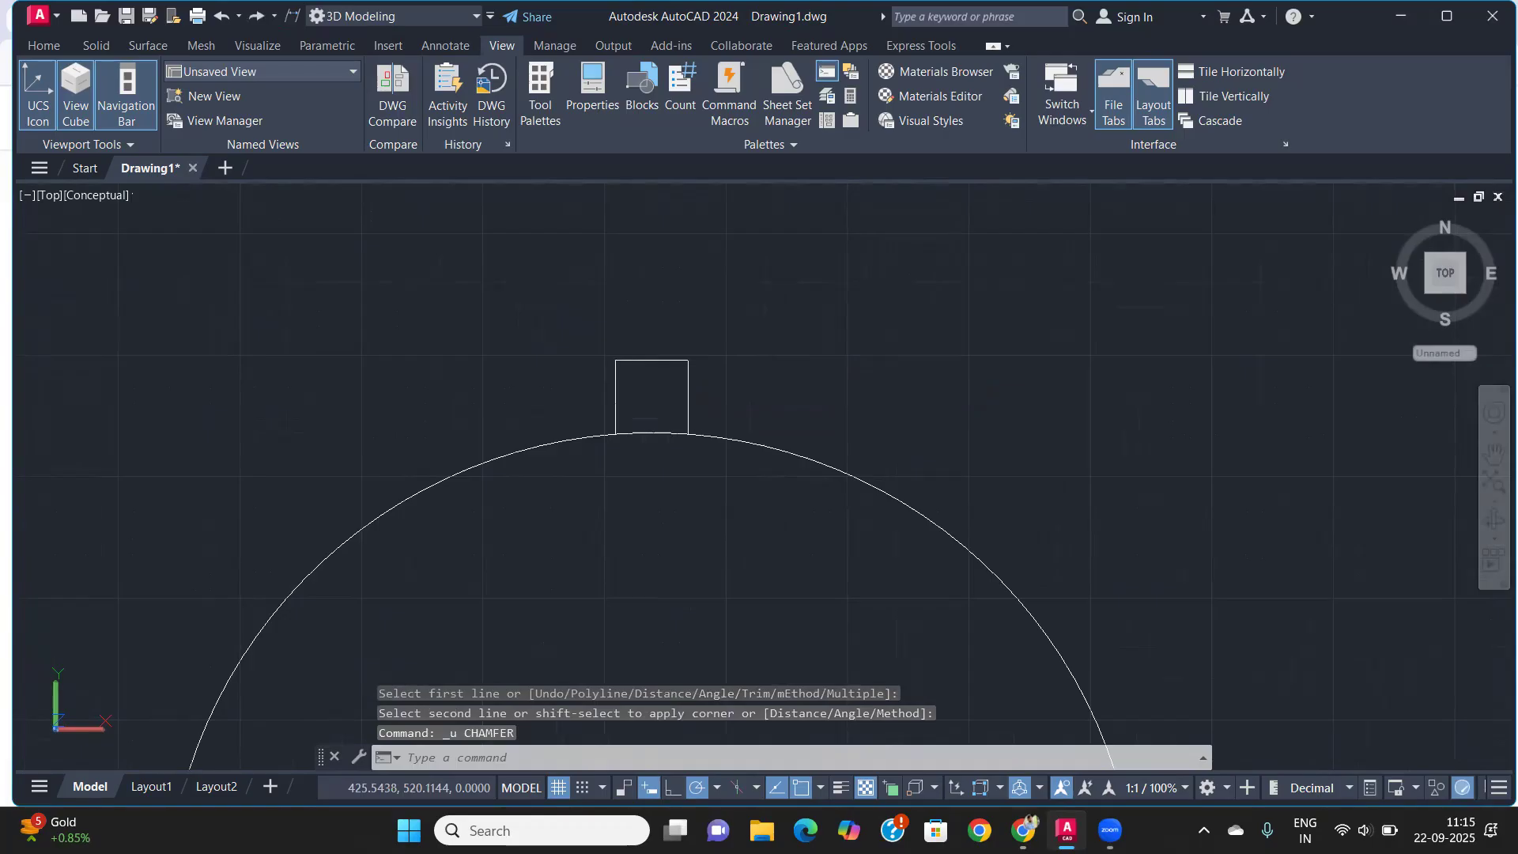
pyautogui.hotkey('ctrl', 'z')
# Chamfer the tooth's upper-left corner with both distances set to 10, using the Multiple option
pyautogui.write('c')
pyautogui.press('Return')
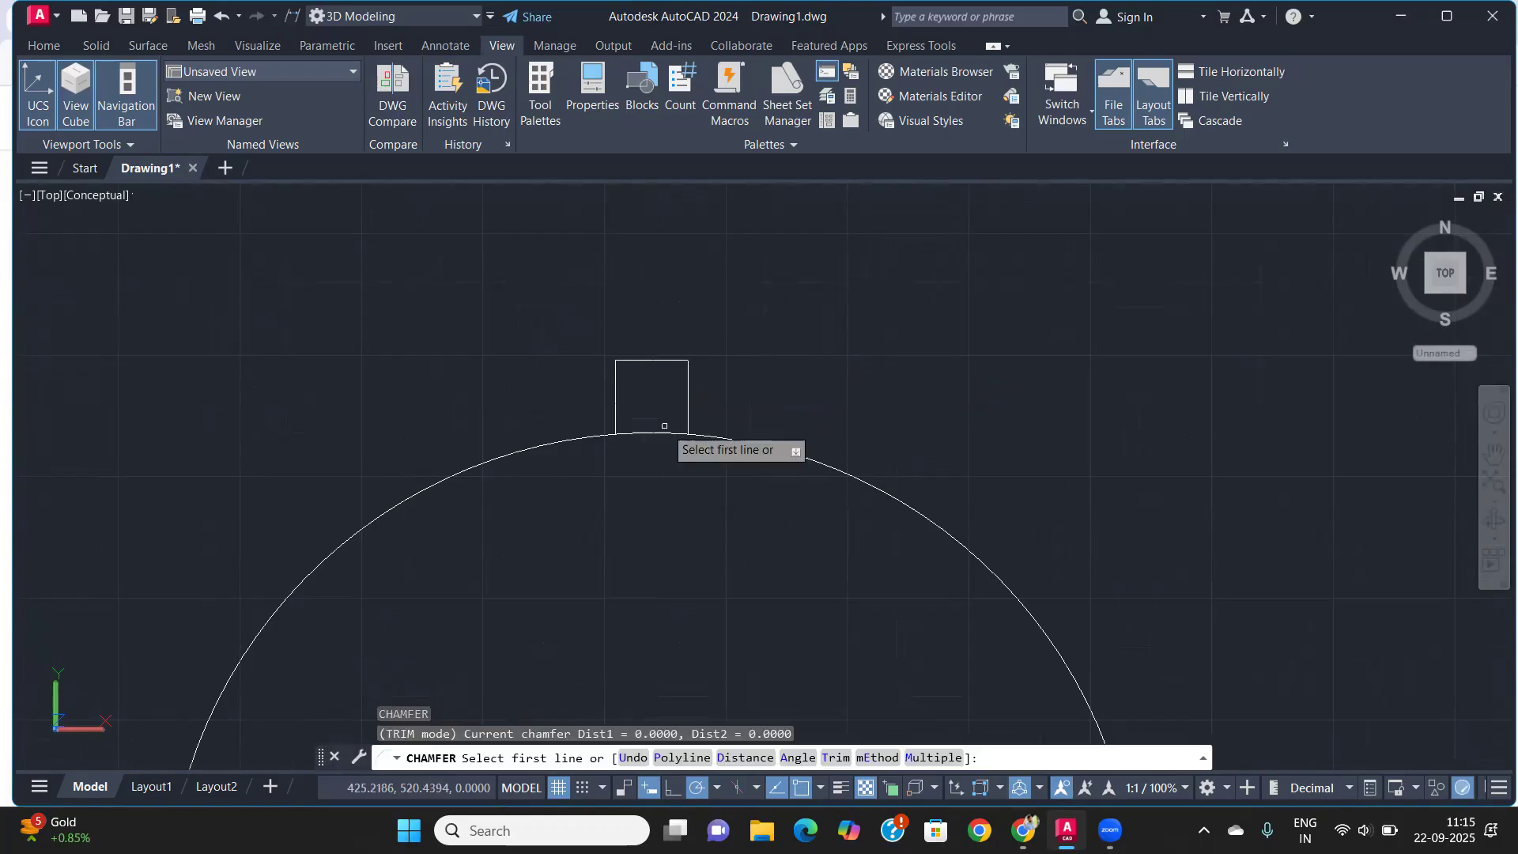
pyautogui.write('d')
pyautogui.press('Return')
pyautogui.write('10')
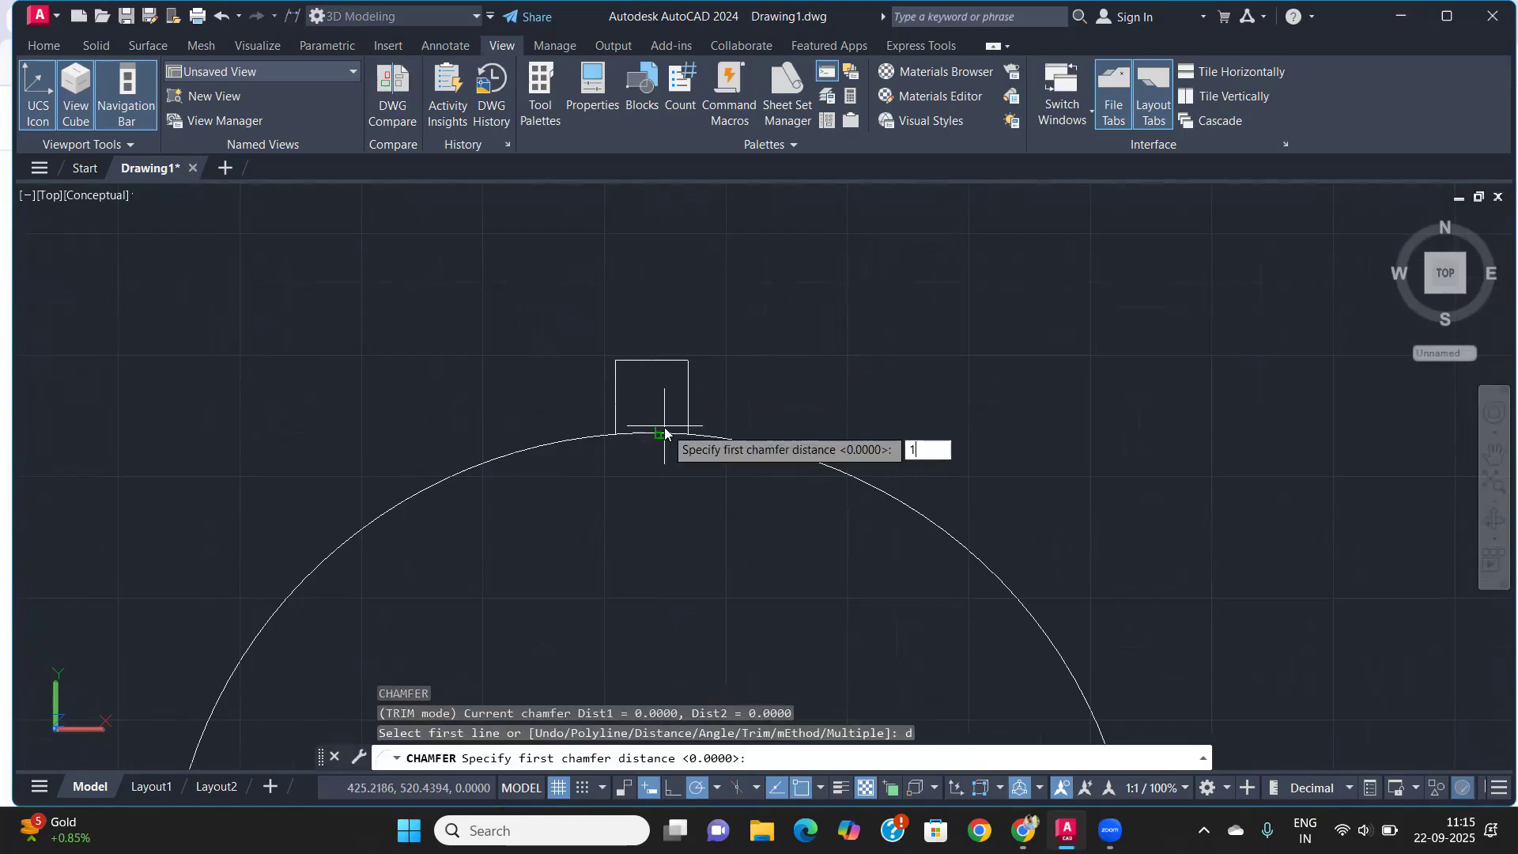
pyautogui.press('Return')
pyautogui.write('10')
pyautogui.press('Return')
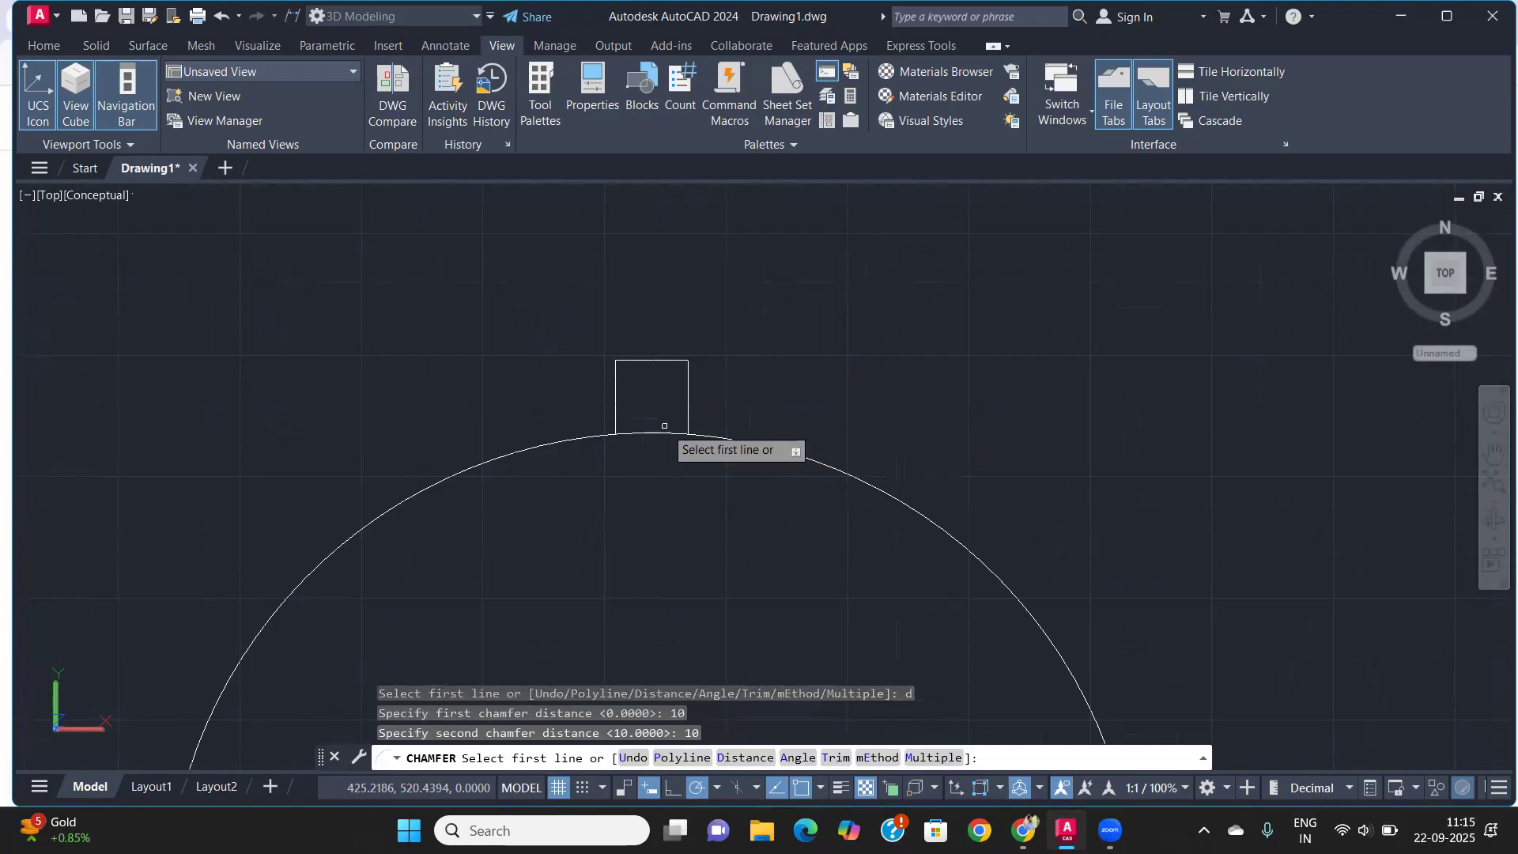
pyautogui.scroll(2, 622, 389)
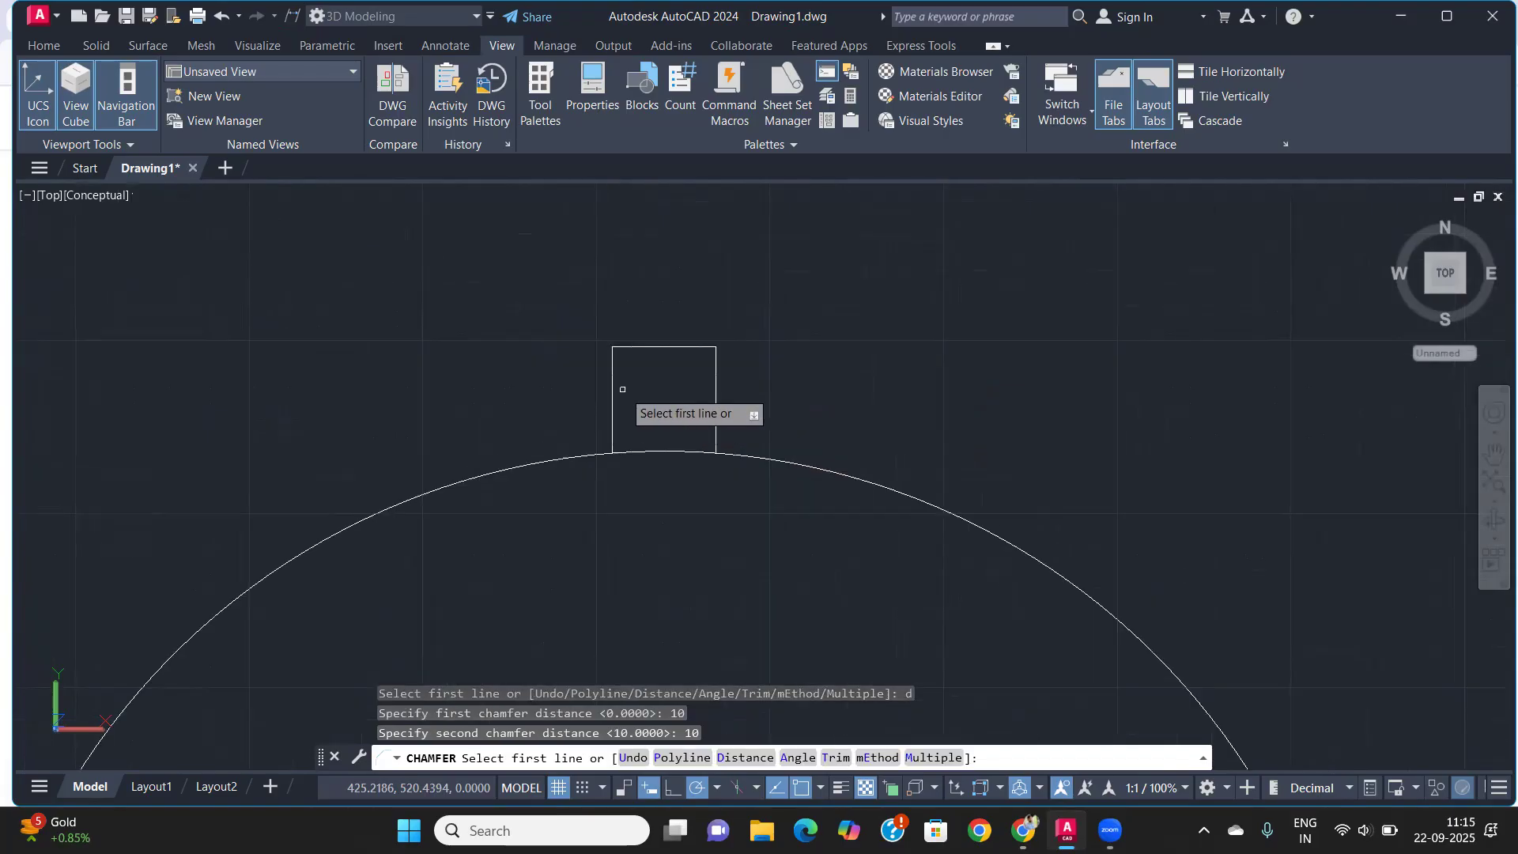
pyautogui.write('m')
pyautogui.press('Return')
pyautogui.click(613, 392)
pyautogui.click(643, 345)
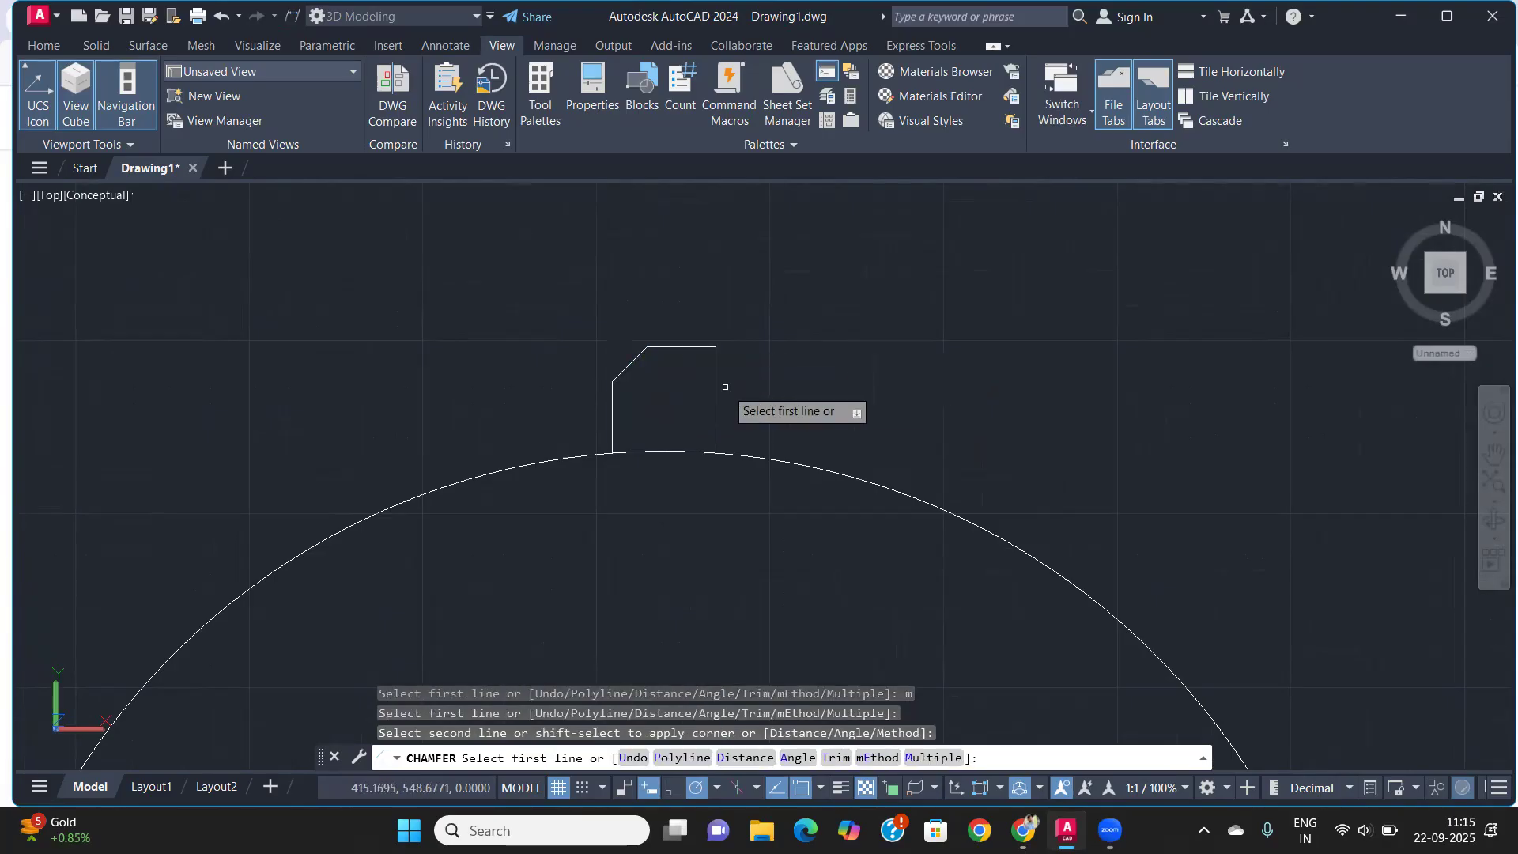
# Chamfer the tooth's upper-right corner with the same 10-unit distances and finish the chamfering
pyautogui.click(715, 388)
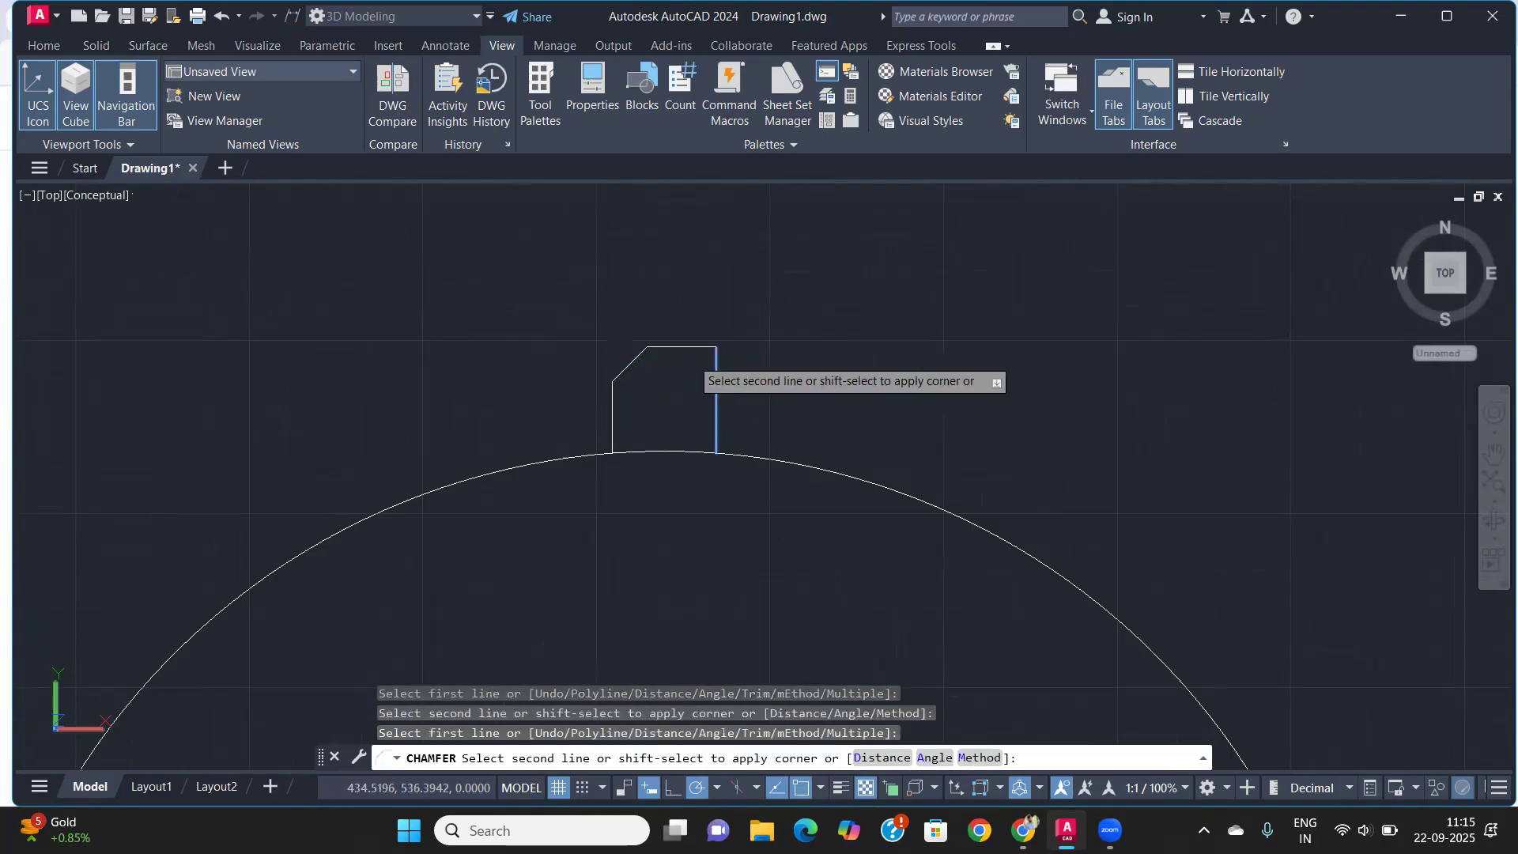
pyautogui.click(674, 346)
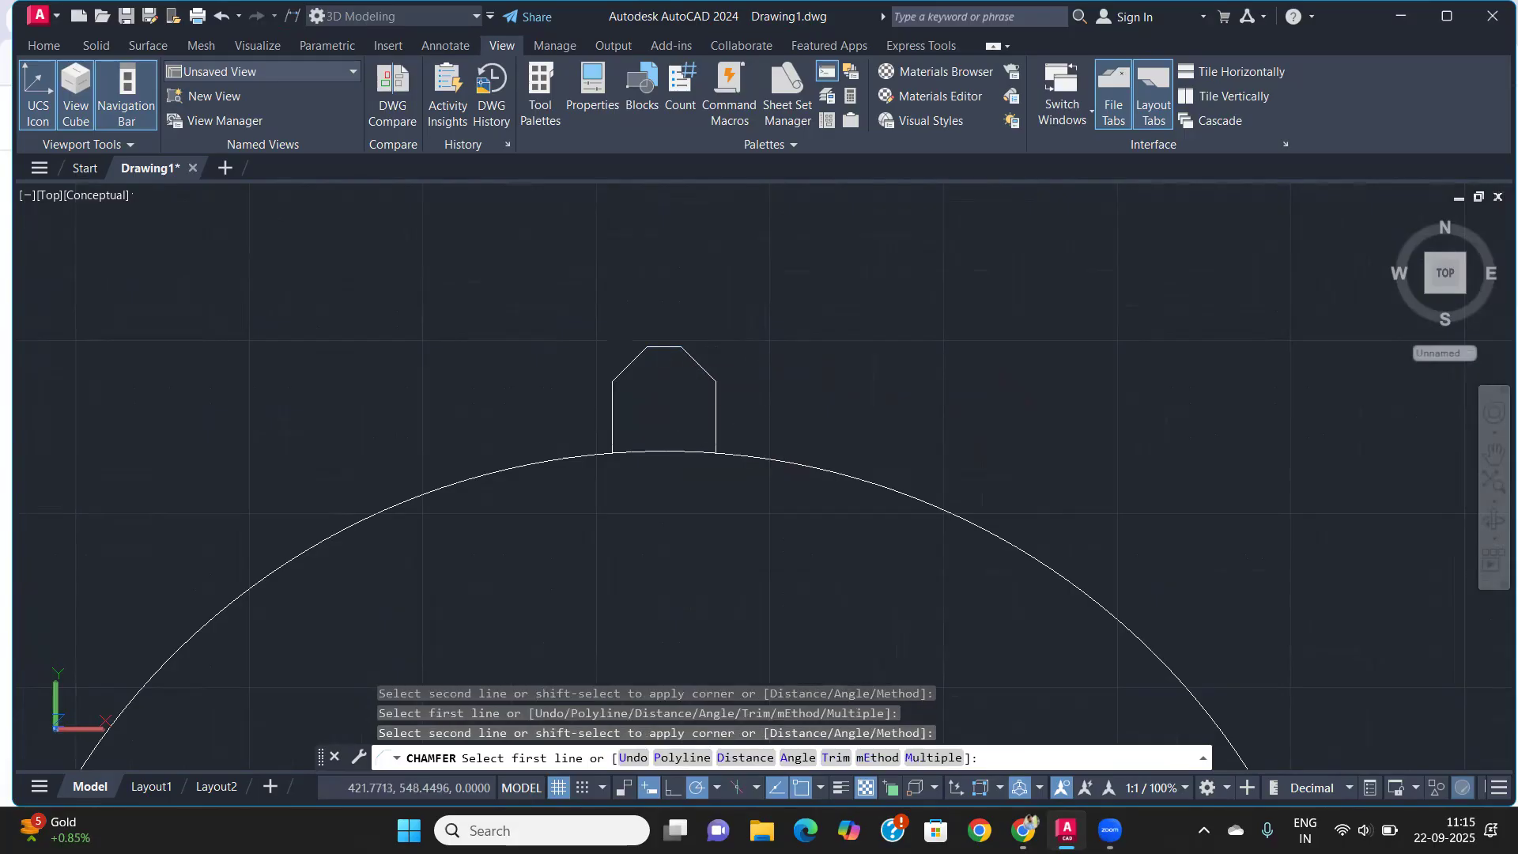
pyautogui.press('Return')
# Fillet the junction of the tooth's left side and the outer circle with radius 5
pyautogui.scroll(-2, 665, 408)
pyautogui.scroll(6, 678, 397)
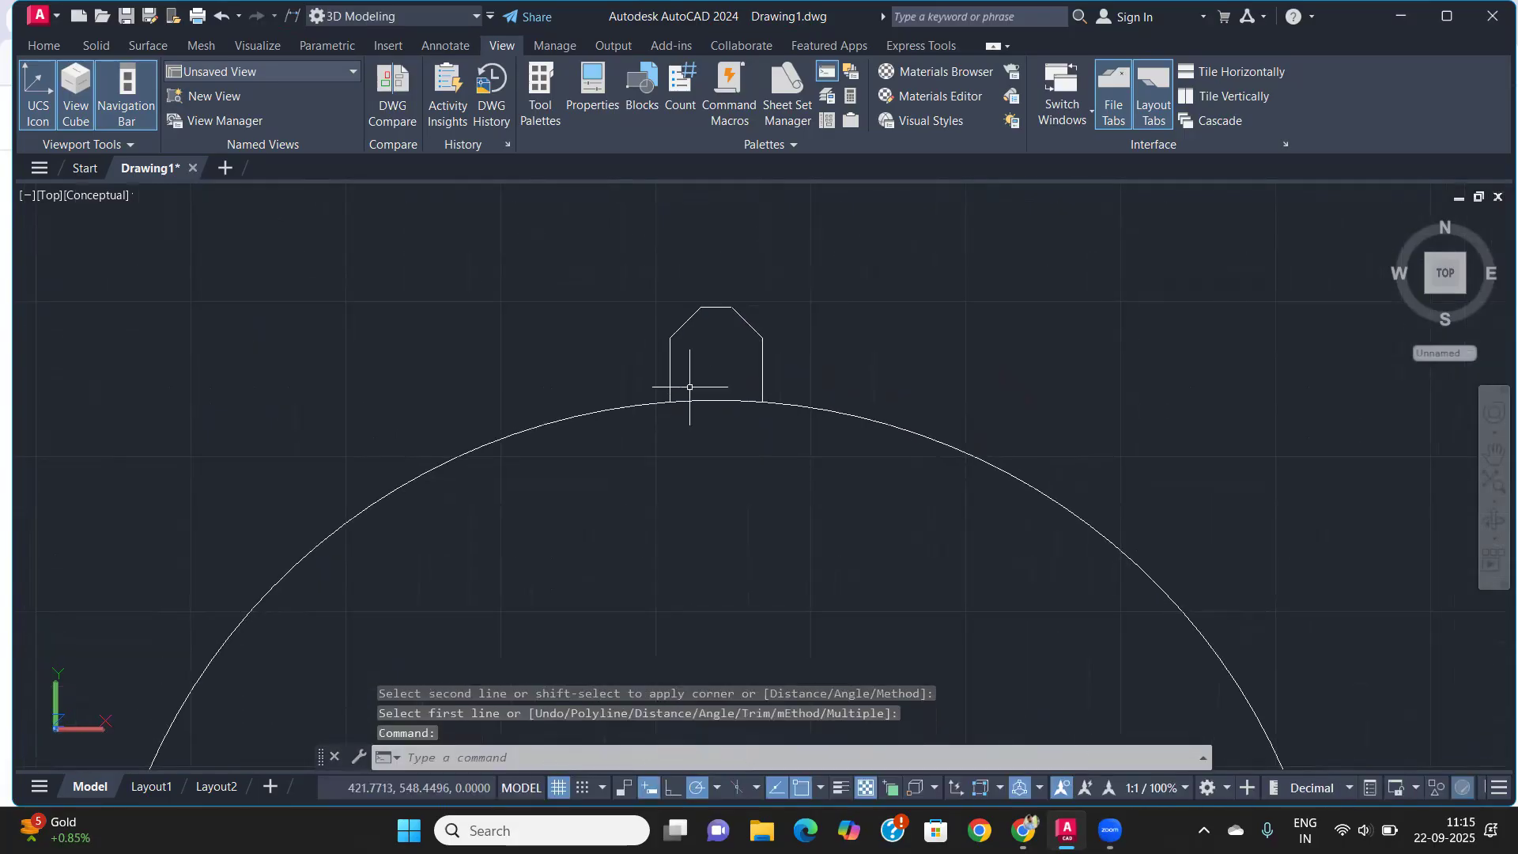
pyautogui.scroll(-5, 676, 398)
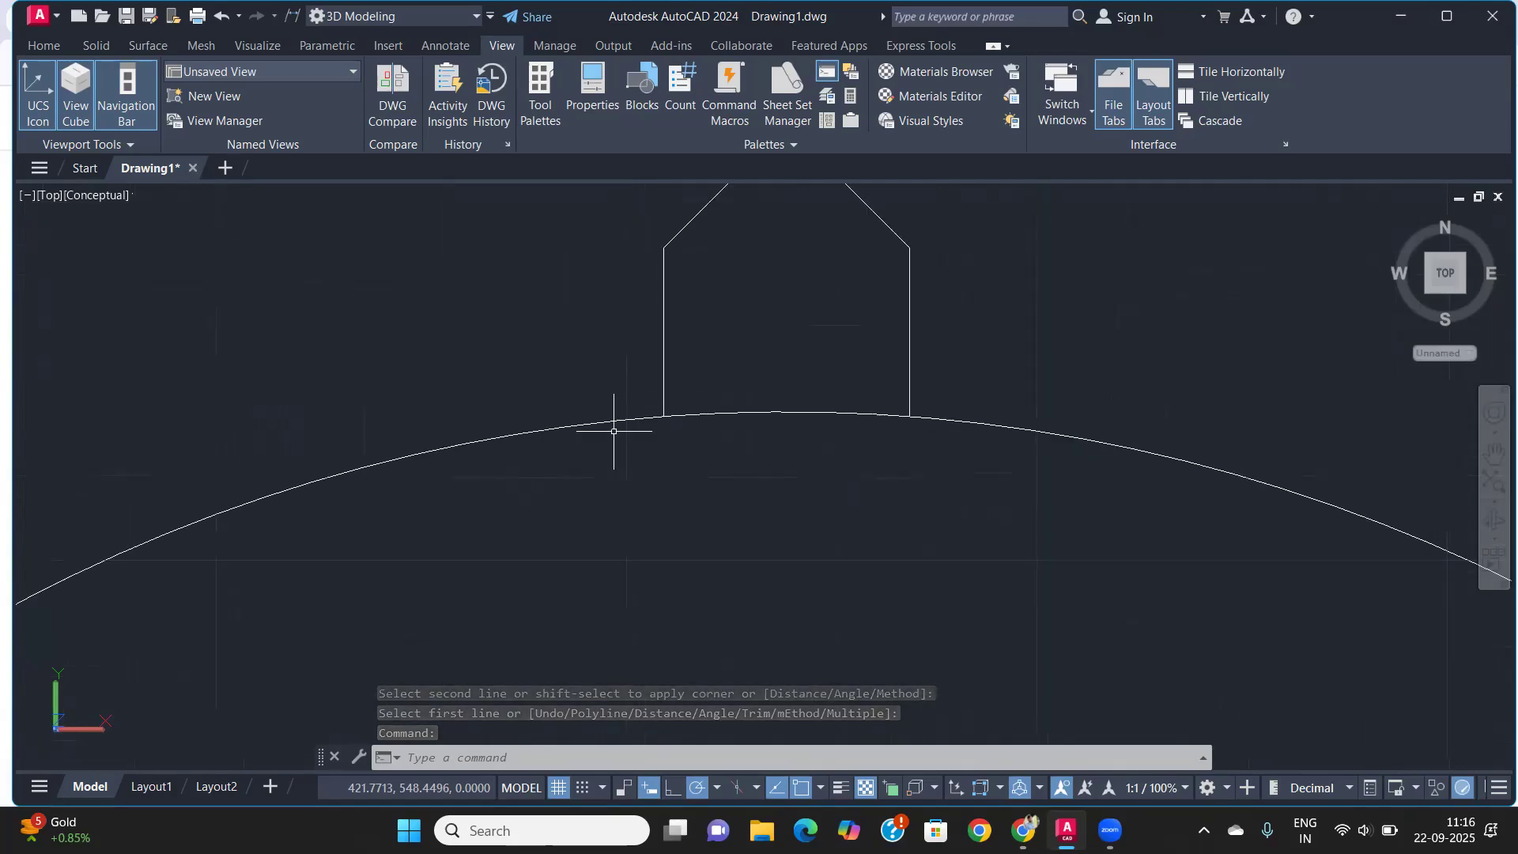
pyautogui.scroll(1, 689, 348)
pyautogui.scroll(2, 643, 430)
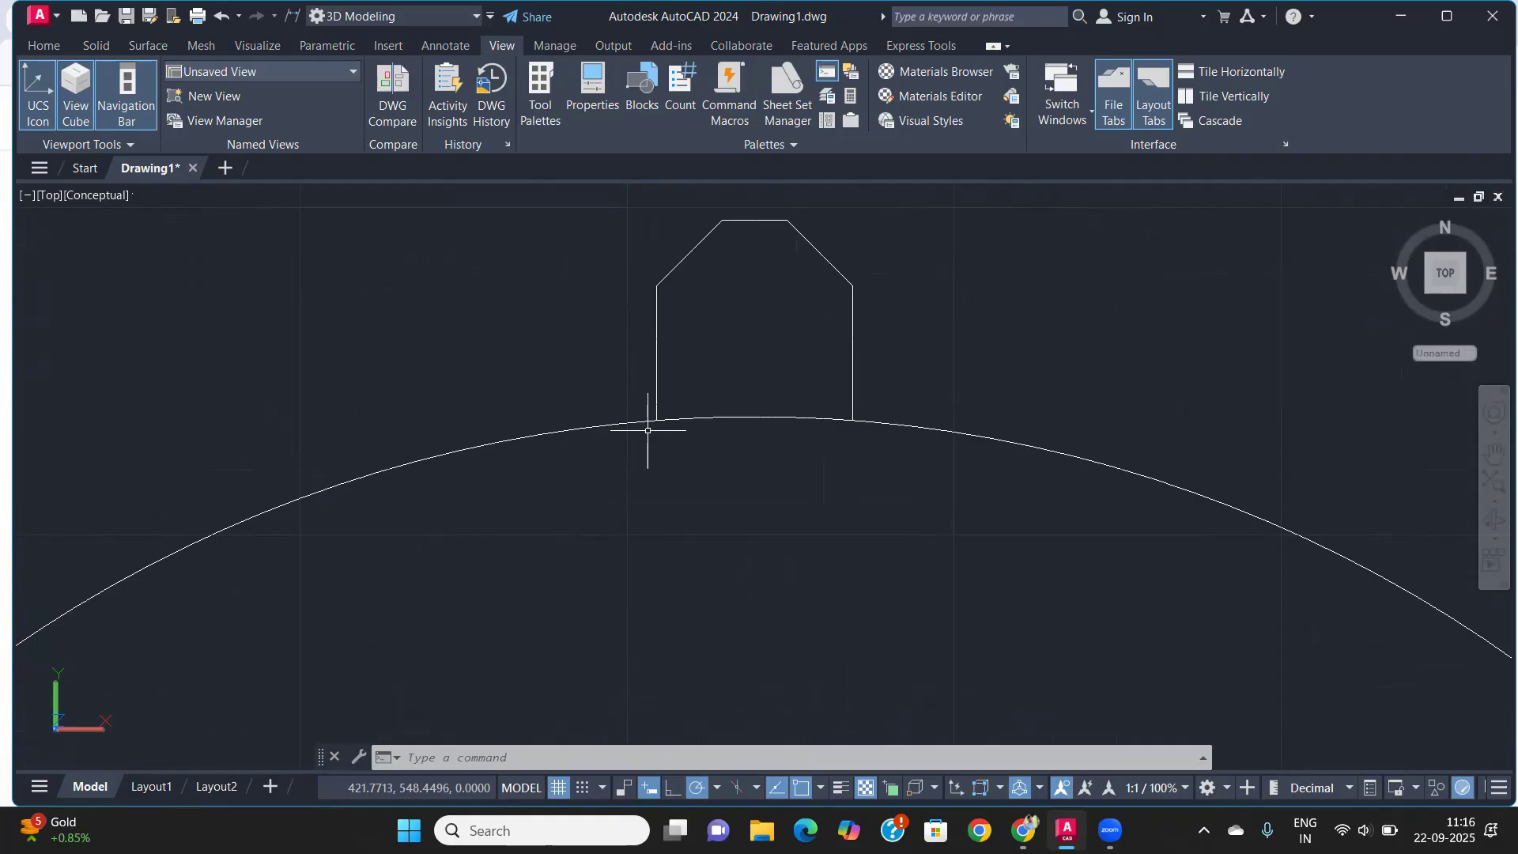
pyautogui.write('f')
pyautogui.press('Return')
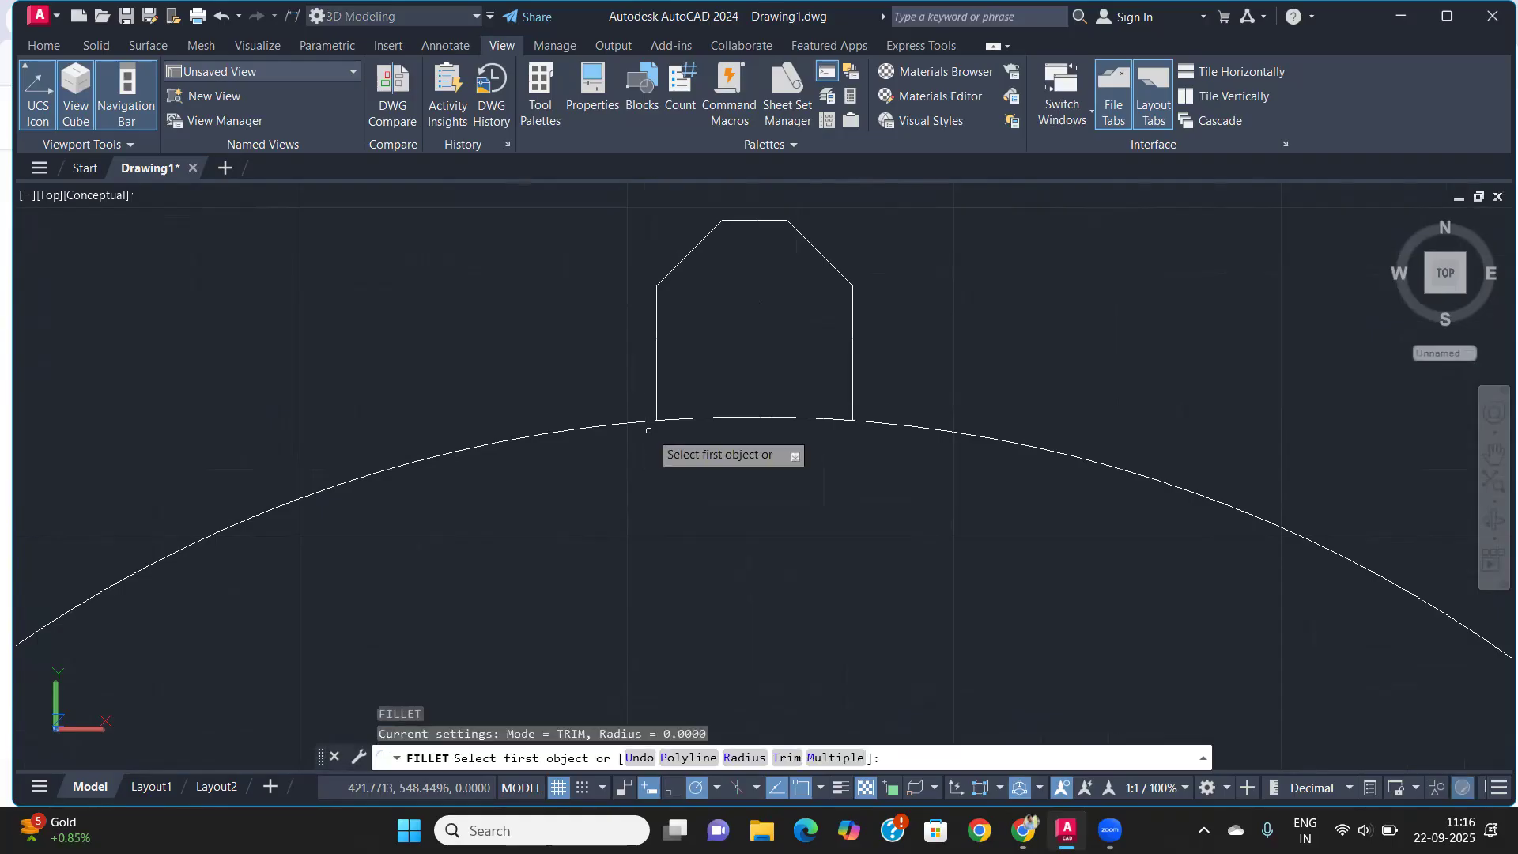
pyautogui.write('r')
pyautogui.press('Return')
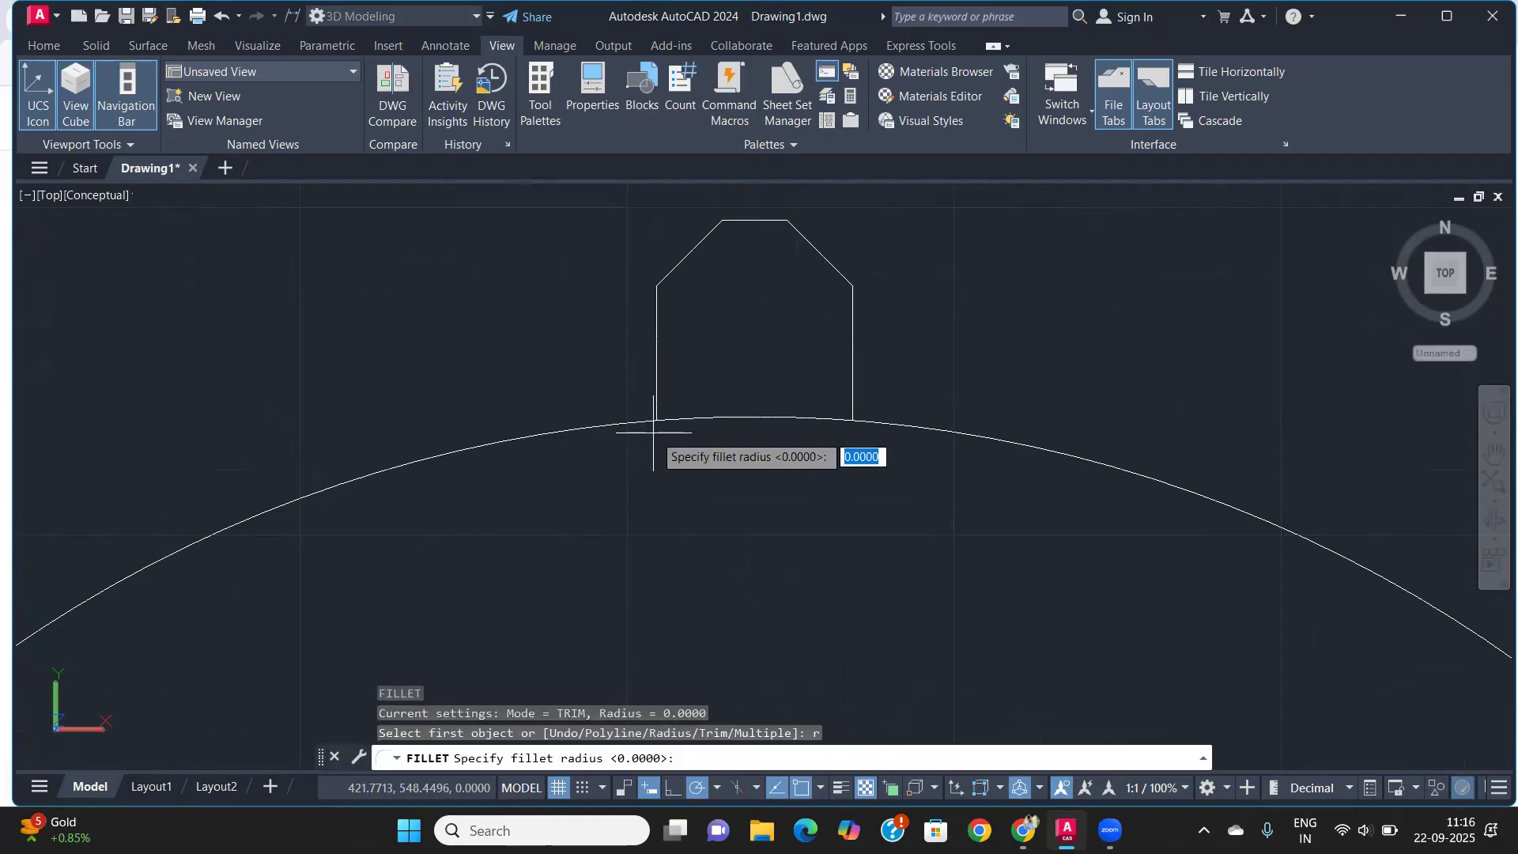
pyautogui.write('5')
pyautogui.press('Return')
pyautogui.click(656, 419)
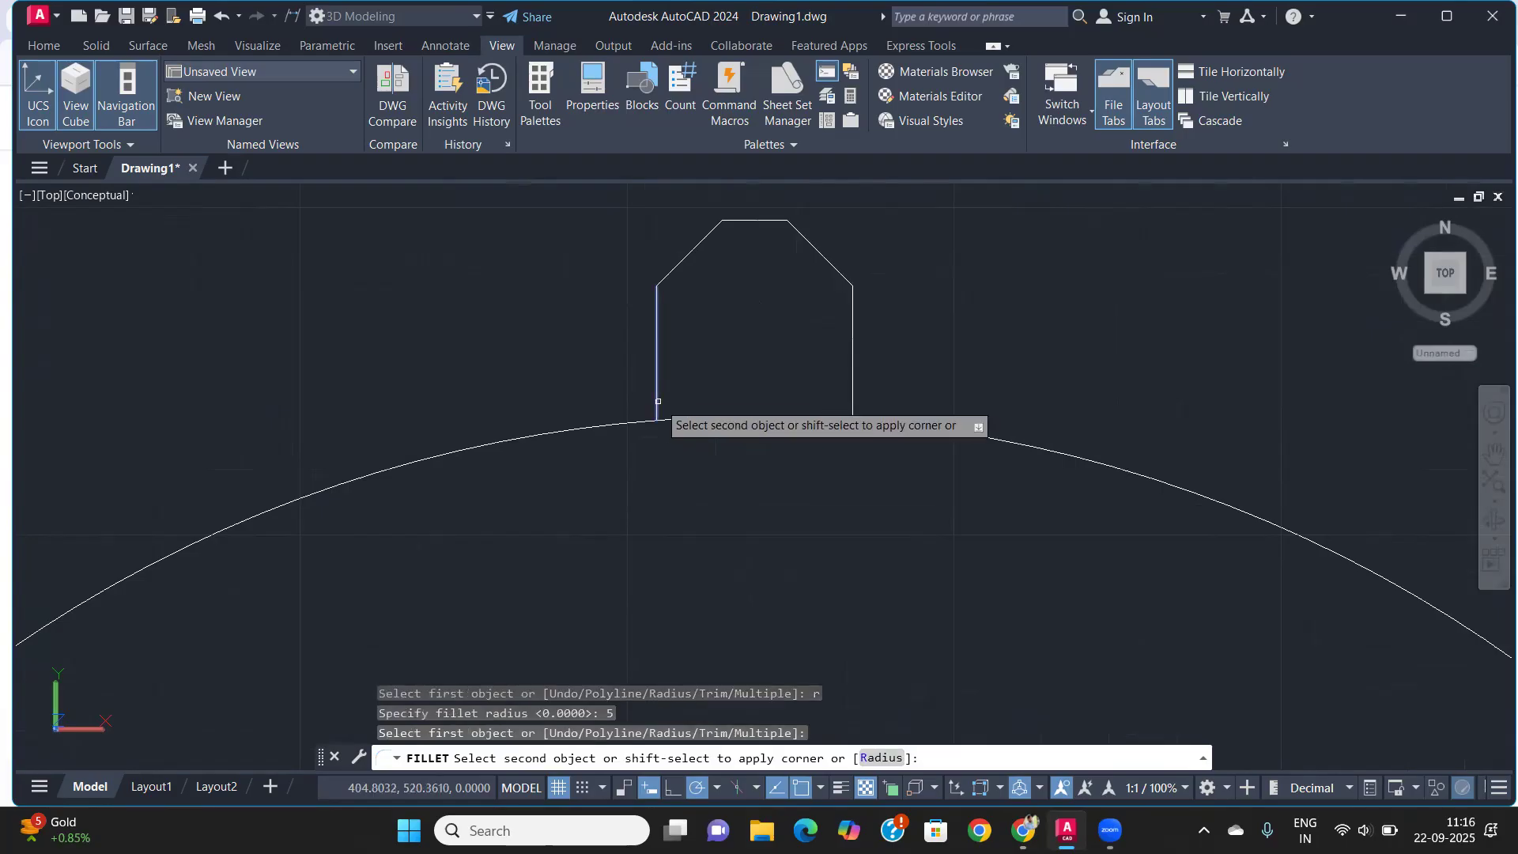
pyautogui.click(629, 424)
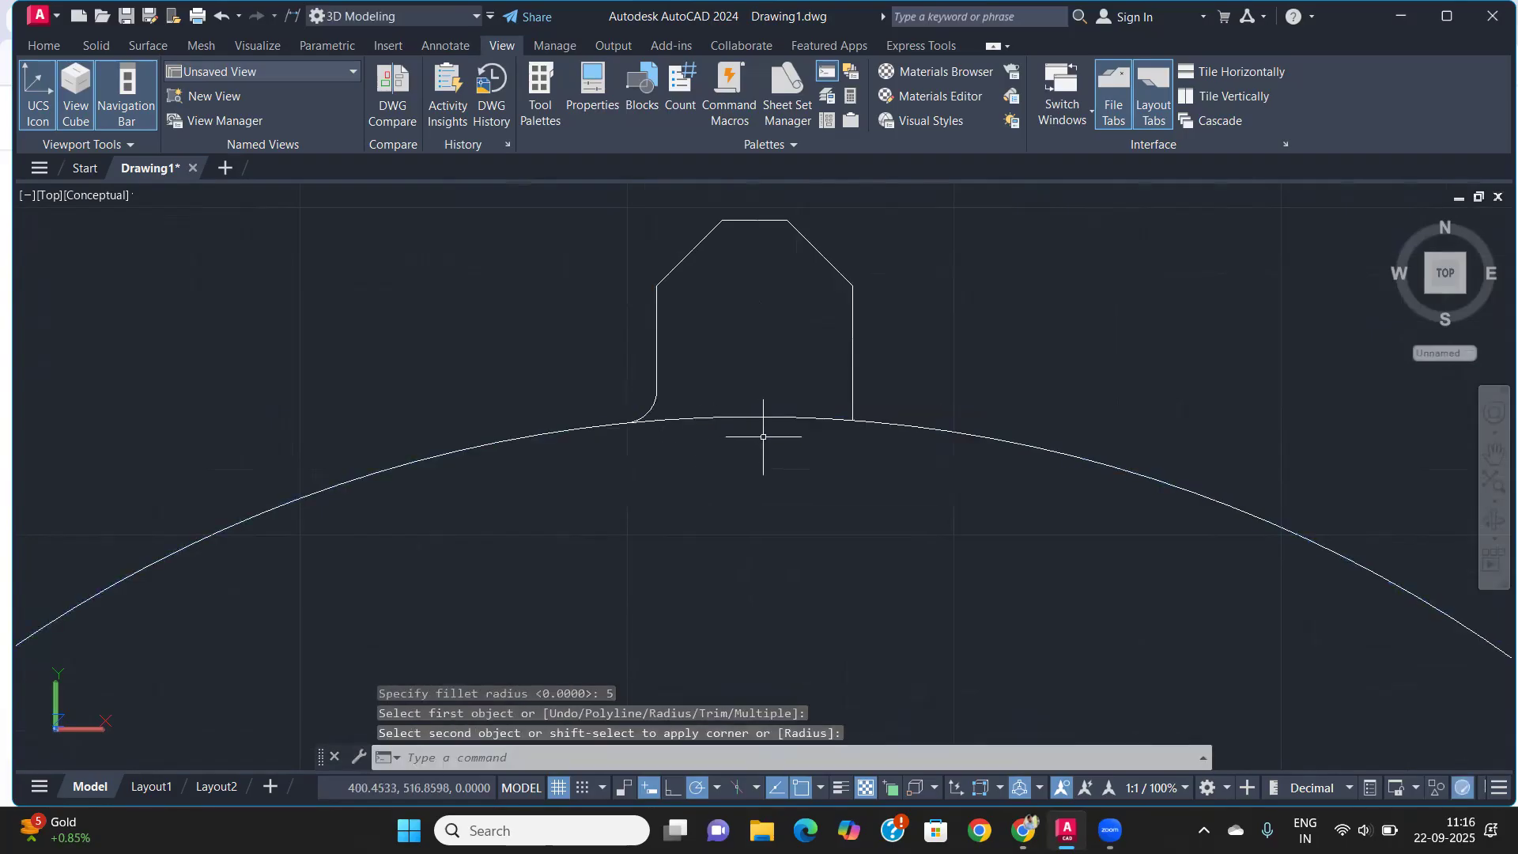
# Fillet the junction of the tooth's right side and the outer circle with the same radius of 5
pyautogui.press('Return')
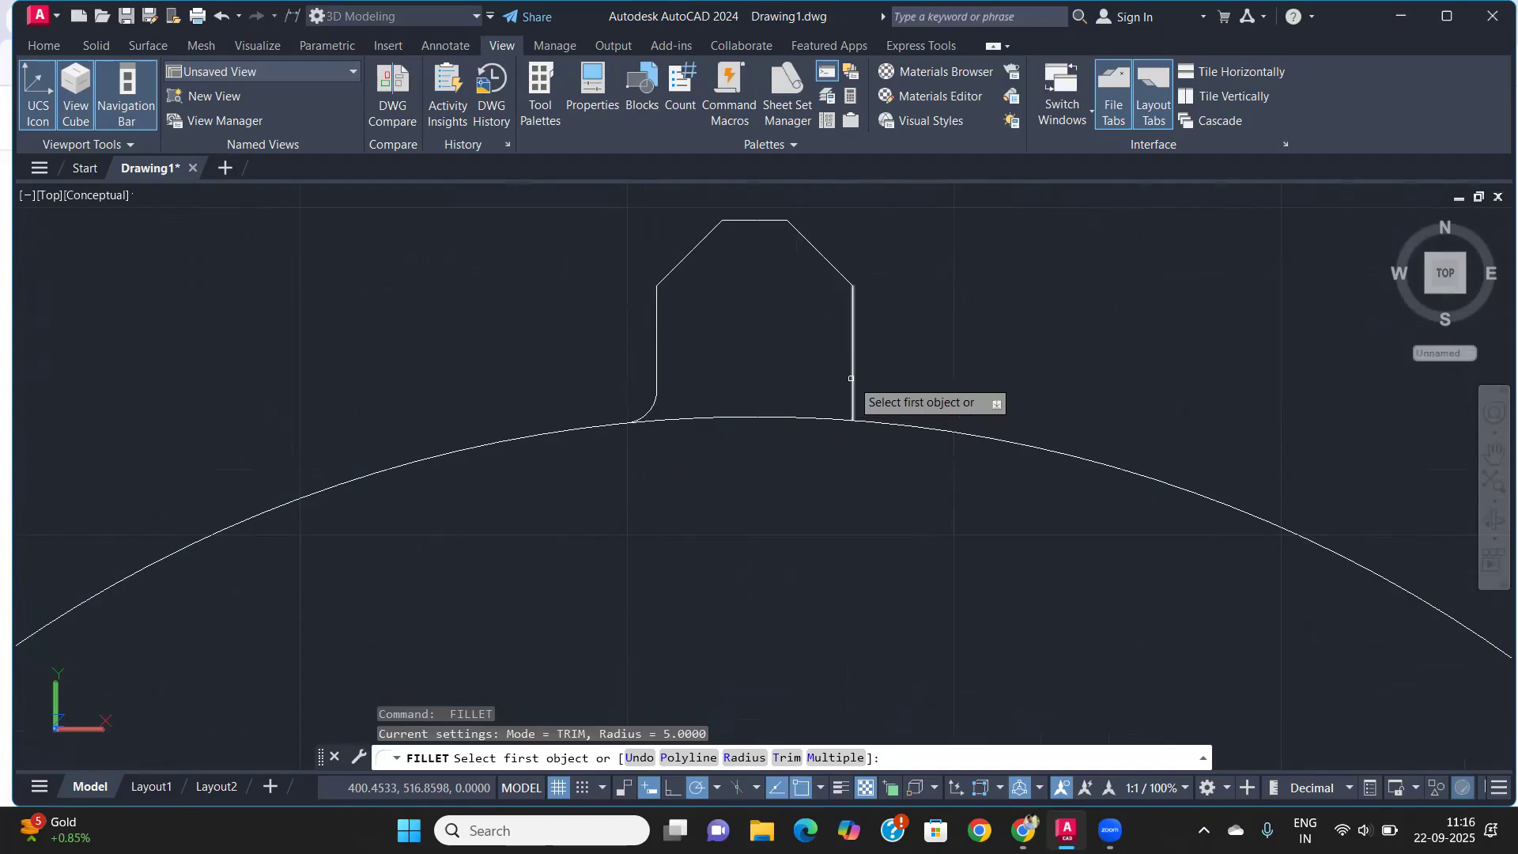
pyautogui.click(850, 379)
pyautogui.click(908, 433)
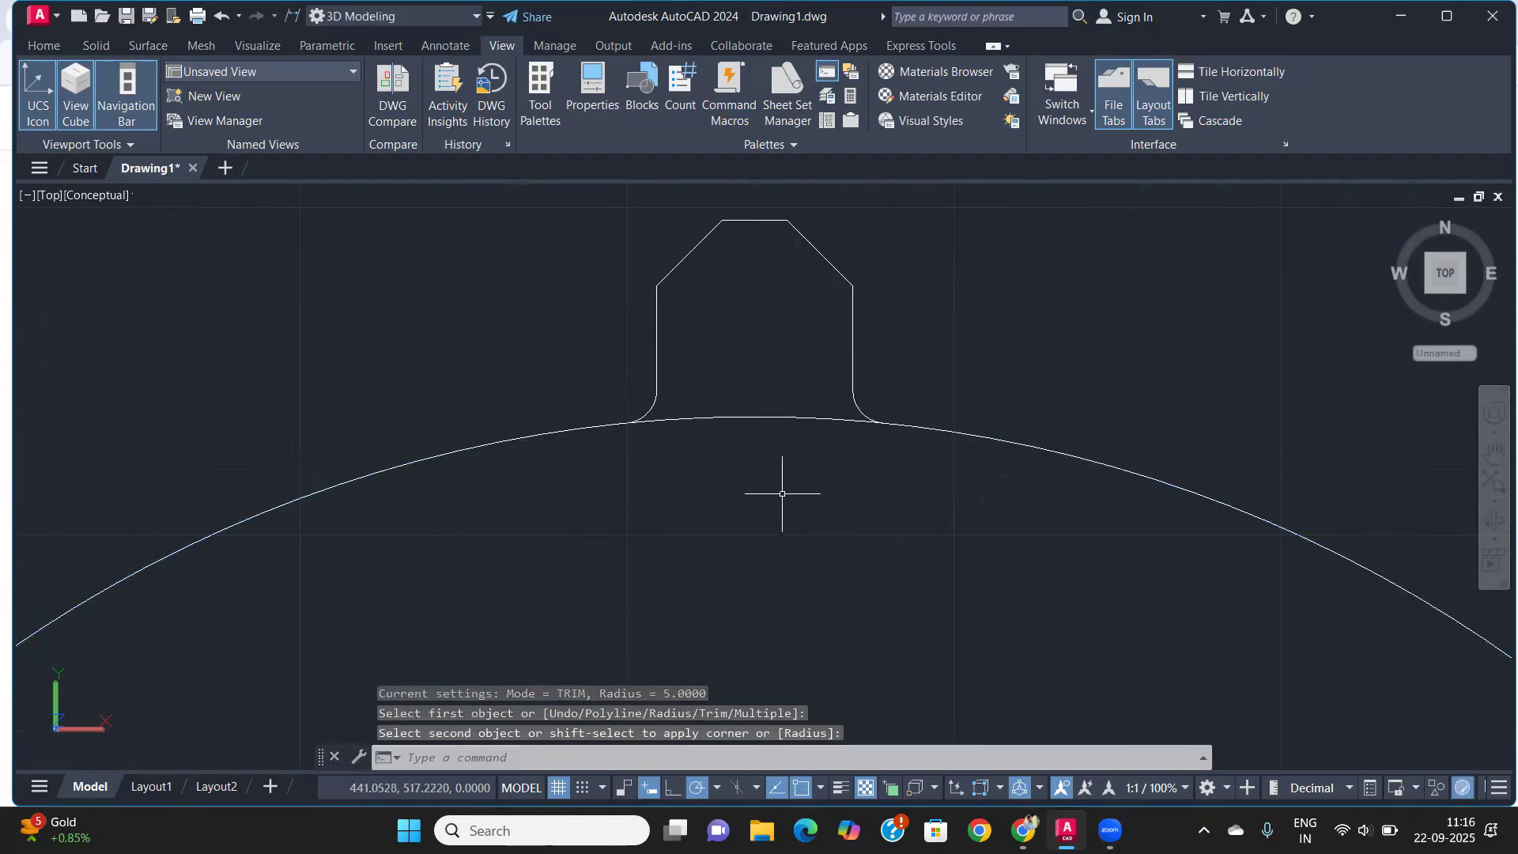
pyautogui.scroll(-8, 782, 493)
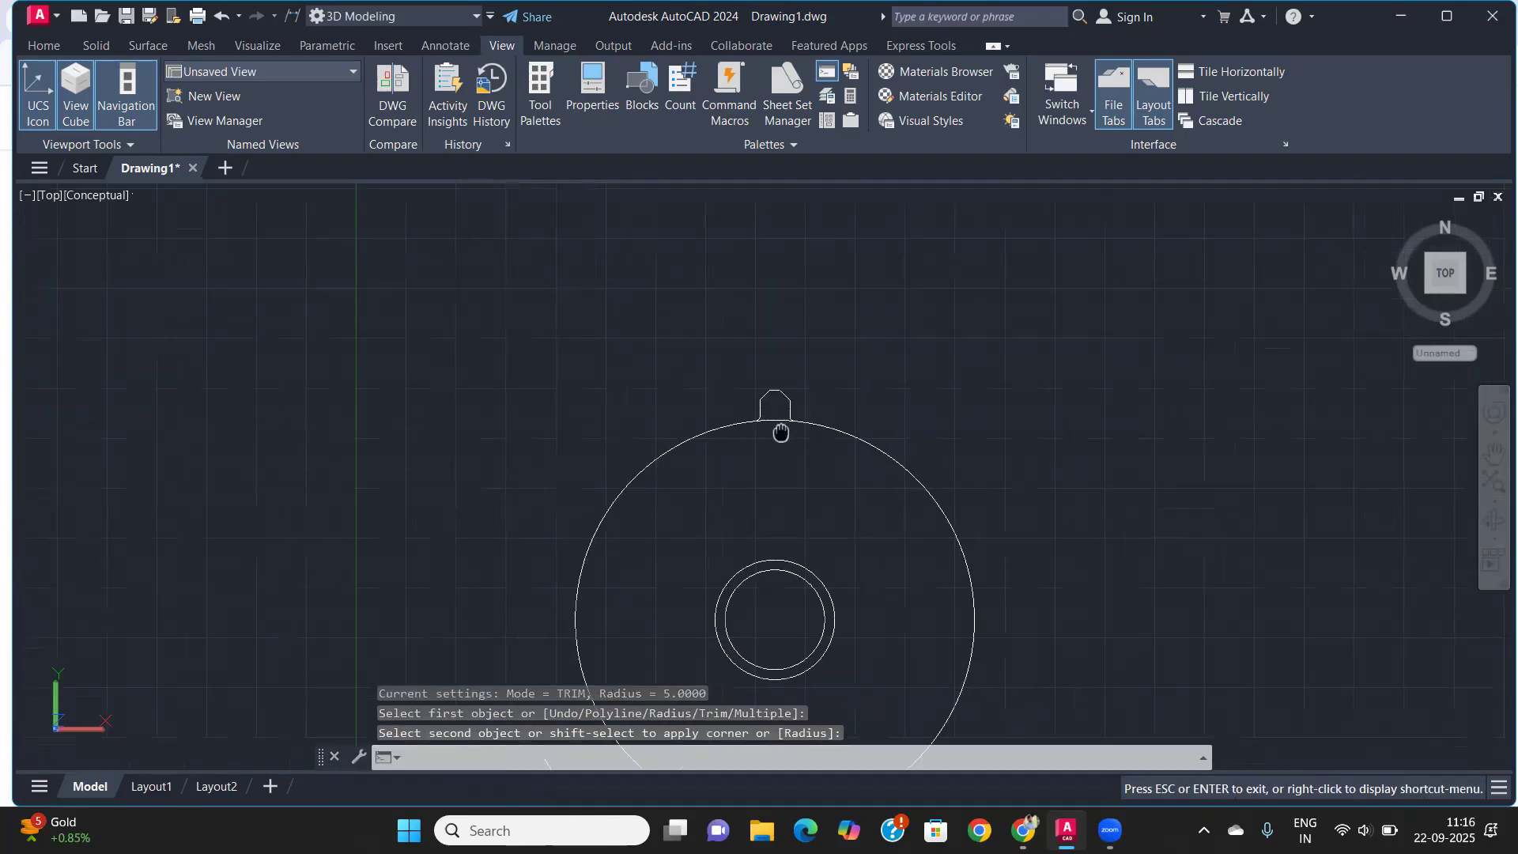
pyautogui.moveTo(780, 424); pyautogui.dragTo(780, 403, button='middle')
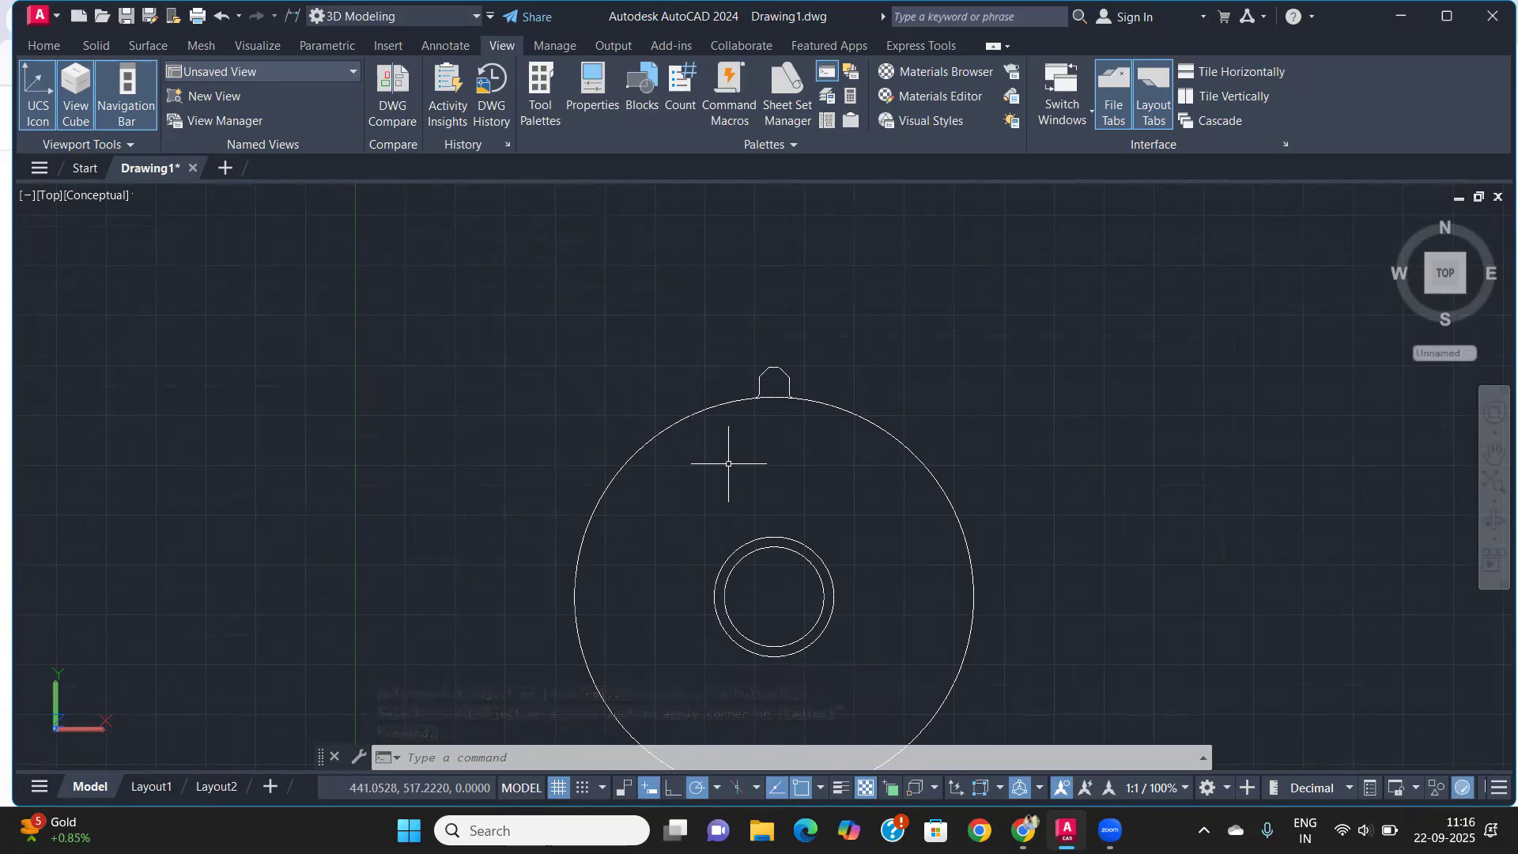
# Join the segments of the chamfered, filleted tooth outline into a single polyline
pyautogui.click(739, 291)
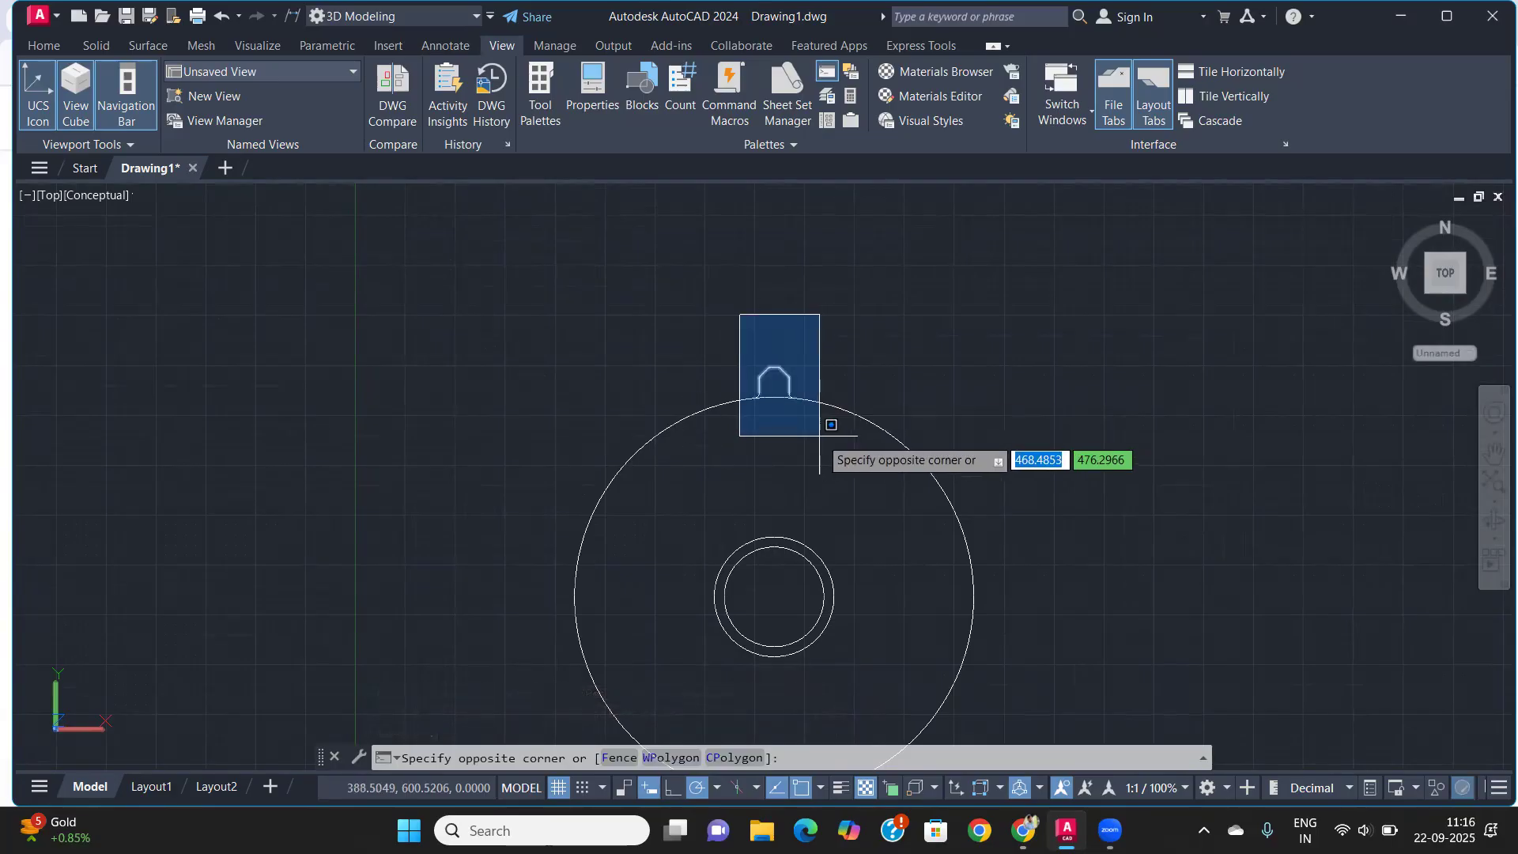
pyautogui.click(866, 438)
pyautogui.scroll(5, 800, 436)
pyautogui.write('j')
pyautogui.press('Return')
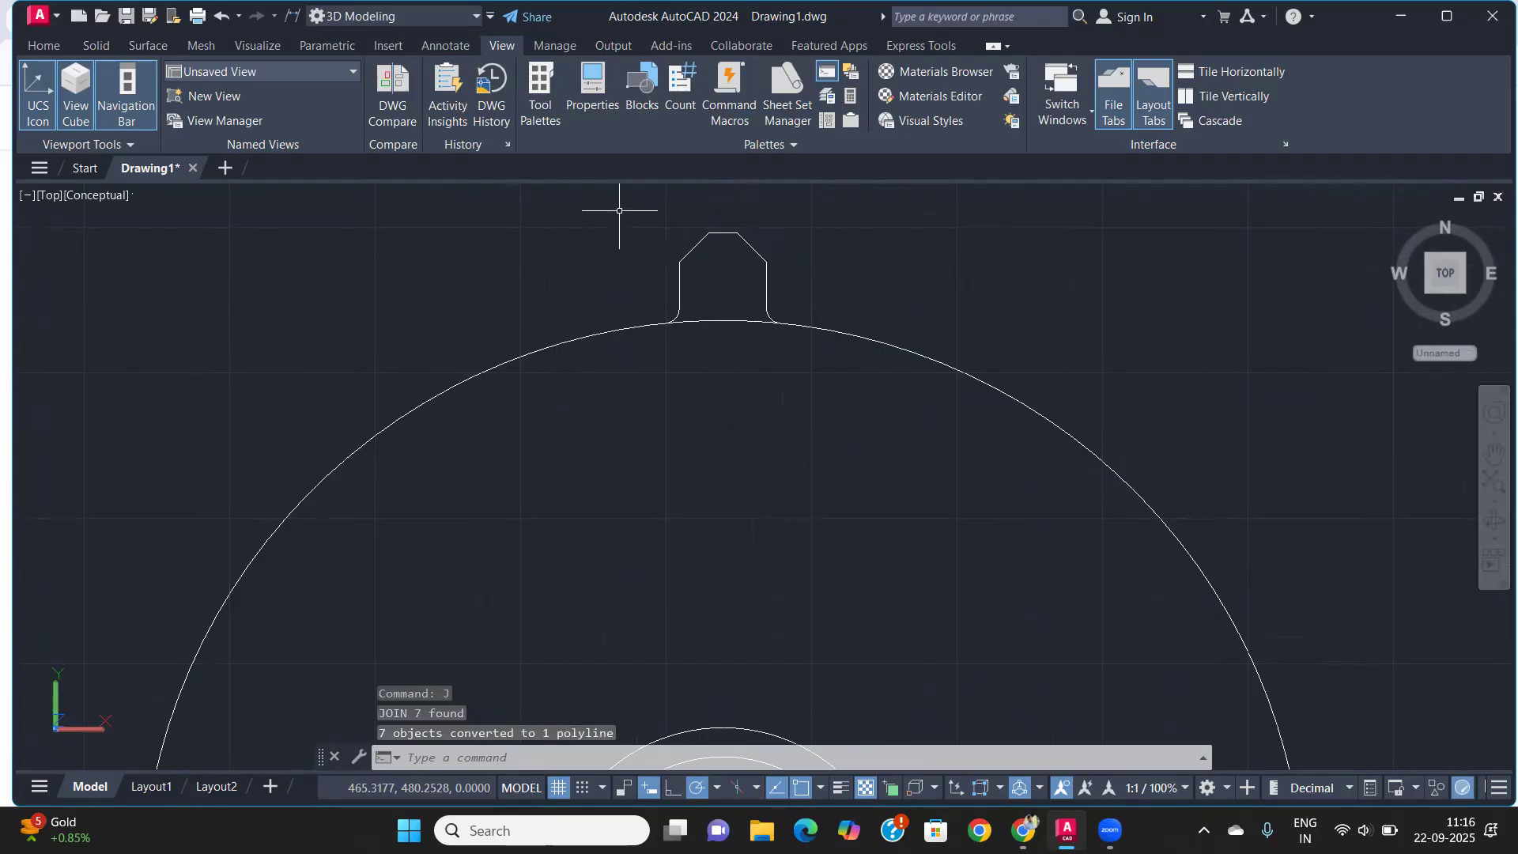
# Draw a circle of radius 180 concentric with the existing circles, just inside the outer circle
pyautogui.scroll(-4, 678, 434)
pyautogui.write('c')
pyautogui.press('Return')
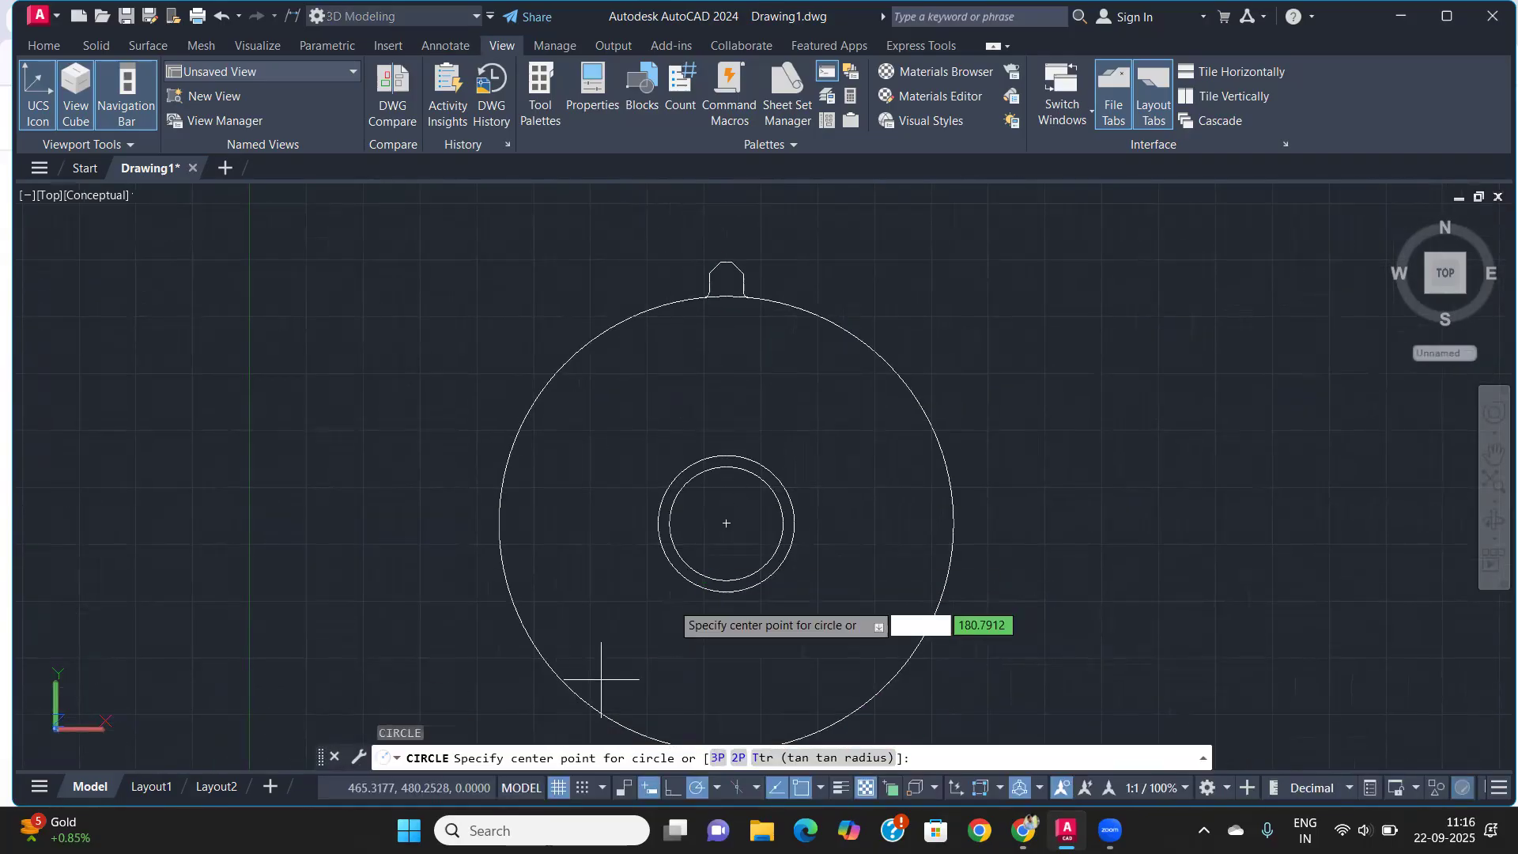
pyautogui.click(726, 522)
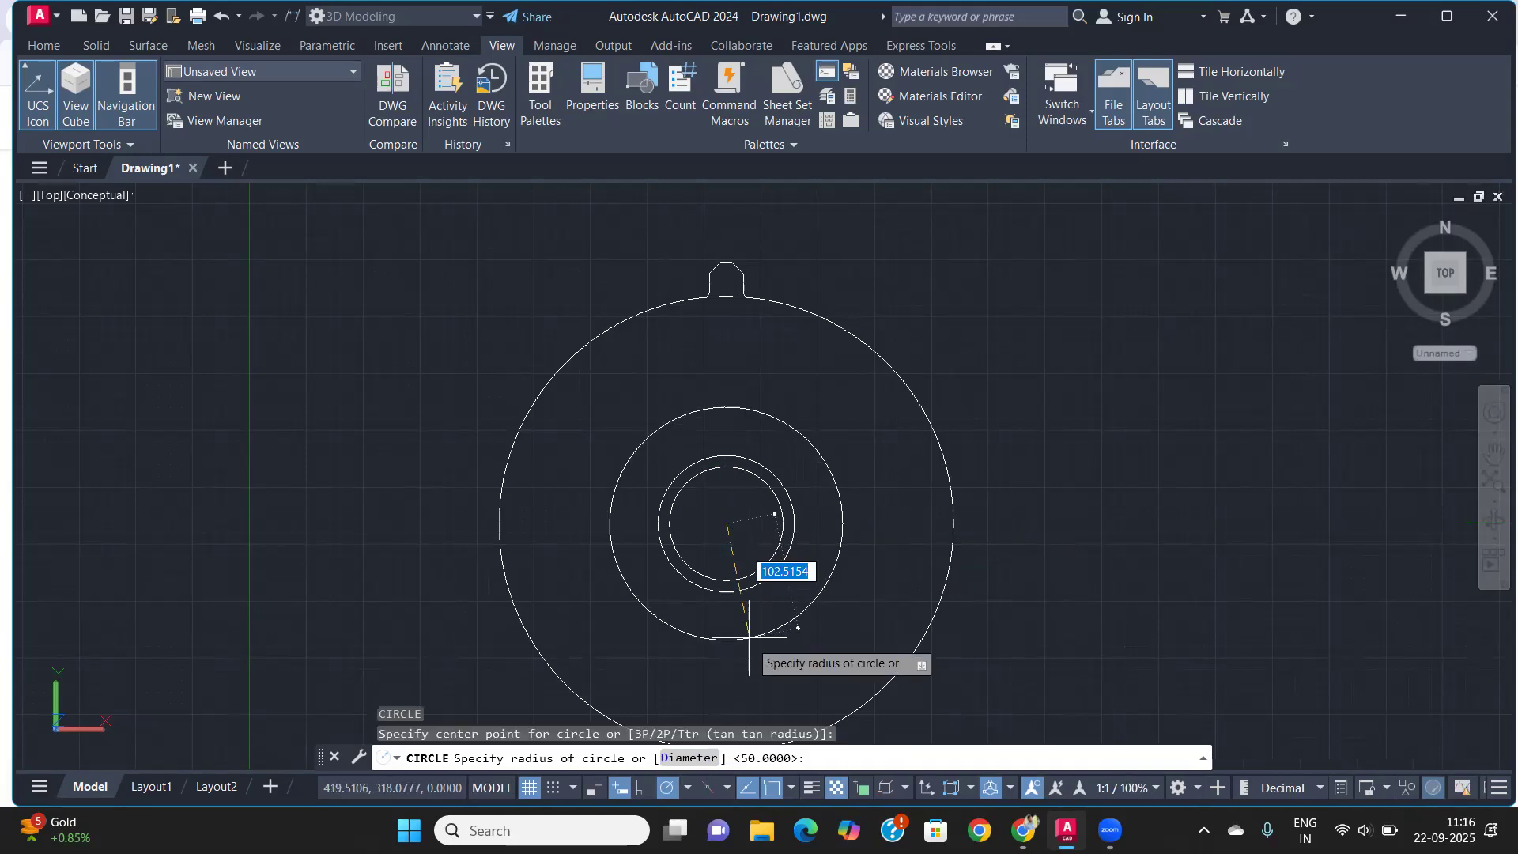
pyautogui.scroll(-3, 745, 691)
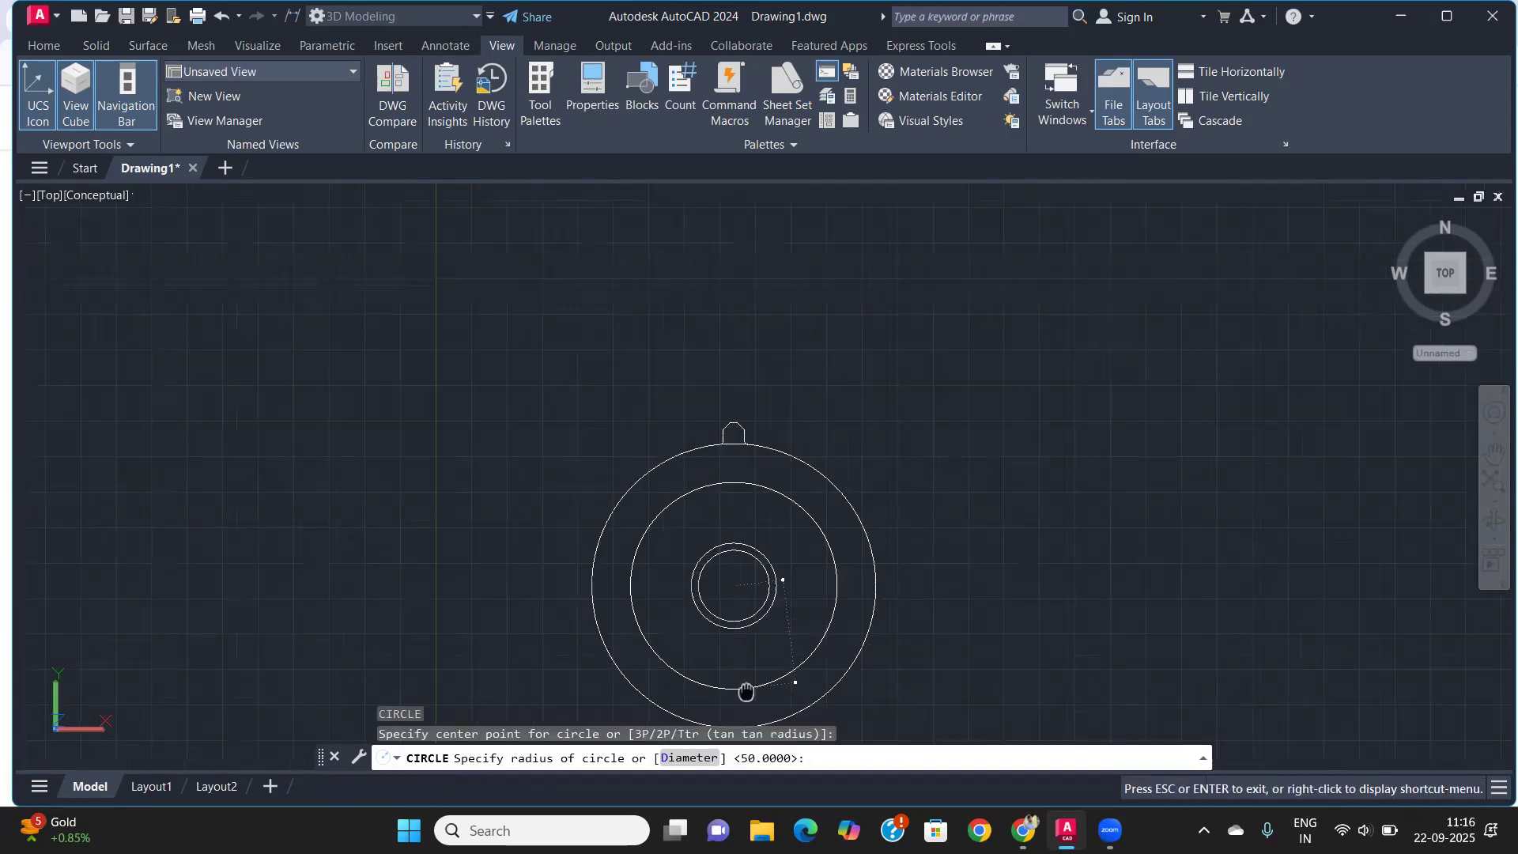
pyautogui.moveTo(745, 692); pyautogui.dragTo(791, 465, button='middle')
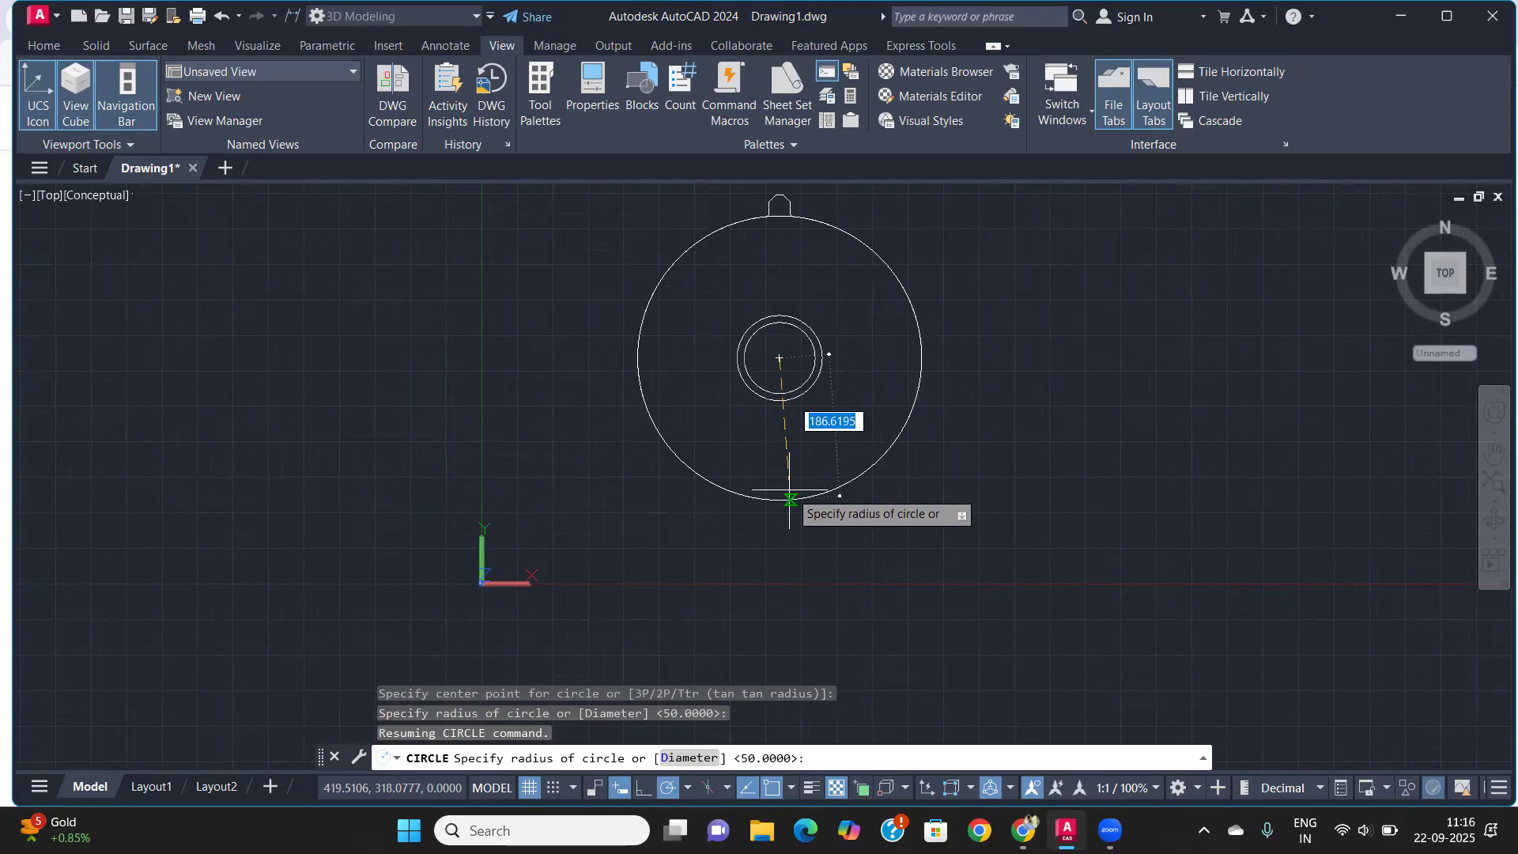
pyautogui.write('19')
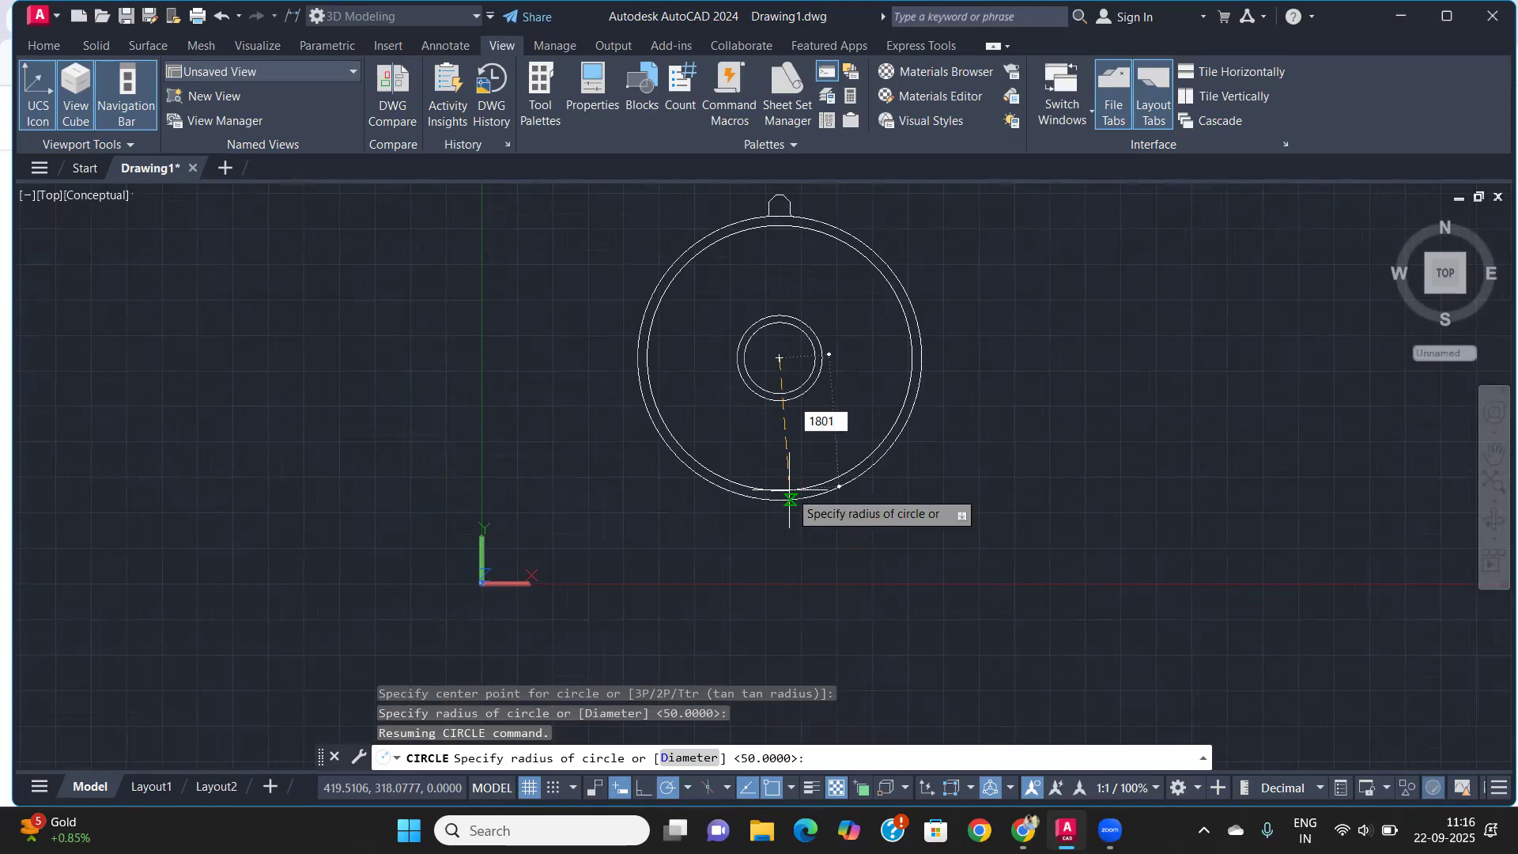
pyautogui.press('Return')
# Create a polar array of the tooth polyline about the common centre of the circles
pyautogui.moveTo(762, 434); pyautogui.dragTo(725, 547, button='middle')
pyautogui.scroll(2, 742, 475)
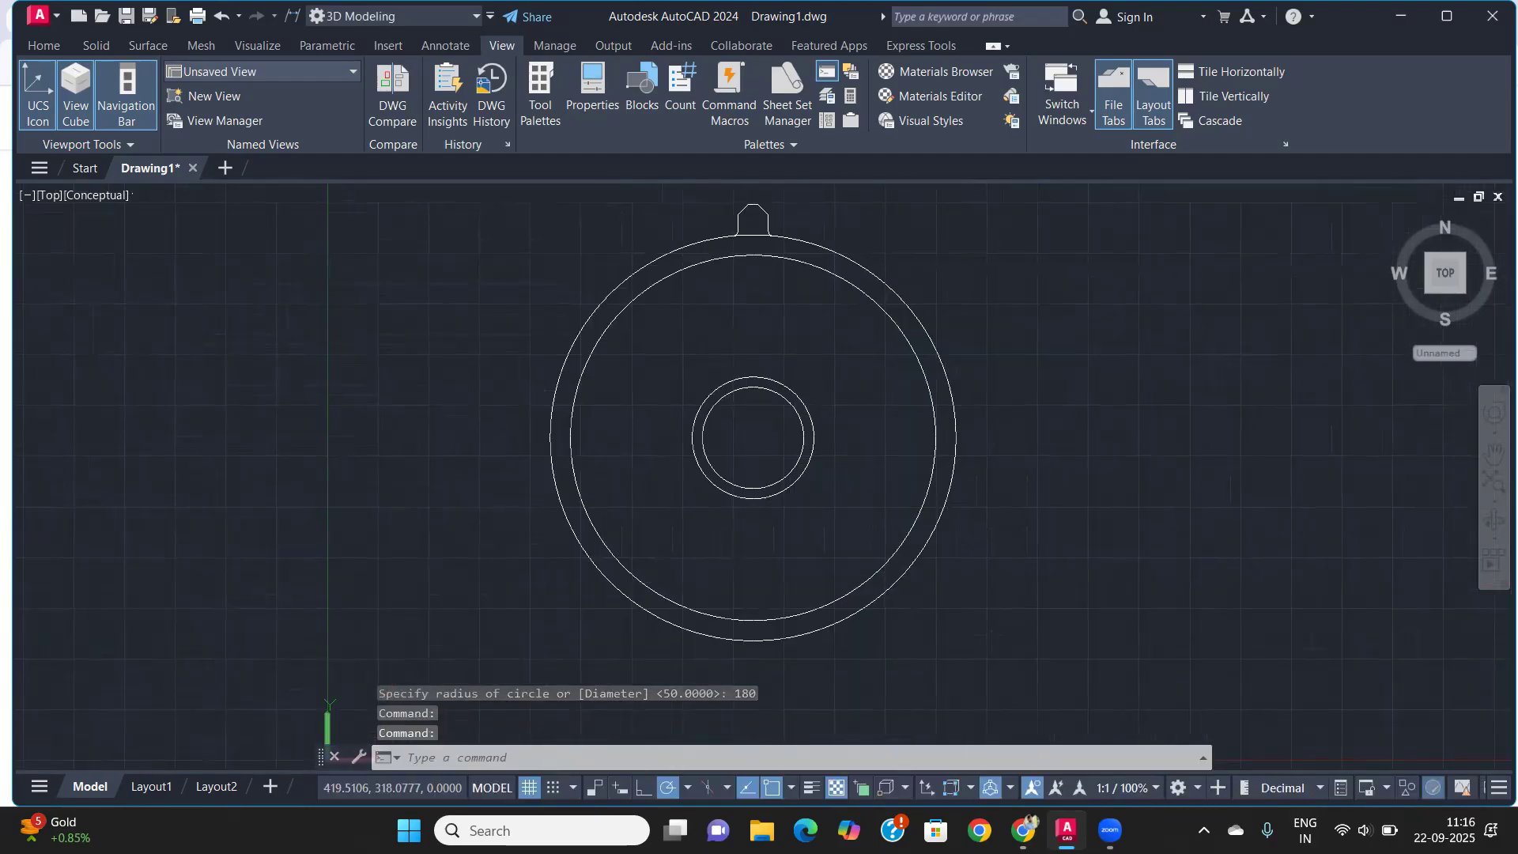
pyautogui.moveTo(646, 353); pyautogui.dragTo(640, 440, button='middle')
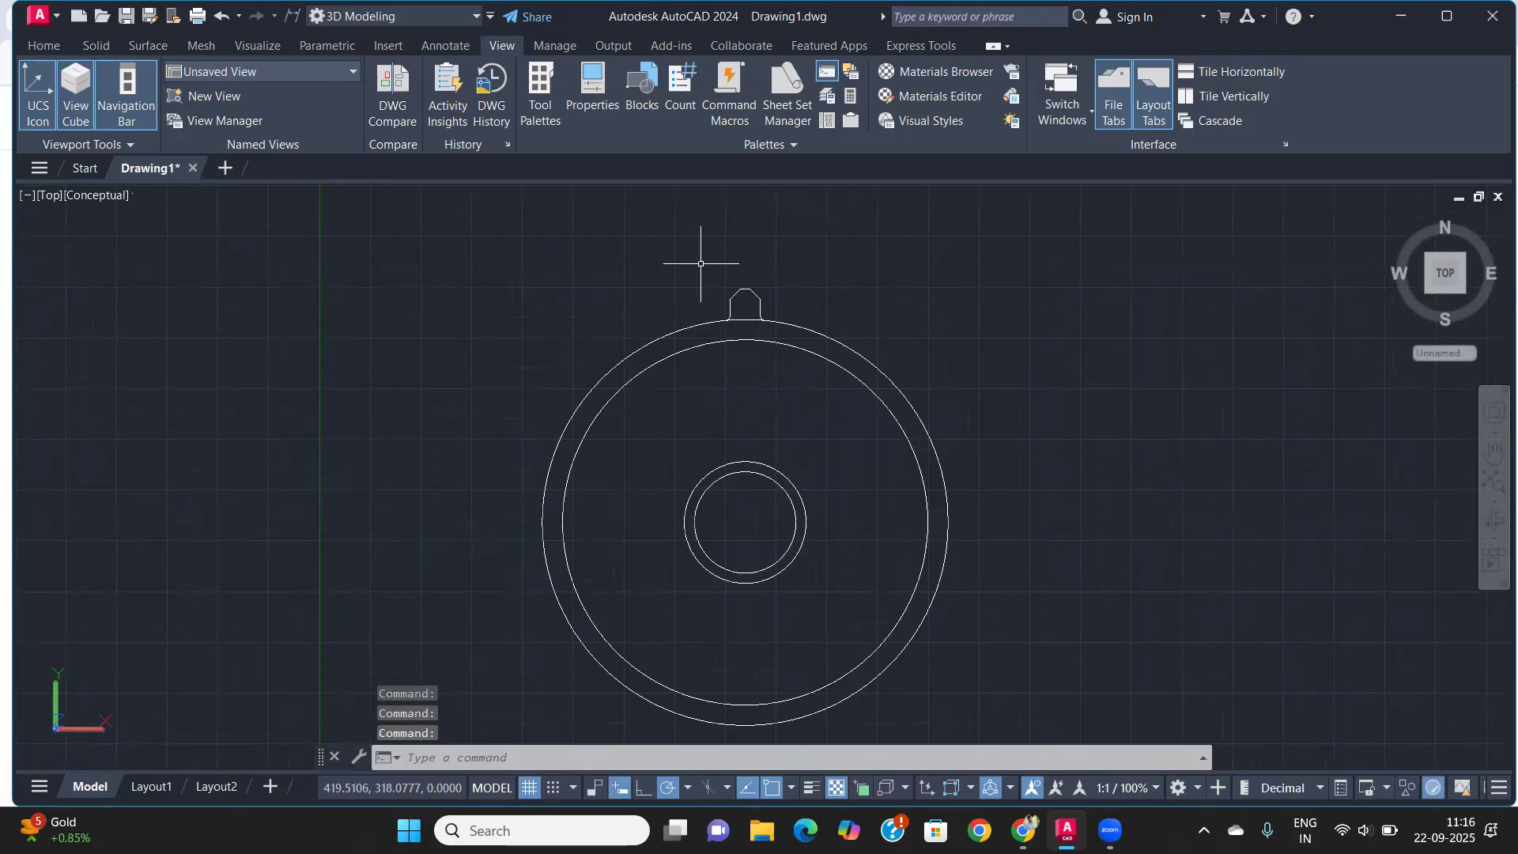
pyautogui.scroll(2, 713, 266)
pyautogui.click(713, 265)
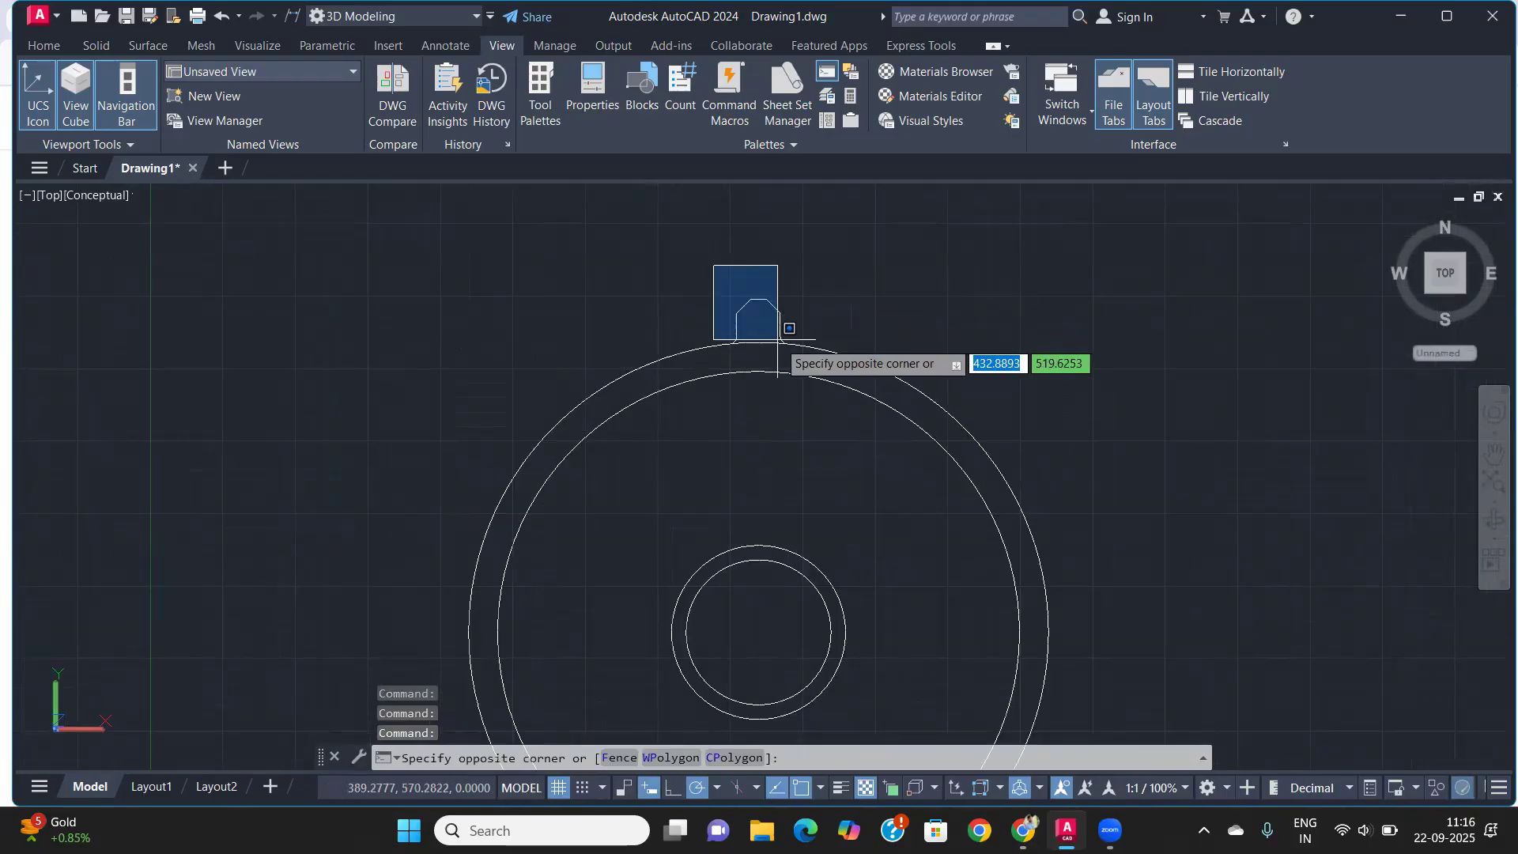
pyautogui.click(806, 359)
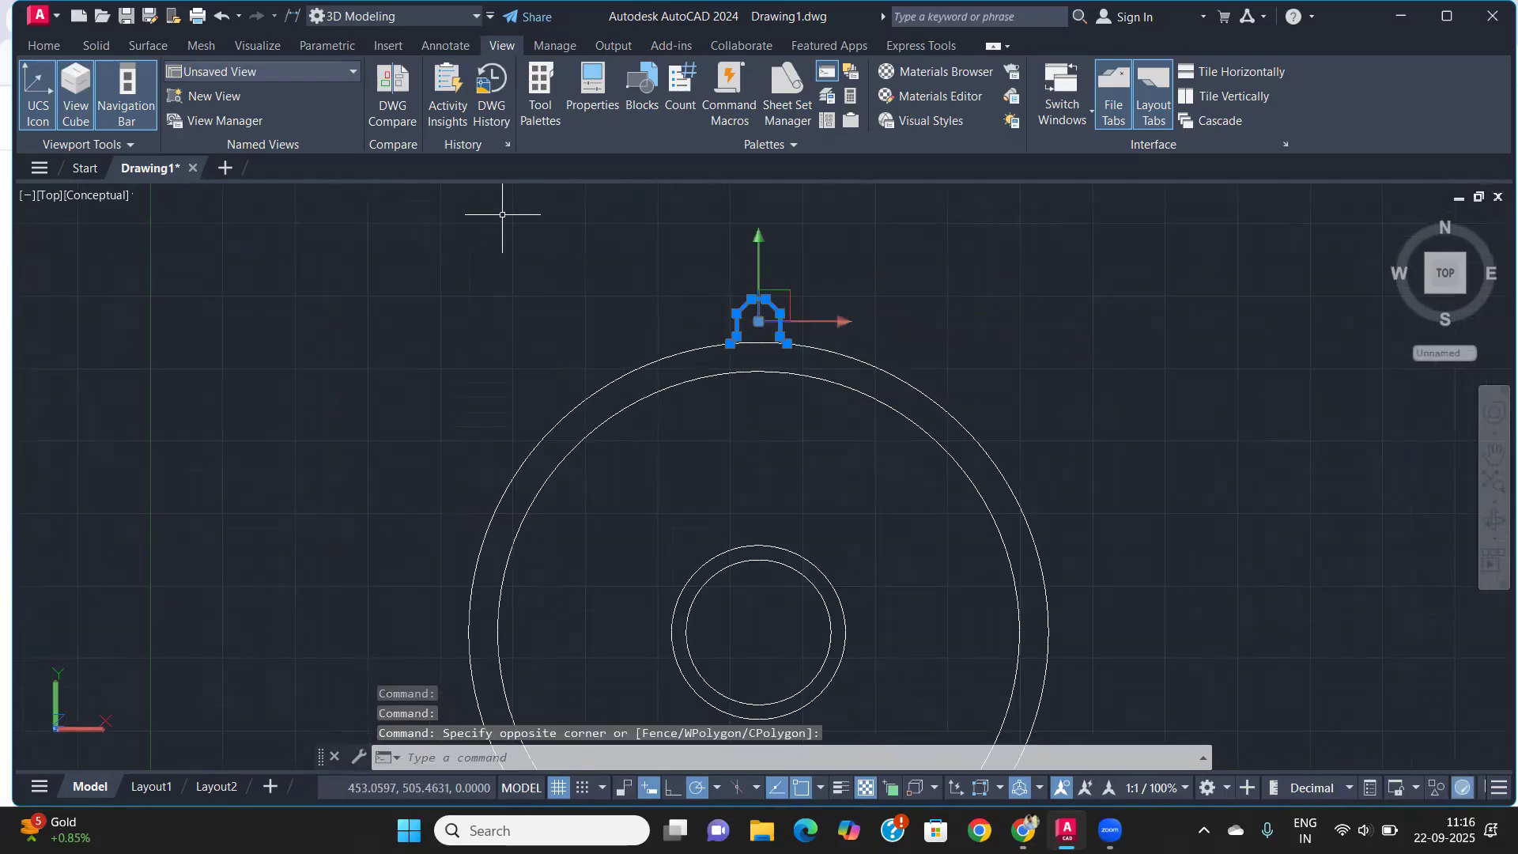
pyautogui.write('AR')
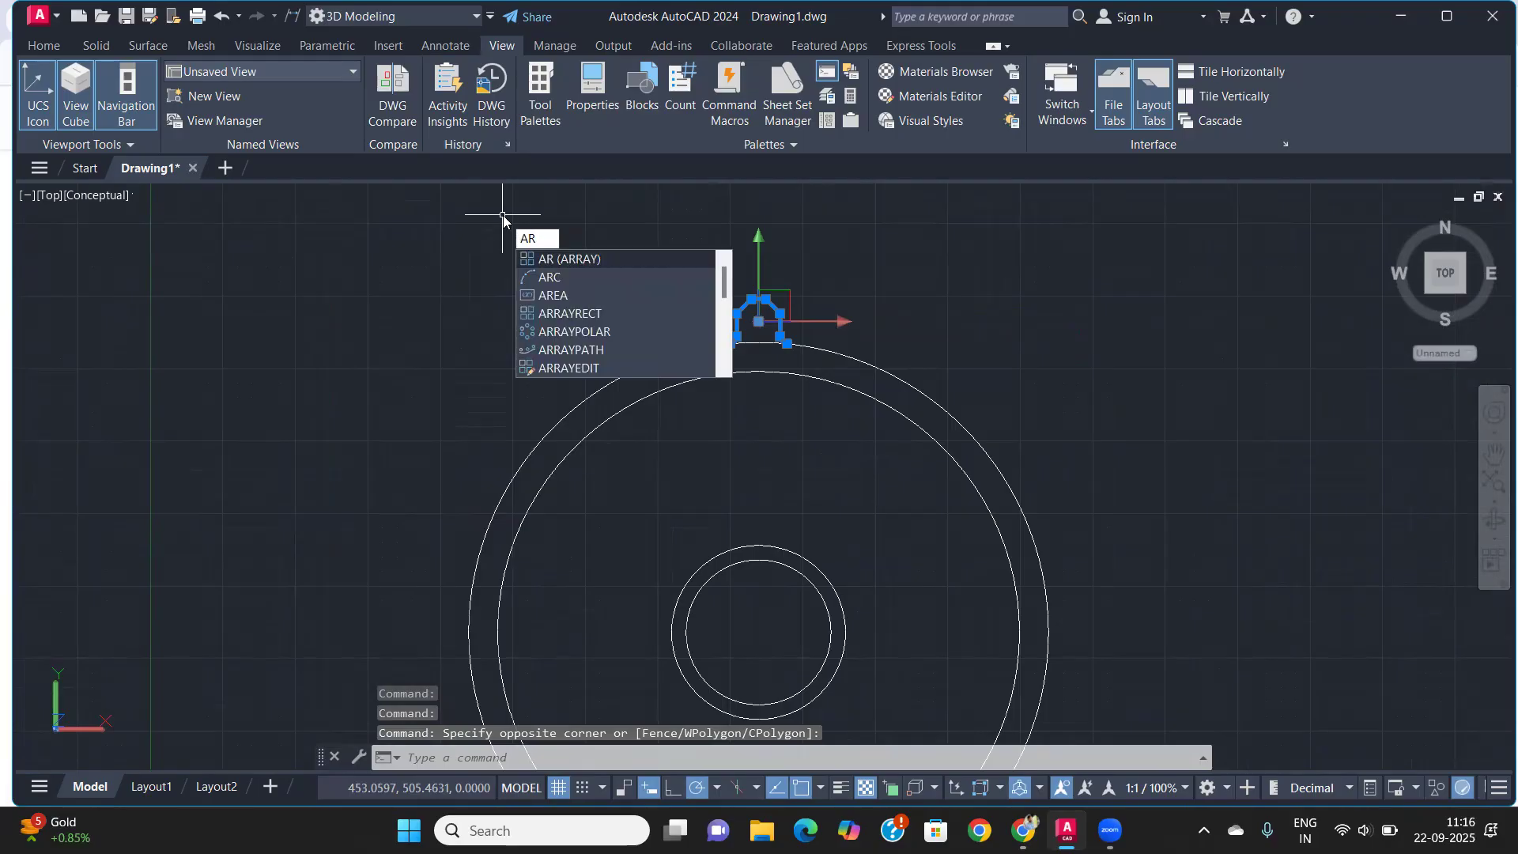
pyautogui.press('Return')
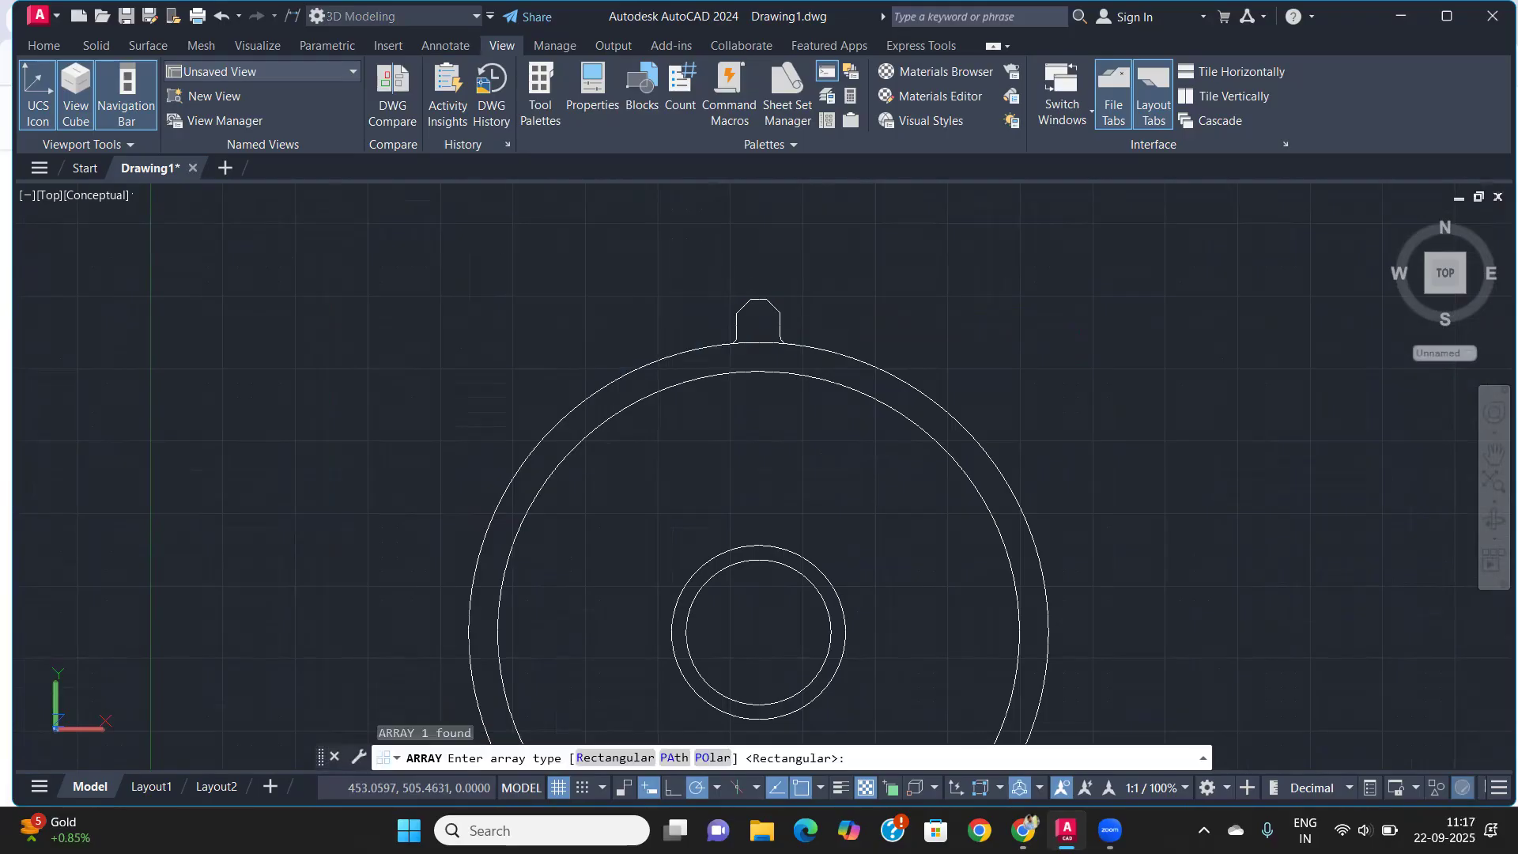
pyautogui.write('PO')
pyautogui.press('Return')
pyautogui.scroll(-2, 712, 348)
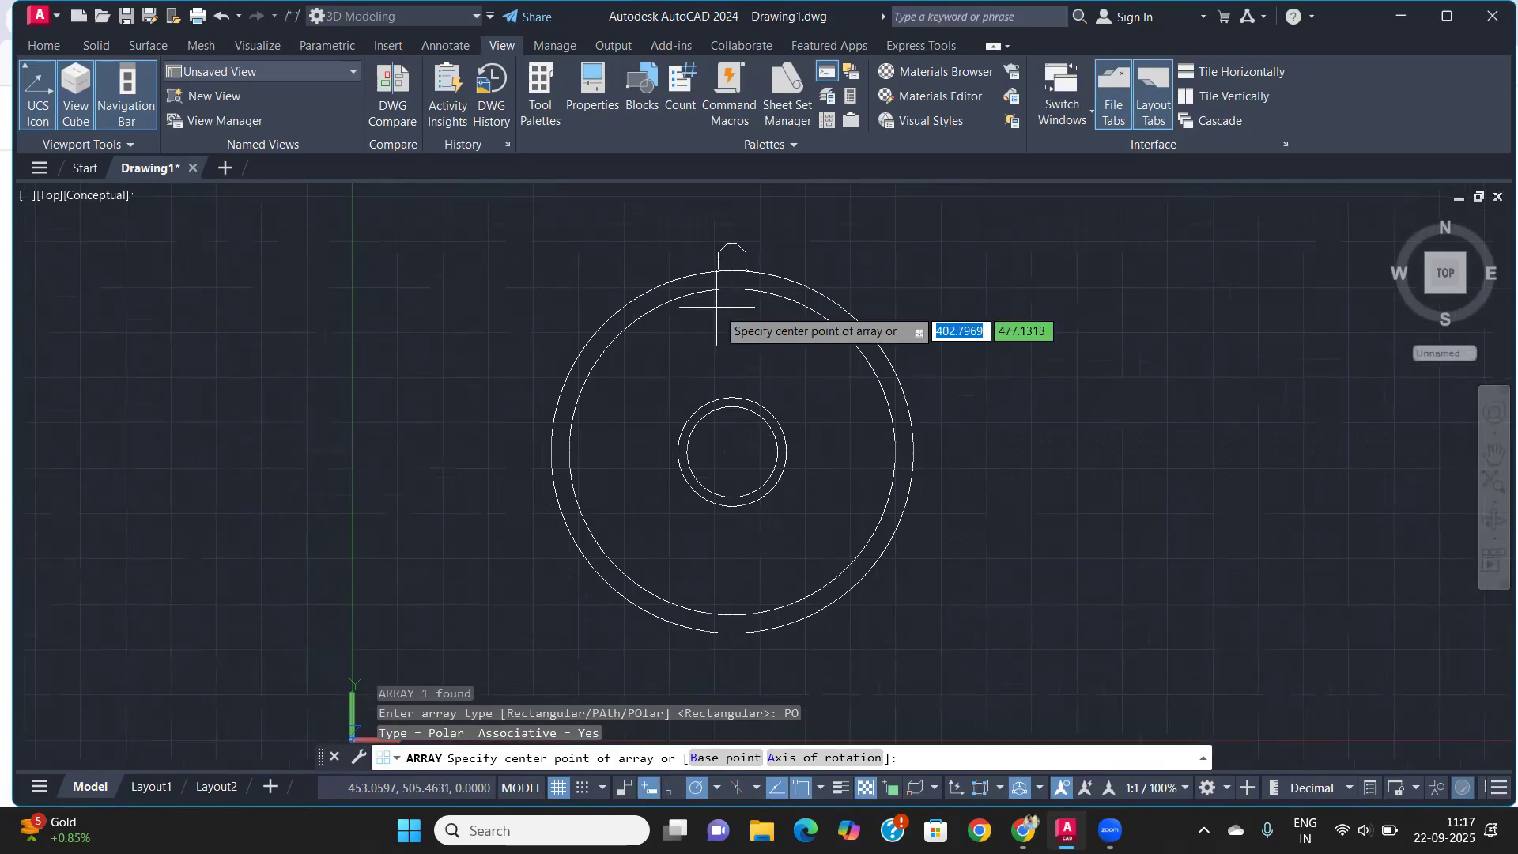
pyautogui.click(732, 452)
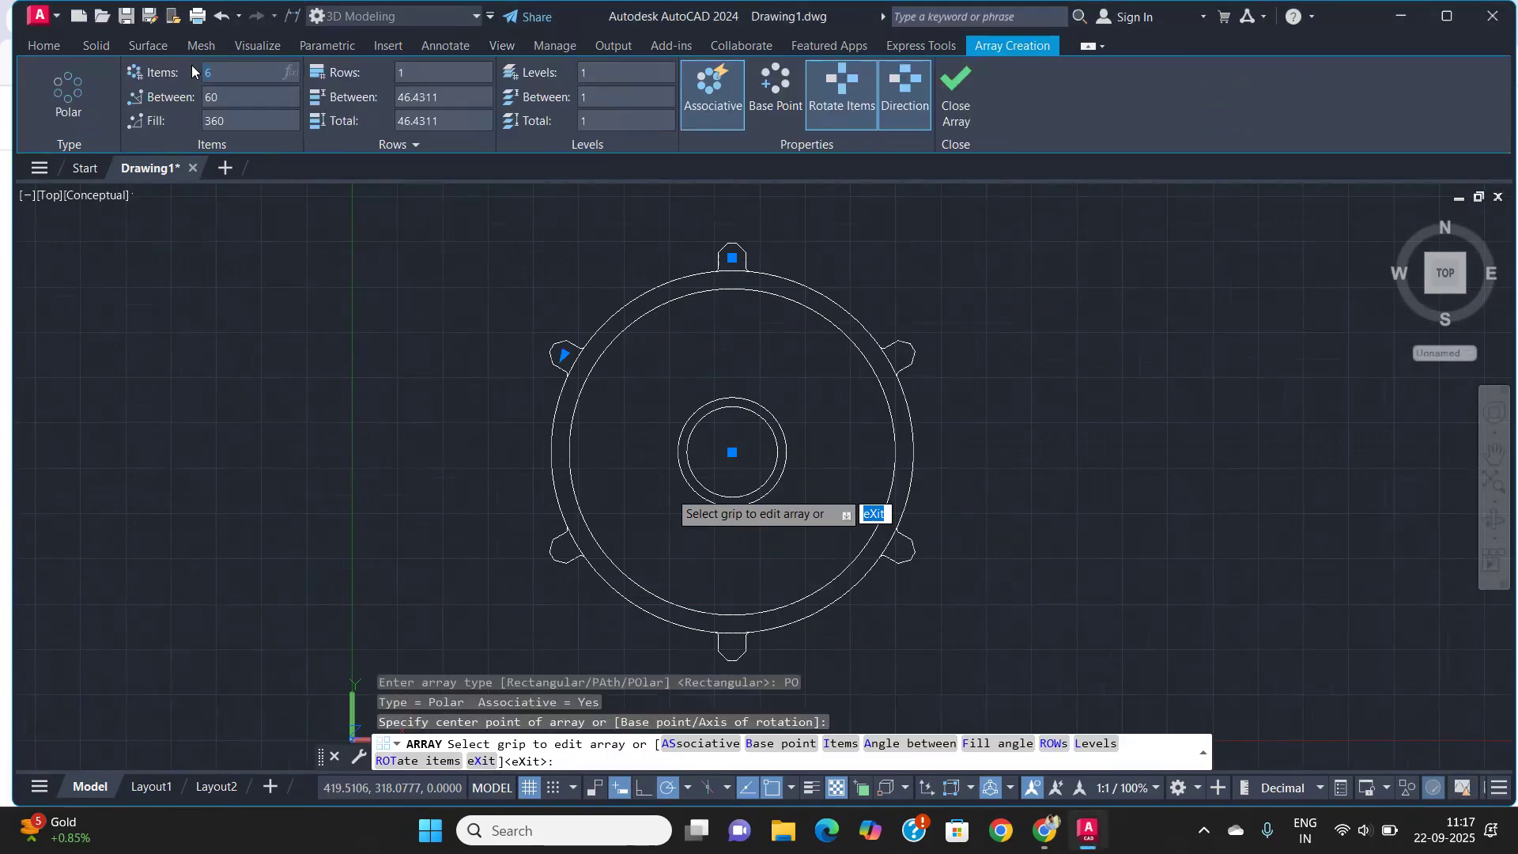
# Try item counts of 36, 30 and 26 for the tooth's polar array
pyautogui.press('Return')
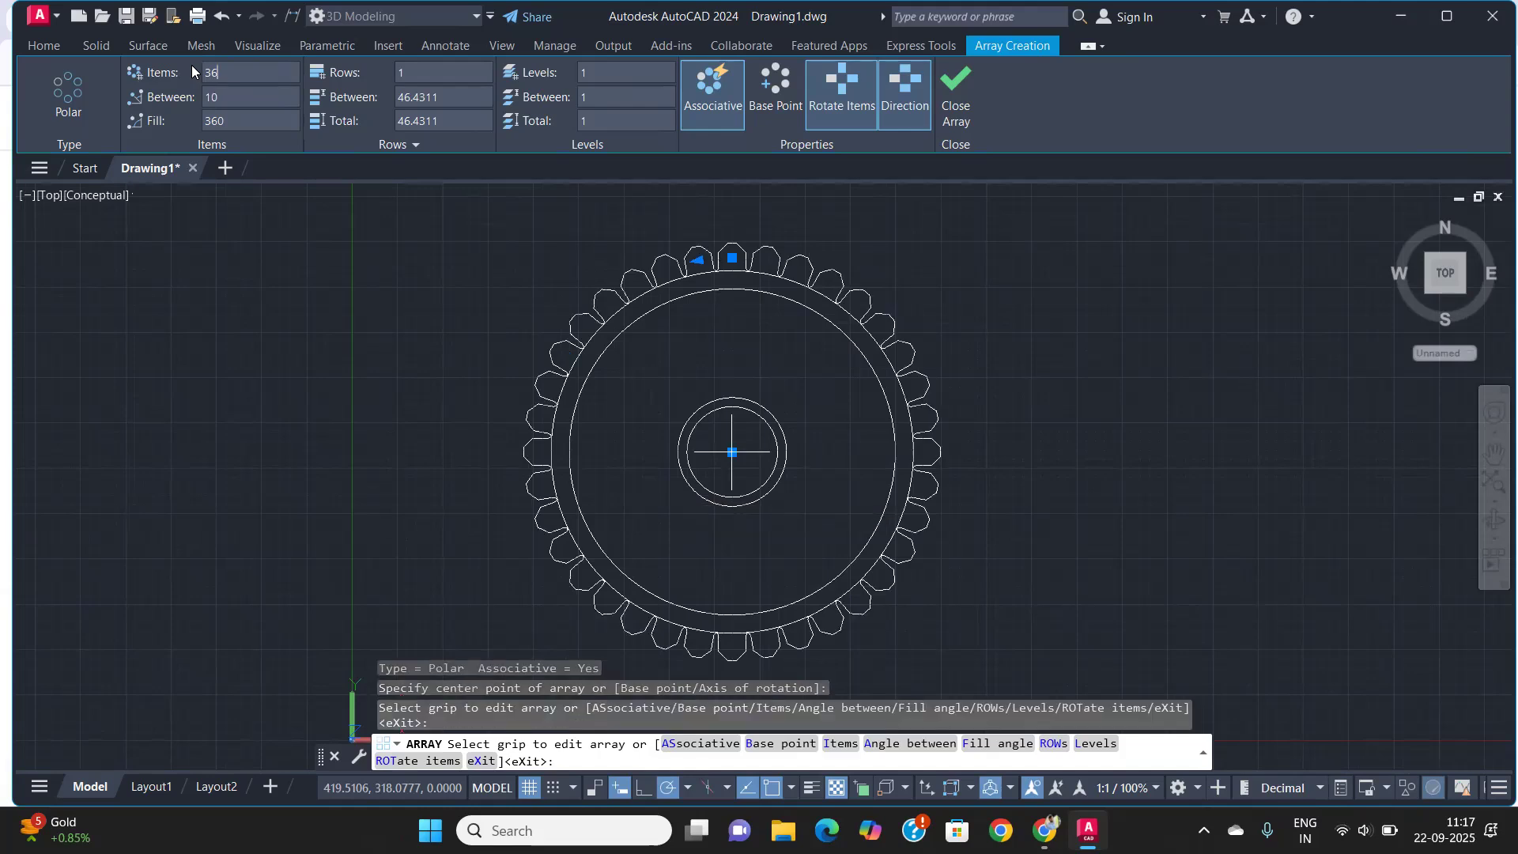
pyautogui.moveTo(225, 72); pyautogui.dragTo(179, 66)
pyautogui.write('30')
pyautogui.press('Return')
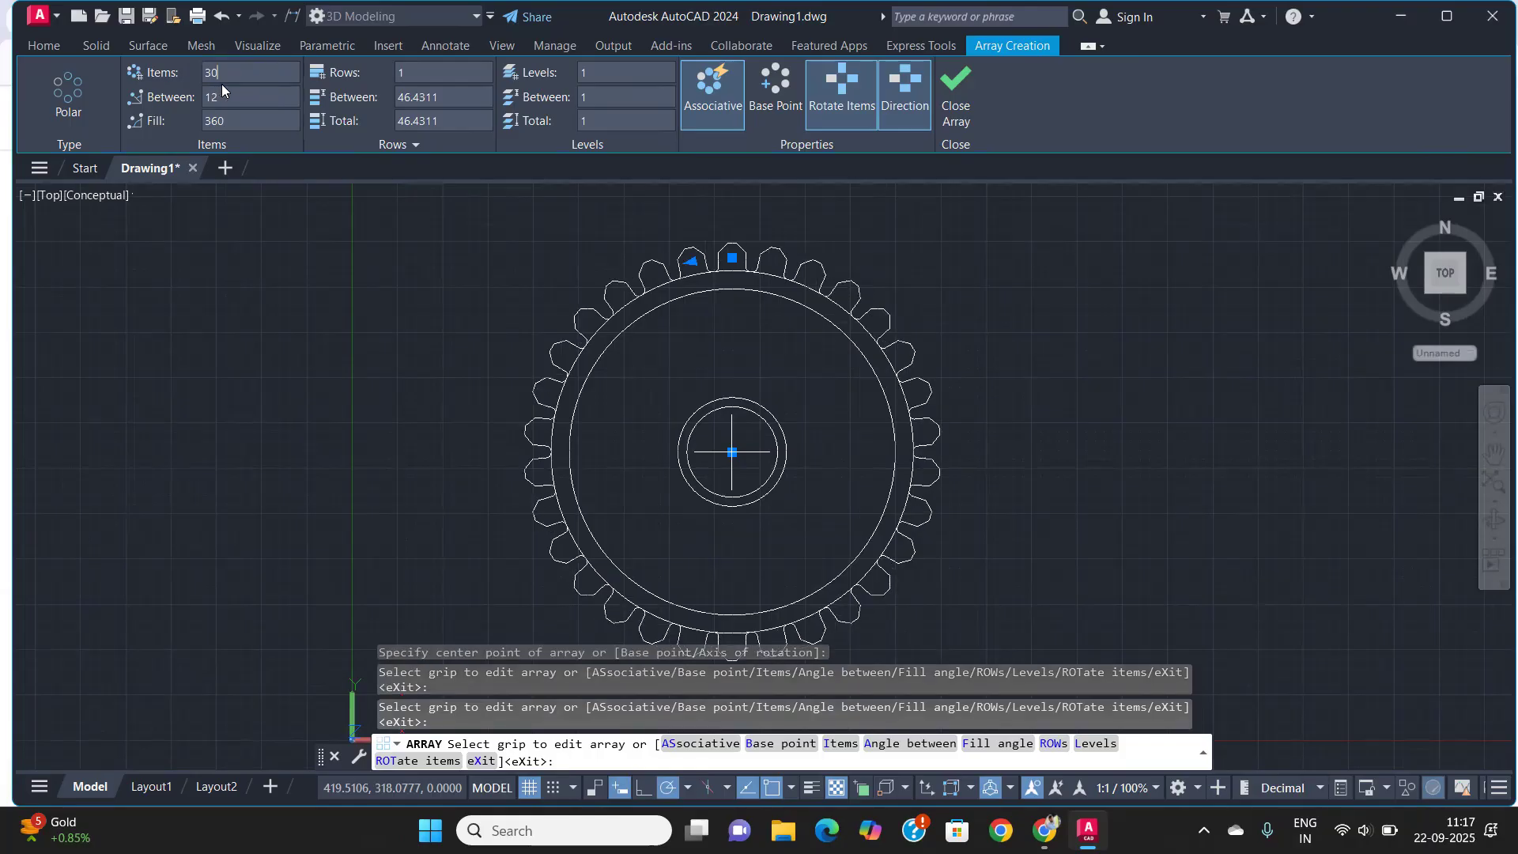
pyautogui.moveTo(225, 75); pyautogui.dragTo(183, 68)
pyautogui.press('Return')
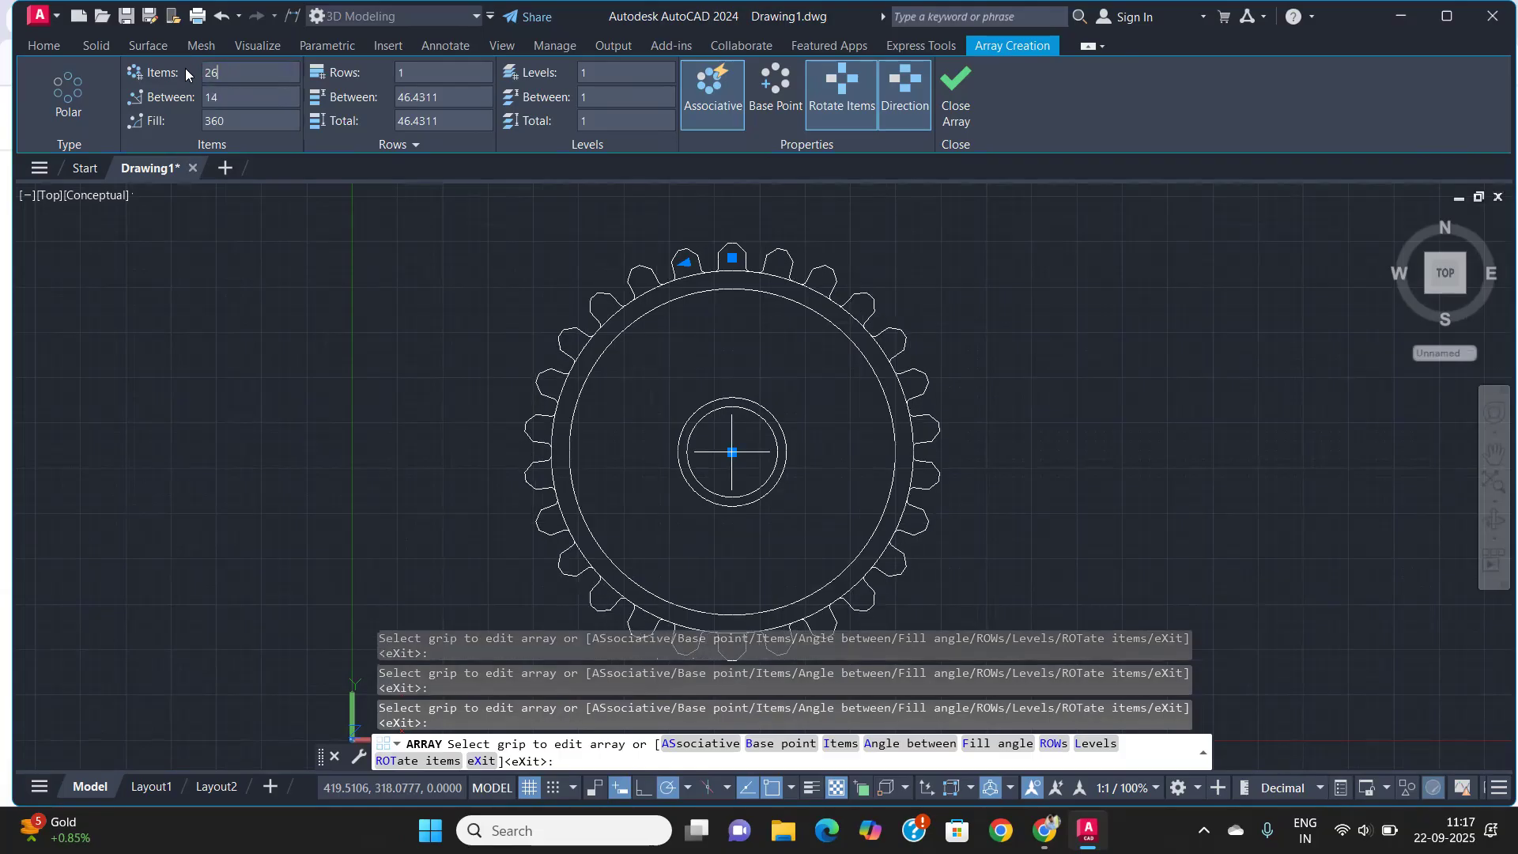
# Set the tooth's polar array to 24 items and finish the array
pyautogui.scroll(2, 625, 297)
pyautogui.scroll(2, 626, 298)
pyautogui.scroll(-4, 626, 298)
pyautogui.scroll(5, 620, 293)
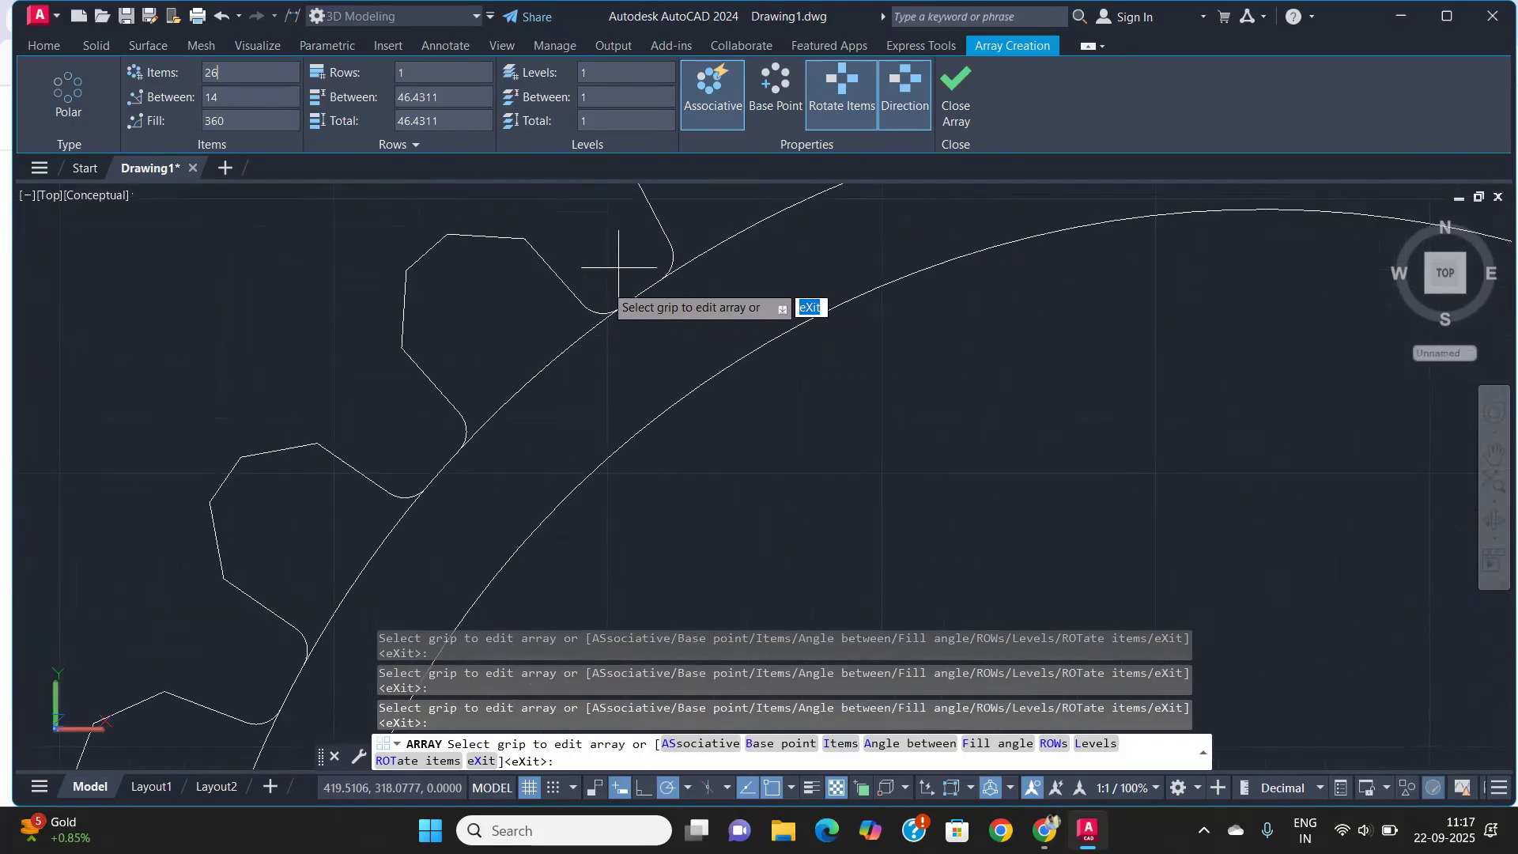
pyautogui.scroll(-5, 619, 267)
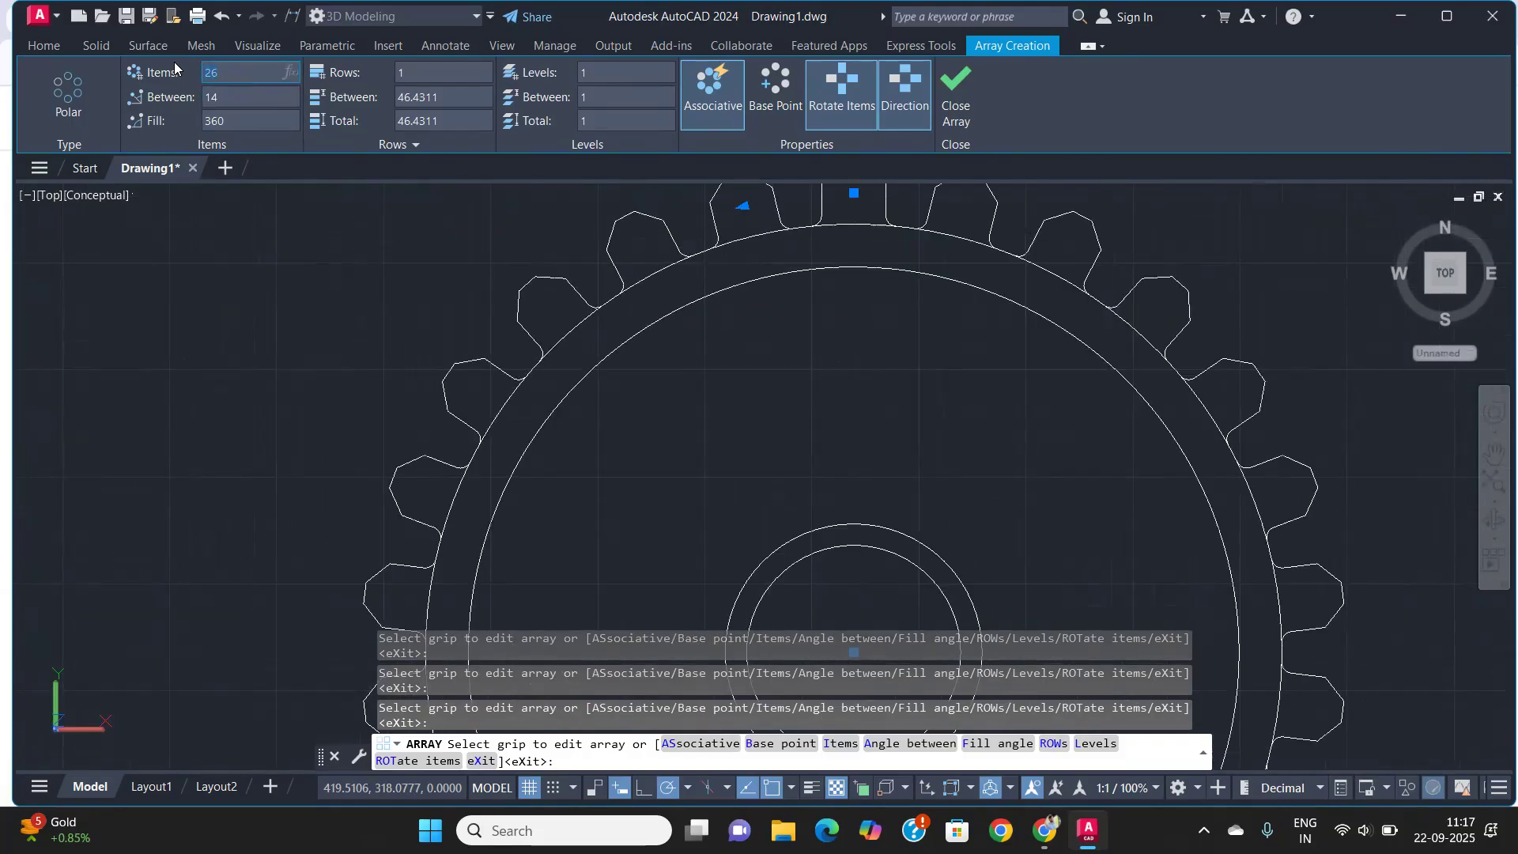
pyautogui.write('24')
pyautogui.press('Return')
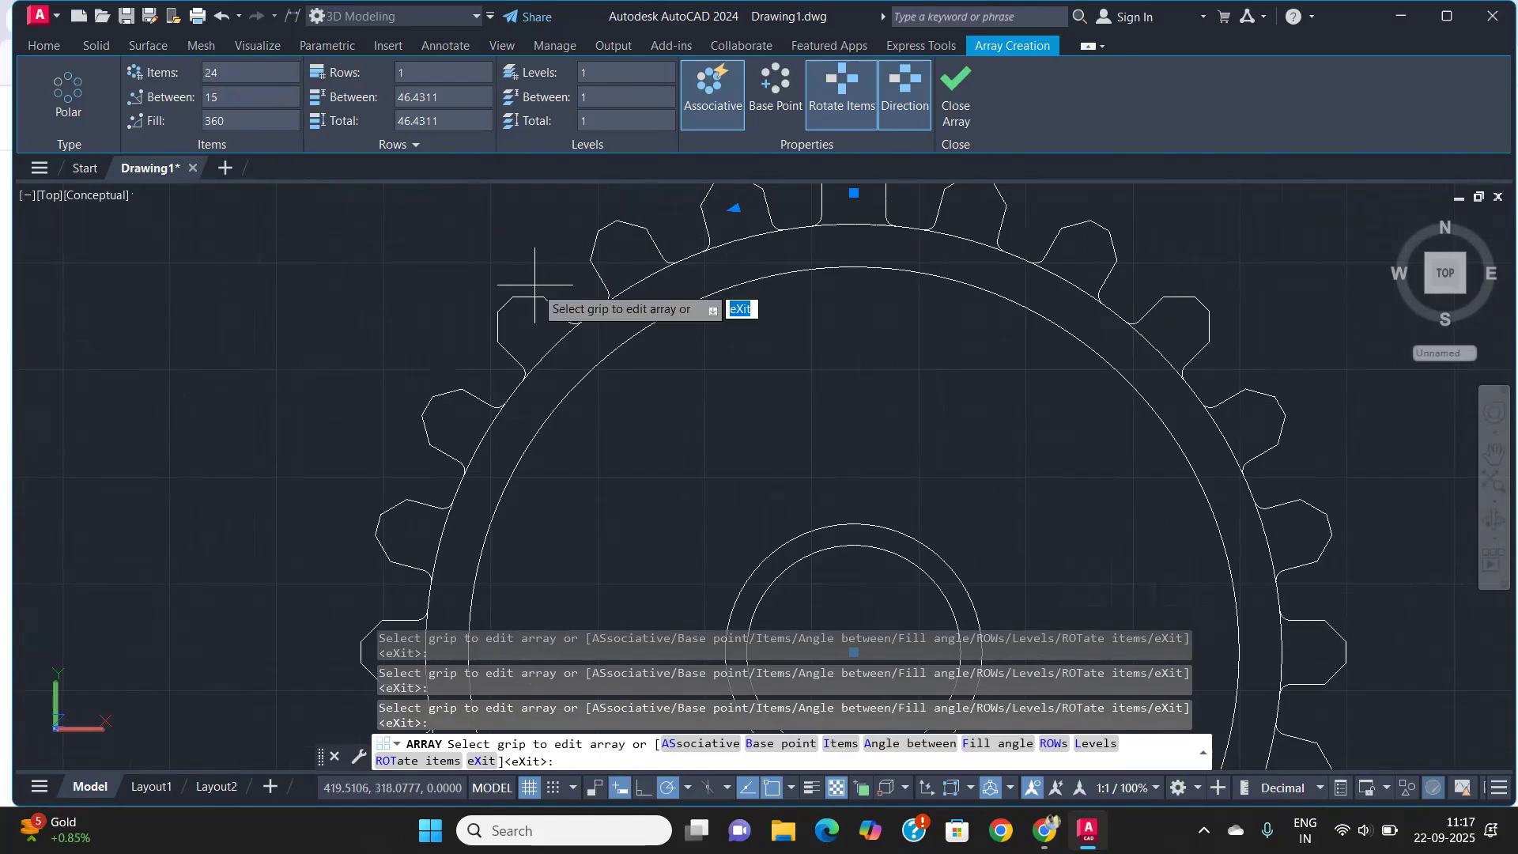
pyautogui.scroll(-4, 647, 358)
pyautogui.moveTo(643, 356); pyautogui.dragTo(762, 348, button='middle')
pyautogui.scroll(2, 872, 320)
pyautogui.scroll(-3, 830, 336)
pyautogui.press('F12')
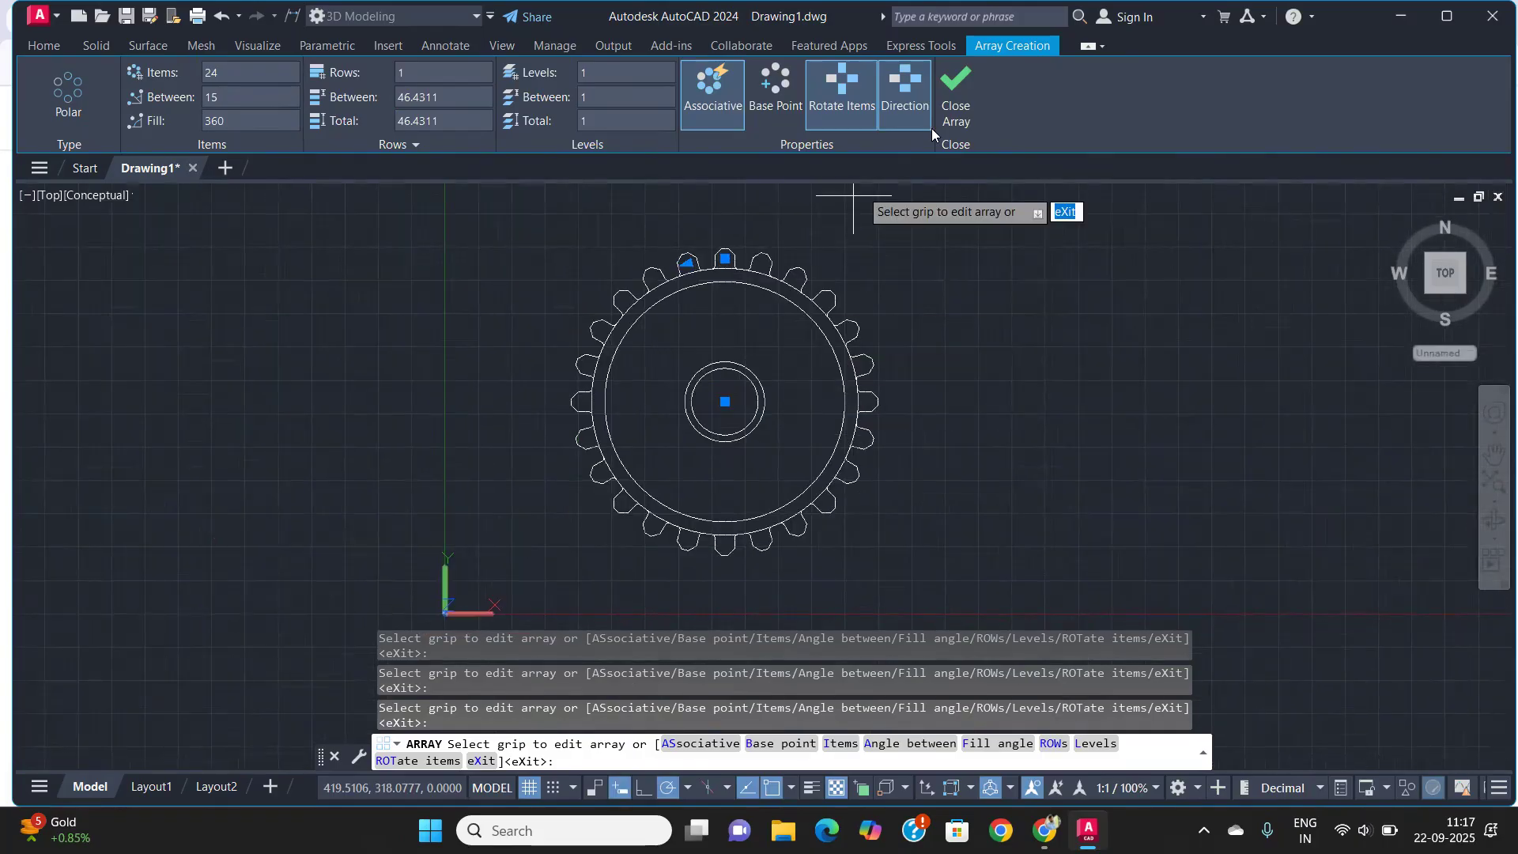
pyautogui.click(966, 82)
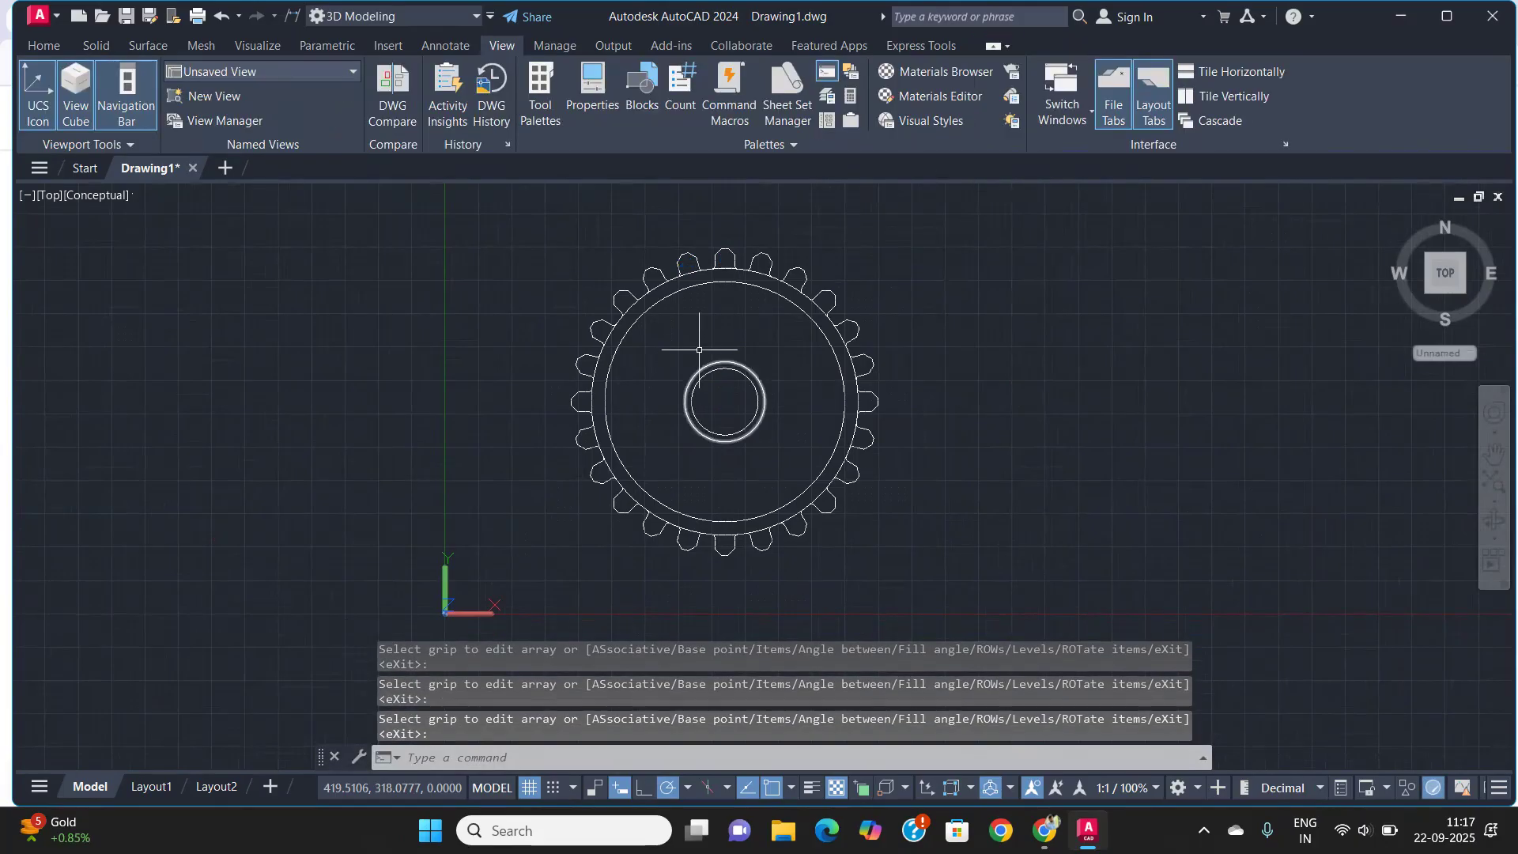
# Show the gear profile in the SW Isometric view and turn off the grid
pyautogui.scroll(-2, 694, 339)
pyautogui.scroll(2, 662, 403)
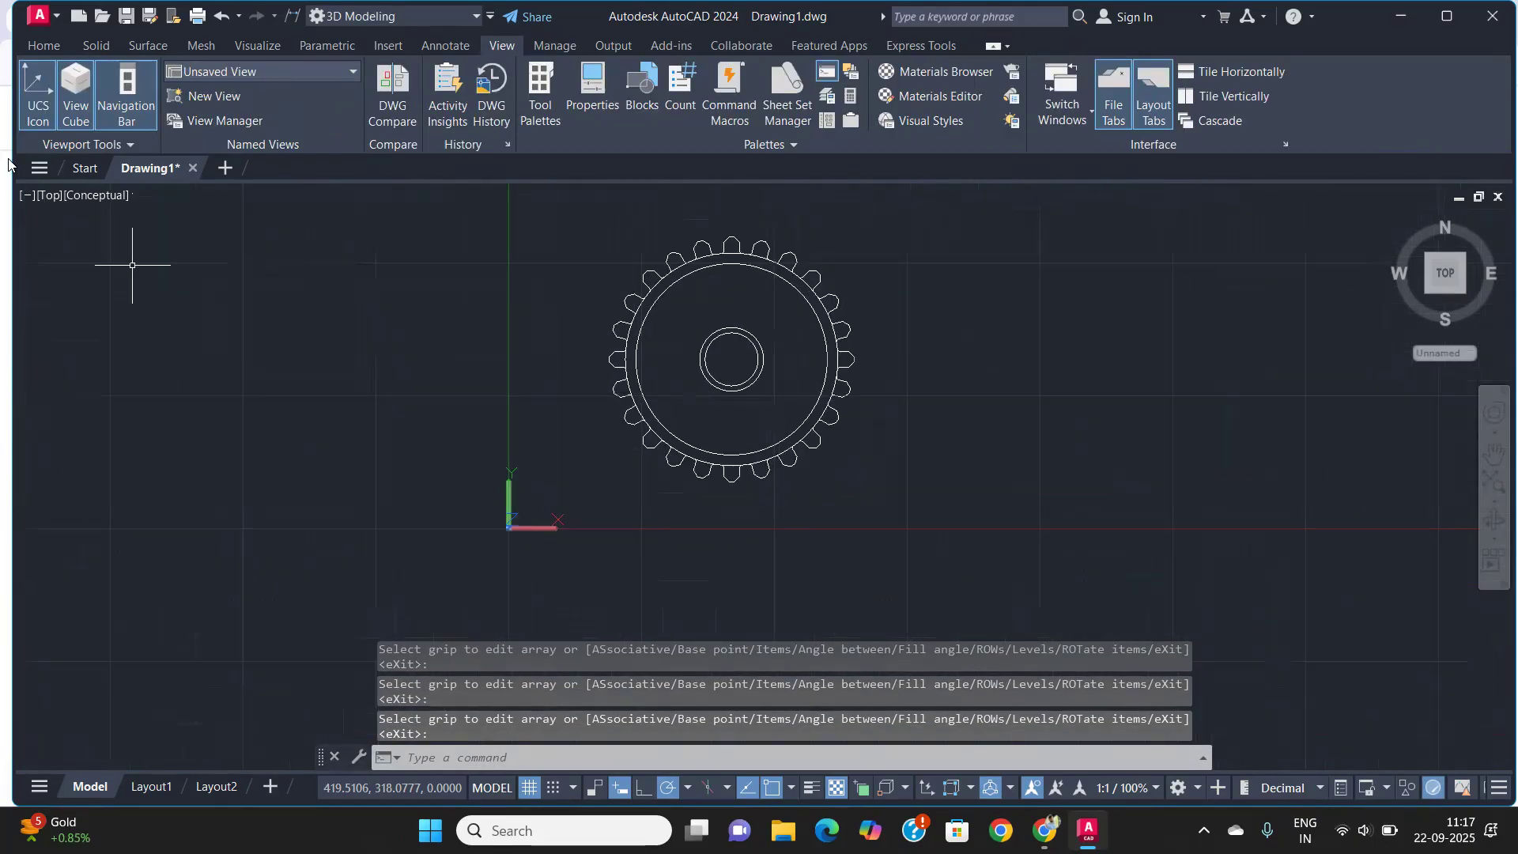
pyautogui.click(50, 194)
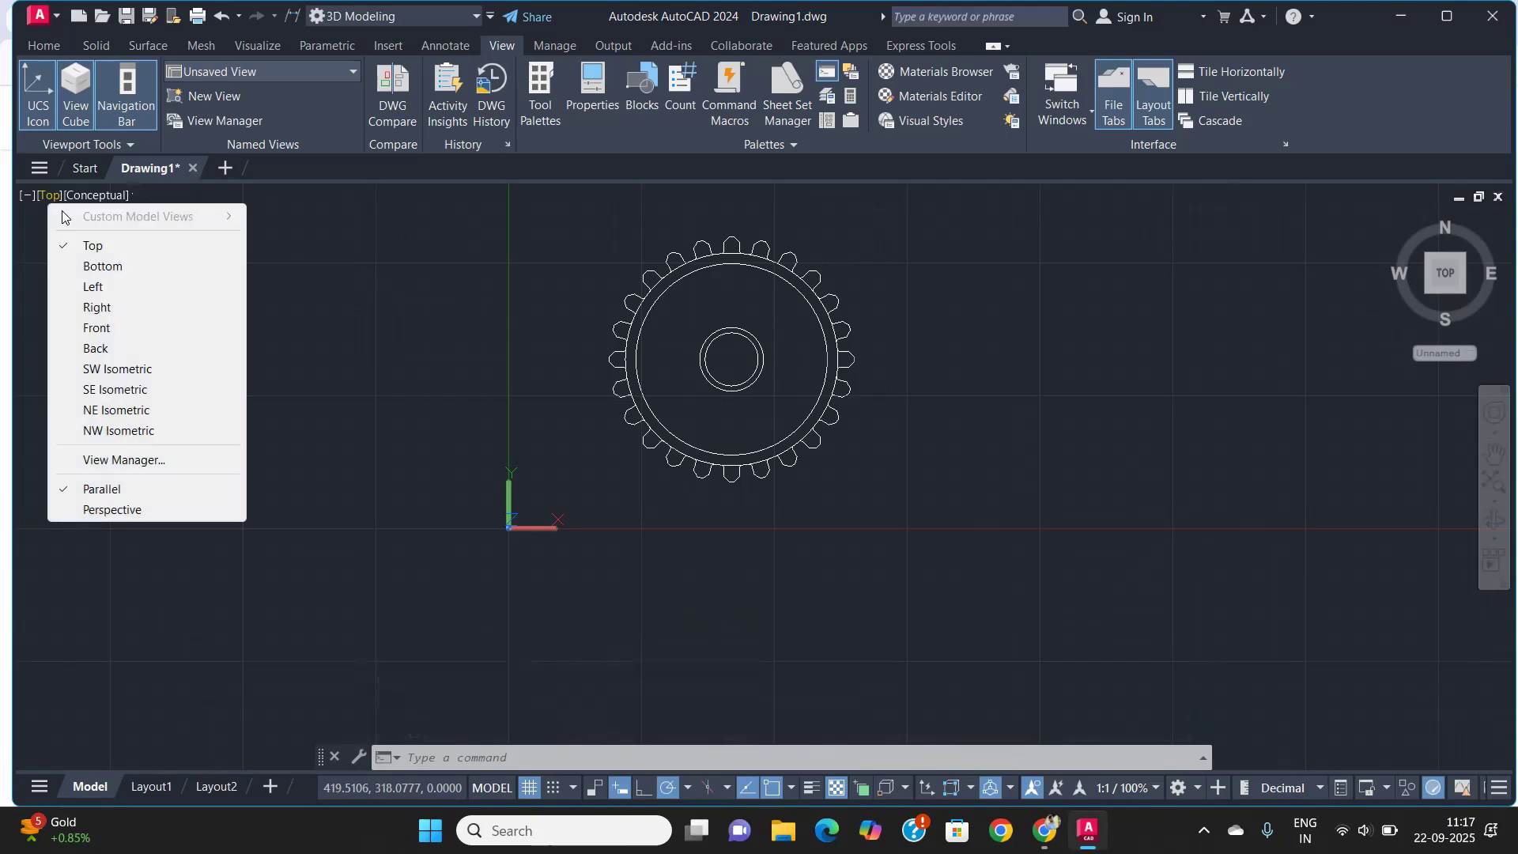
pyautogui.click(126, 370)
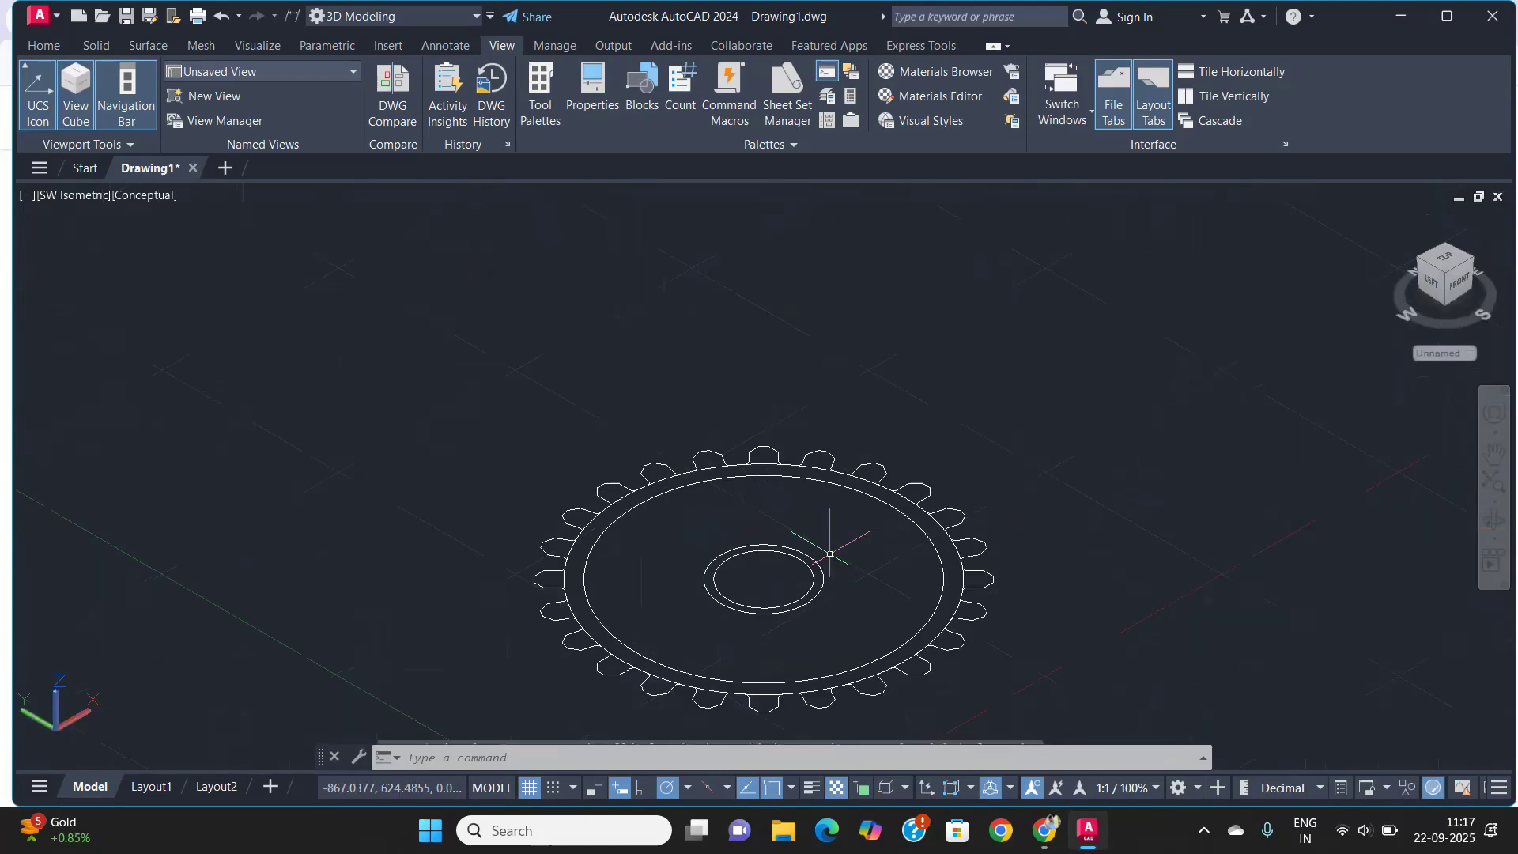
pyautogui.moveTo(816, 547); pyautogui.dragTo(746, 508, button='middle')
pyautogui.scroll(2, 746, 508)
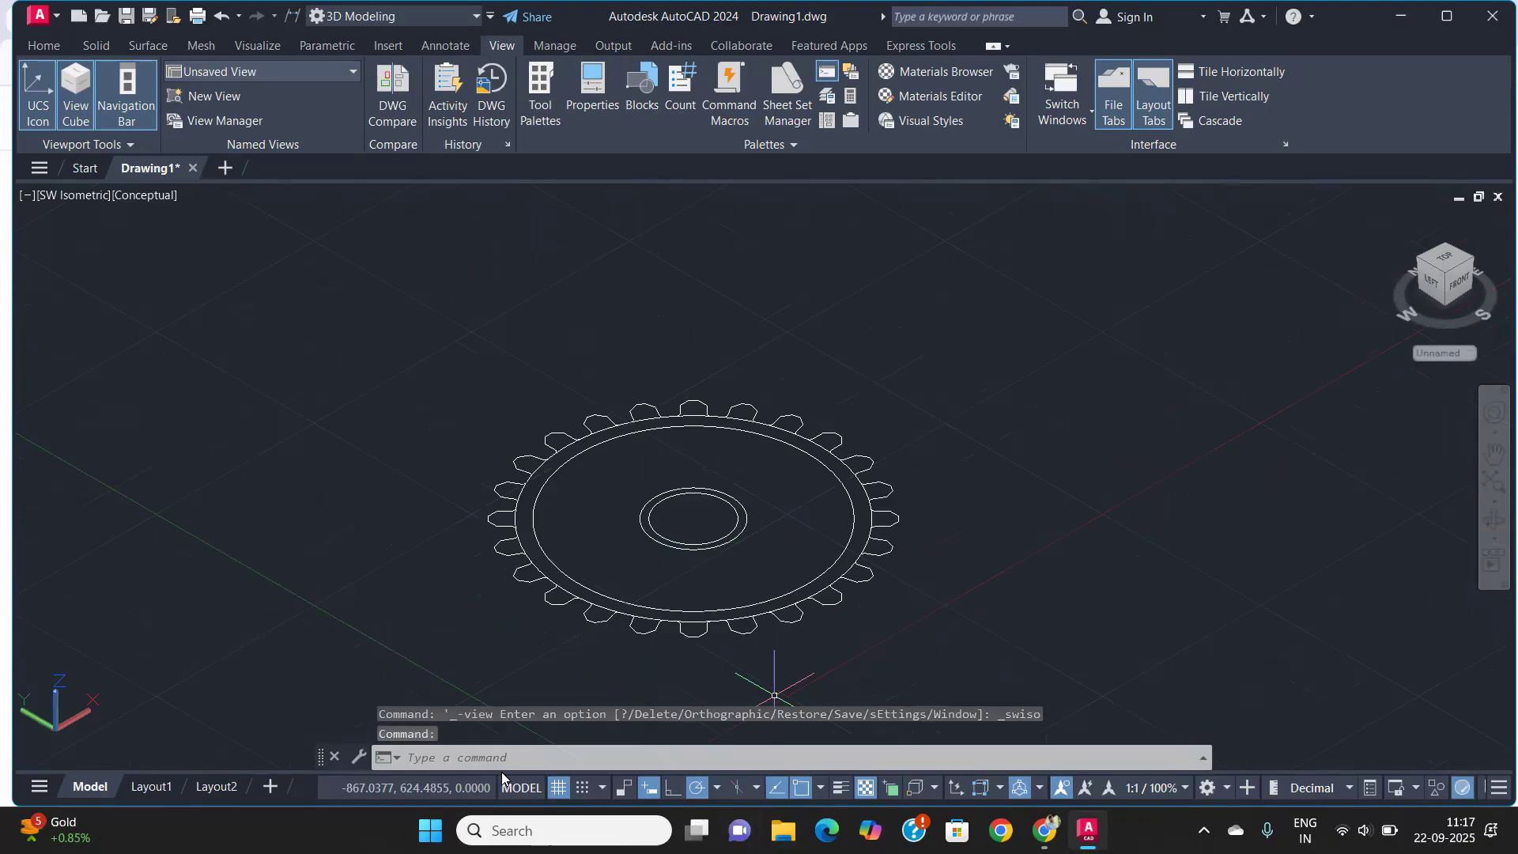
pyautogui.click(557, 791)
pyautogui.scroll(-2, 649, 606)
pyautogui.moveTo(649, 605); pyautogui.dragTo(576, 543, button='middle')
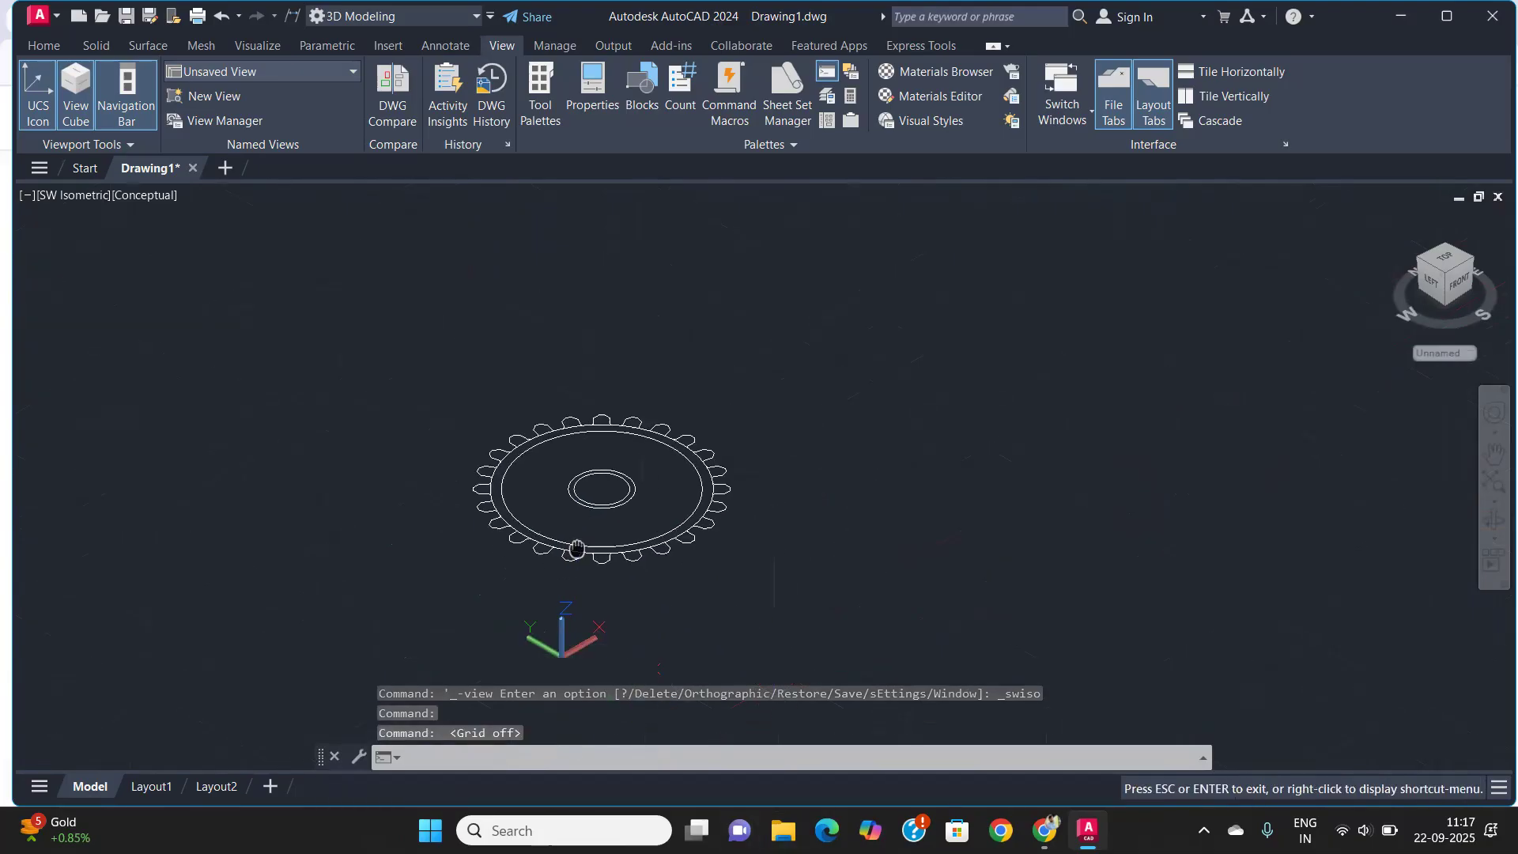
pyautogui.scroll(2, 574, 551)
pyautogui.scroll(2, 571, 557)
pyautogui.moveTo(495, 587); pyautogui.dragTo(502, 623, button='middle')
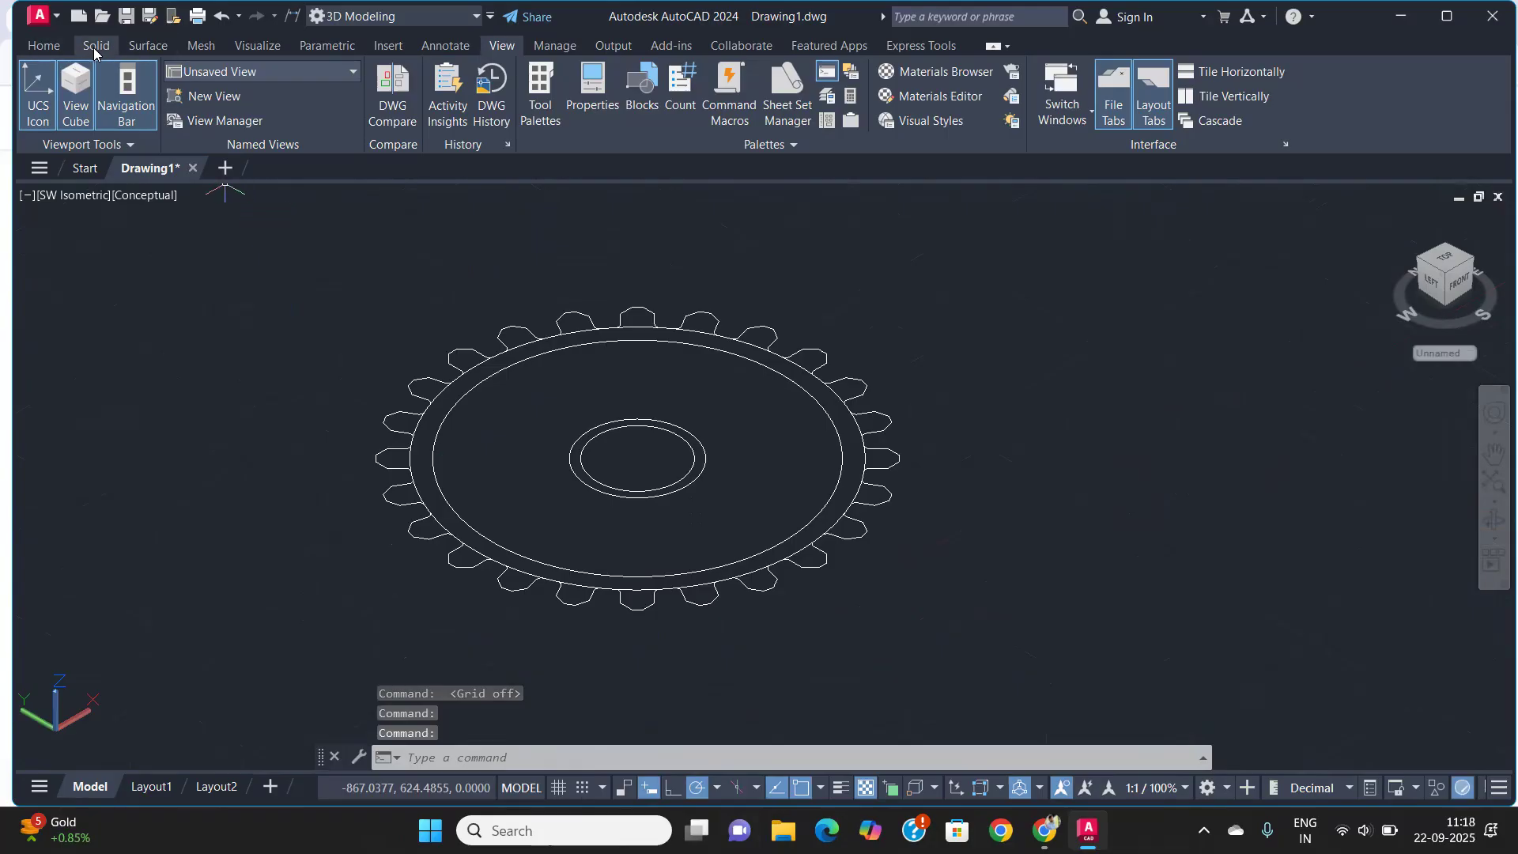
# Presspull the area between the radius-180 circle and the larger hub circle downward by 80
pyautogui.click(63, 48)
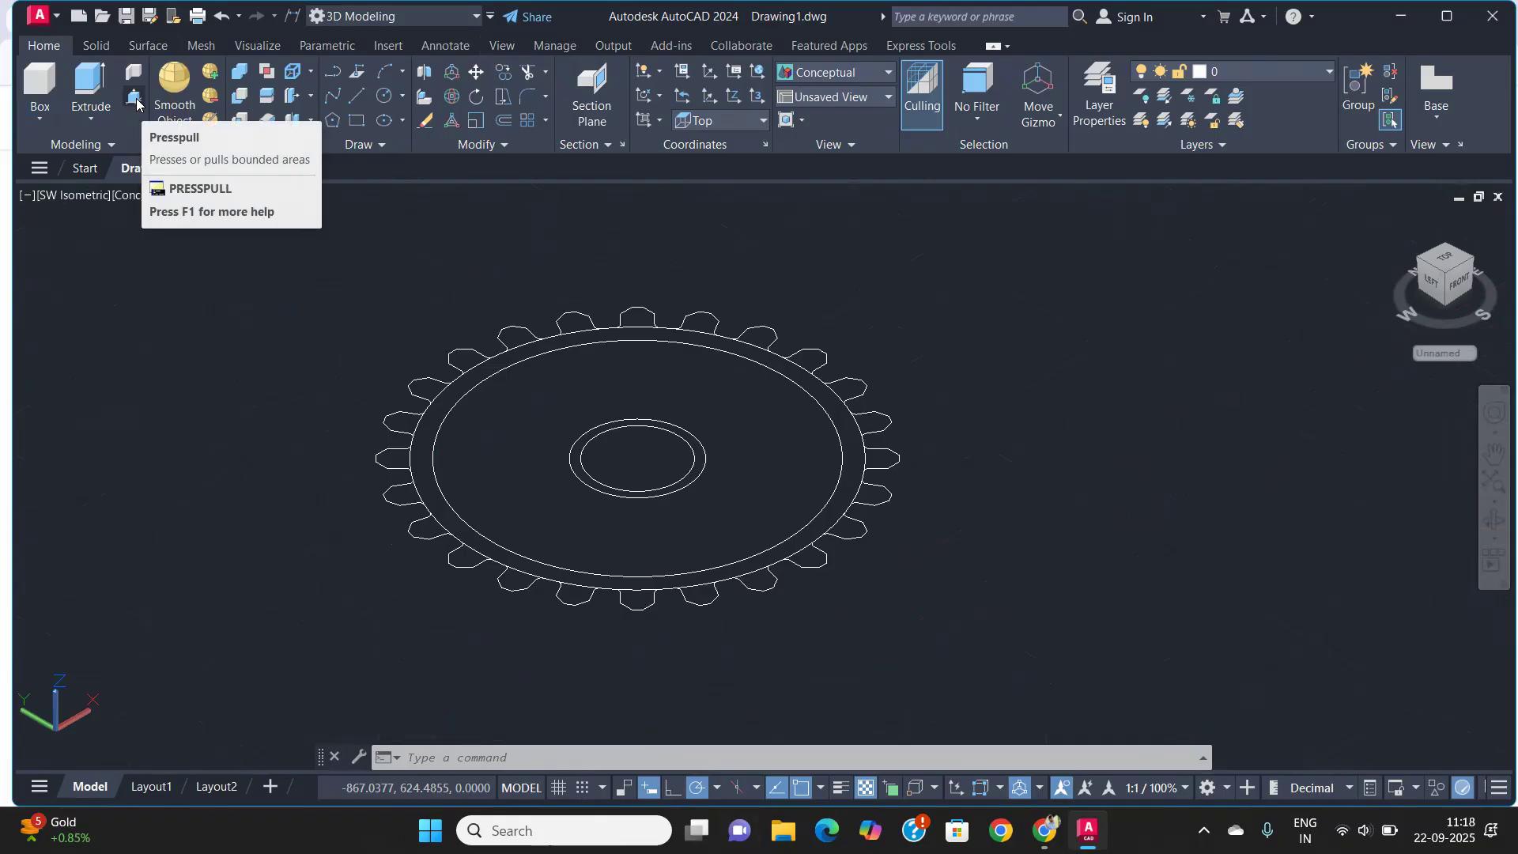
pyautogui.click(136, 100)
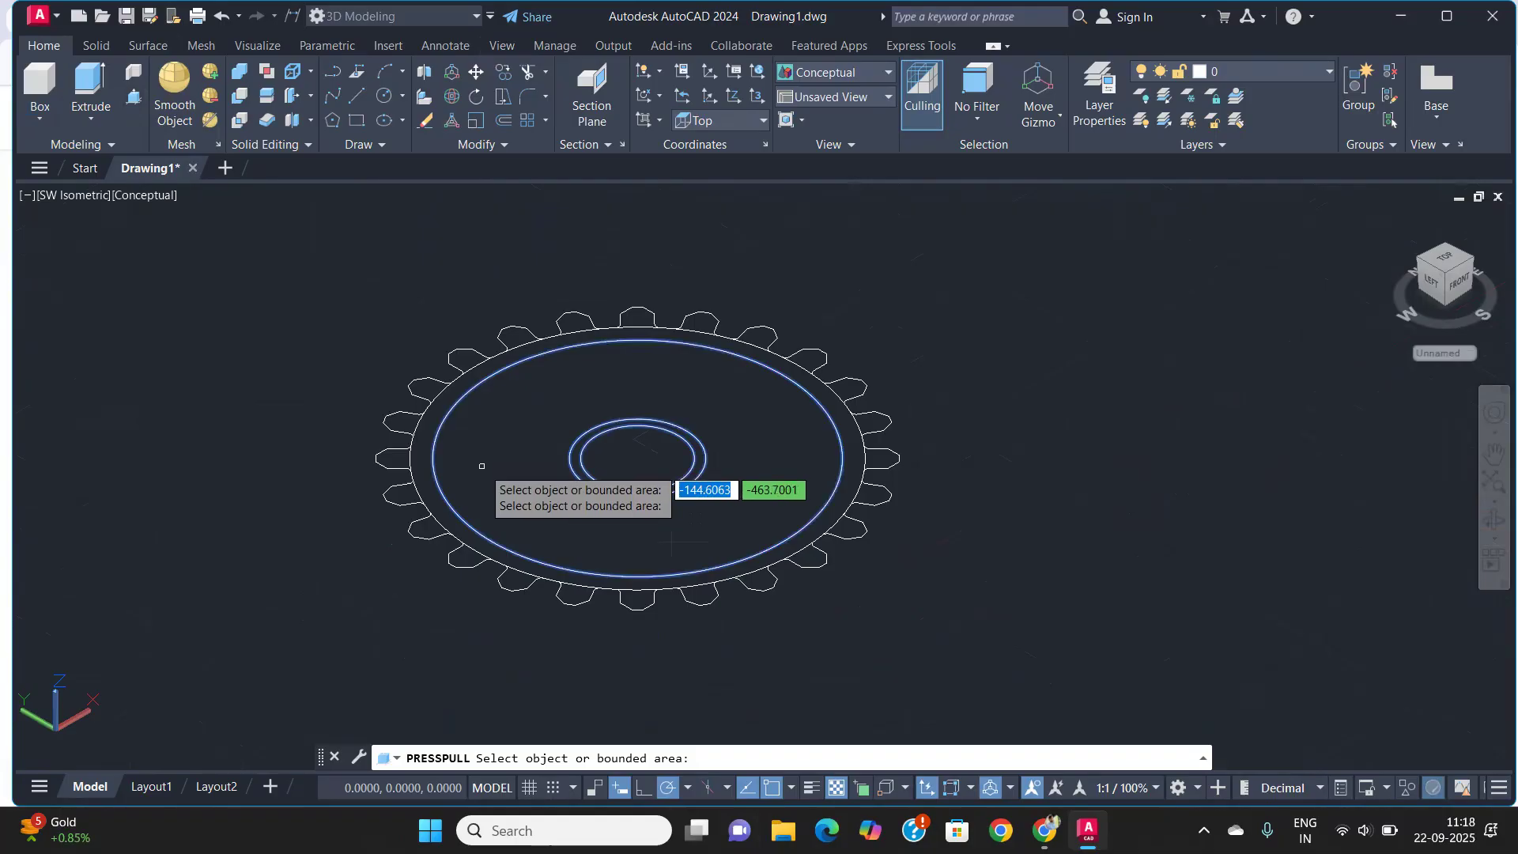
pyautogui.click(481, 466)
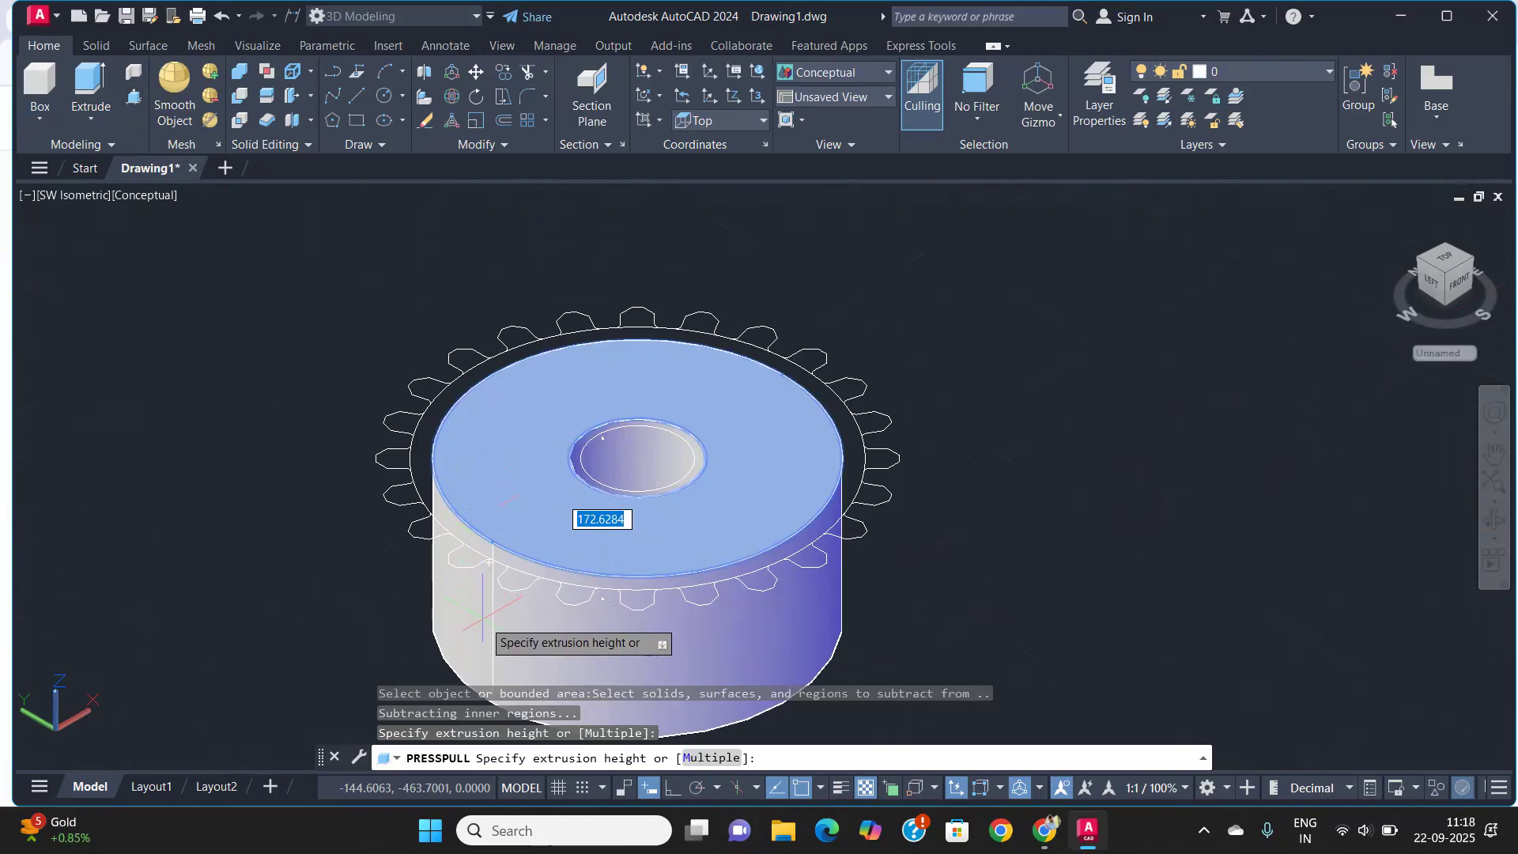
pyautogui.write('80')
pyautogui.press('Return')
# Presspull the narrow ring between the two central hub circles downward by 100
pyautogui.scroll(2, 564, 467)
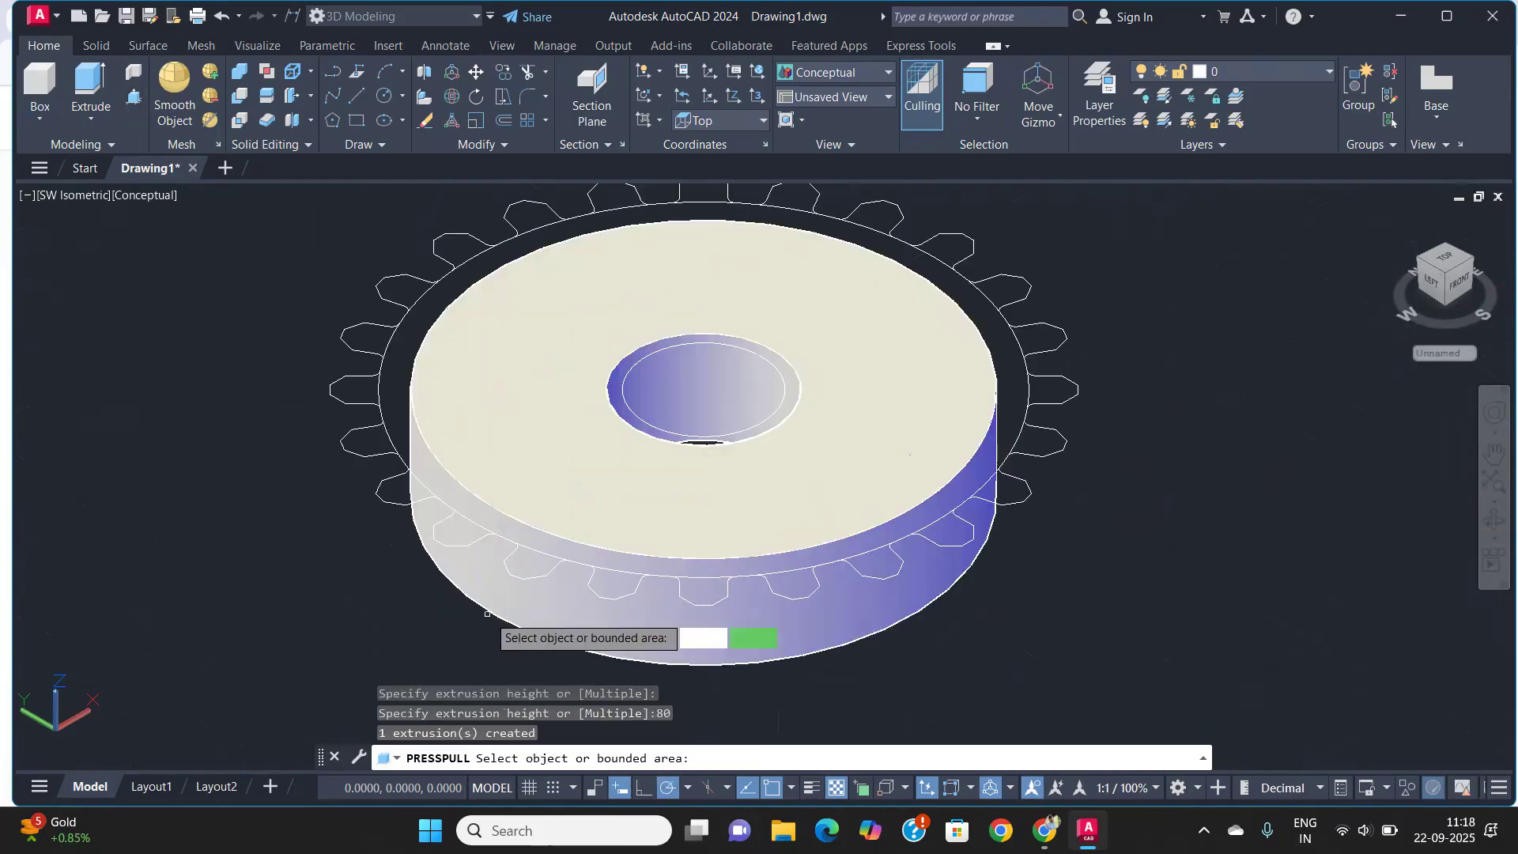
pyautogui.click(619, 385)
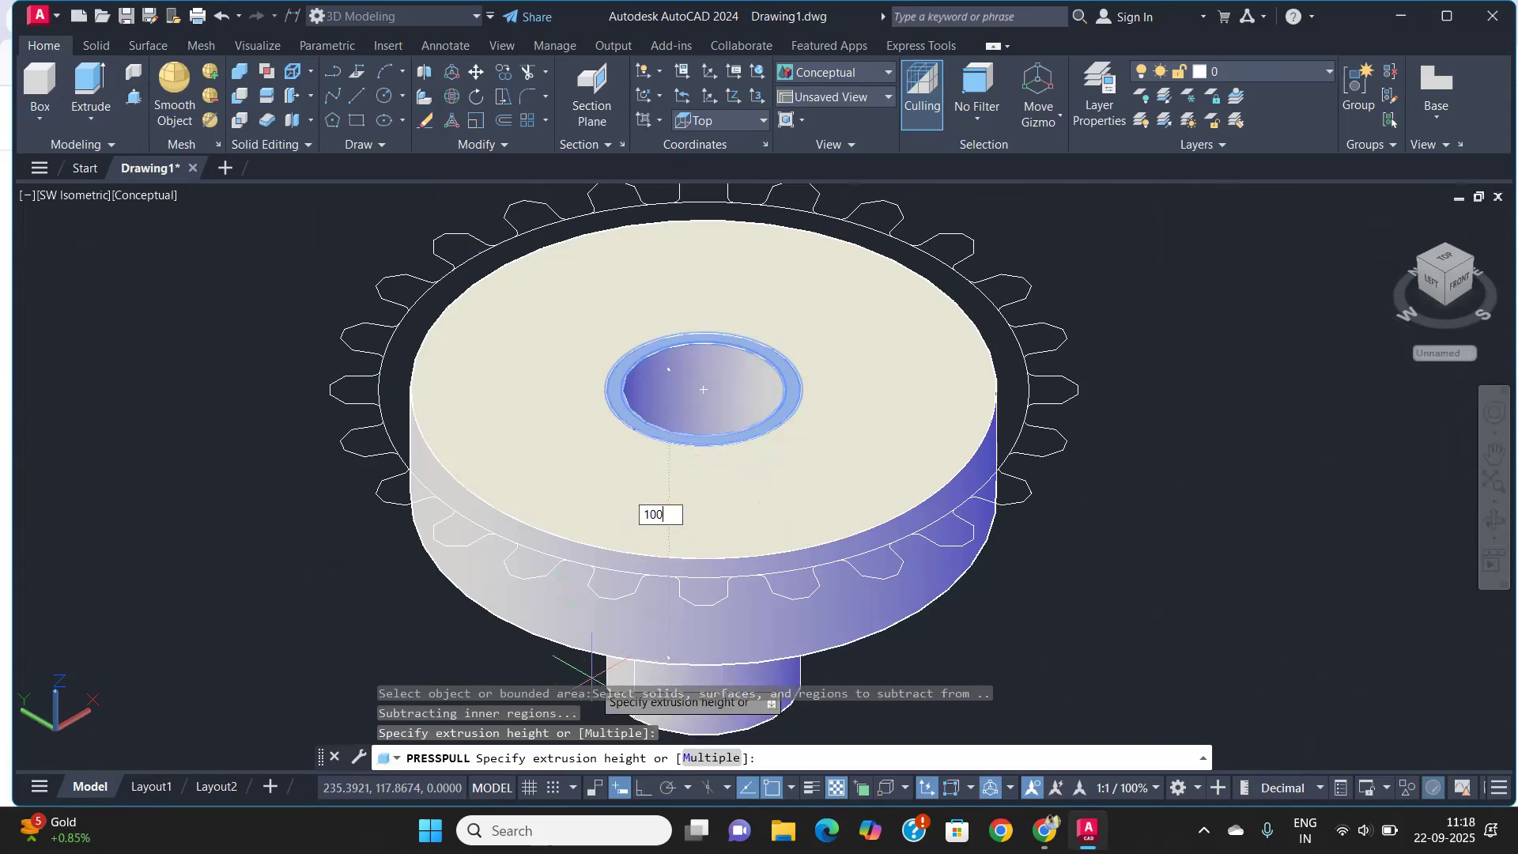
pyautogui.press('Return')
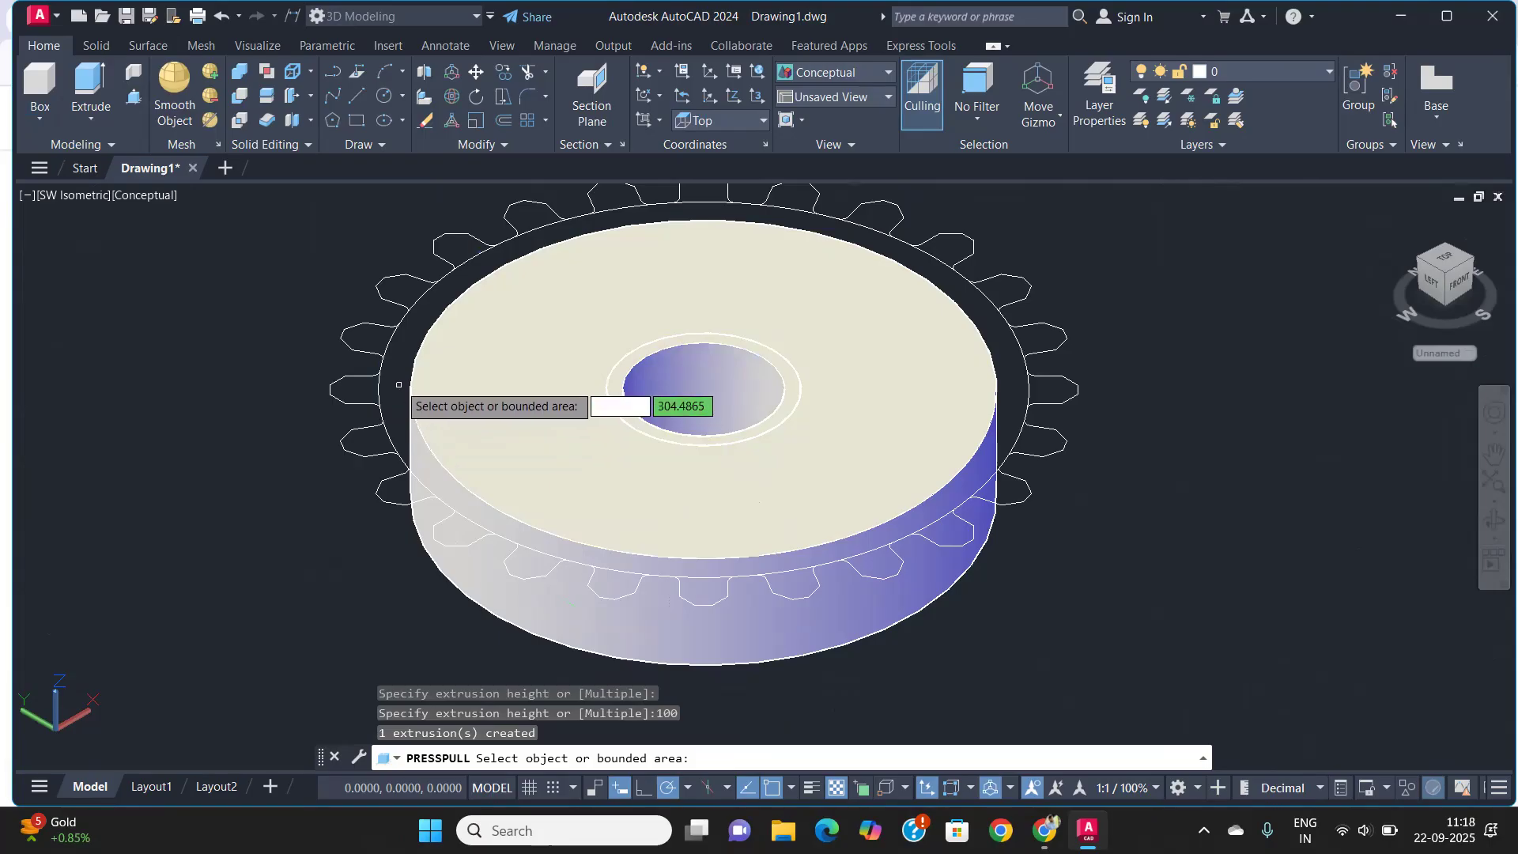
# Presspull the outer ring between the radius-180 circle and the tooth root circle downward by 100
pyautogui.click(395, 385)
pyautogui.write('1')
pyautogui.press('Return')
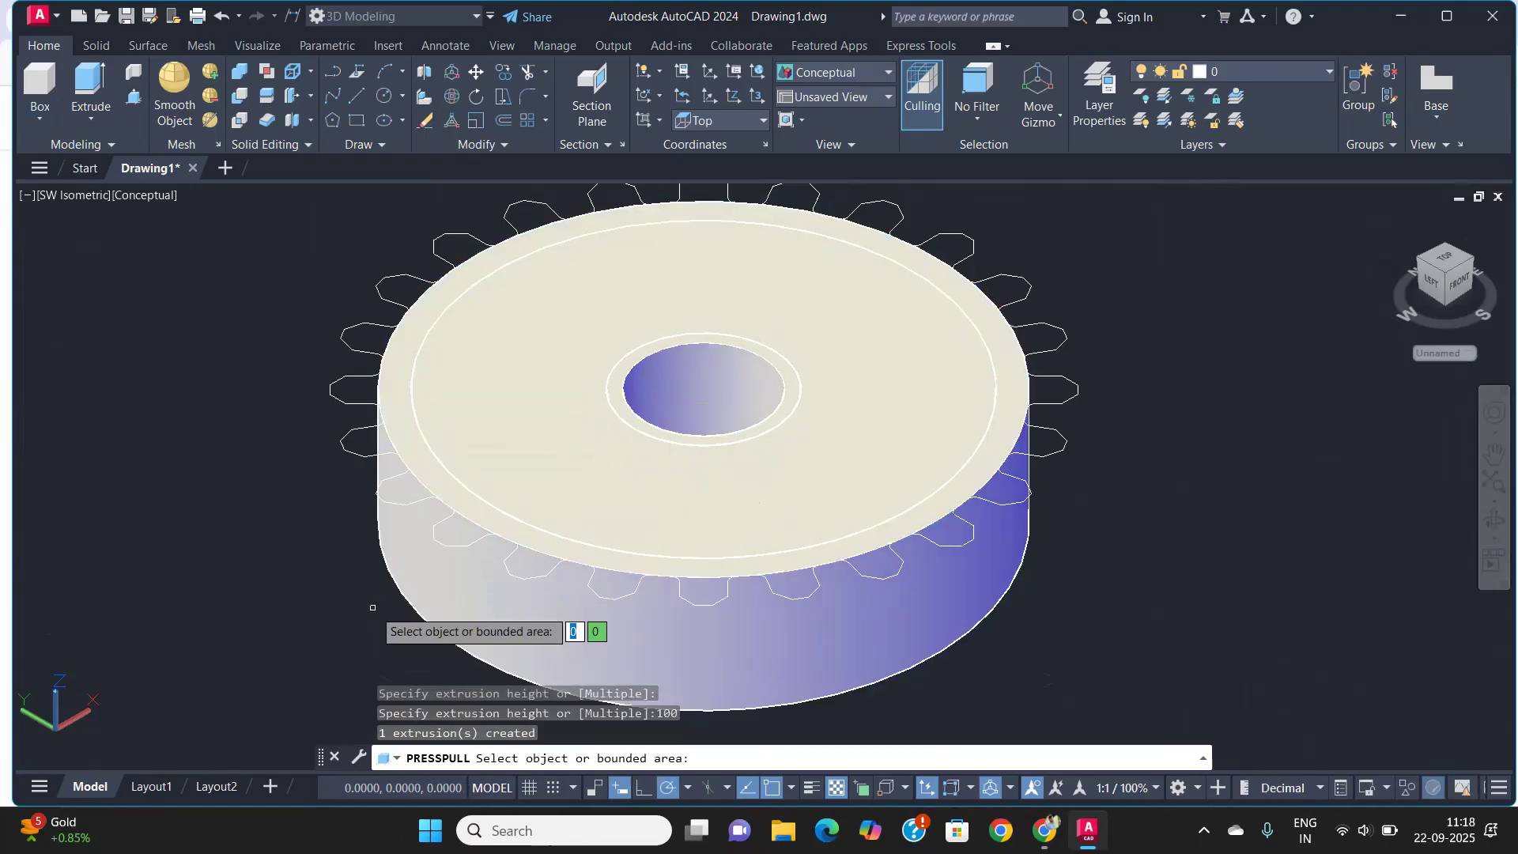
pyautogui.press('Return')
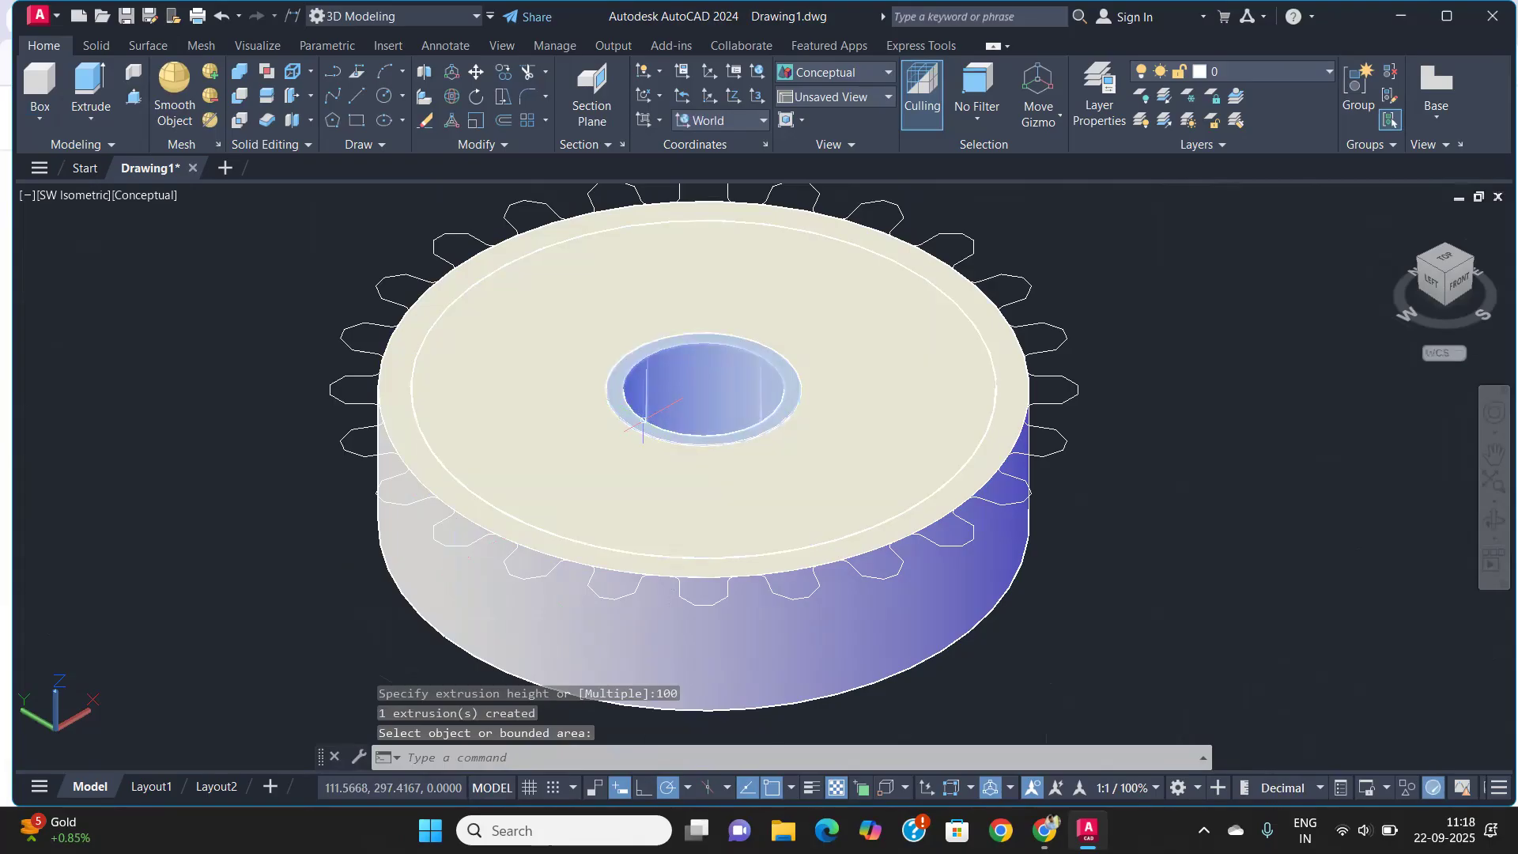
# Examine the extruded rim and hub and the flat tooth outlines around them up close
pyautogui.scroll(2, 641, 333)
pyautogui.scroll(-3, 641, 334)
pyautogui.moveTo(640, 329); pyautogui.dragTo(596, 414, button='middle')
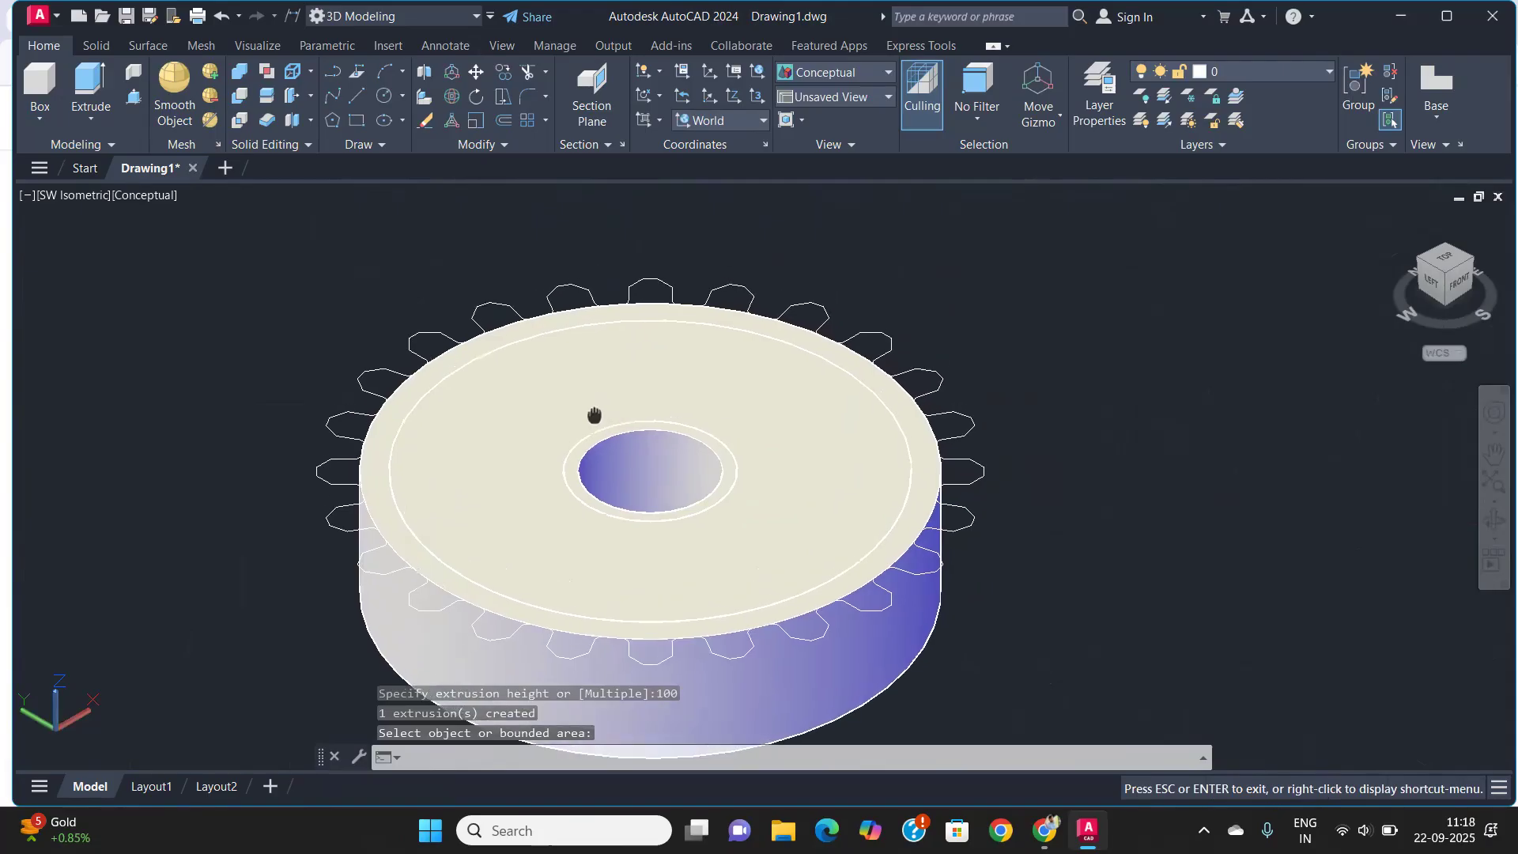
pyautogui.scroll(2, 597, 413)
pyautogui.scroll(-2, 684, 530)
pyautogui.moveTo(682, 529); pyautogui.dragTo(707, 487, button='middle')
pyautogui.scroll(6, 681, 346)
pyautogui.moveTo(682, 347); pyautogui.dragTo(663, 457, button='middle')
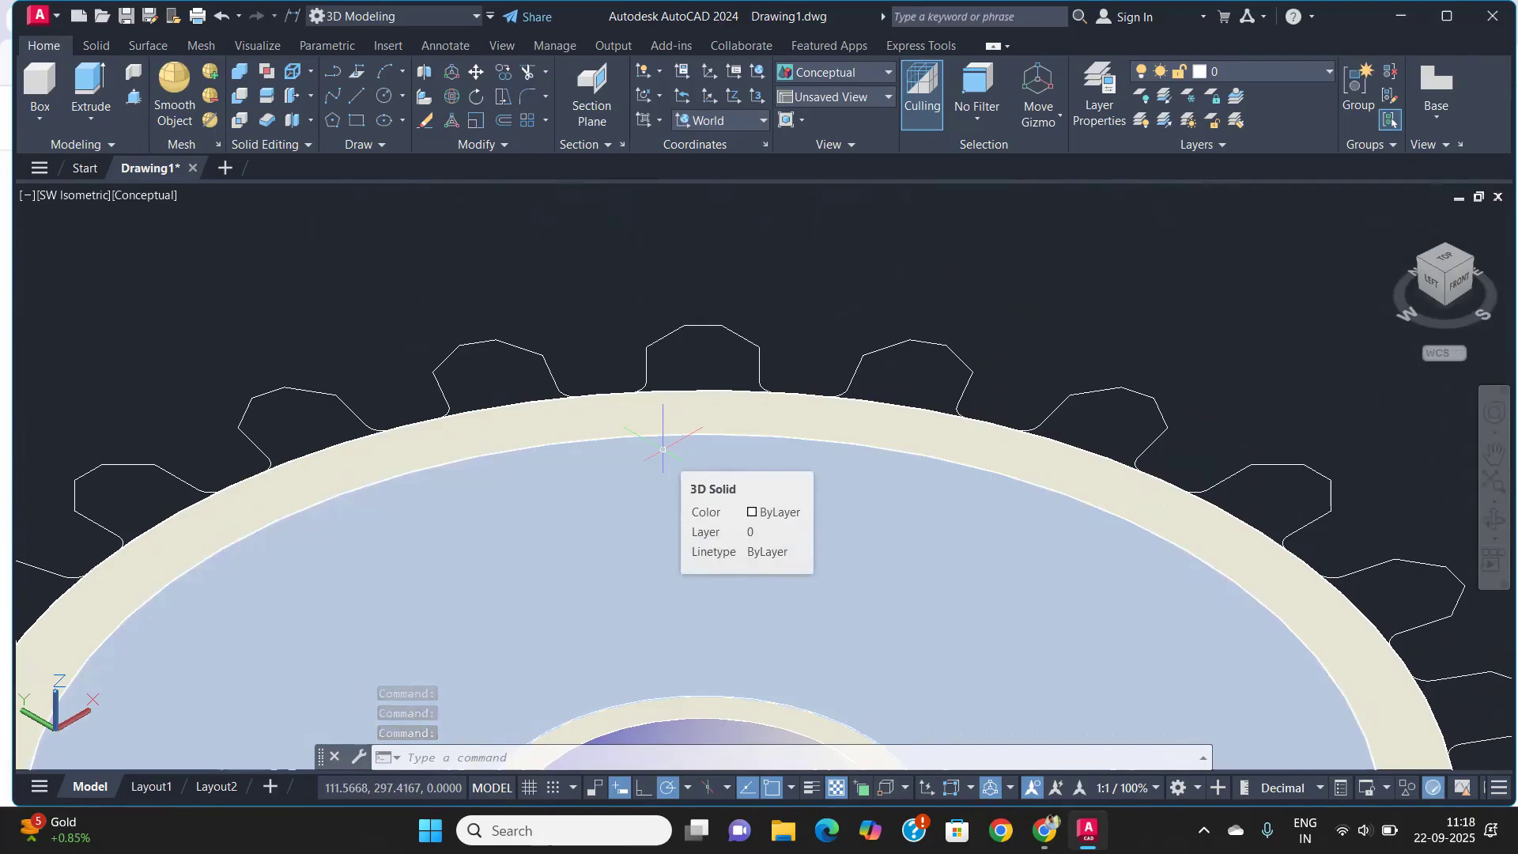
# Presspull one tooth outline on the gear's rim downward by 80
pyautogui.click(133, 96)
pyautogui.scroll(-3, 732, 342)
pyautogui.keyDown('shift'); pyautogui.moveTo(656, 512); pyautogui.dragTo(861, 190, button='middle'); pyautogui.keyUp('shift')
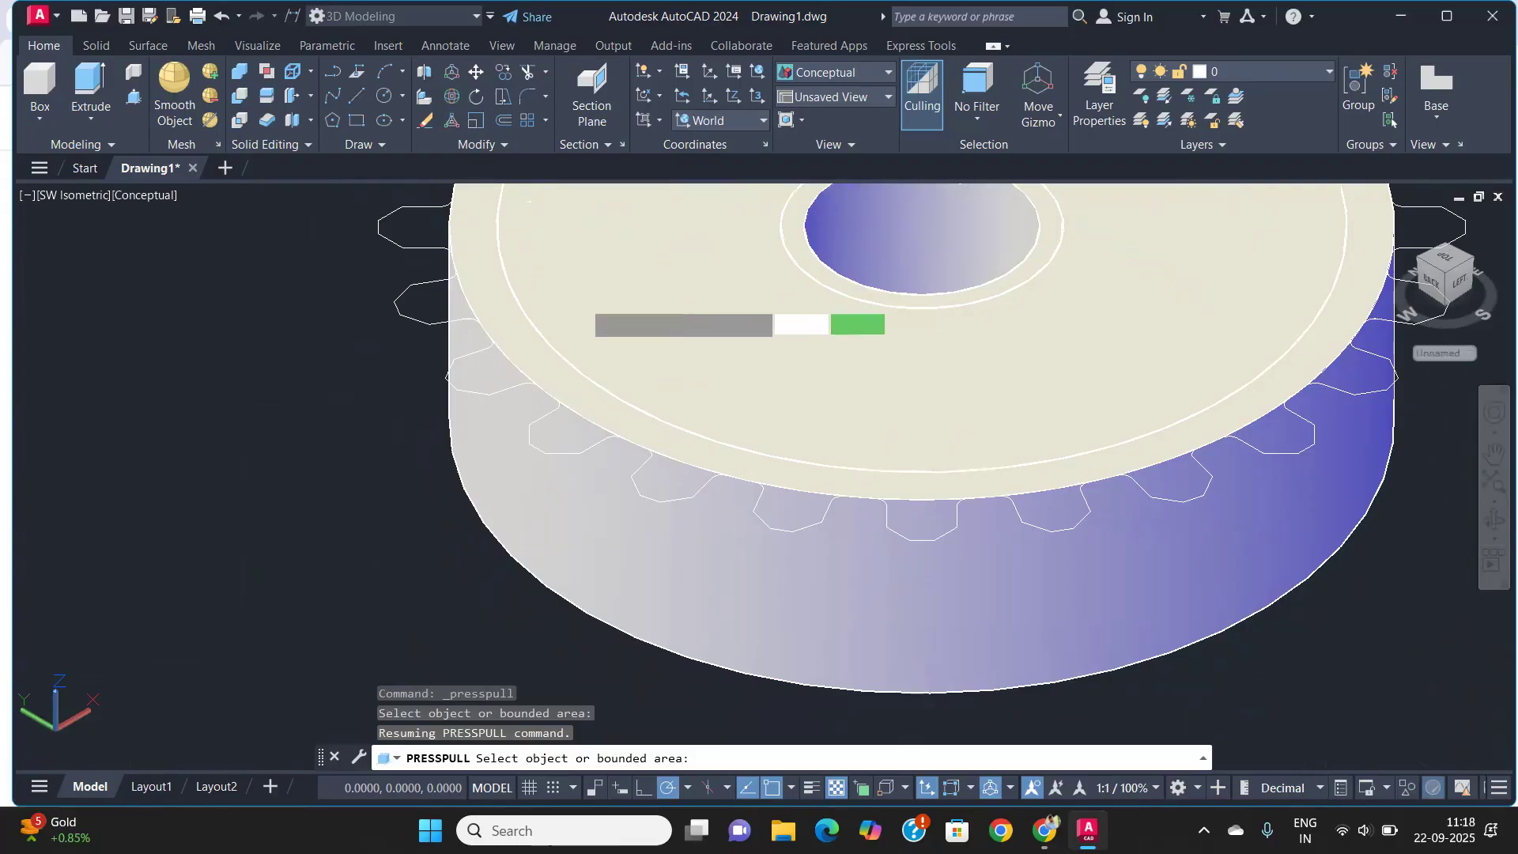
pyautogui.click(420, 298)
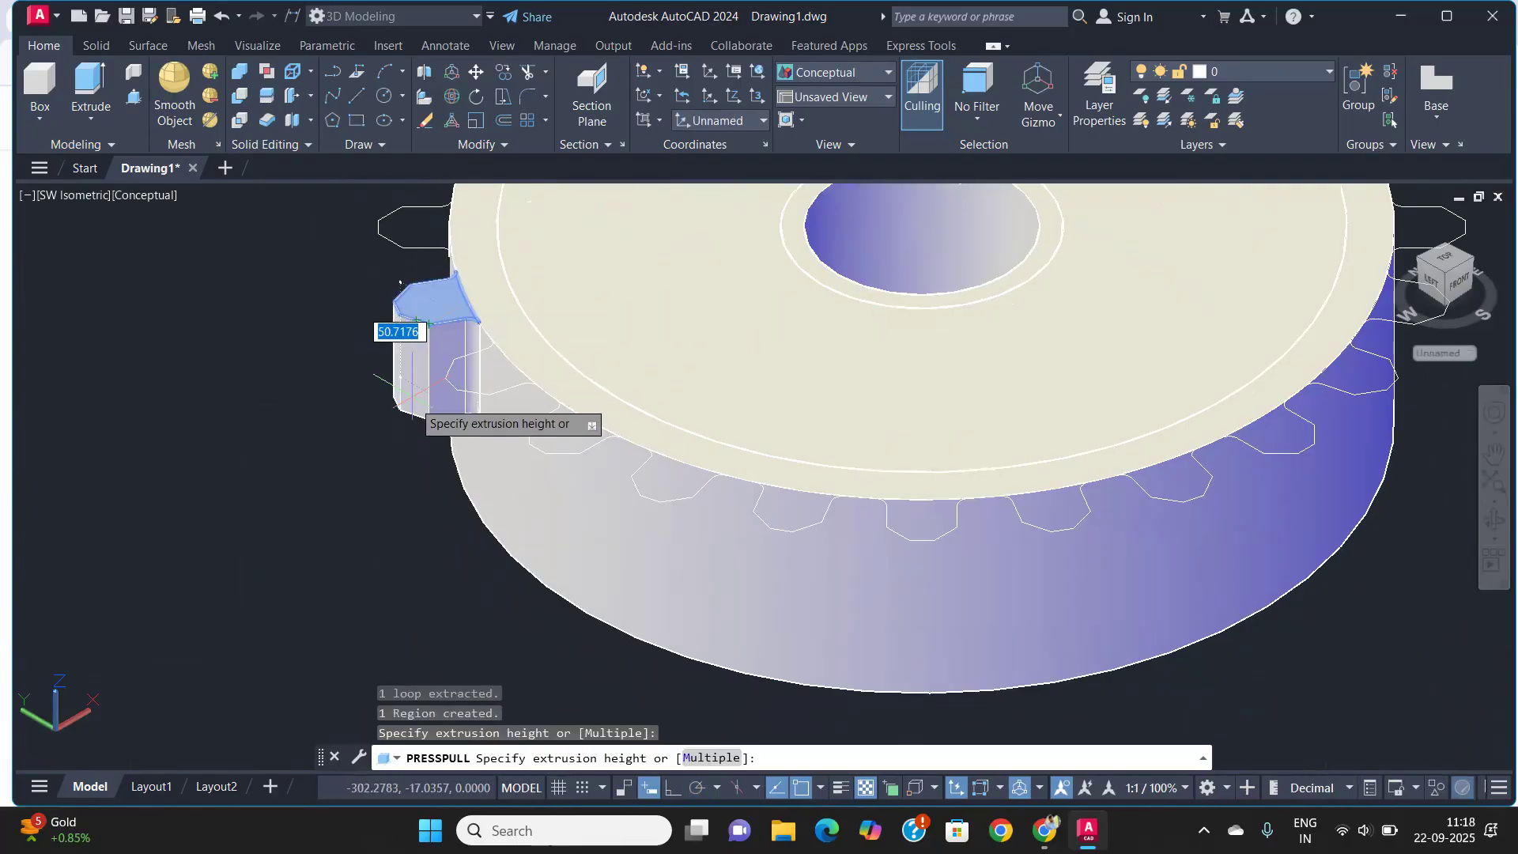
pyautogui.write('8')
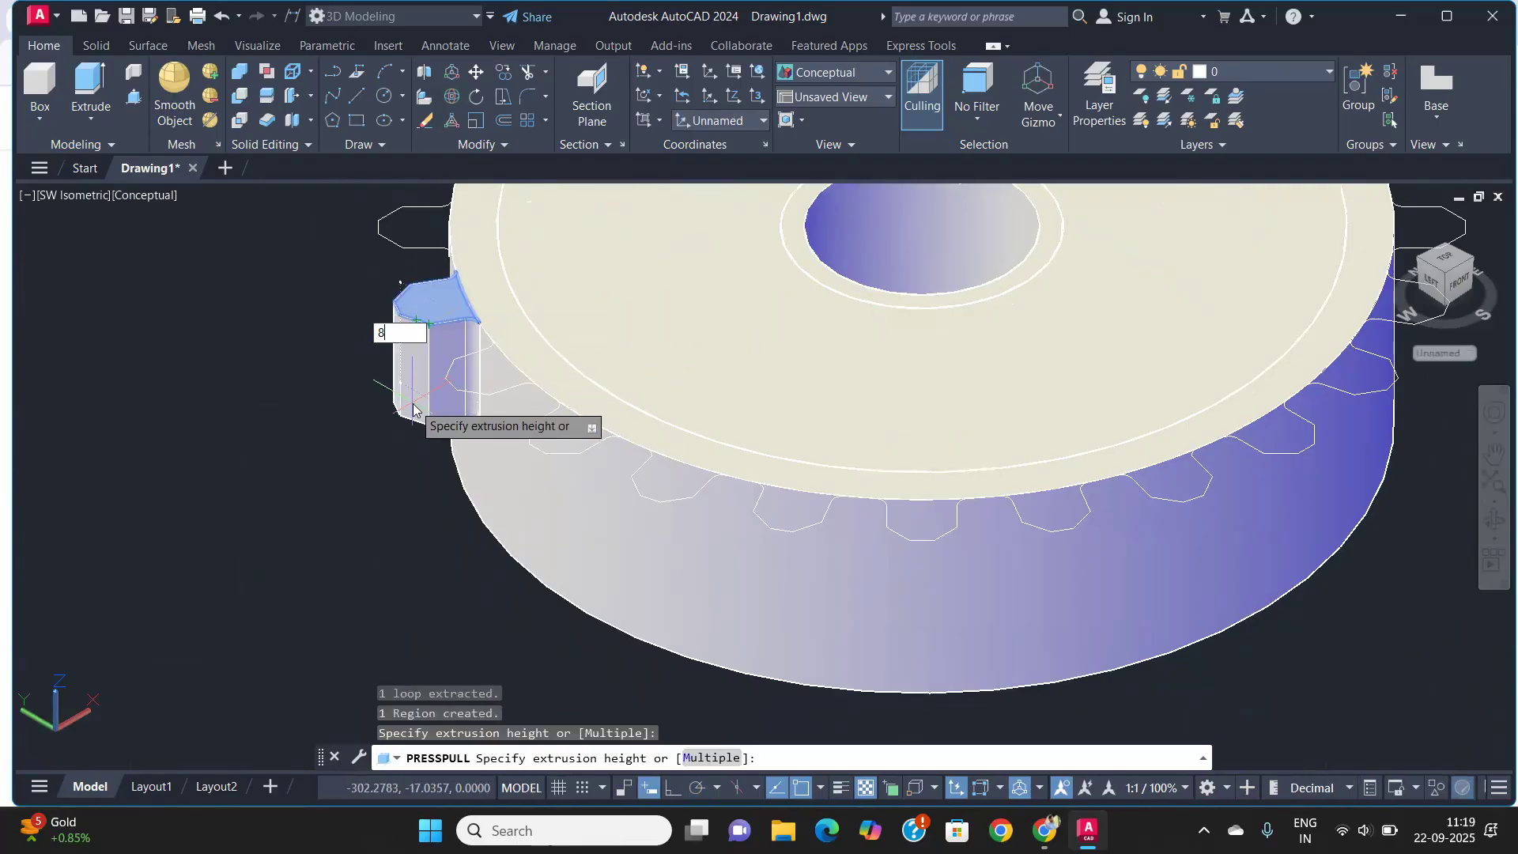
pyautogui.press('Return')
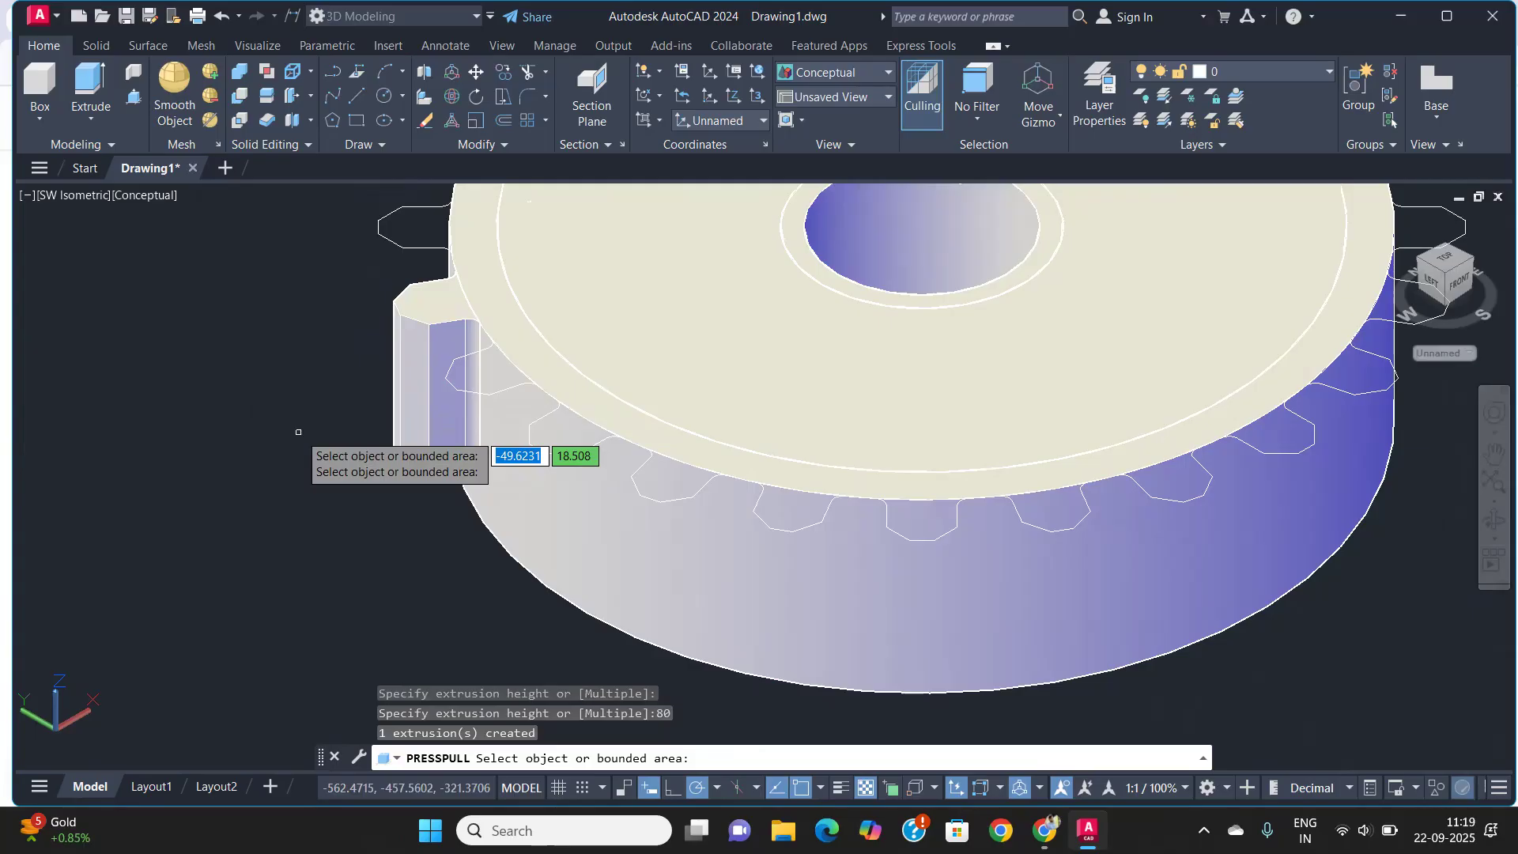
pyautogui.press('Return')
# Try to raise the disc between the rim and the hub along the Z axis and undo the move
pyautogui.moveTo(368, 419); pyautogui.dragTo(400, 532, button='middle')
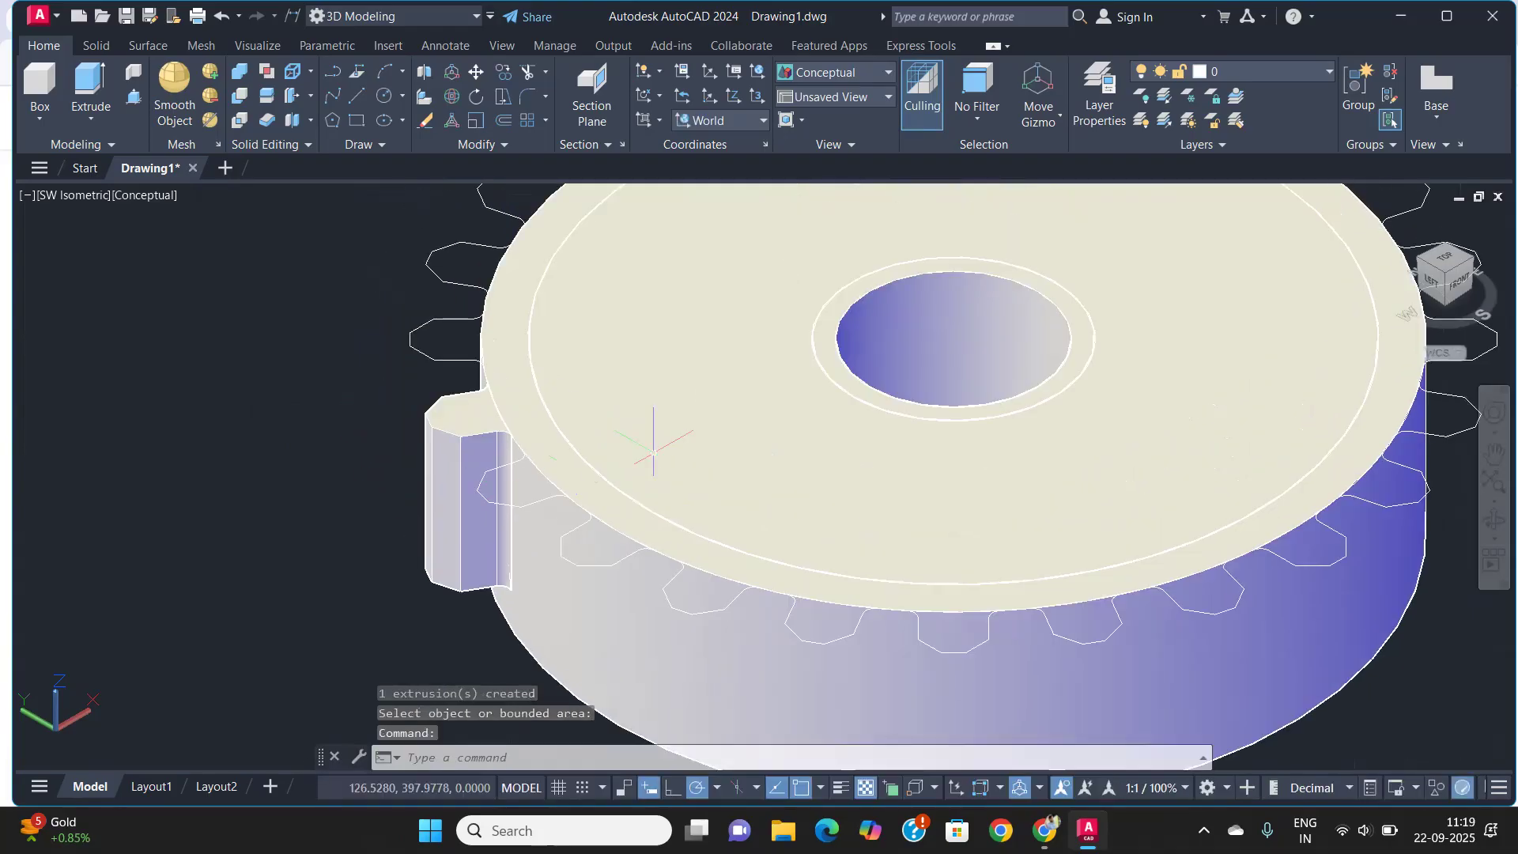
pyautogui.scroll(-3, 653, 451)
pyautogui.moveTo(702, 420); pyautogui.dragTo(600, 461, button='middle')
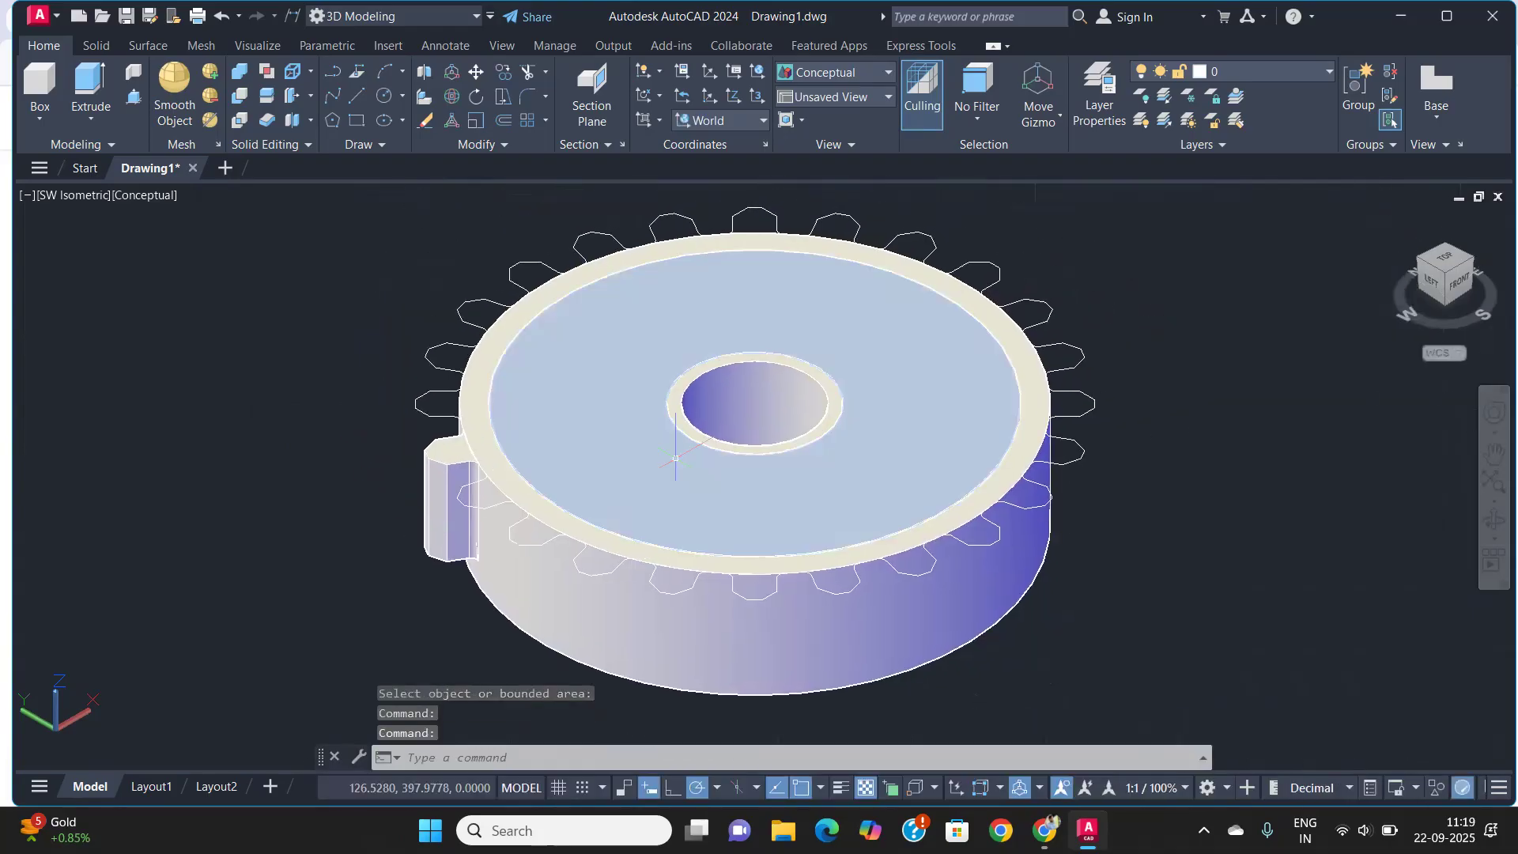
pyautogui.click(659, 465)
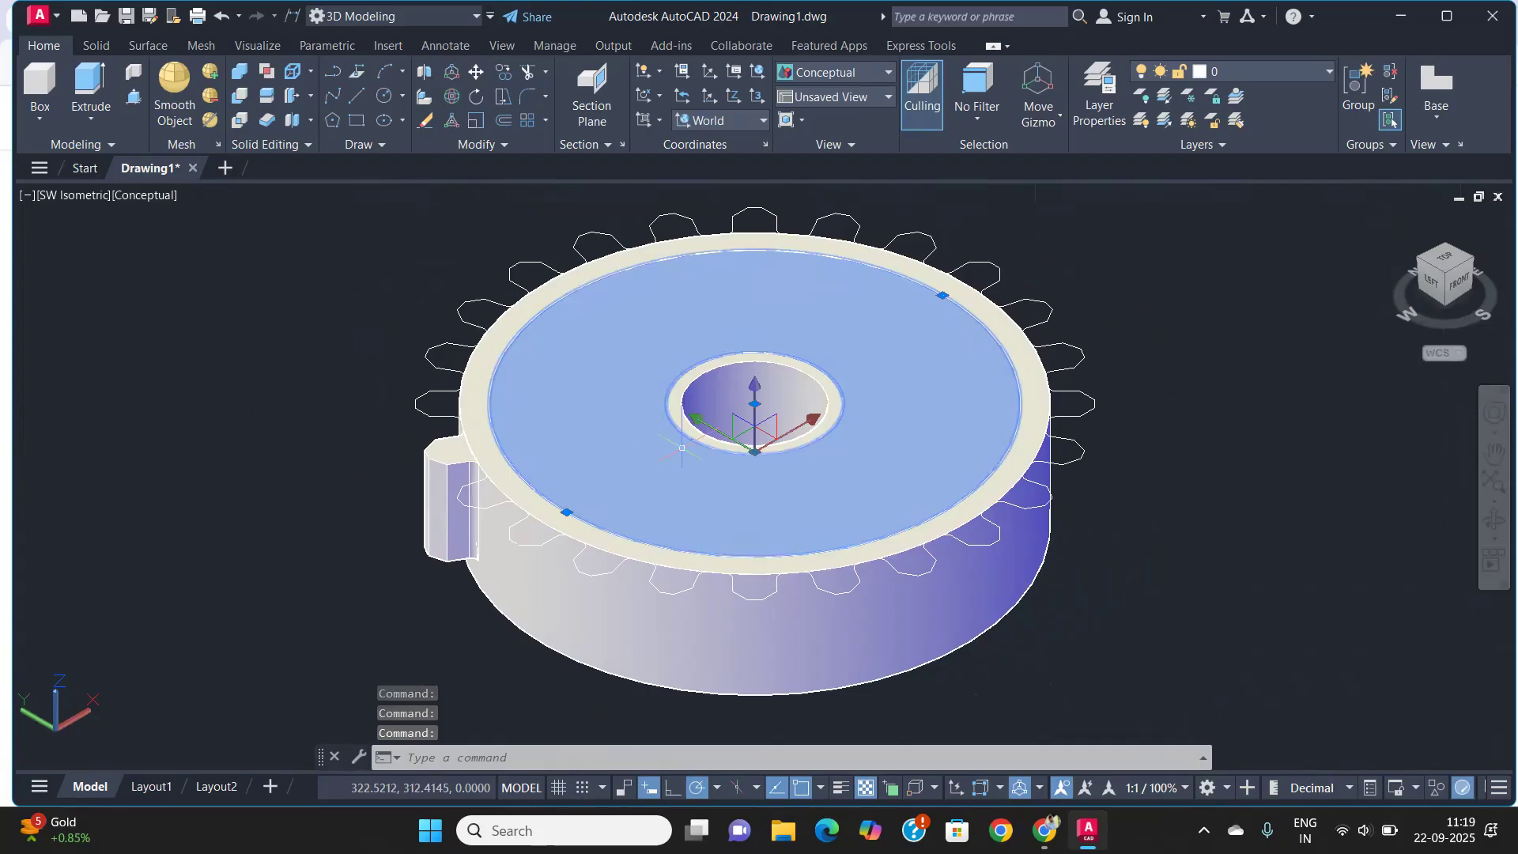
pyautogui.click(754, 391)
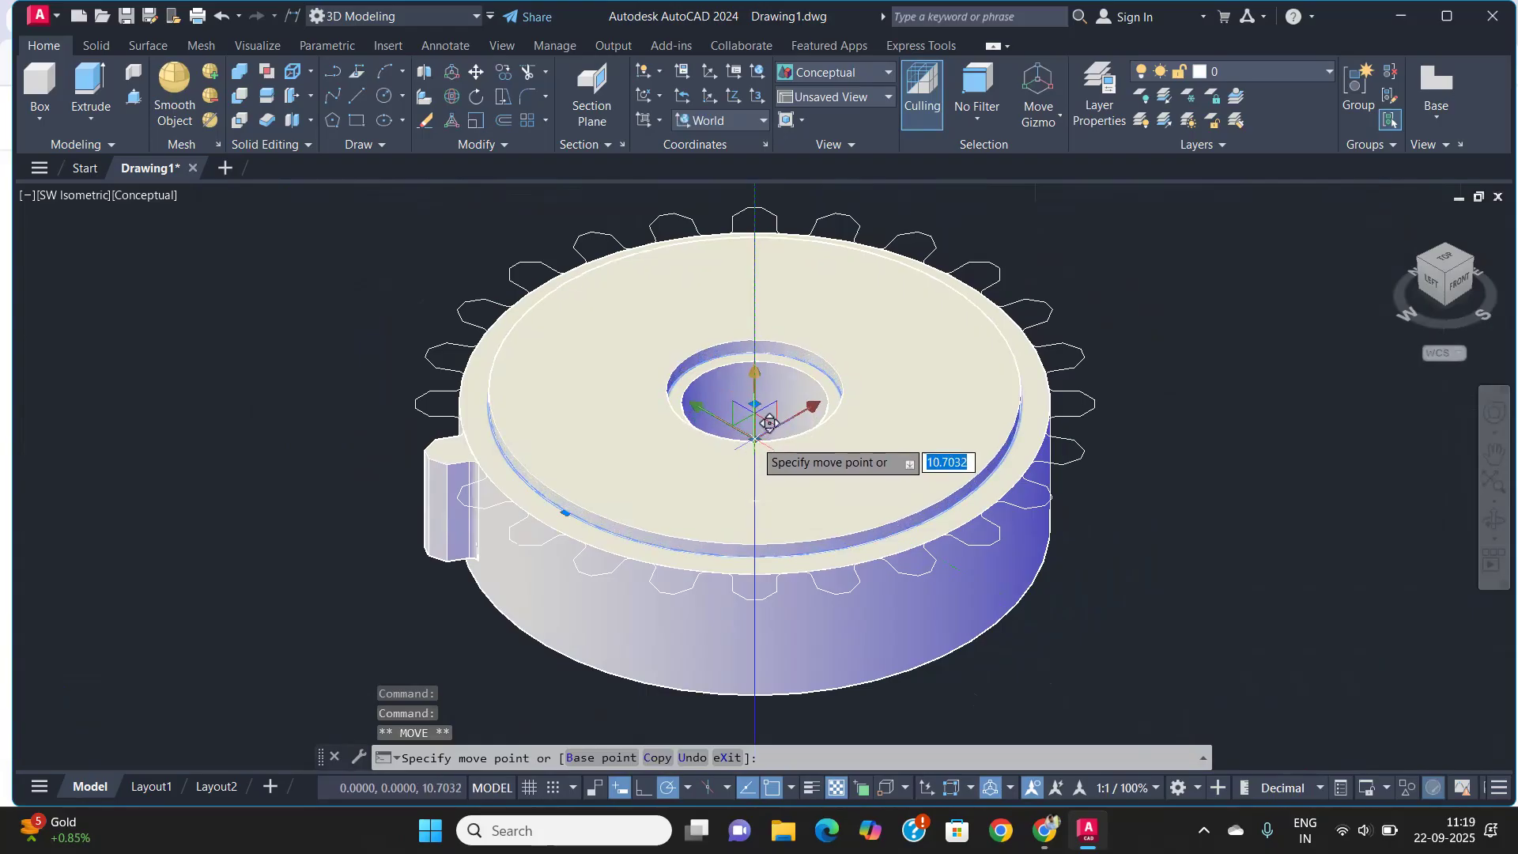
pyautogui.write('1')
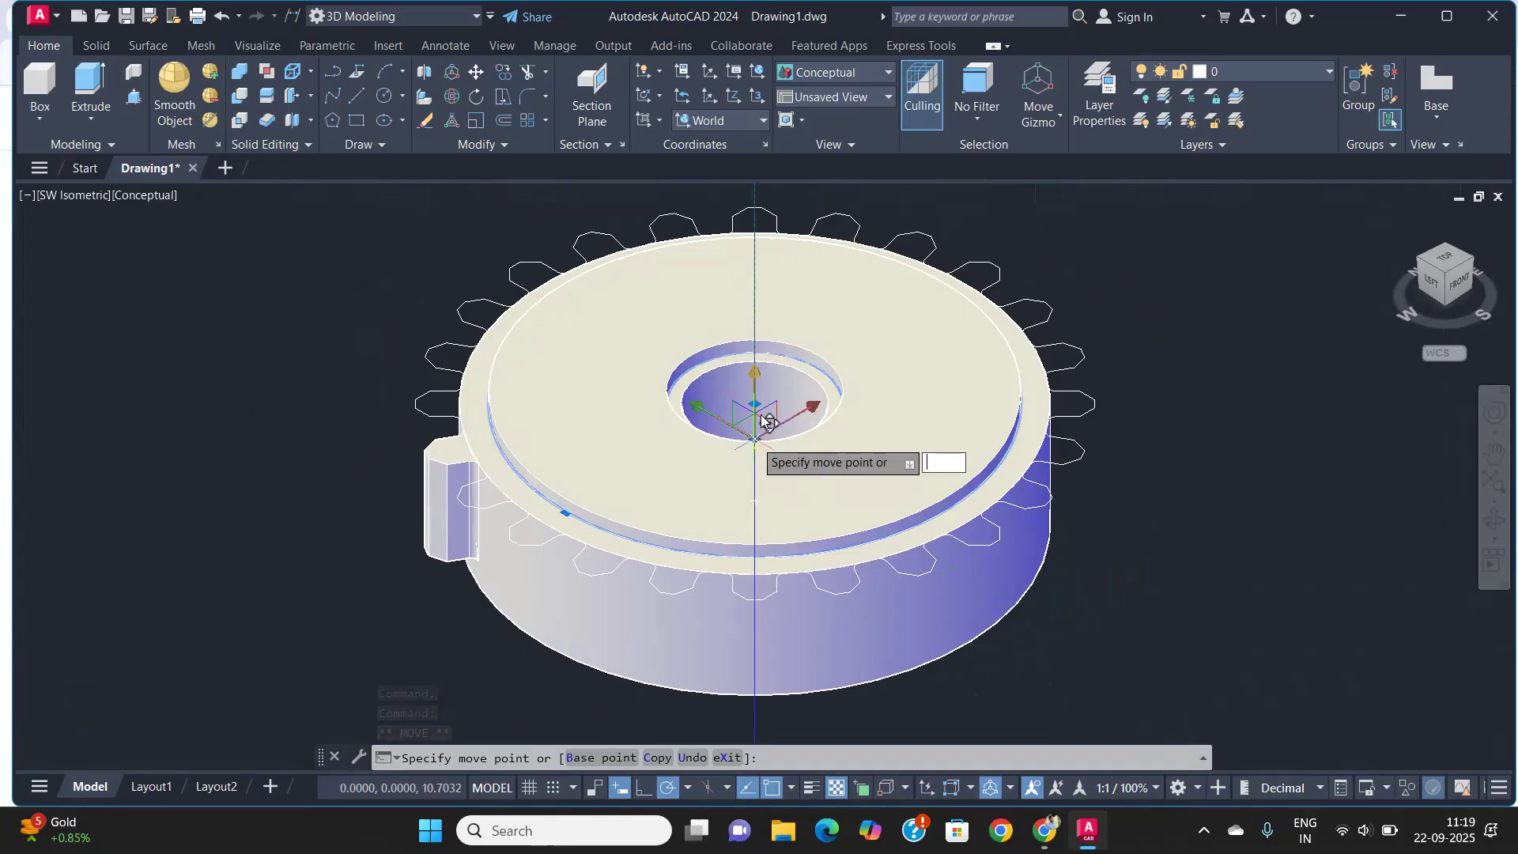
pyautogui.click(765, 420)
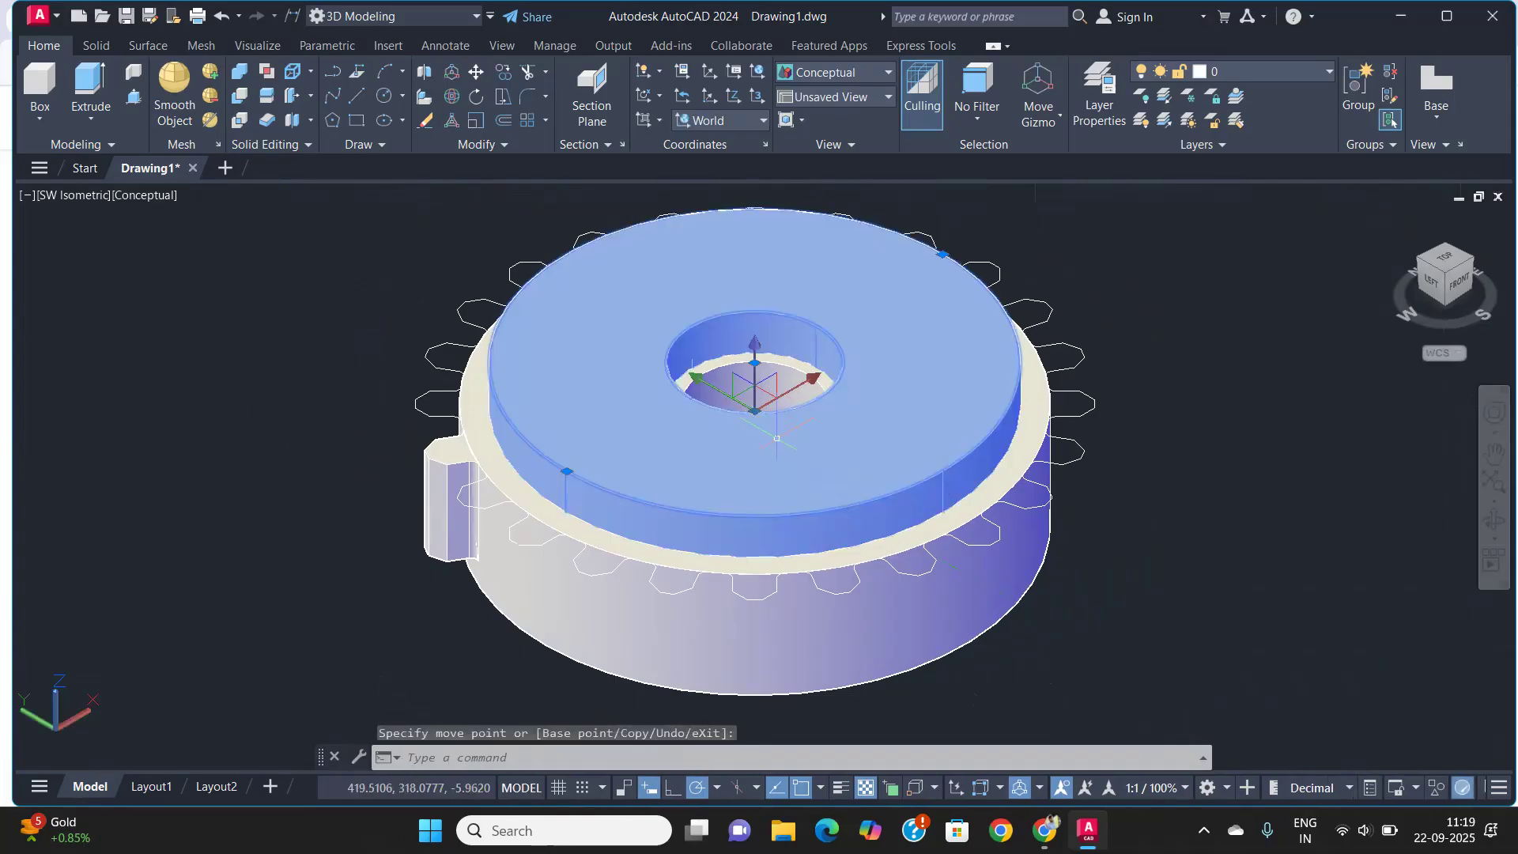
pyautogui.hotkey('ctrl', 'z')
# Move the disc between the rim and the hub 10 downward along the Z axis
pyautogui.keyDown('ctrl'); pyautogui.click(669, 475); pyautogui.keyUp('ctrl')
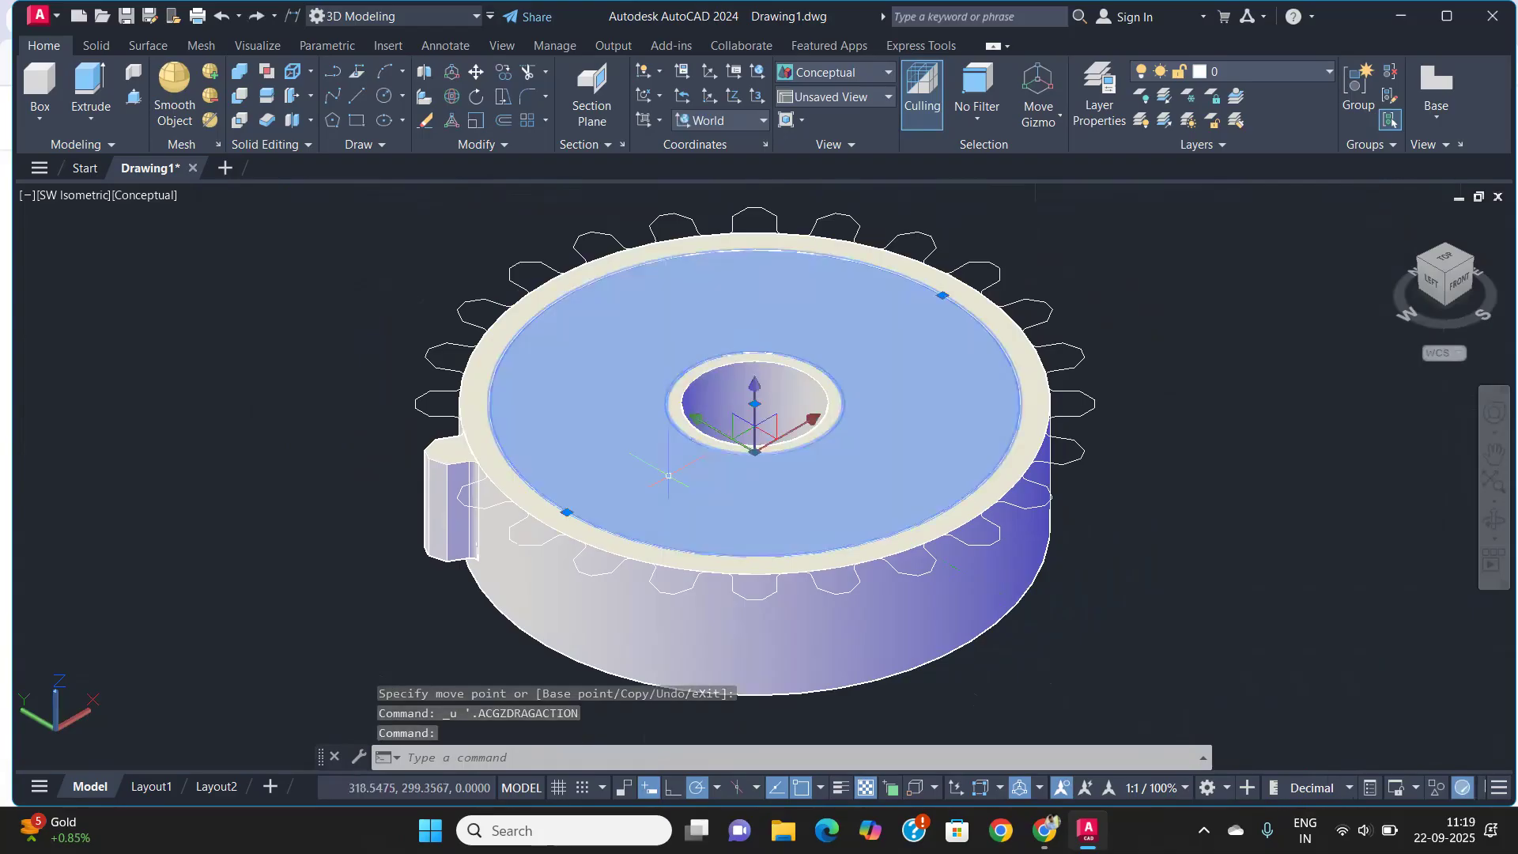
pyautogui.click(755, 393)
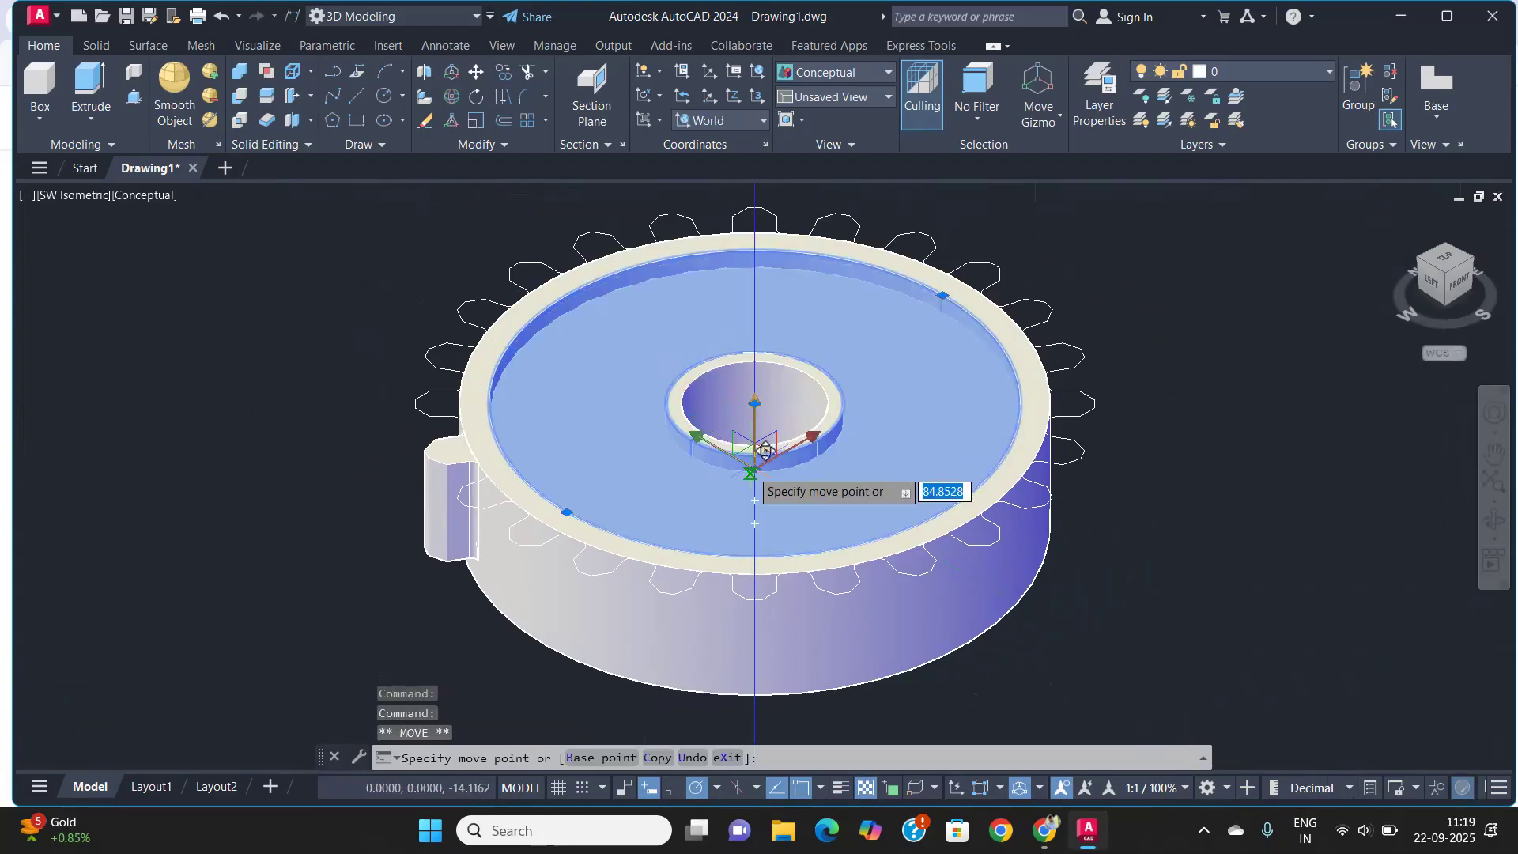
pyautogui.write('10')
pyautogui.press('Return')
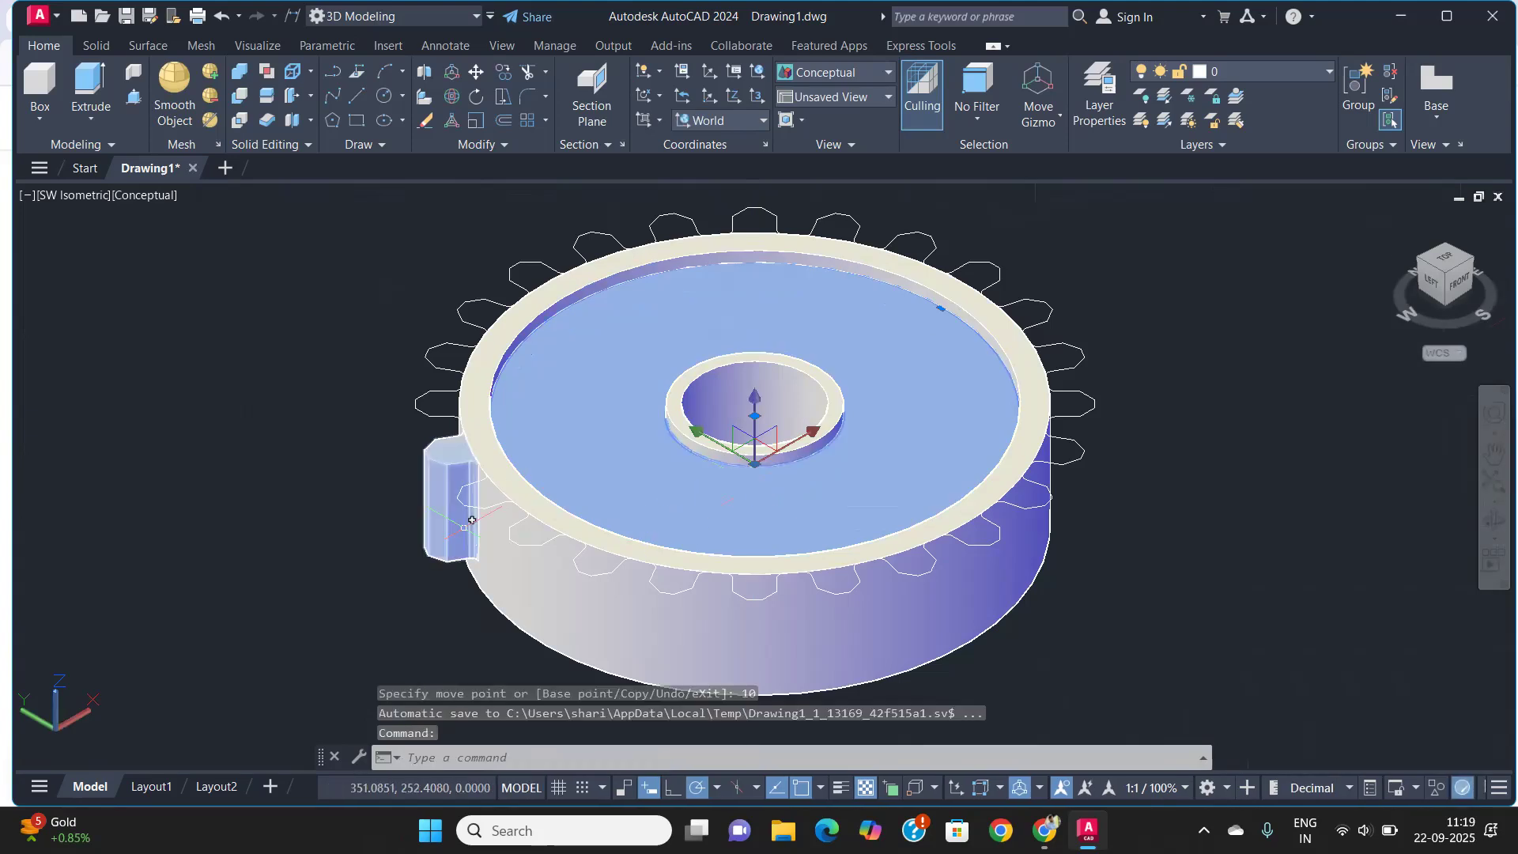
# Move the single tooth solid 10 downward along the Z axis
pyautogui.click(443, 506)
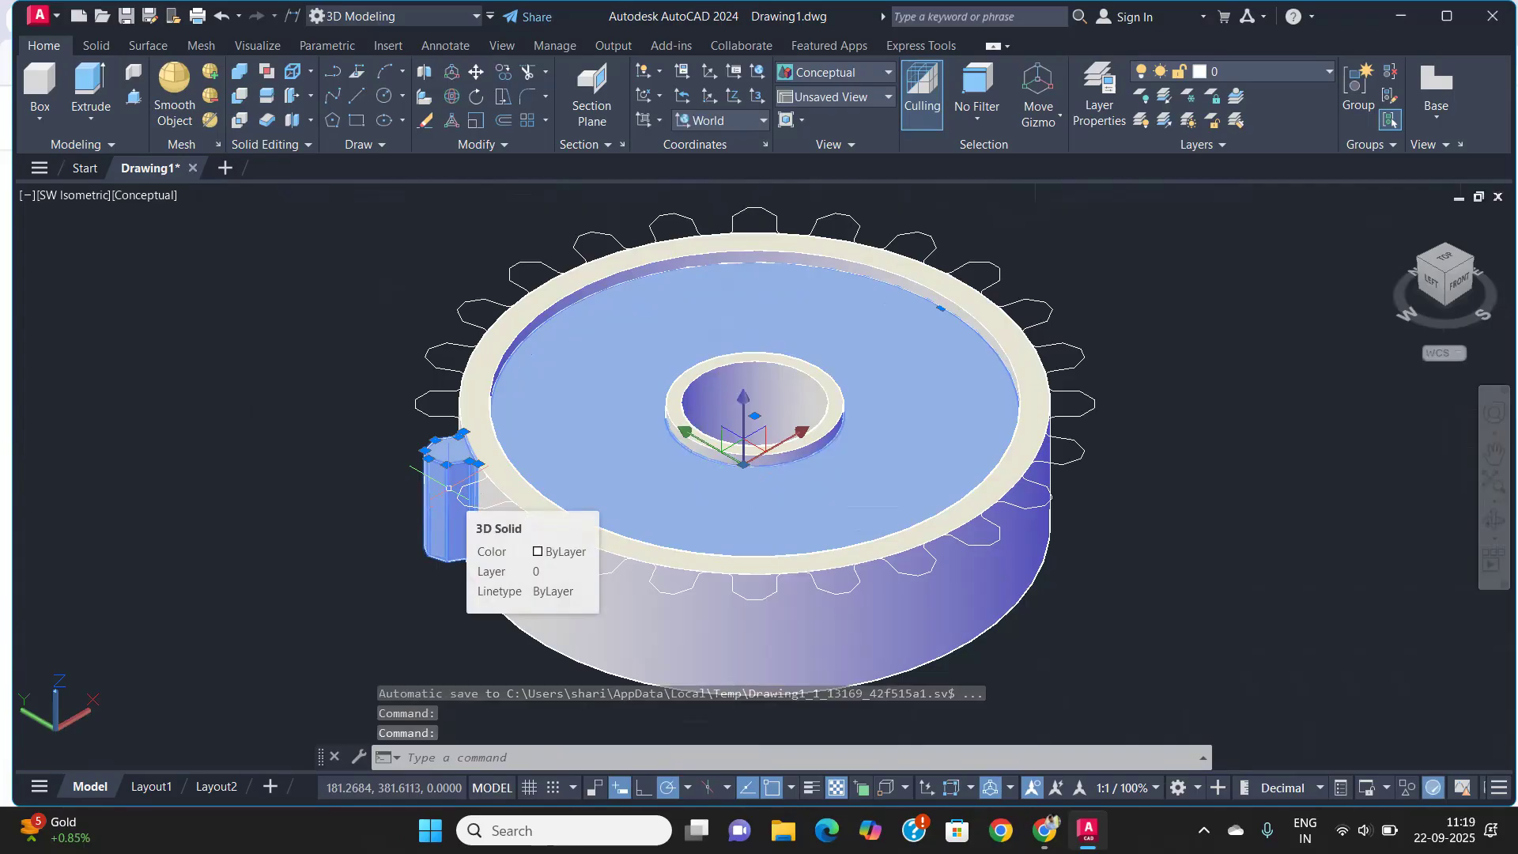
pyautogui.press('Escape')
pyautogui.click(441, 510)
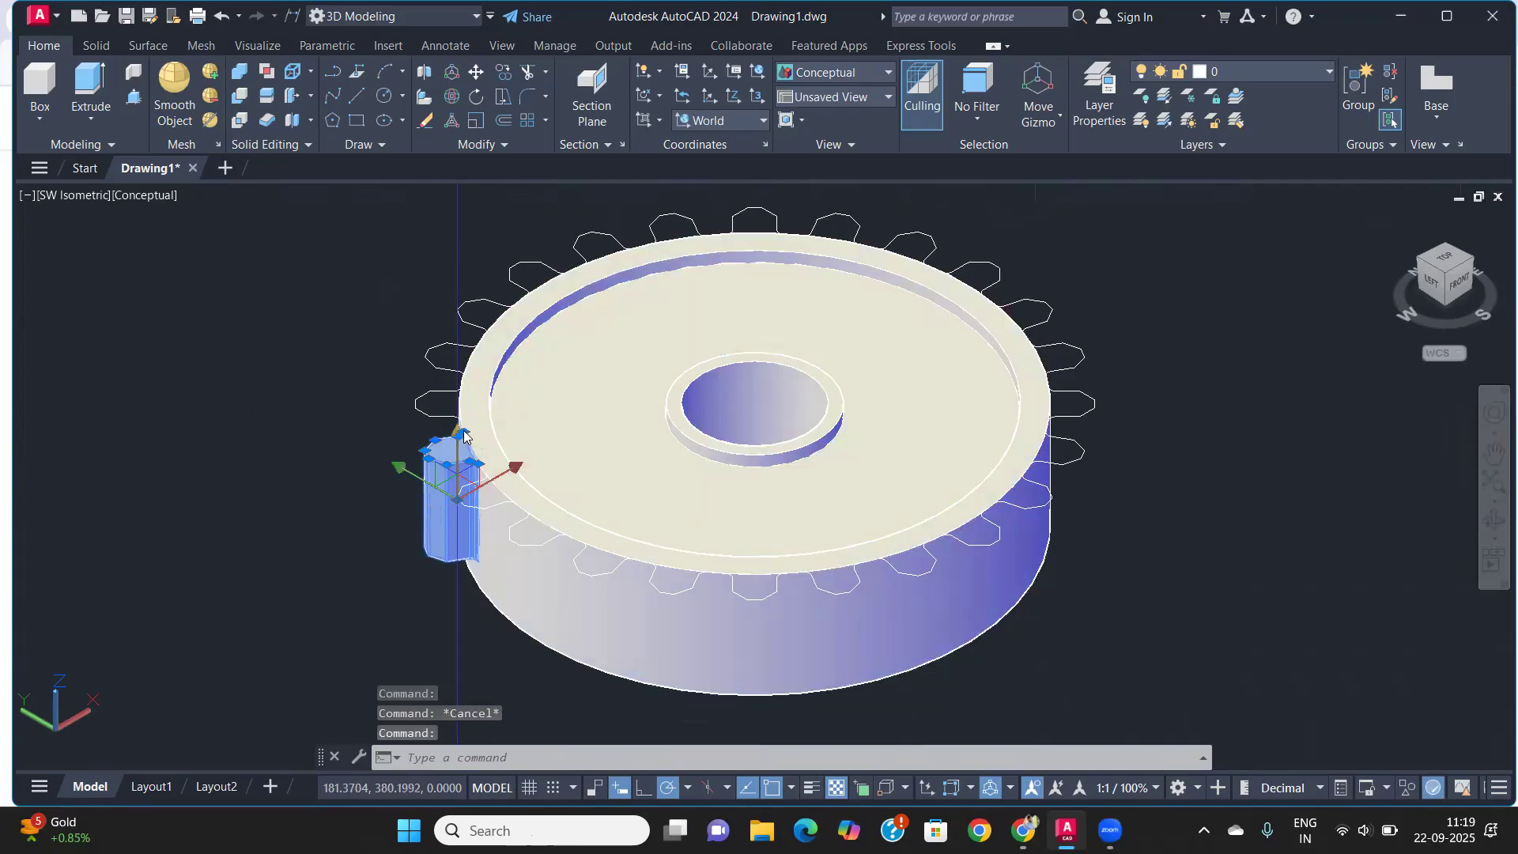
pyautogui.click(457, 496)
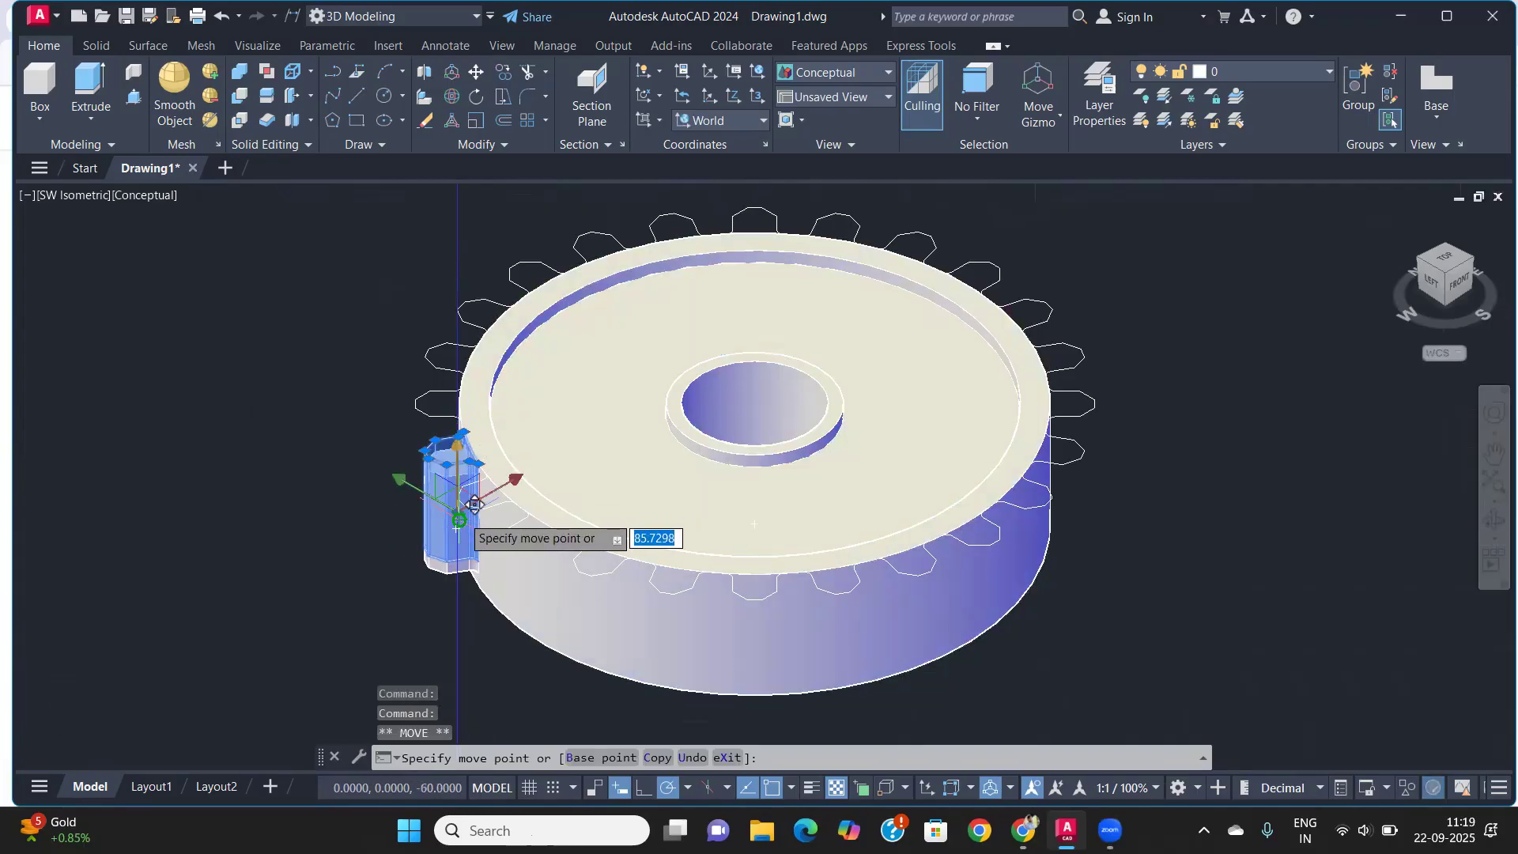
pyautogui.write('1')
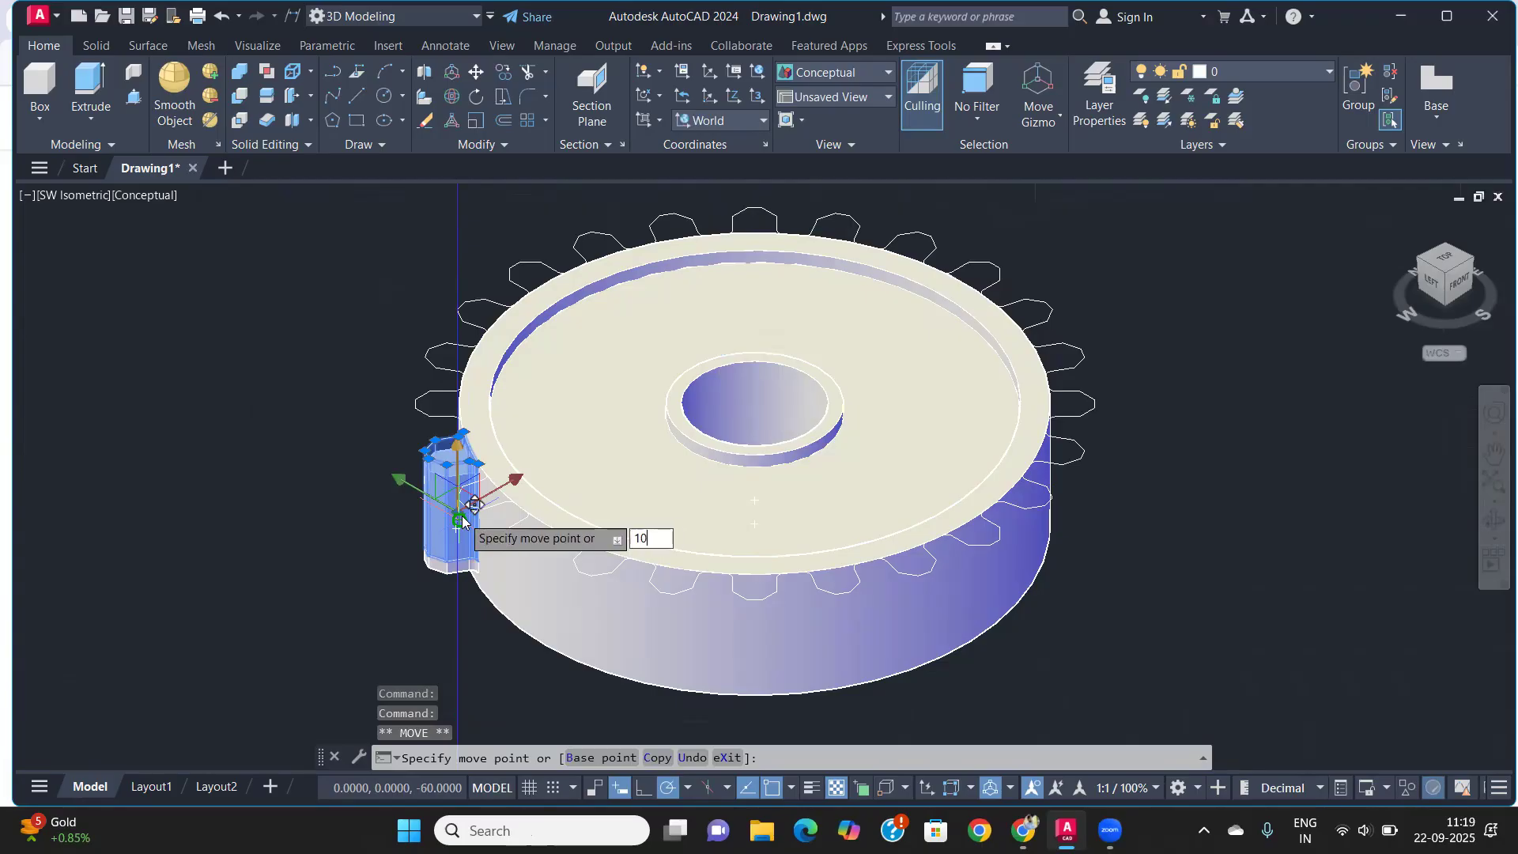
pyautogui.write('0')
pyautogui.press('Return')
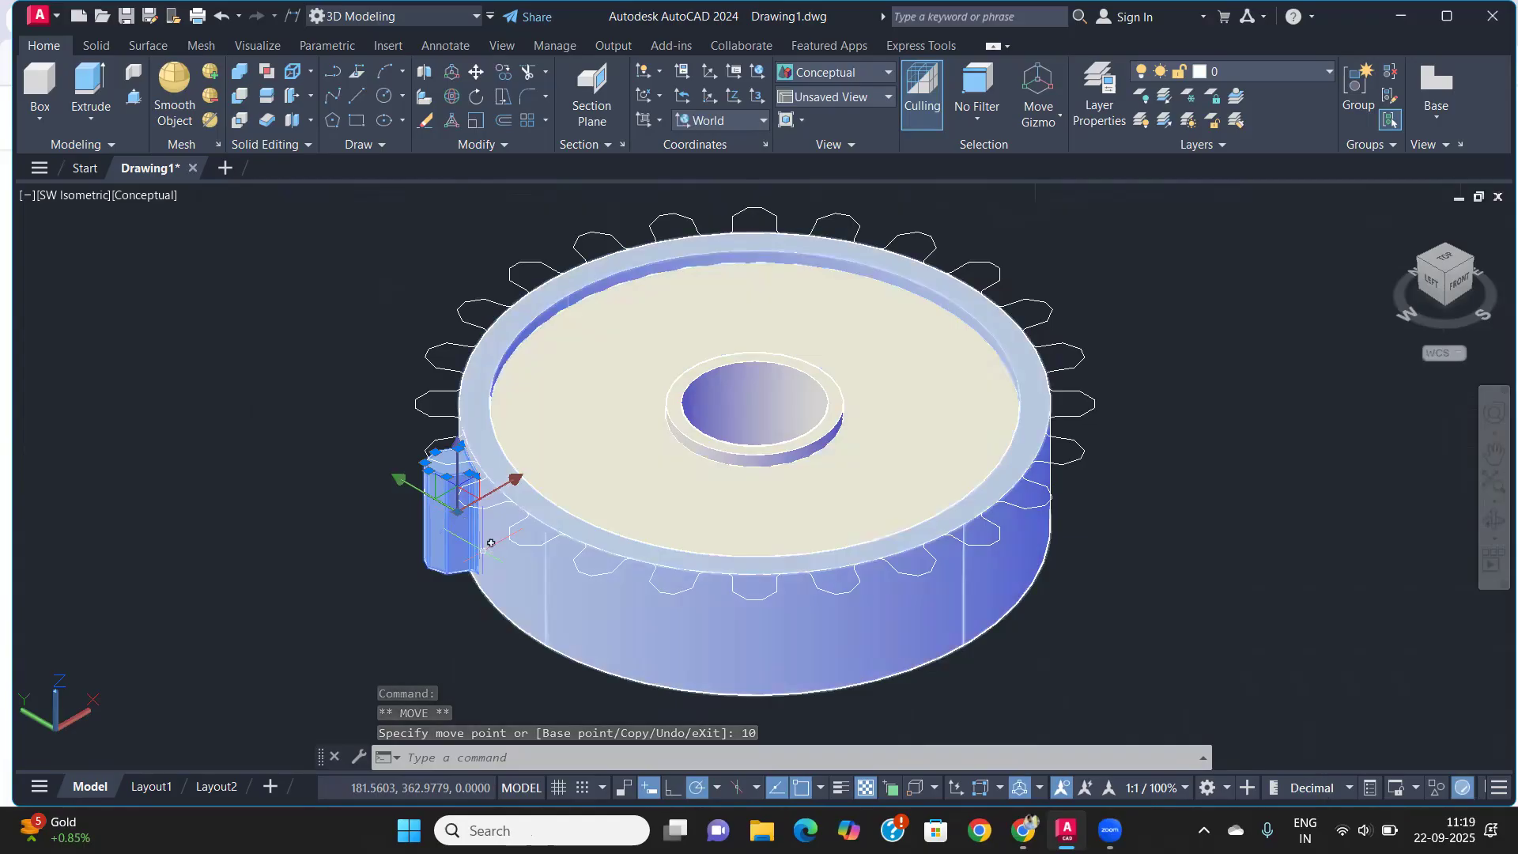
pyautogui.press('Escape')
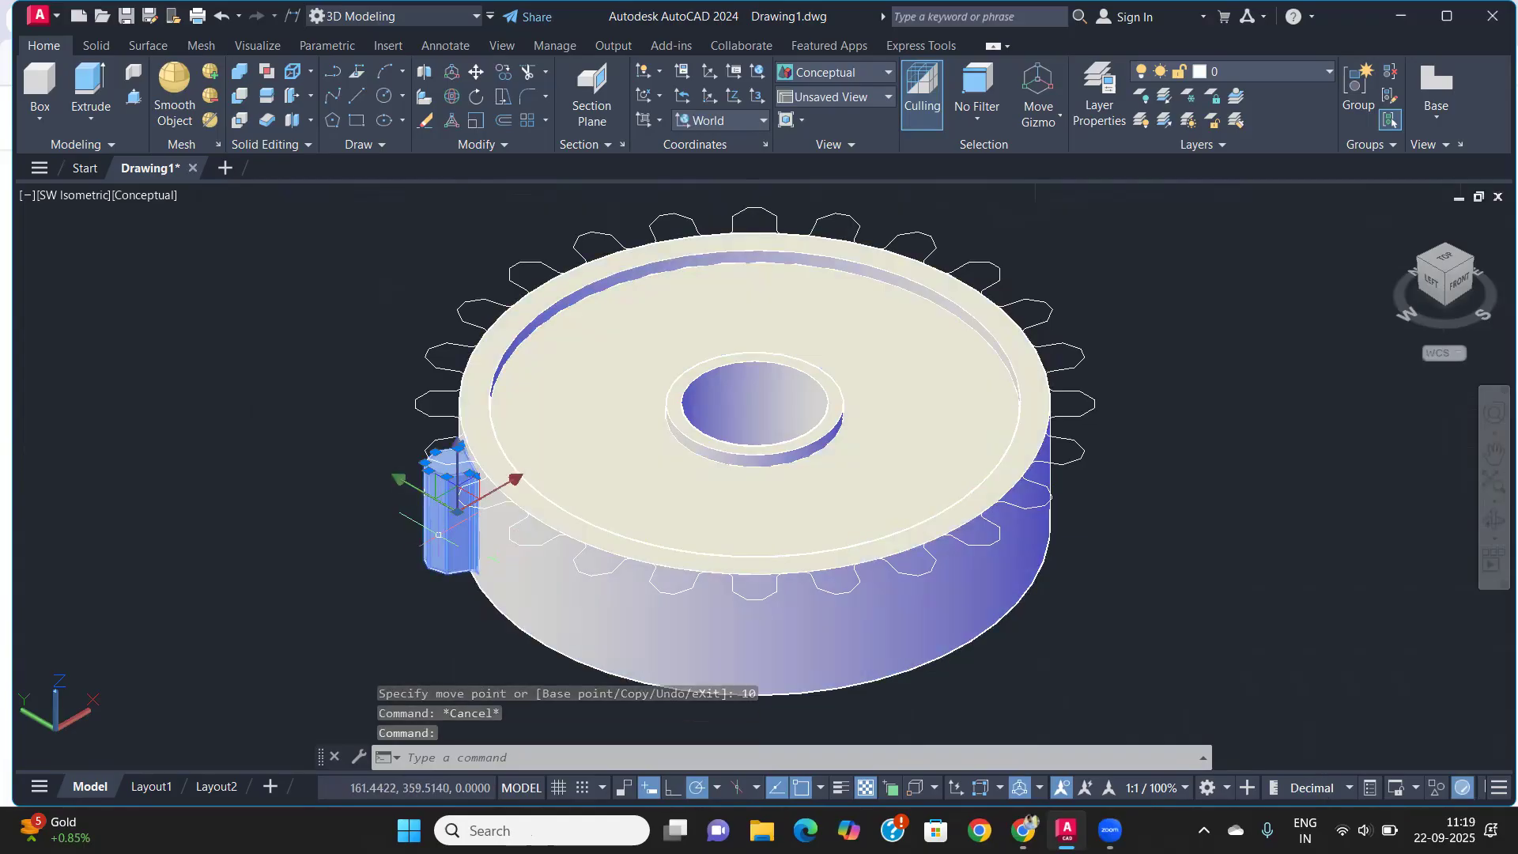
# Set up a polar 3DARRAY of the tooth solid with 24 items over 360 degrees, rotating the copies
pyautogui.write('3DARRAY')
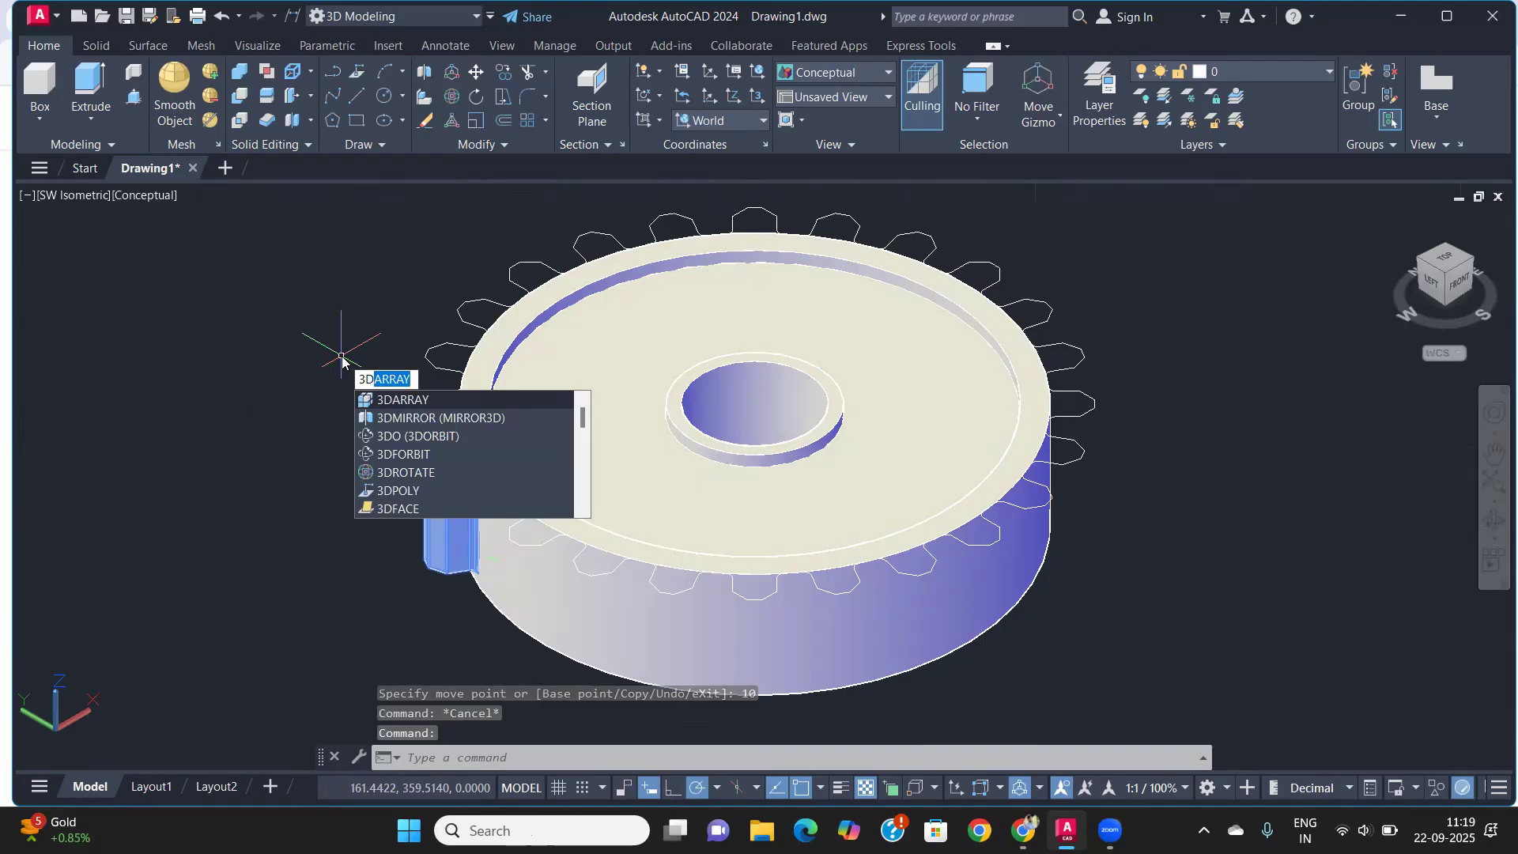
pyautogui.press('Return')
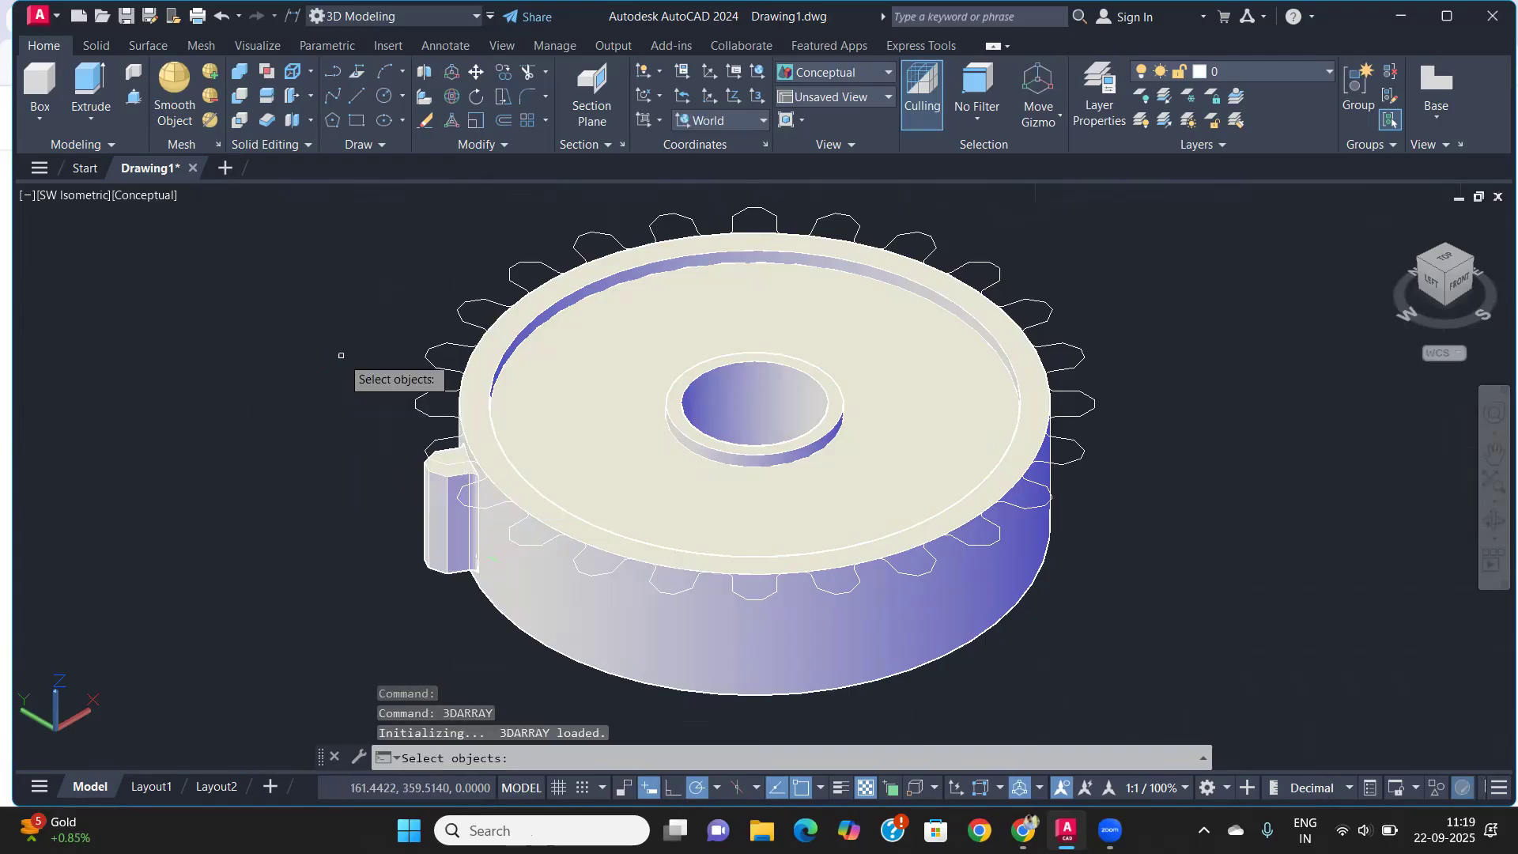
pyautogui.click(433, 545)
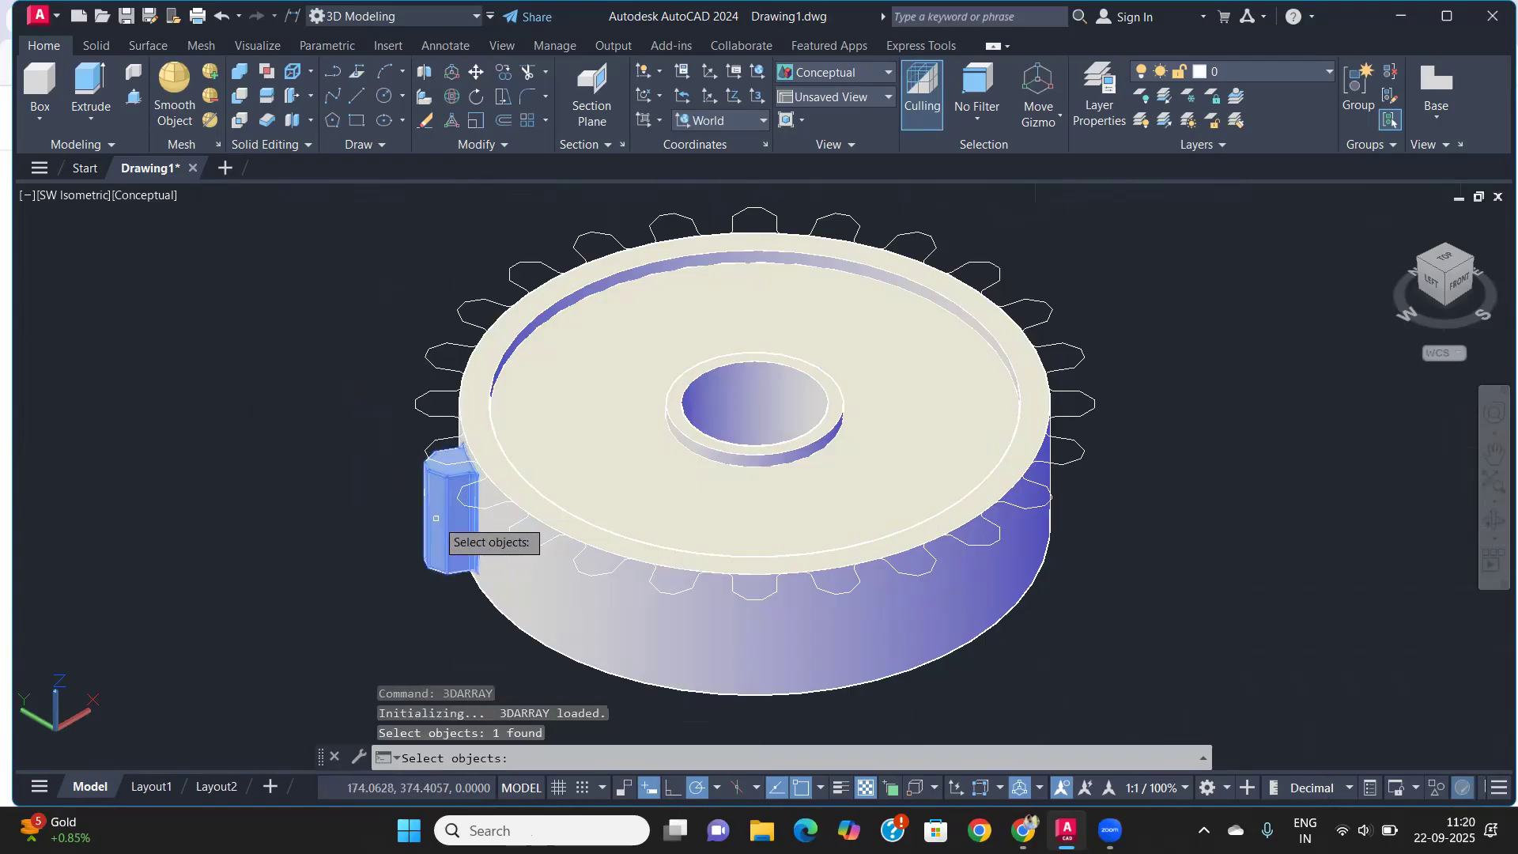
pyautogui.press('Return')
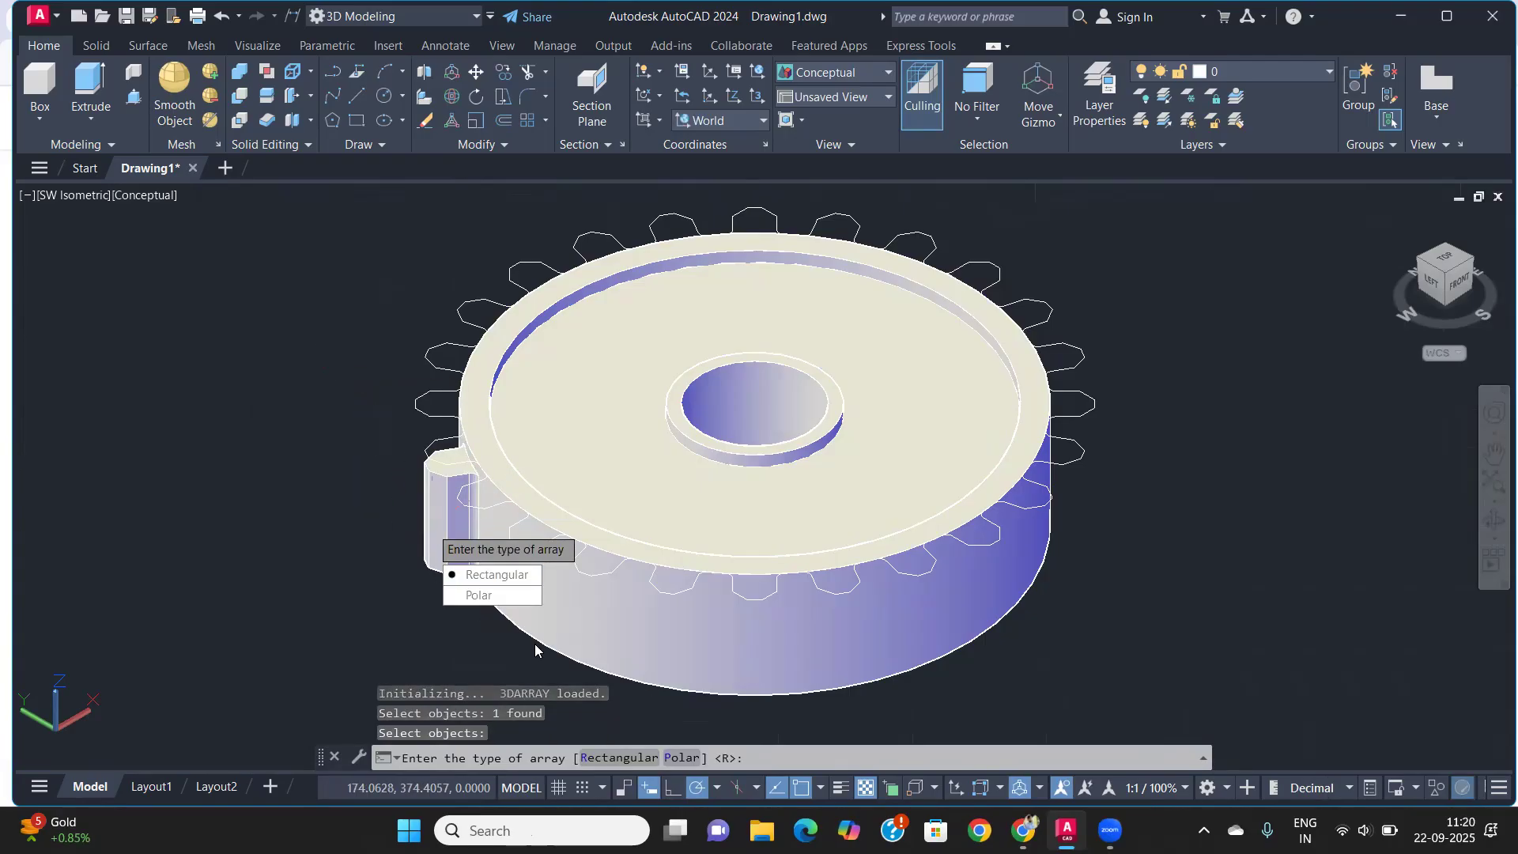
pyautogui.click(671, 757)
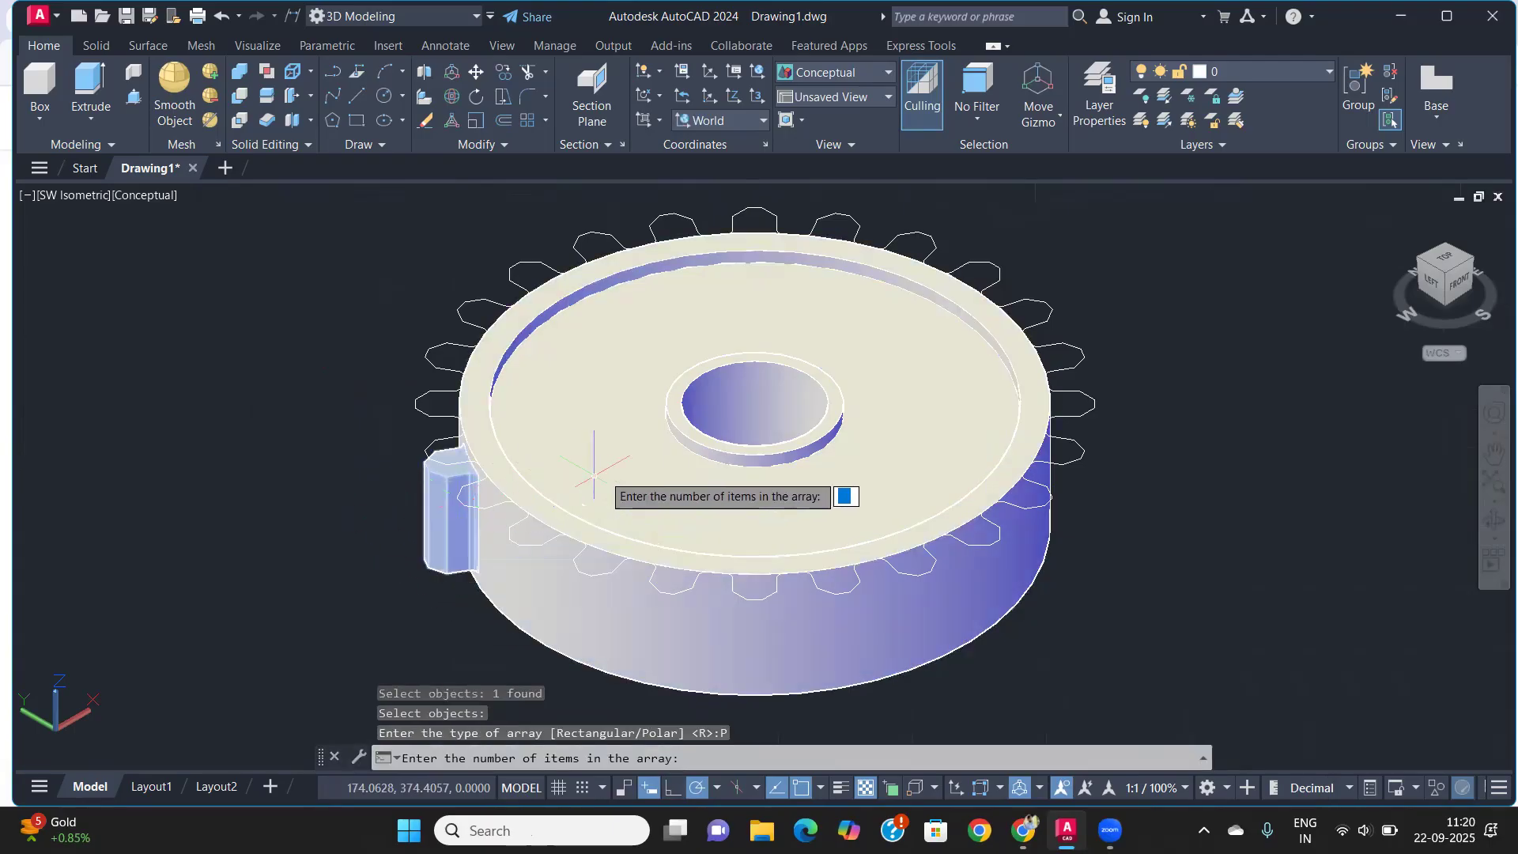
pyautogui.keyDown('shift'); pyautogui.moveTo(763, 406); pyautogui.dragTo(721, 510, button='middle'); pyautogui.keyUp('shift')
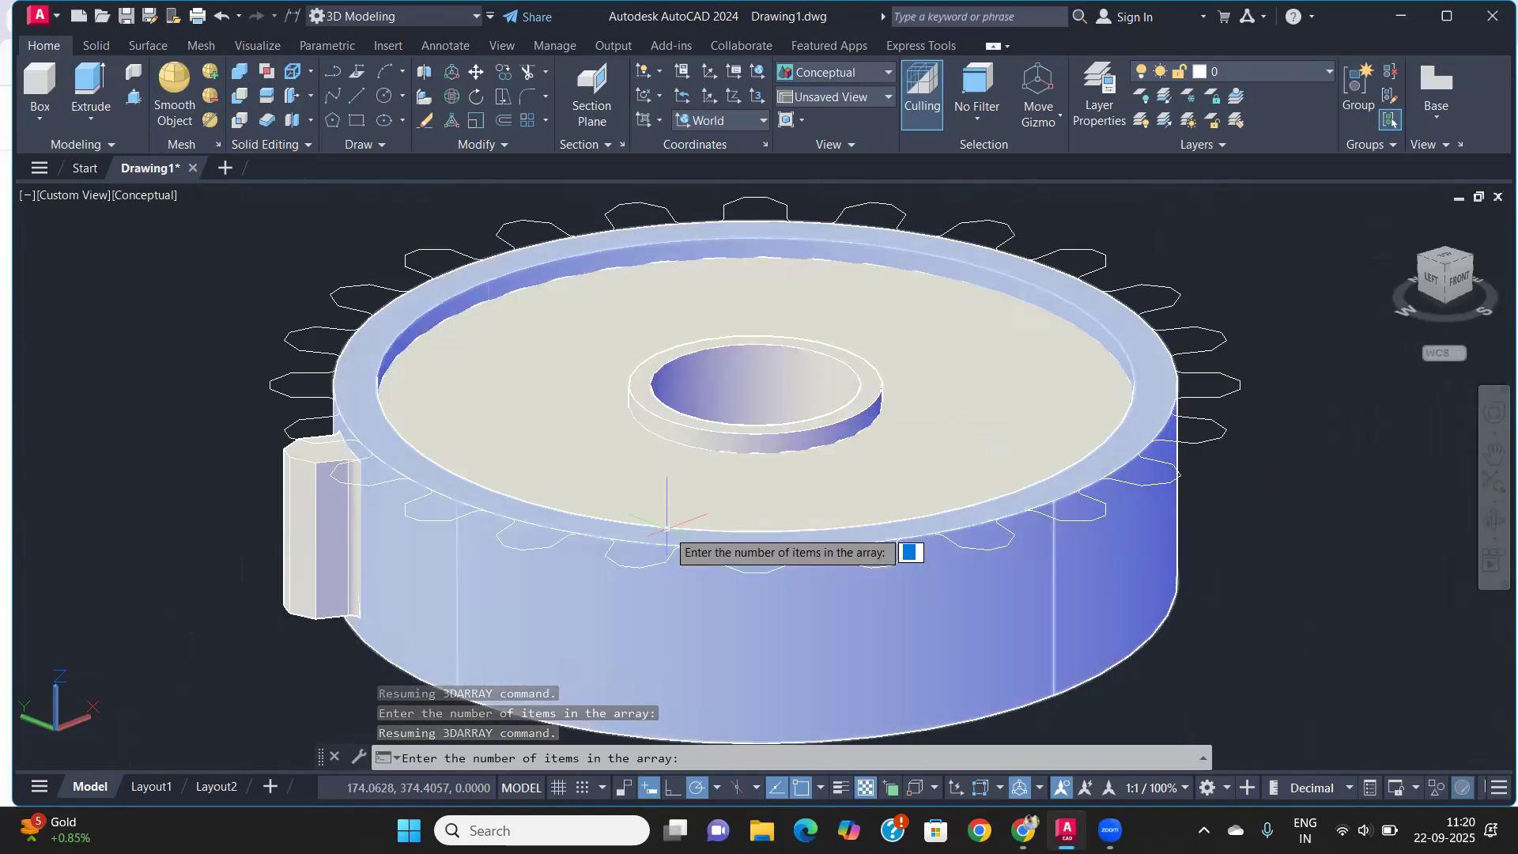
pyautogui.write('24')
pyautogui.press('Return')
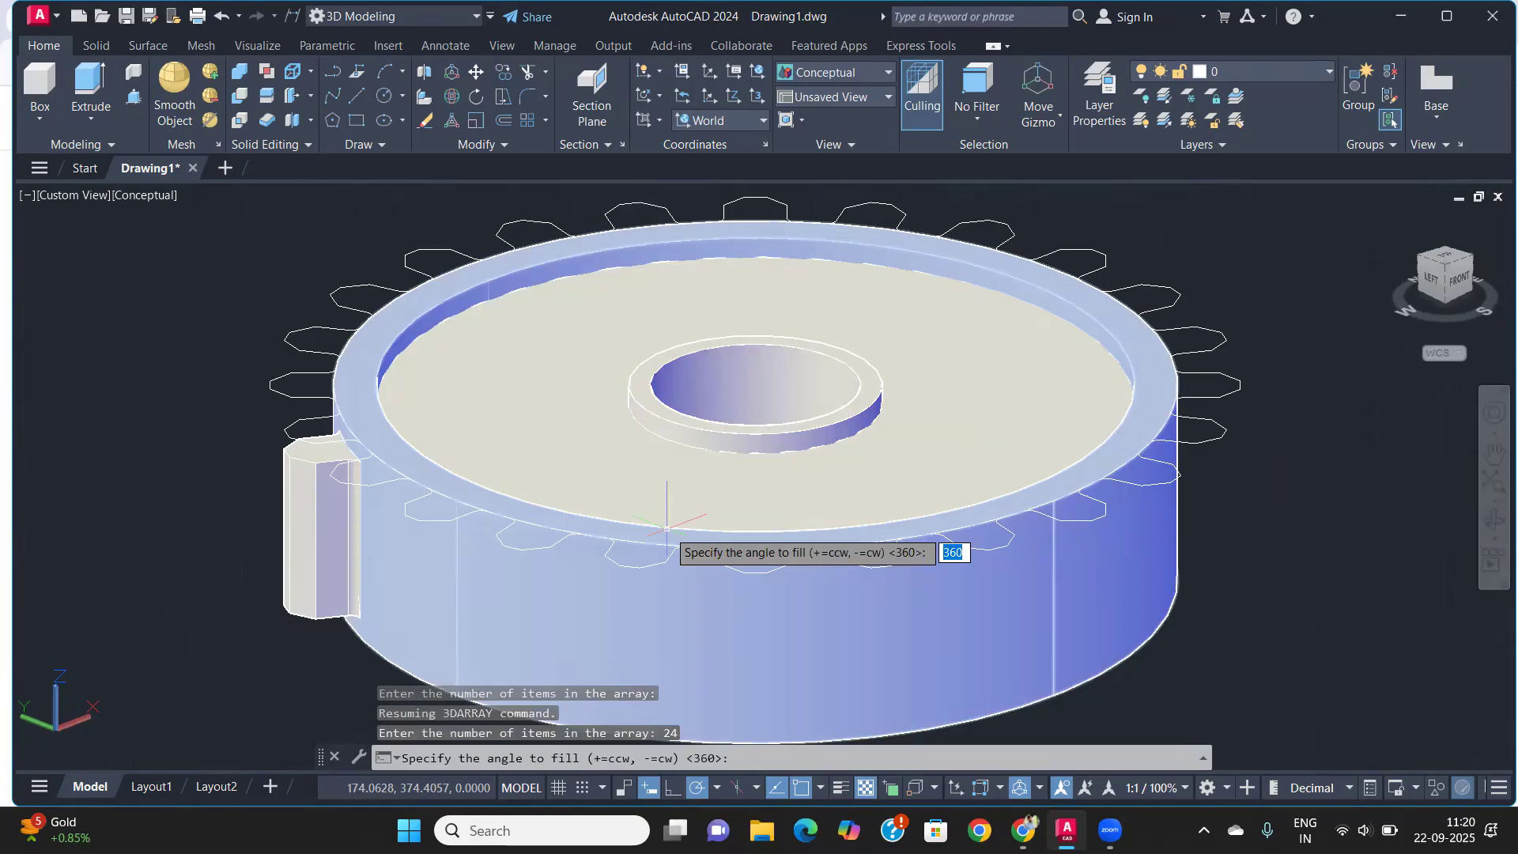
pyautogui.press('Return')
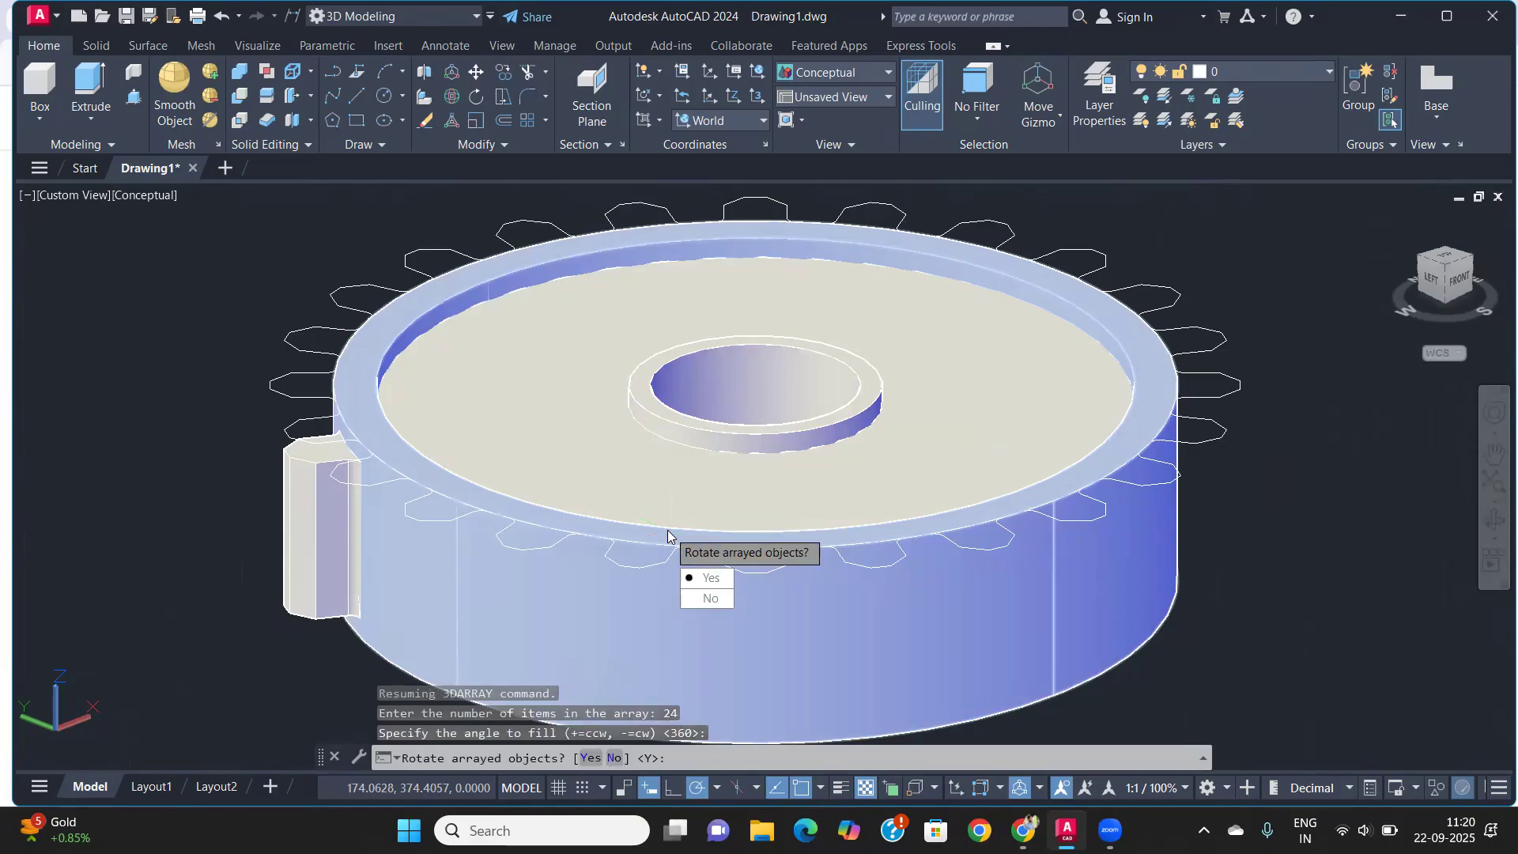
pyautogui.click(717, 585)
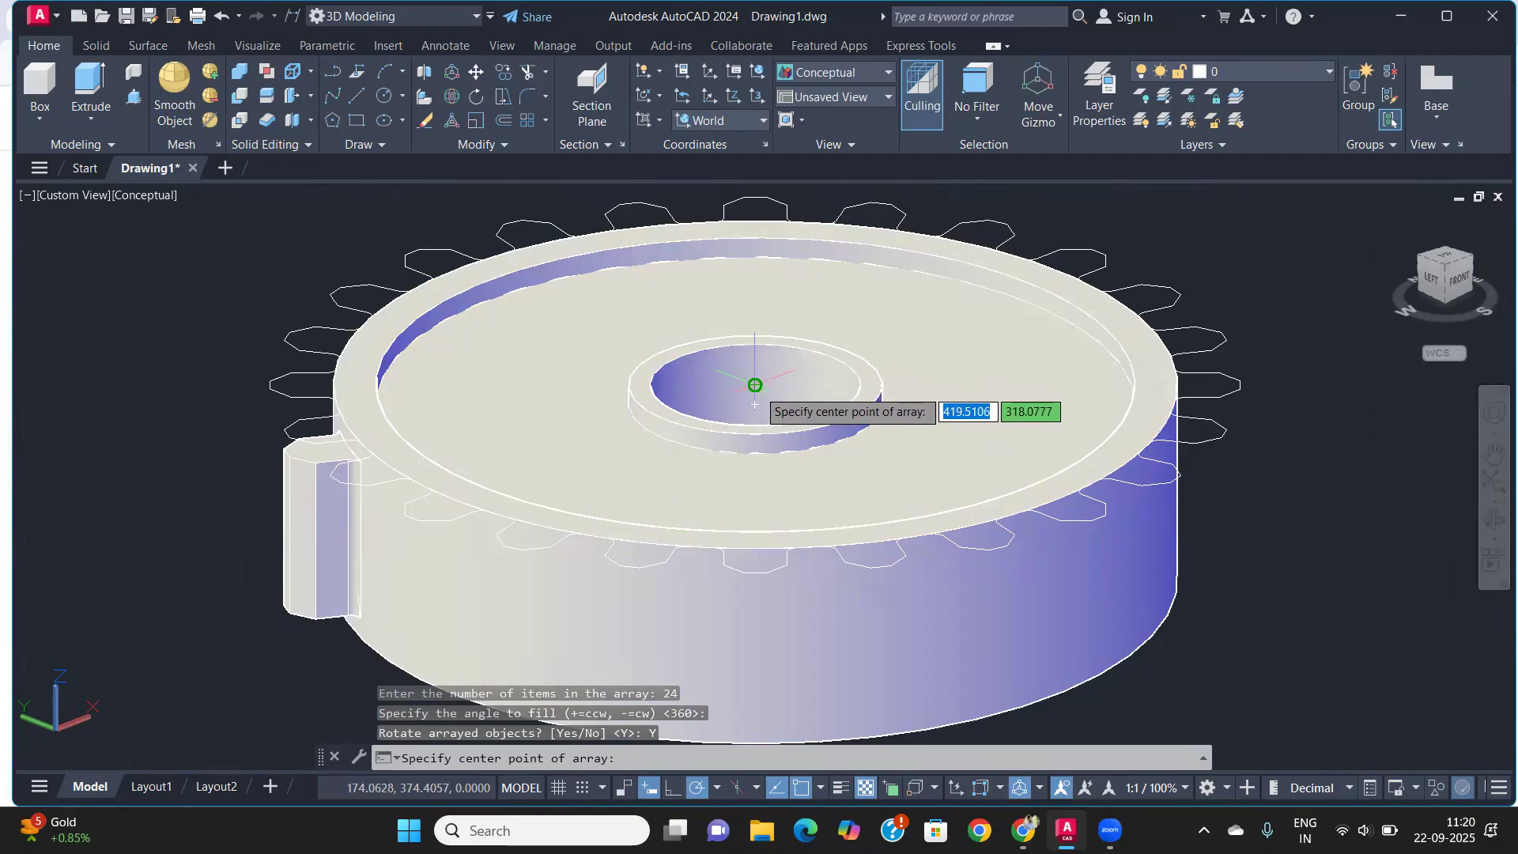
# Define the array's rotation axis from the centre of the hub's upper circle to a second point above it
pyautogui.moveTo(757, 386)
pyautogui.keyDown('shift'); pyautogui.mouseDown(button='middle')
pyautogui.moveTo(755, 399)
pyautogui.moveTo(753, 385)
pyautogui.mouseUp(button='middle'); pyautogui.keyUp('shift')
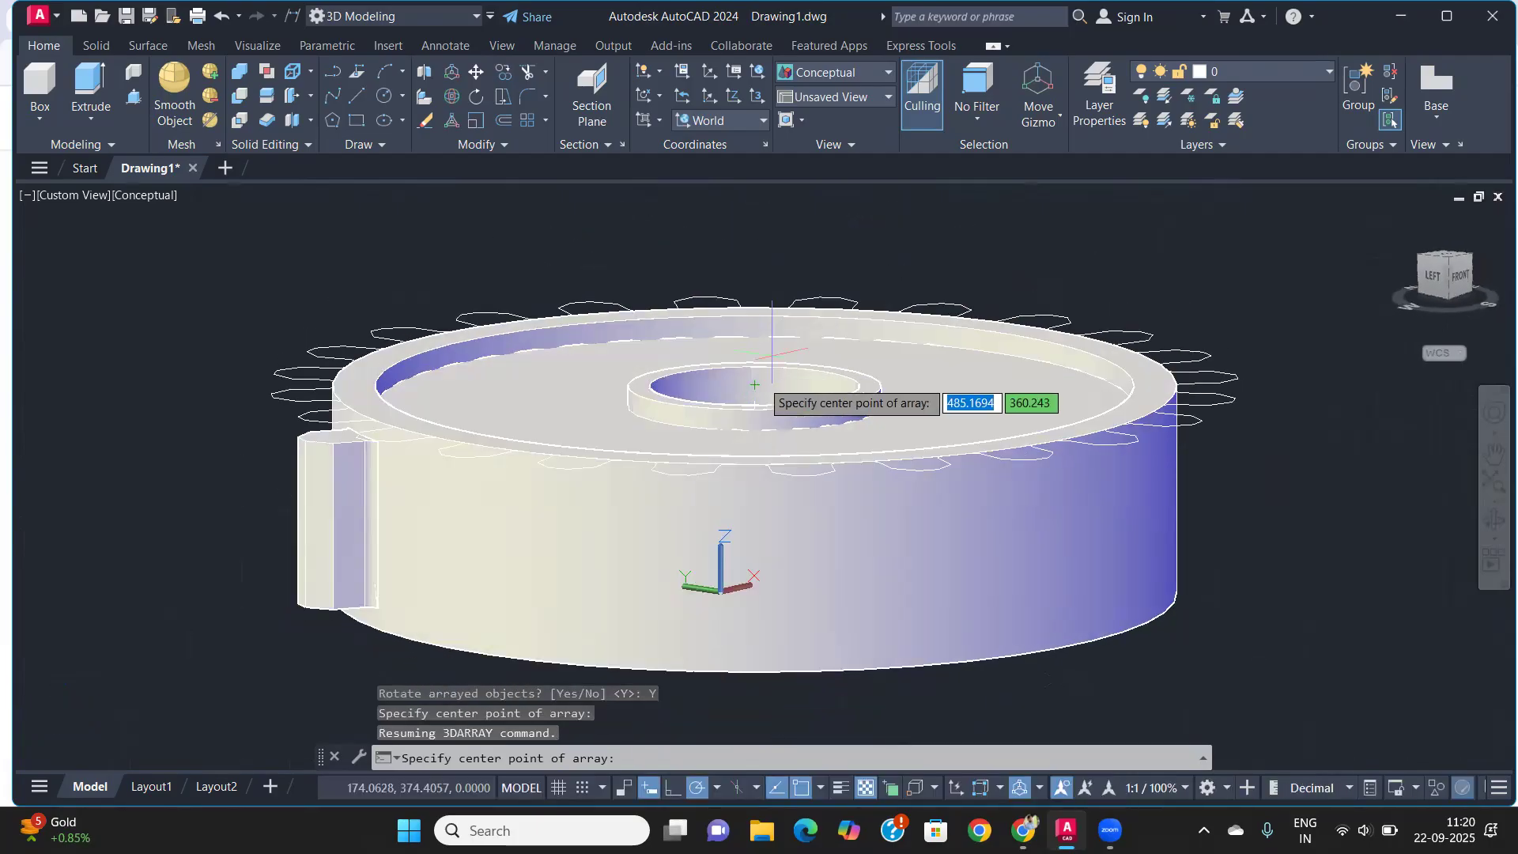
pyautogui.click(754, 386)
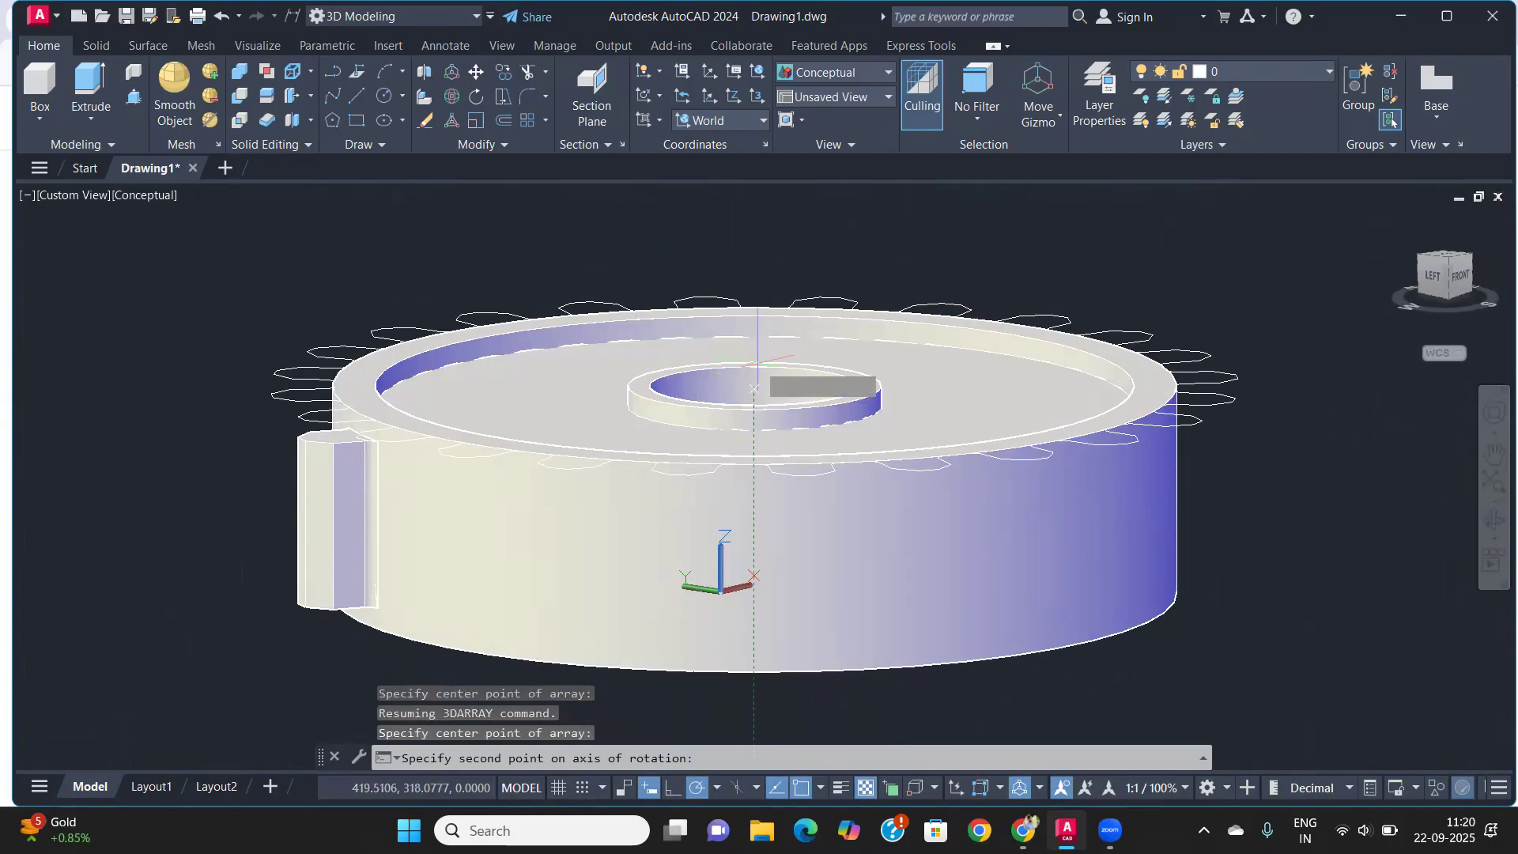
pyautogui.click(754, 224)
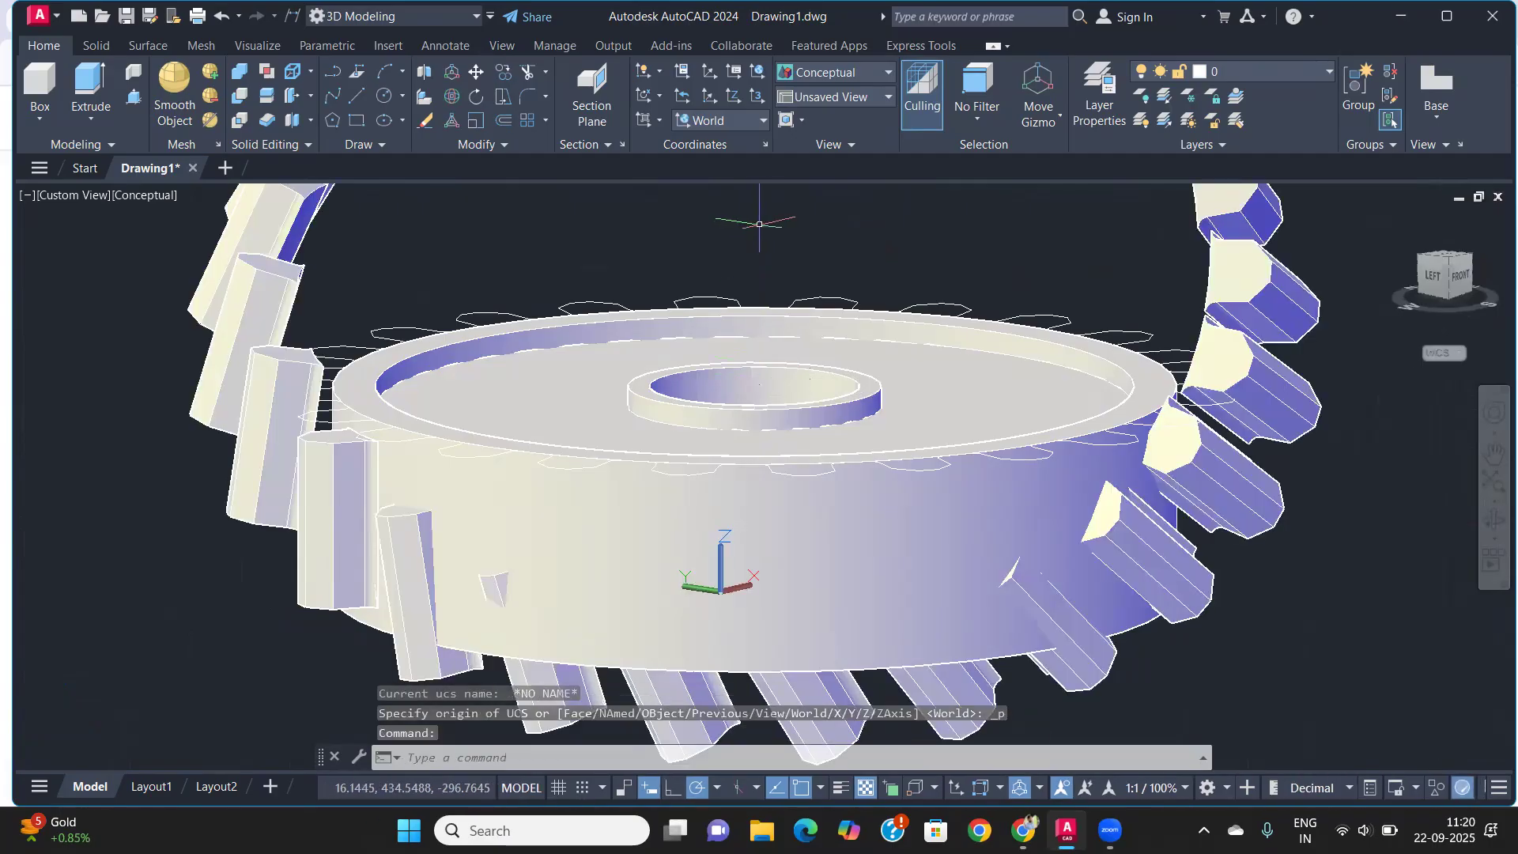
# Undo the misaligned polar array so only the single tooth solid is left beside the gear disc
pyautogui.hotkey('ctrl', 'z')
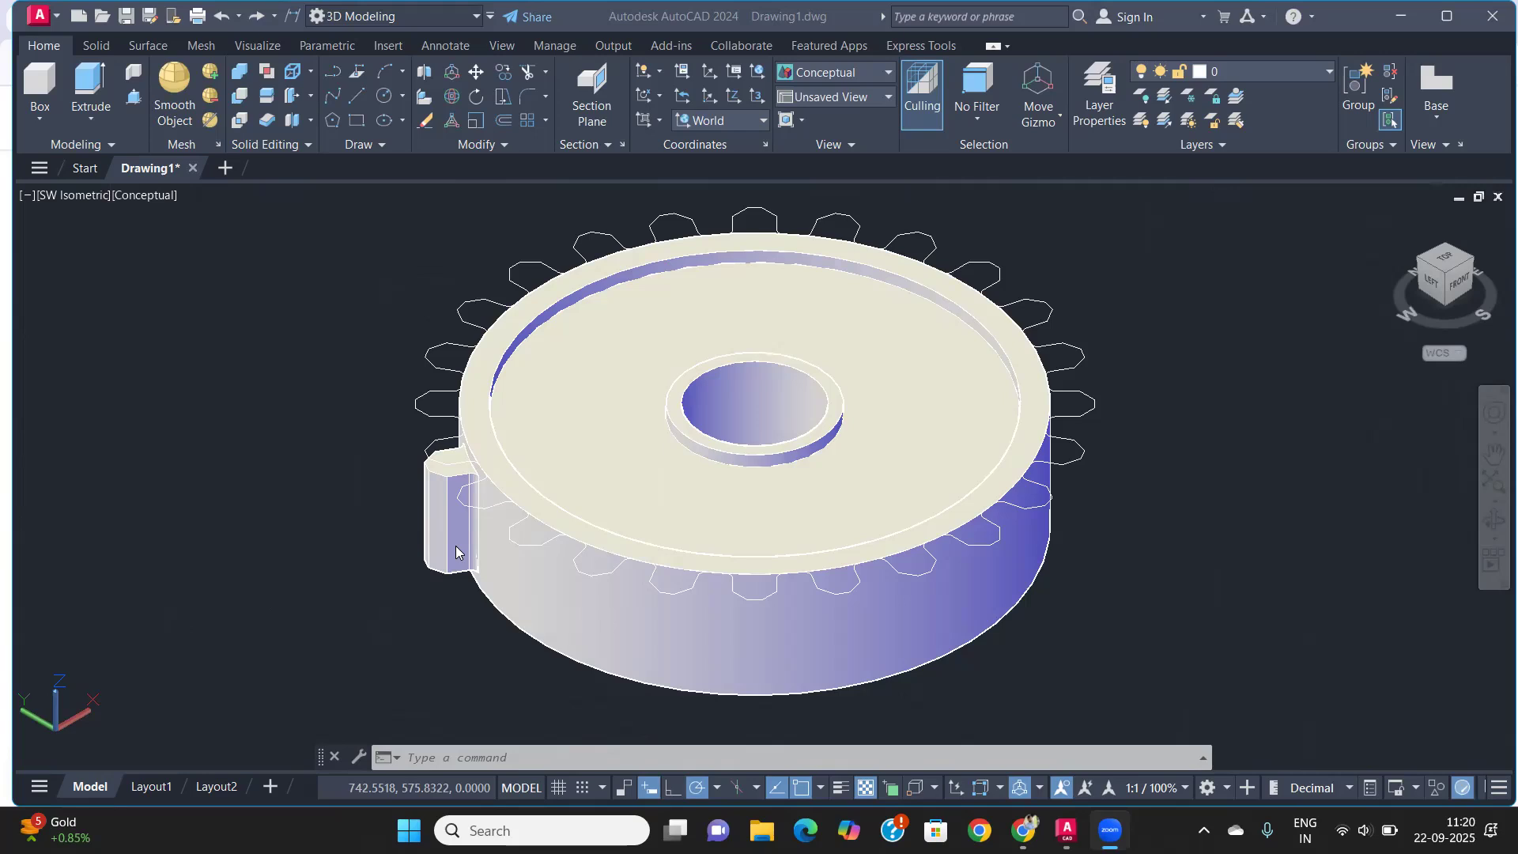
pyautogui.click(375, 590)
pyautogui.click(376, 590)
pyautogui.click(372, 578)
# Start a polar 3DARRAY of the single tooth solid with 24 items over 360 degrees, rotating the copies
pyautogui.write('3darray')
pyautogui.press('Return')
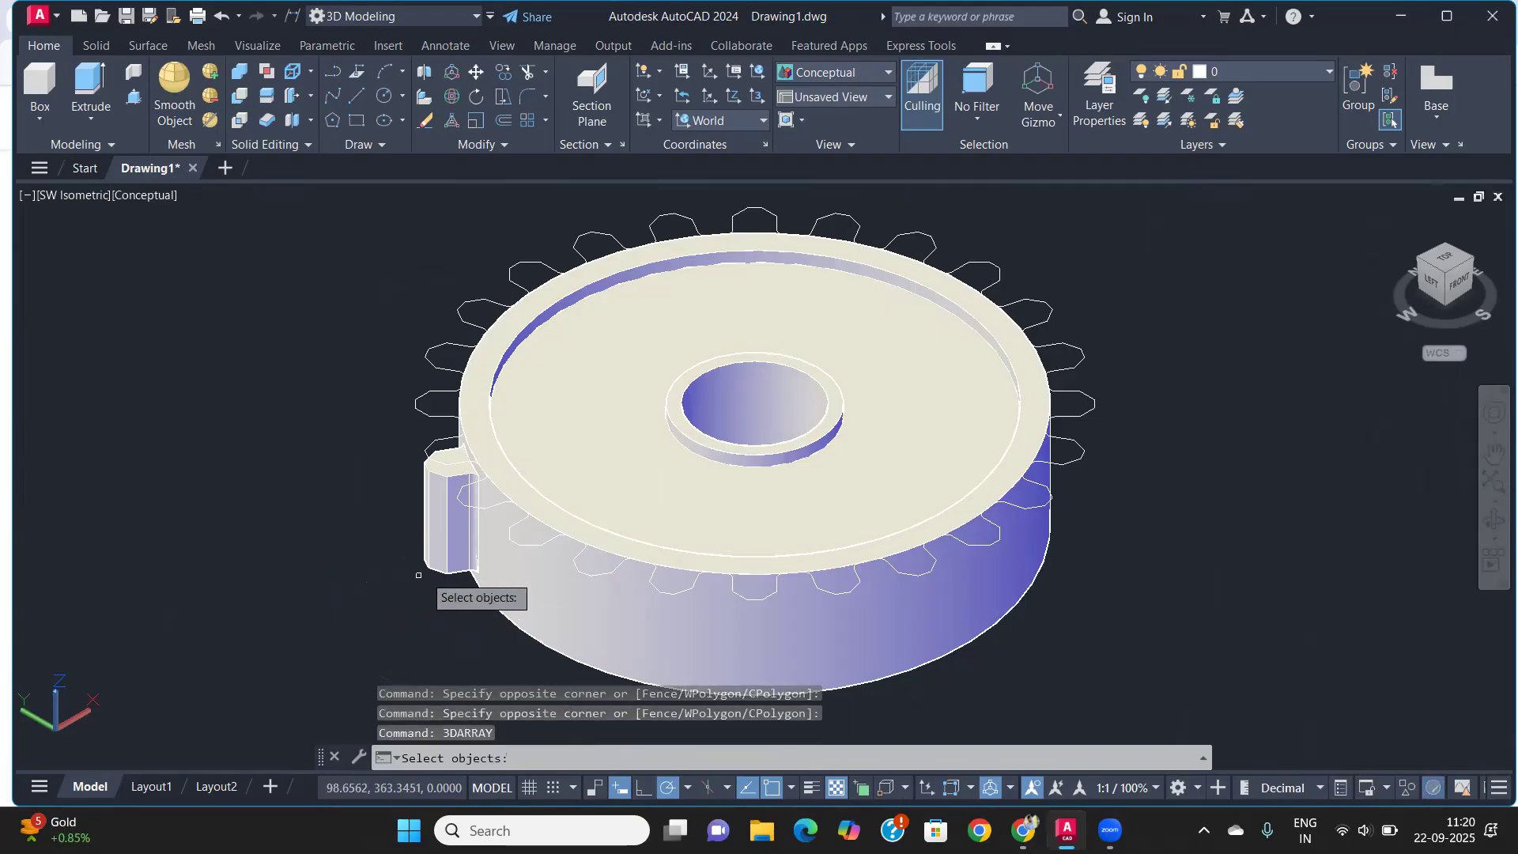
pyautogui.click(449, 553)
pyautogui.press('Return')
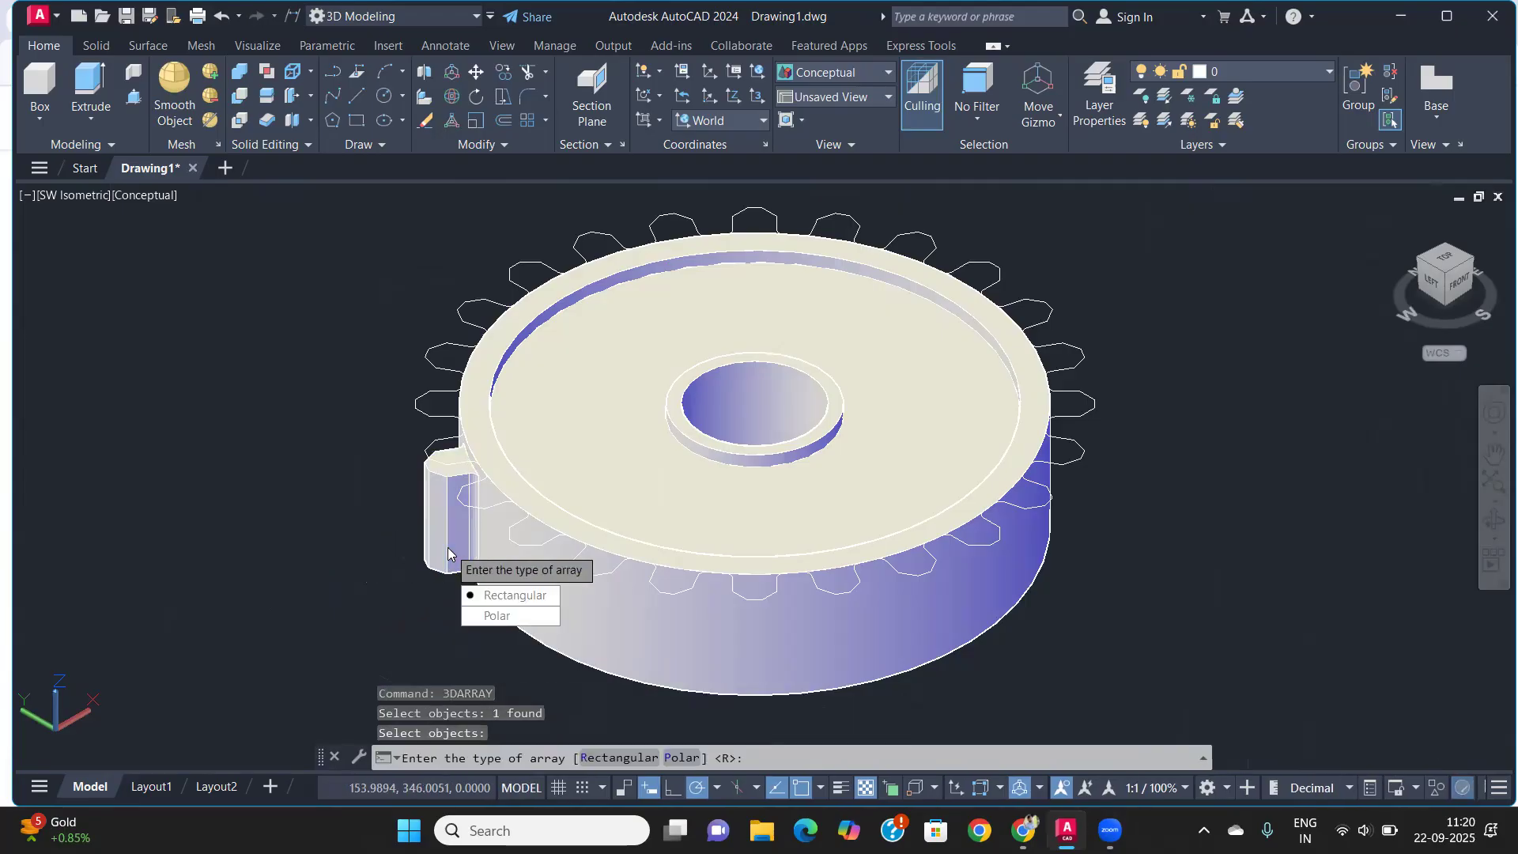
pyautogui.click(504, 622)
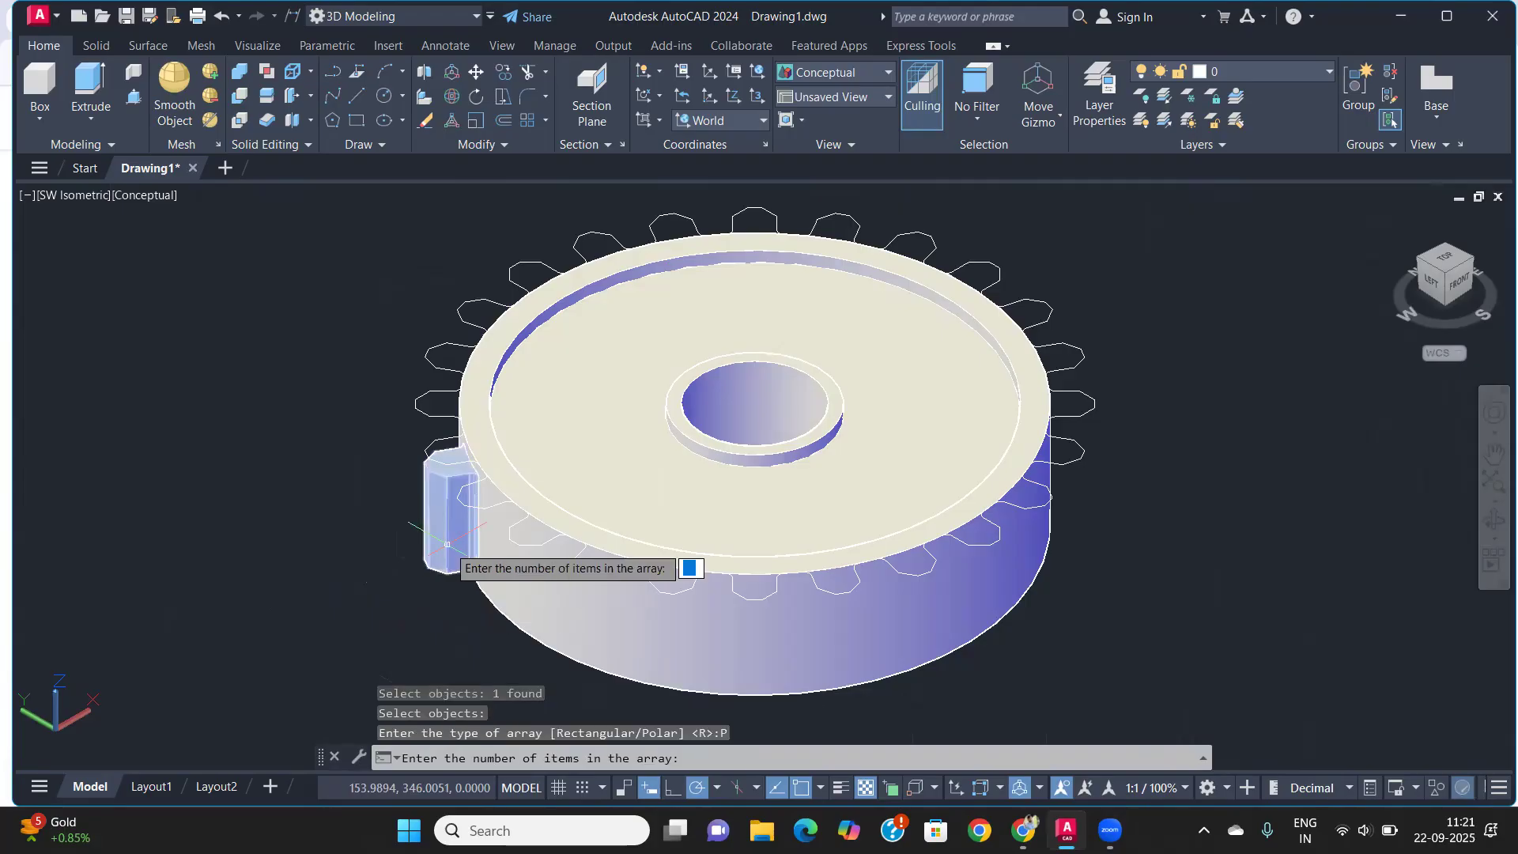
pyautogui.press('Return')
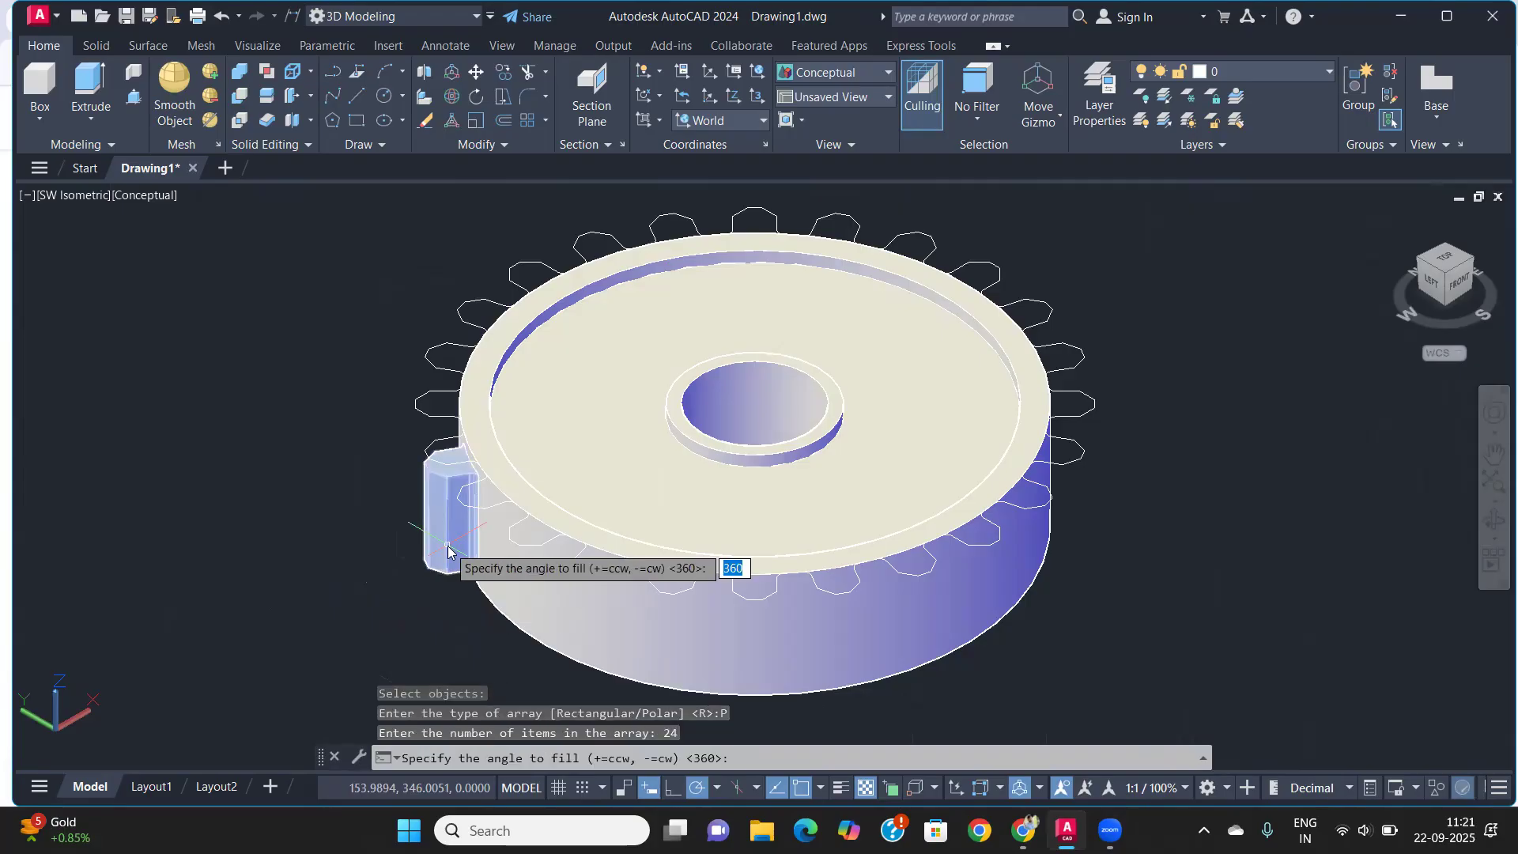
pyautogui.press('Return')
pyautogui.press('Return')
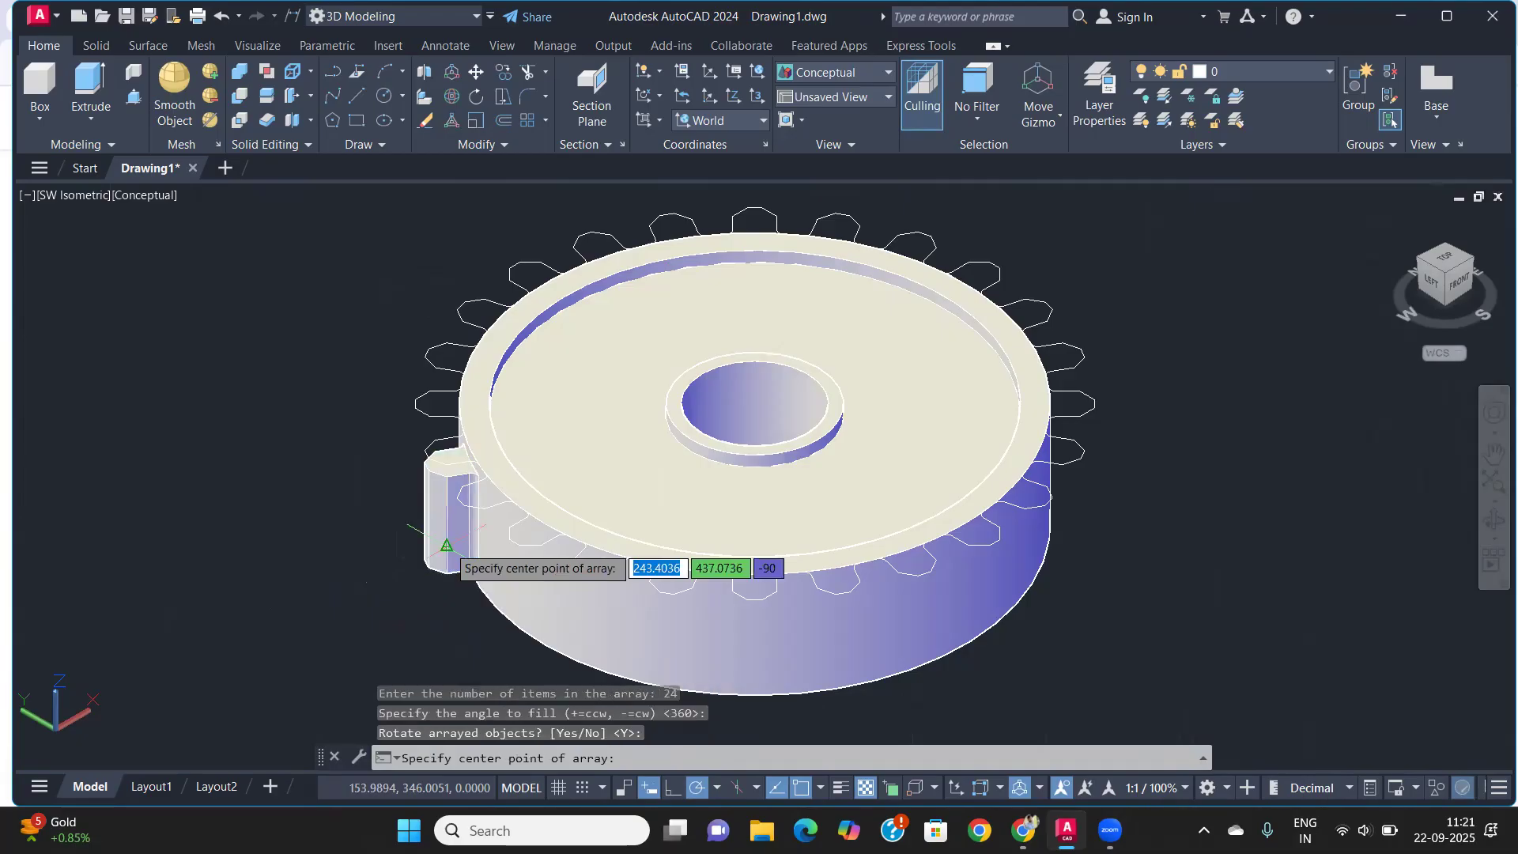
# Try an array axis from the centre of the recessed disc's hole to a point above the gear, and undo the array
pyautogui.click(755, 416)
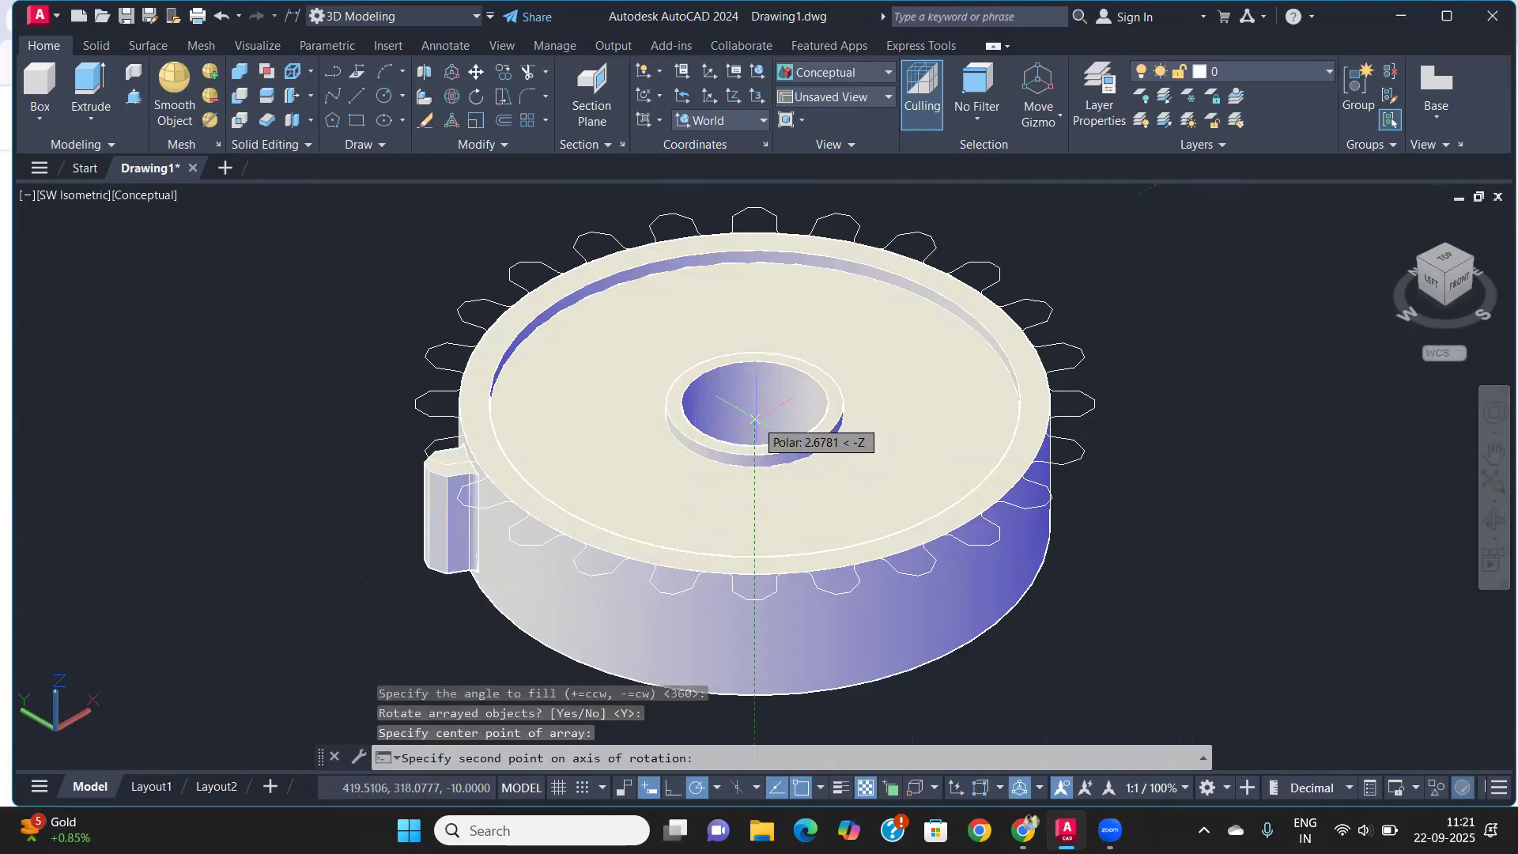
pyautogui.keyDown('shift'); pyautogui.moveTo(754, 419); pyautogui.dragTo(753, 304, button='middle'); pyautogui.keyUp('shift')
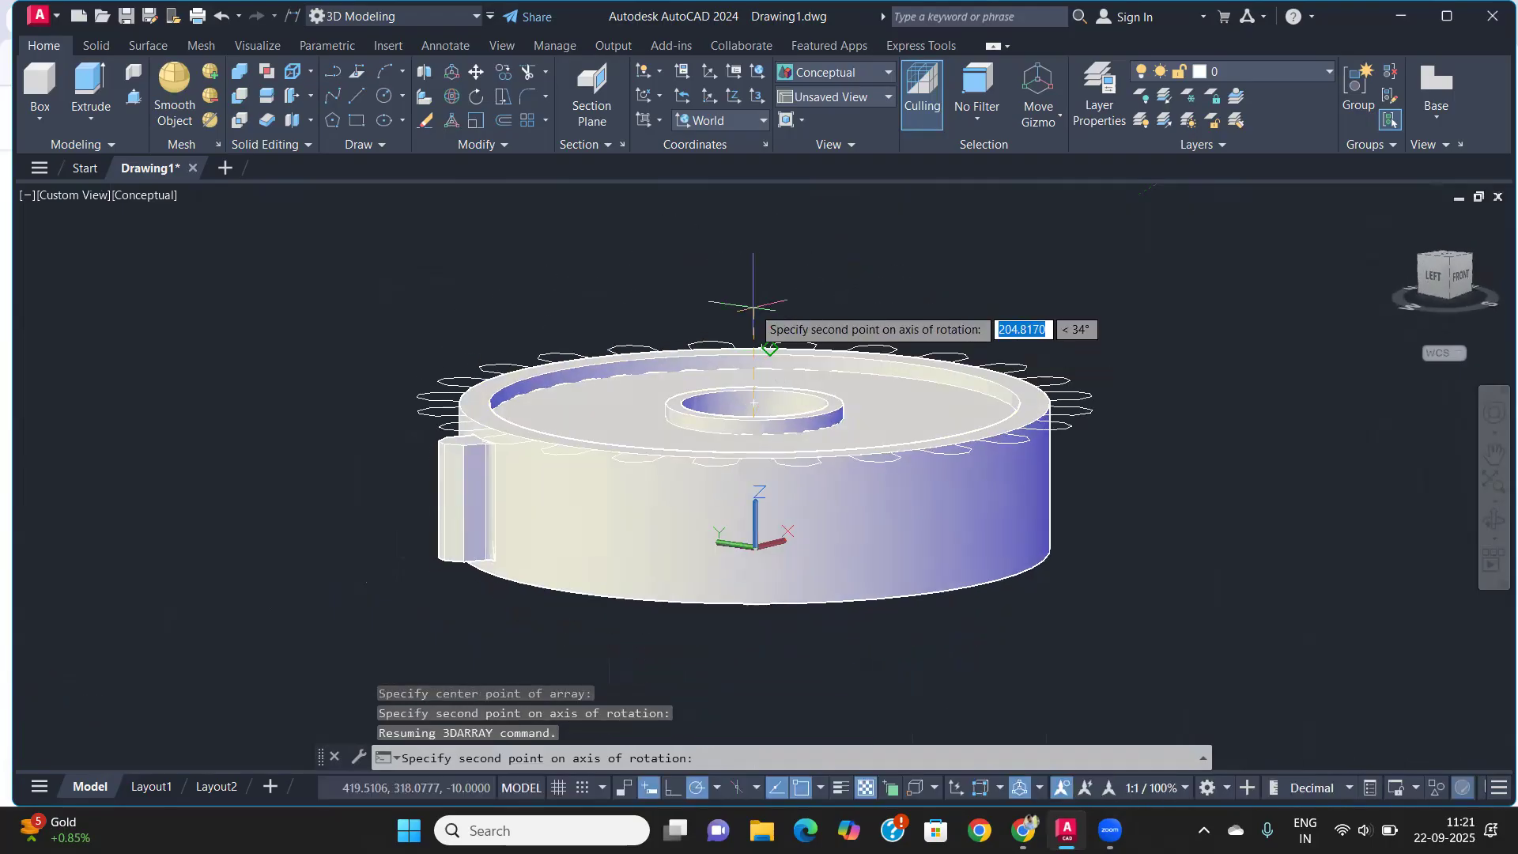
pyautogui.click(757, 242)
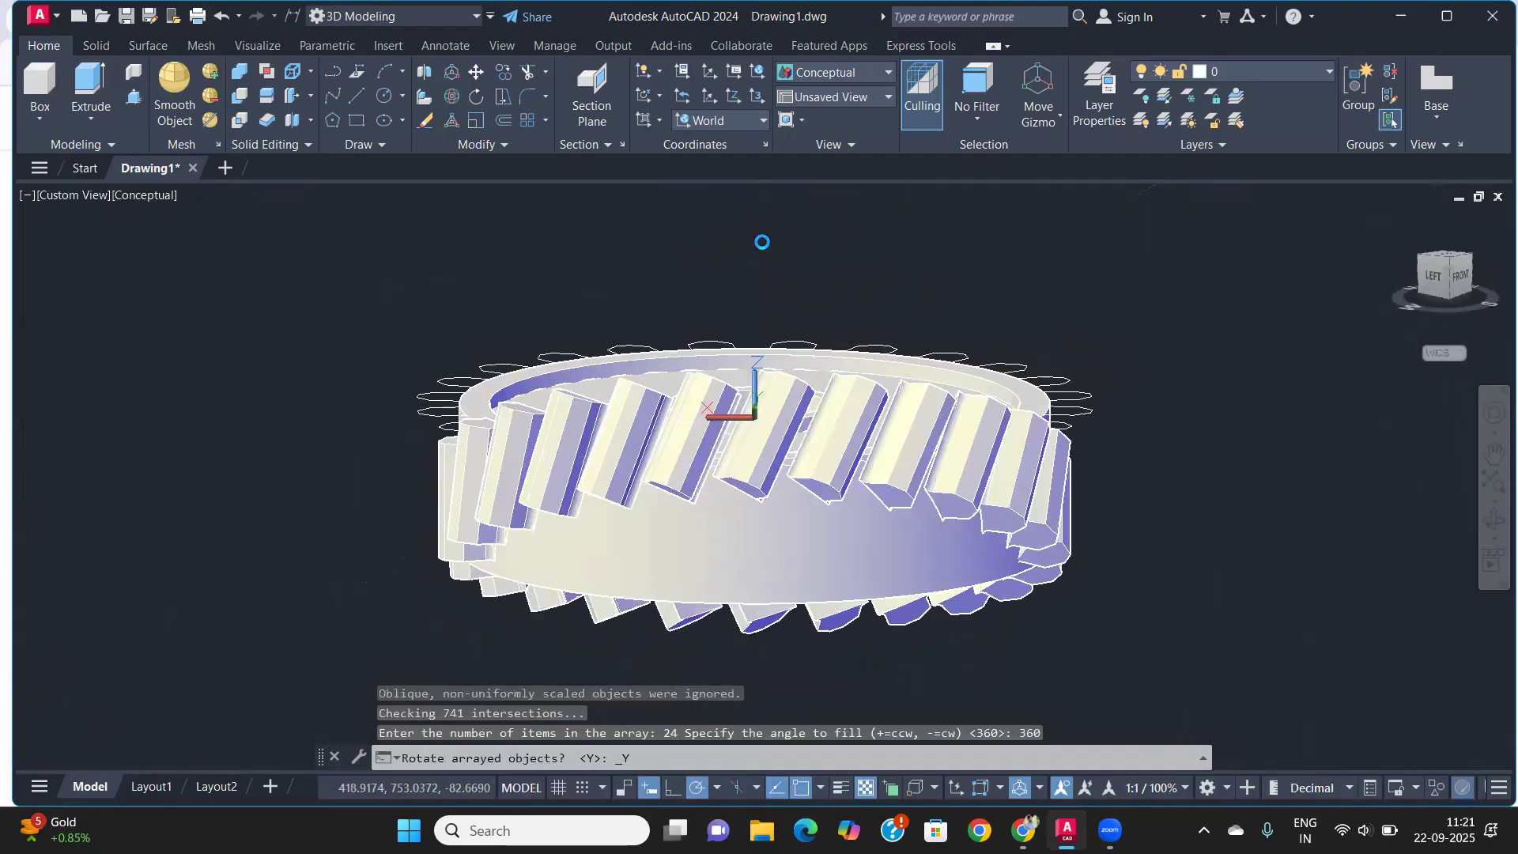
pyautogui.keyDown('shift'); pyautogui.moveTo(760, 237); pyautogui.dragTo(764, 370, button='middle'); pyautogui.keyUp('shift')
pyautogui.hotkey('ctrl', 'z')
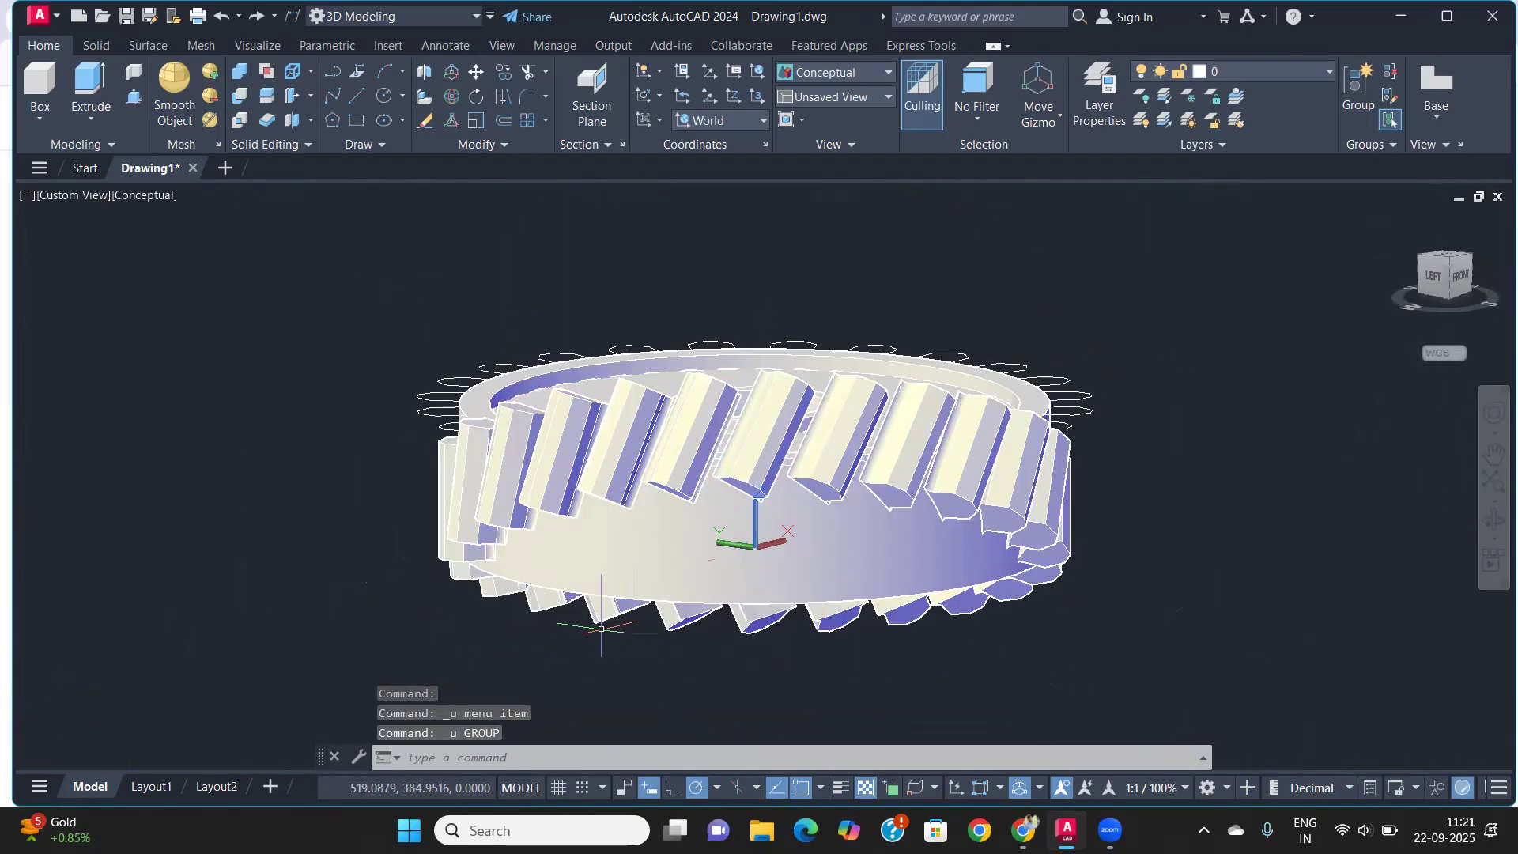
pyautogui.hotkey('ctrl', 'z')
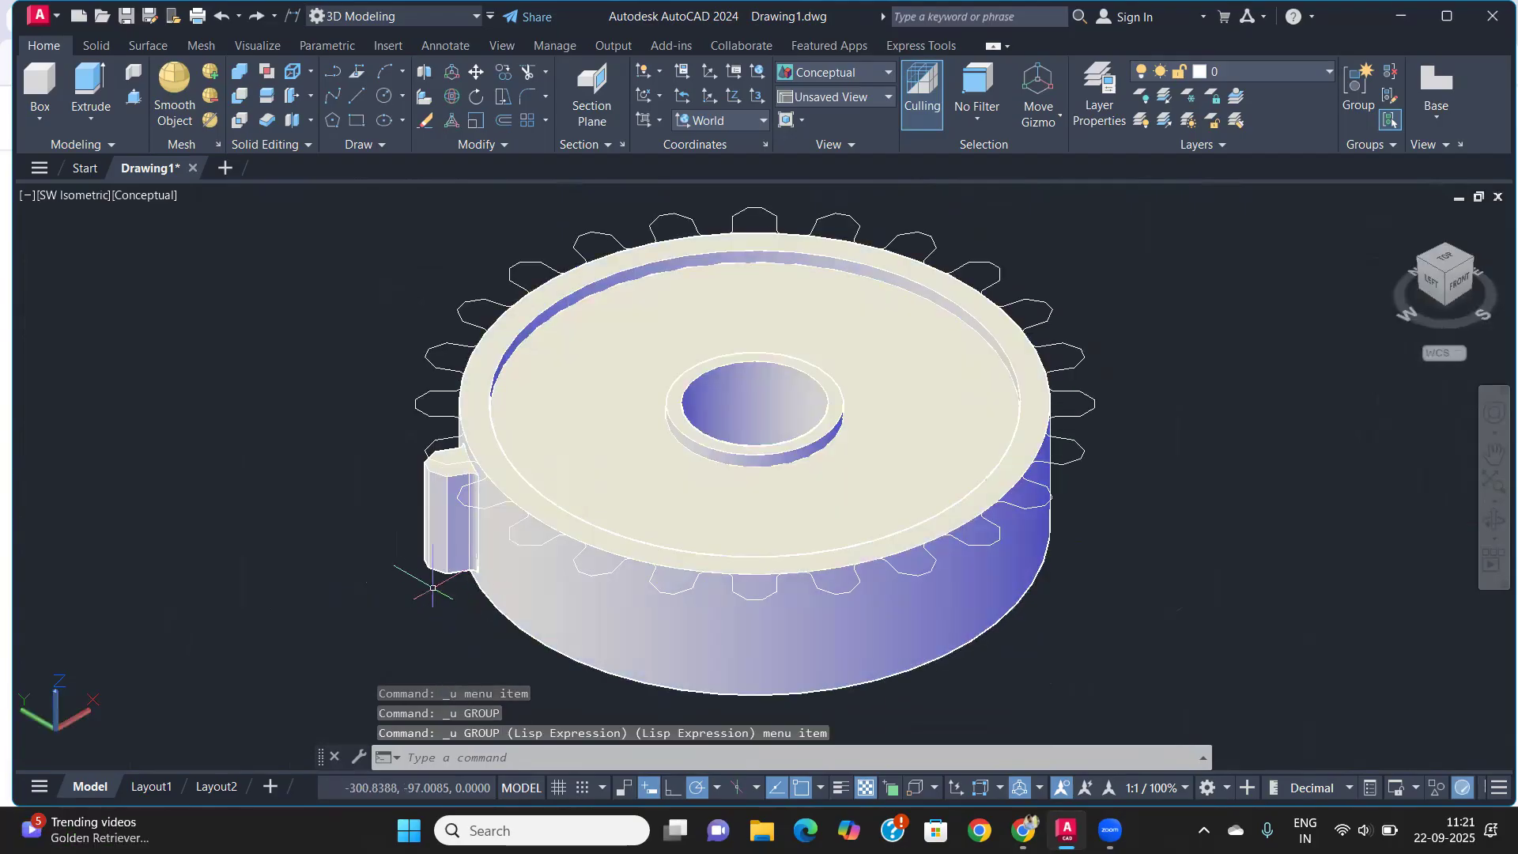
pyautogui.press('Escape')
pyautogui.write('l')
pyautogui.press('Return')
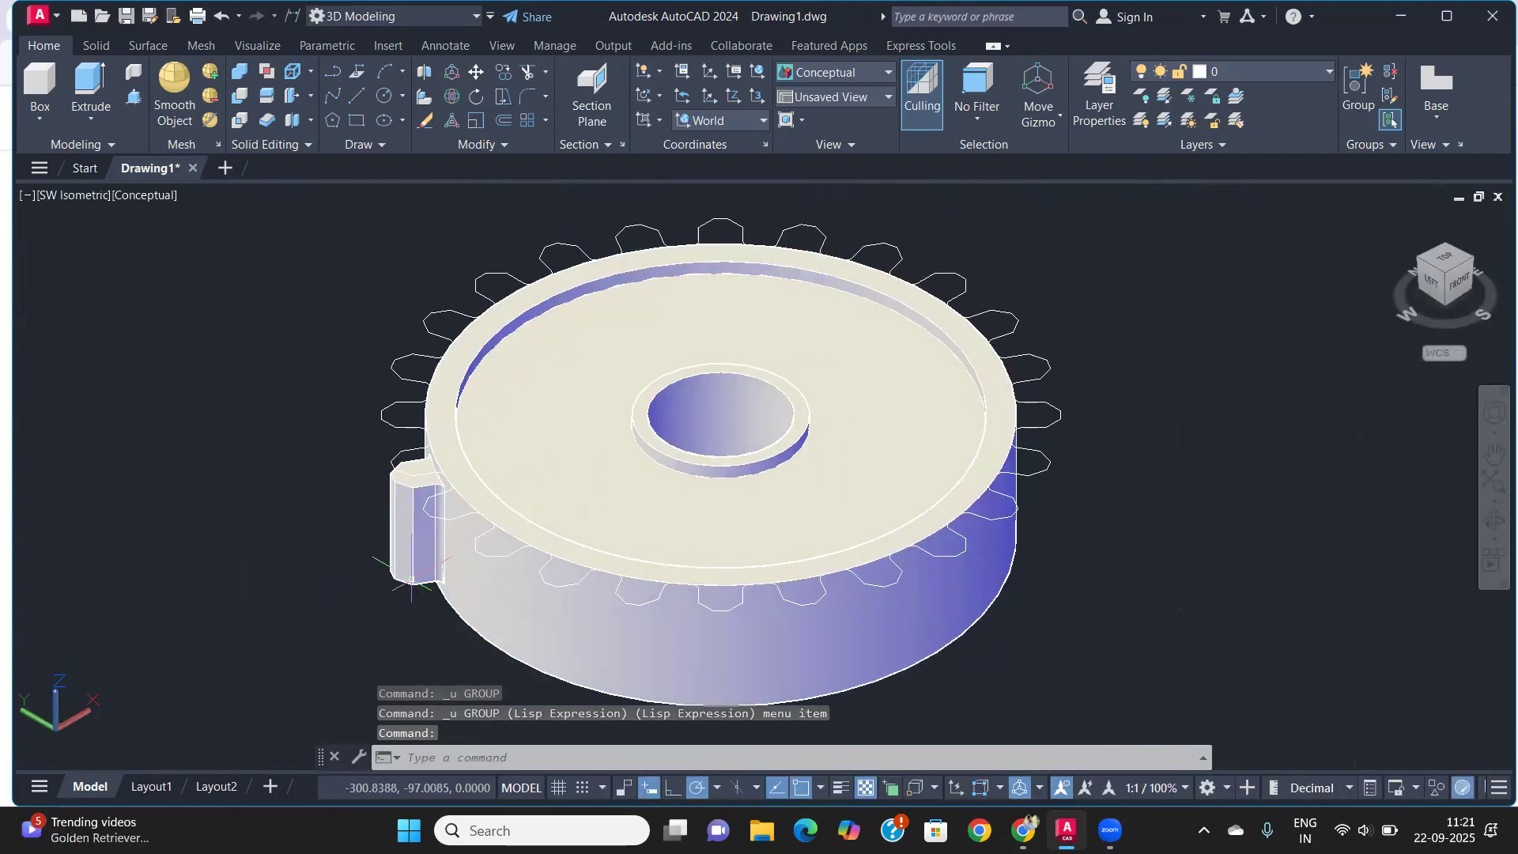
pyautogui.scroll(5, 439, 483)
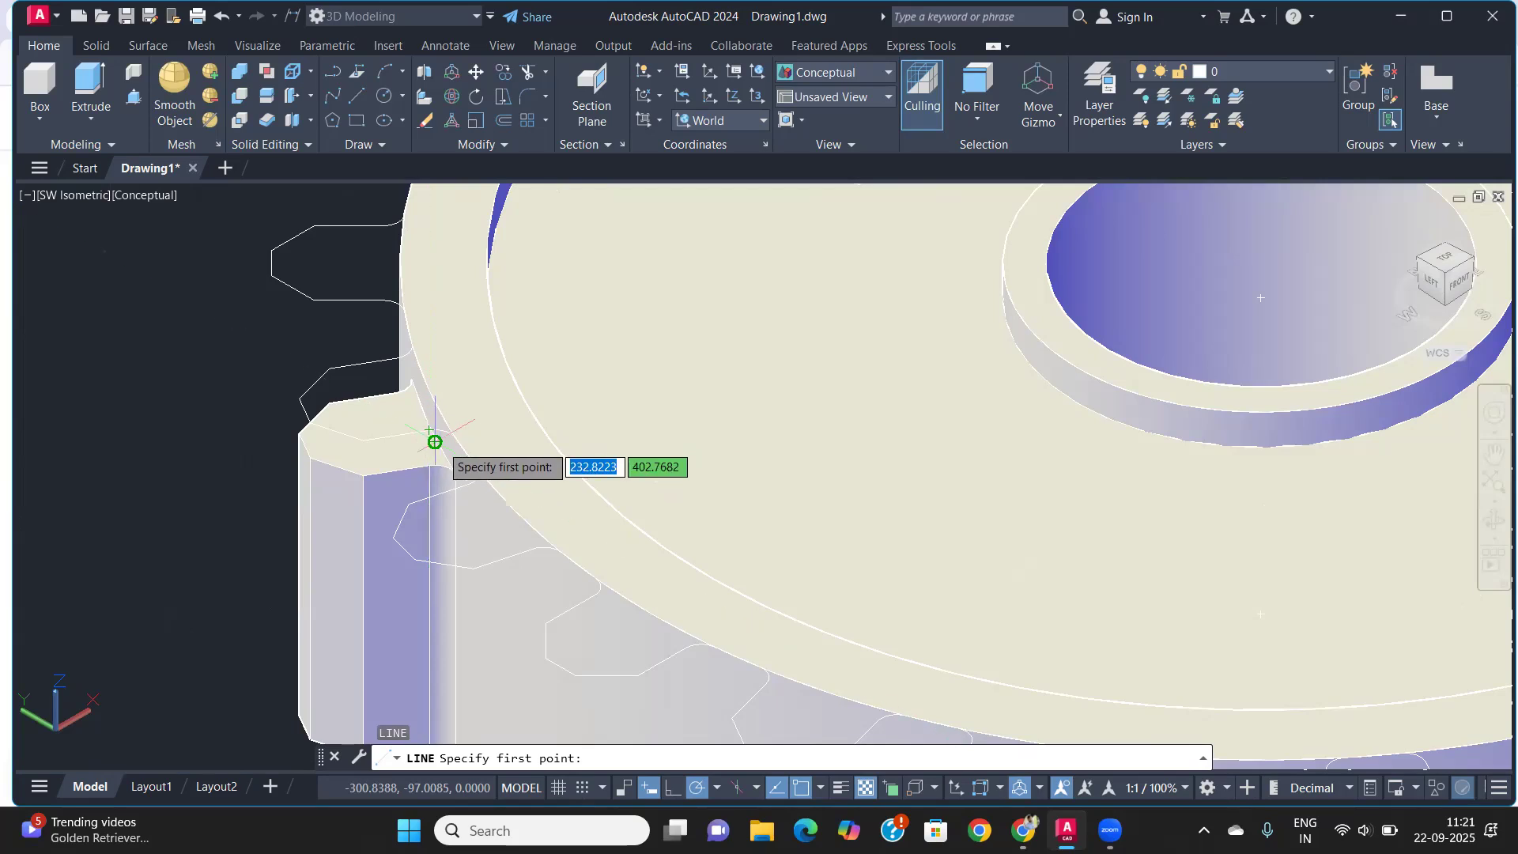
pyautogui.click(434, 441)
pyautogui.moveTo(1177, 312); pyautogui.dragTo(870, 379, button='middle')
pyautogui.scroll(-4, 897, 378)
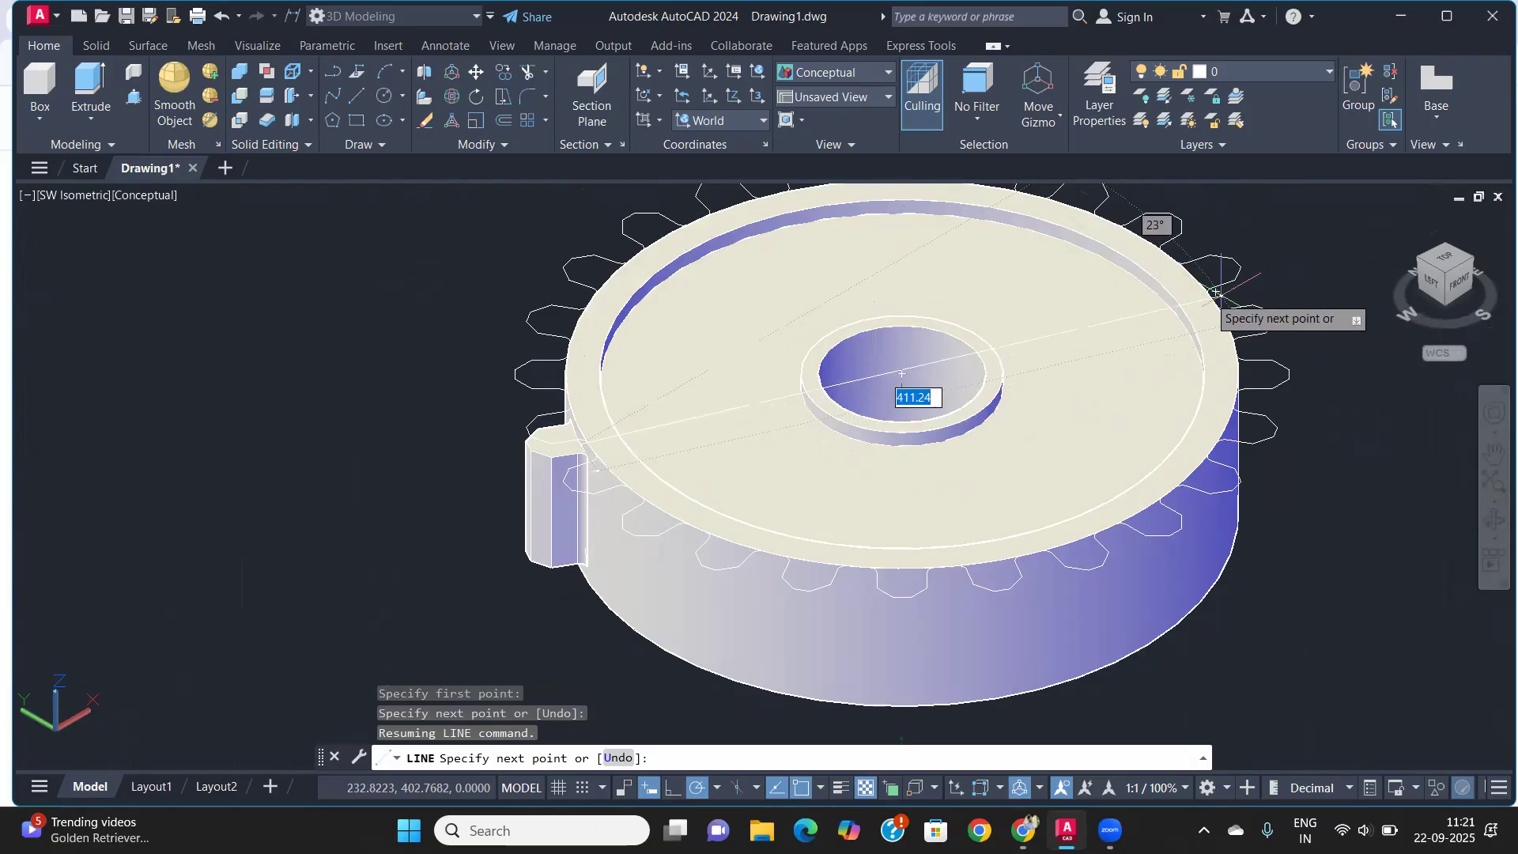
pyautogui.scroll(2, 1189, 273)
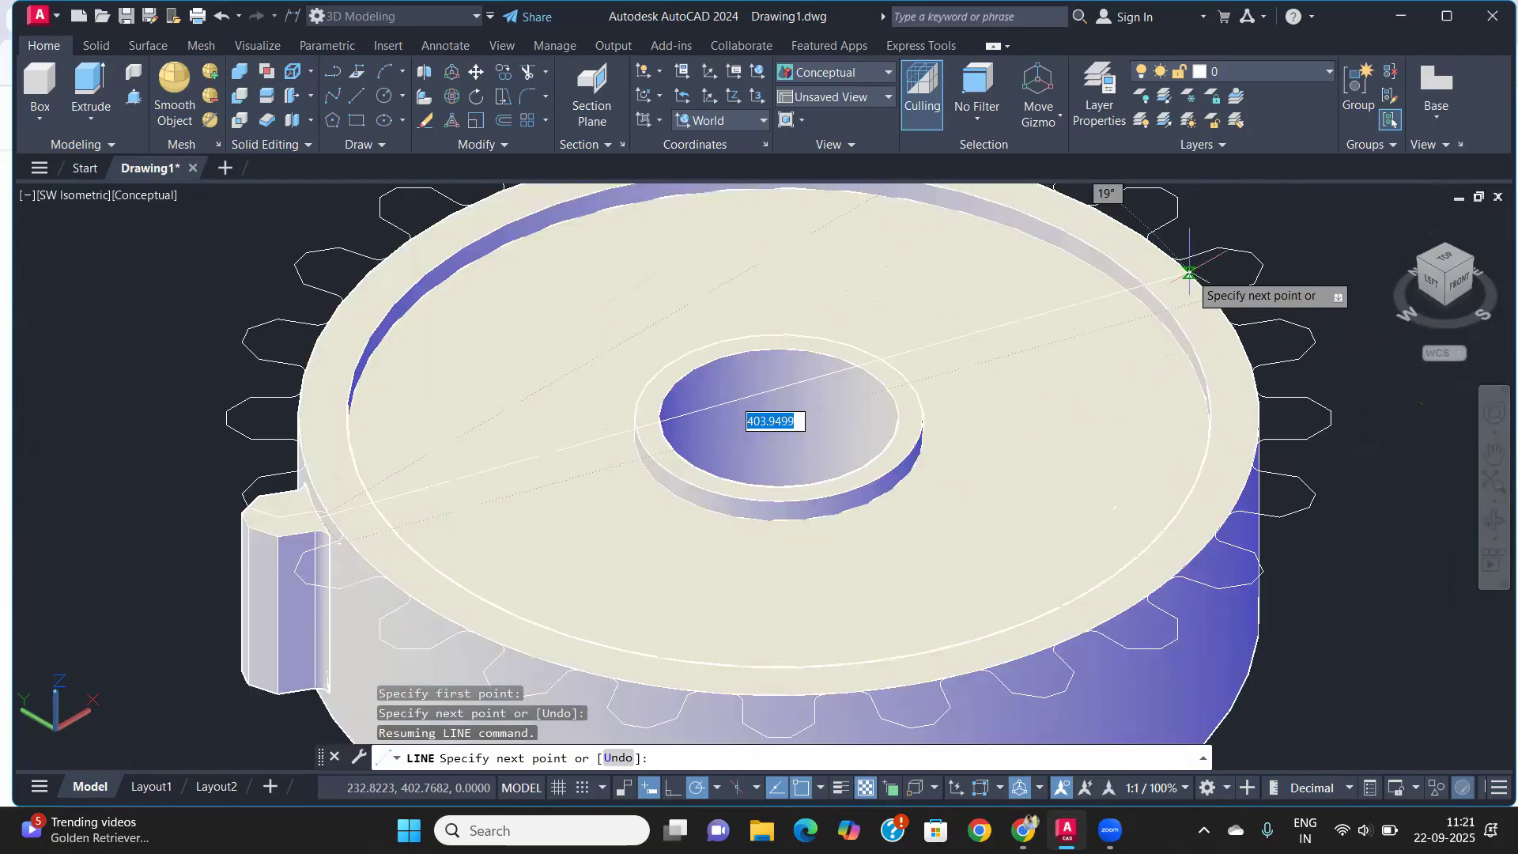
pyautogui.scroll(3, 1190, 273)
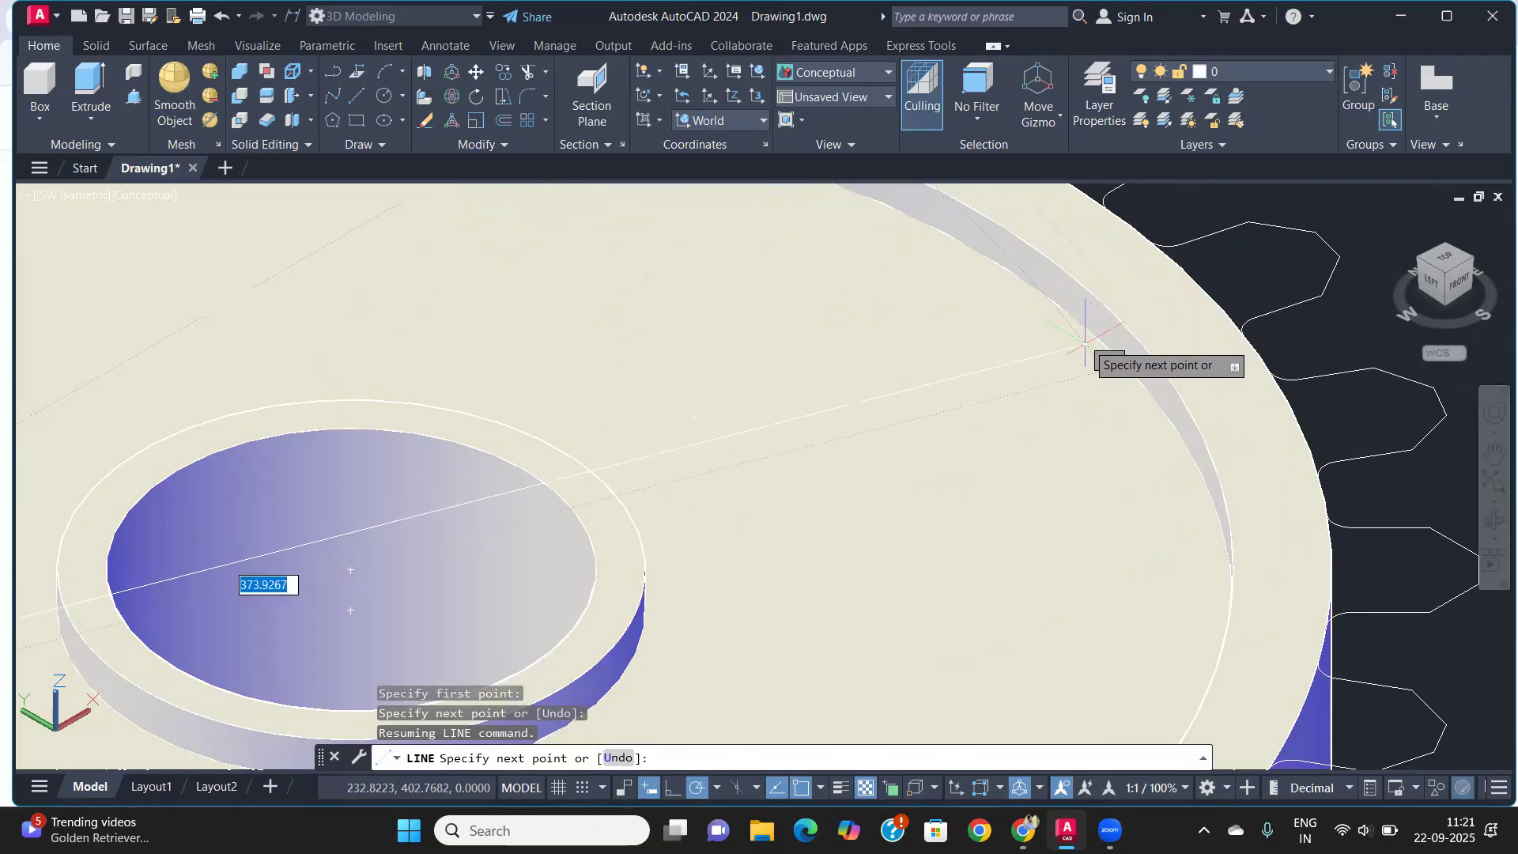
pyautogui.press('Escape')
pyautogui.scroll(-5, 979, 399)
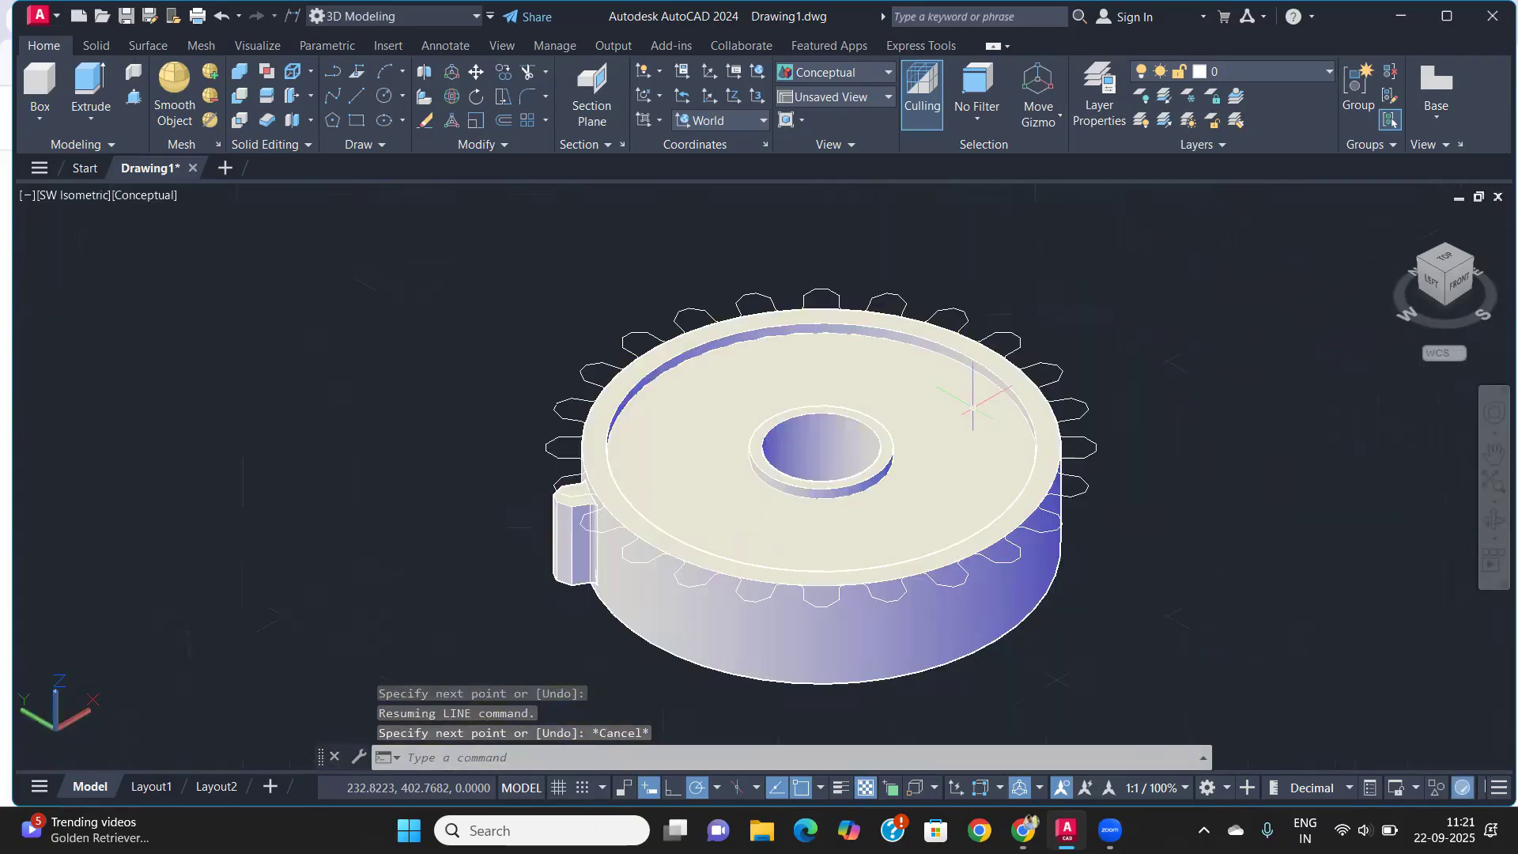
pyautogui.scroll(5, 788, 471)
pyautogui.write('l')
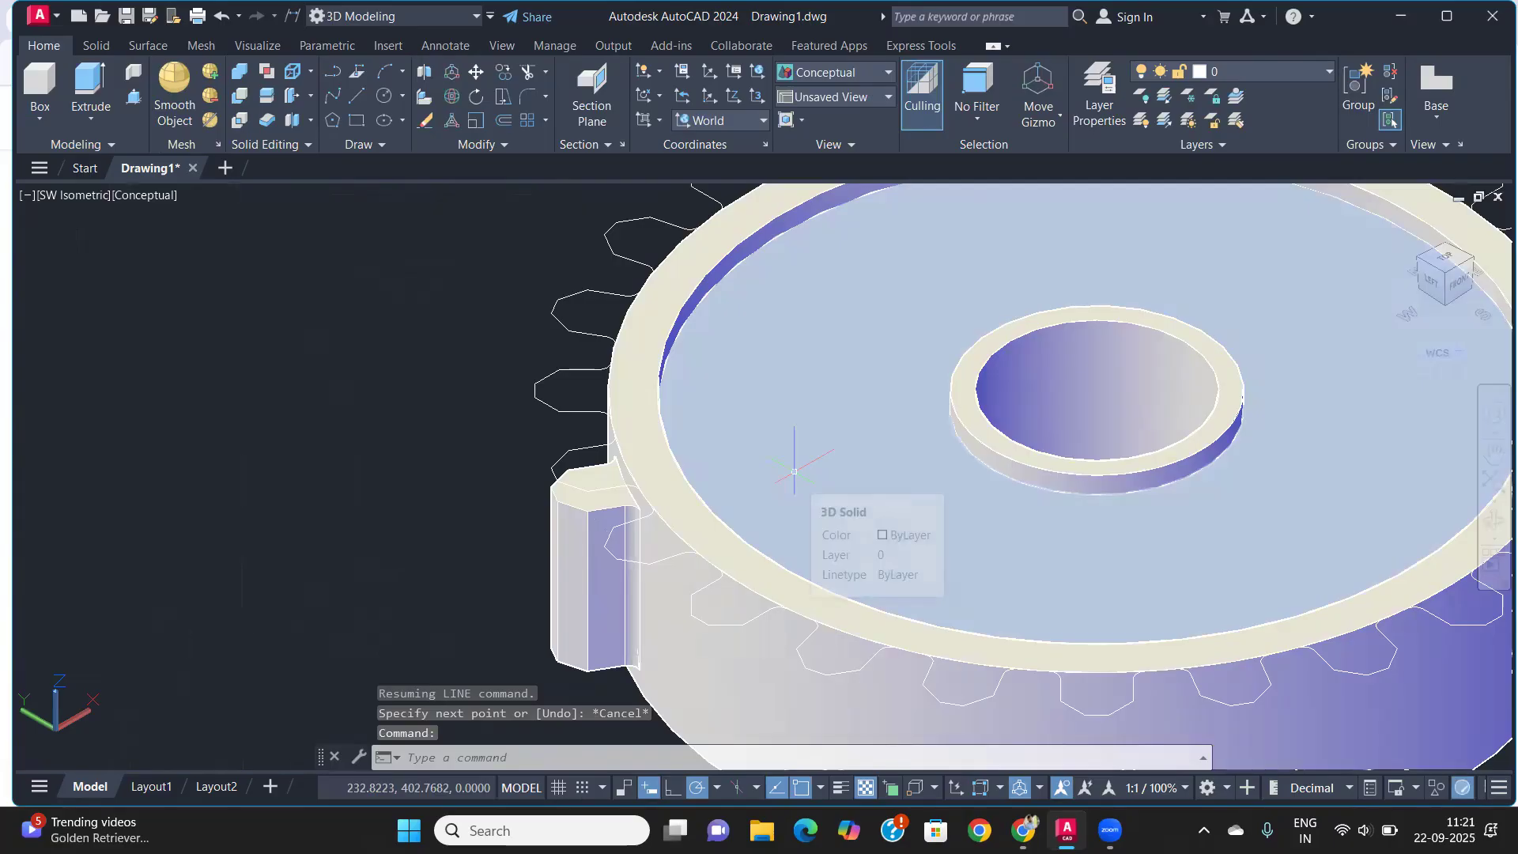
pyautogui.press('Return')
pyautogui.keyDown('shift'); pyautogui.moveTo(733, 478); pyautogui.dragTo(755, 472, button='middle'); pyautogui.keyUp('shift')
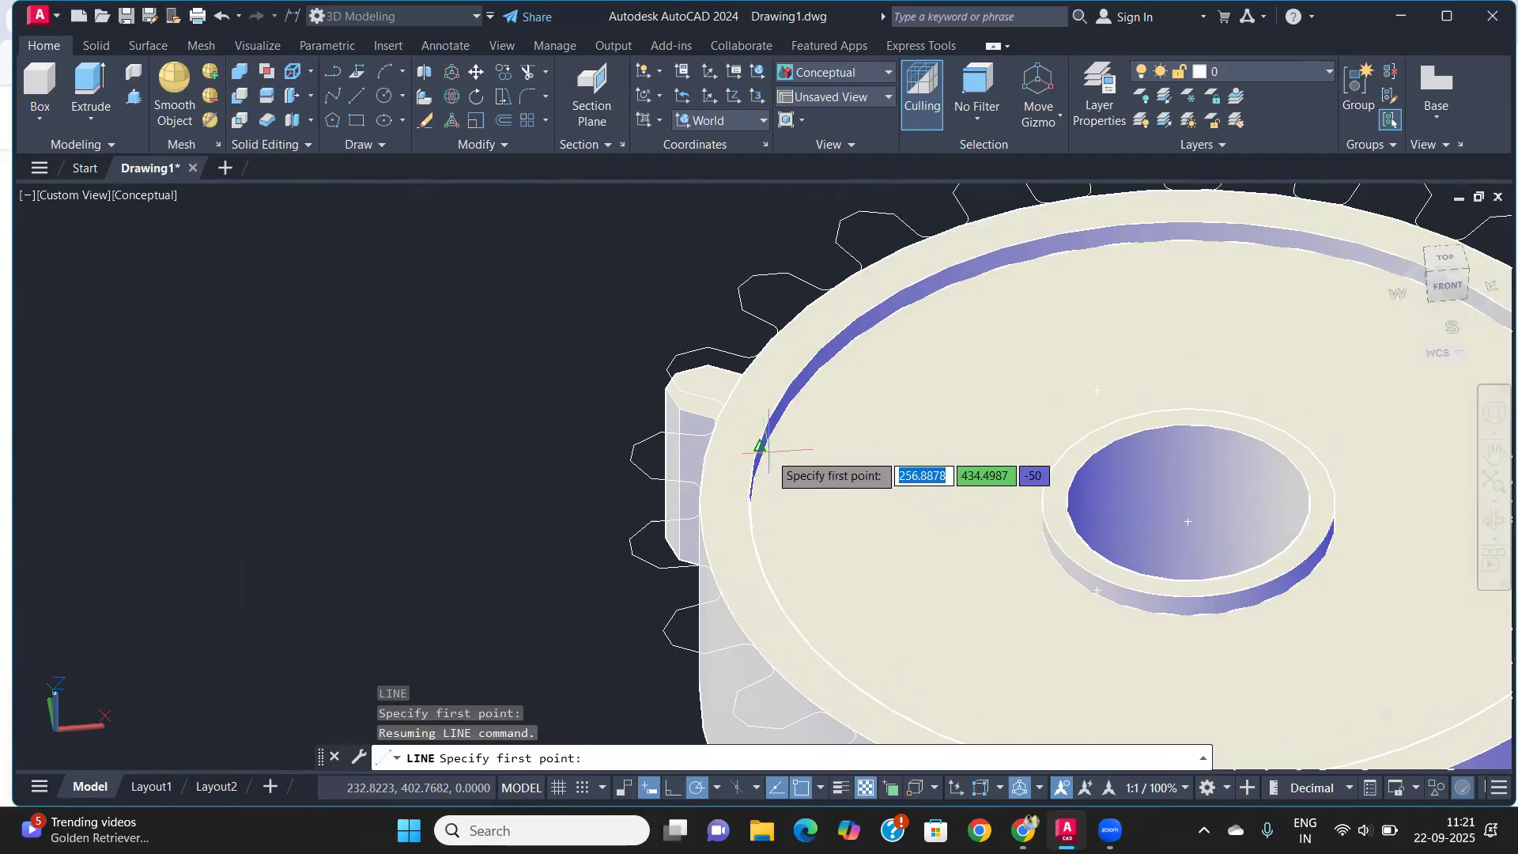
pyautogui.click(761, 447)
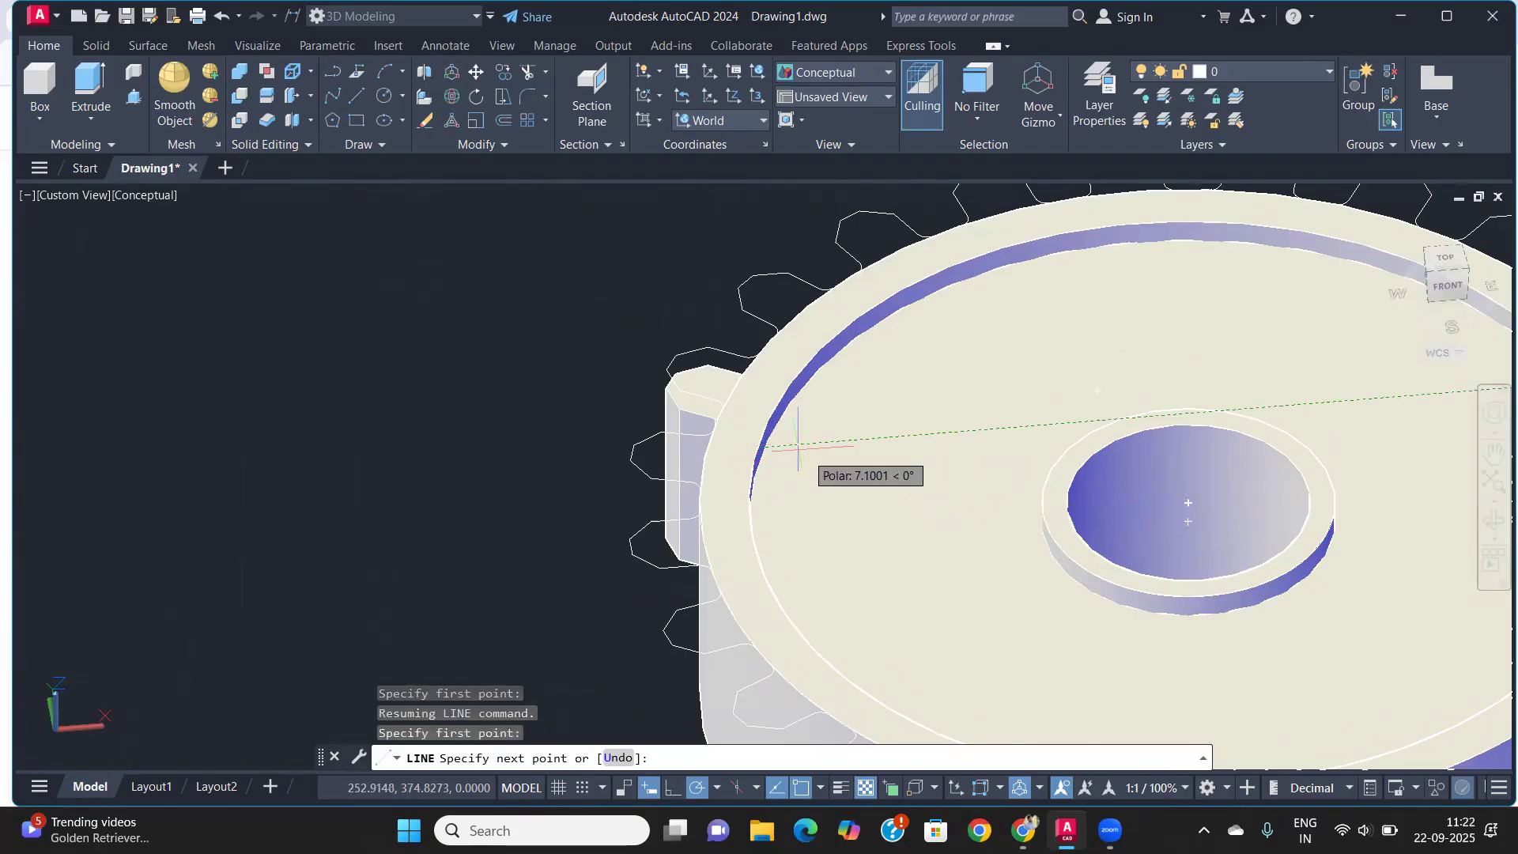
pyautogui.moveTo(938, 483); pyautogui.dragTo(653, 393, button='middle')
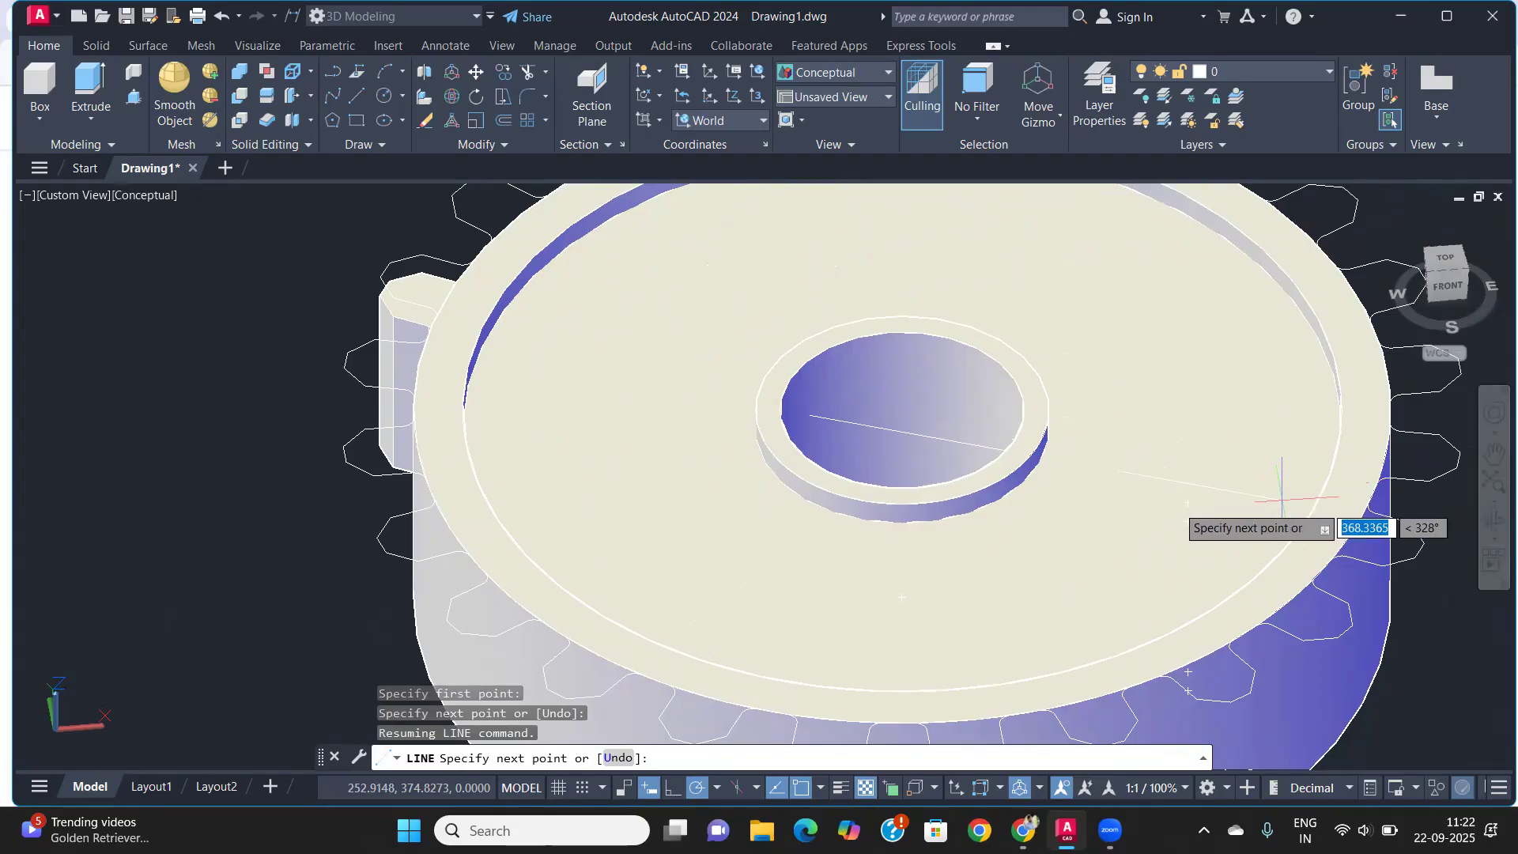
pyautogui.press('Escape')
# Set up 3DARRAY again for the tooth solid as a polar array of 24 items over 360 degrees with rotated copies
pyautogui.keyDown('shift'); pyautogui.moveTo(734, 528); pyautogui.dragTo(1023, 569, button='middle'); pyautogui.keyUp('shift')
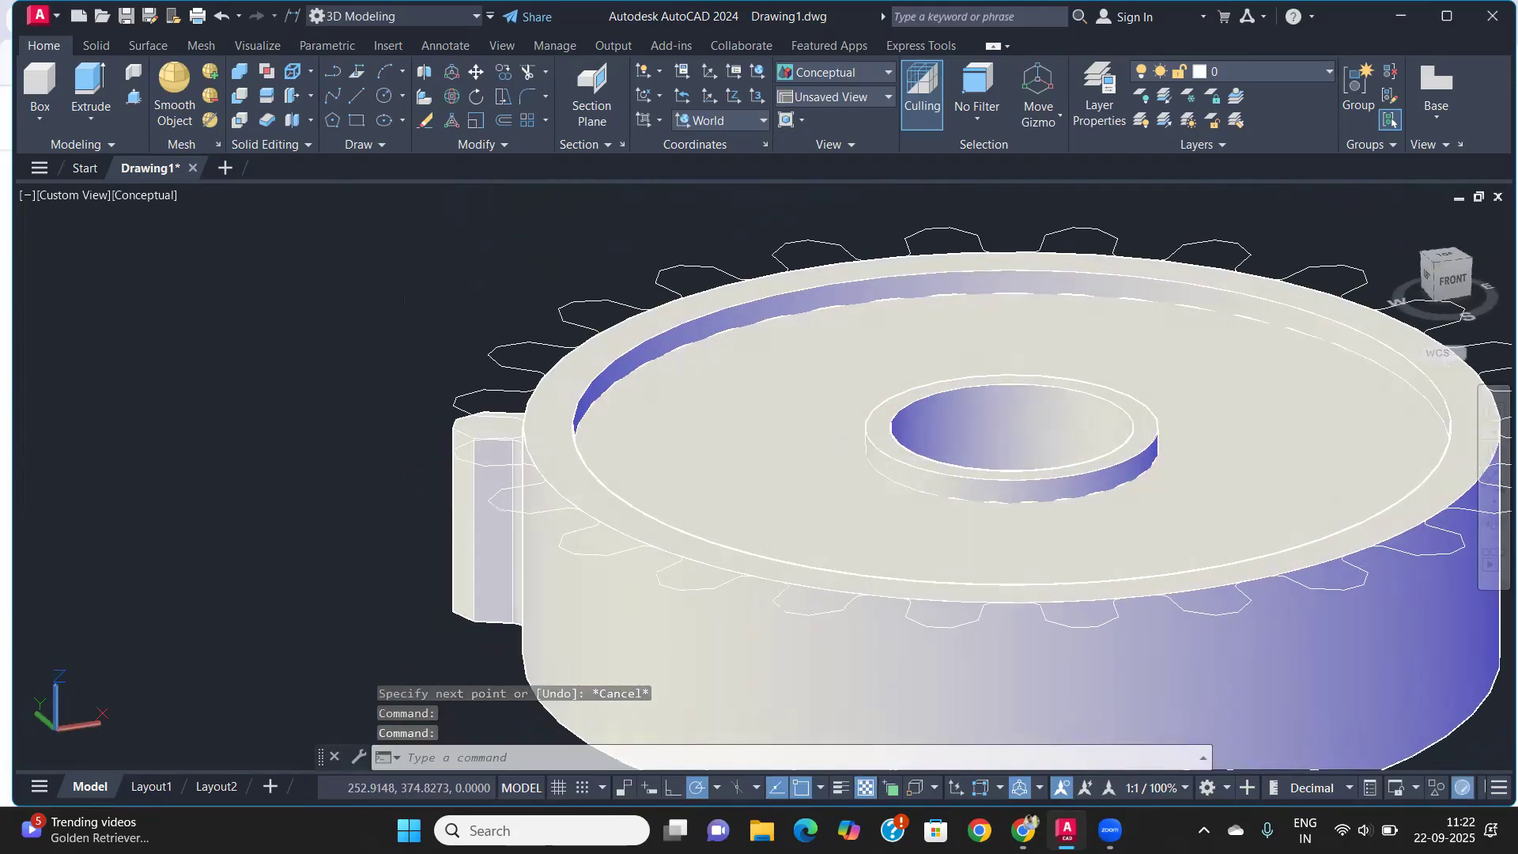
pyautogui.scroll(3, 465, 574)
pyautogui.scroll(-4, 526, 487)
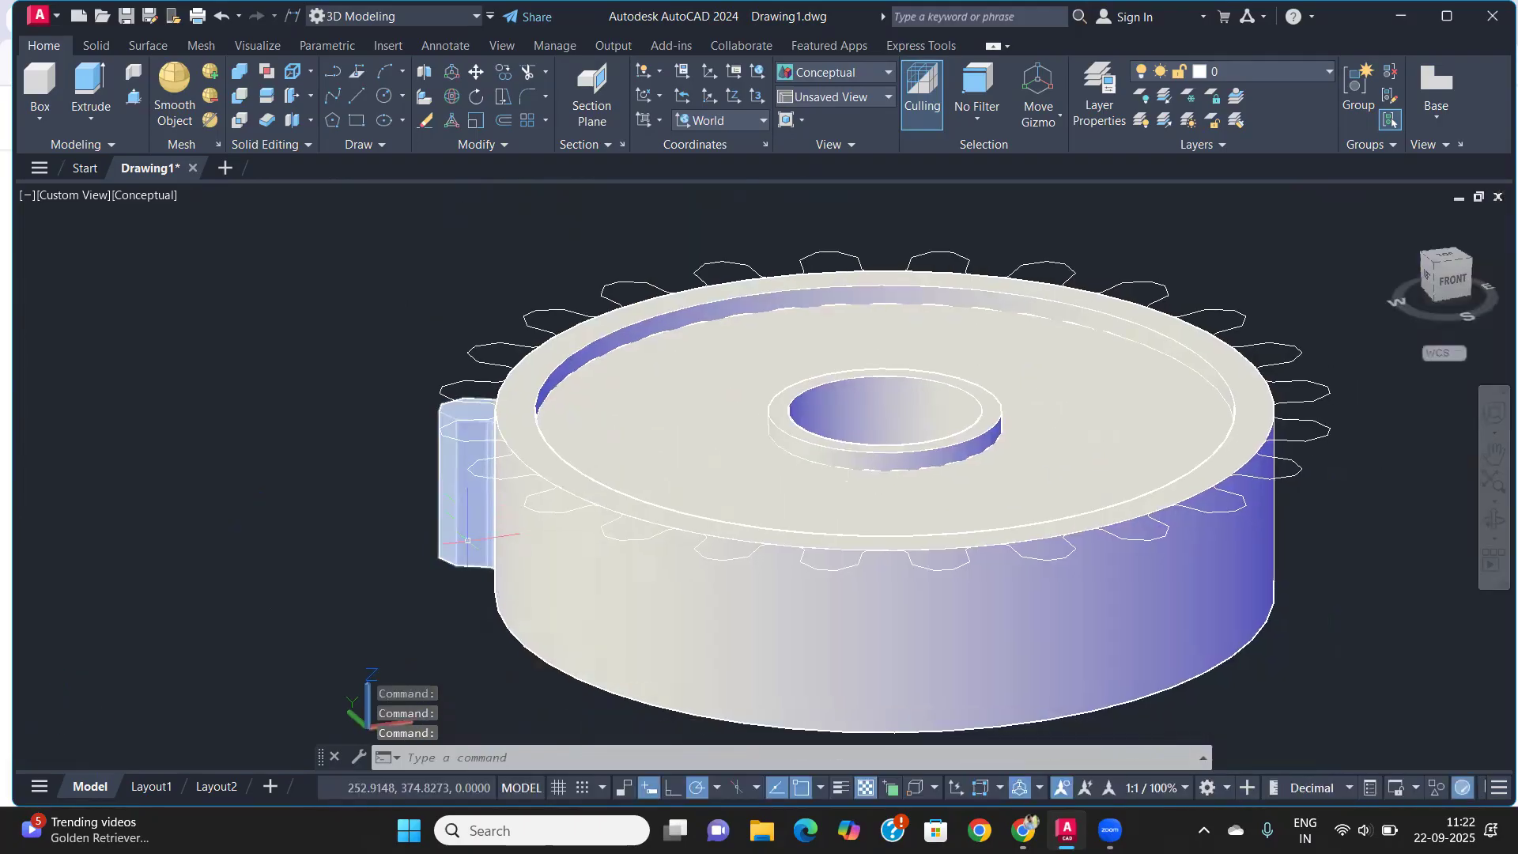
pyautogui.write('3darray')
pyautogui.press('Return')
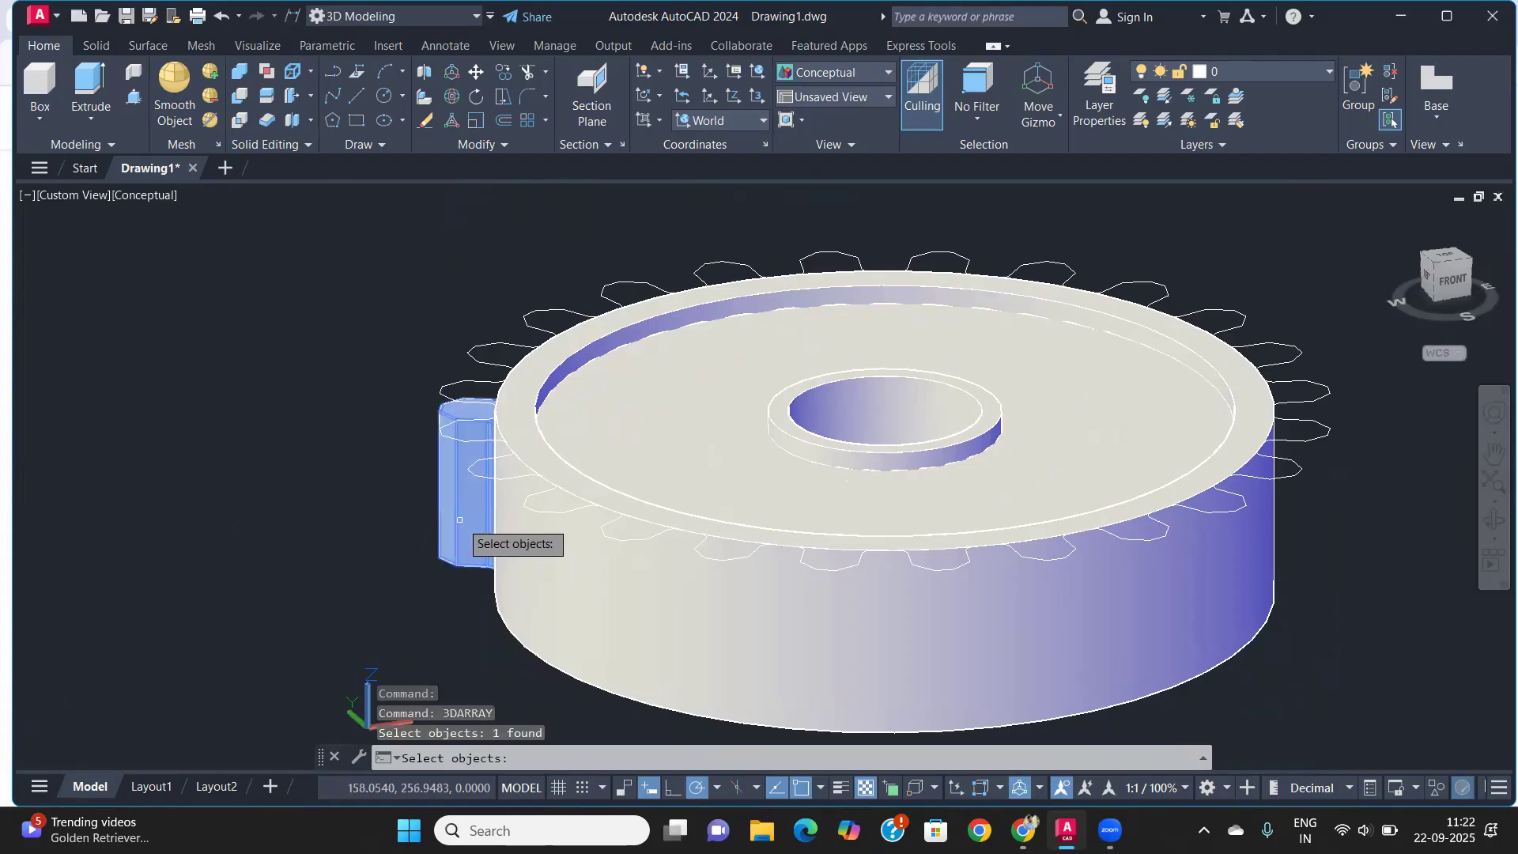
pyautogui.press('Return')
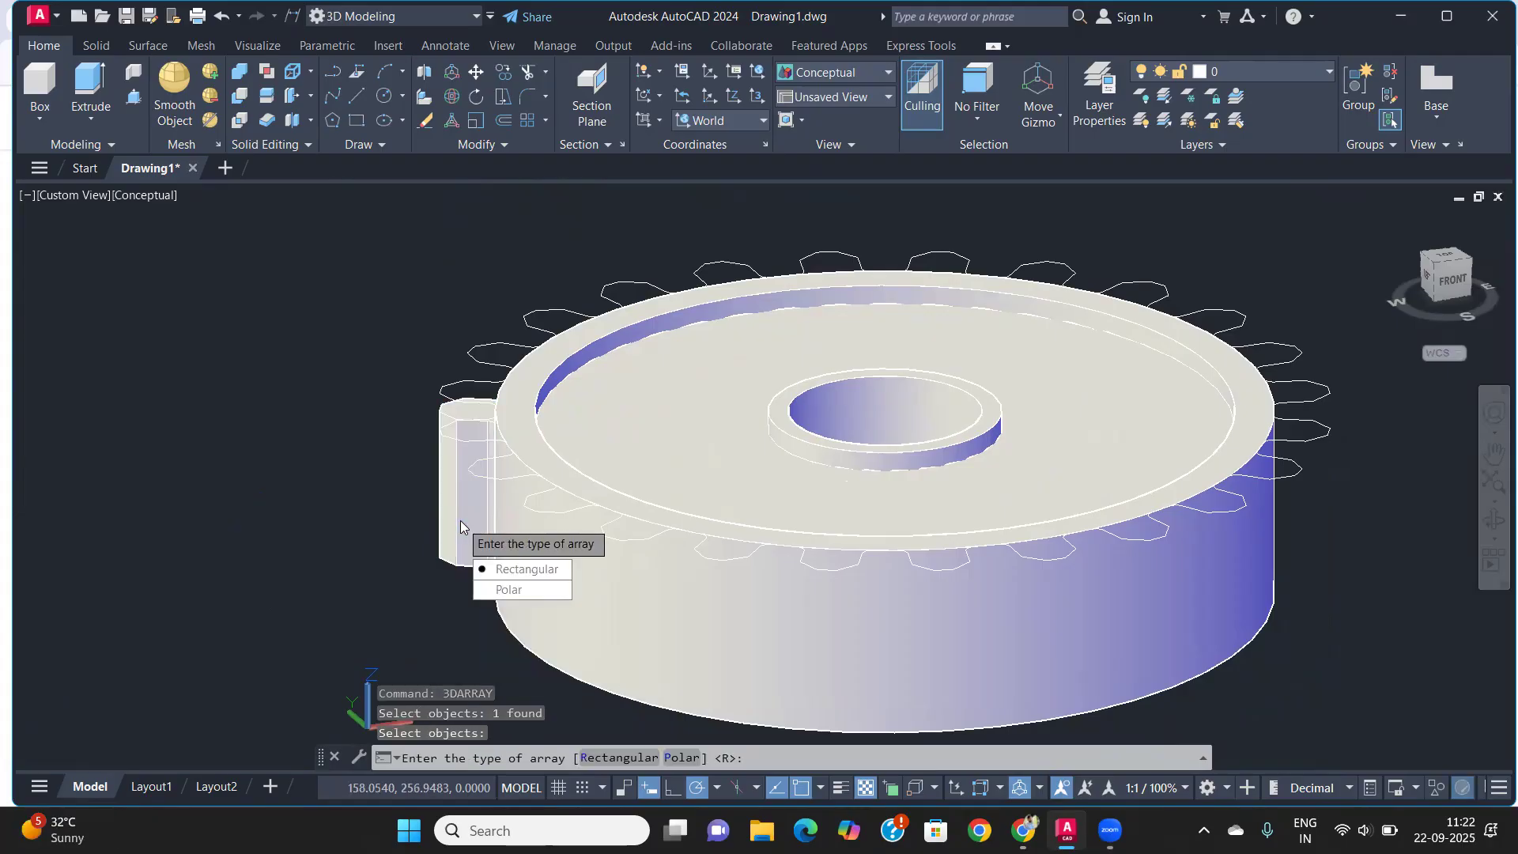
pyautogui.press('Down')
pyautogui.press('Return')
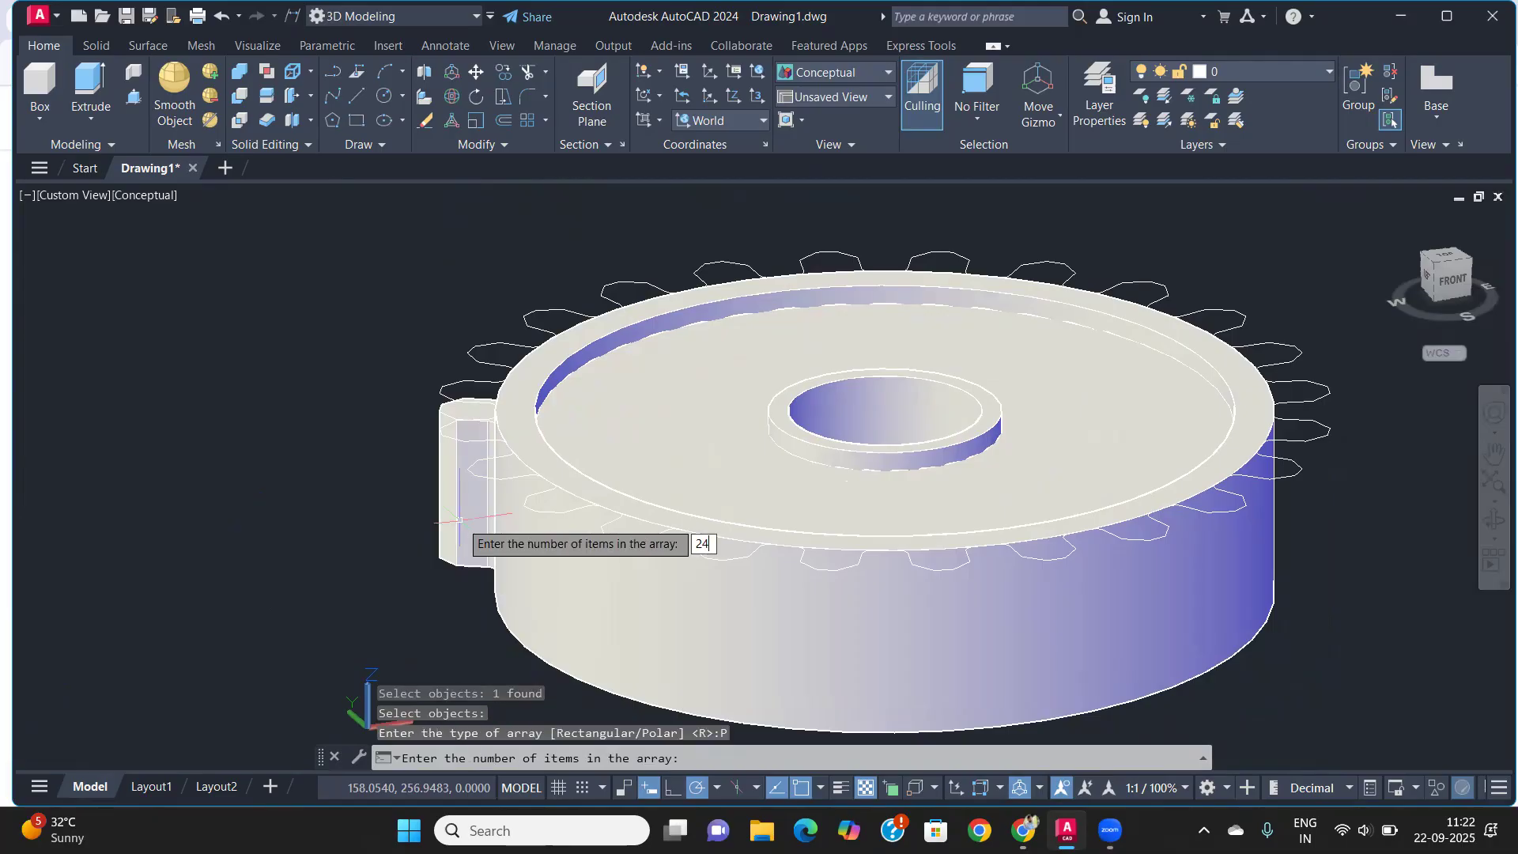
pyautogui.press('Return')
pyautogui.press('Return')
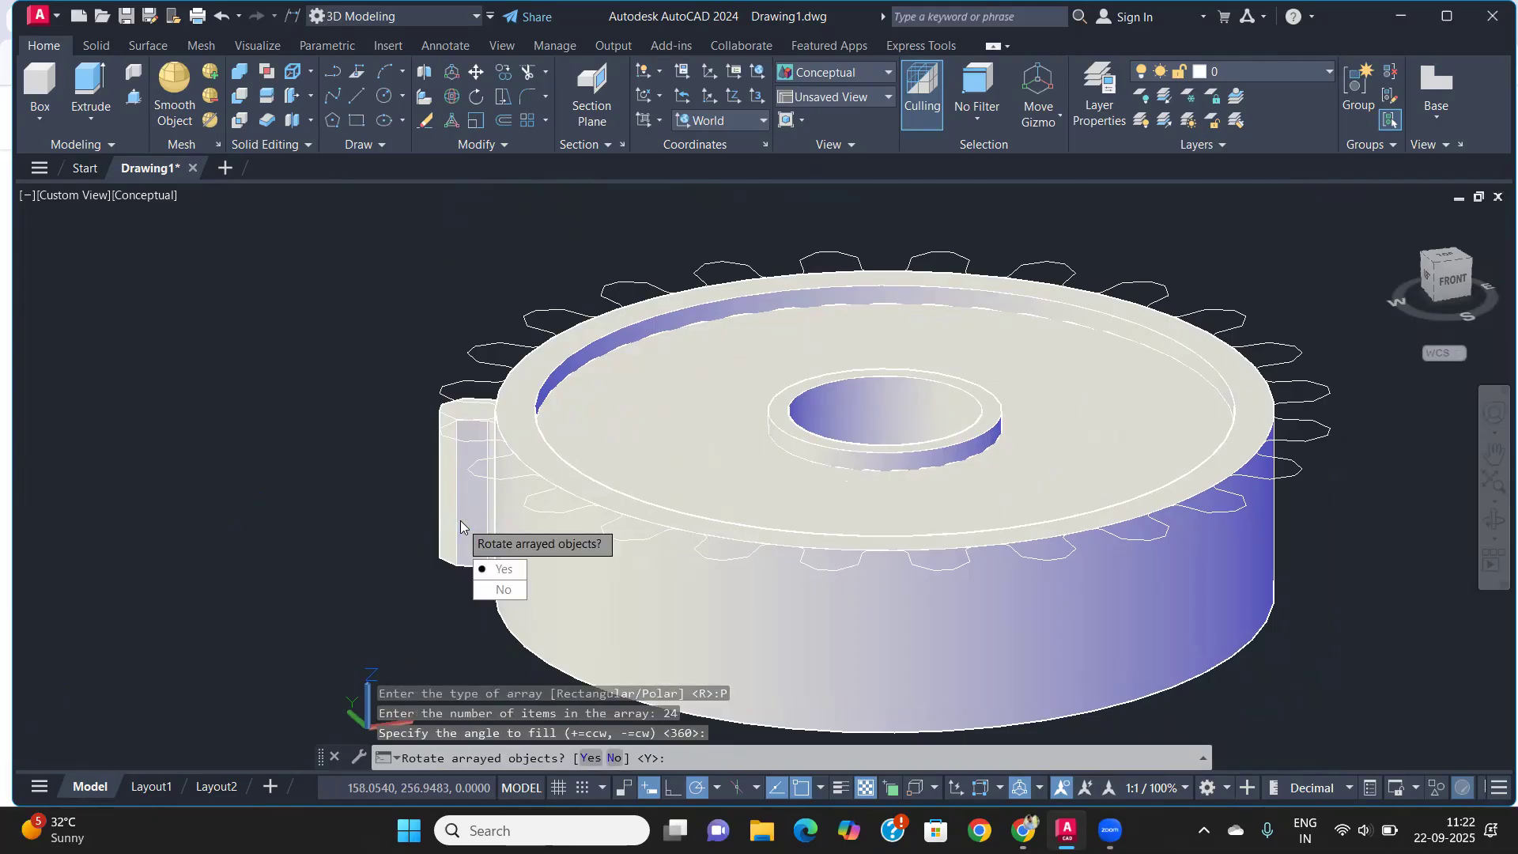
pyautogui.press('Return')
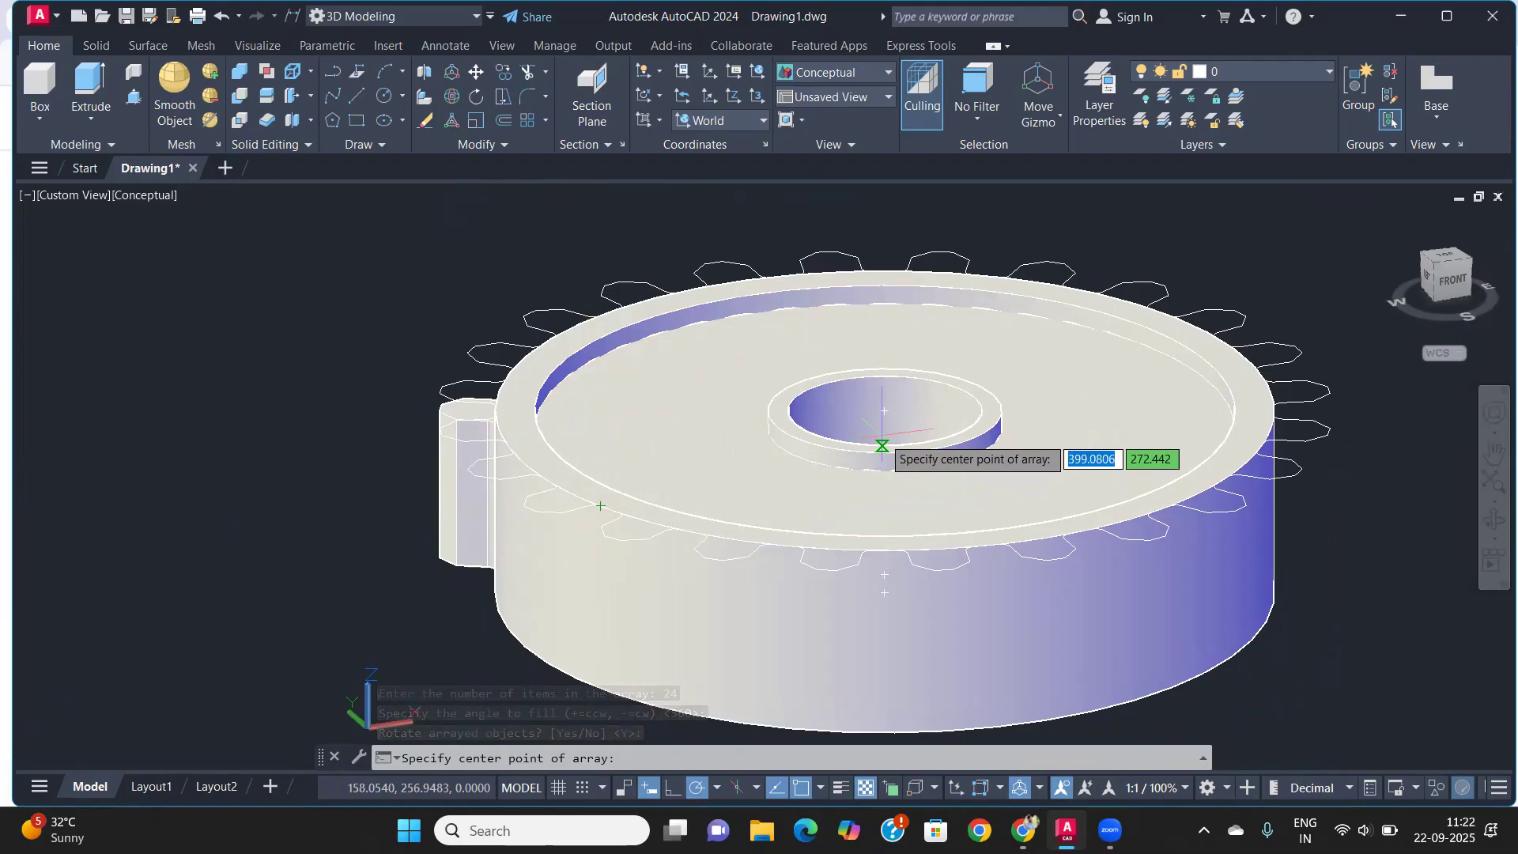
# Define the array axis from the centre of the recessed disc's hole straight down along Z to a point below the gear
pyautogui.keyDown('shift'); pyautogui.moveTo(890, 431); pyautogui.dragTo(944, 459, button='middle'); pyautogui.keyUp('shift')
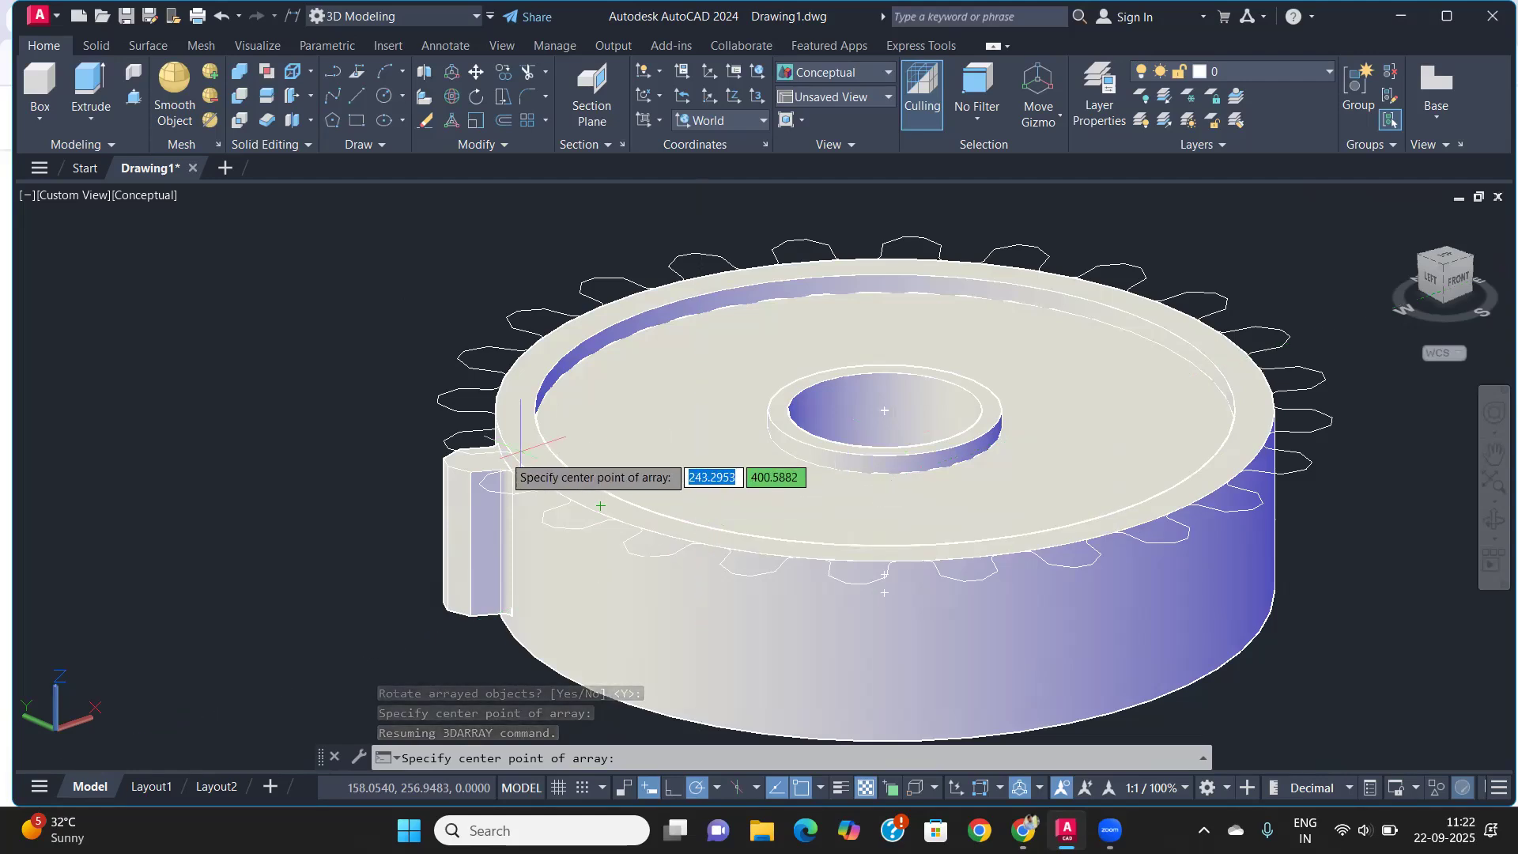
pyautogui.click(884, 429)
pyautogui.moveTo(883, 435)
pyautogui.keyDown('shift'); pyautogui.mouseDown(button='middle')
pyautogui.moveTo(883, 419)
pyautogui.moveTo(883, 441)
pyautogui.mouseUp(button='middle'); pyautogui.keyUp('shift')
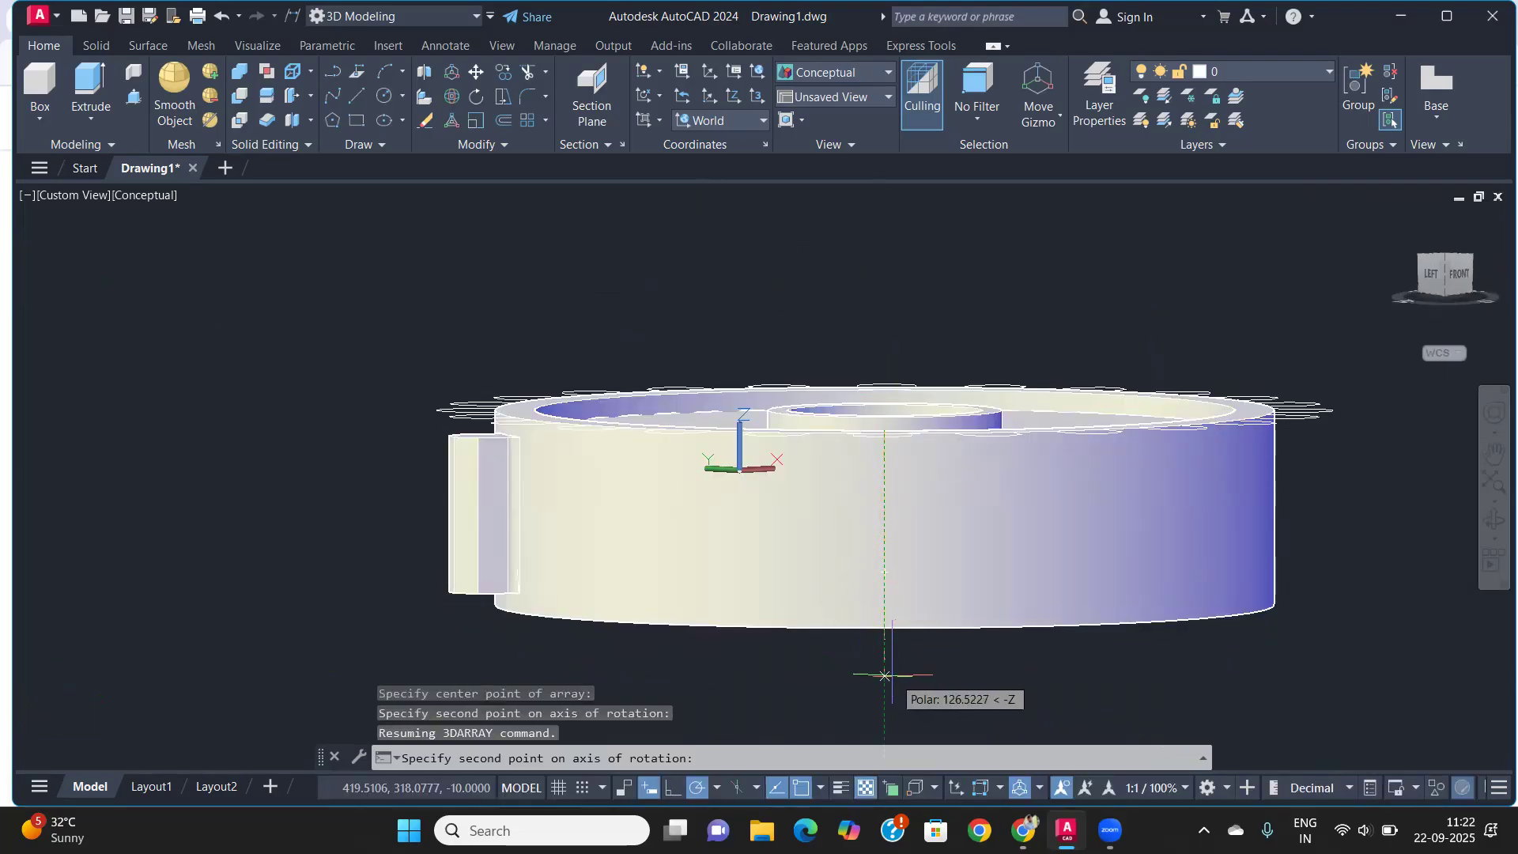
pyautogui.click(884, 674)
pyautogui.moveTo(875, 654)
pyautogui.keyDown('shift'); pyautogui.mouseDown(button='middle')
pyautogui.moveTo(862, 634)
pyautogui.moveTo(864, 676)
pyautogui.mouseUp(button='middle'); pyautogui.keyUp('shift')
pyautogui.scroll(-4, 859, 508)
pyautogui.scroll(3, 862, 492)
pyautogui.keyDown('shift'); pyautogui.moveTo(863, 526); pyautogui.dragTo(643, 480, button='middle'); pyautogui.keyUp('shift')
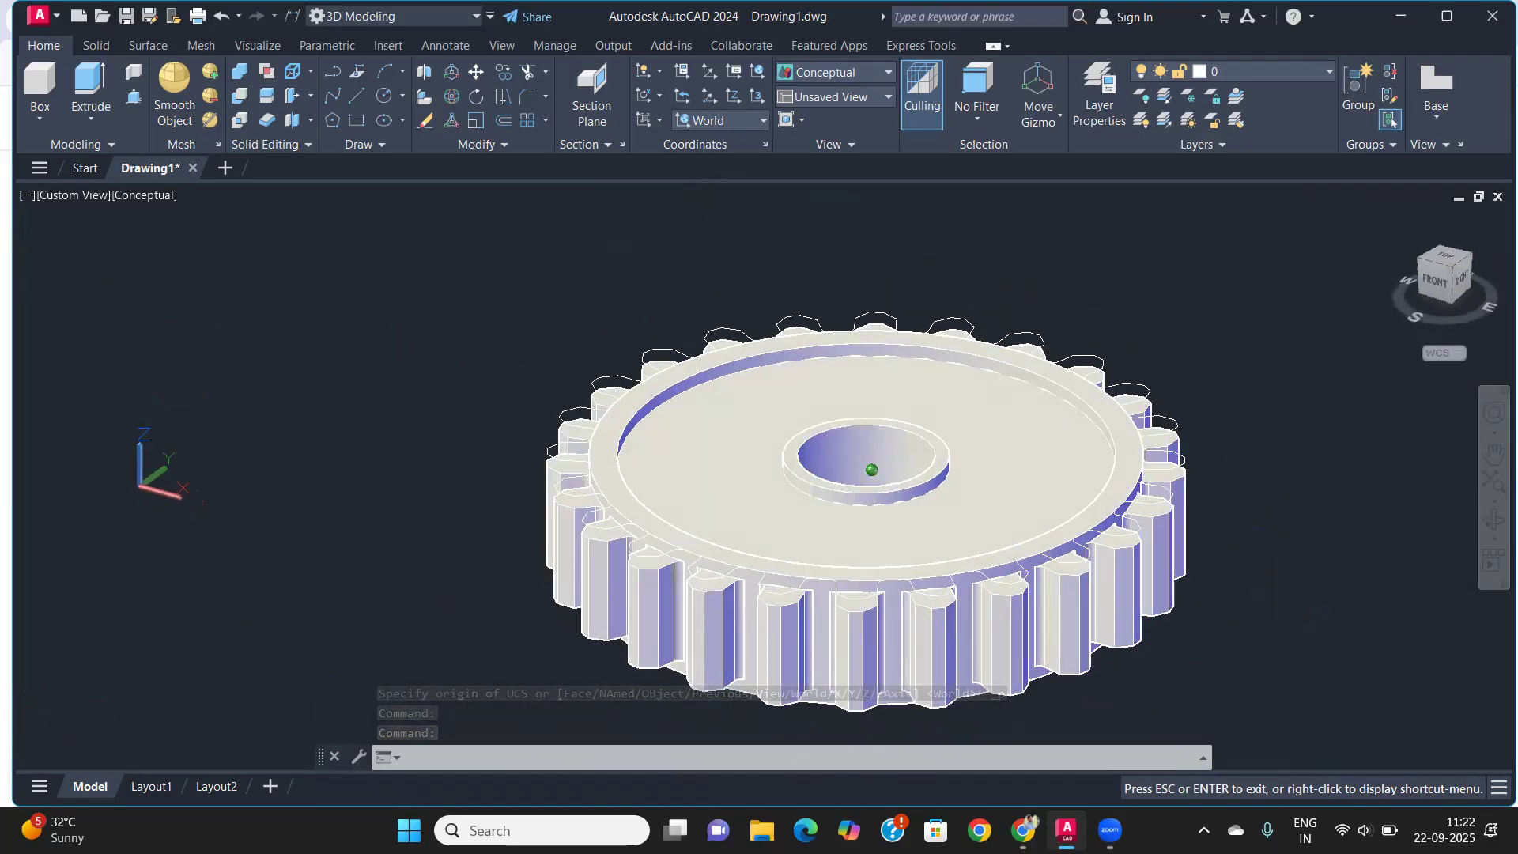
# Move the 24-item polar array of tooth profiles straight down along Z, clear of the gear, and deselect it
pyautogui.scroll(3, 676, 385)
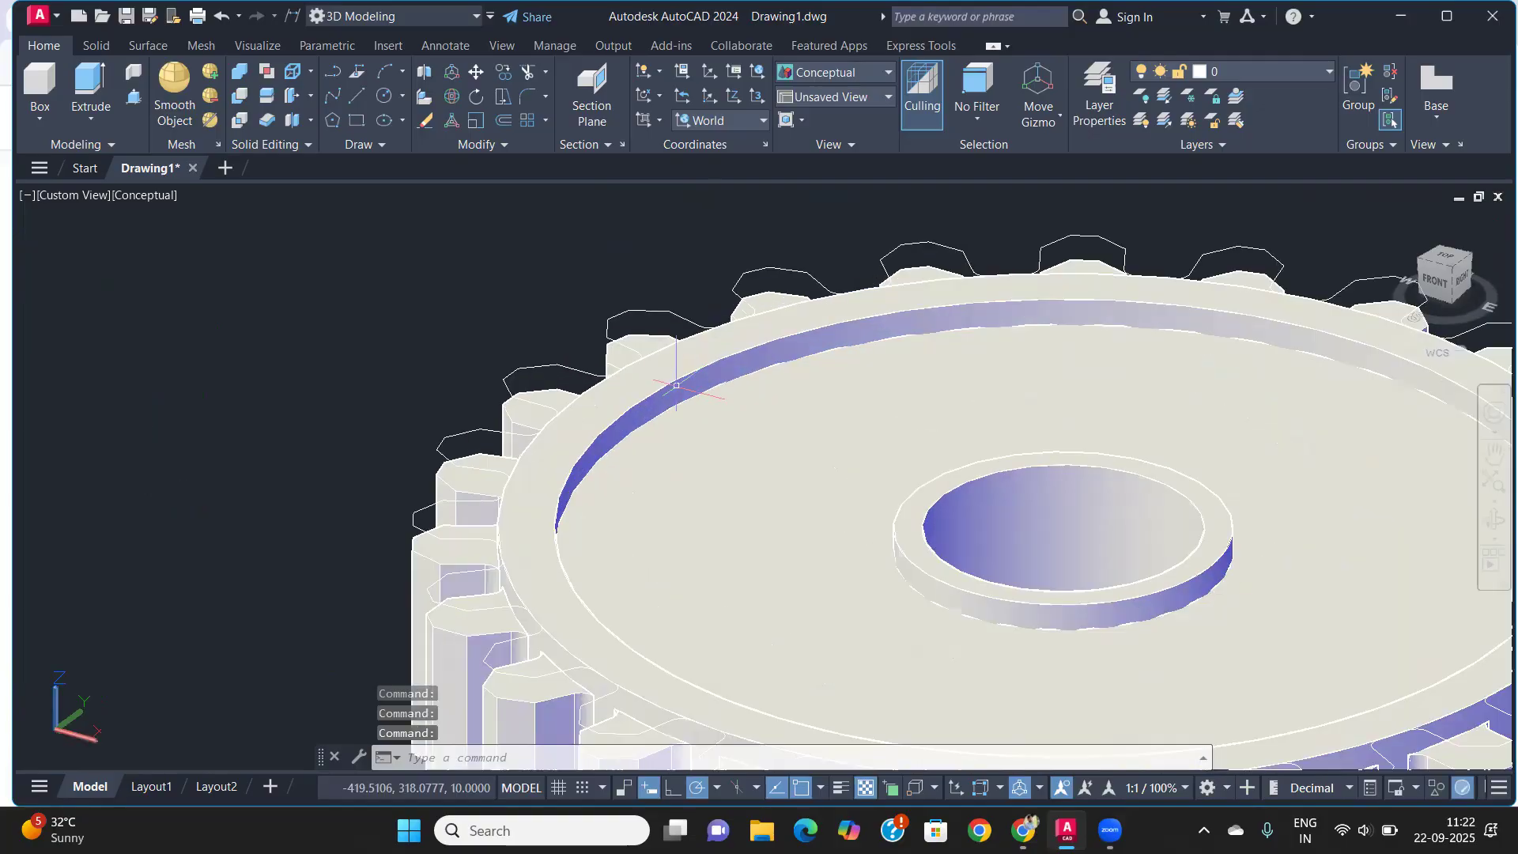
pyautogui.click(686, 316)
pyautogui.scroll(-5, 686, 317)
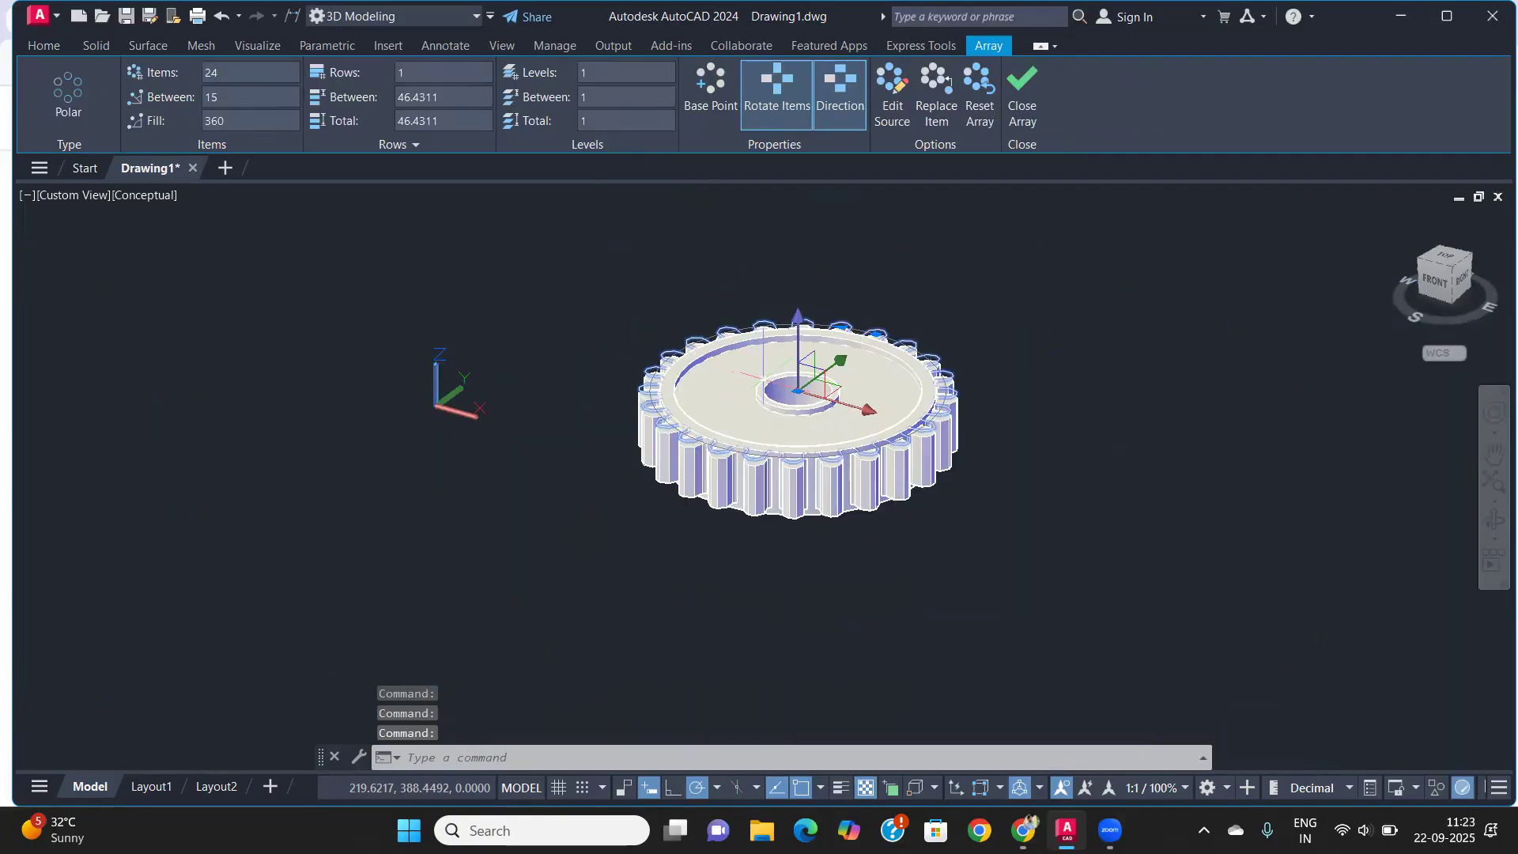
pyautogui.click(799, 335)
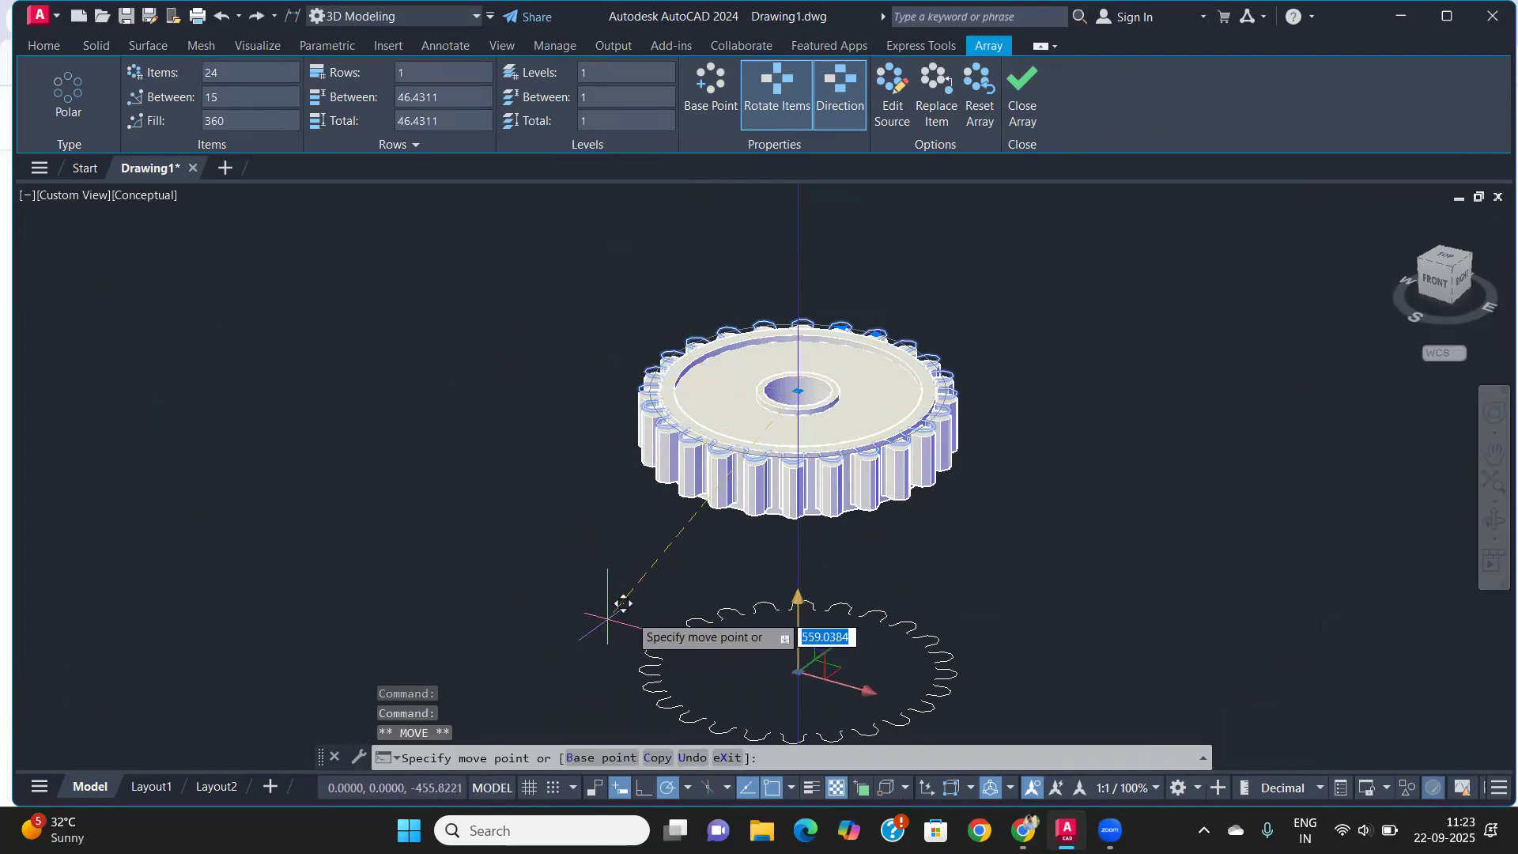
pyautogui.press('Escape')
pyautogui.scroll(5, 763, 483)
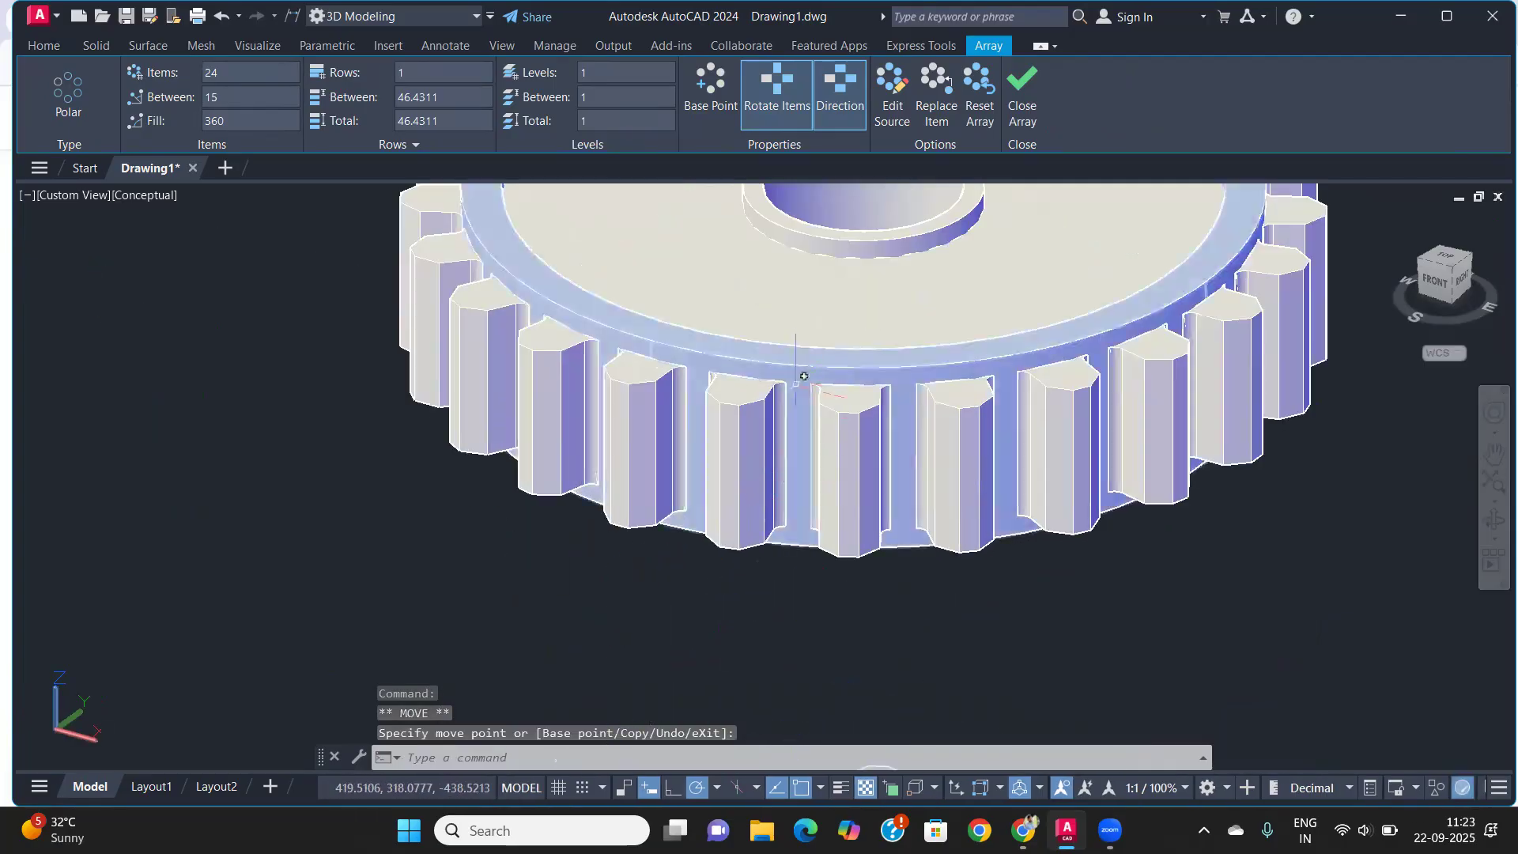
pyautogui.scroll(-5, 803, 346)
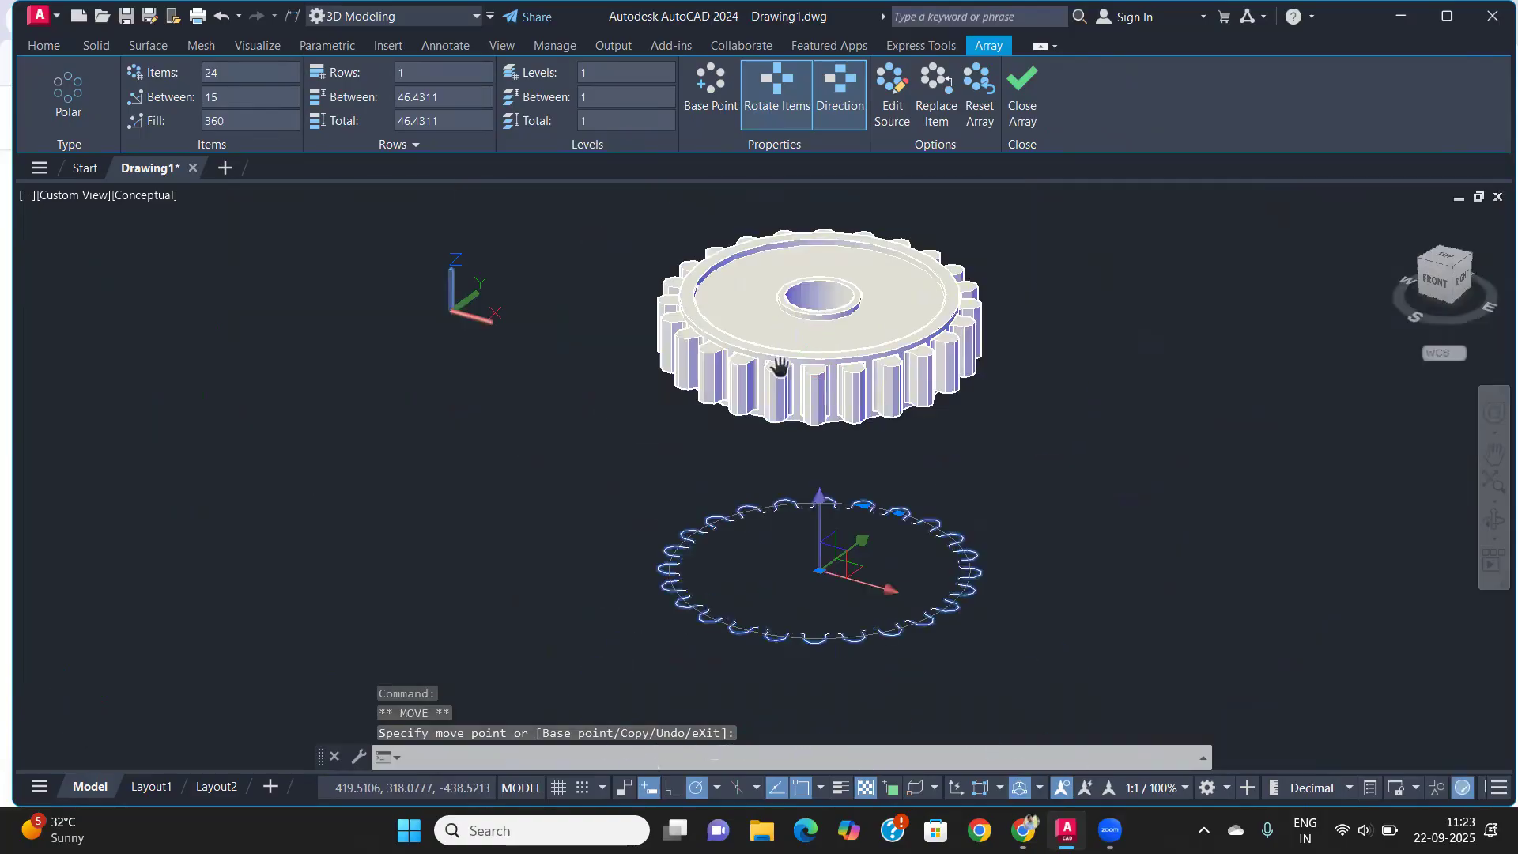
pyautogui.moveTo(779, 372); pyautogui.dragTo(452, 463, button='middle')
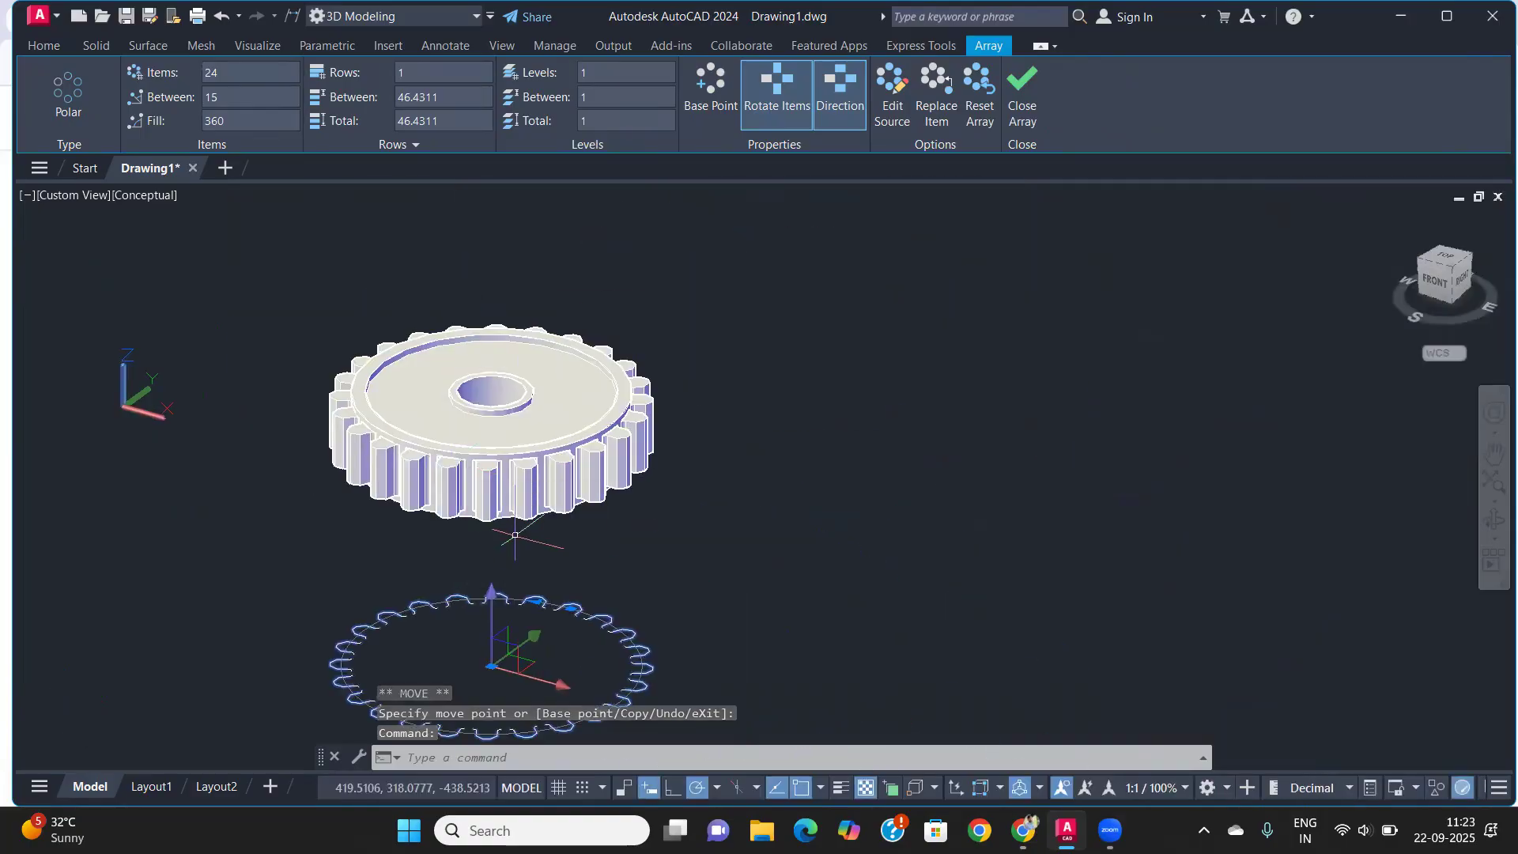
pyautogui.scroll(-4, 674, 583)
pyautogui.moveTo(673, 583); pyautogui.dragTo(905, 532, button='middle')
pyautogui.scroll(5, 862, 559)
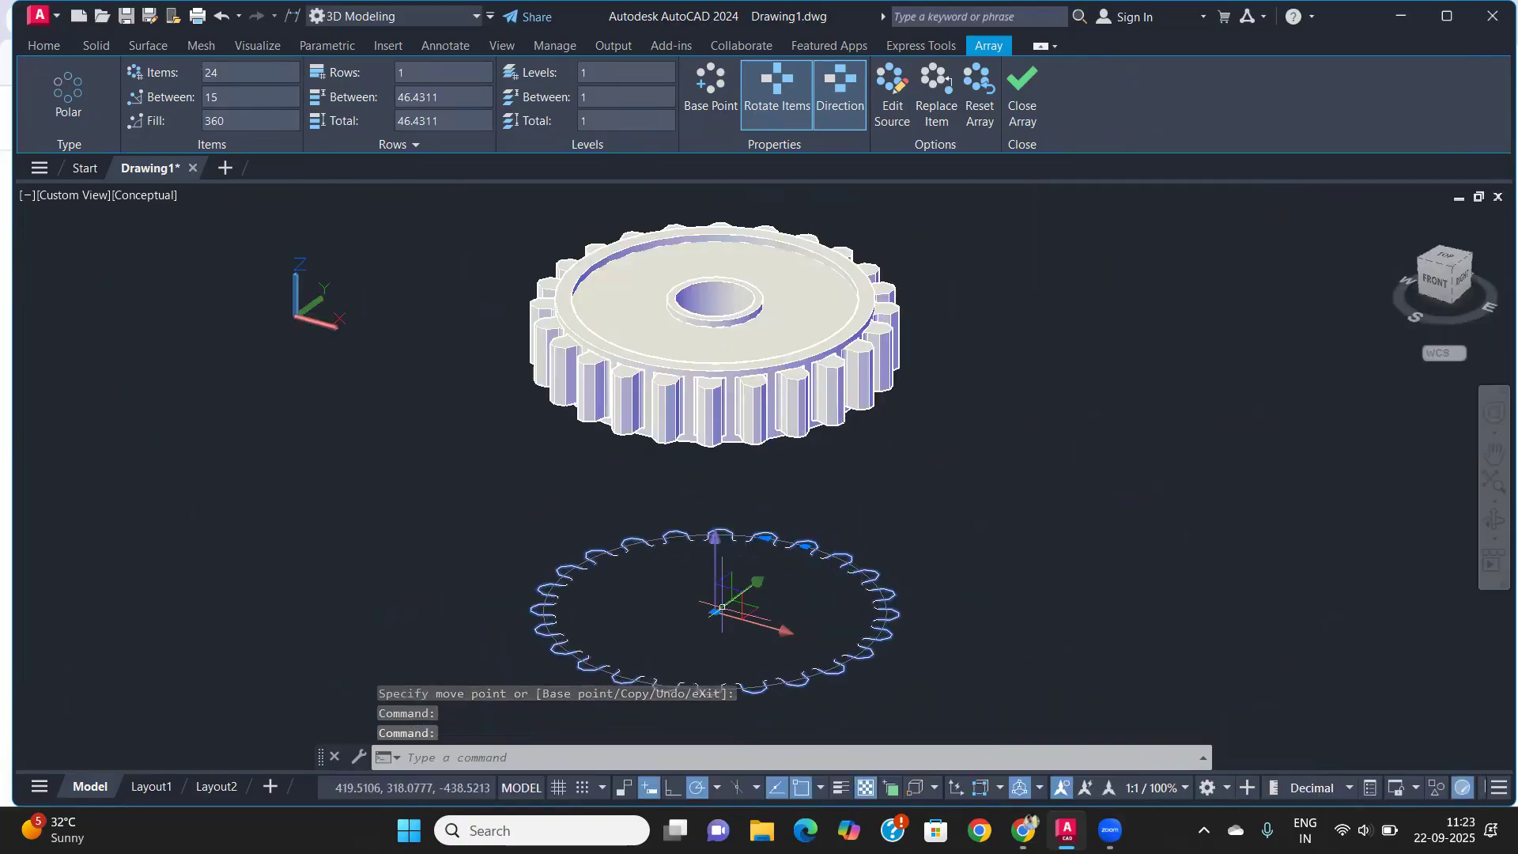
pyautogui.press('Escape')
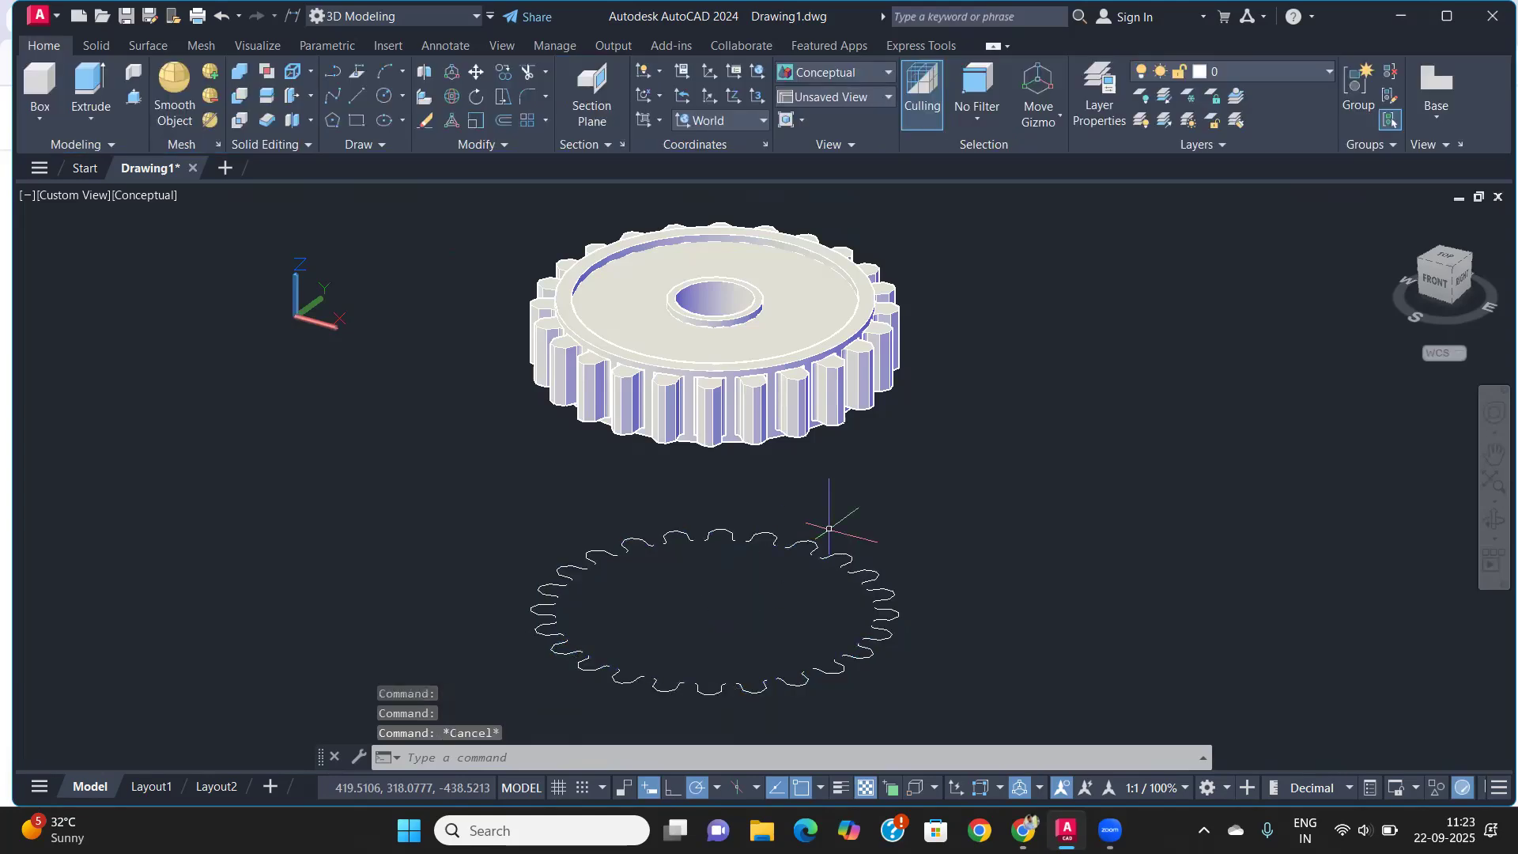
pyautogui.click(934, 467)
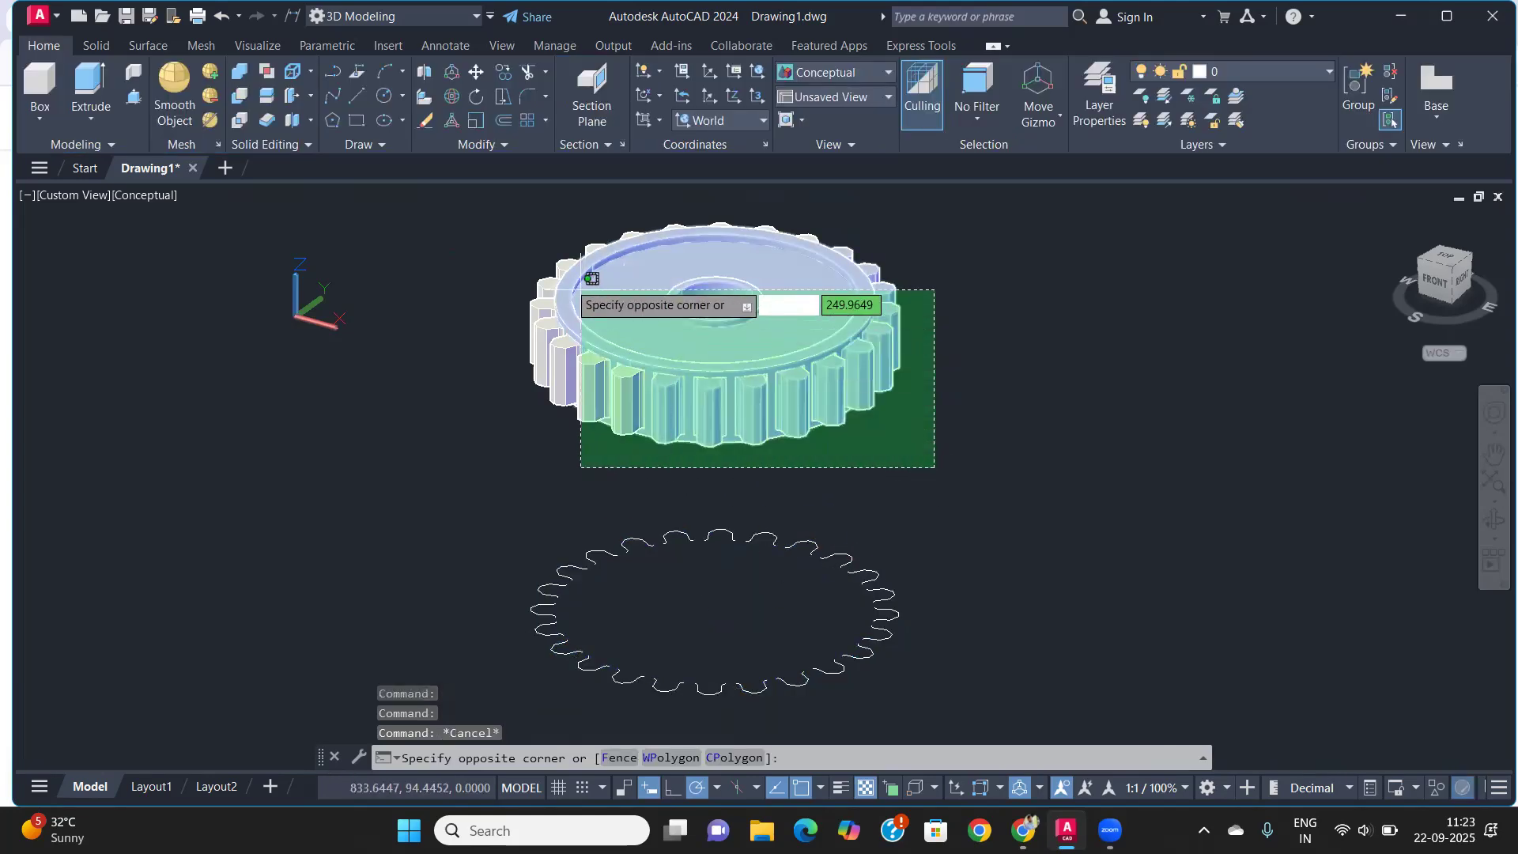
pyautogui.click(490, 223)
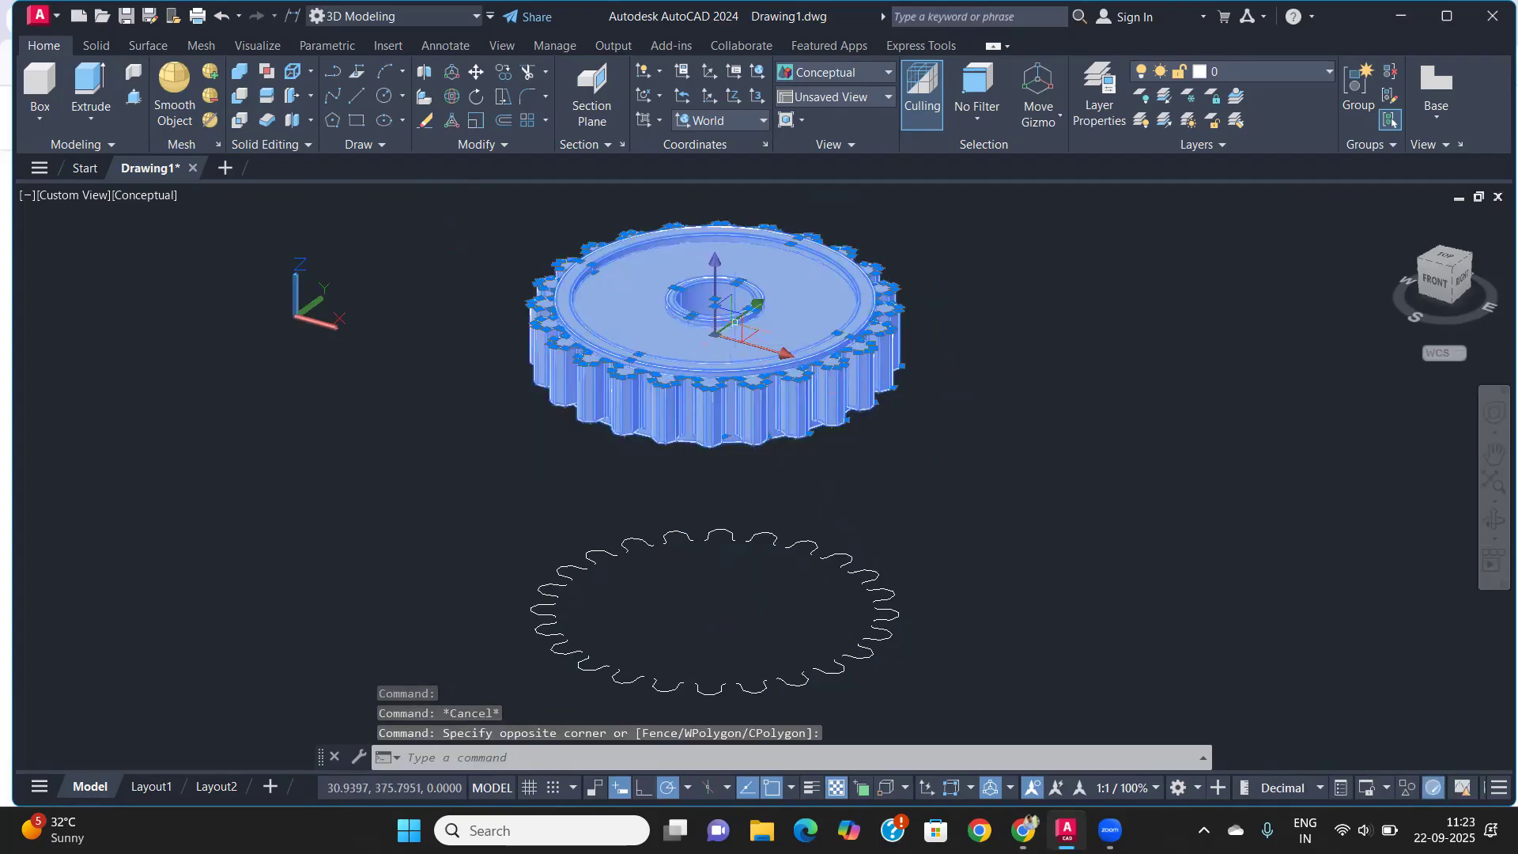
pyautogui.click(791, 244)
pyautogui.moveTo(934, 247); pyautogui.dragTo(847, 325, button='middle')
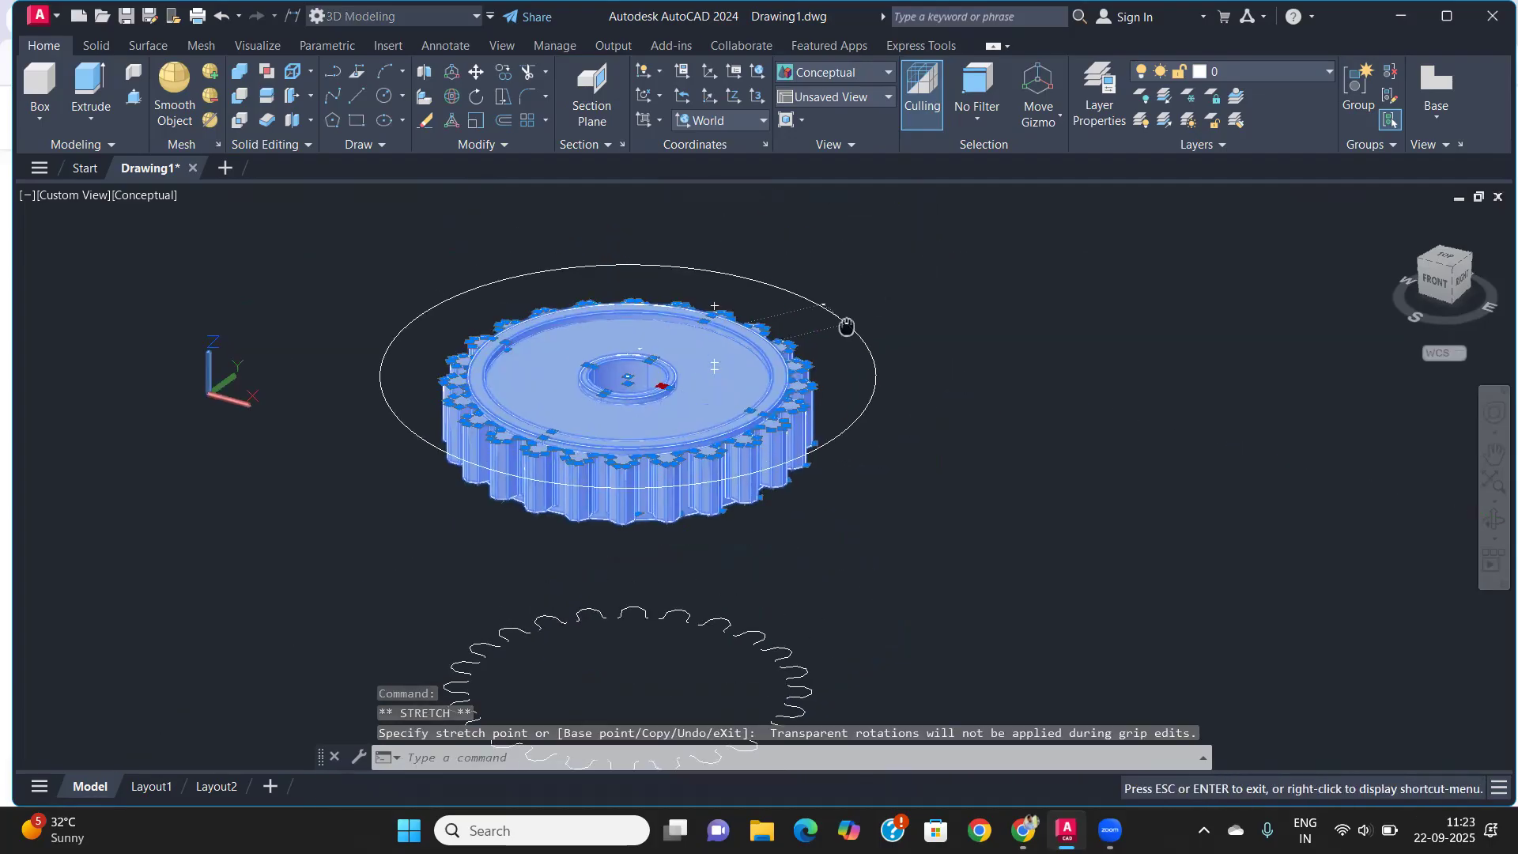
pyautogui.press('Escape')
# Move the whole gear sideways in the XY plane, away from the tooth profile outline below it
pyautogui.click(954, 523)
pyautogui.click(361, 258)
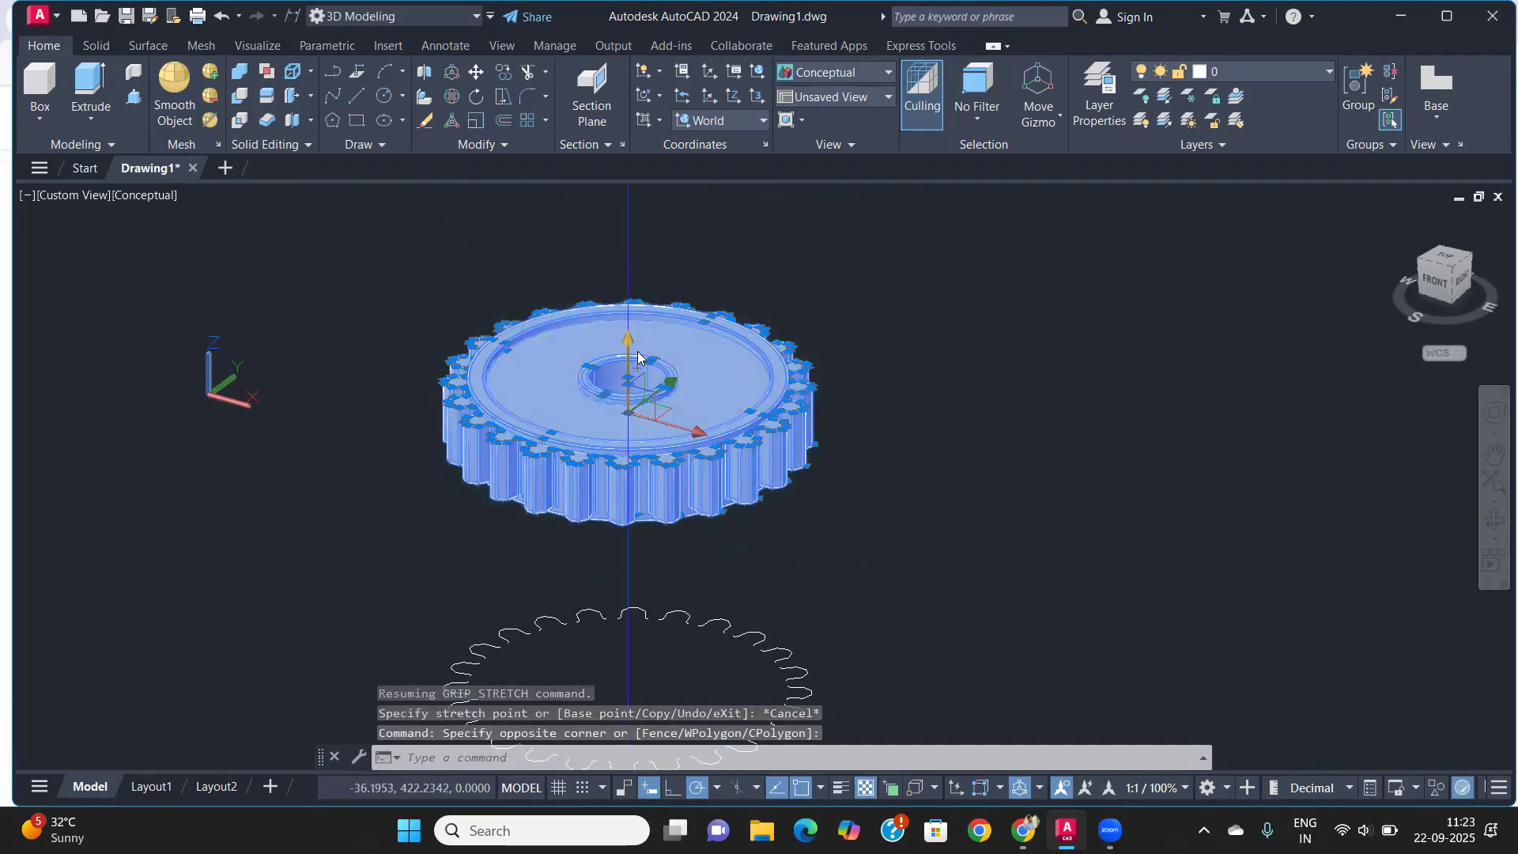
pyautogui.write('m')
pyautogui.press('Return')
pyautogui.click(638, 361)
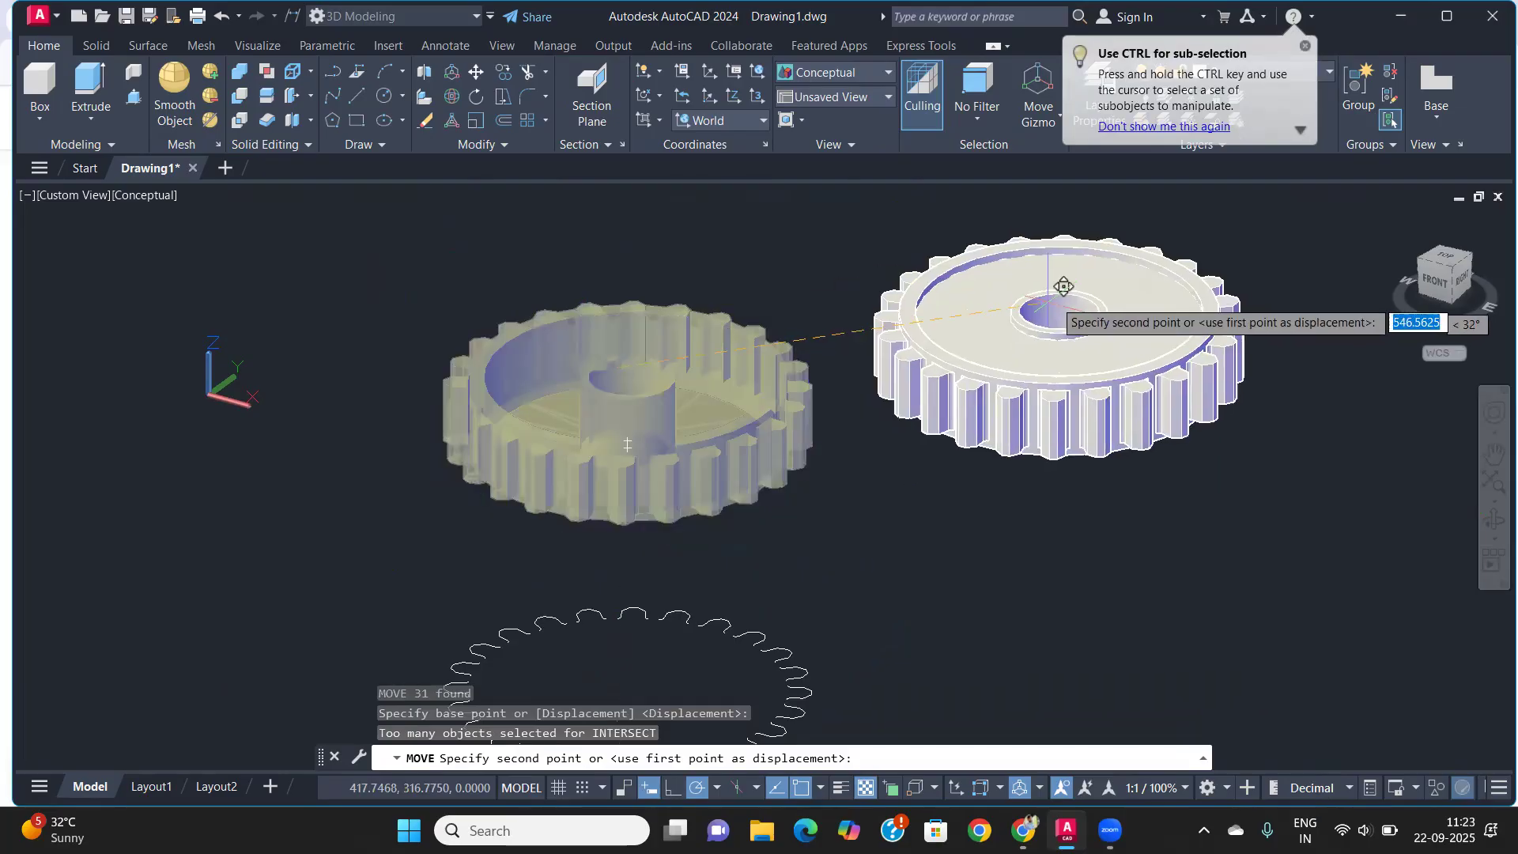
pyautogui.click(1100, 279)
pyautogui.moveTo(711, 406); pyautogui.dragTo(267, 493, button='middle')
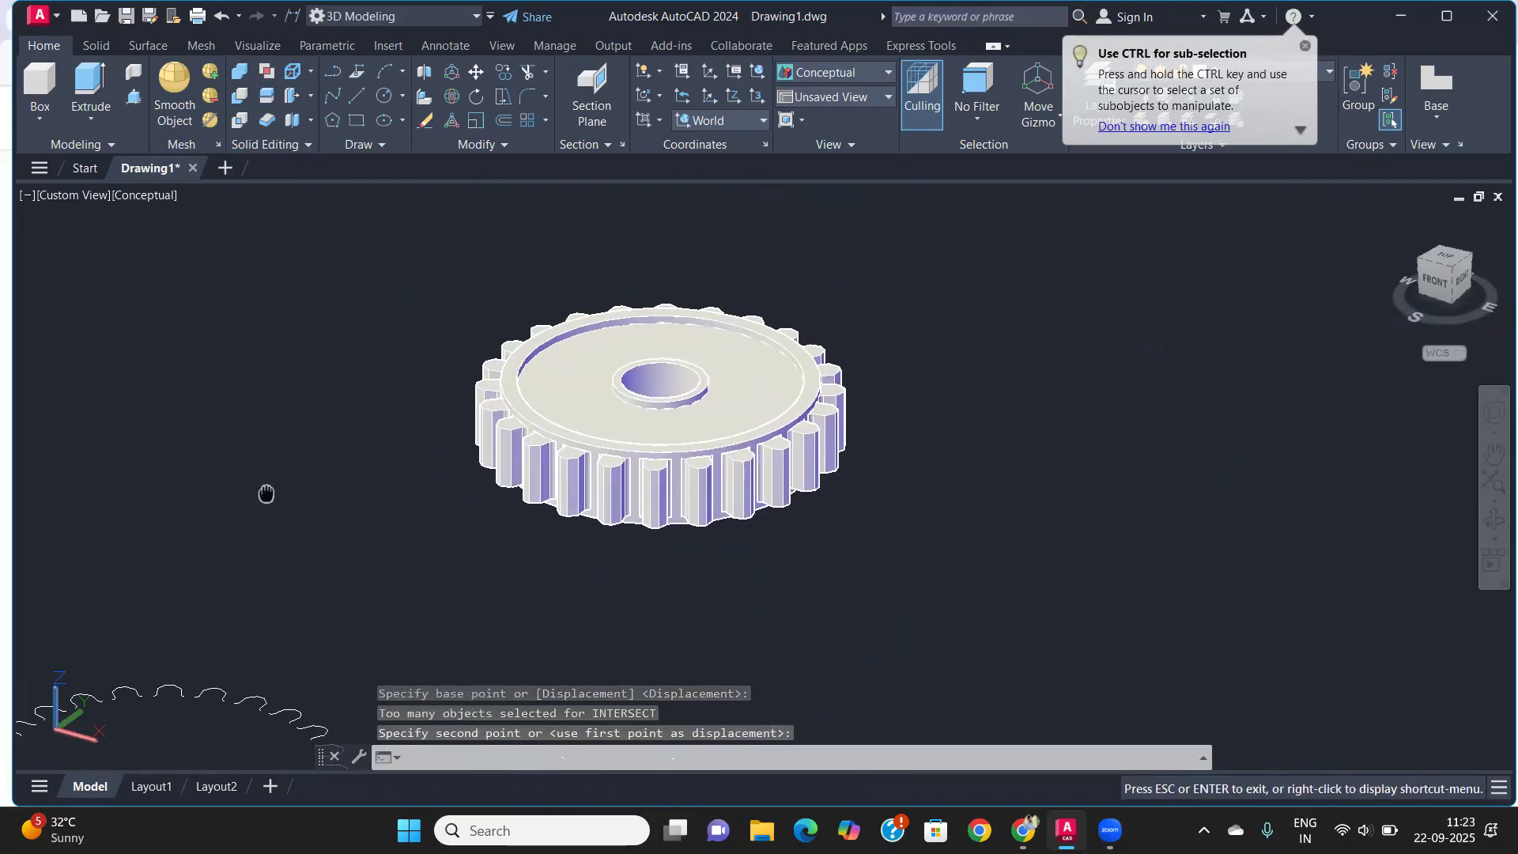
# Examine the moved gear from above and at an angle, including its teeth, recess and central hub
pyautogui.scroll(2, 654, 417)
pyautogui.keyDown('shift'); pyautogui.moveTo(705, 412); pyautogui.dragTo(676, 521, button='middle'); pyautogui.keyUp('shift')
pyautogui.keyDown('shift'); pyautogui.moveTo(709, 449); pyautogui.dragTo(700, 525, button='middle'); pyautogui.keyUp('shift')
pyautogui.scroll(-4, 630, 461)
pyautogui.scroll(3, 633, 455)
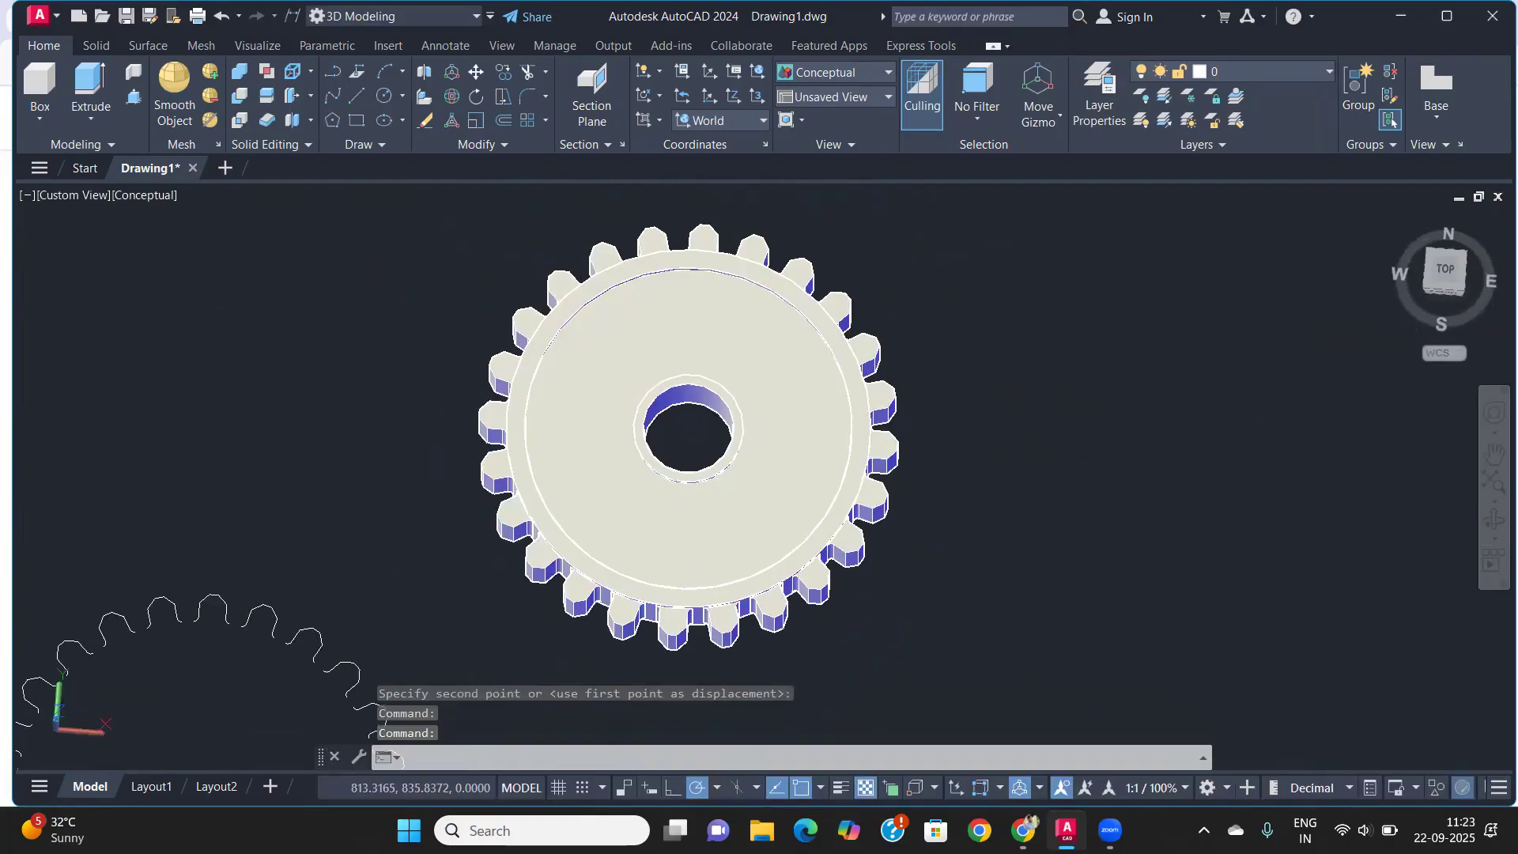
pyautogui.scroll(3, 678, 488)
pyautogui.scroll(-4, 592, 501)
pyautogui.keyDown('shift'); pyautogui.moveTo(592, 501); pyautogui.dragTo(405, 508, button='middle'); pyautogui.keyUp('shift')
pyautogui.scroll(2, 546, 371)
pyautogui.scroll(2, 546, 371)
pyautogui.scroll(2, 513, 455)
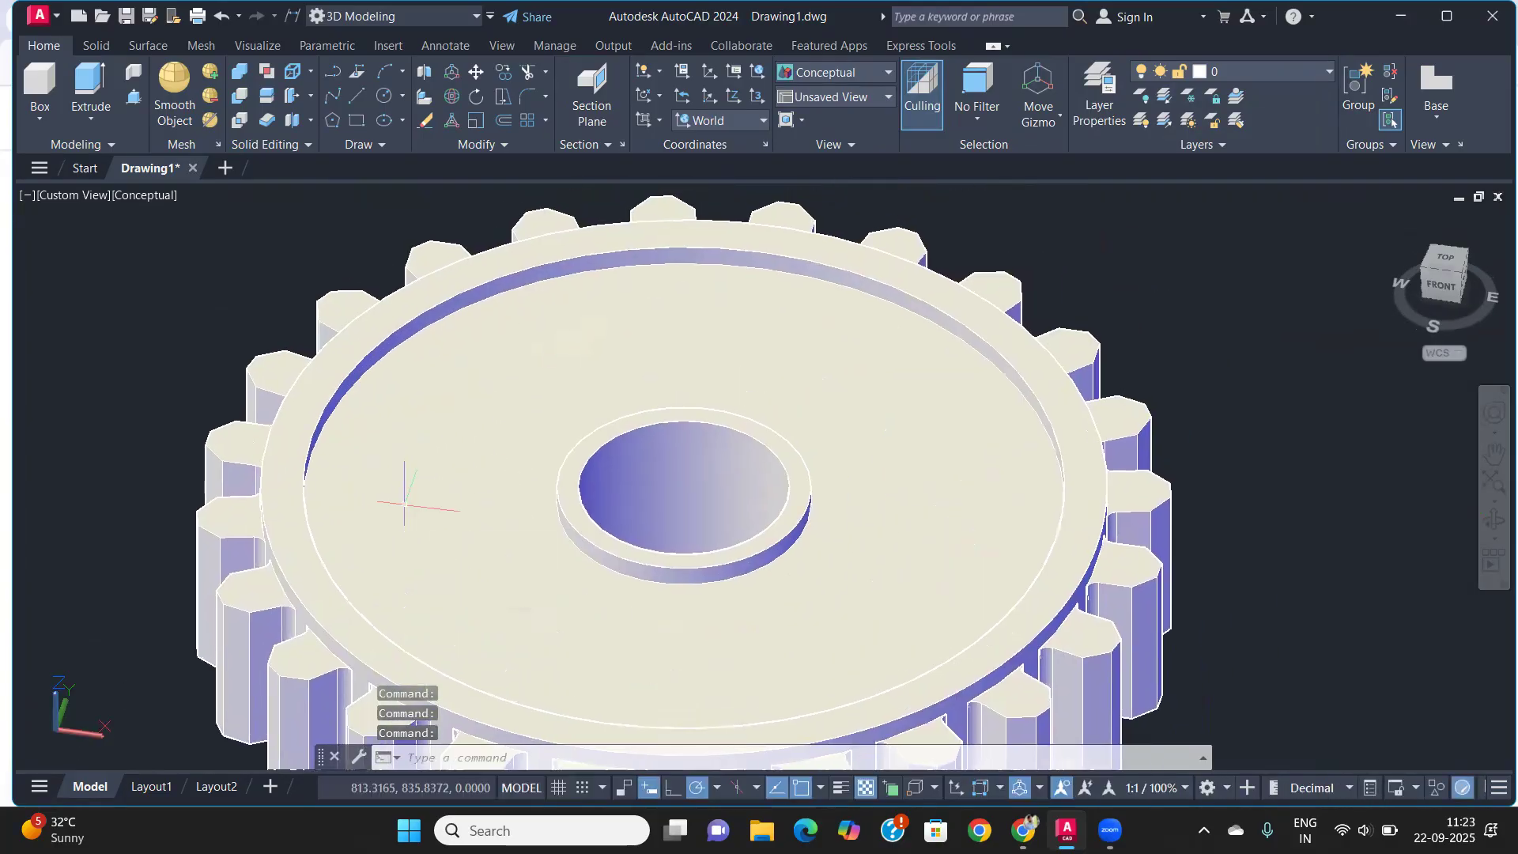
pyautogui.scroll(2, 358, 485)
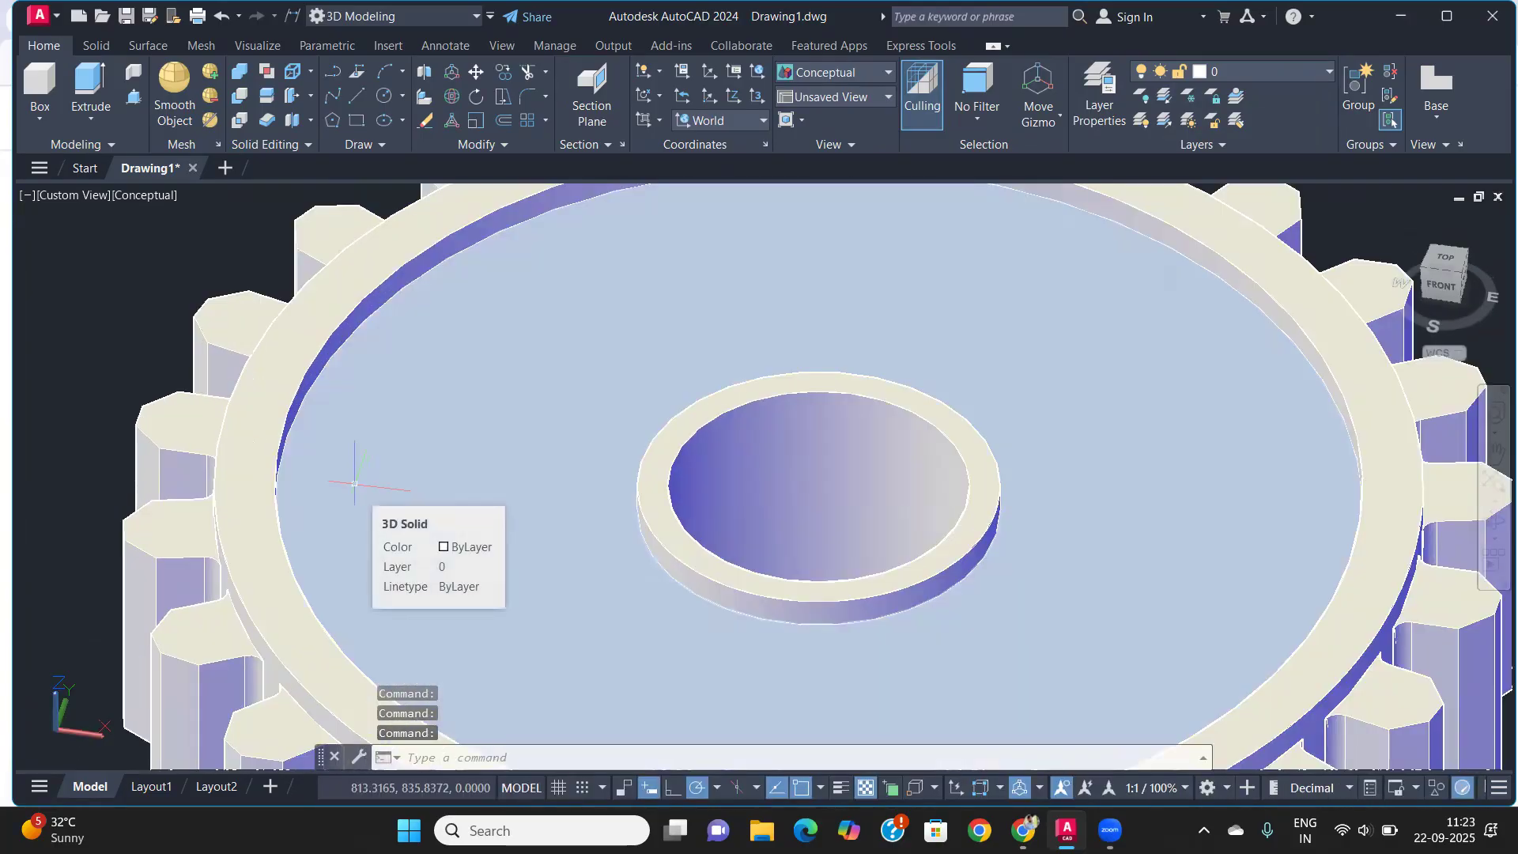
pyautogui.scroll(-3, 354, 483)
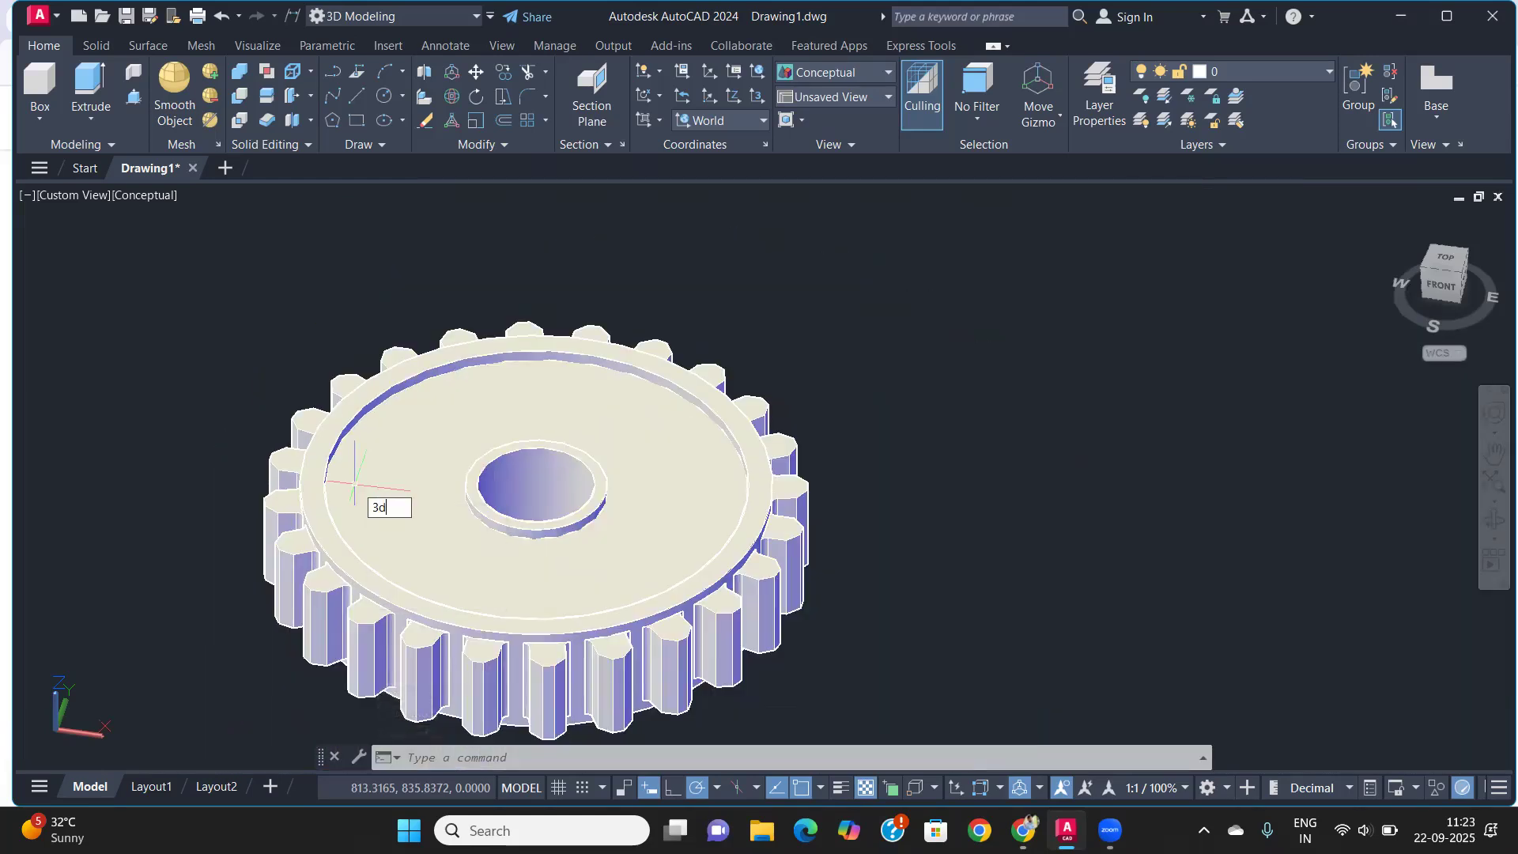
# Start a Fillet Edge with radius 5 and pick the recess's outer floor edge and the hub's base edge on the upper side
pyautogui.write('fi')
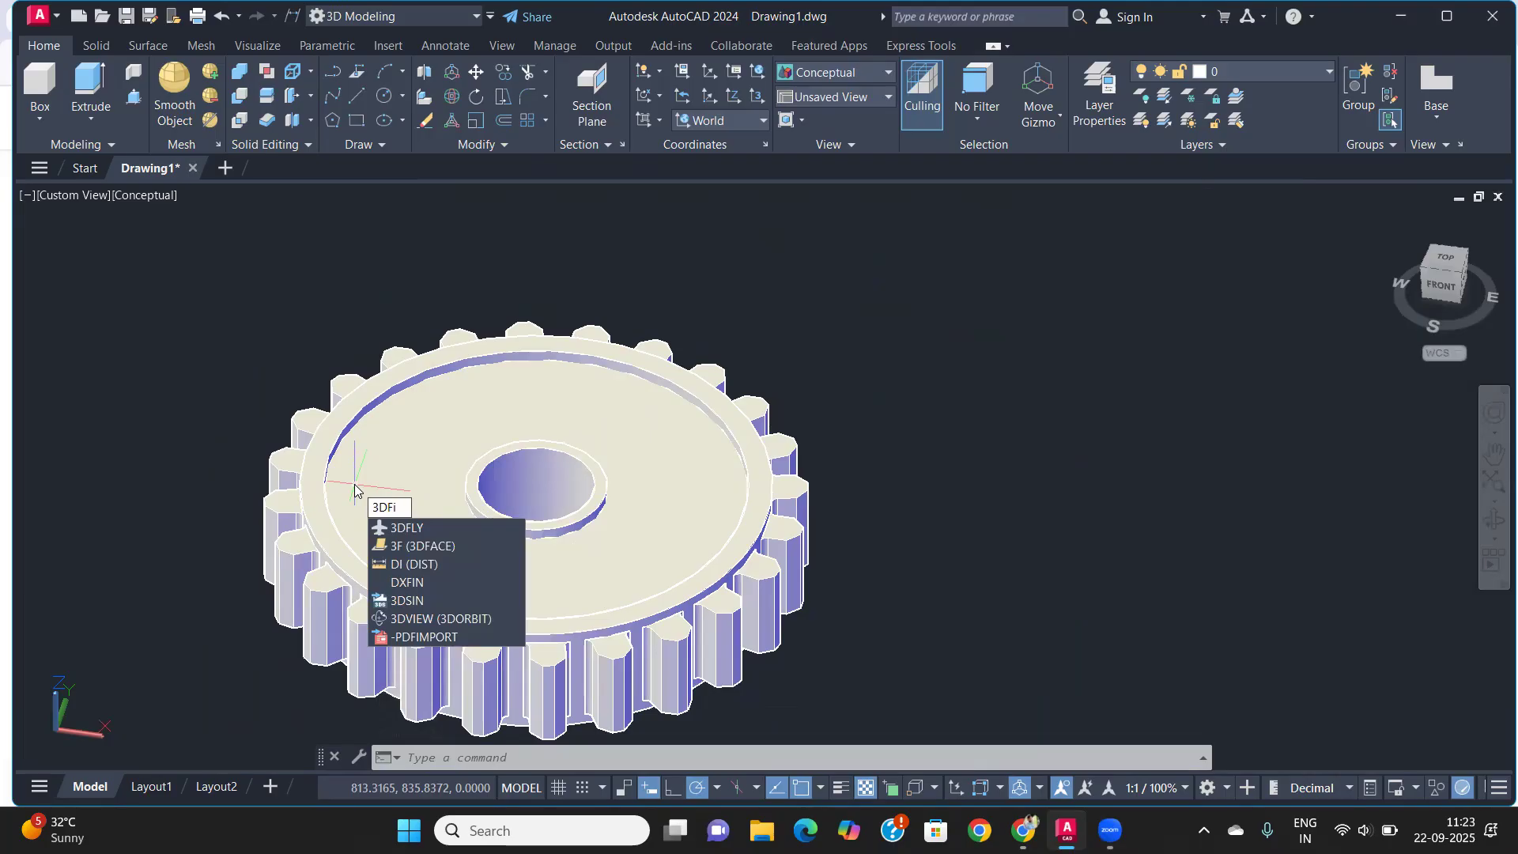
pyautogui.press('BackSpace')
pyautogui.press('BackSpace')
pyautogui.write('FILLe')
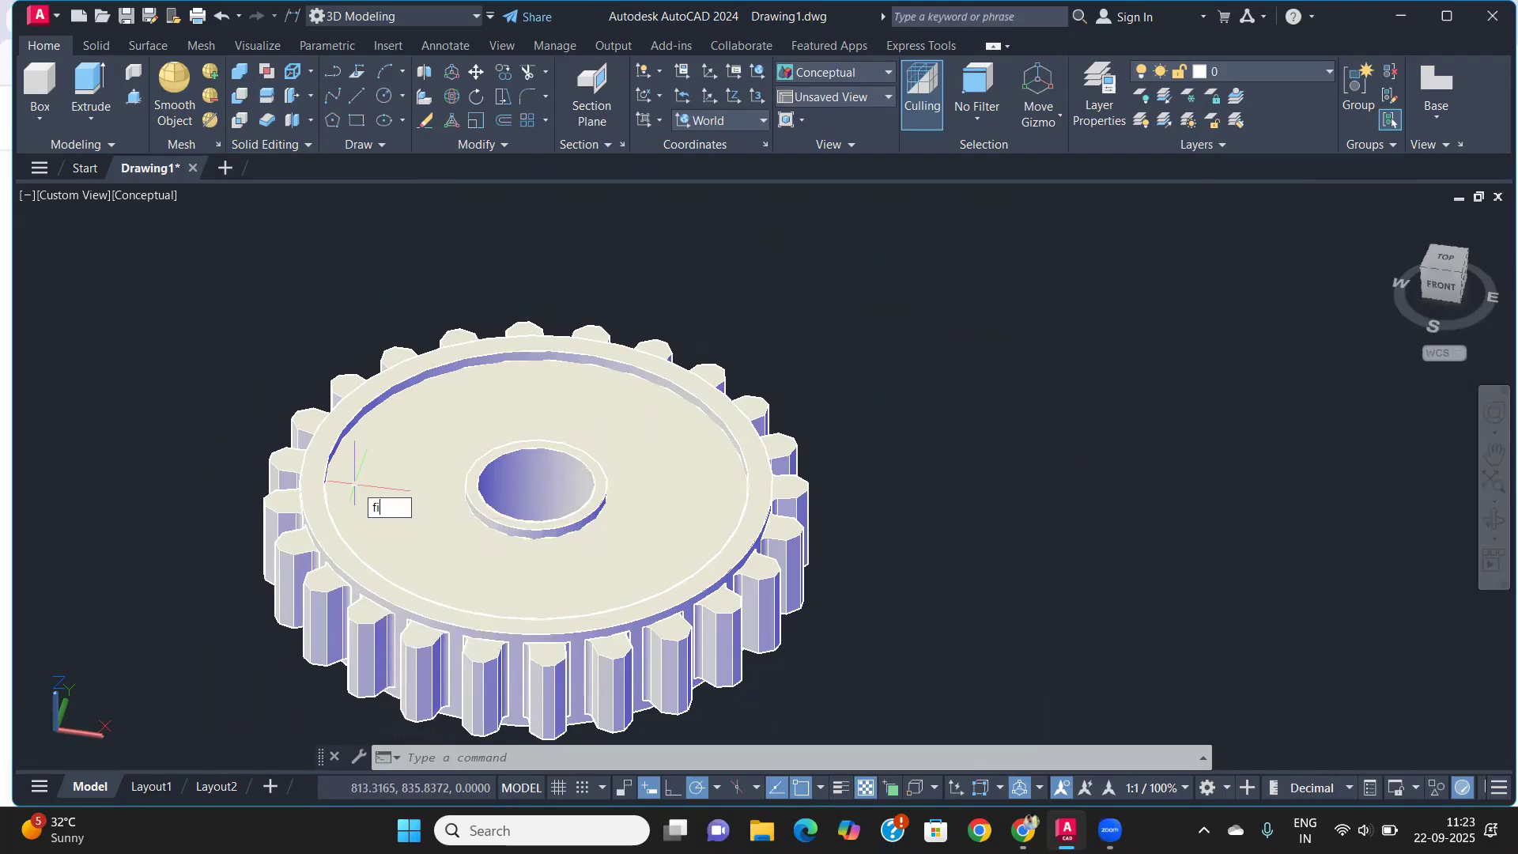
pyautogui.write('r')
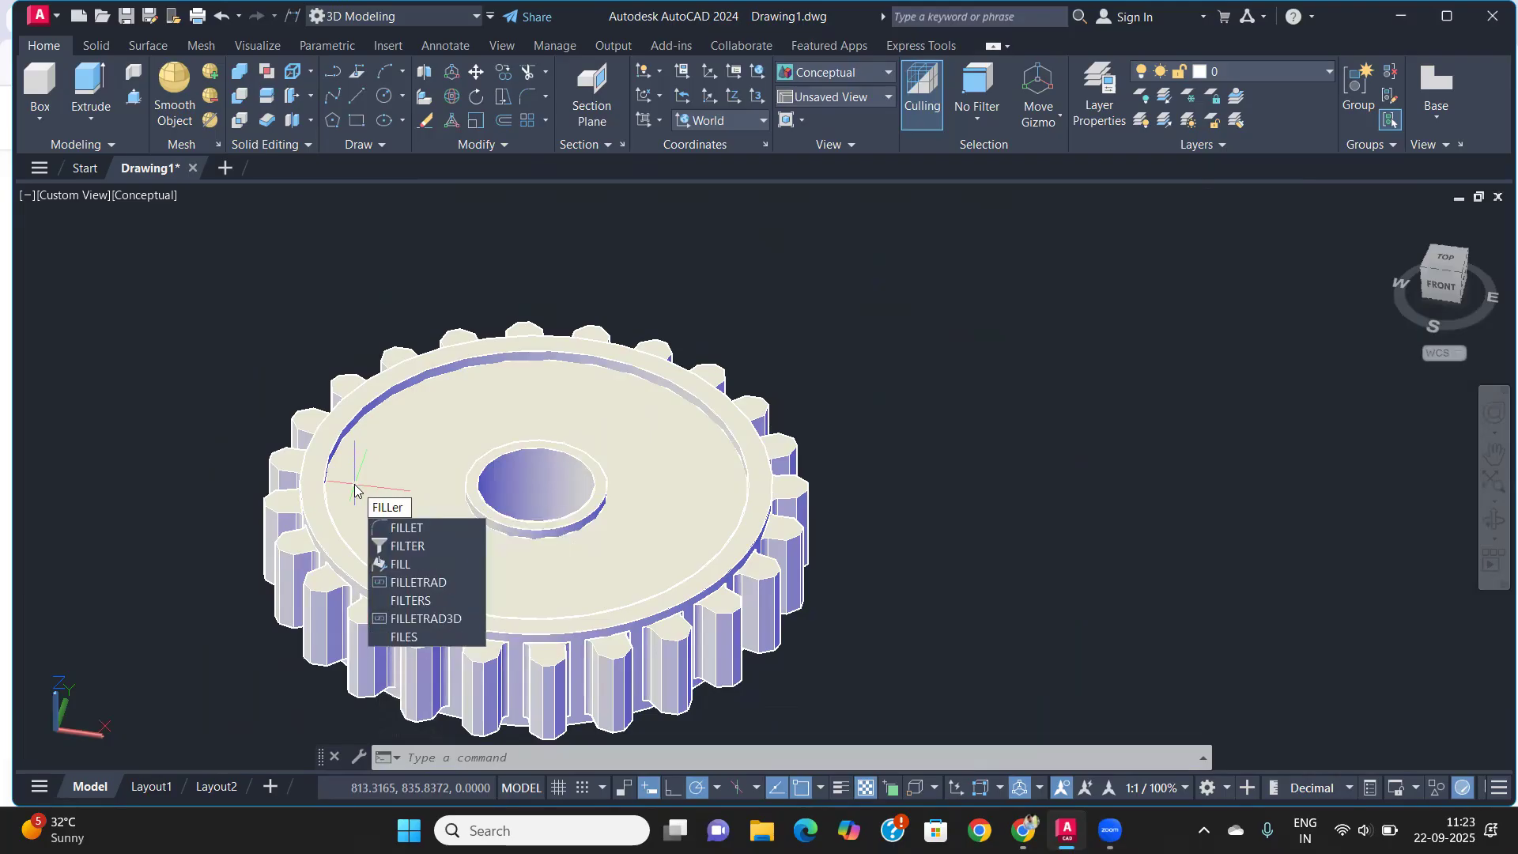
pyautogui.press('BackSpace')
pyautogui.press('Down')
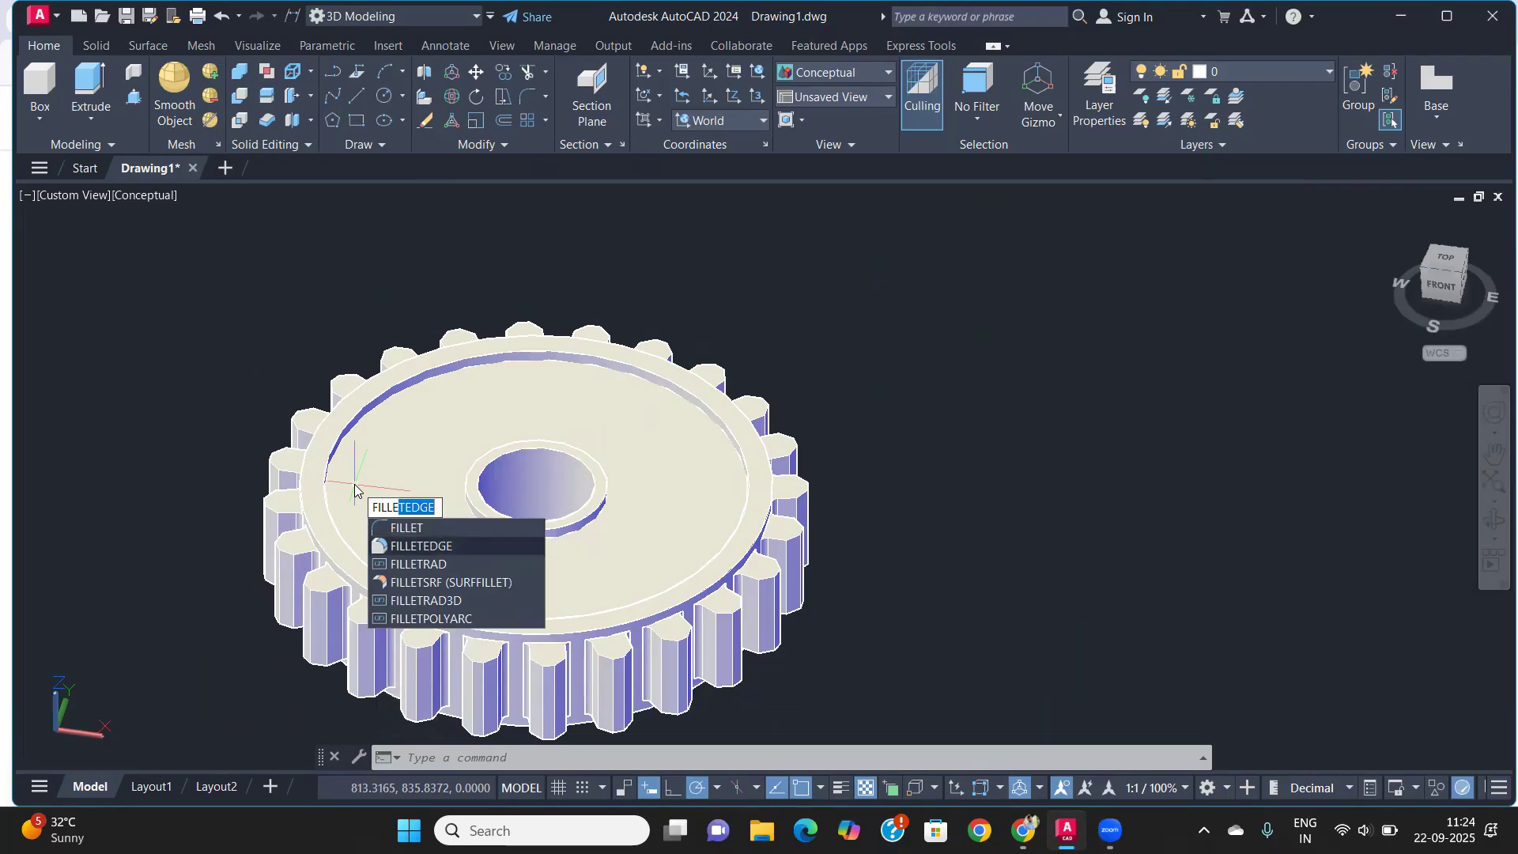
pyautogui.press('Return')
pyautogui.write('r')
pyautogui.press('Return')
pyautogui.write('5')
pyautogui.press('Return')
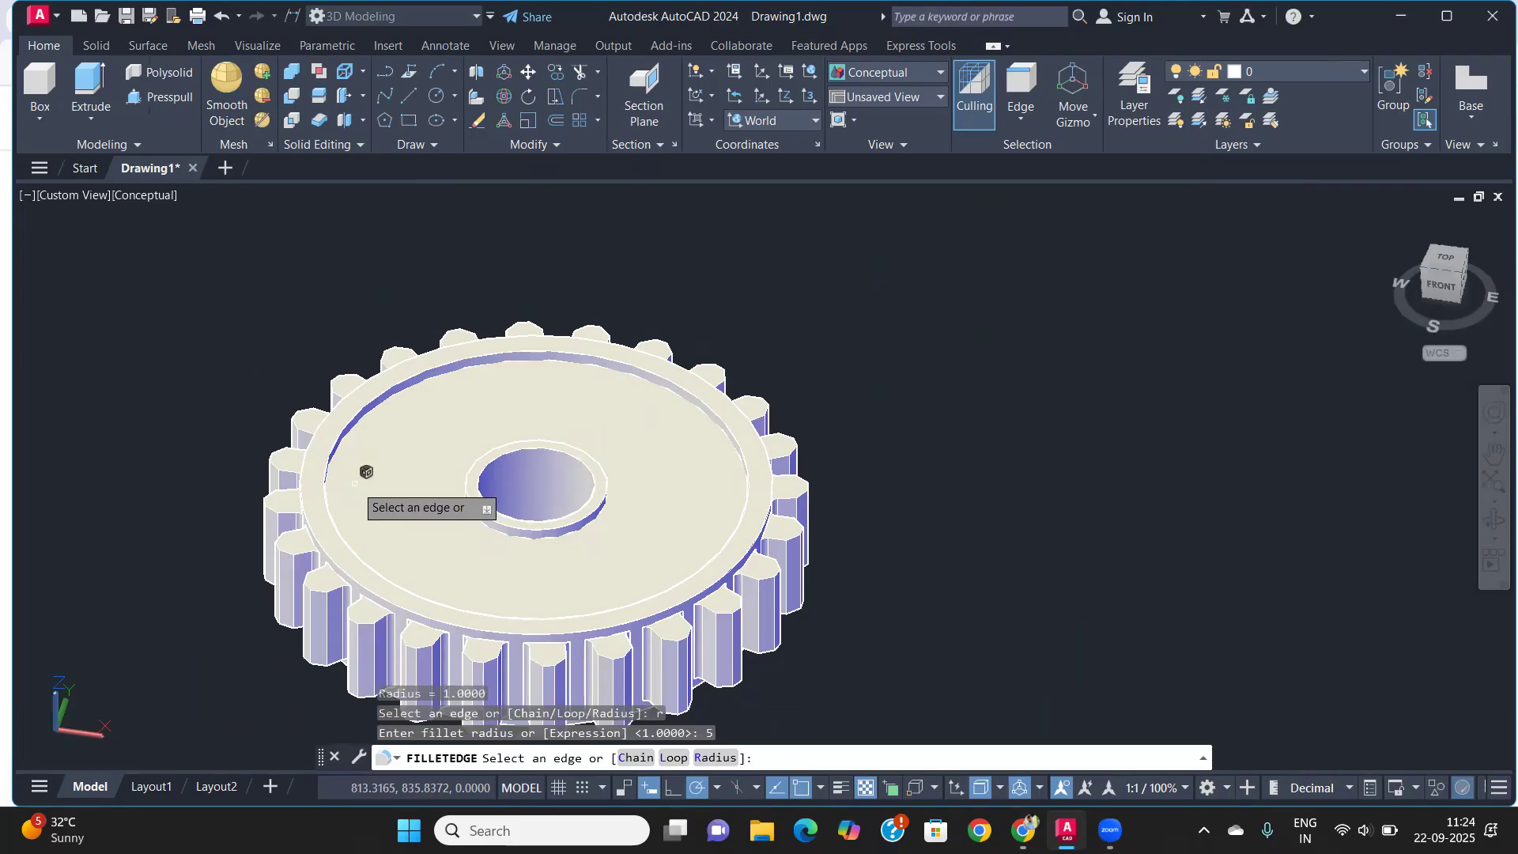
pyautogui.scroll(8, 354, 483)
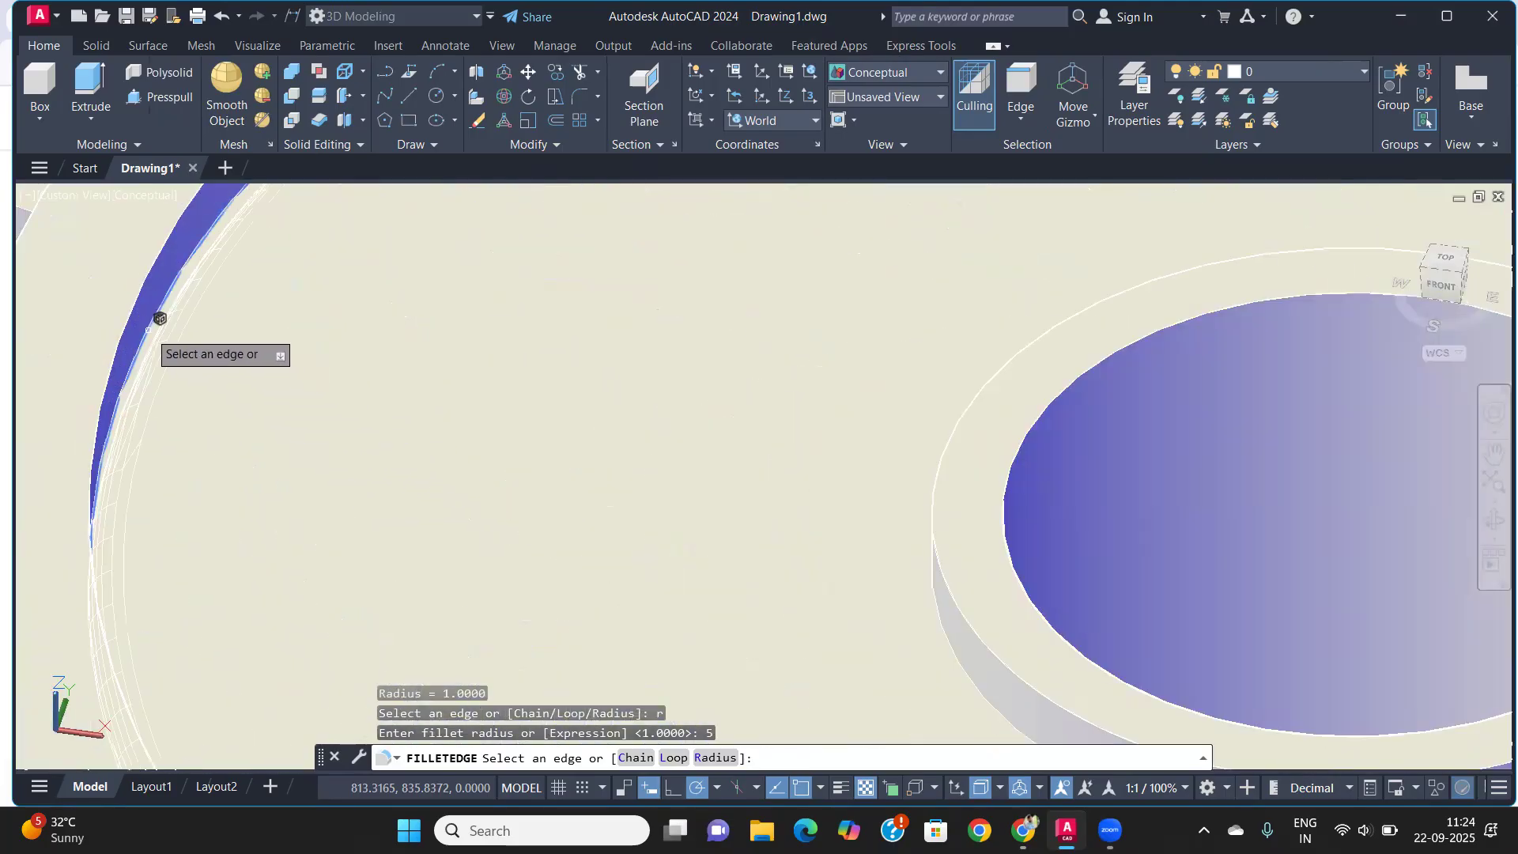
pyautogui.scroll(-2, 182, 344)
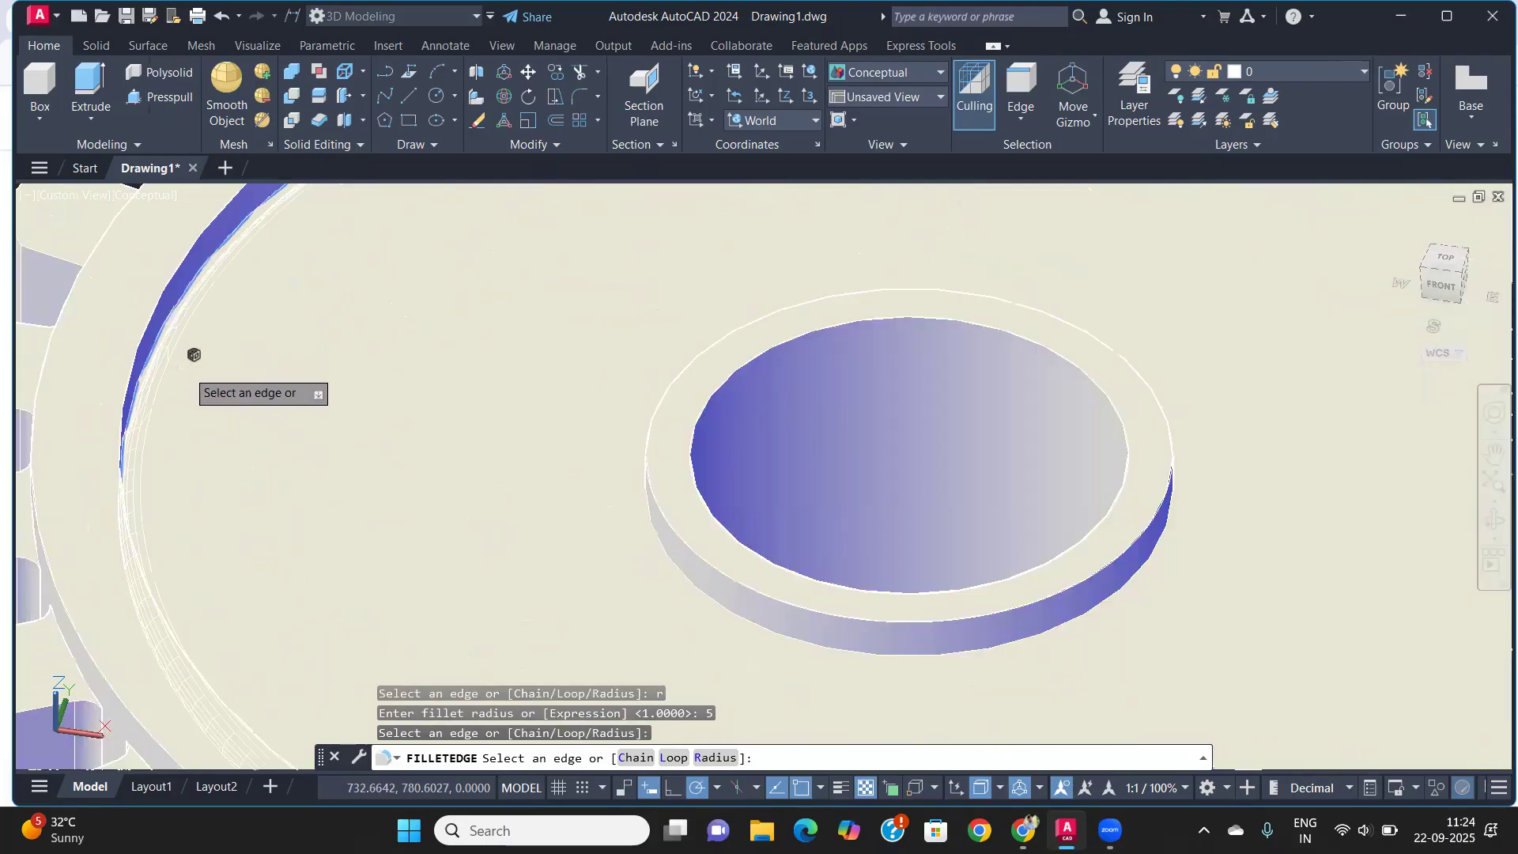
pyautogui.click(690, 566)
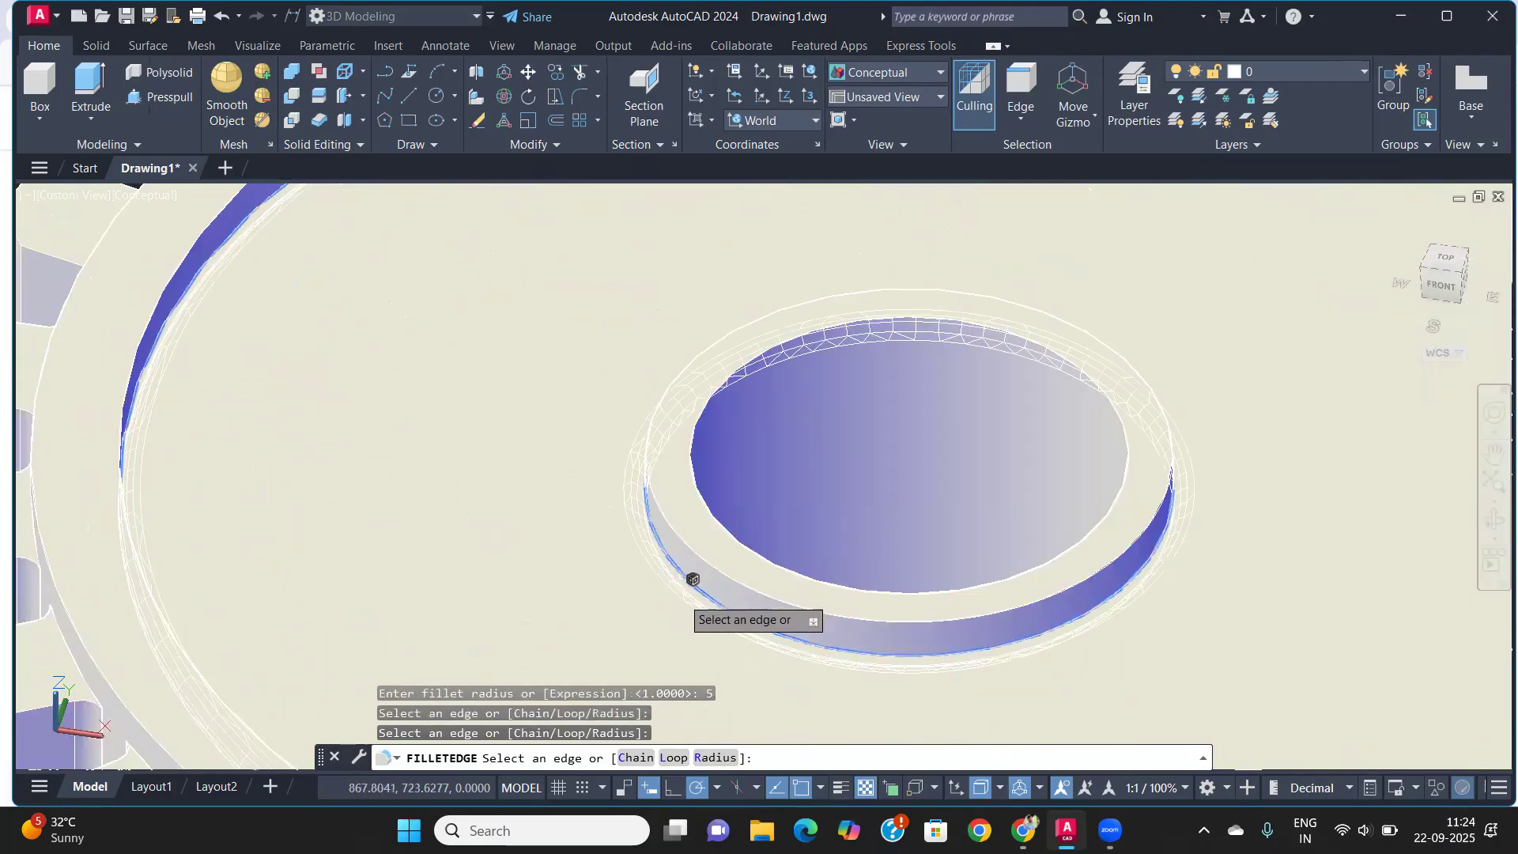
# Add the hub's base edge on the gear's underside, try adding the surrounding recess edge, and apply the fillets
pyautogui.keyDown('shift'); pyautogui.moveTo(691, 623); pyautogui.dragTo(711, 388, button='middle'); pyautogui.keyUp('shift')
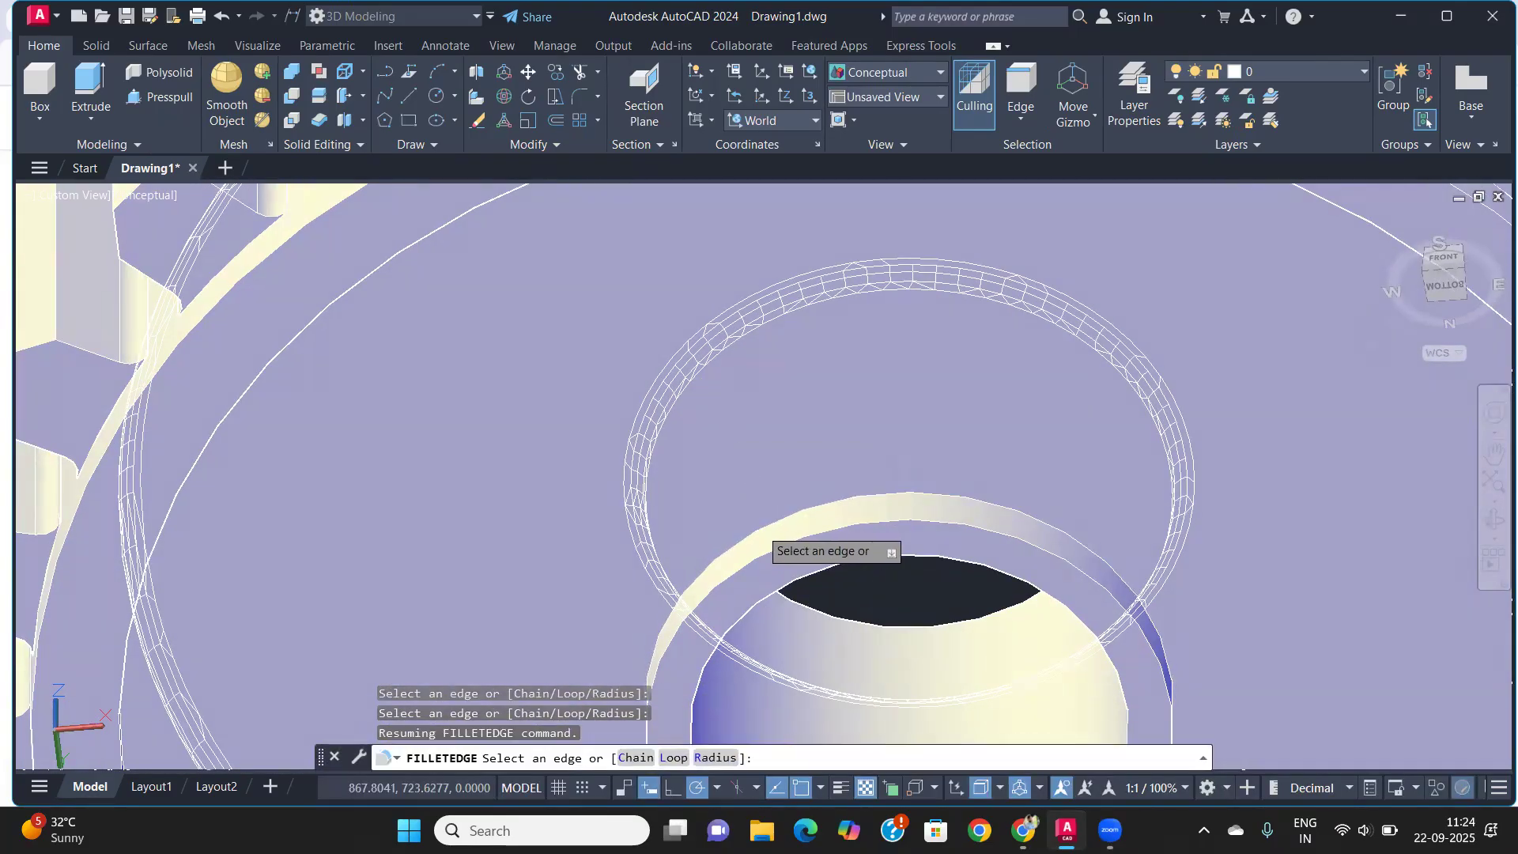
pyautogui.click(771, 518)
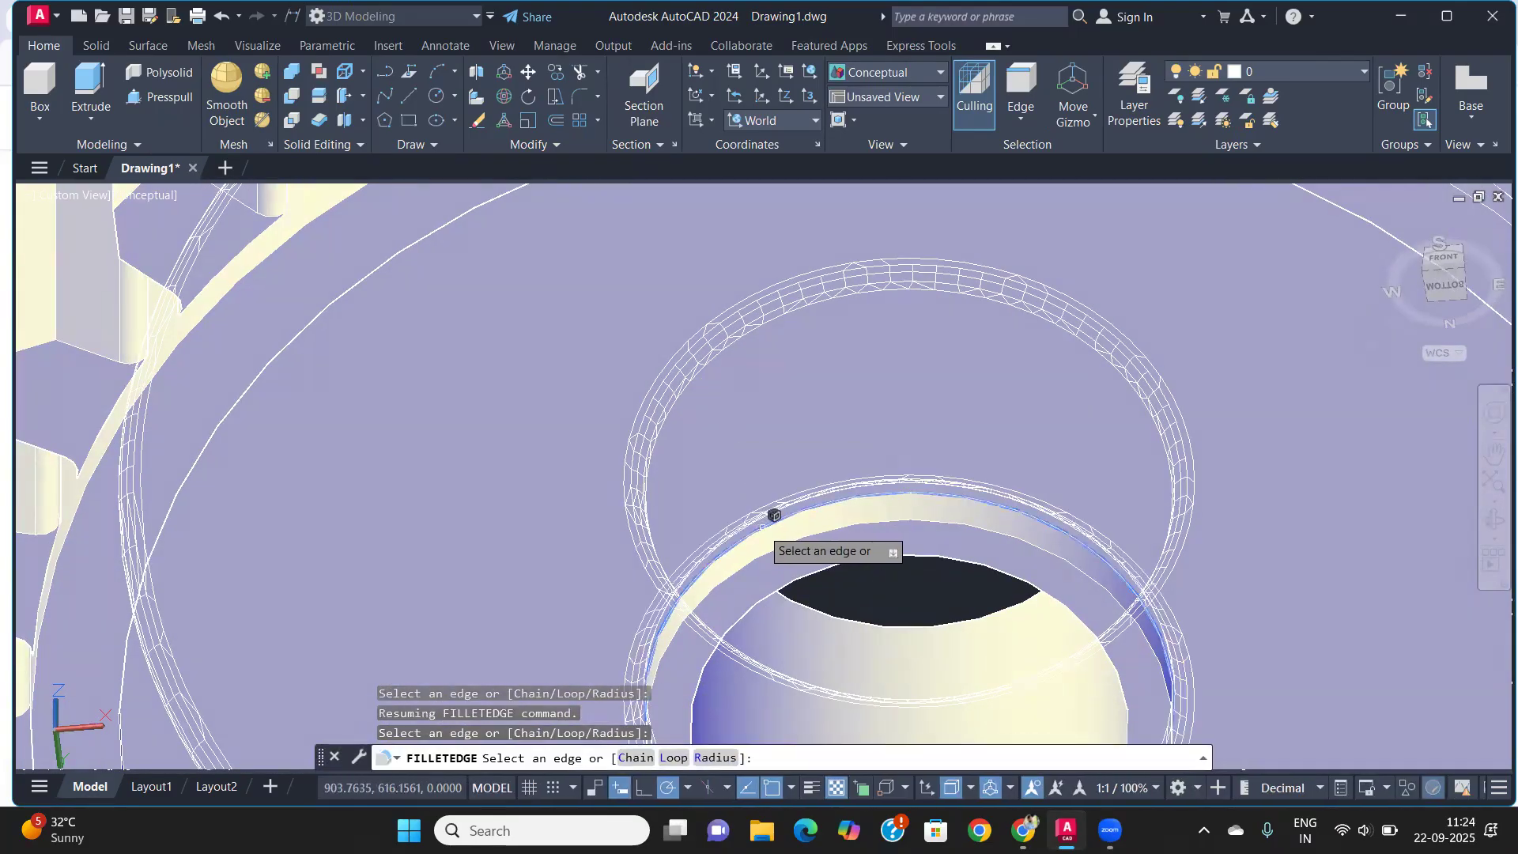
pyautogui.click(339, 303)
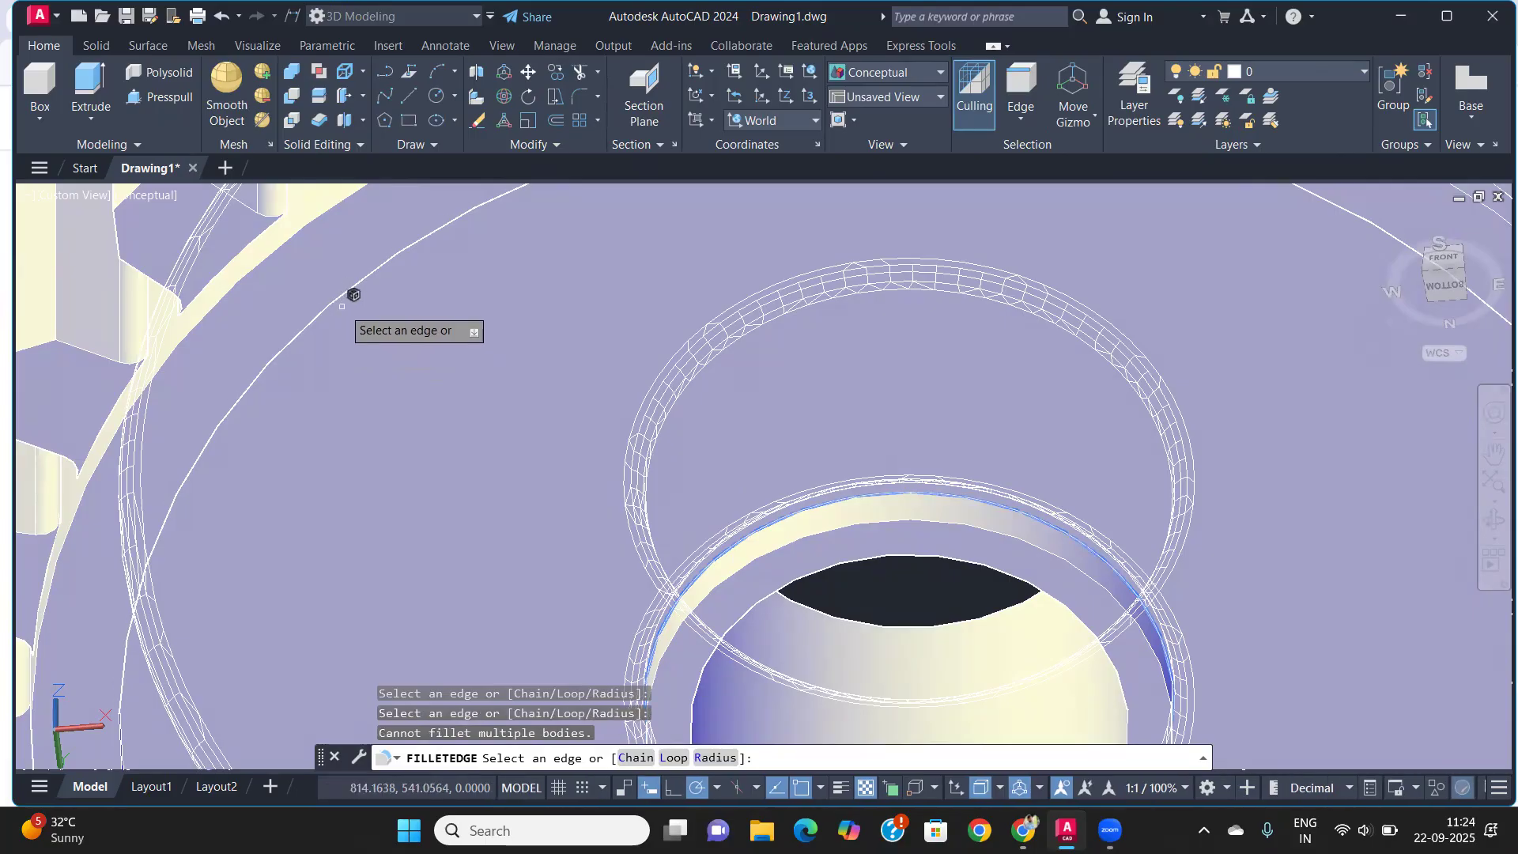
pyautogui.click(343, 305)
pyautogui.keyDown('shift'); pyautogui.moveTo(346, 306); pyautogui.dragTo(264, 230, button='middle'); pyautogui.keyUp('shift')
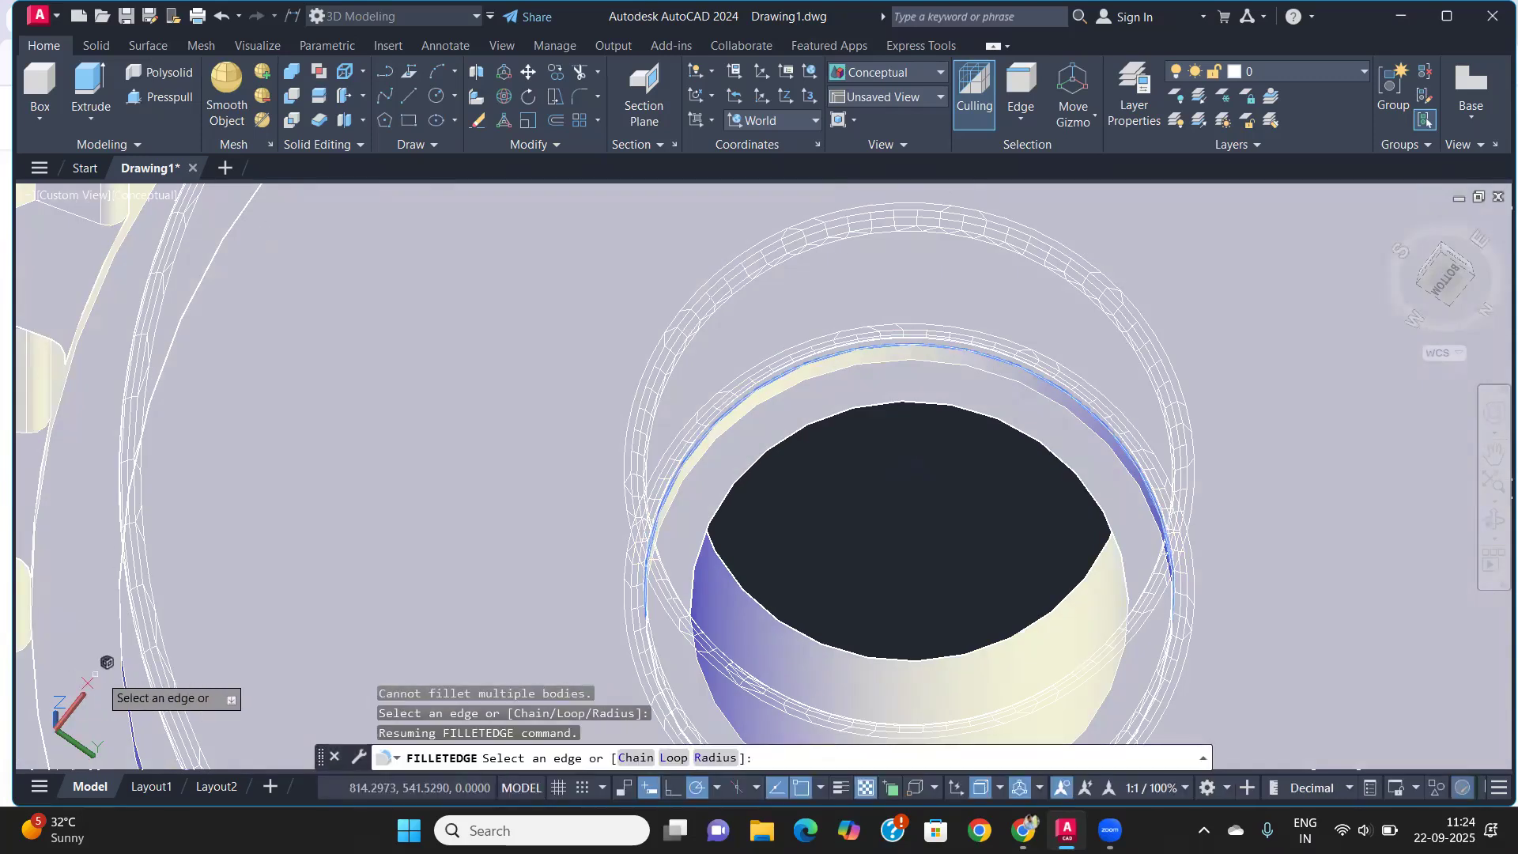
pyautogui.click(128, 668)
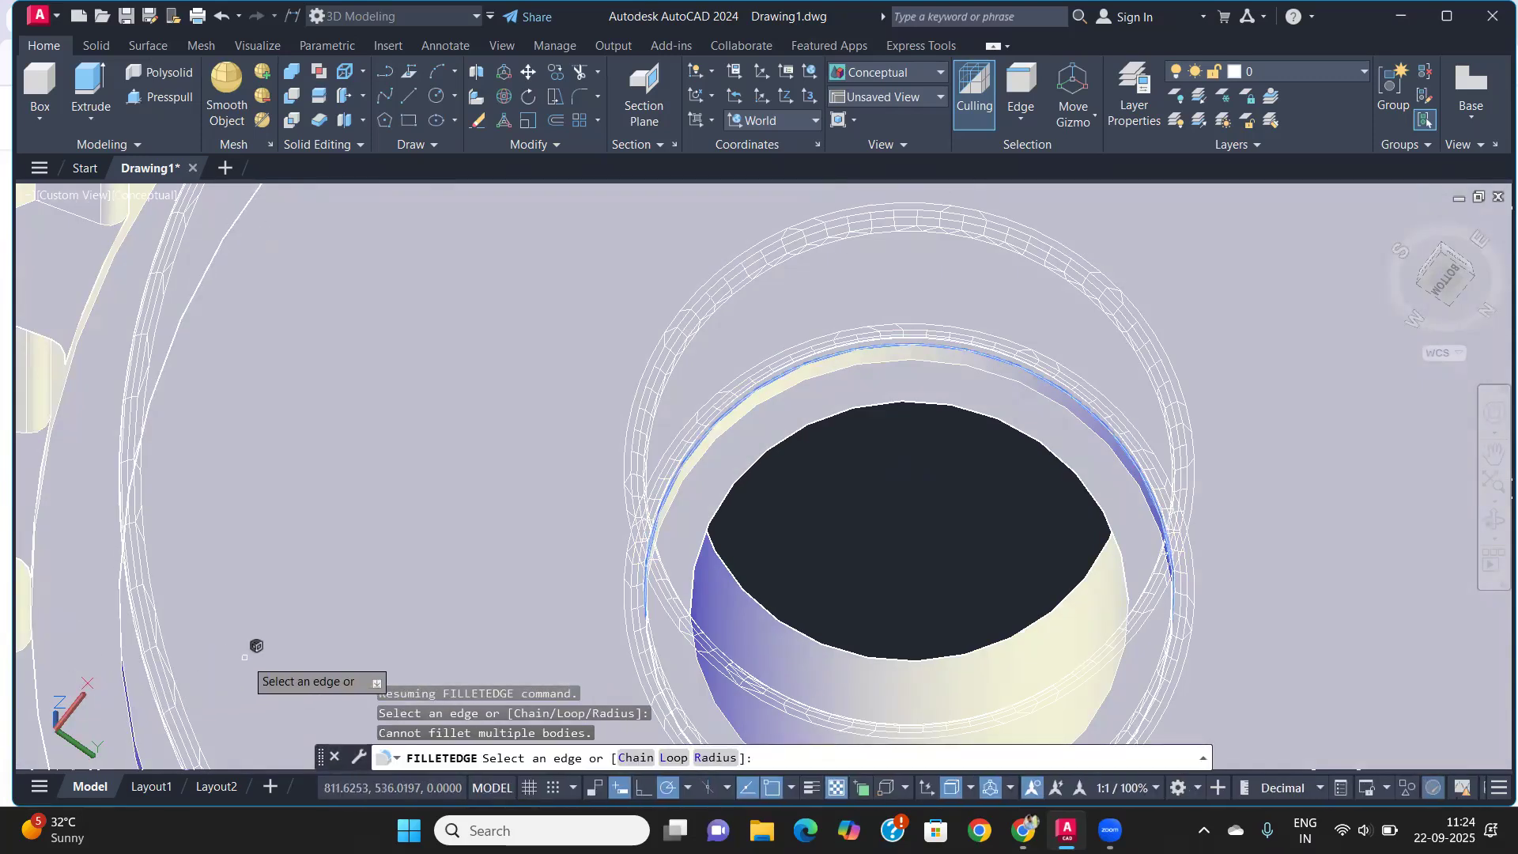
pyautogui.press('Return')
# Examine the filleted base edges of the hub and the recess from several angles
pyautogui.keyDown('shift'); pyautogui.moveTo(605, 494); pyautogui.dragTo(675, 784, button='middle'); pyautogui.keyUp('shift')
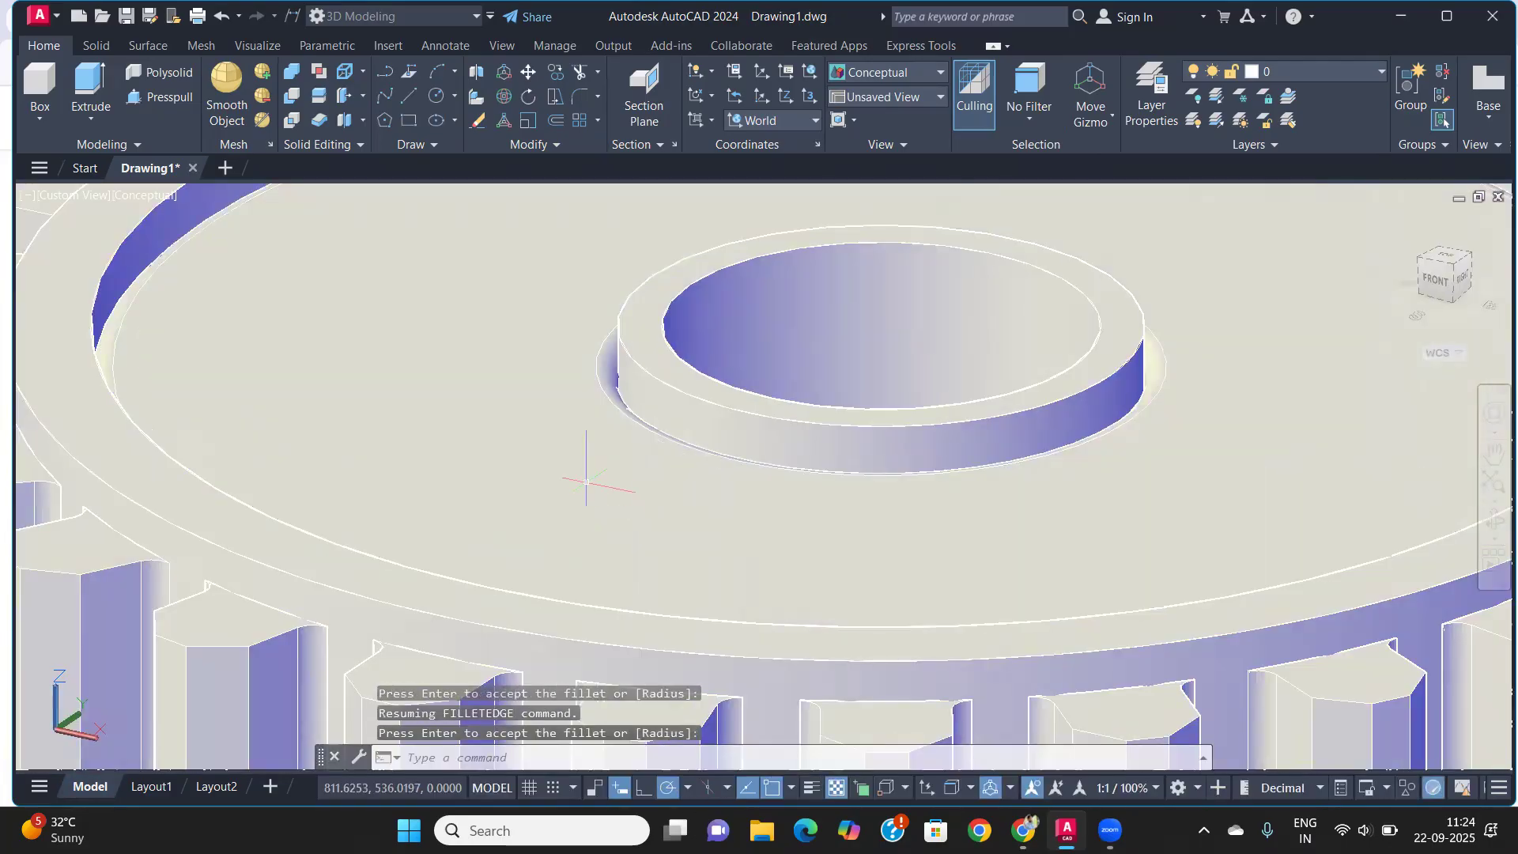
pyautogui.scroll(5, 586, 480)
pyautogui.scroll(-6, 615, 434)
pyautogui.keyDown('shift'); pyautogui.moveTo(615, 435); pyautogui.dragTo(632, 557, button='middle'); pyautogui.keyUp('shift')
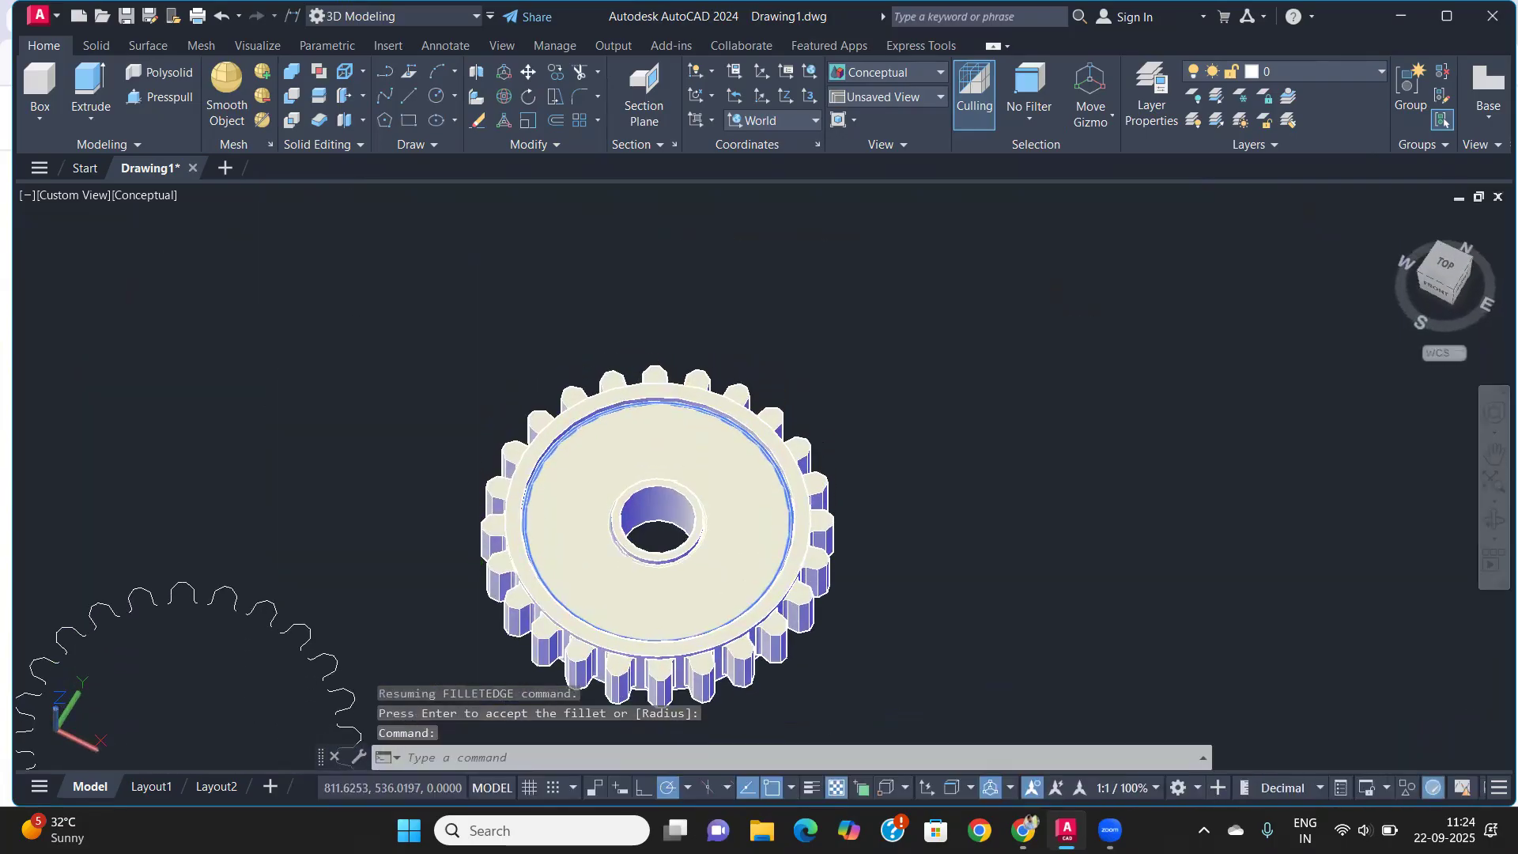
pyautogui.scroll(3, 572, 494)
pyautogui.scroll(3, 505, 467)
pyautogui.keyDown('shift'); pyautogui.moveTo(522, 491); pyautogui.dragTo(428, 402, button='middle'); pyautogui.keyUp('shift')
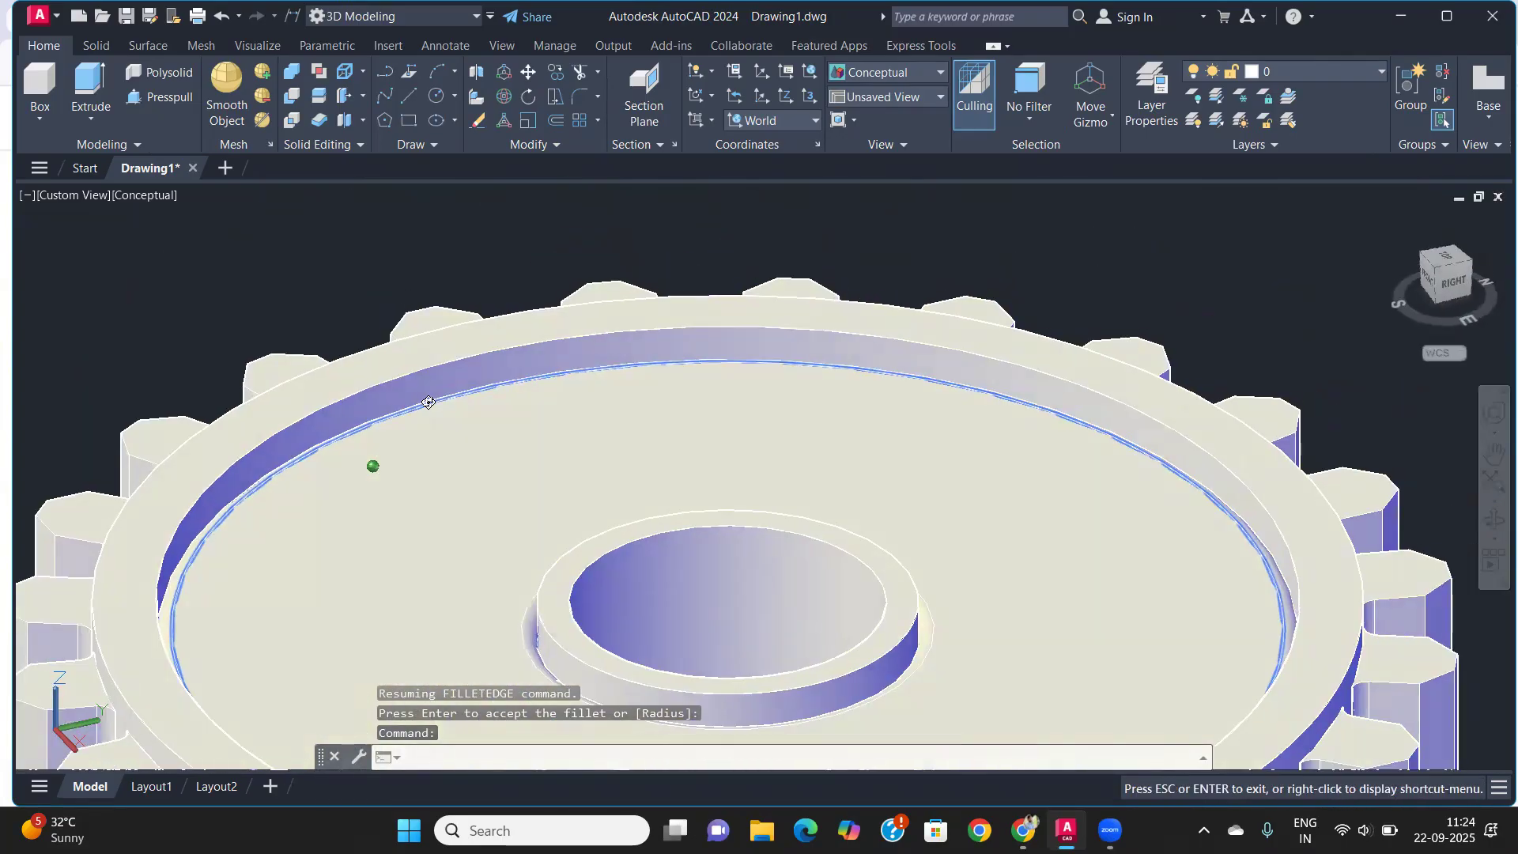
pyautogui.scroll(4, 428, 399)
pyautogui.scroll(-6, 428, 395)
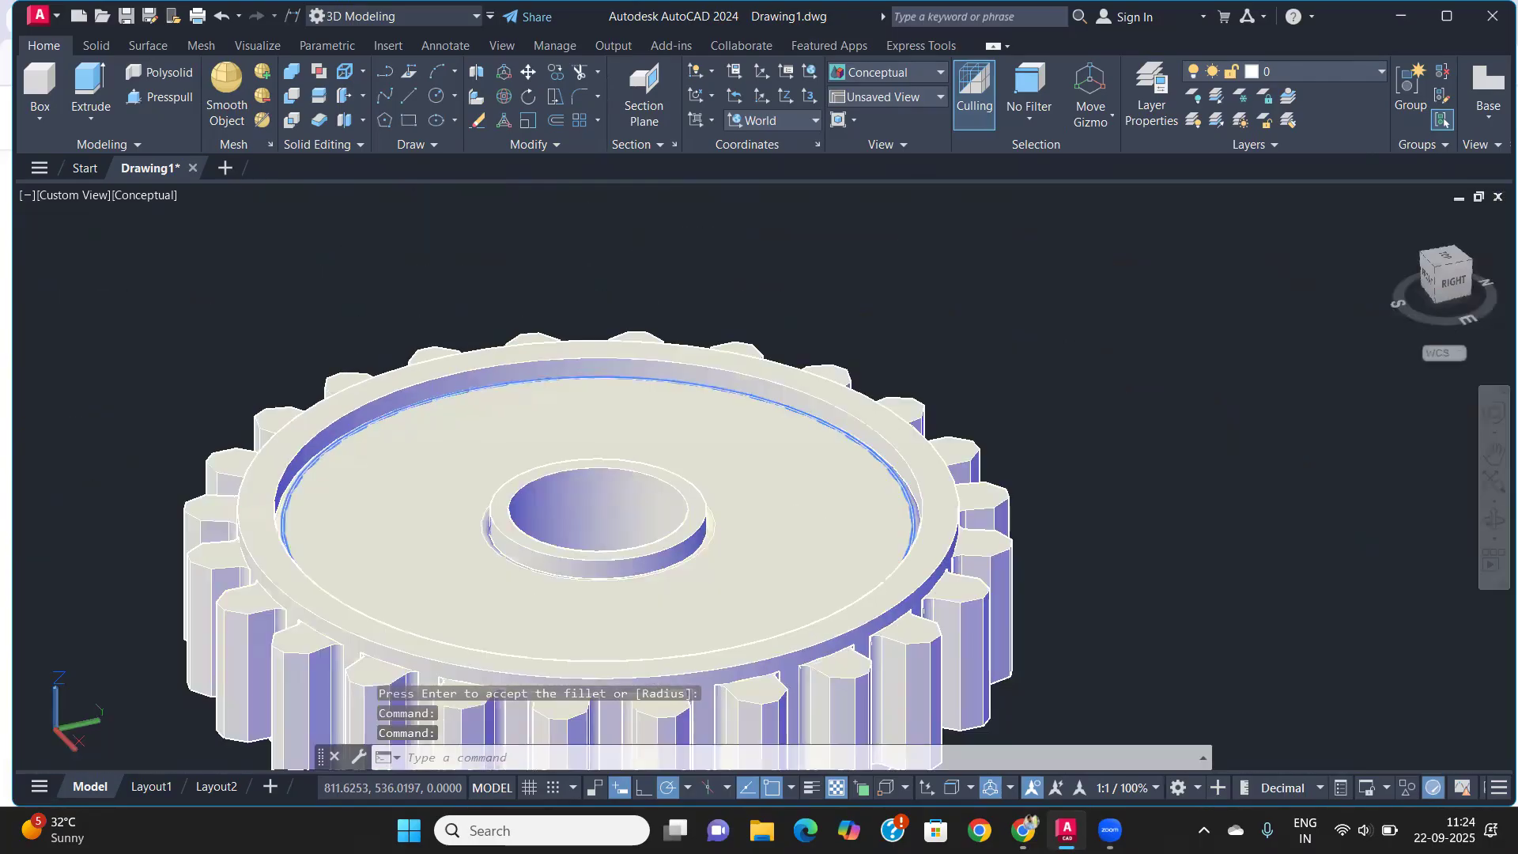
# Examine the gear's underside, then inspect the fillet around the hub's base on the upper side up close
pyautogui.scroll(-6, 428, 399)
pyautogui.keyDown('shift'); pyautogui.moveTo(429, 399); pyautogui.dragTo(569, 298, button='middle'); pyautogui.keyUp('shift')
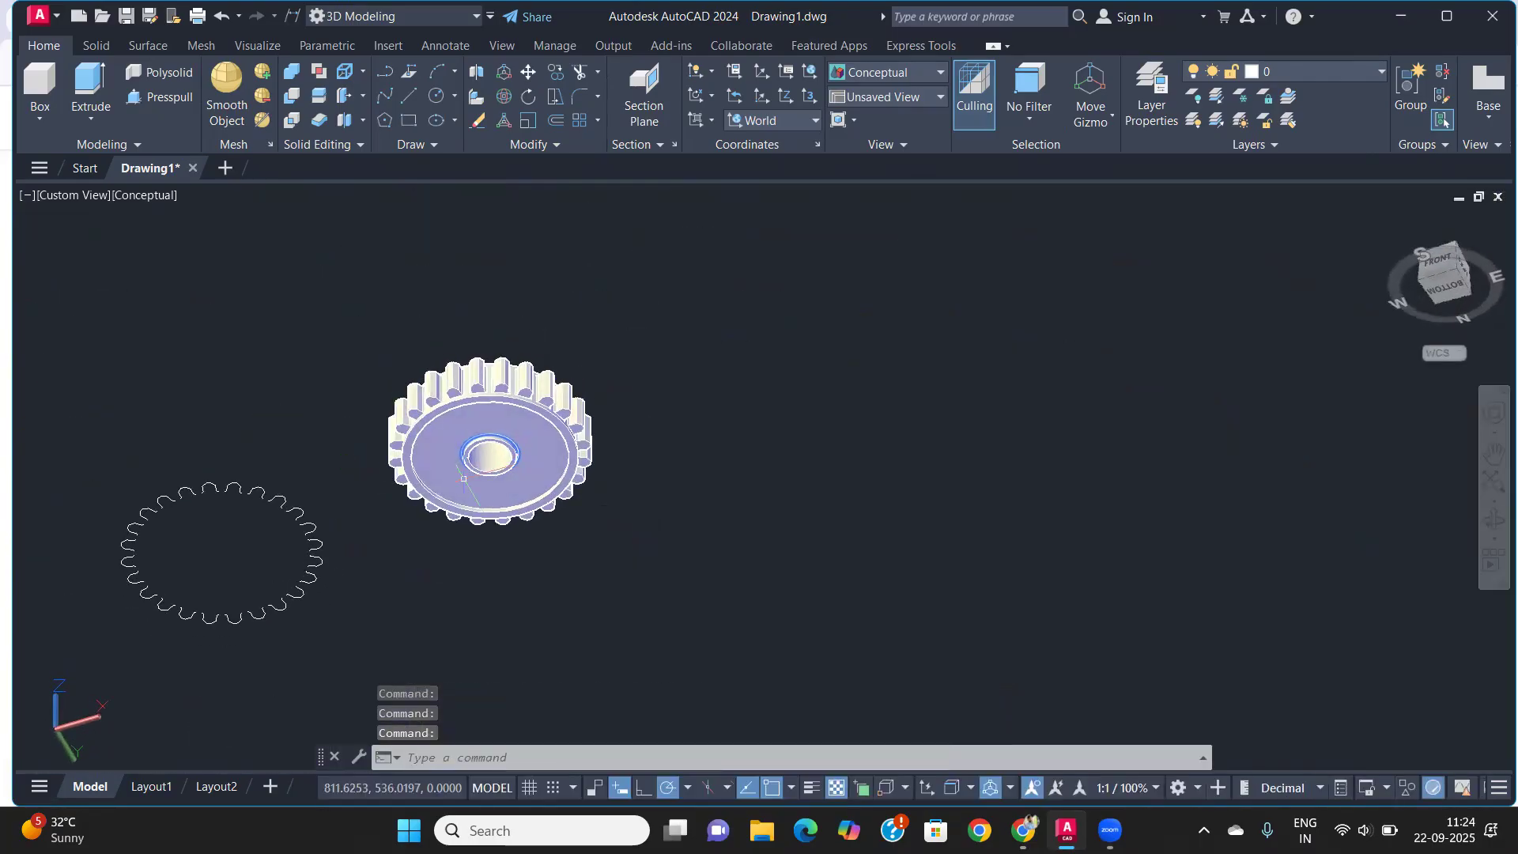
pyautogui.scroll(7, 463, 479)
pyautogui.scroll(-7, 464, 475)
pyautogui.keyDown('shift'); pyautogui.moveTo(464, 476); pyautogui.dragTo(503, 642, button='middle'); pyautogui.keyUp('shift')
pyautogui.scroll(5, 474, 327)
pyautogui.moveTo(475, 331); pyautogui.dragTo(592, 551, button='middle')
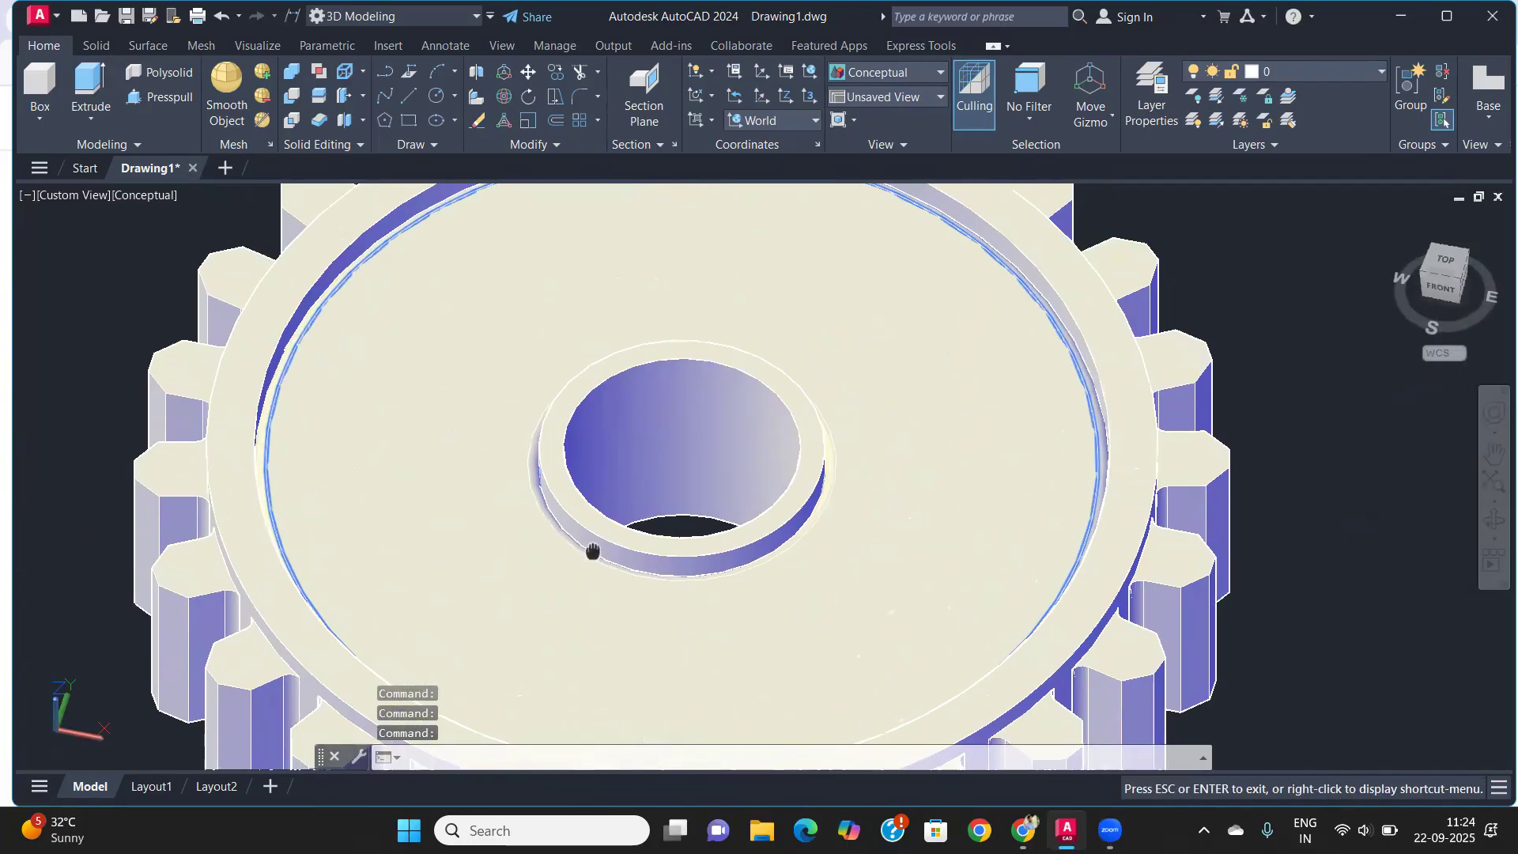
pyautogui.scroll(6, 569, 475)
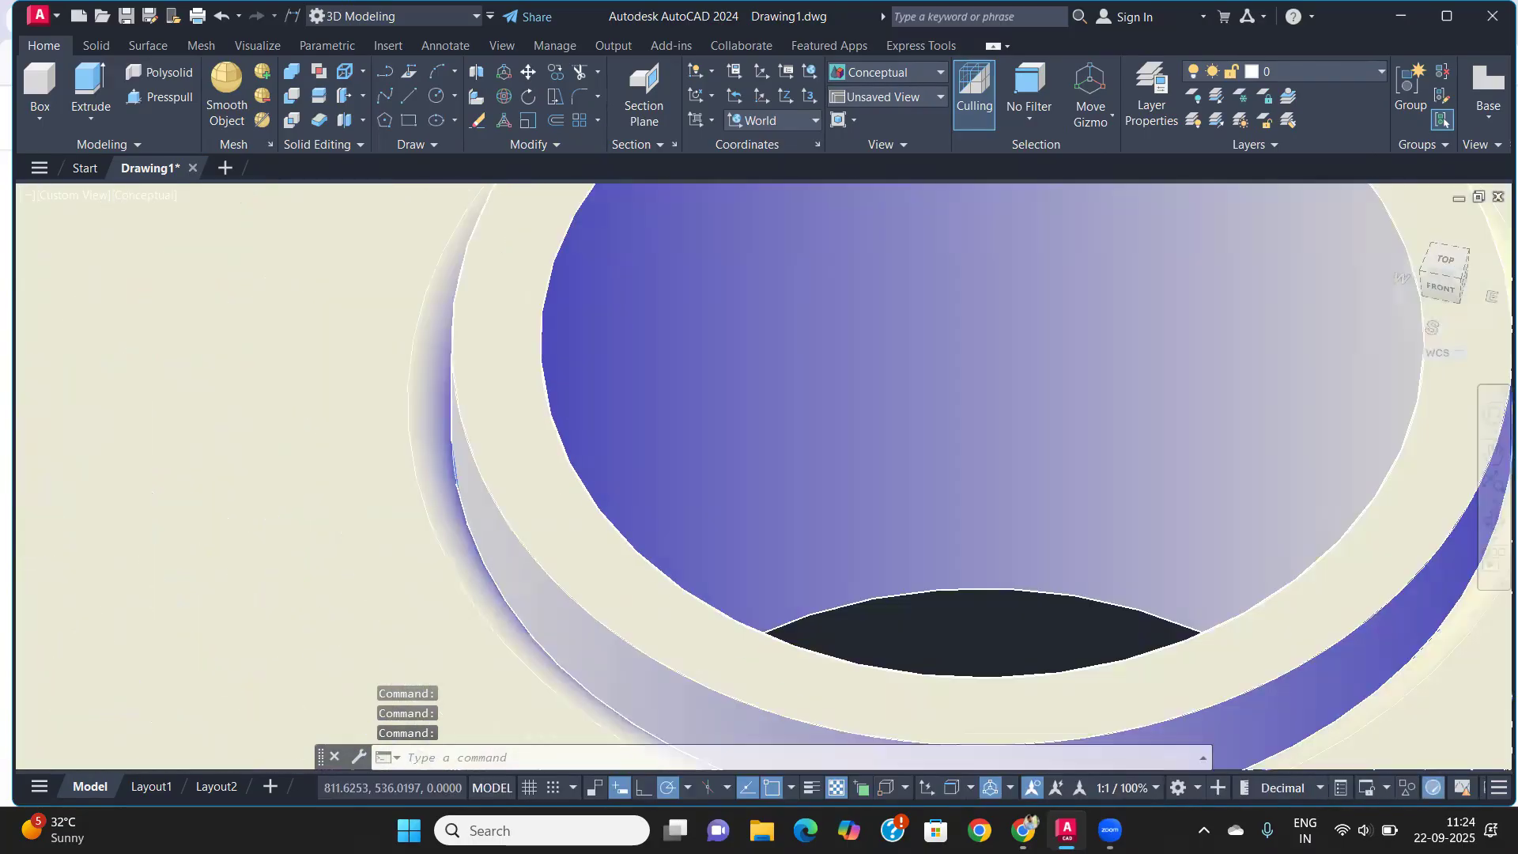
pyautogui.scroll(-8, 557, 463)
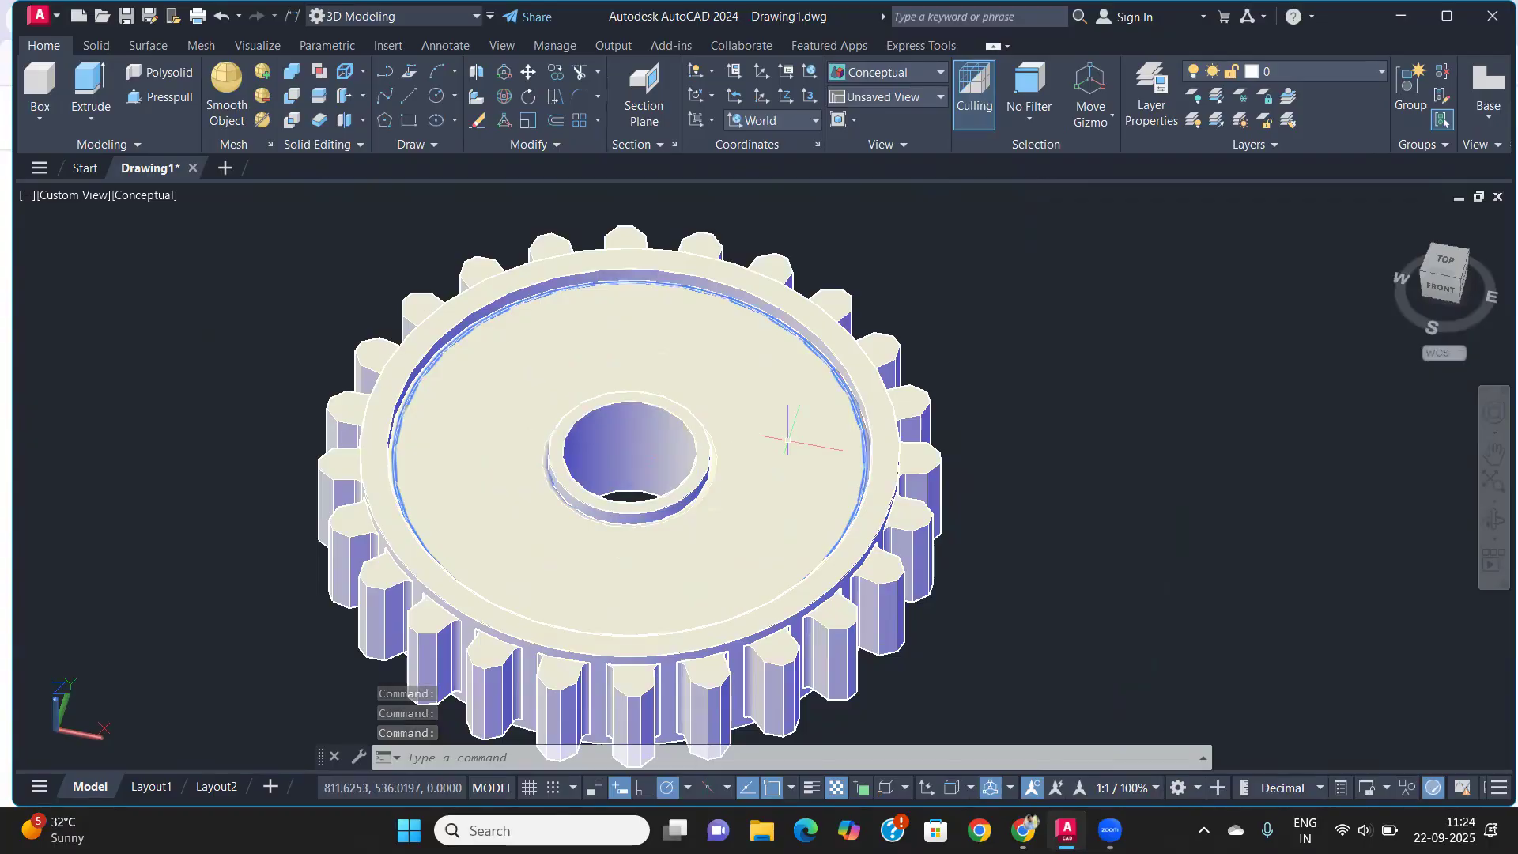
# Union the gear body and all its teeth into one solid, leaving out the separate tooth profile
pyautogui.scroll(-6, 786, 429)
pyautogui.click(896, 567)
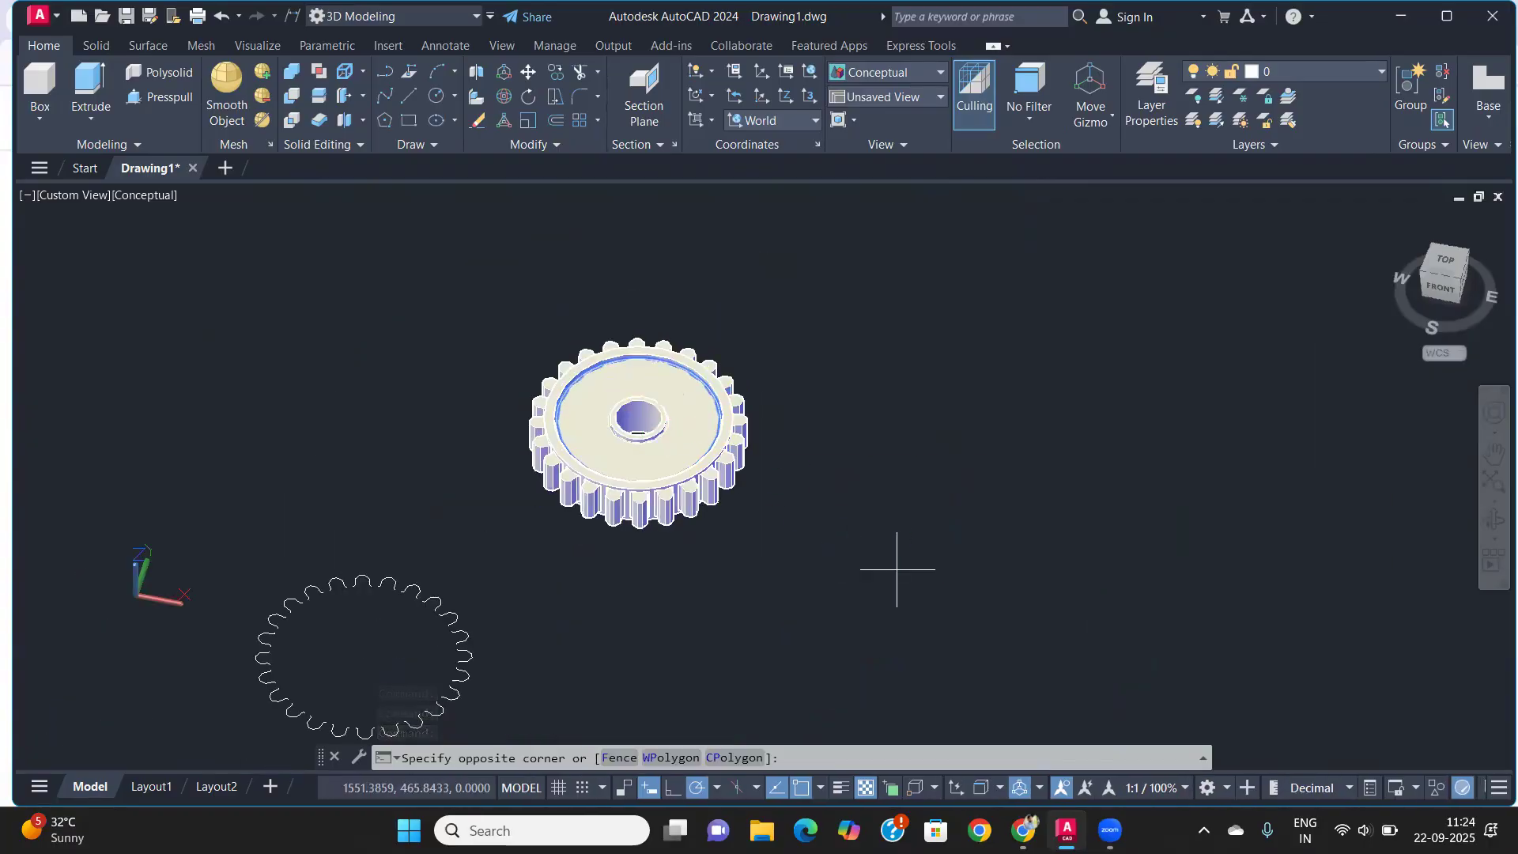
pyautogui.click(475, 304)
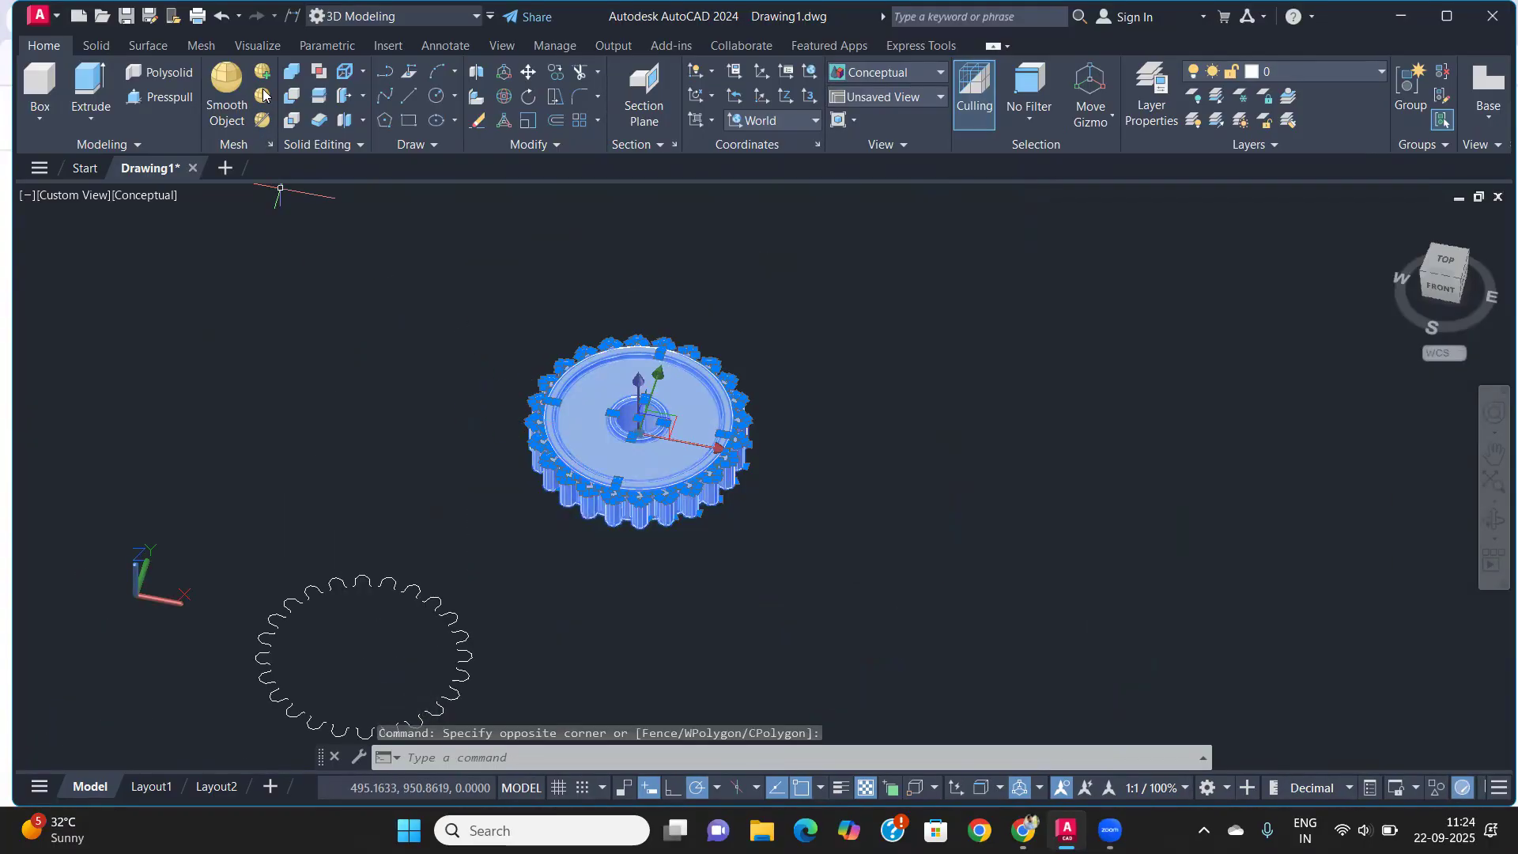
pyautogui.click(292, 74)
pyautogui.click(856, 540)
pyautogui.click(495, 304)
pyautogui.press('Return')
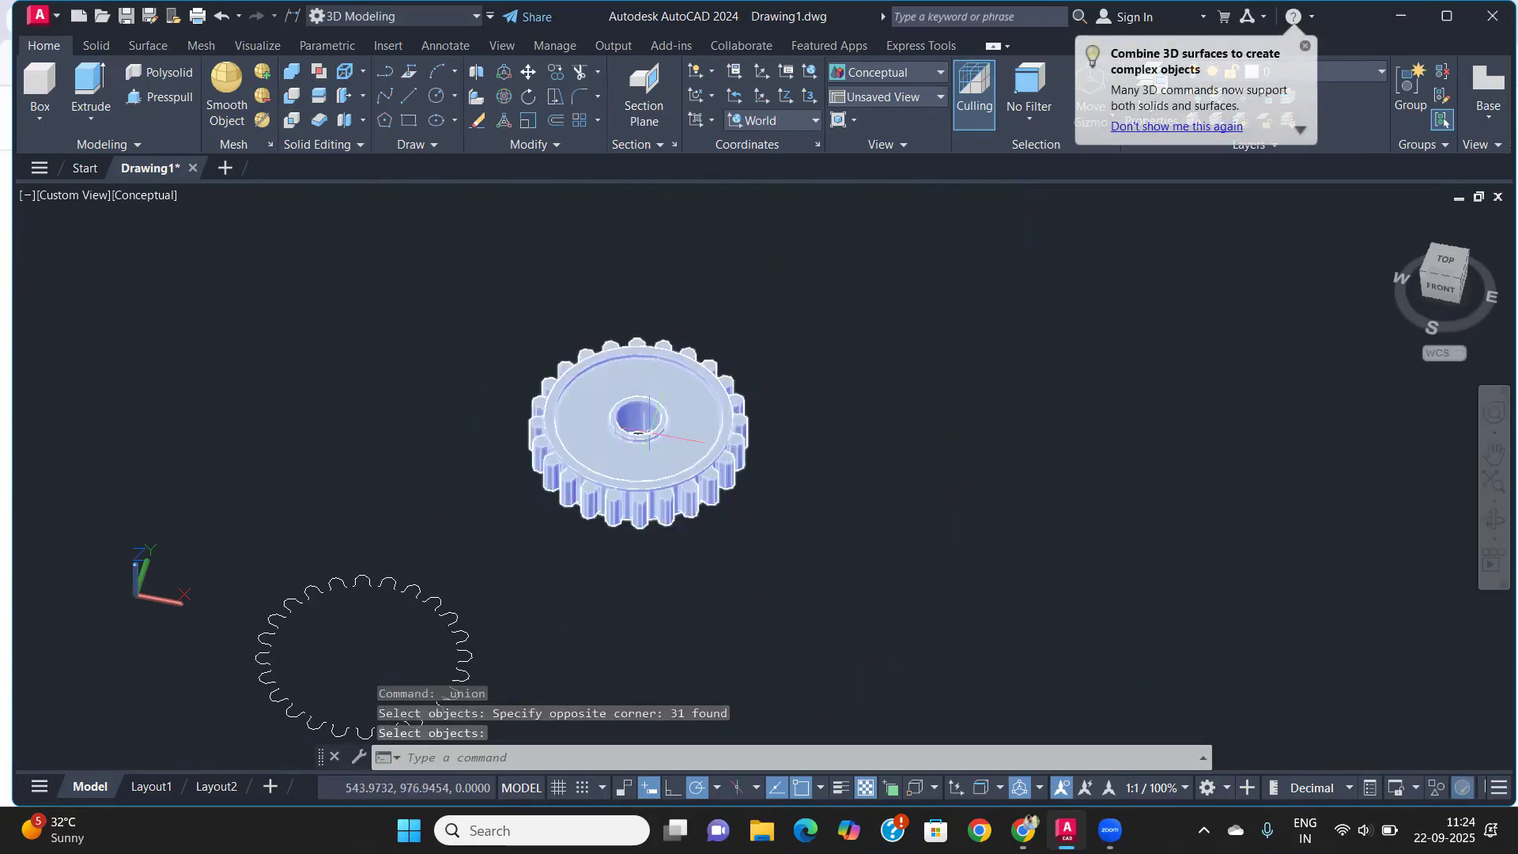
# Move the unified gear straight up along the Z axis, clear of the construction circles beneath it
pyautogui.click(623, 507)
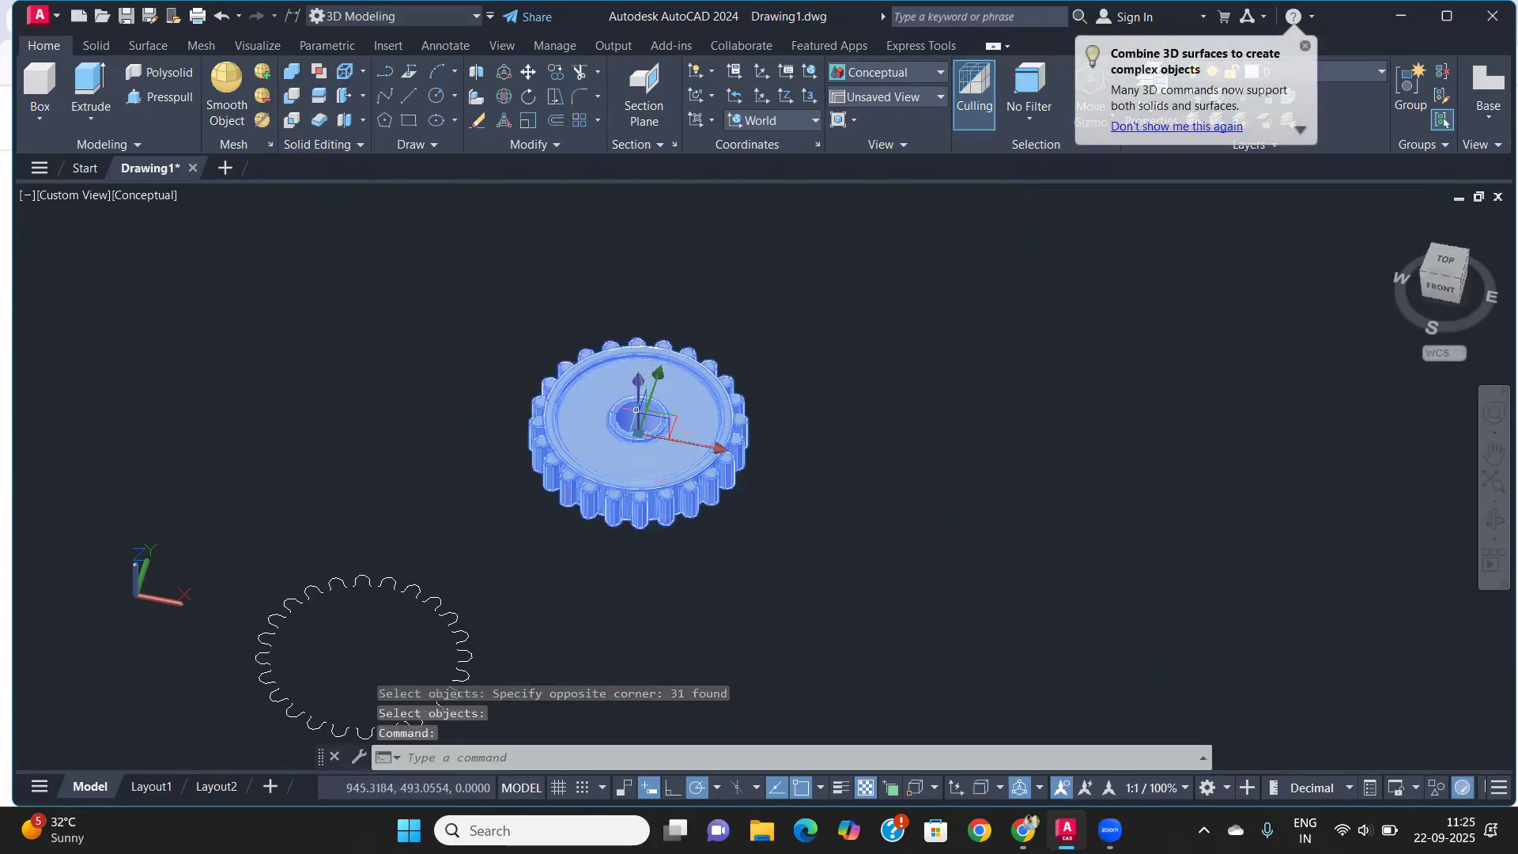
pyautogui.click(638, 383)
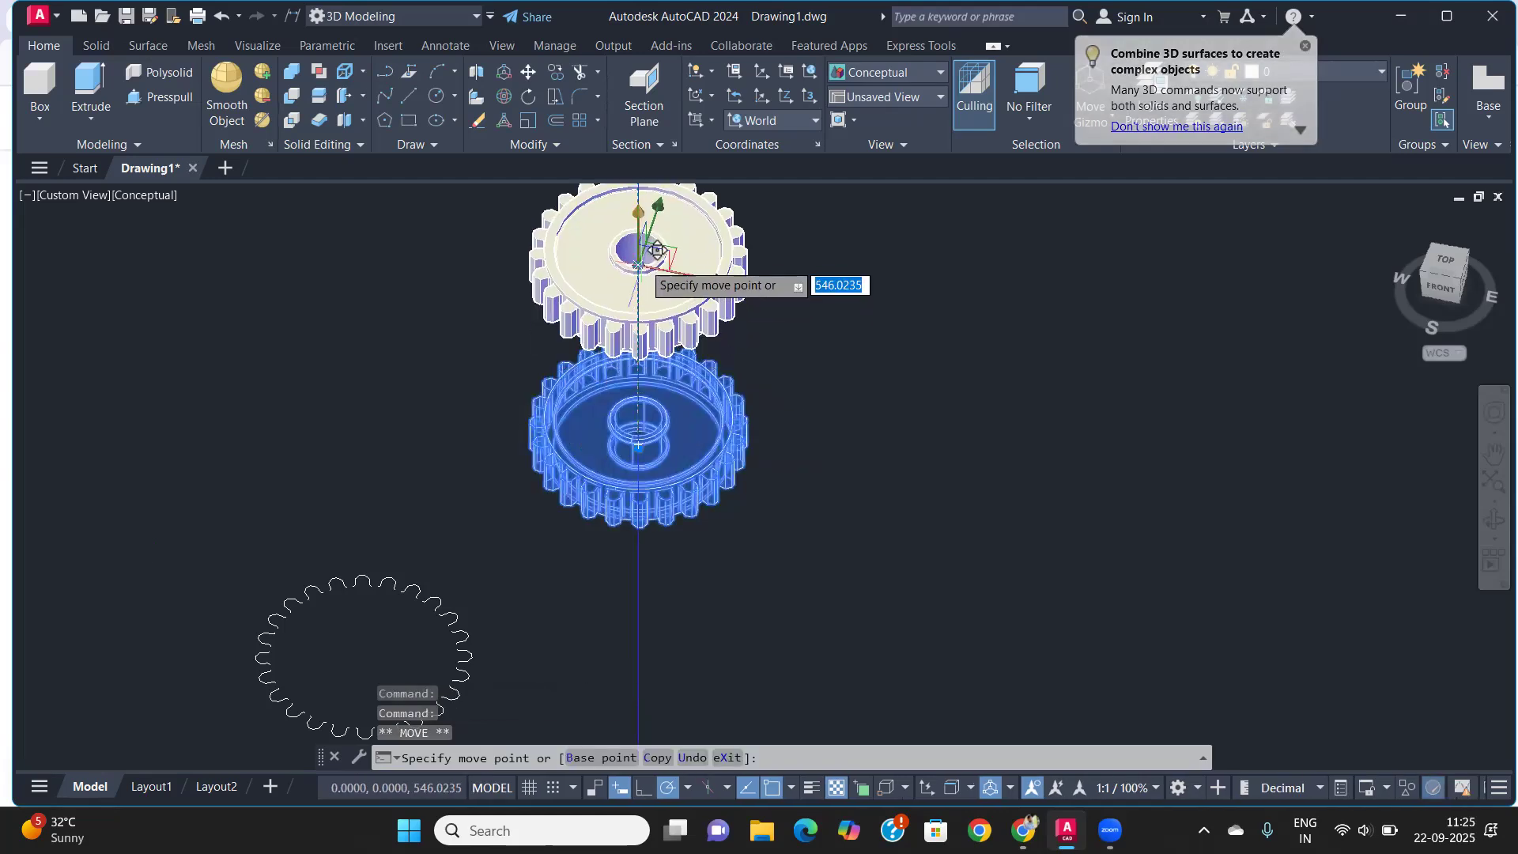
pyautogui.click(805, 495)
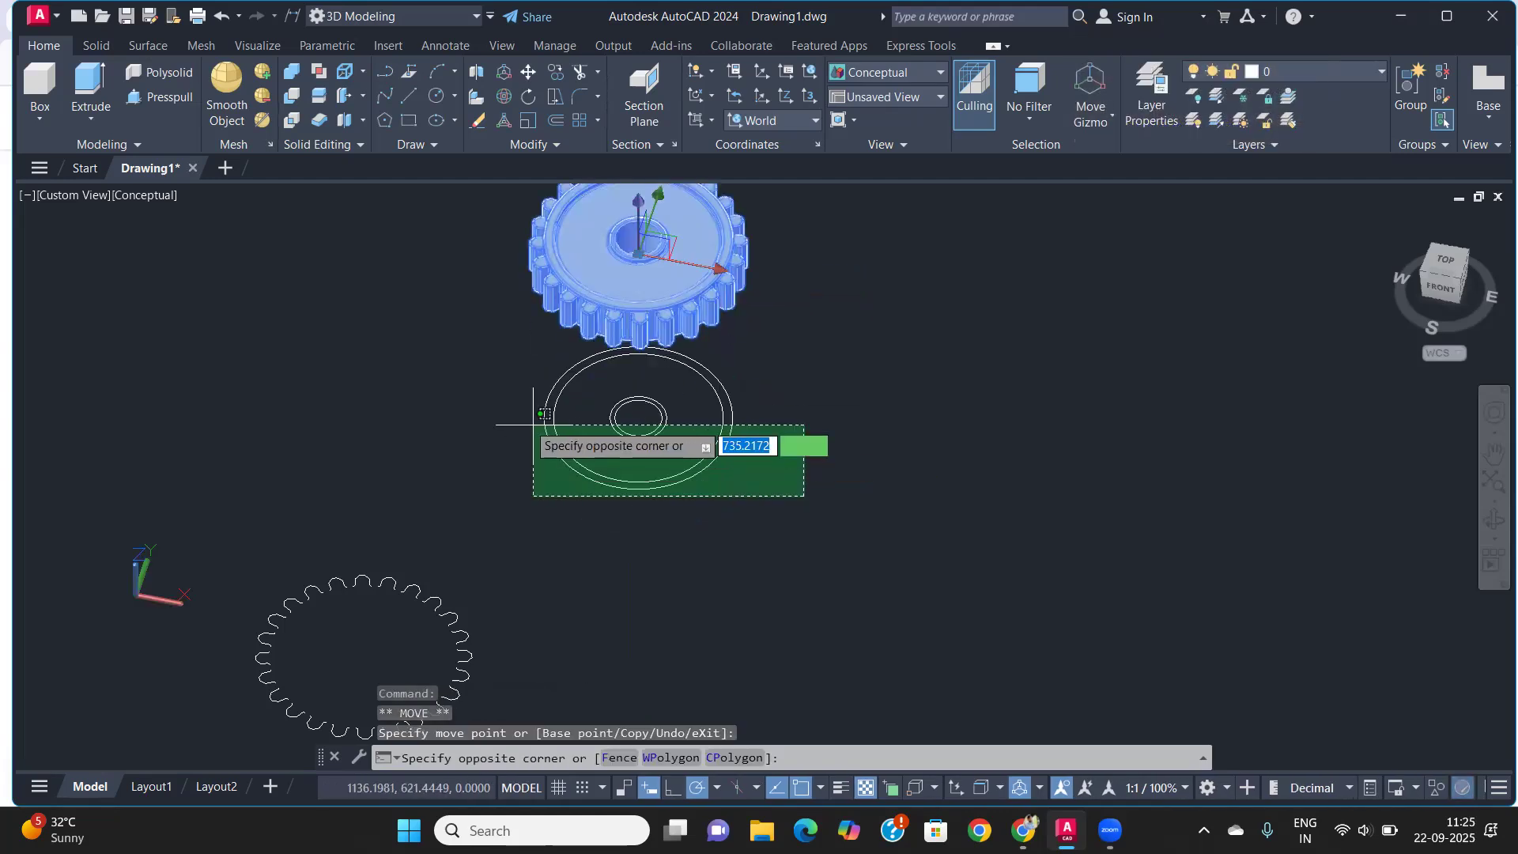
pyautogui.click(467, 380)
pyautogui.press('Escape')
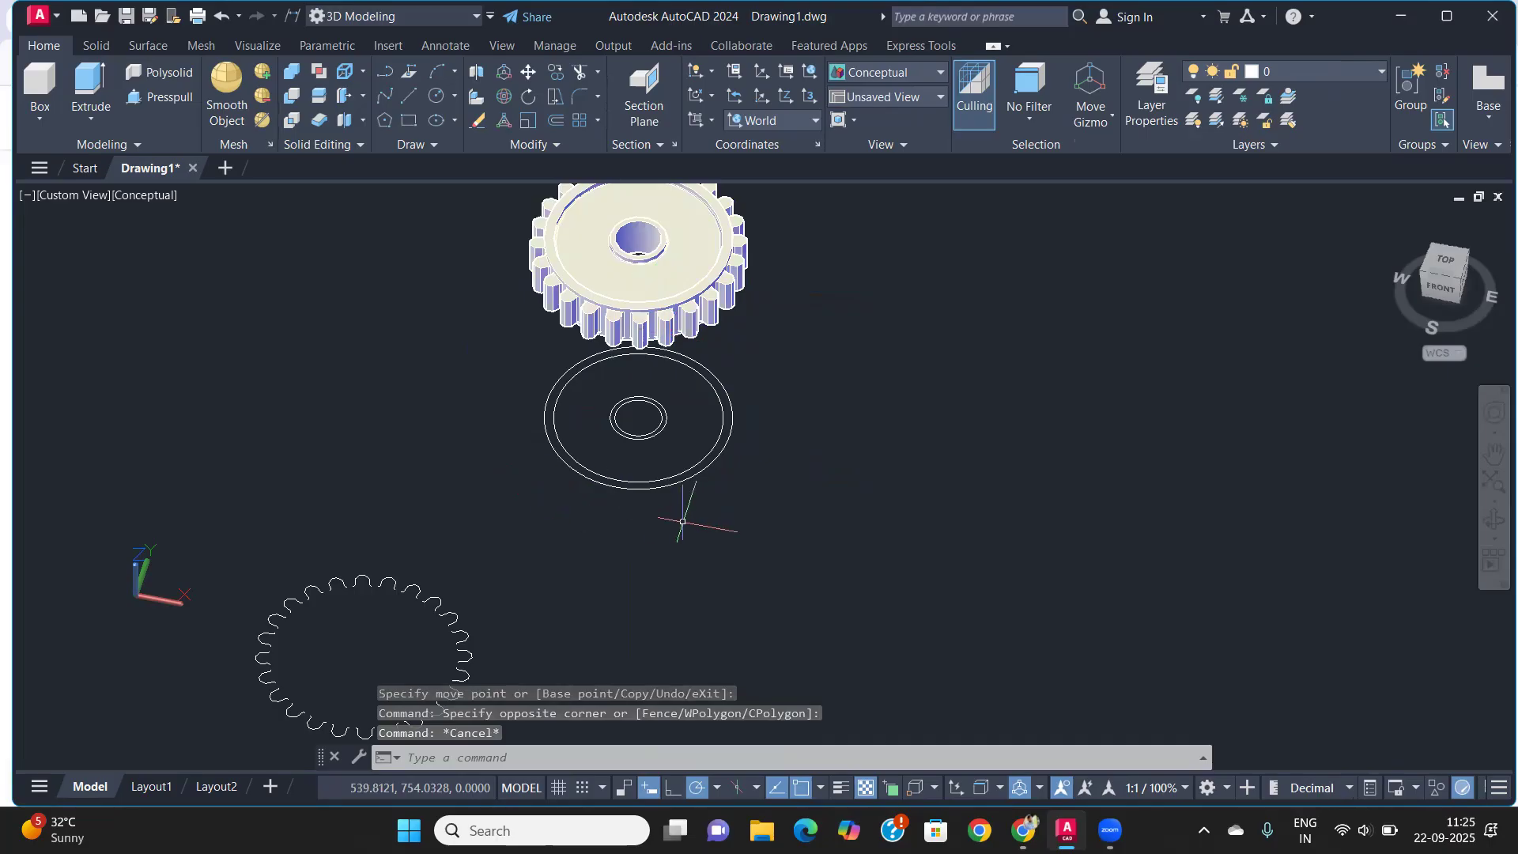
# Move the four construction circles in the negative X direction, well away from the gear
pyautogui.click(819, 528)
pyautogui.click(446, 395)
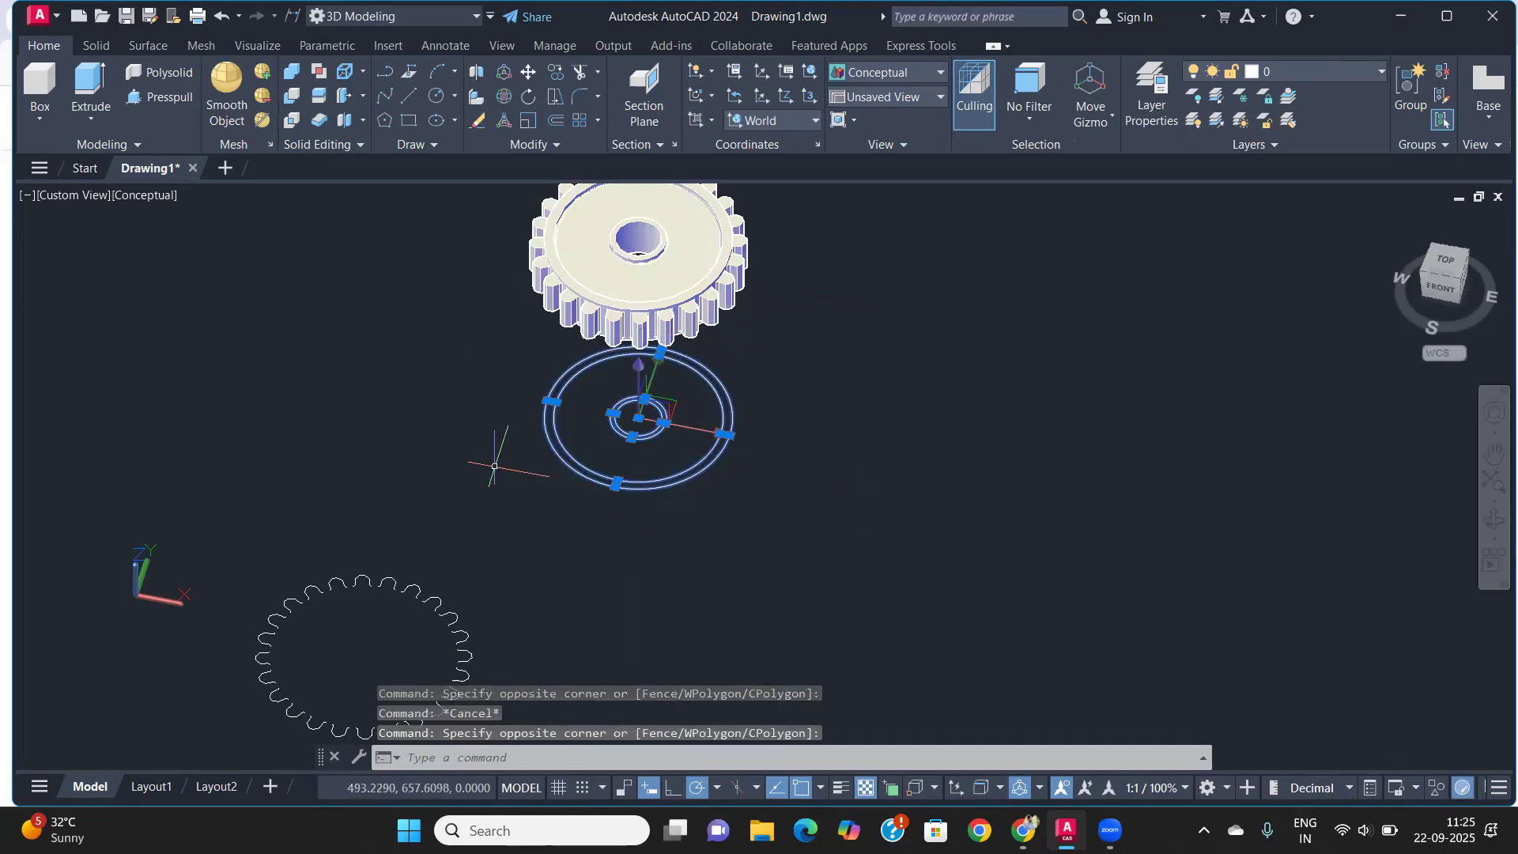
pyautogui.write('m')
pyautogui.press('Return')
pyautogui.click(545, 481)
pyautogui.click(66, 451)
# Move the gear solid in the positive X direction, farther away from the circles and the tooth profile
pyautogui.moveTo(293, 449); pyautogui.dragTo(131, 567, button='middle')
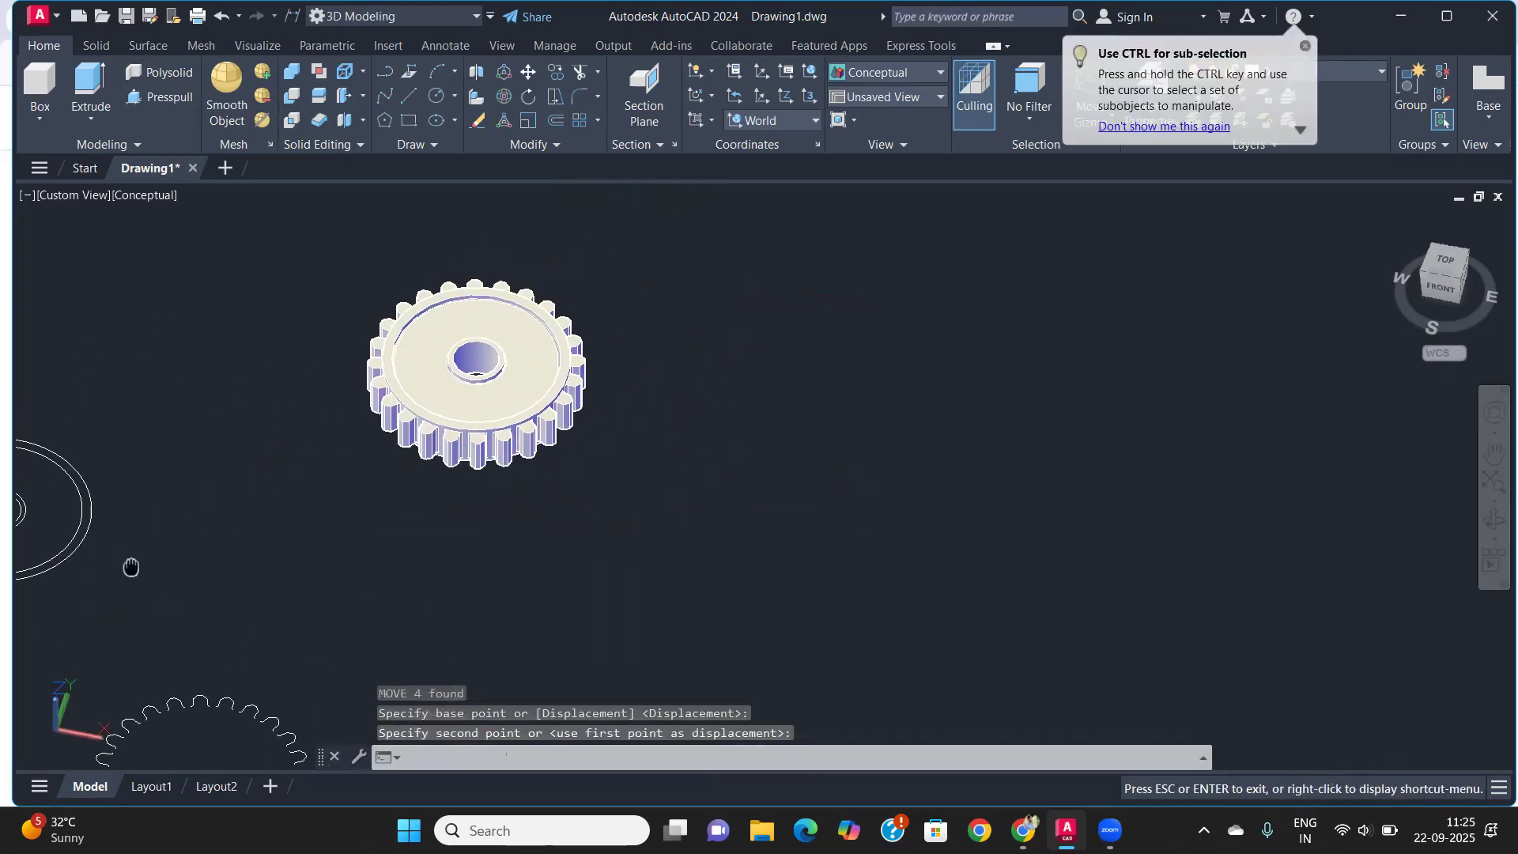
pyautogui.scroll(1, 131, 567)
pyautogui.click(668, 484)
pyautogui.click(335, 248)
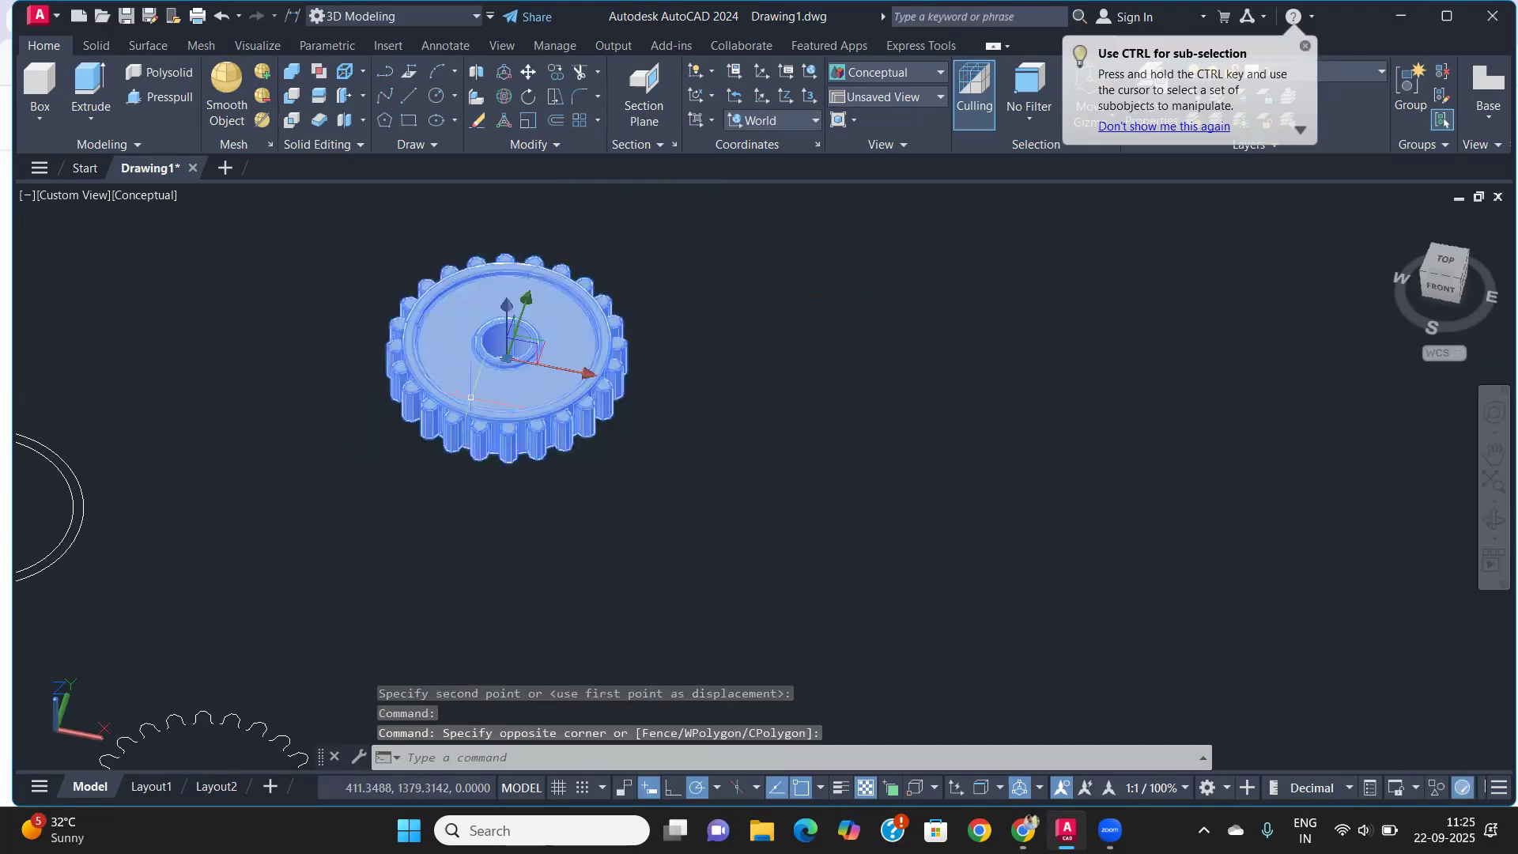
pyautogui.write('m')
pyautogui.press('Return')
pyautogui.click(494, 422)
pyautogui.click(920, 488)
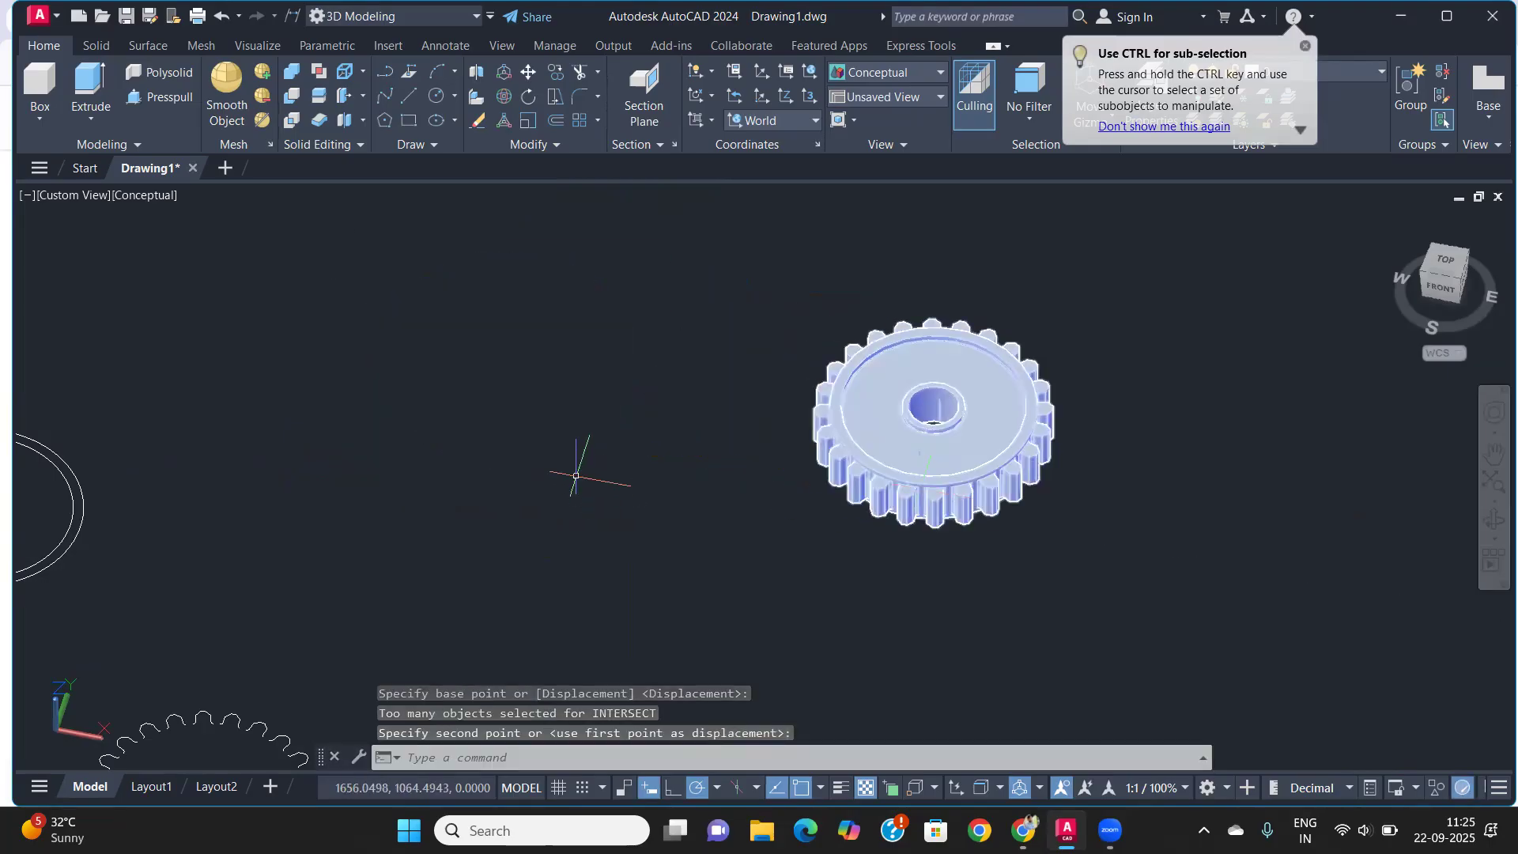
# Set the viewport's visual style to Realistic for displaying the unified gear
pyautogui.click(332, 476)
pyautogui.scroll(-3, 399, 479)
pyautogui.scroll(4, 395, 482)
pyautogui.keyDown('shift'); pyautogui.moveTo(395, 483); pyautogui.dragTo(484, 466, button='middle'); pyautogui.keyUp('shift')
pyautogui.scroll(6, 484, 467)
pyautogui.scroll(-8, 483, 467)
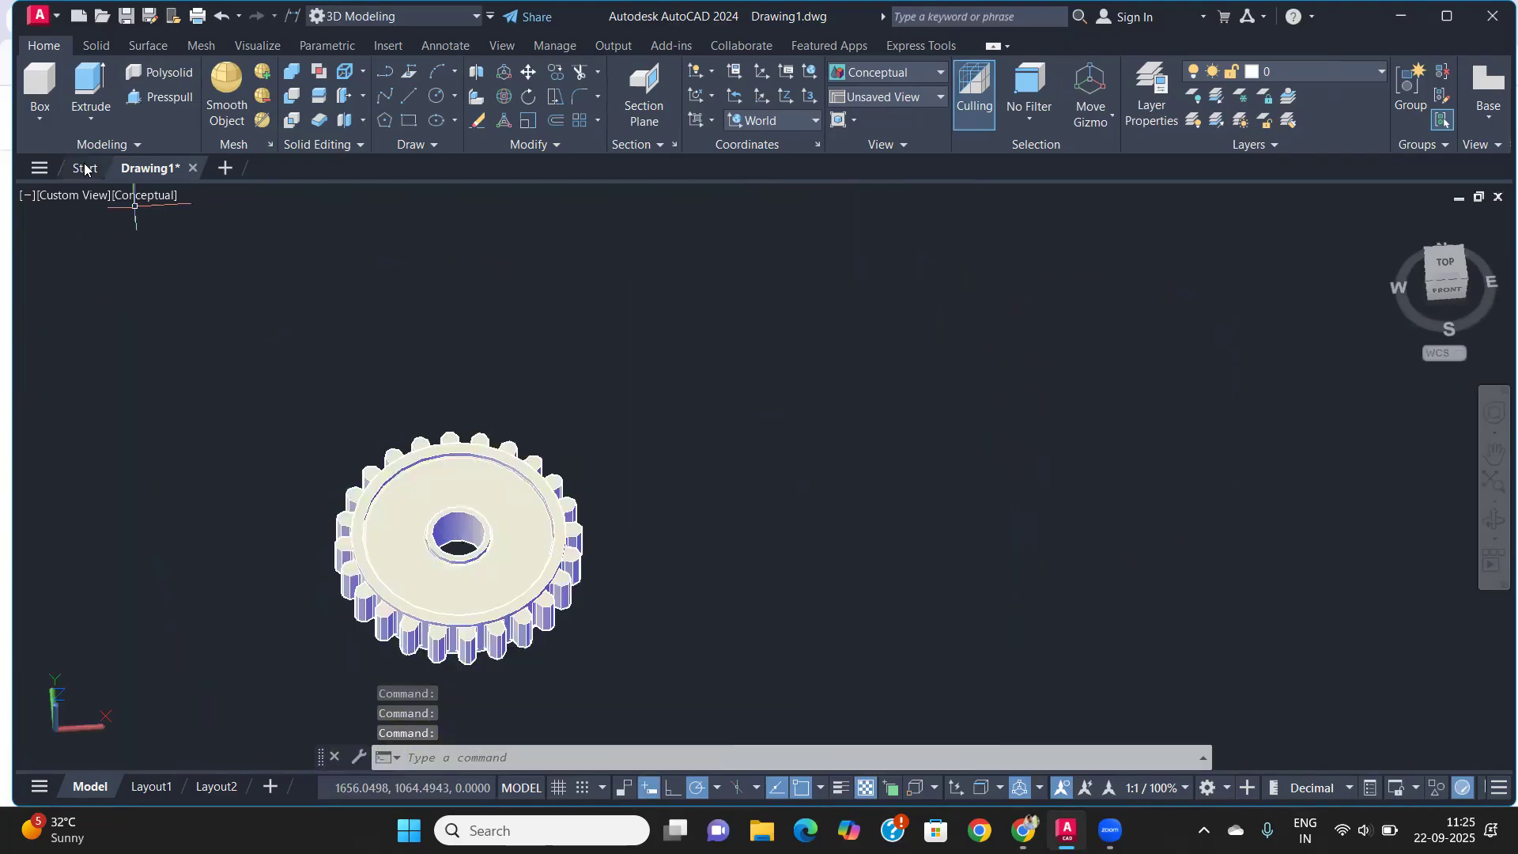
pyautogui.click(142, 195)
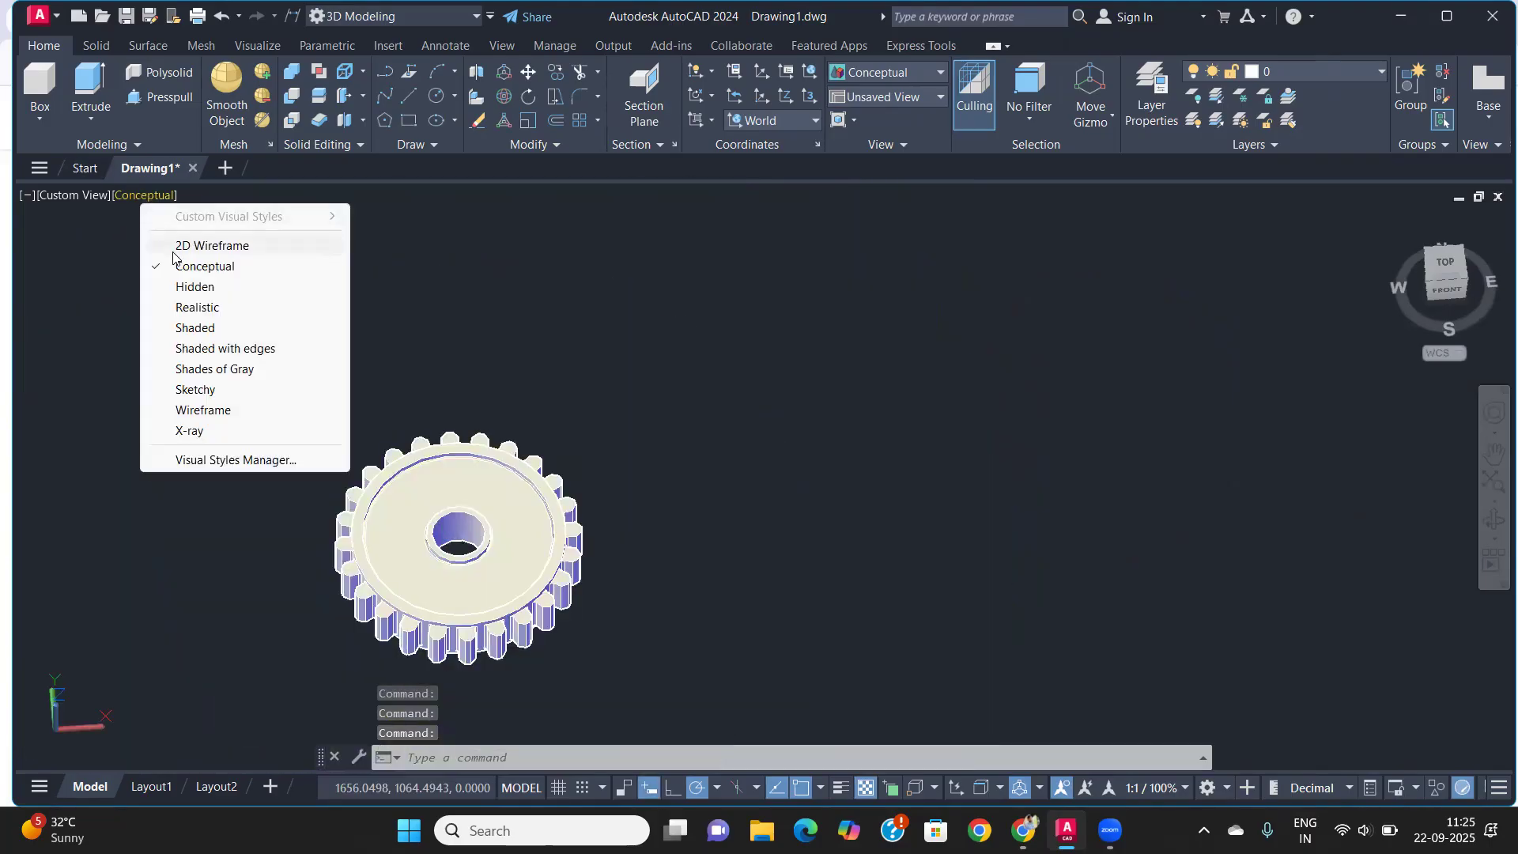
pyautogui.click(197, 307)
pyautogui.keyDown('shift'); pyautogui.moveTo(459, 542); pyautogui.dragTo(655, 496, button='middle'); pyautogui.keyUp('shift')
pyautogui.scroll(2, 450, 541)
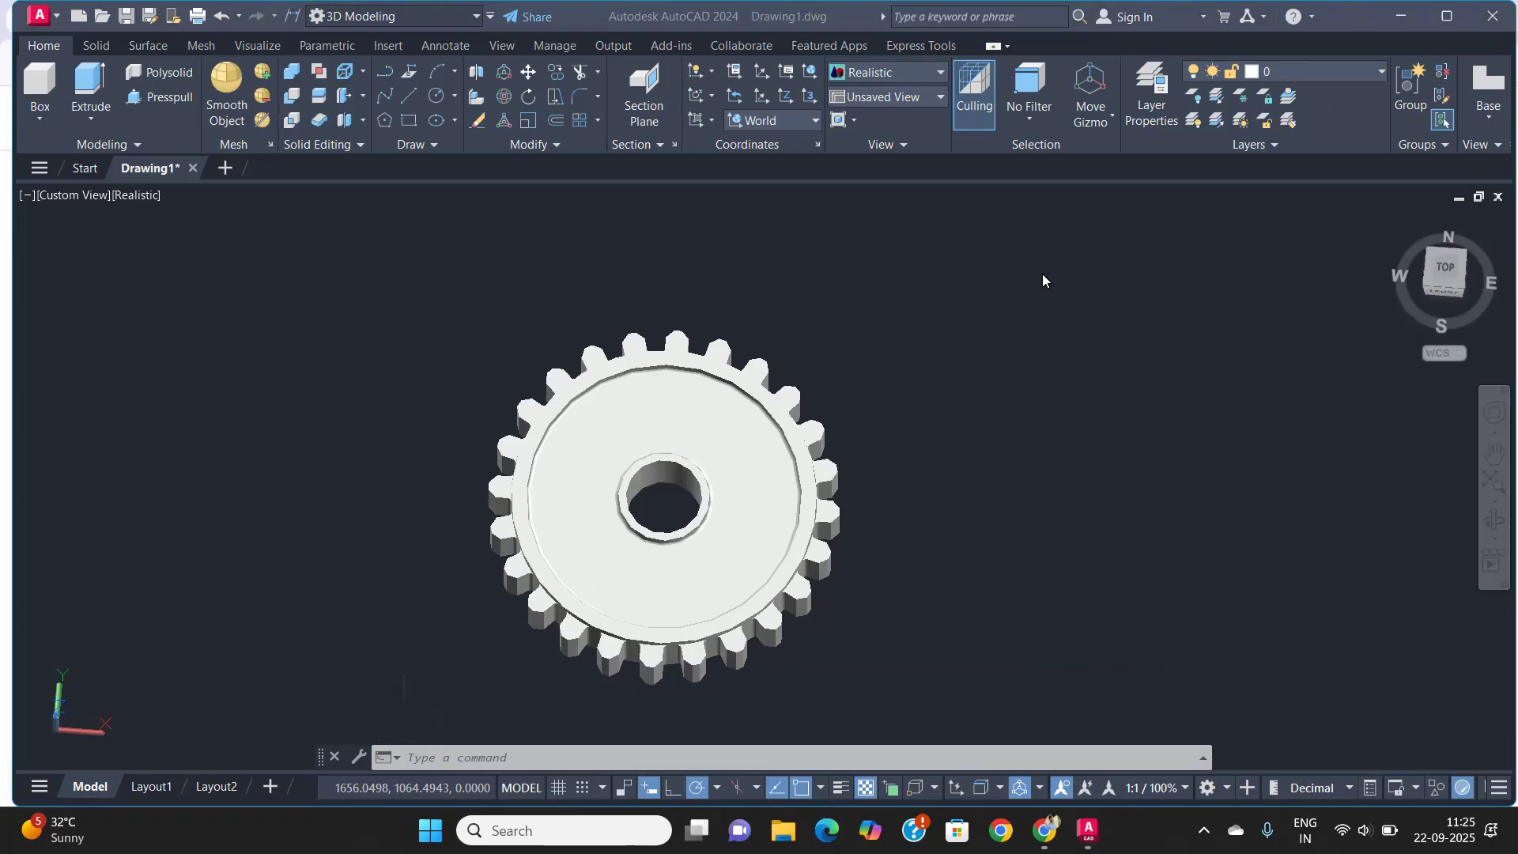
# Apply the plastic material Coarse Textured - Umber from the Autodesk library to the gear, and close the materials browser
pyautogui.click(1032, 302)
pyautogui.write('mat')
pyautogui.press('Return')
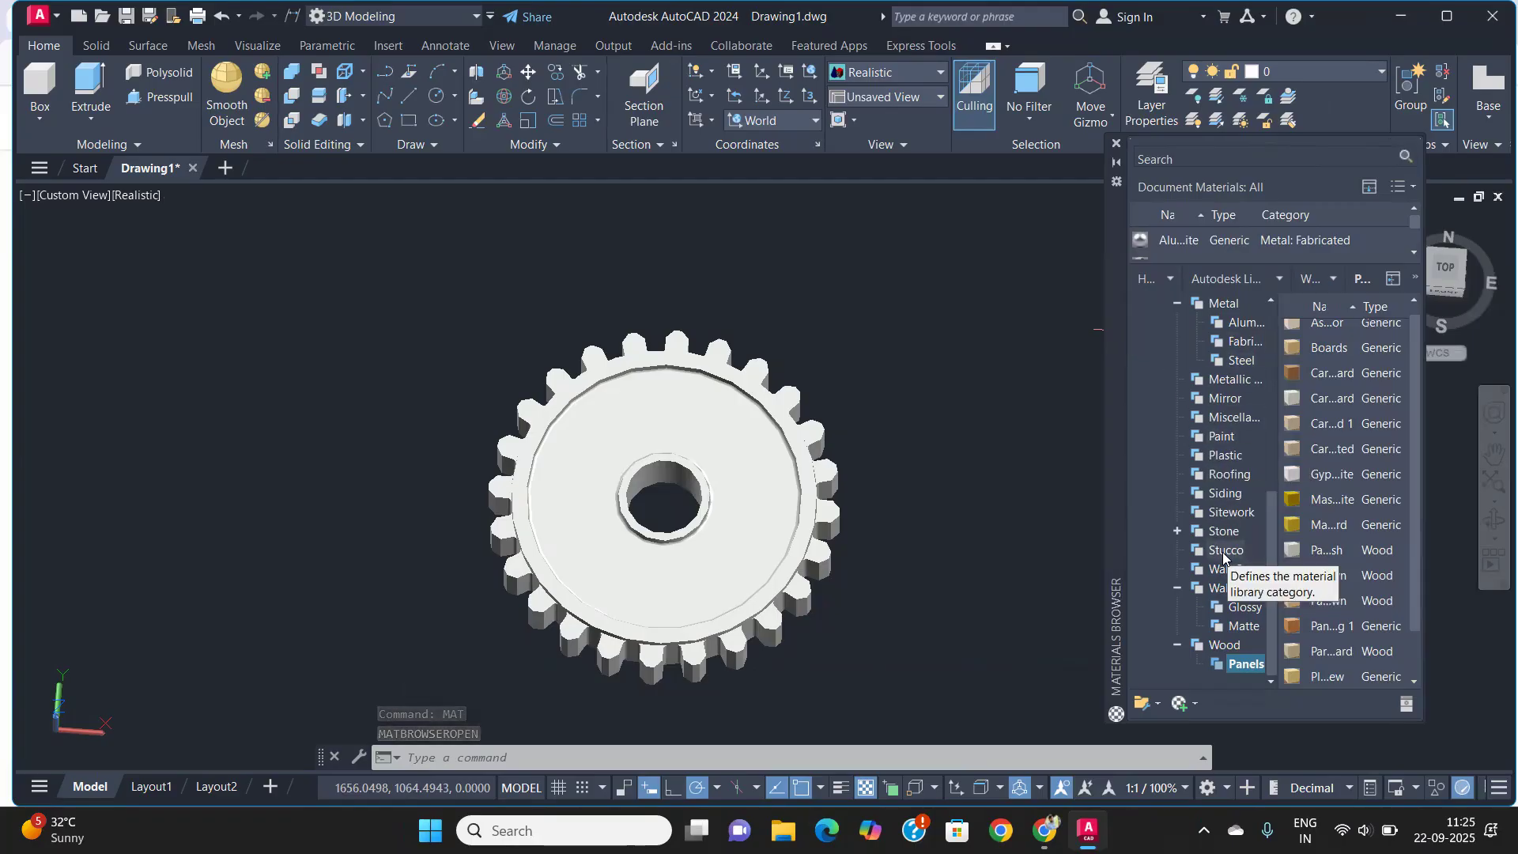
pyautogui.click(1221, 456)
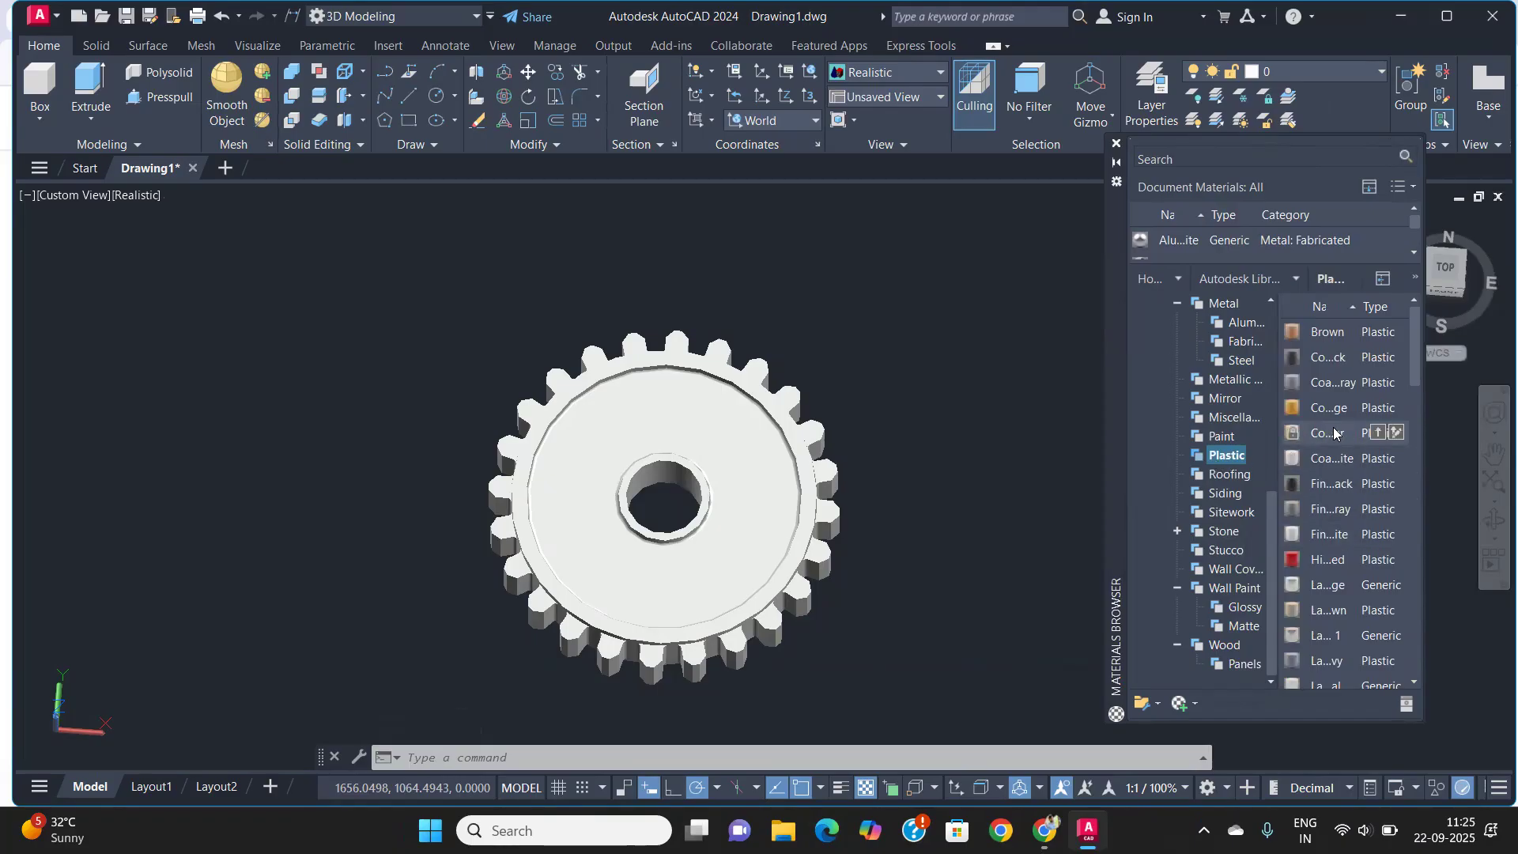
pyautogui.moveTo(759, 429); pyautogui.dragTo(737, 438)
pyautogui.moveTo(651, 526)
pyautogui.keyDown('shift'); pyautogui.mouseDown(button='middle')
pyautogui.moveTo(722, 311)
pyautogui.moveTo(677, 514)
pyautogui.moveTo(783, 454)
pyautogui.moveTo(783, 437)
pyautogui.moveTo(654, 464)
pyautogui.moveTo(664, 510)
pyautogui.mouseUp(button='middle'); pyautogui.keyUp('shift')
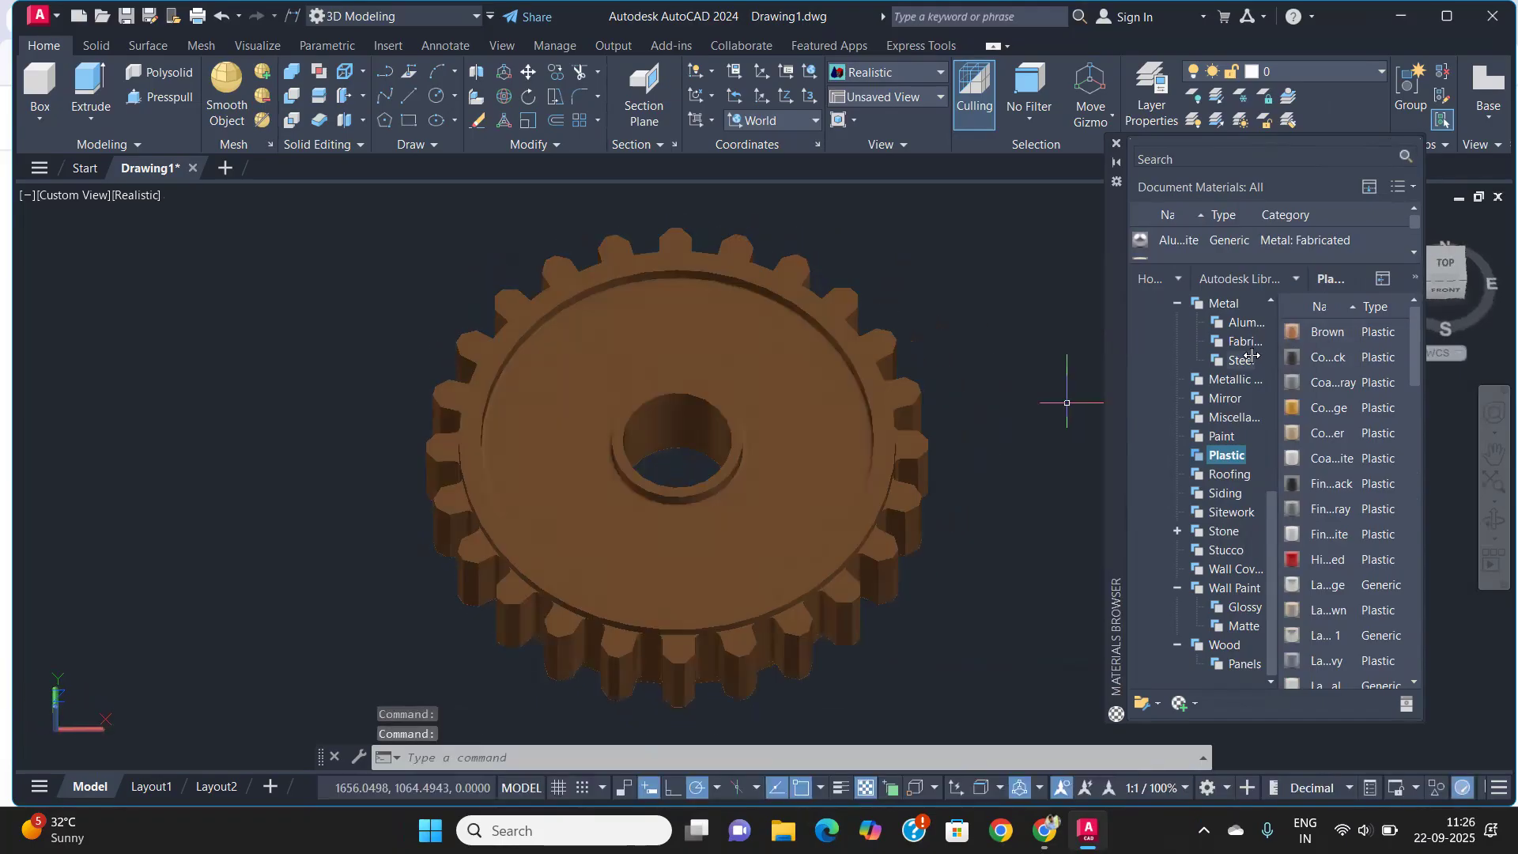
pyautogui.scroll(7, 1251, 356)
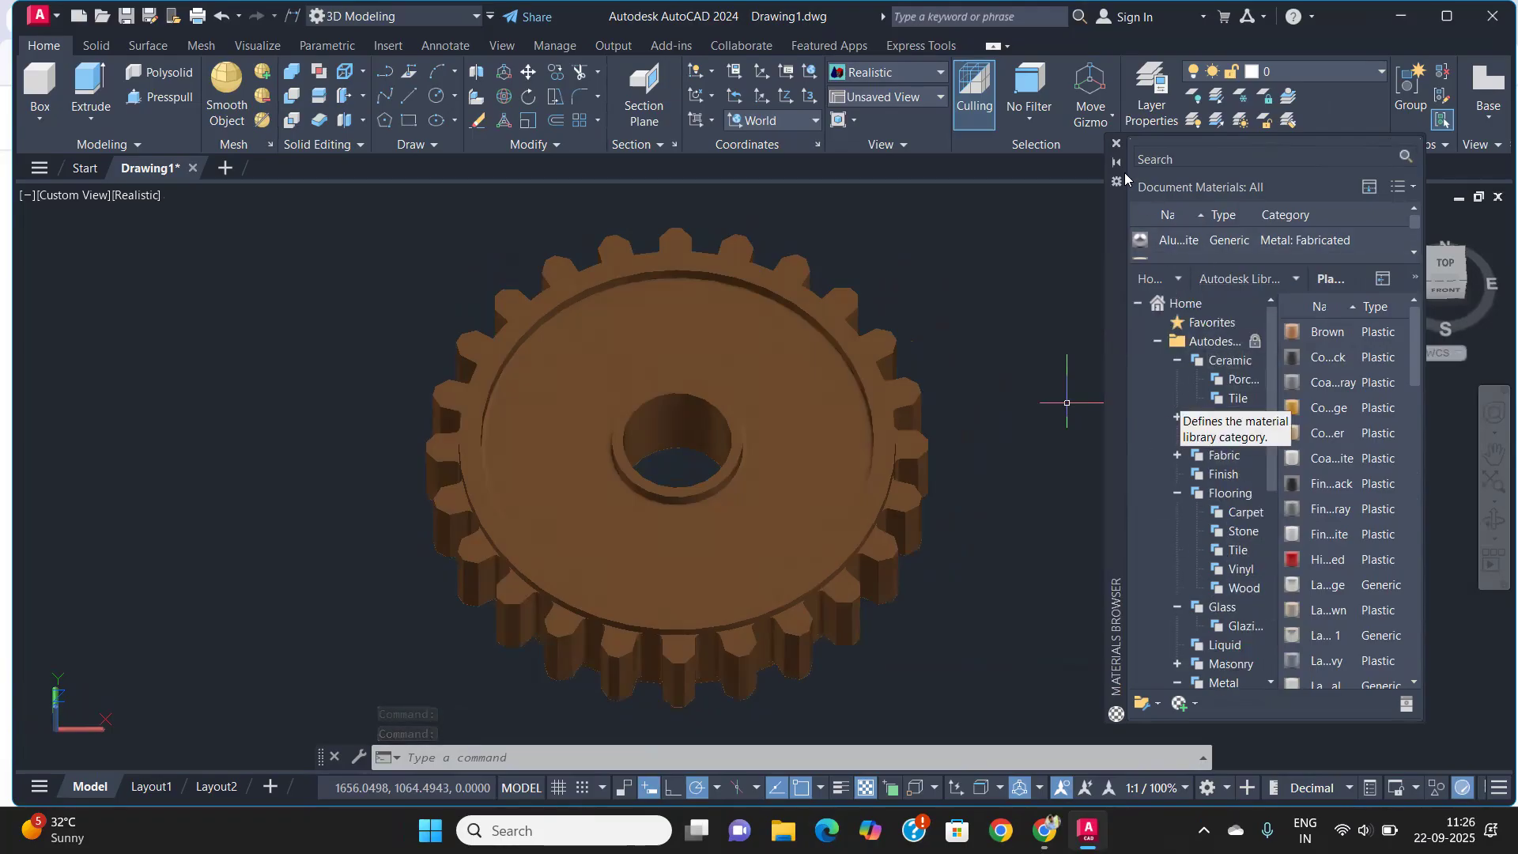
pyautogui.click(1117, 143)
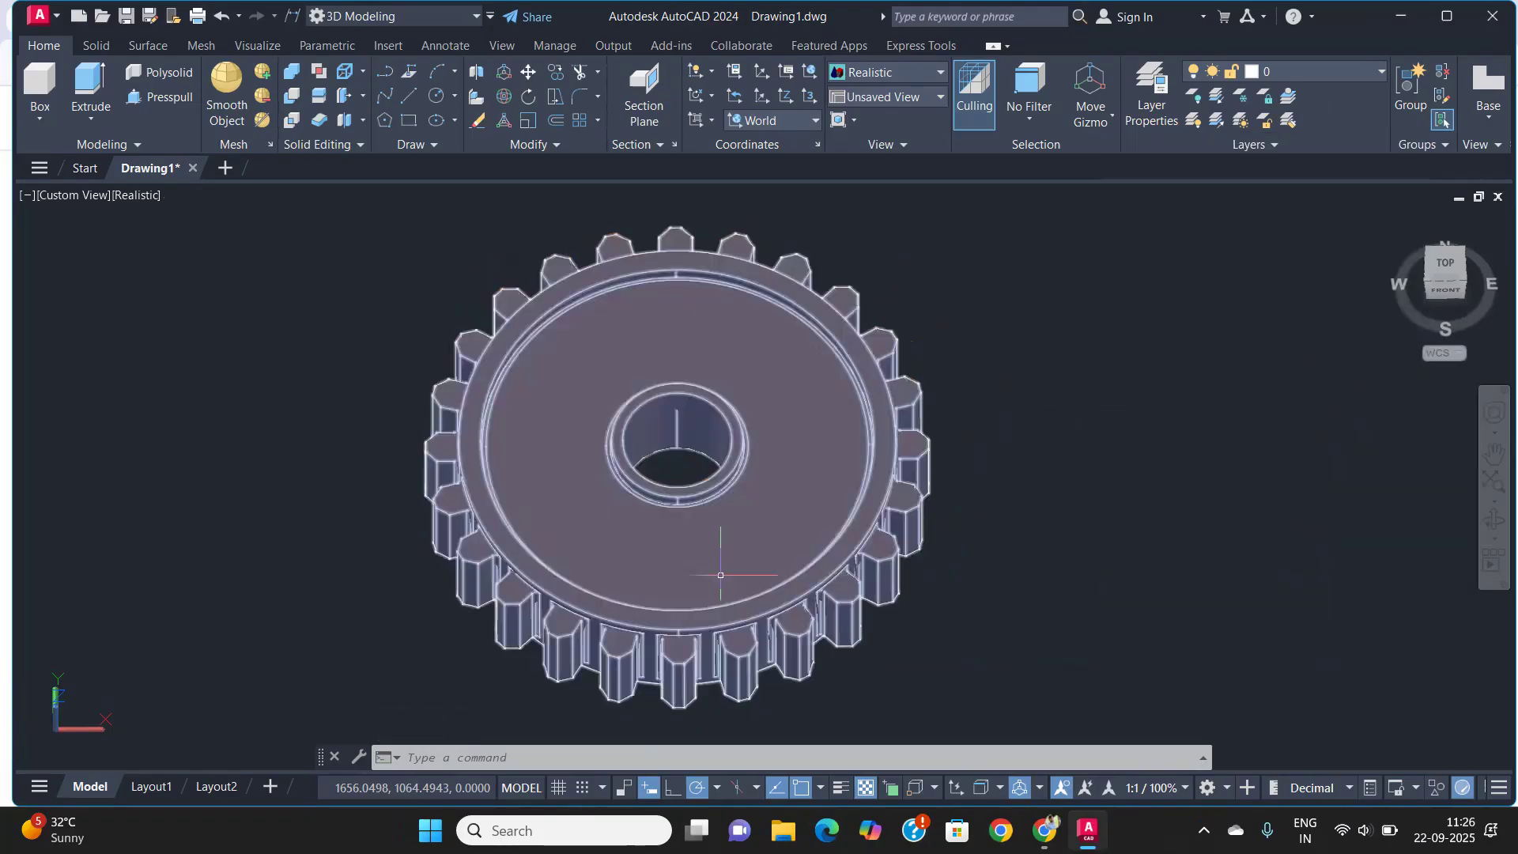
# Examine the gear with its applied material at an oblique angle, near and far
pyautogui.keyDown('shift'); pyautogui.moveTo(718, 531); pyautogui.dragTo(791, 472, button='middle'); pyautogui.keyUp('shift')
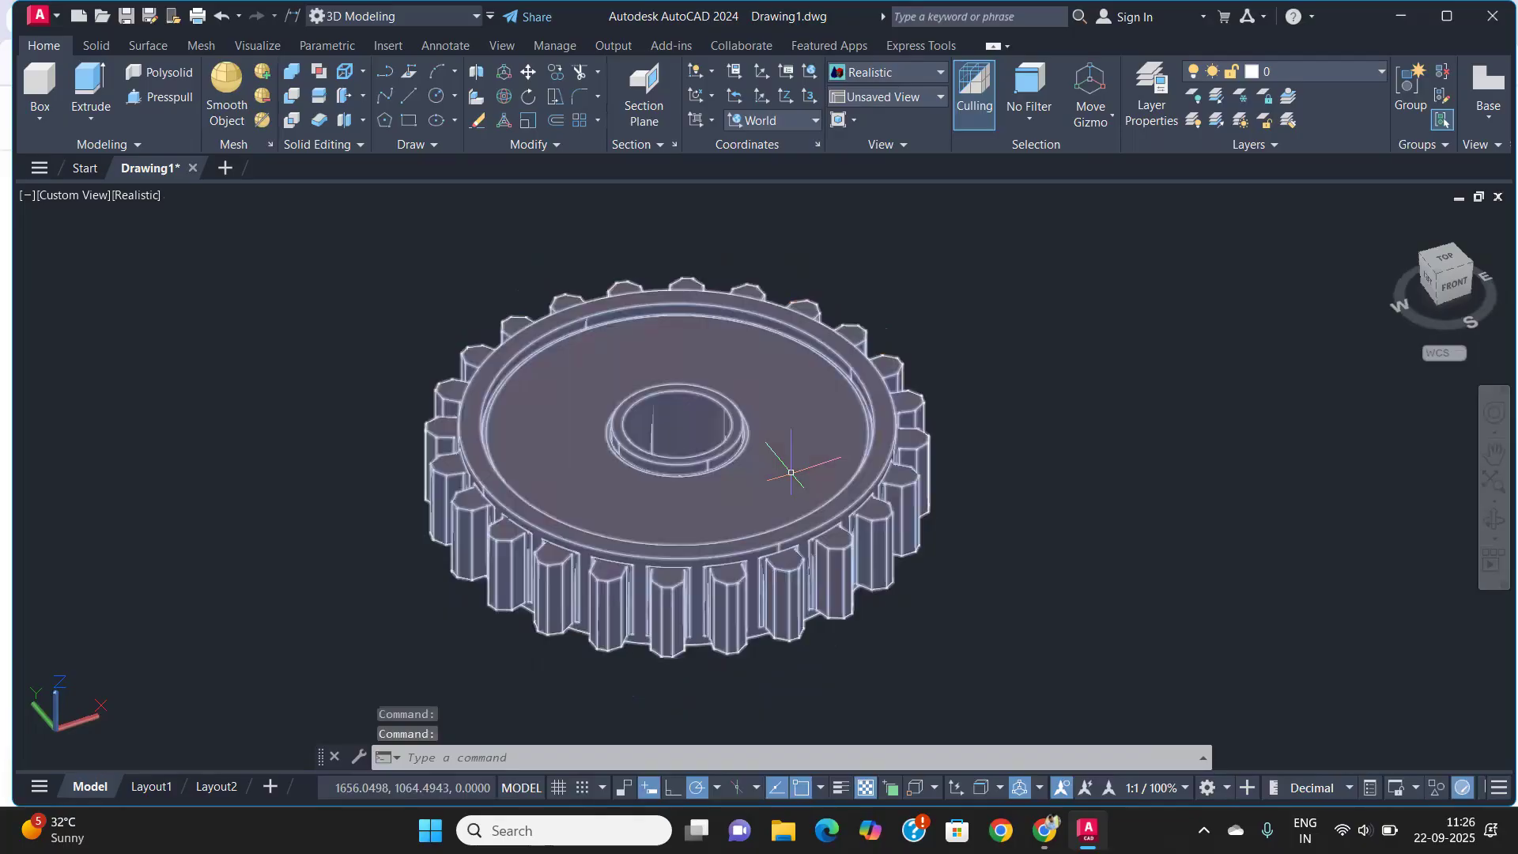
pyautogui.scroll(2, 790, 472)
pyautogui.scroll(-7, 791, 472)
pyautogui.moveTo(790, 453); pyautogui.dragTo(738, 522, button='middle')
pyautogui.scroll(3, 673, 557)
pyautogui.scroll(4, 739, 521)
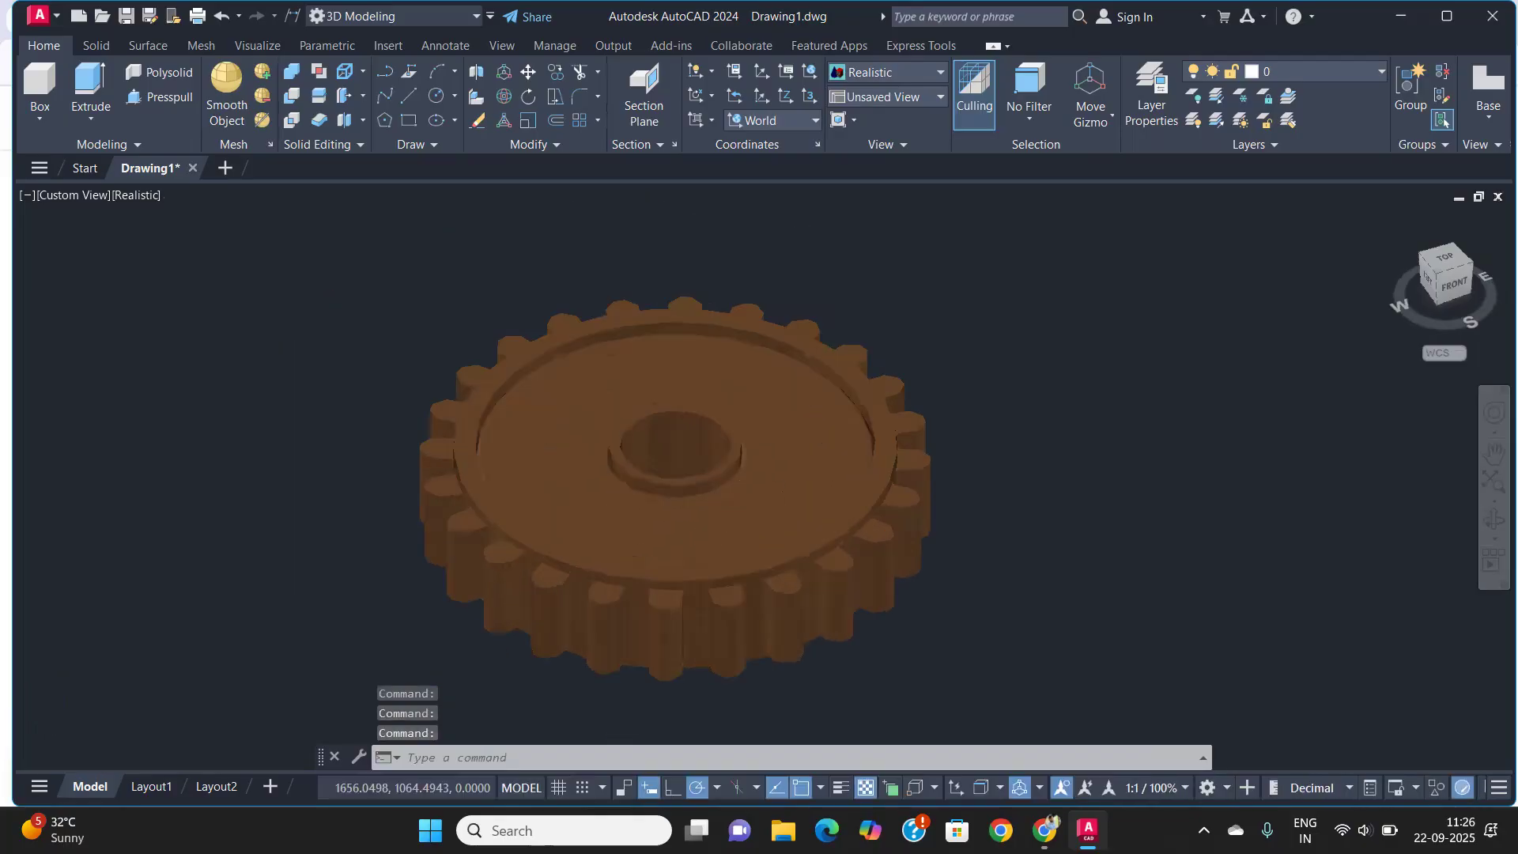
pyautogui.scroll(-2, 746, 523)
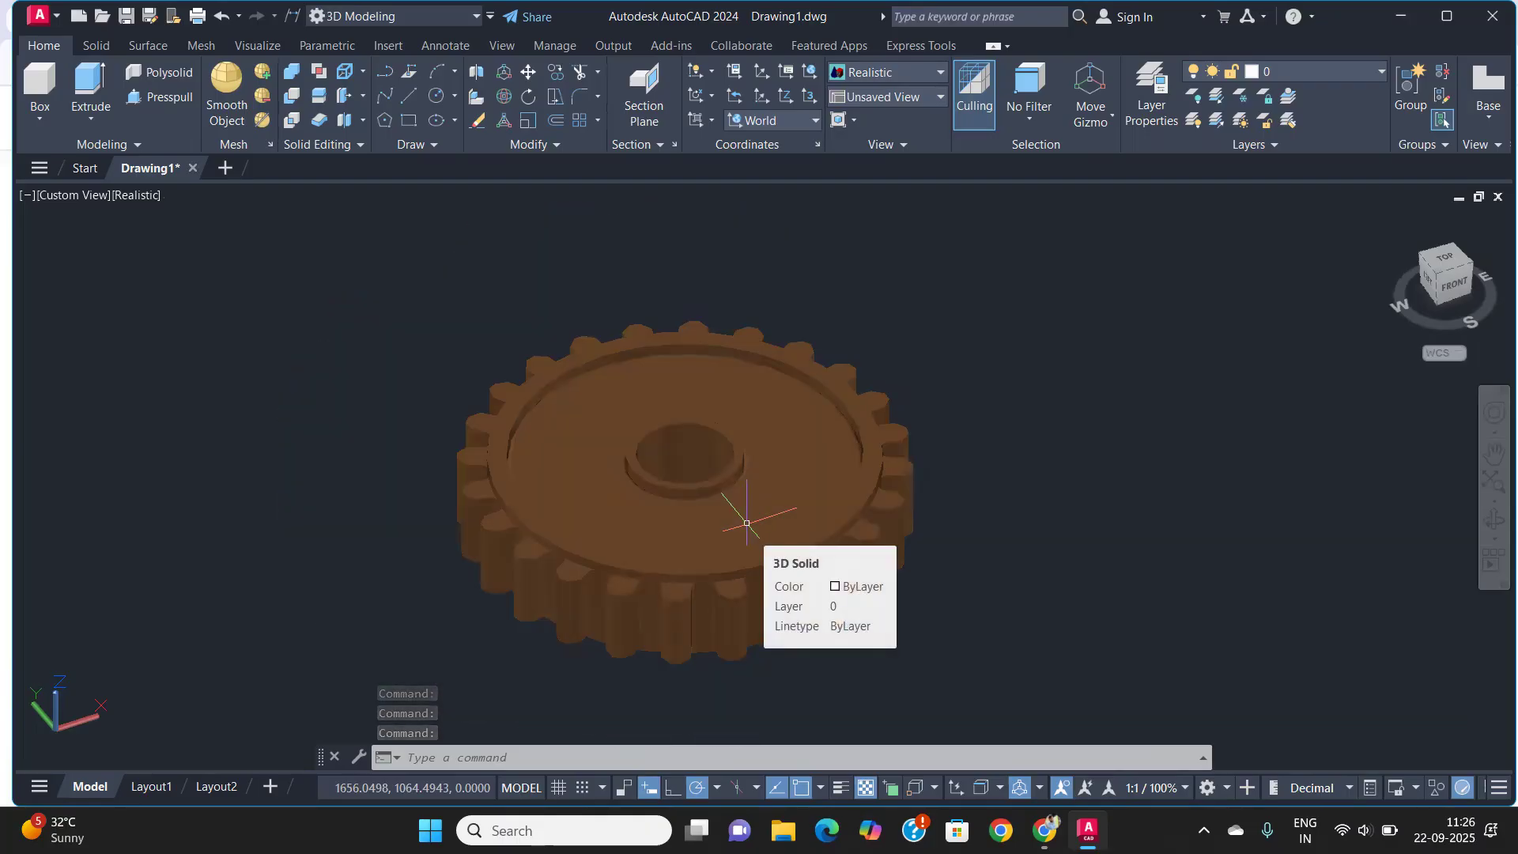
# Reopen the materials browser, enlarge the document materials list and delete the Metal: Steel material
pyautogui.write('m')
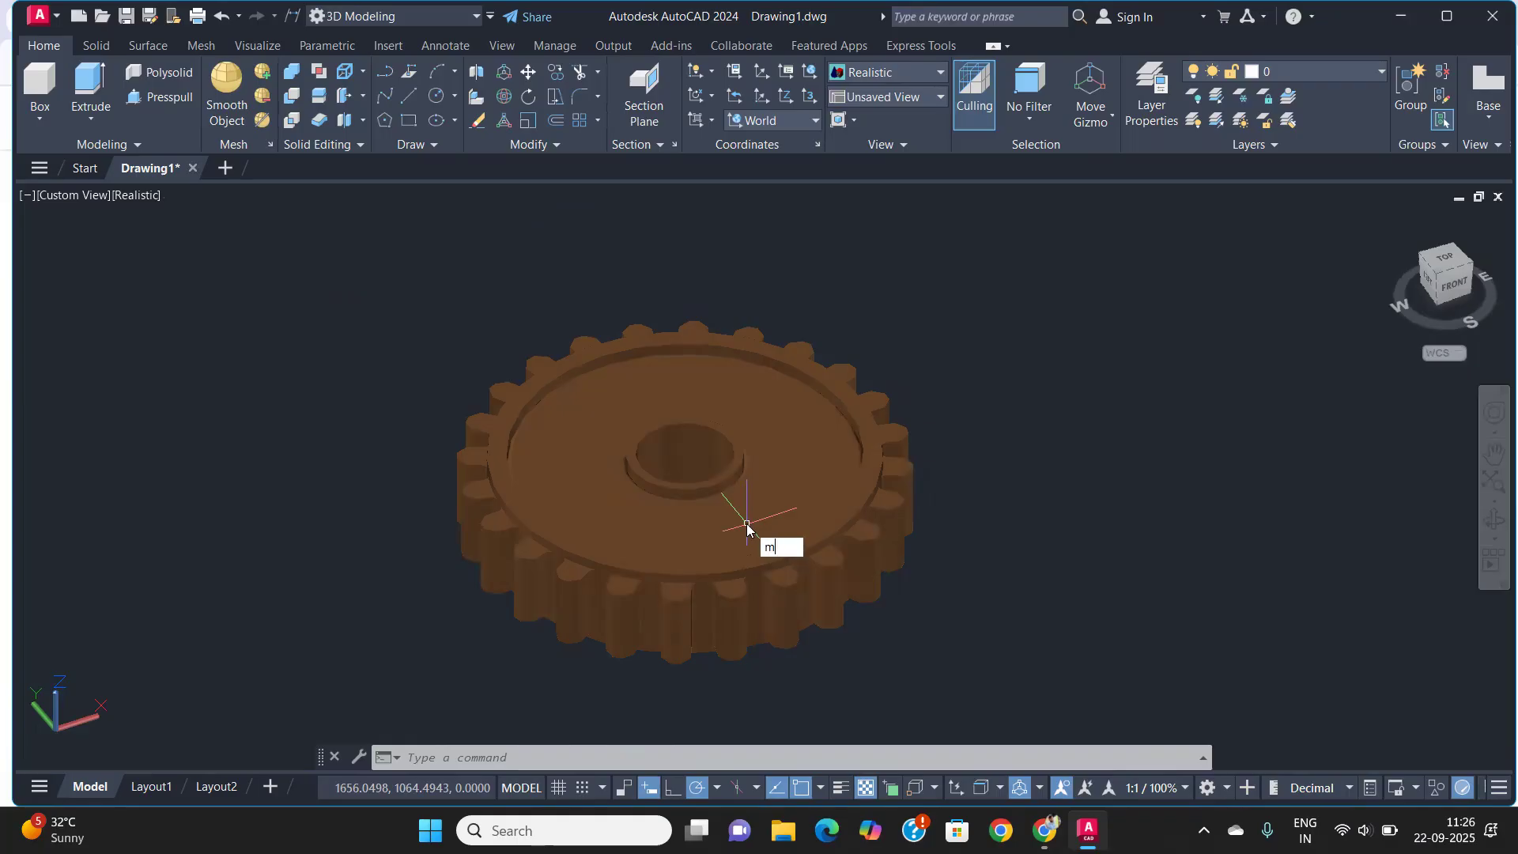
pyautogui.write('at')
pyautogui.press('Return')
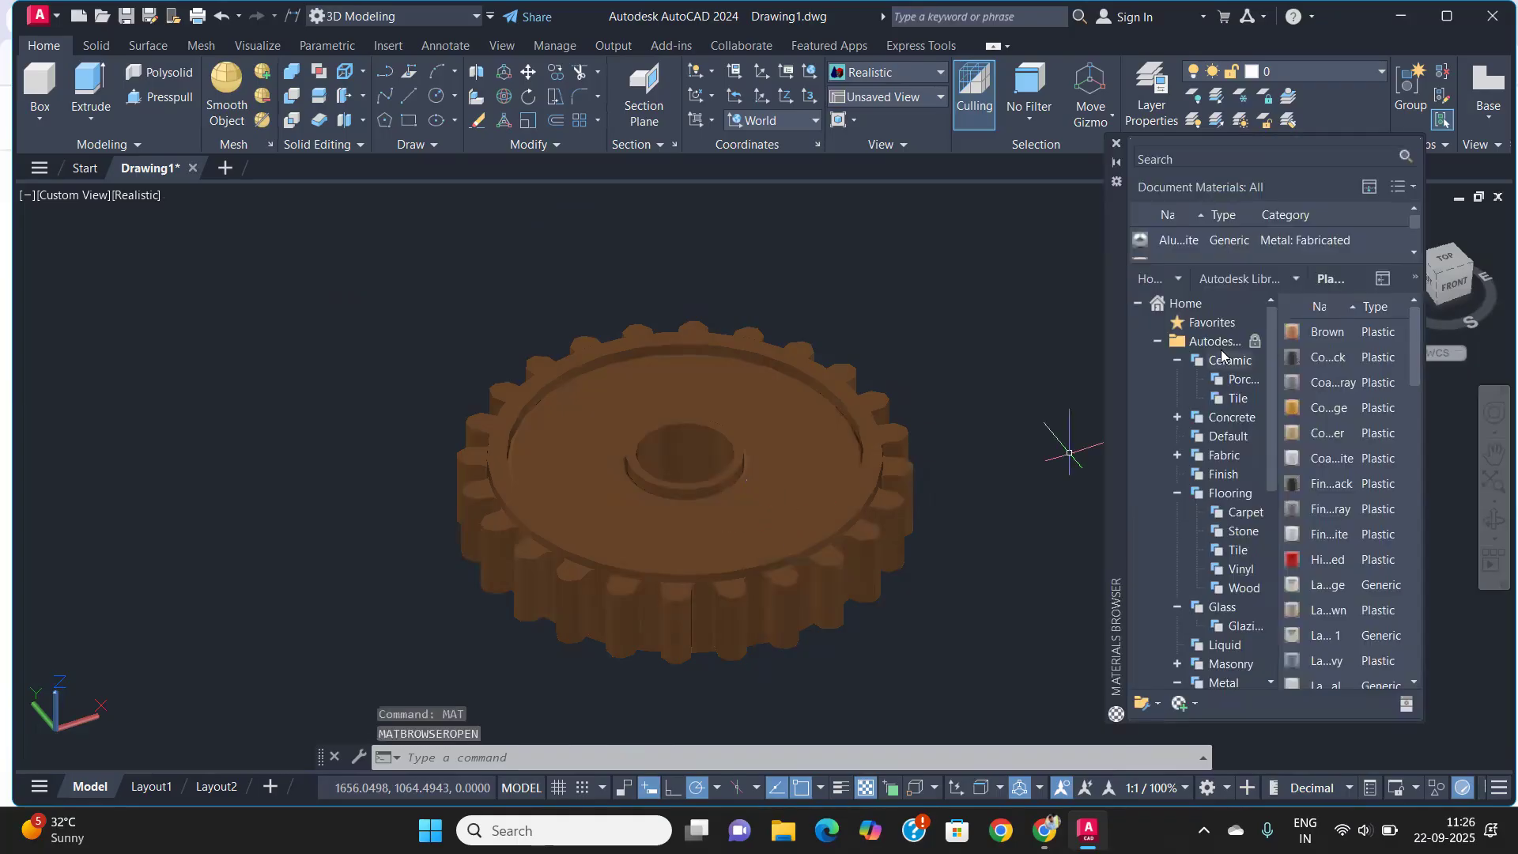
pyautogui.moveTo(1240, 272); pyautogui.dragTo(1249, 478)
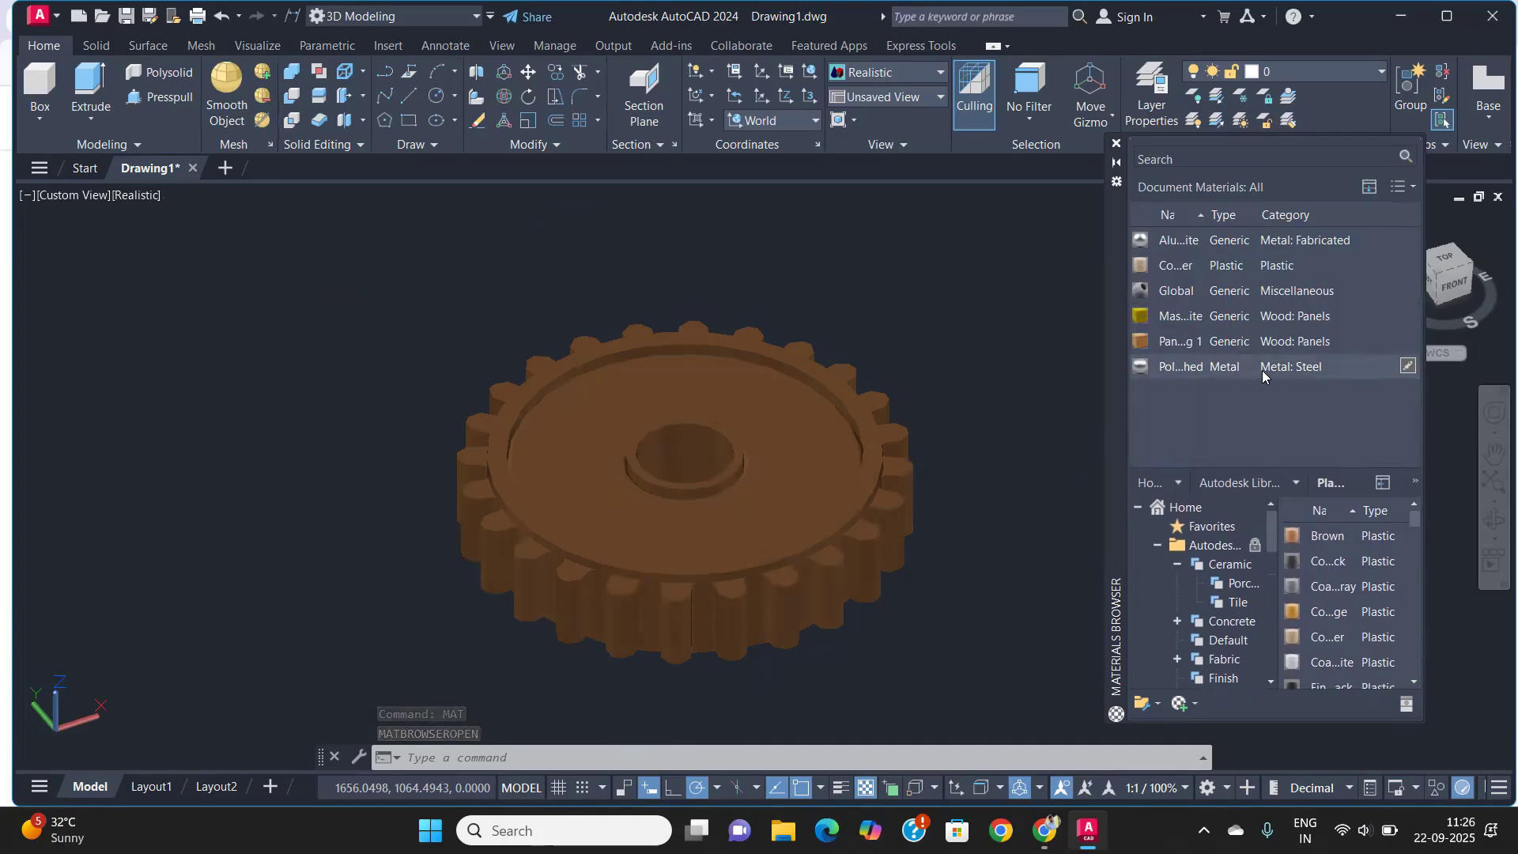
pyautogui.rightClick(1262, 370)
pyautogui.click(1312, 490)
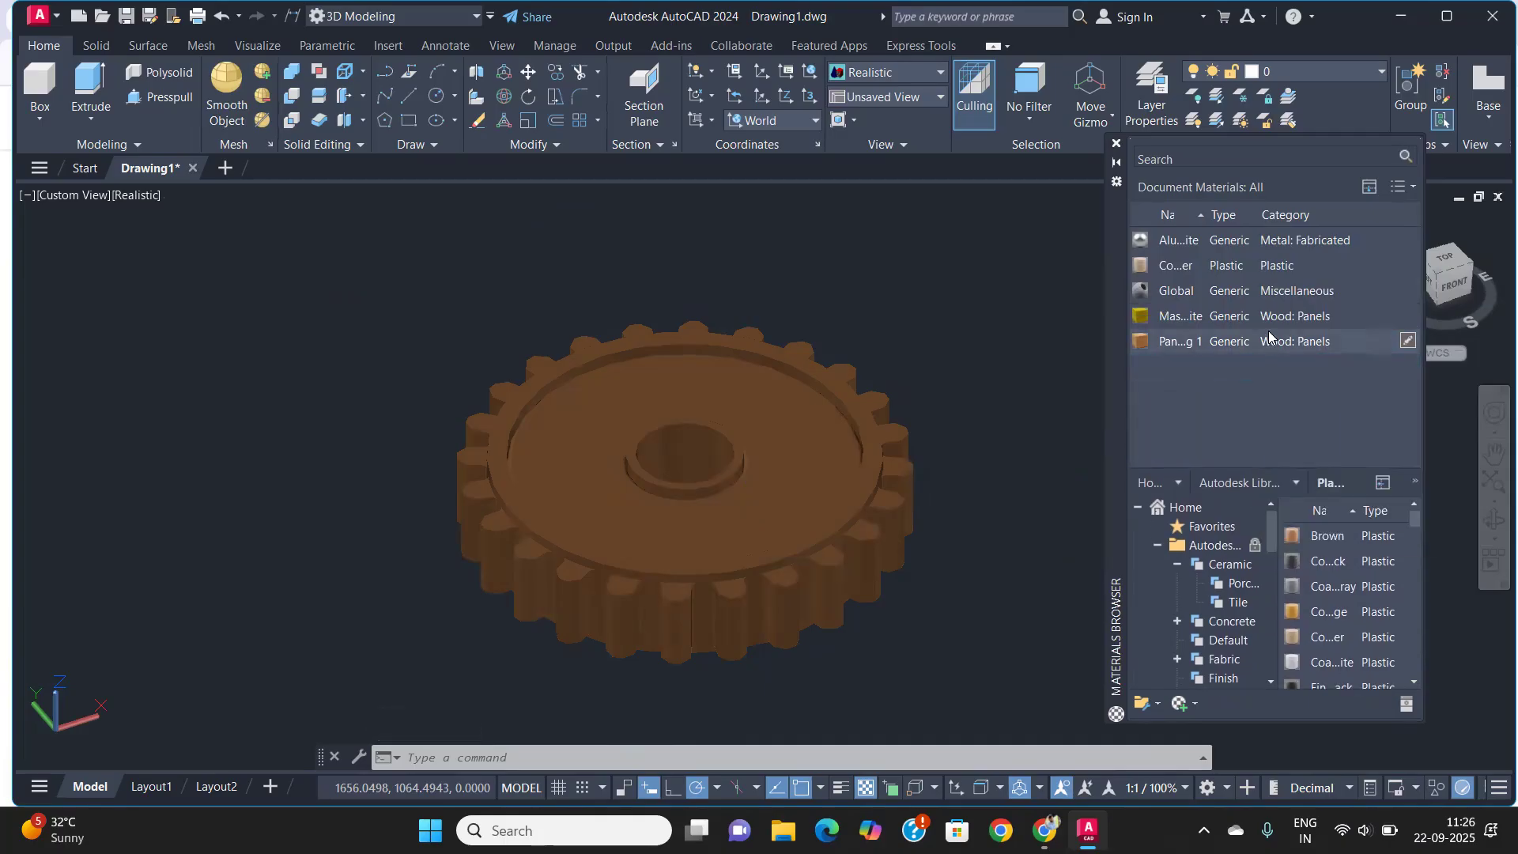
# Delete the two Wood: Panels materials and Aluminum Frame - Painted White from the document materials
pyautogui.rightClick(1268, 317)
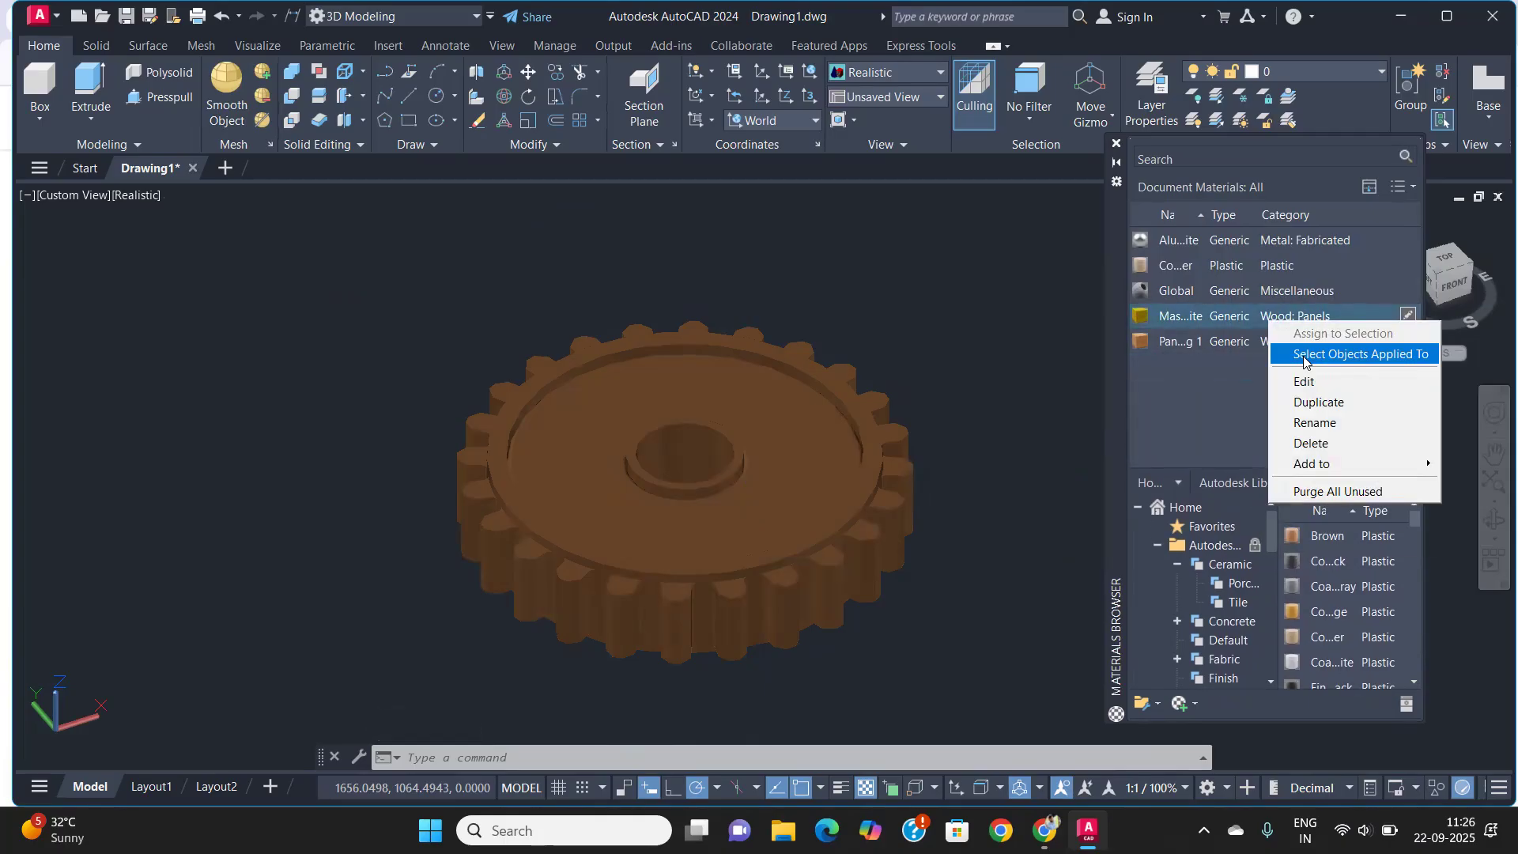
pyautogui.click(1305, 440)
pyautogui.rightClick(1258, 317)
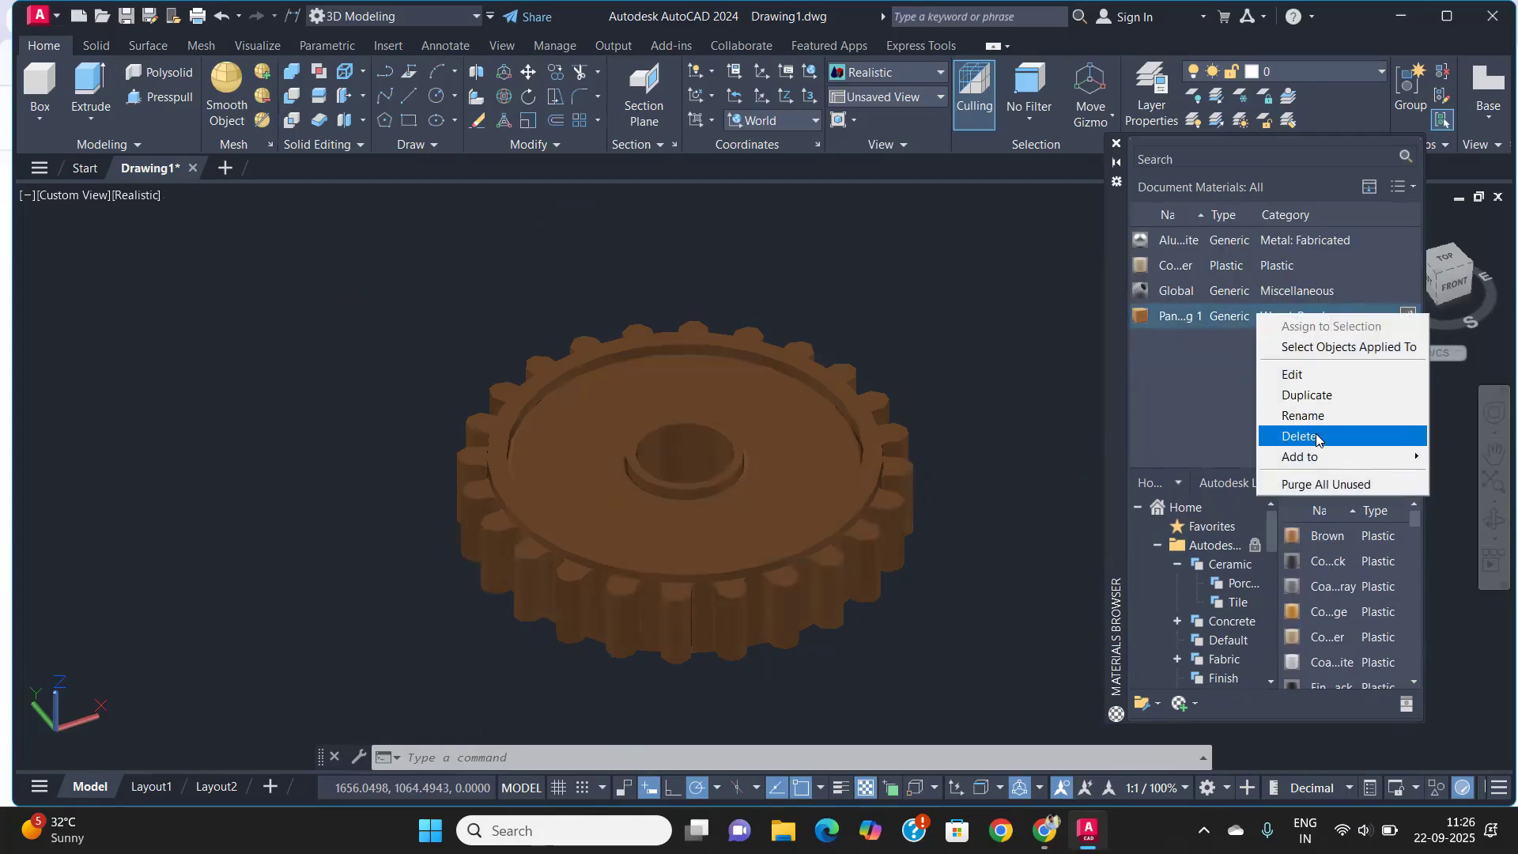
pyautogui.click(1316, 438)
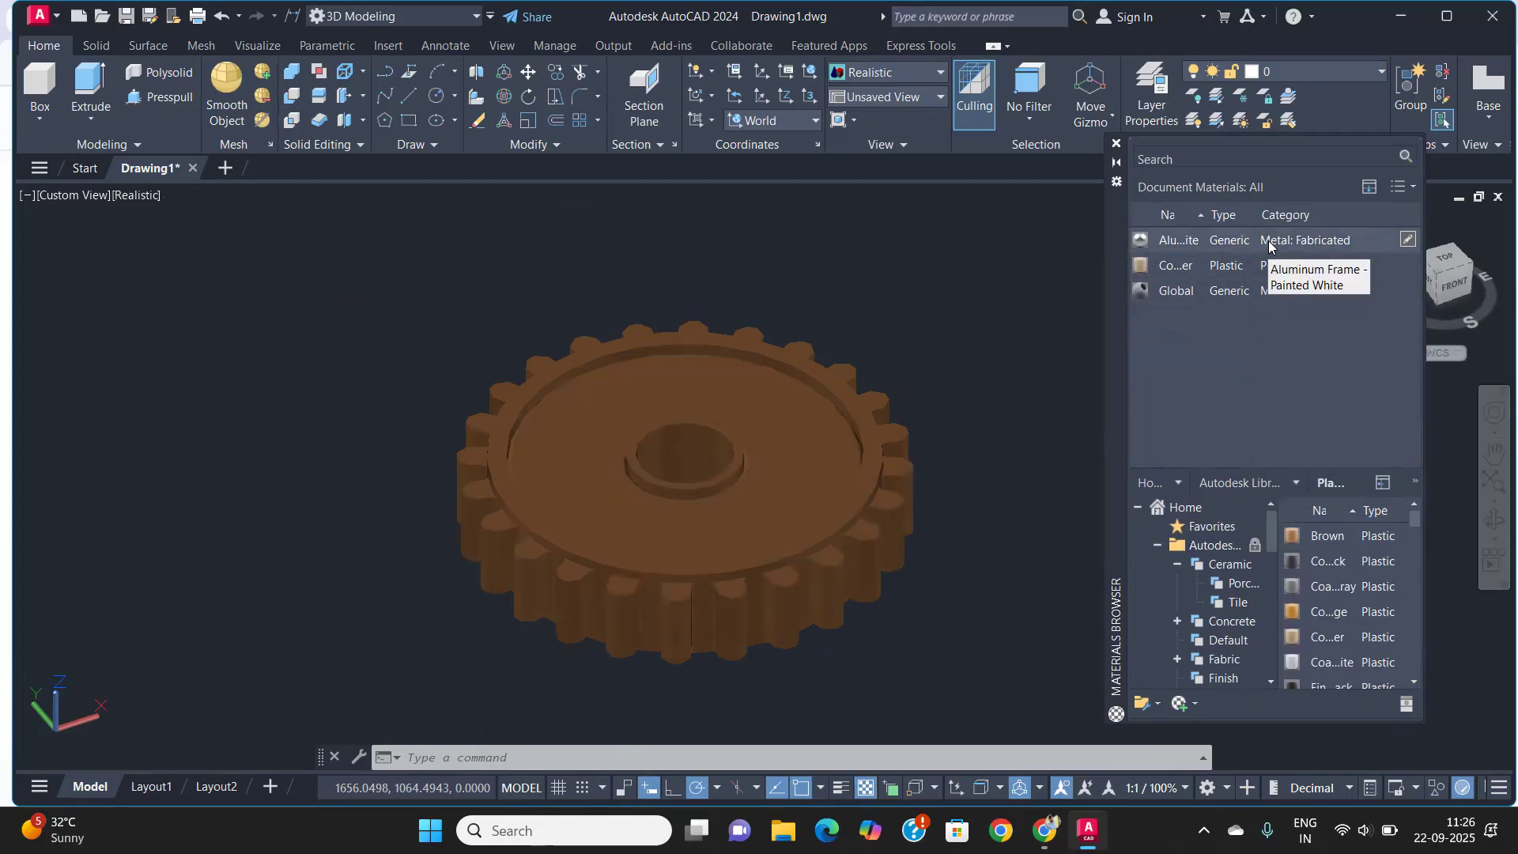
pyautogui.rightClick(1268, 242)
pyautogui.click(1316, 363)
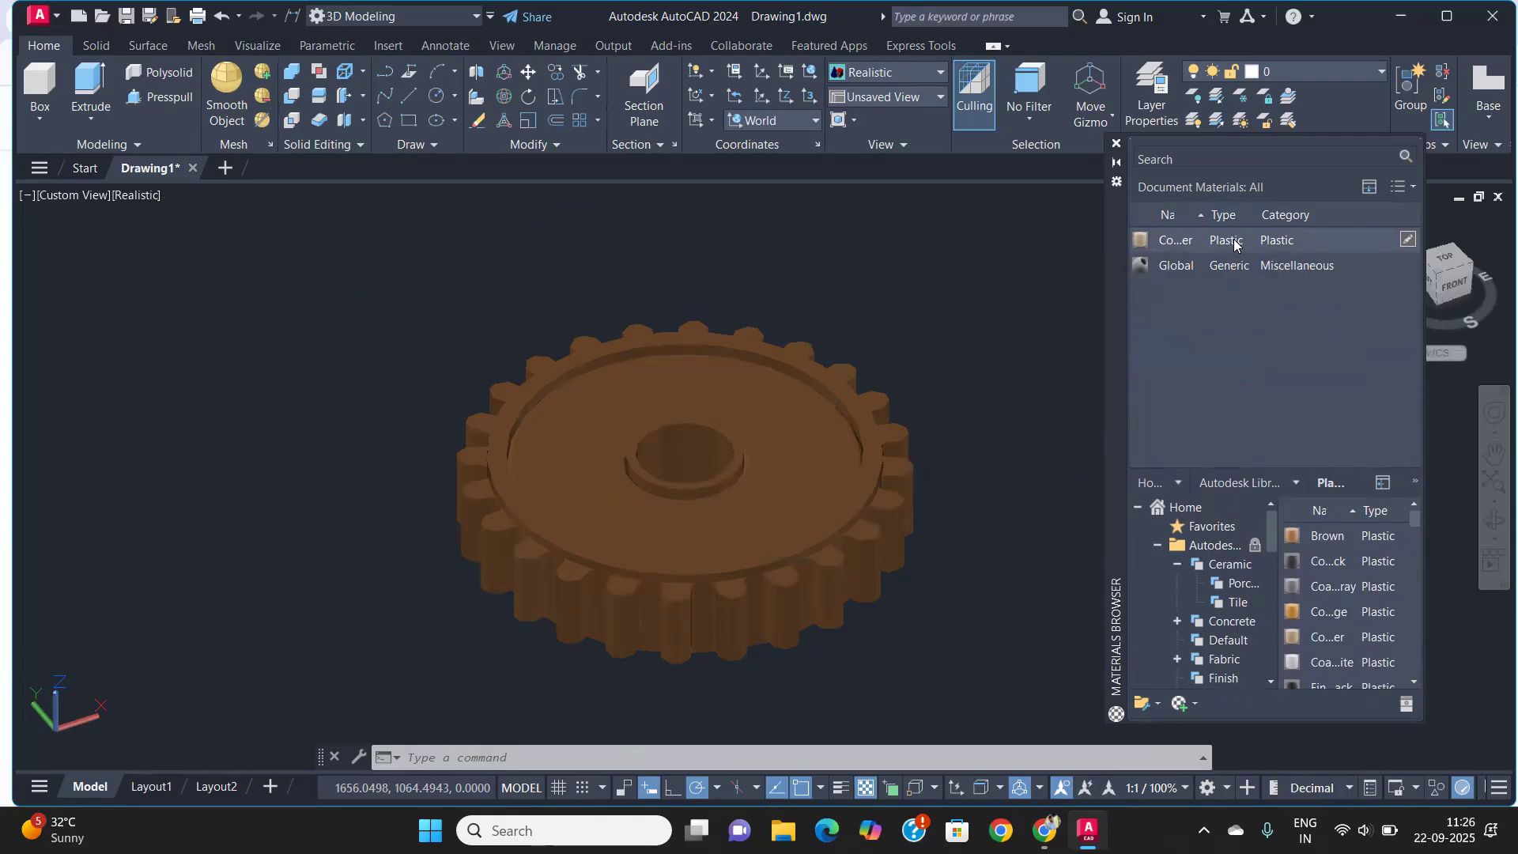
# Edit the Coarse Textured - Umber material and set its color to RGB 214,132,31
pyautogui.click(1408, 240)
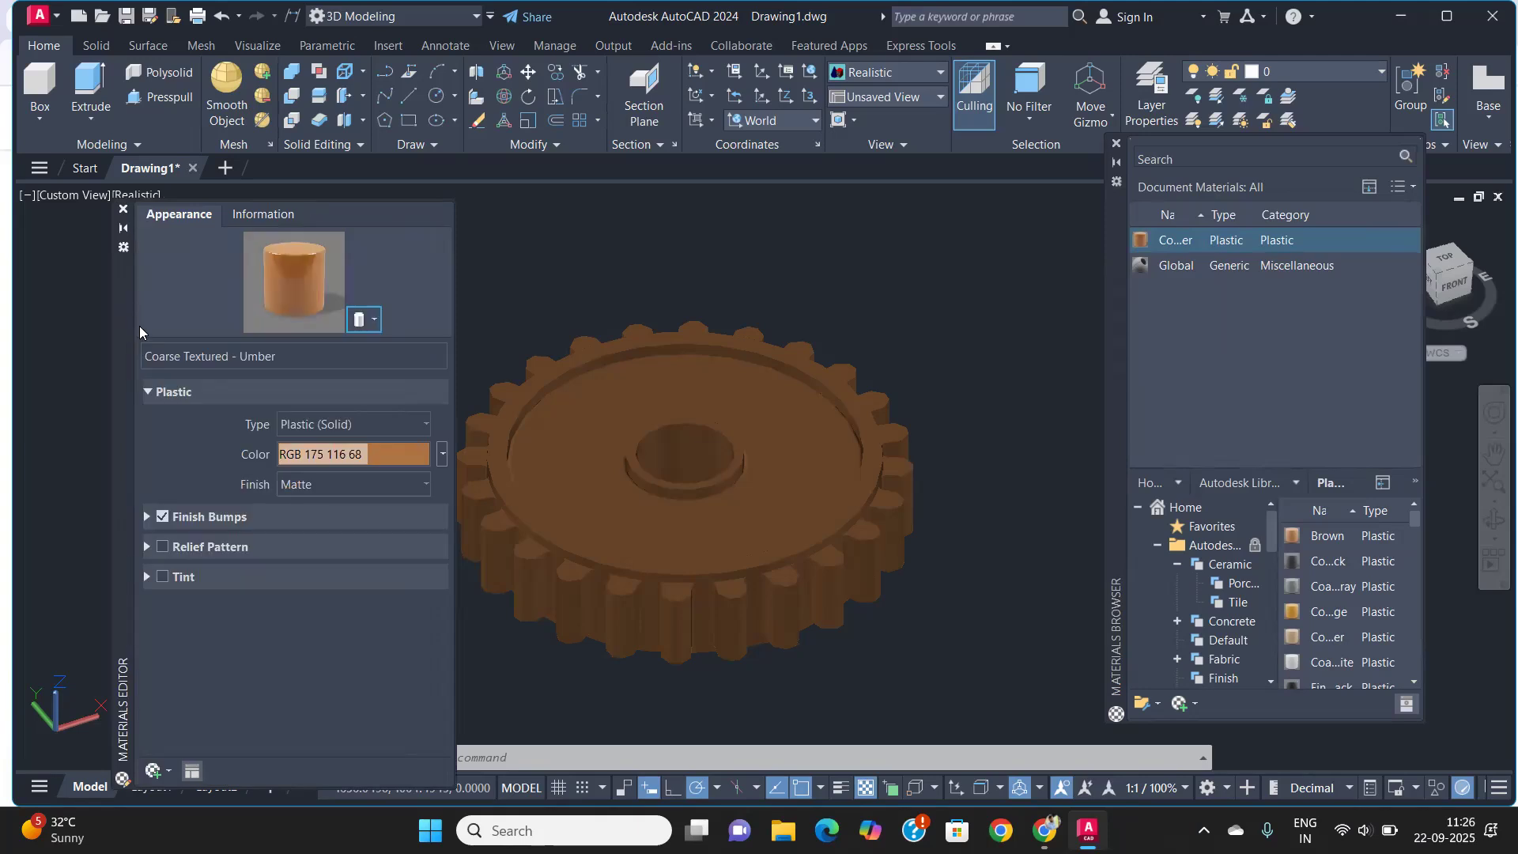
pyautogui.click(442, 455)
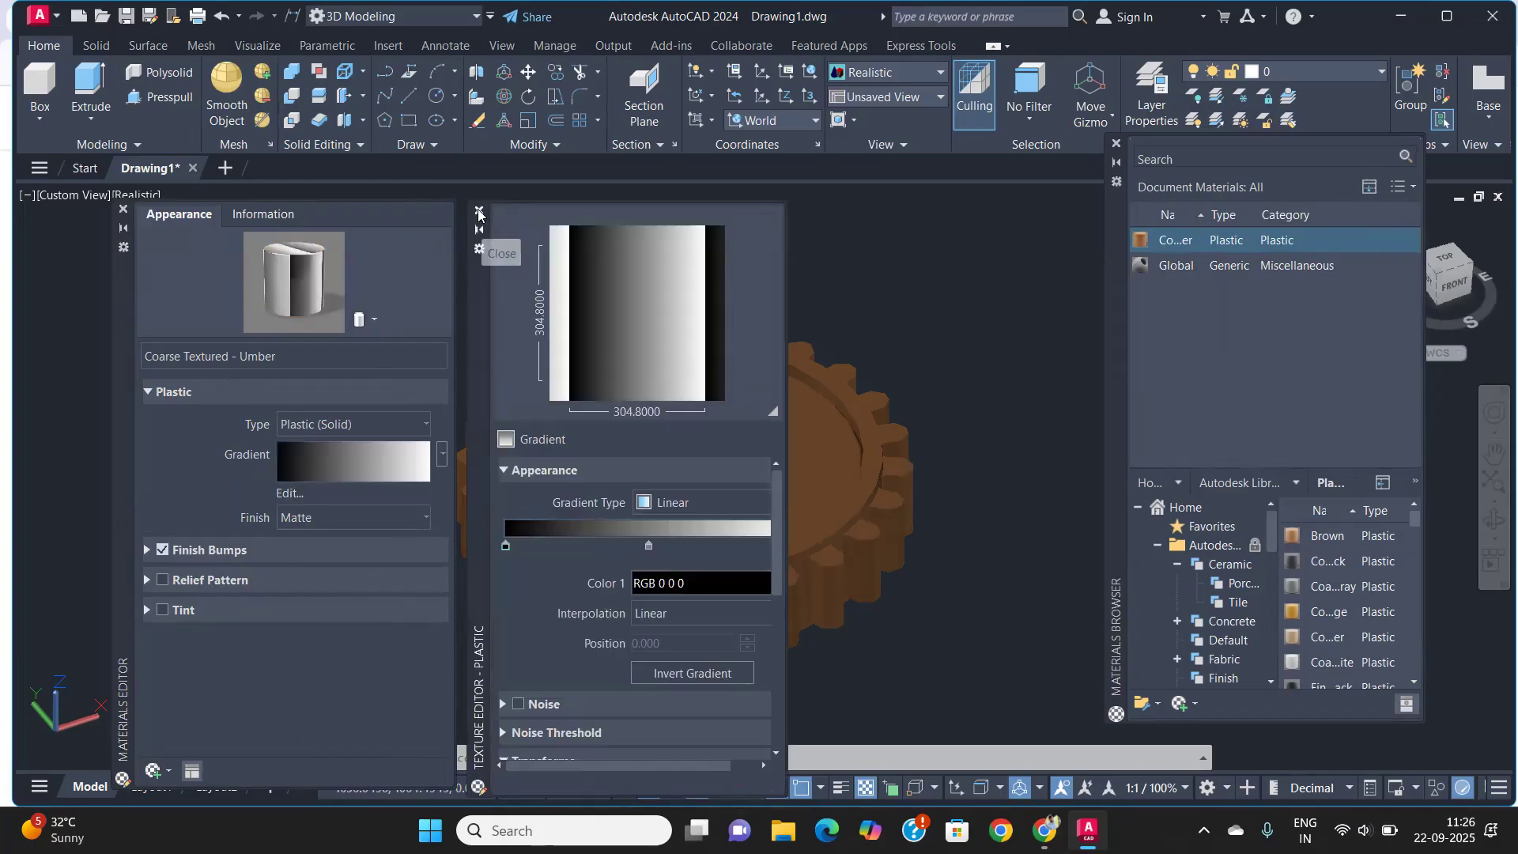
pyautogui.click(479, 211)
pyautogui.click(442, 458)
pyautogui.click(371, 479)
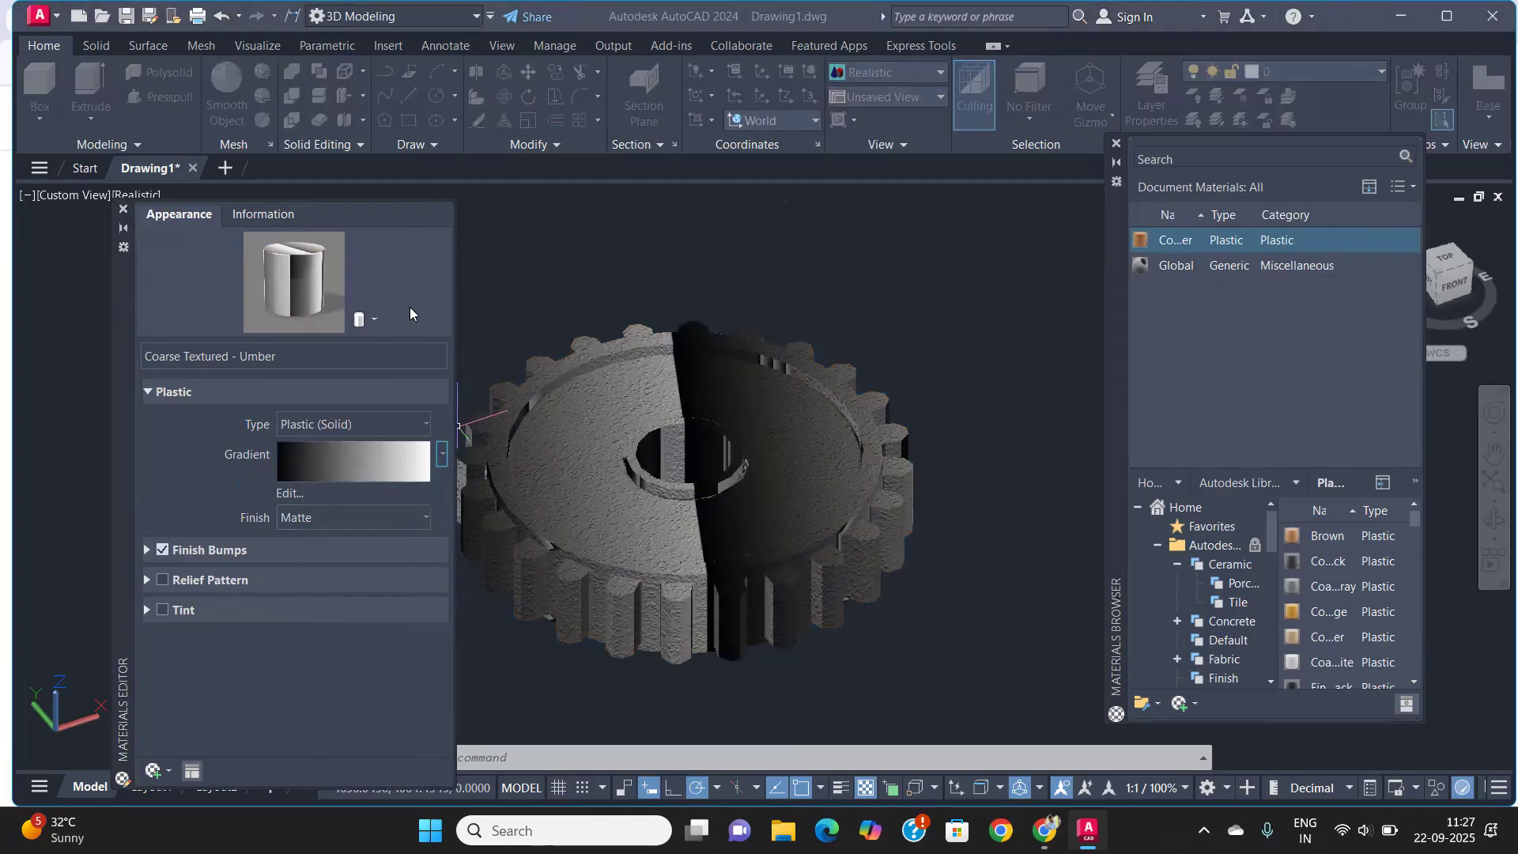
pyautogui.moveTo(604, 415); pyautogui.dragTo(607, 362)
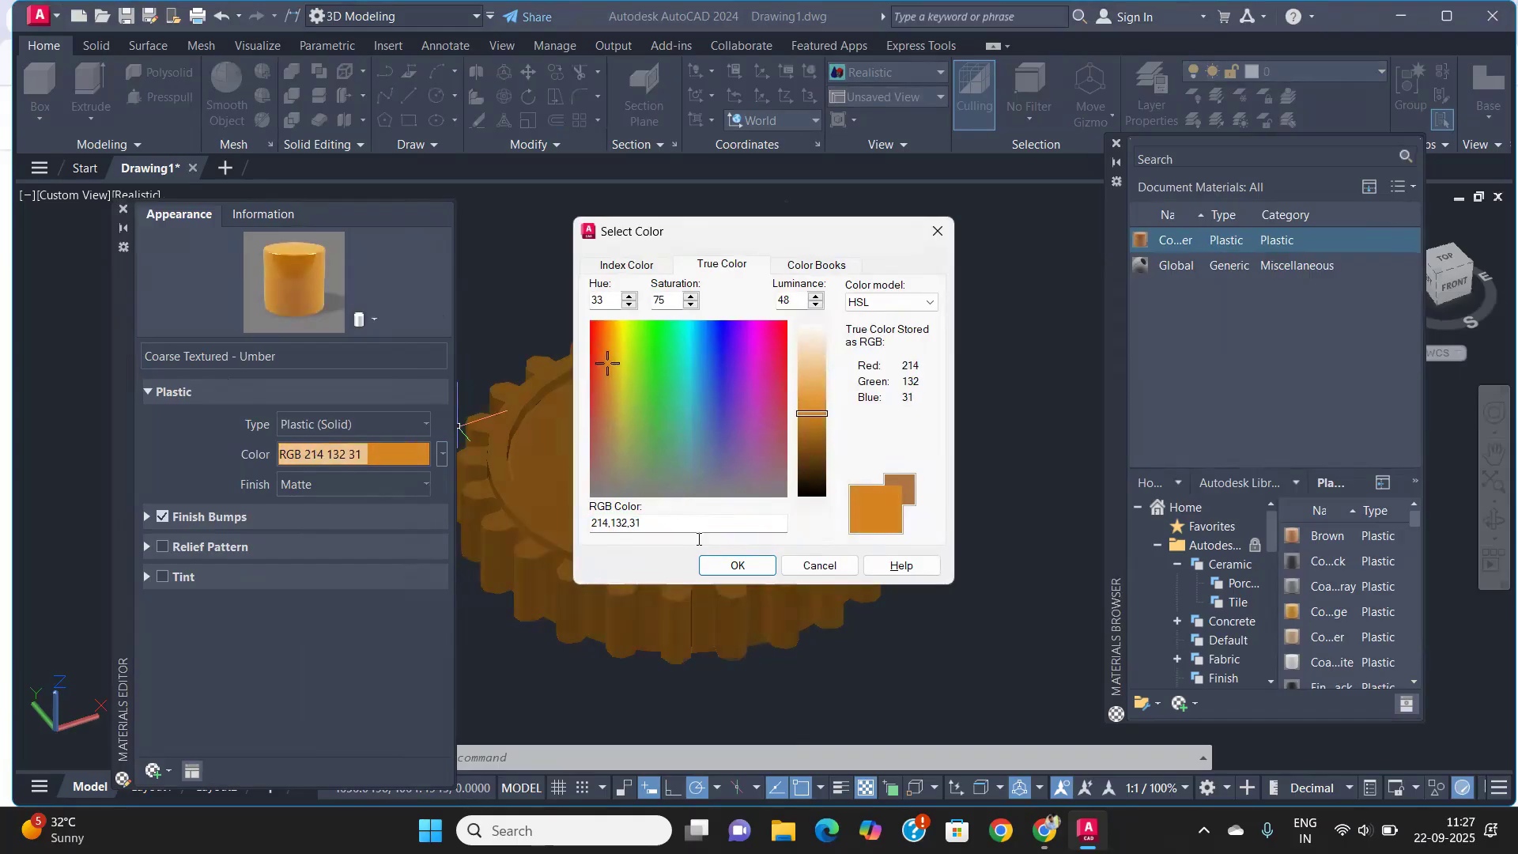
pyautogui.click(736, 565)
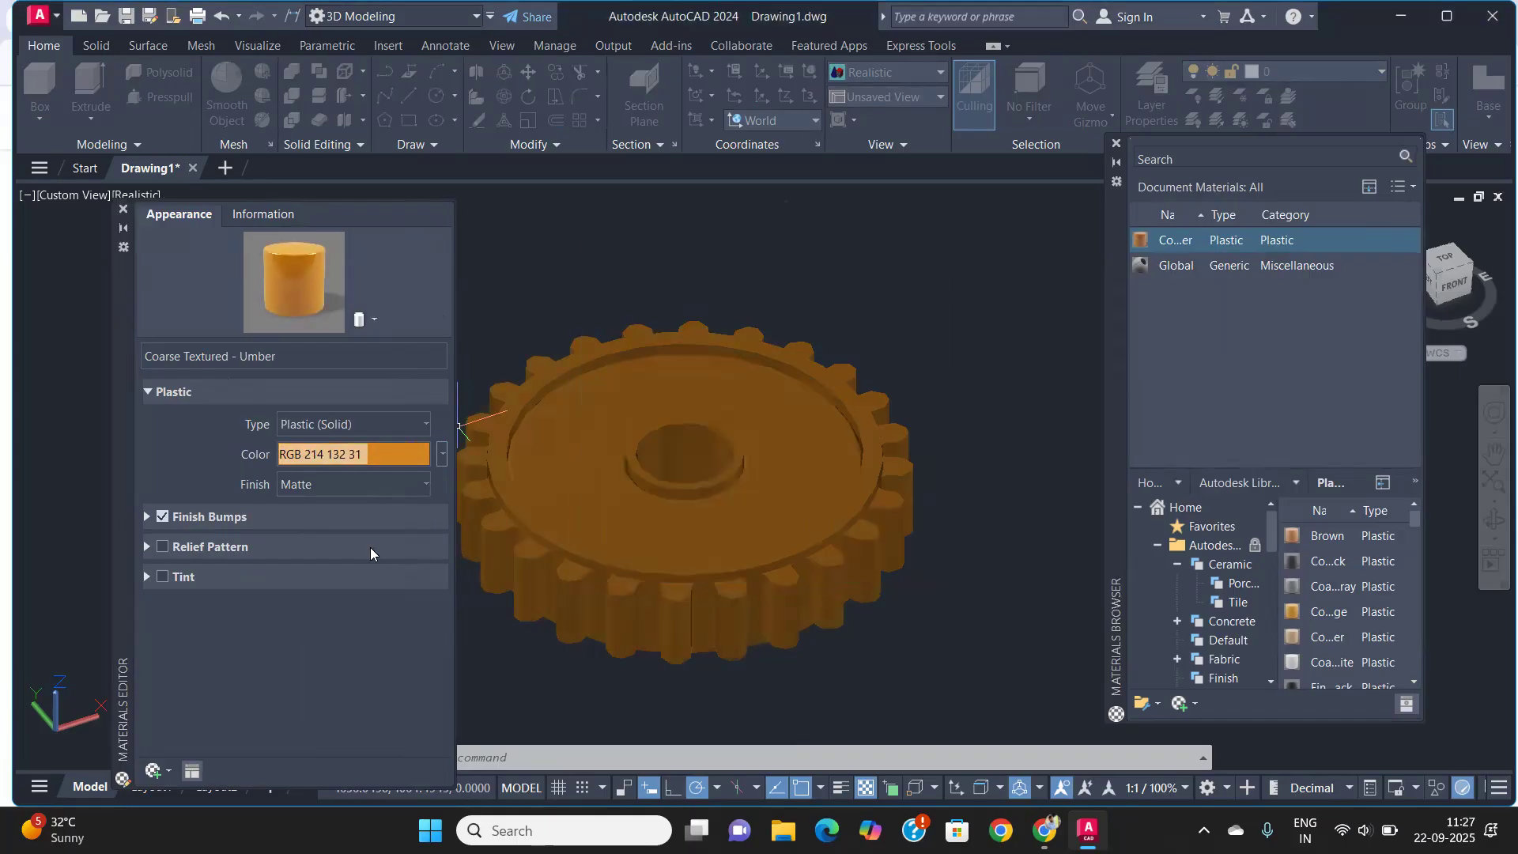
# Try the Plastic (Transparent) and Vinyl types on the gear's material, and return it to Plastic (Solid)
pyautogui.click(379, 419)
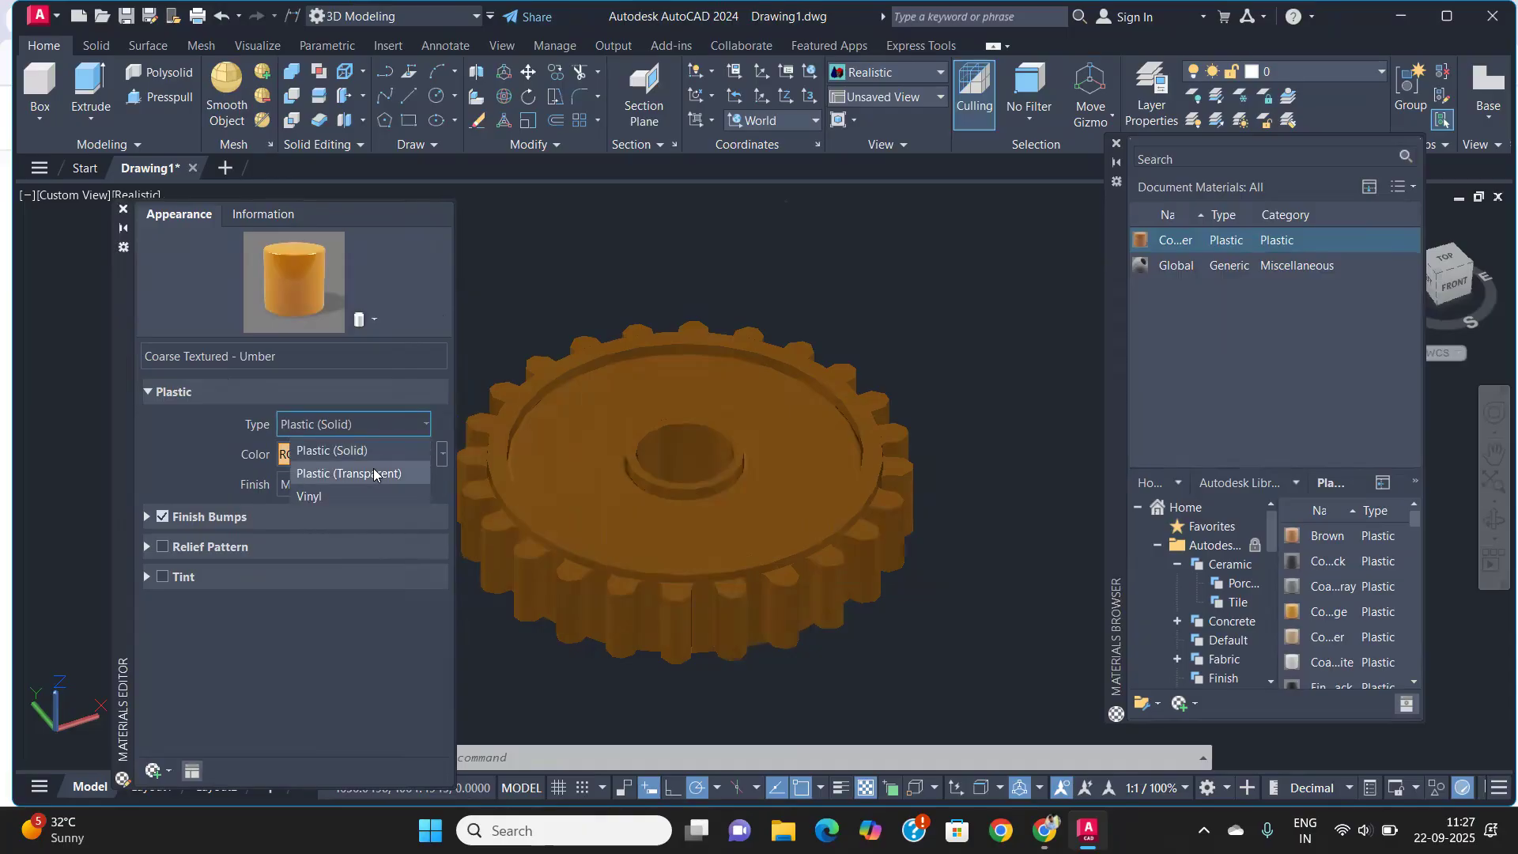
pyautogui.click(376, 474)
pyautogui.click(380, 426)
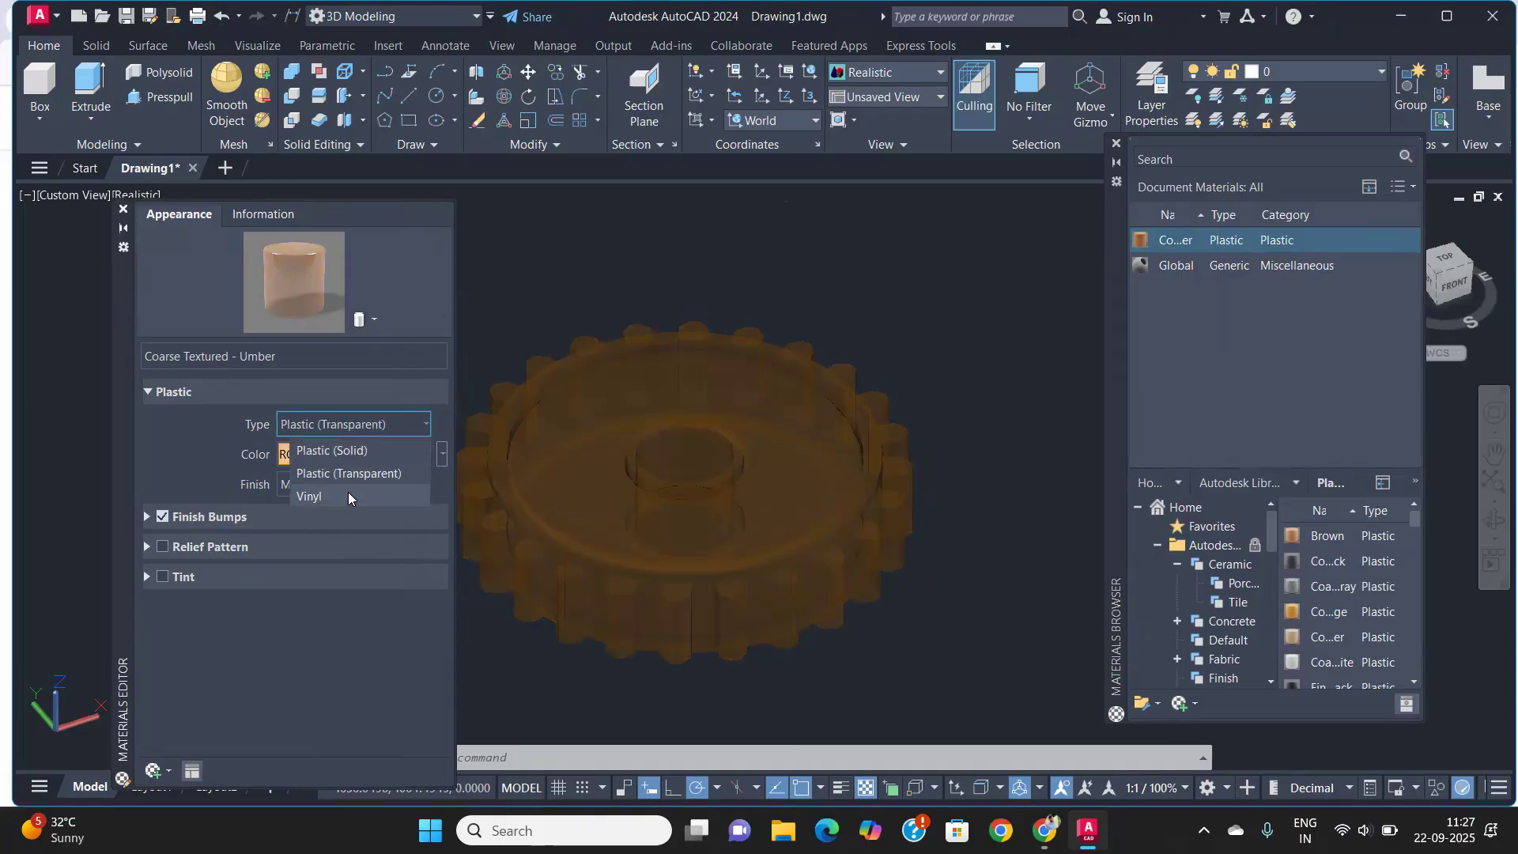
pyautogui.click(348, 492)
pyautogui.click(372, 425)
pyautogui.click(329, 453)
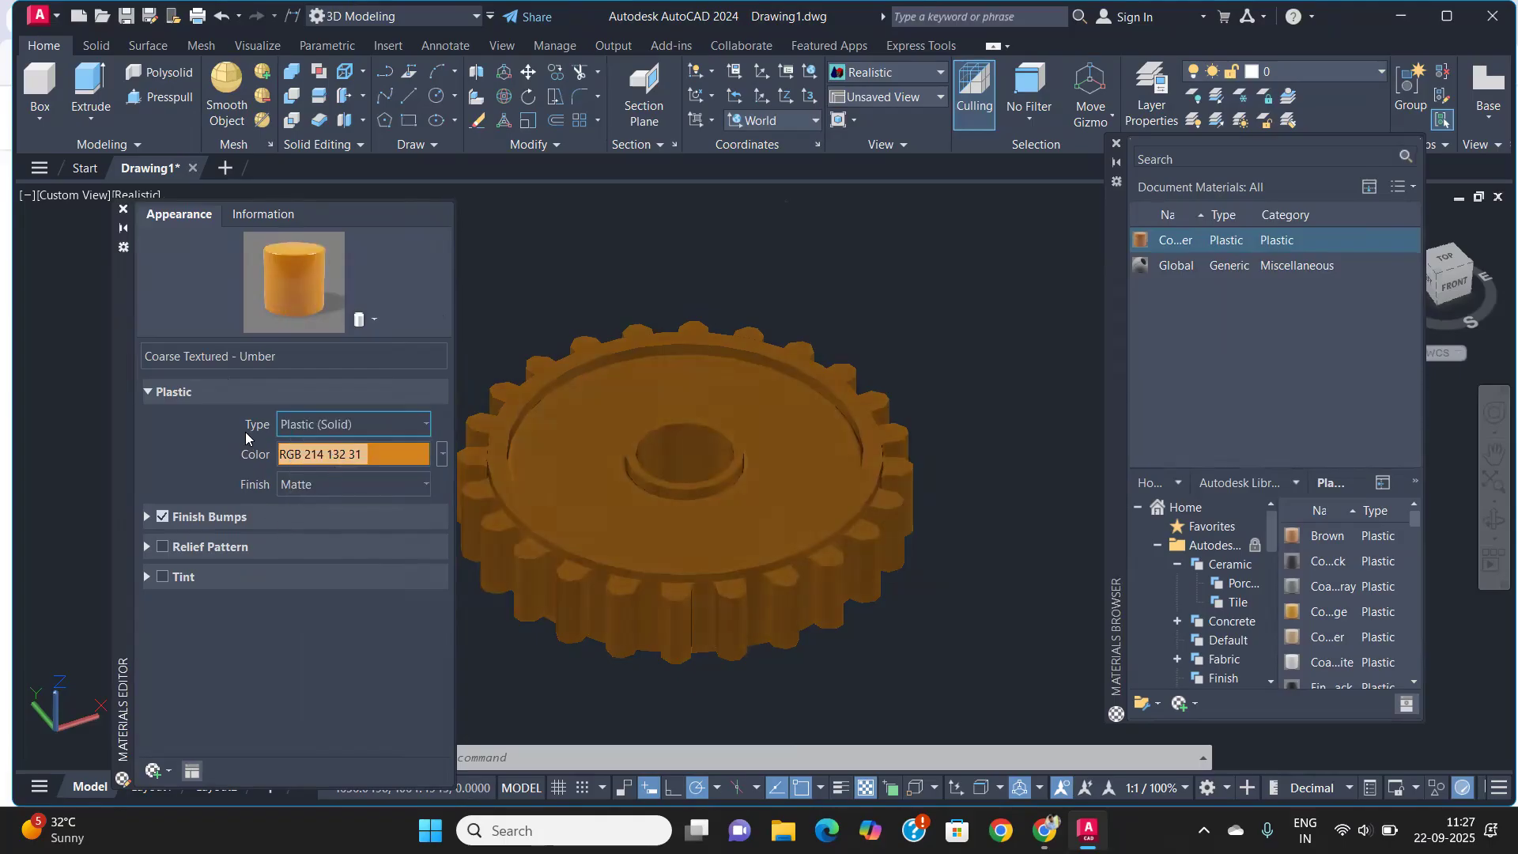
# Compare the available finishes for the plastic material and set its finish to Polished
pyautogui.click(341, 490)
pyautogui.click(324, 531)
pyautogui.click(352, 484)
pyautogui.click(334, 558)
pyautogui.click(348, 483)
pyautogui.click(348, 505)
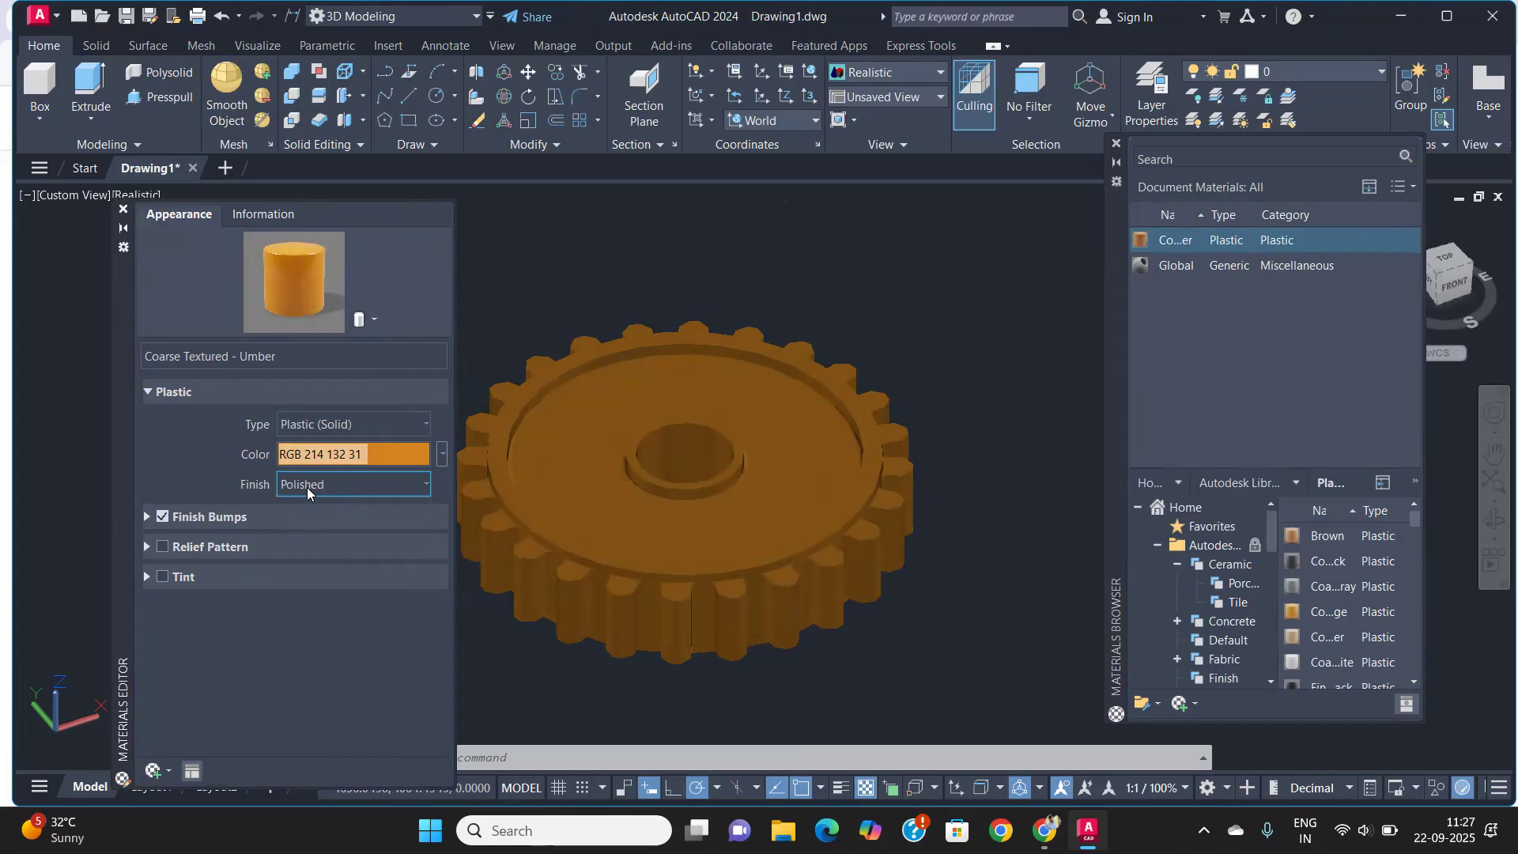
# Review the material's Finish Bumps, Relief Pattern and Tint settings and its information page, and close the materials editor
pyautogui.click(145, 517)
pyautogui.click(140, 517)
pyautogui.click(143, 545)
pyautogui.click(143, 546)
pyautogui.click(145, 576)
pyautogui.click(145, 576)
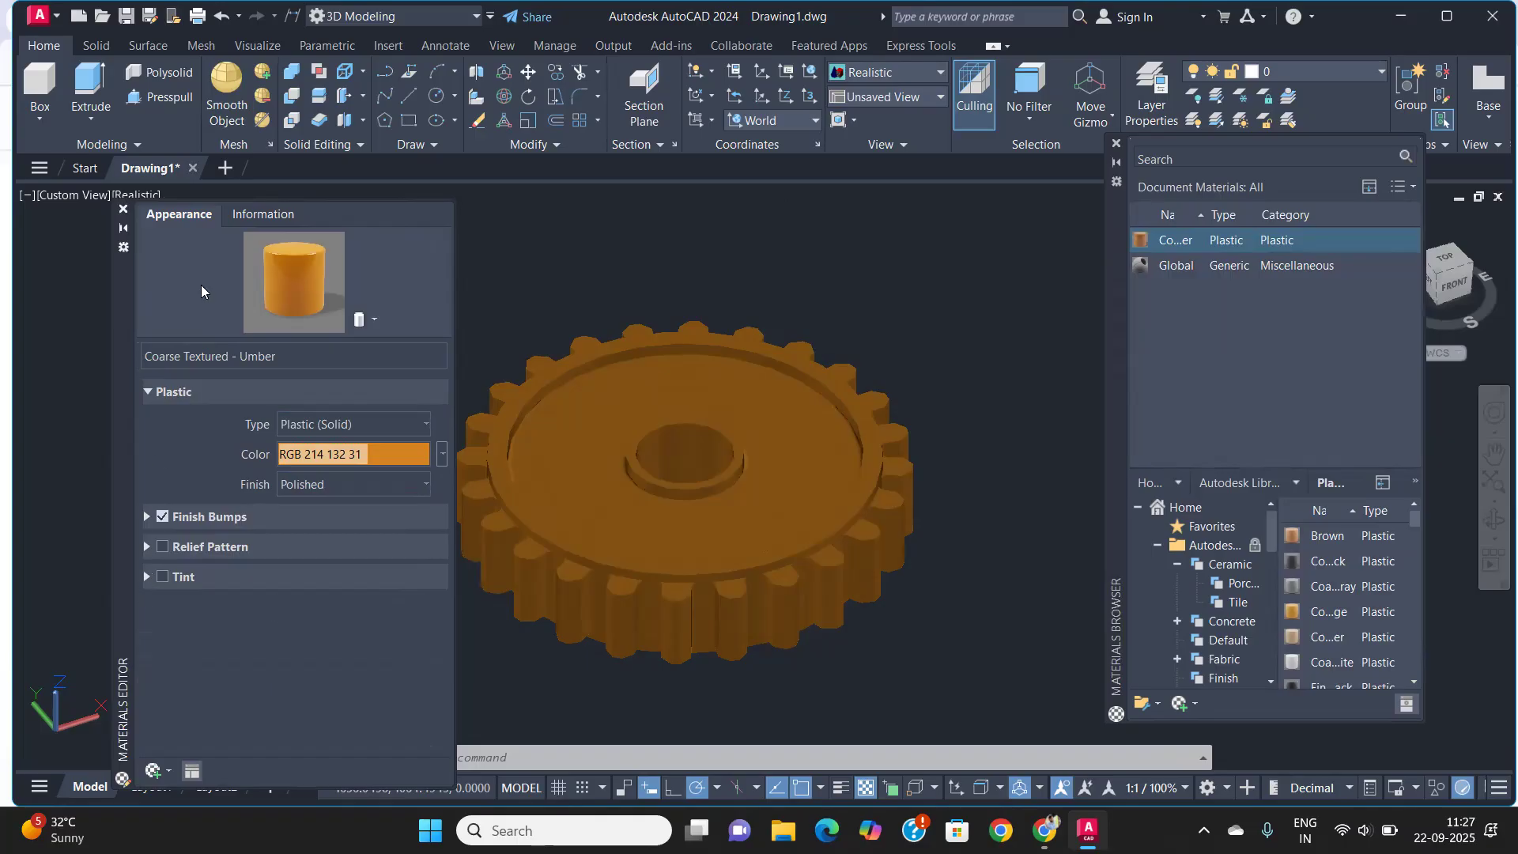
pyautogui.click(257, 218)
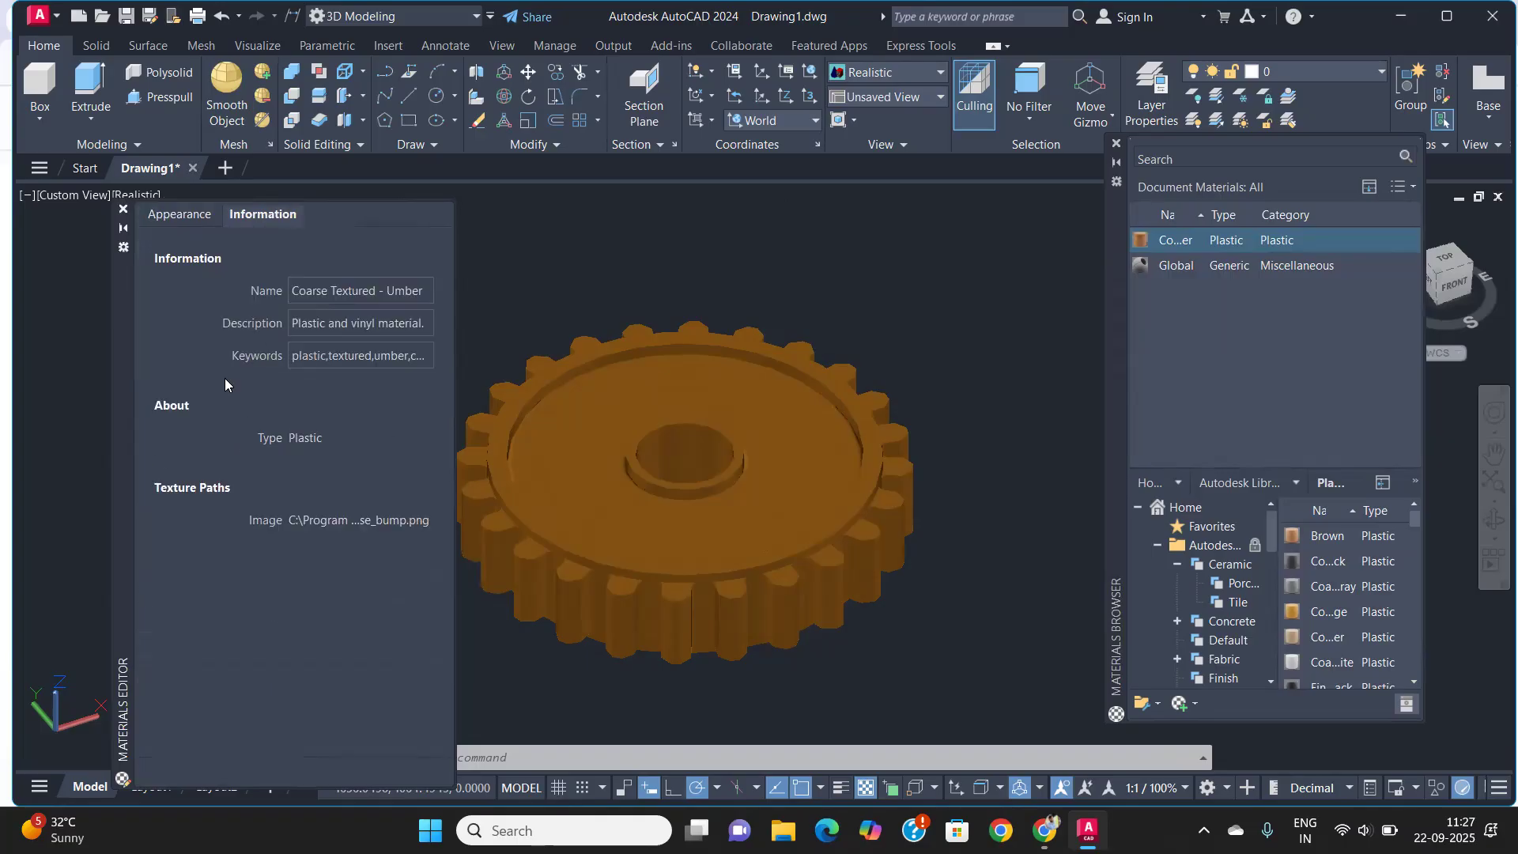
pyautogui.click(123, 208)
# Examine the recolored gear near and far, closing the materials browser to see the whole model
pyautogui.scroll(4, 919, 499)
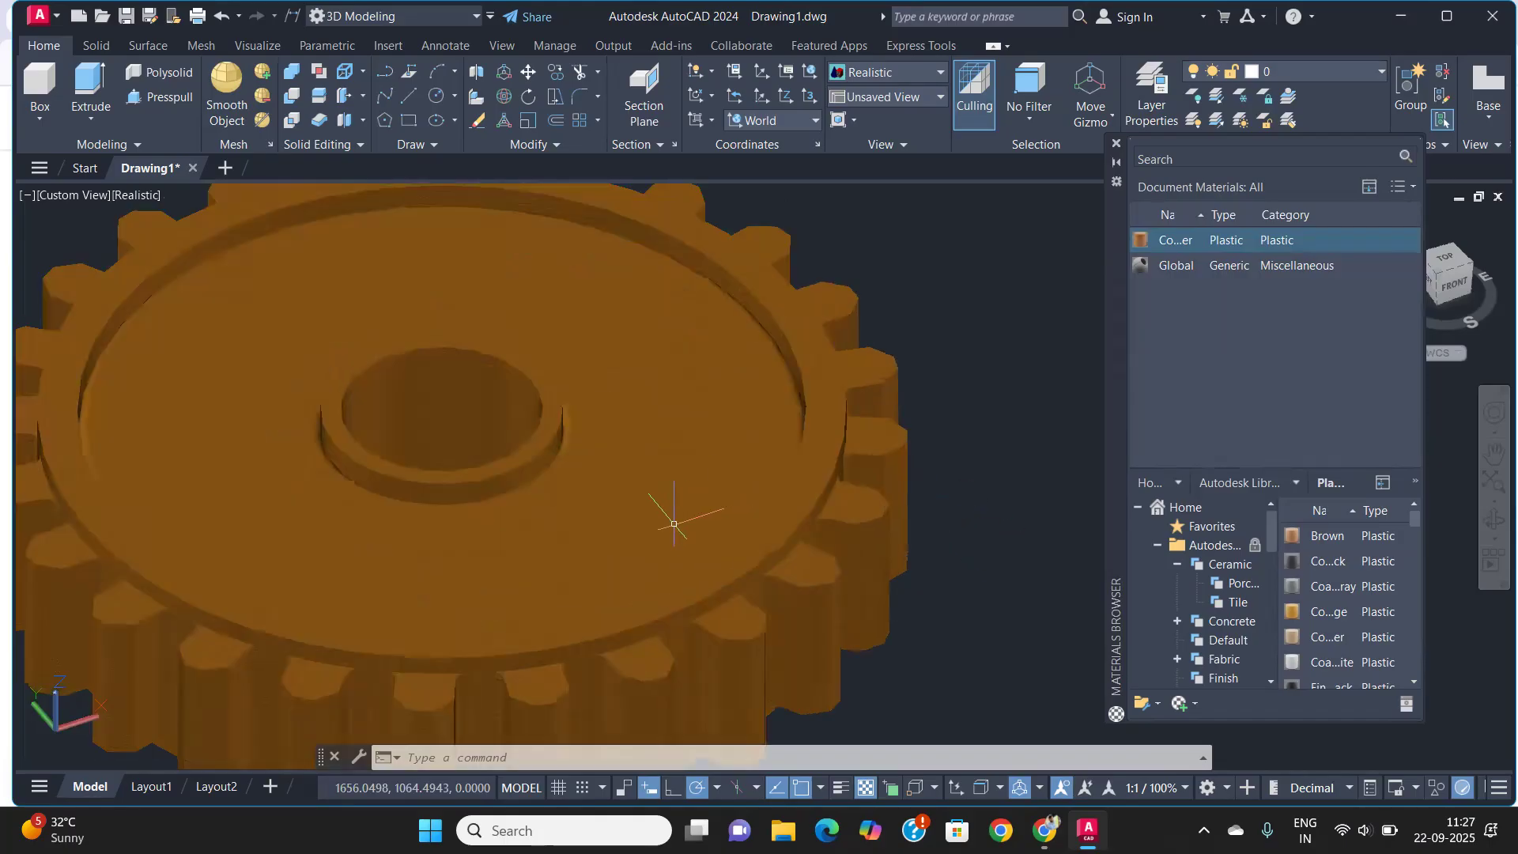
pyautogui.scroll(-5, 675, 522)
pyautogui.scroll(2, 613, 523)
pyautogui.moveTo(613, 525); pyautogui.dragTo(714, 514, button='middle')
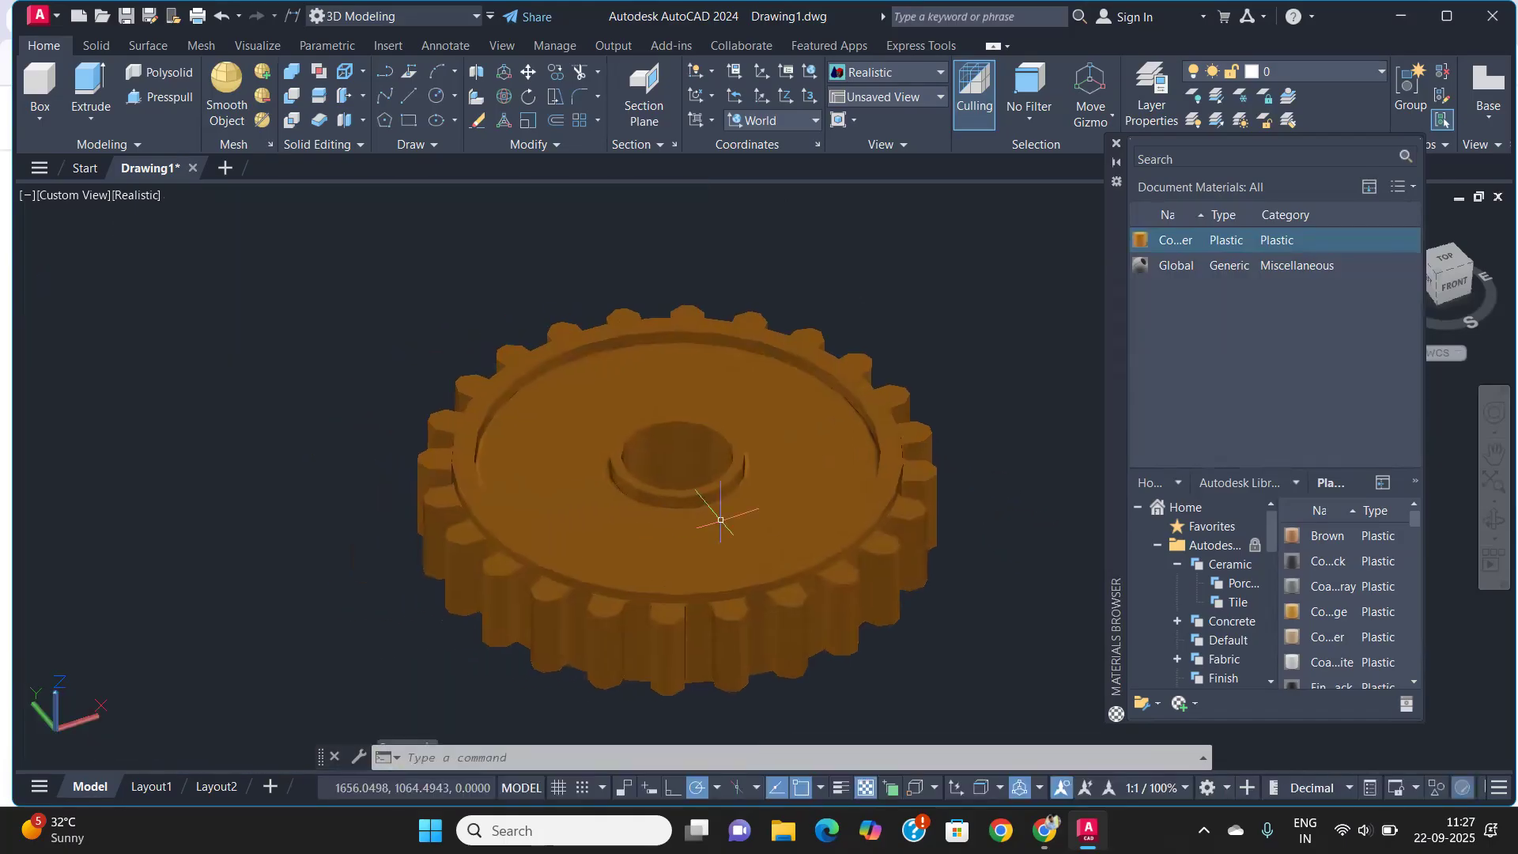
pyautogui.click(1116, 143)
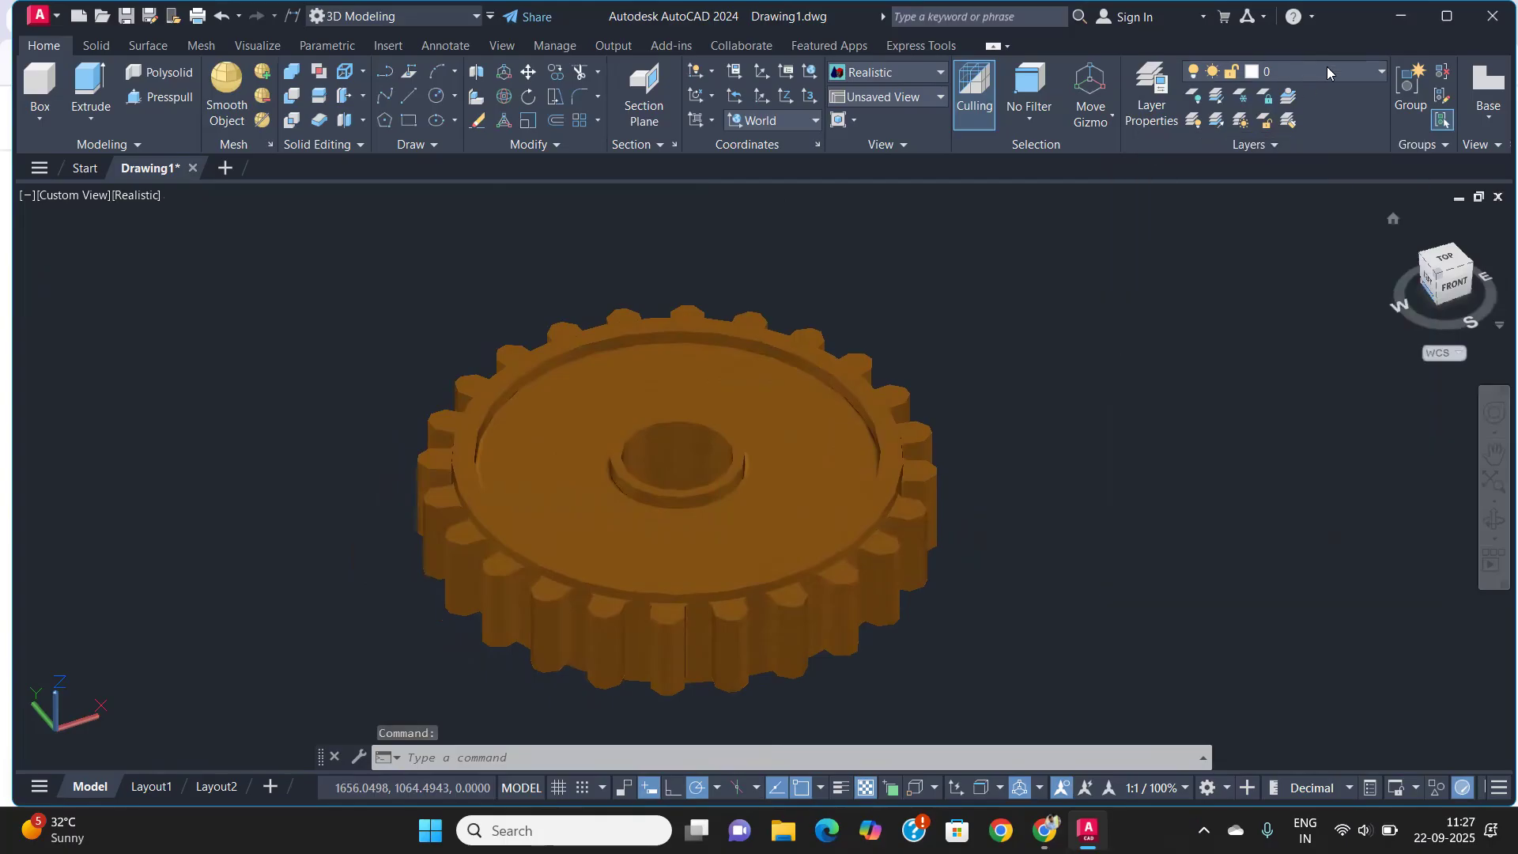
pyautogui.scroll(-2, 705, 389)
pyautogui.scroll(2, 704, 390)
pyautogui.moveTo(705, 389)
pyautogui.mouseDown(button='middle')
pyautogui.moveTo(709, 366)
pyautogui.moveTo(712, 409)
pyautogui.mouseUp(button='middle')
pyautogui.scroll(2, 709, 365)
pyautogui.scroll(-2, 709, 365)
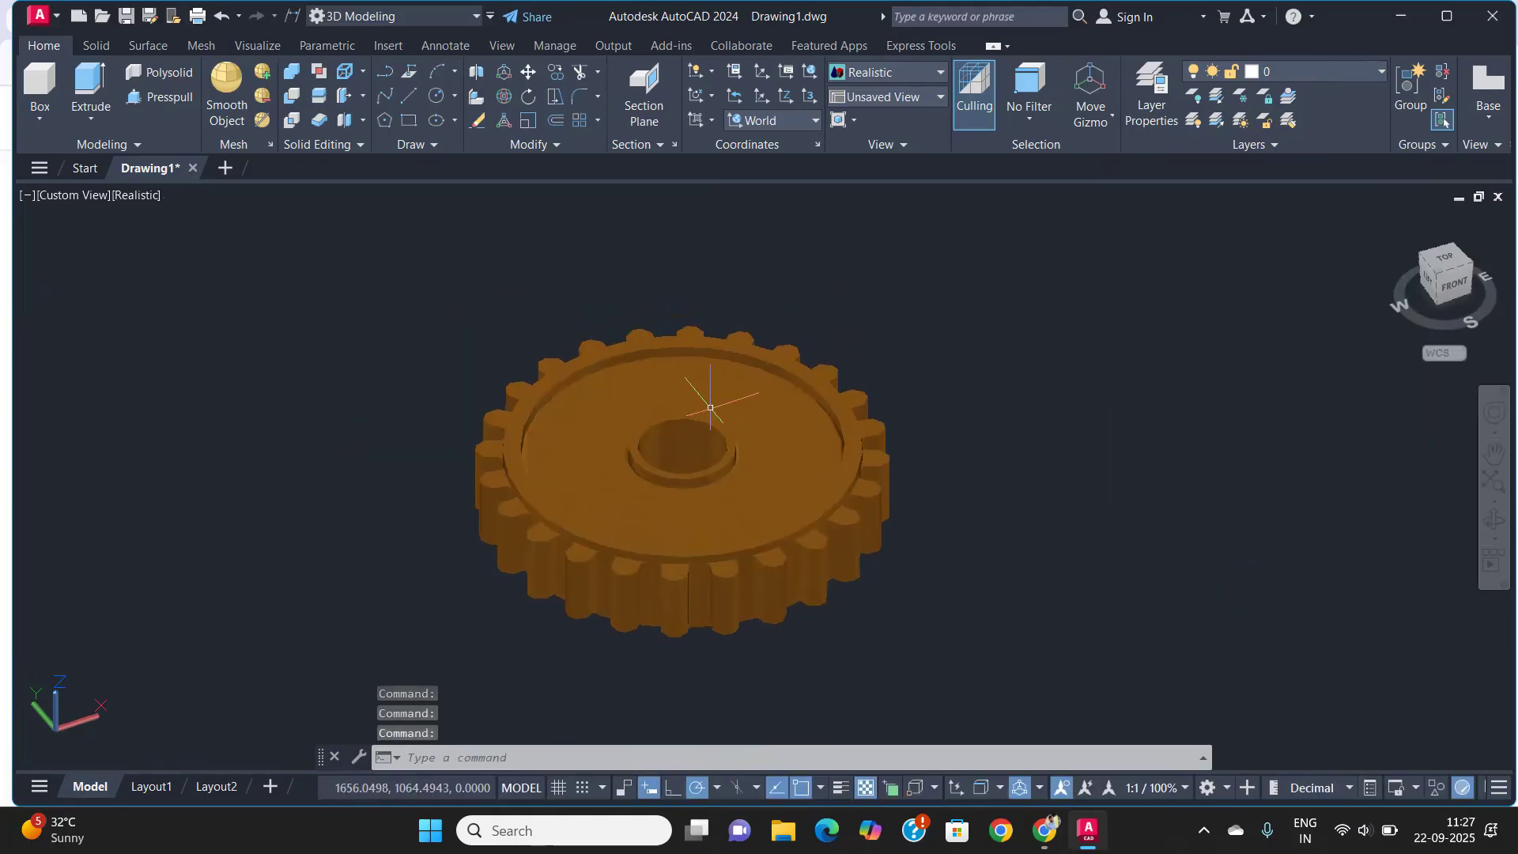
pyautogui.click(711, 410)
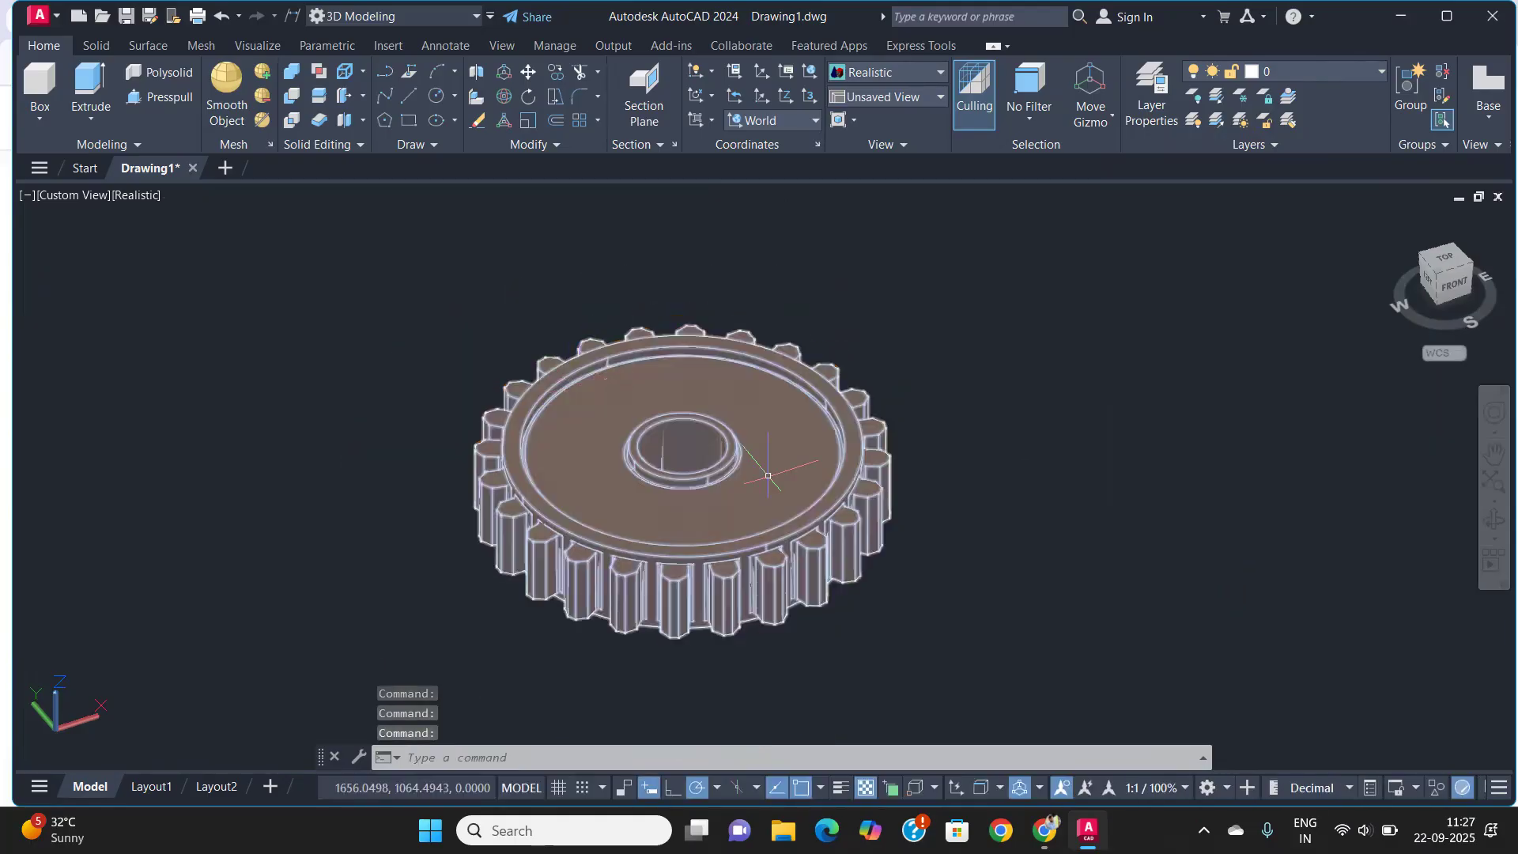
pyautogui.press('Escape')
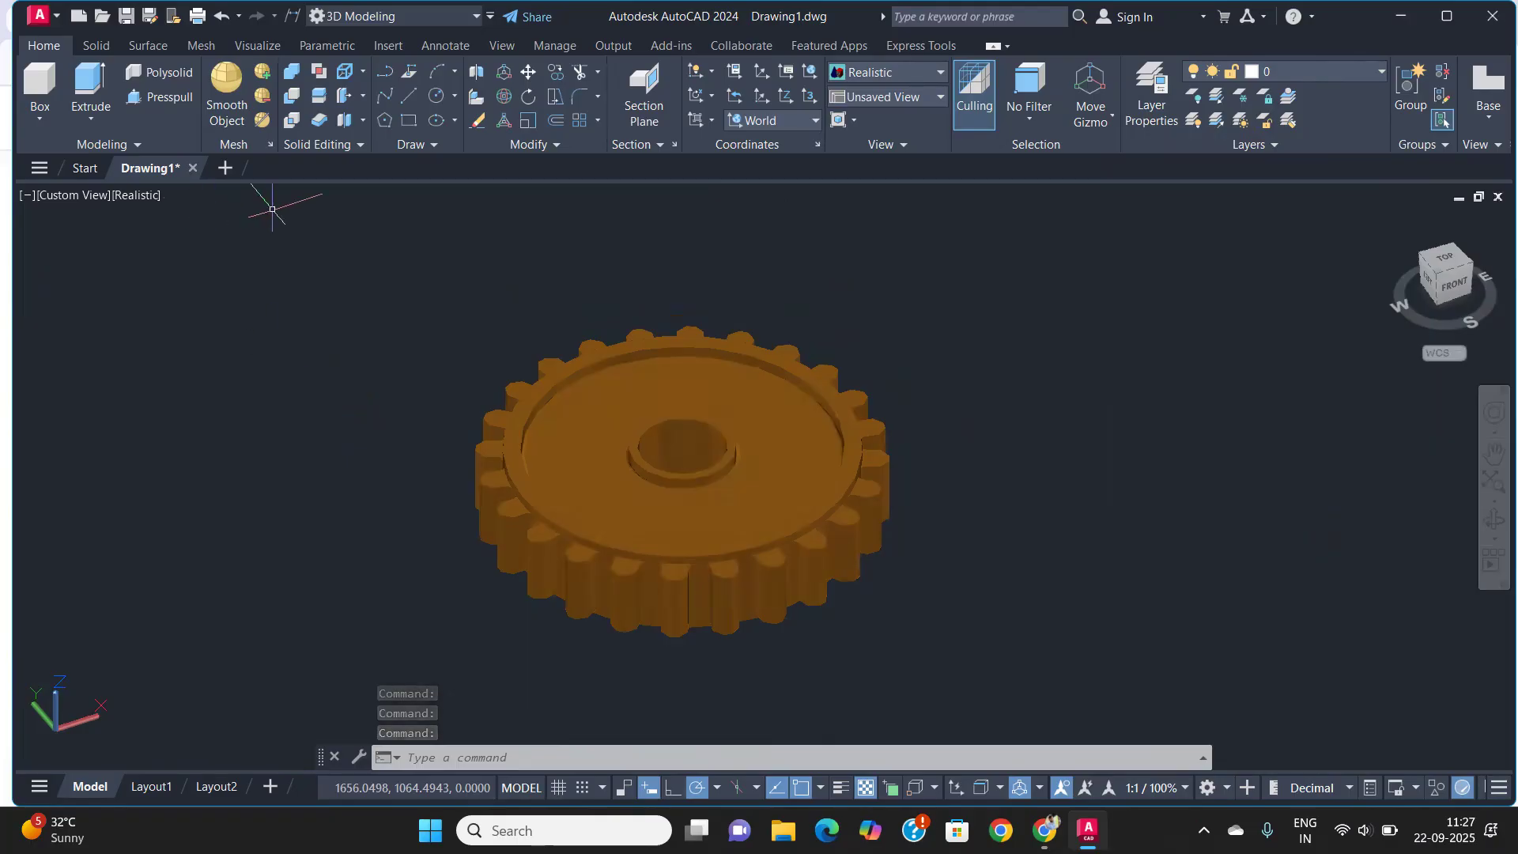
# Render the gear with the RENDER command, inspect the rendered image enlarged, and close the render window
pyautogui.click(501, 46)
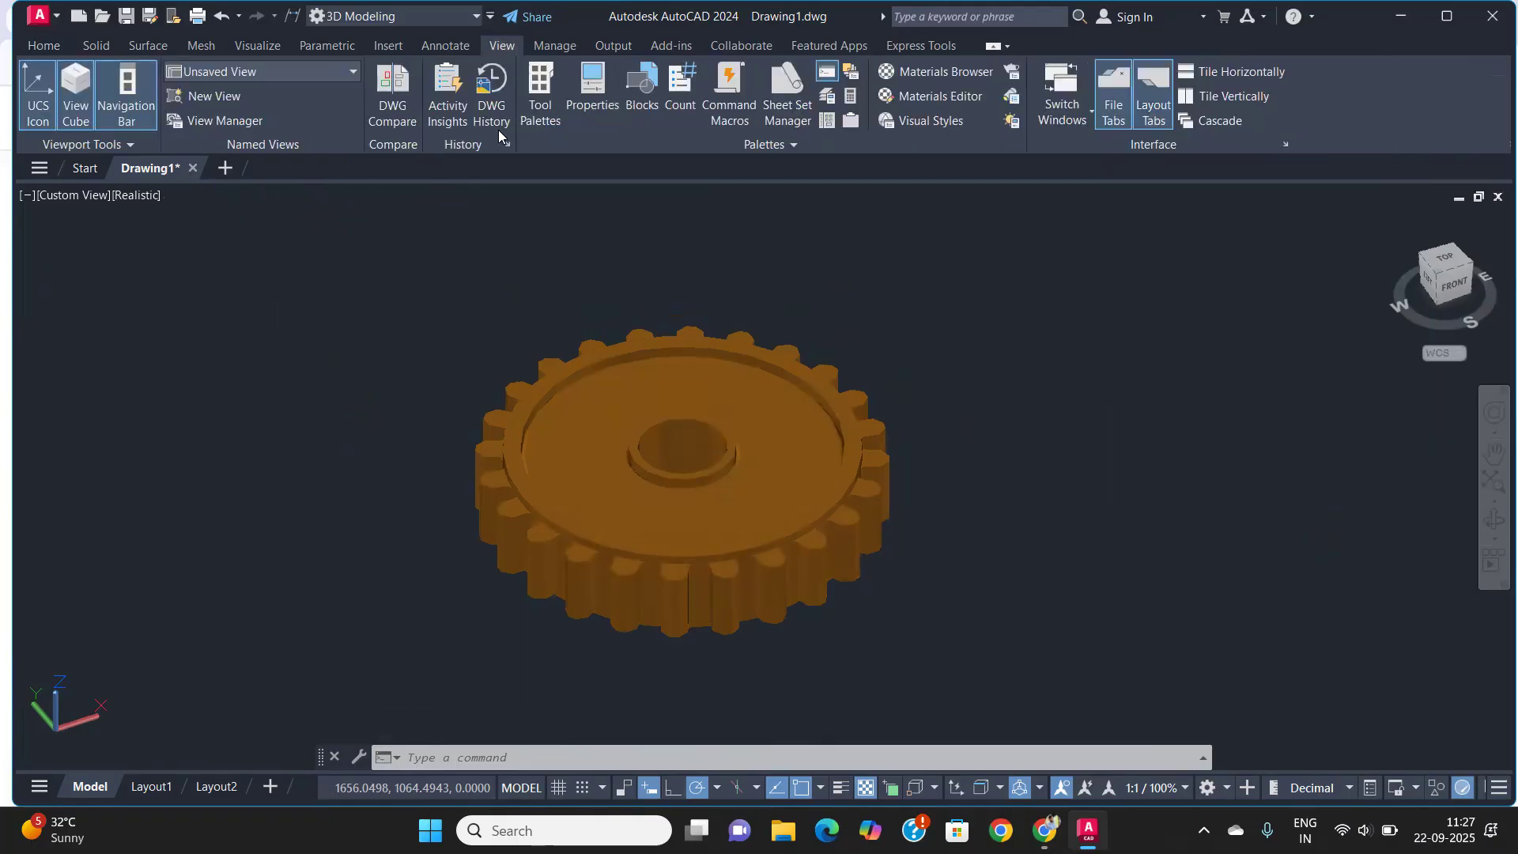
pyautogui.click(554, 46)
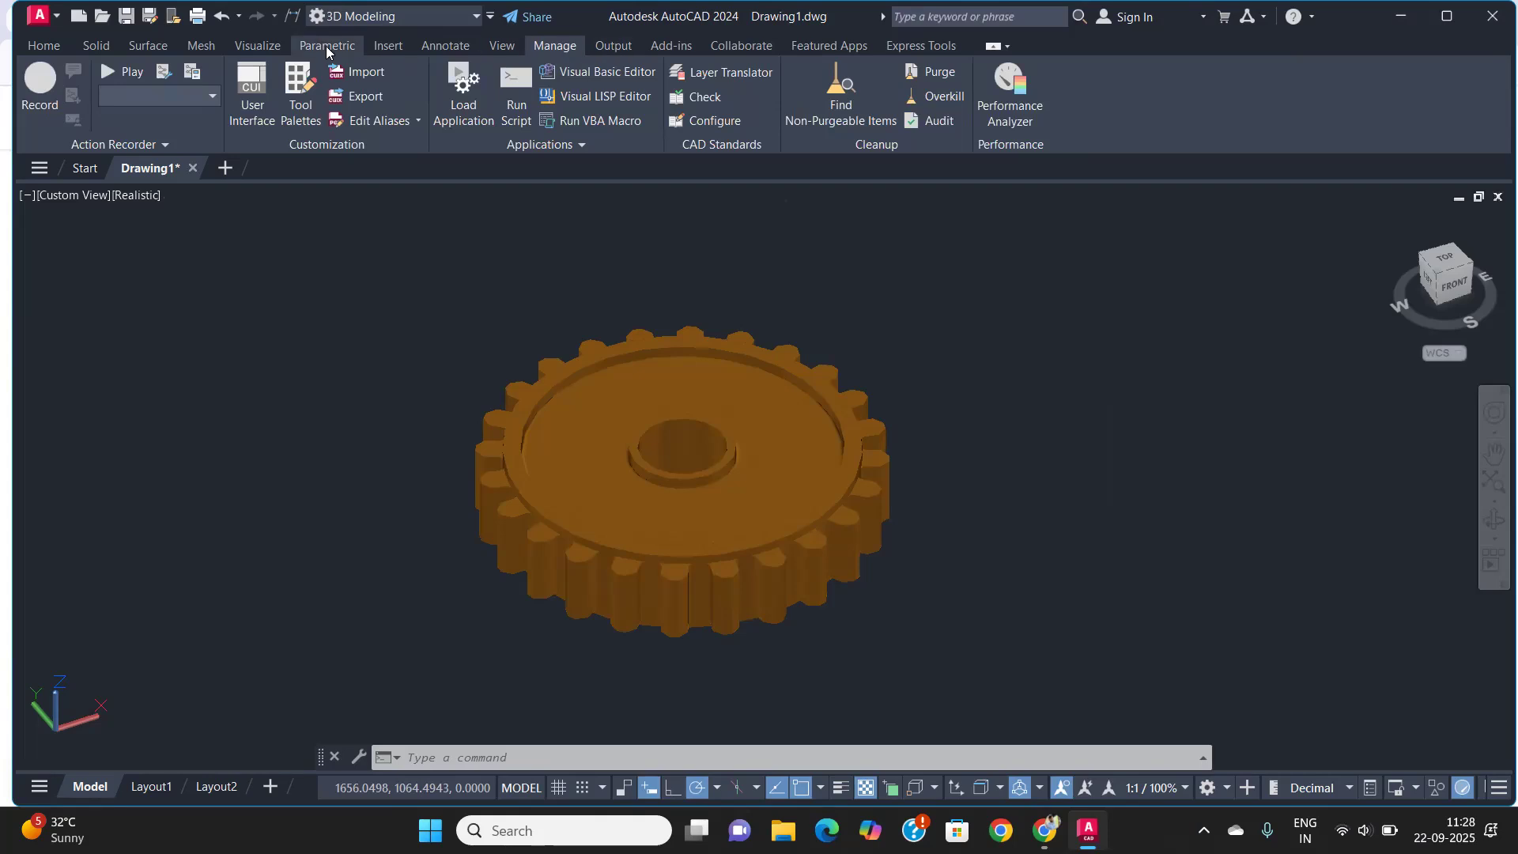
pyautogui.click(257, 45)
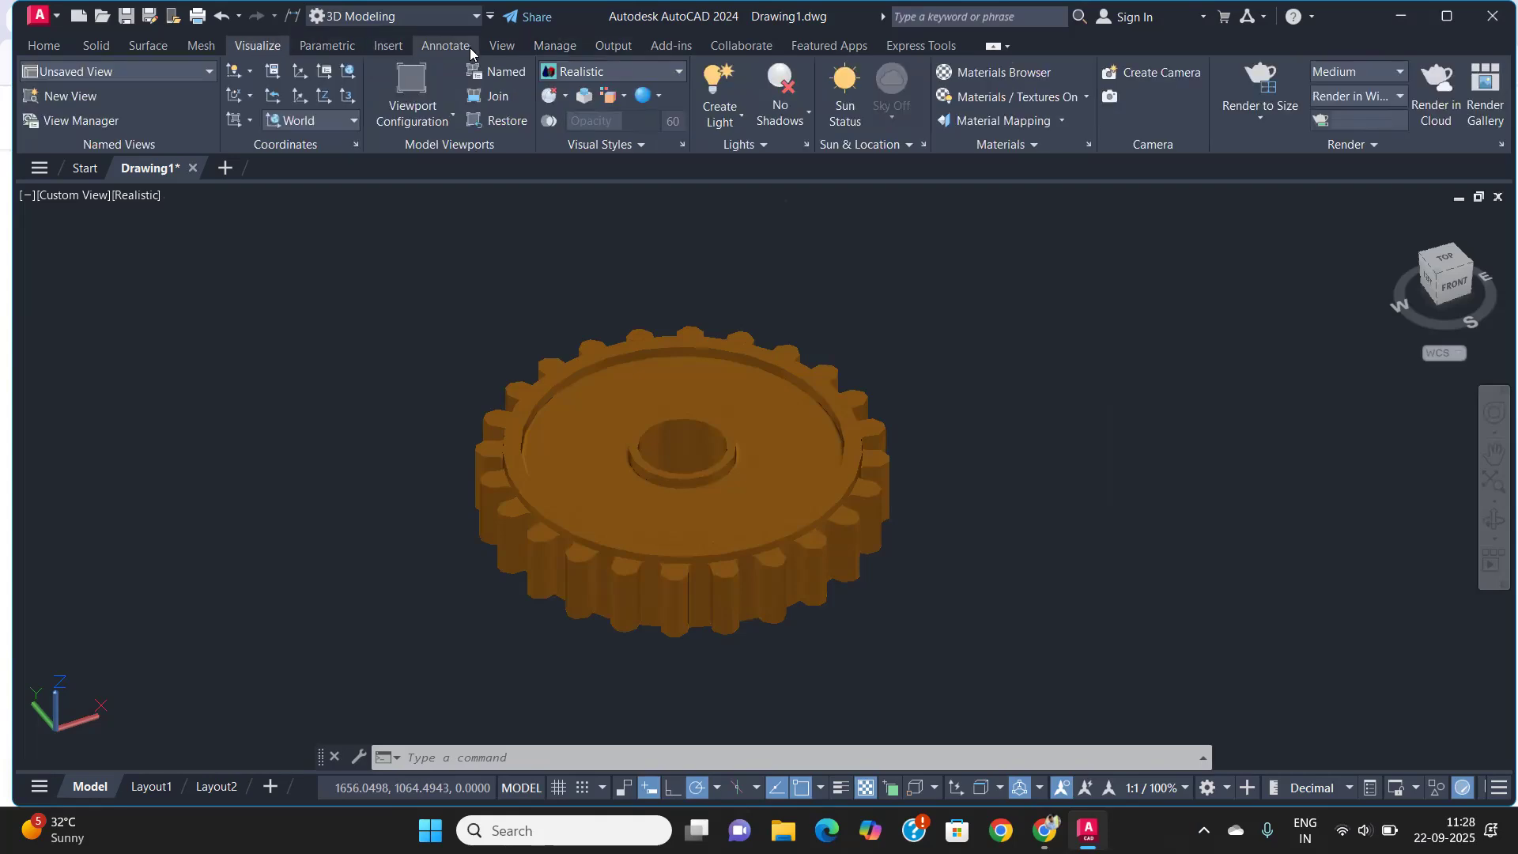
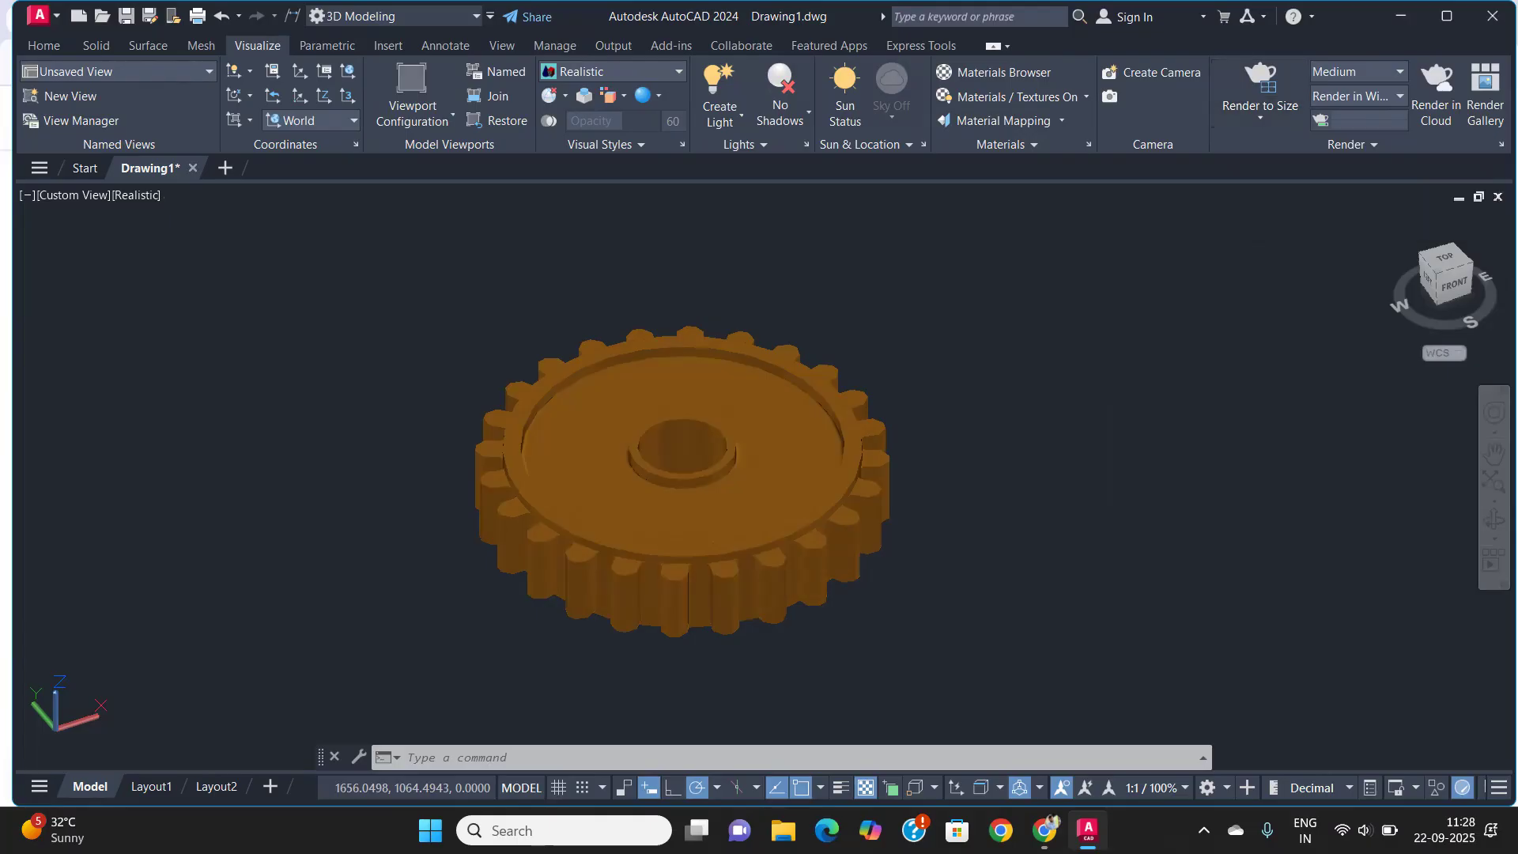
pyautogui.write('RR')
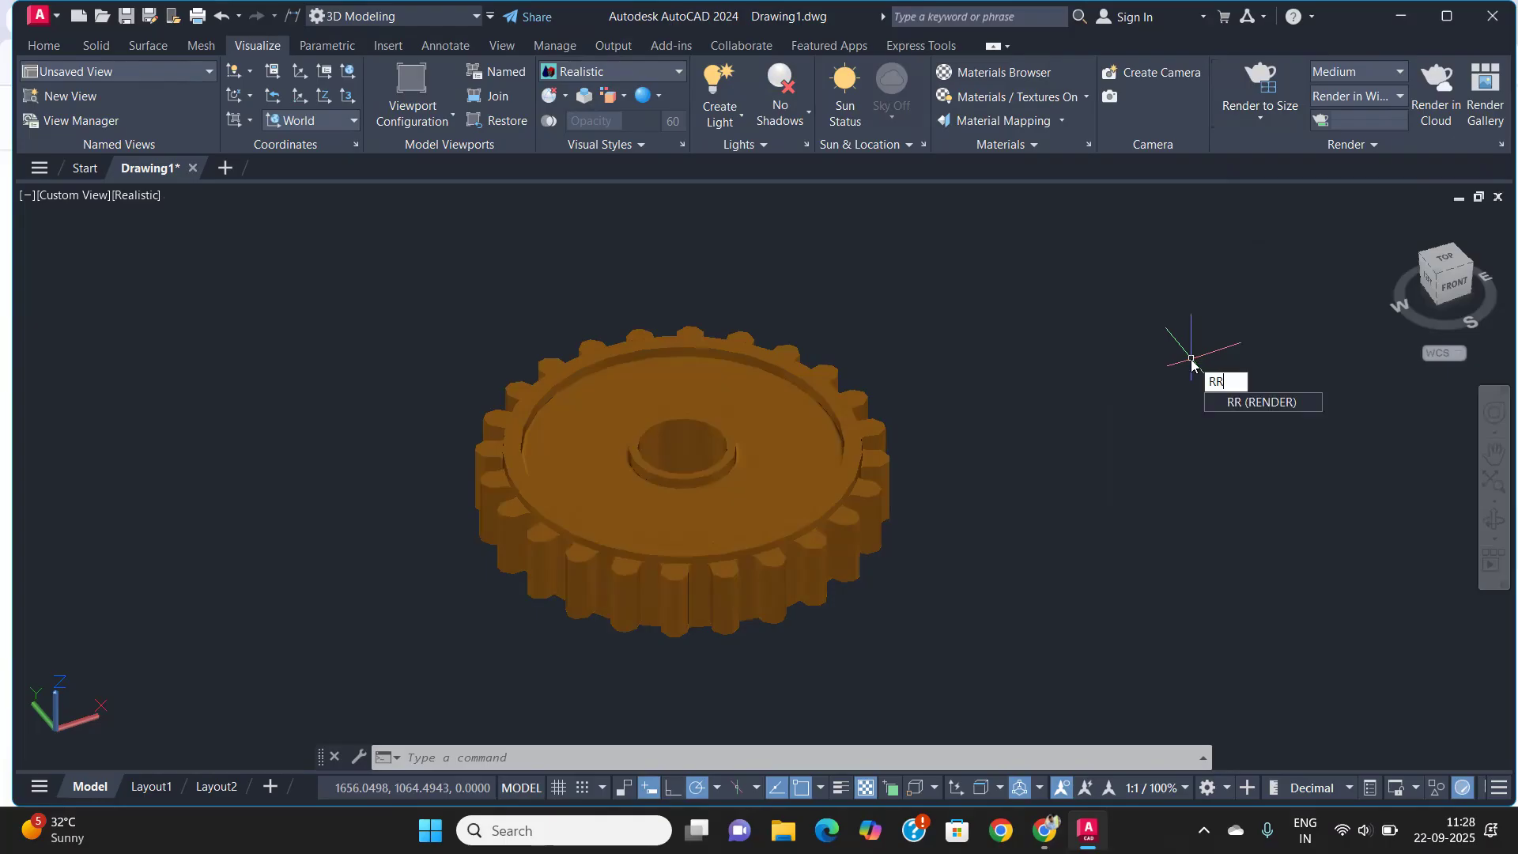
pyautogui.press('Return')
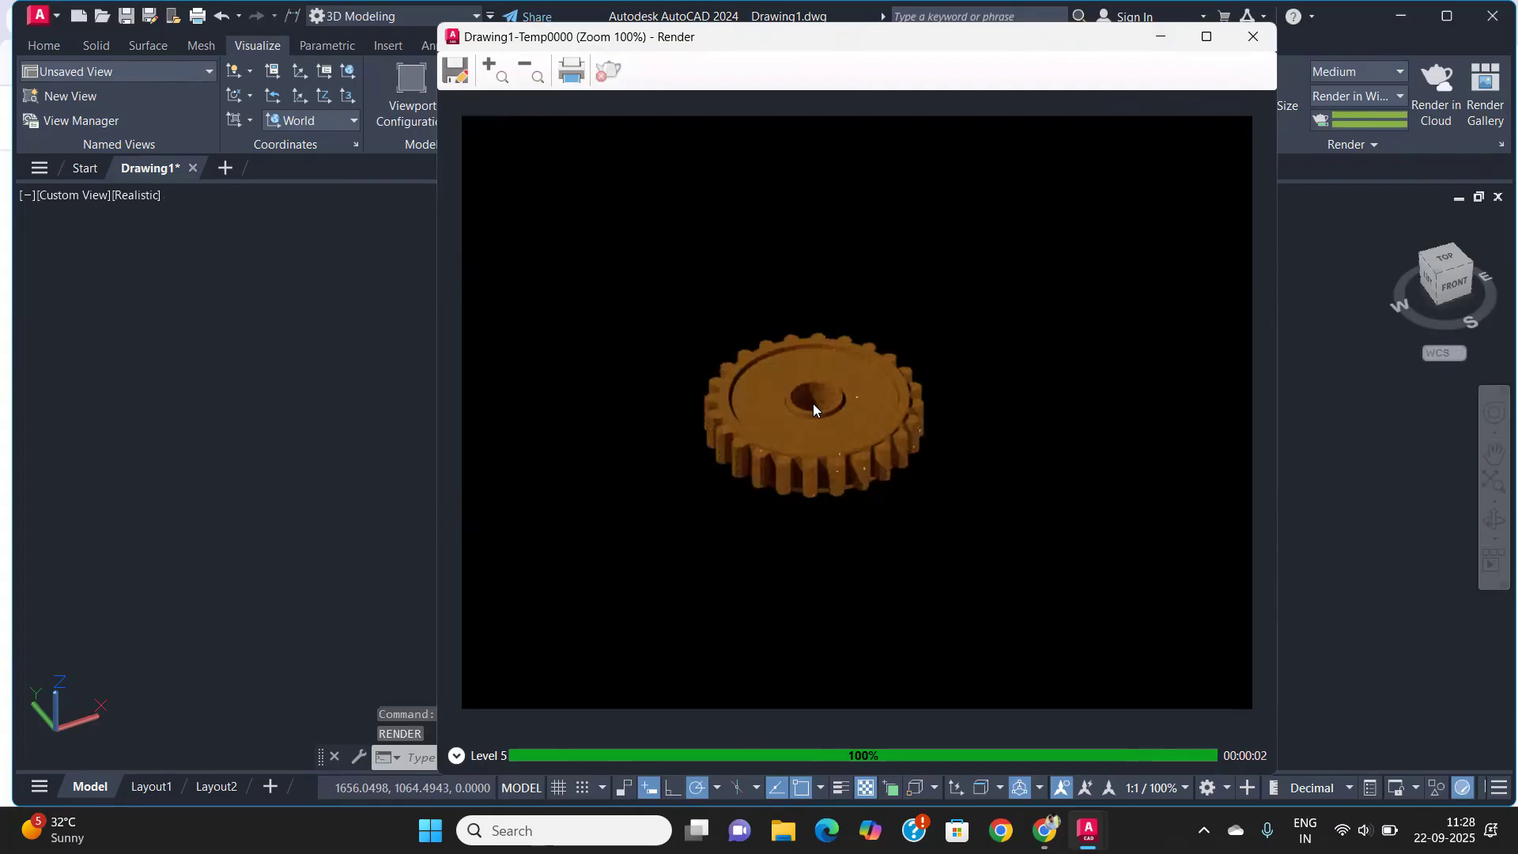
pyautogui.scroll(3, 813, 403)
pyautogui.scroll(-2, 696, 326)
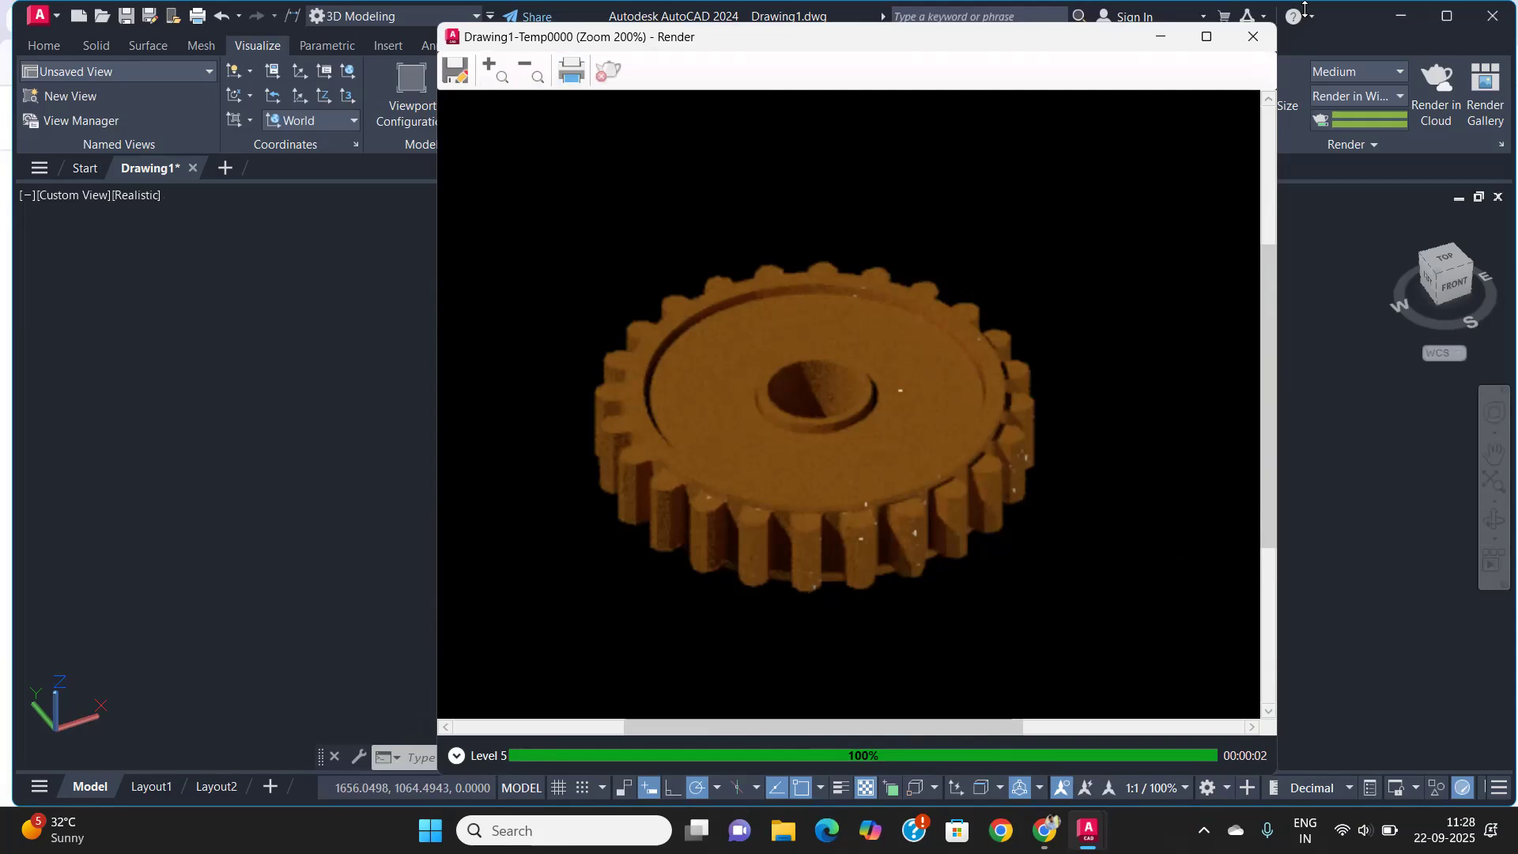
pyautogui.click(1253, 36)
# Enlarge the gear in the view, and set the render preset to Medium and the render destination to Window
pyautogui.moveTo(668, 441); pyautogui.dragTo(728, 444, button='middle')
pyautogui.scroll(2, 743, 440)
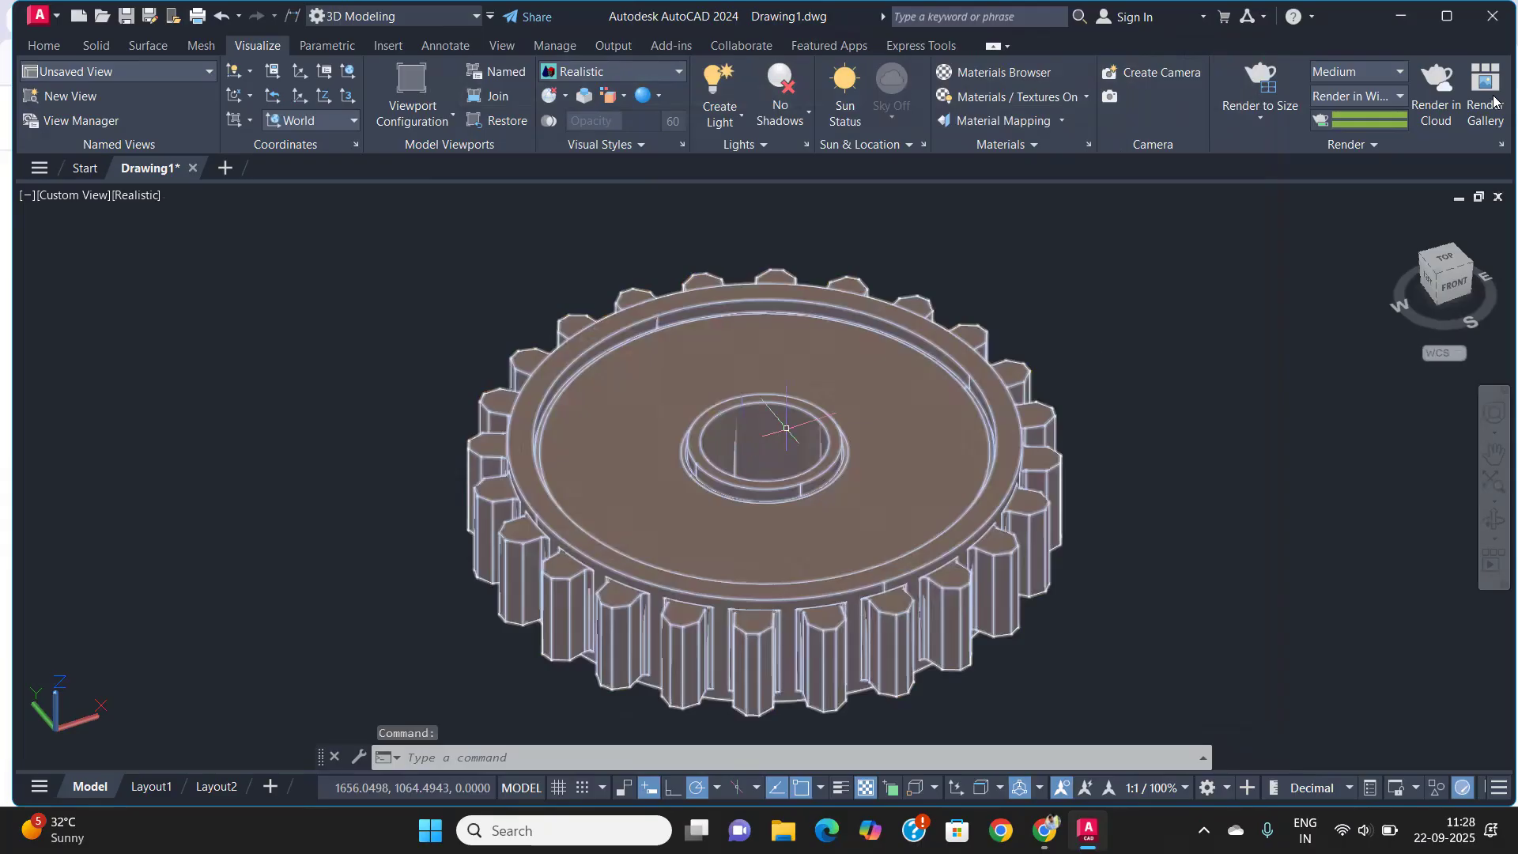
pyautogui.click(1264, 114)
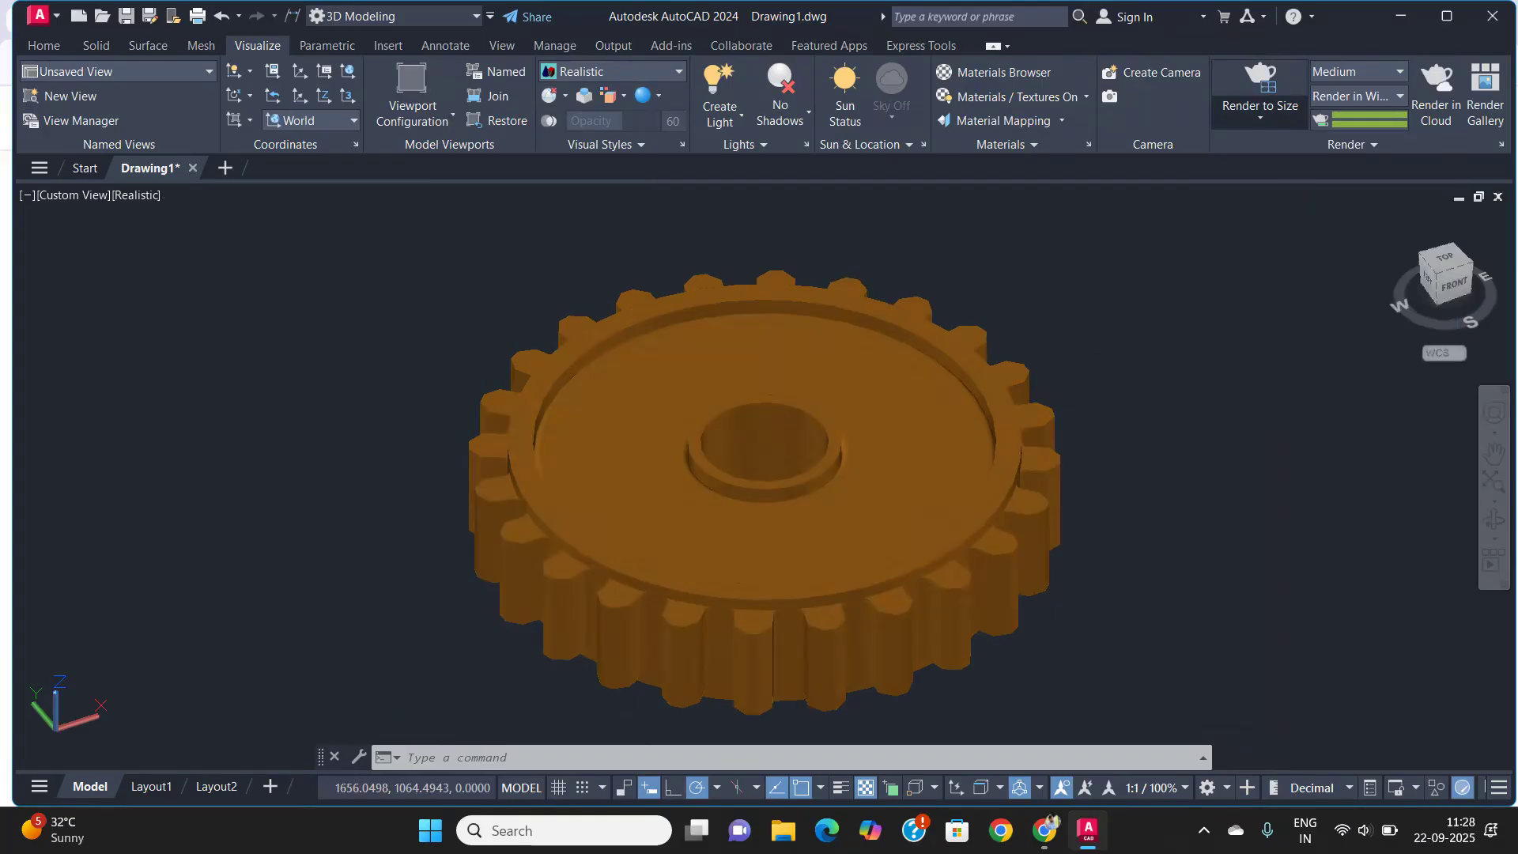
pyautogui.click(1378, 70)
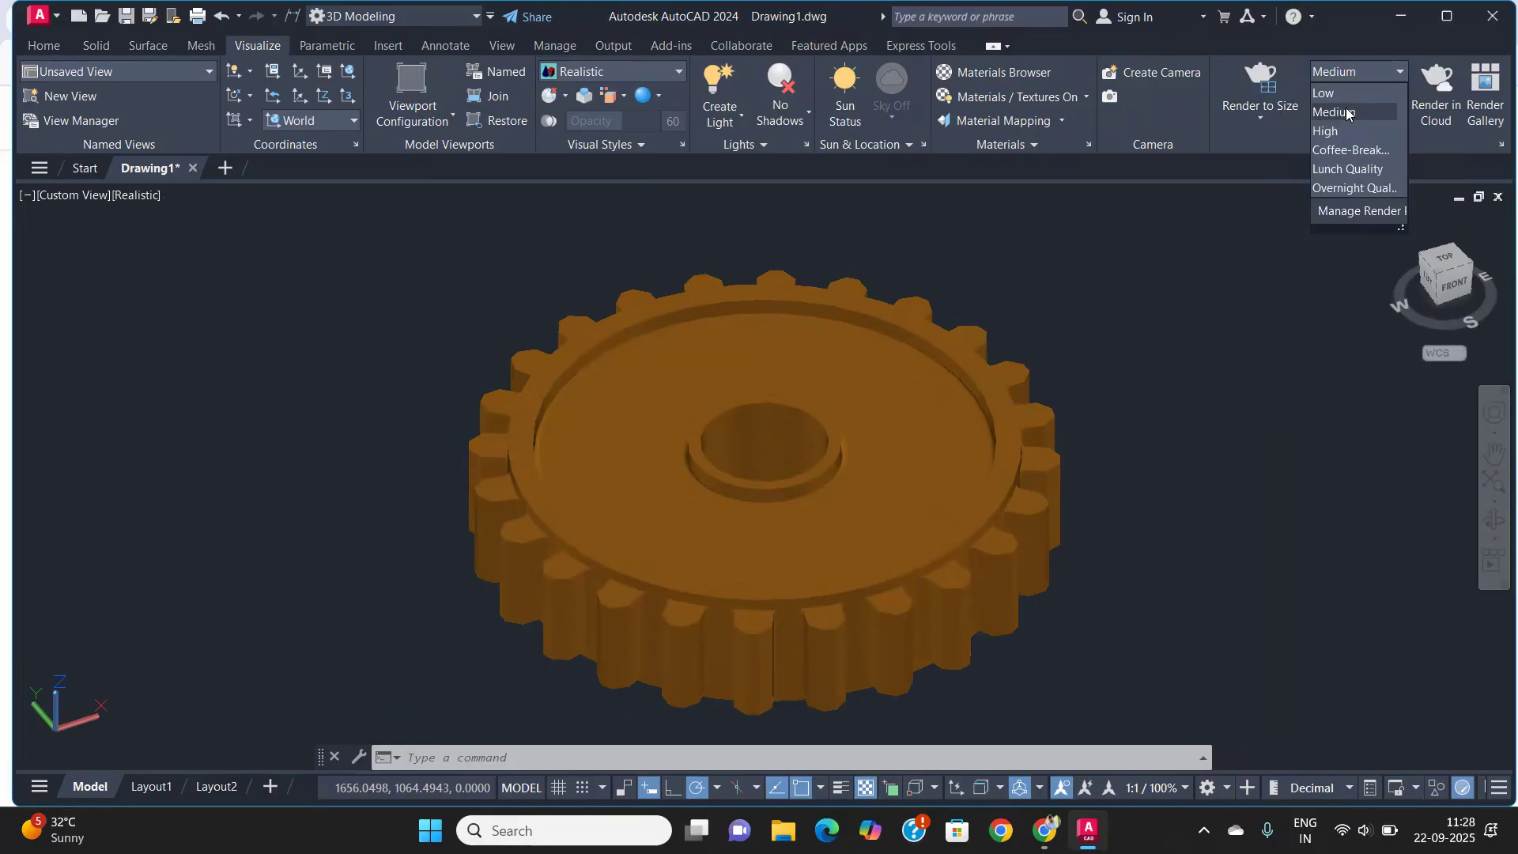
pyautogui.click(1348, 111)
pyautogui.click(1382, 99)
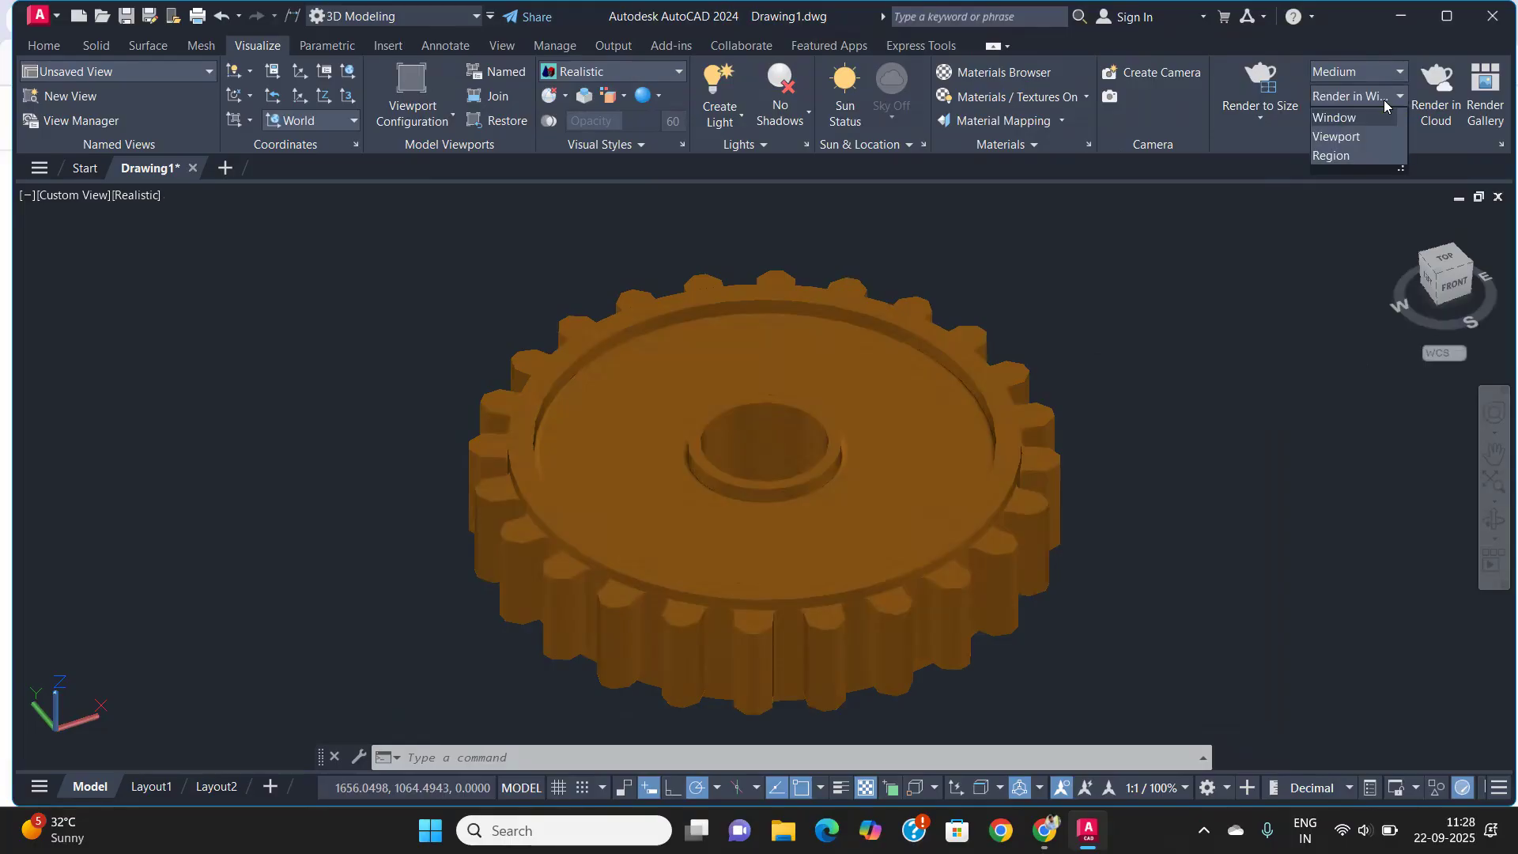
pyautogui.click(1382, 99)
pyautogui.click(1369, 98)
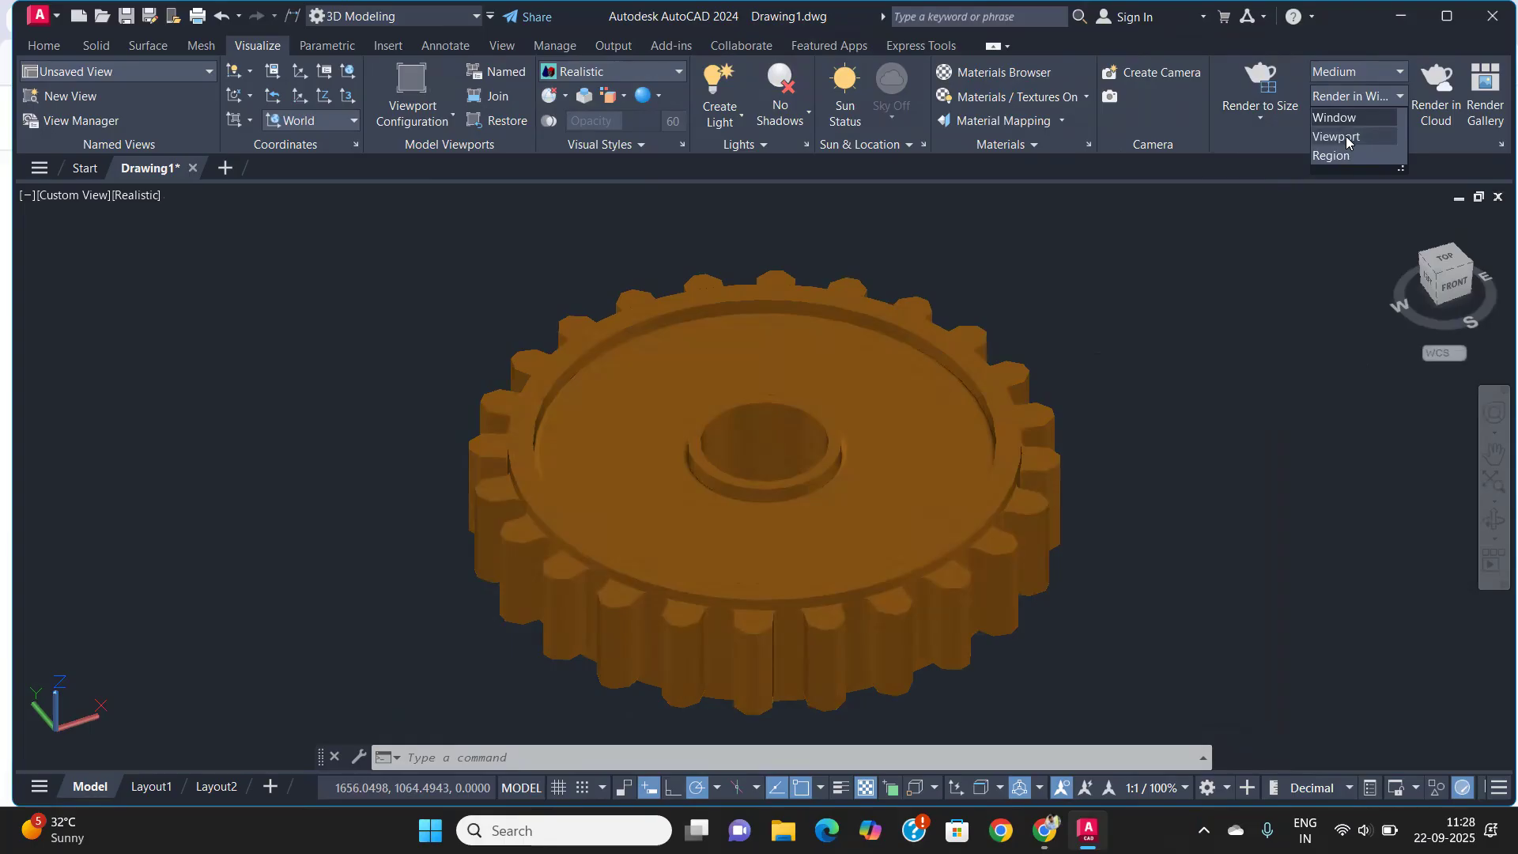
pyautogui.click(1346, 138)
pyautogui.click(1353, 96)
pyautogui.click(1350, 118)
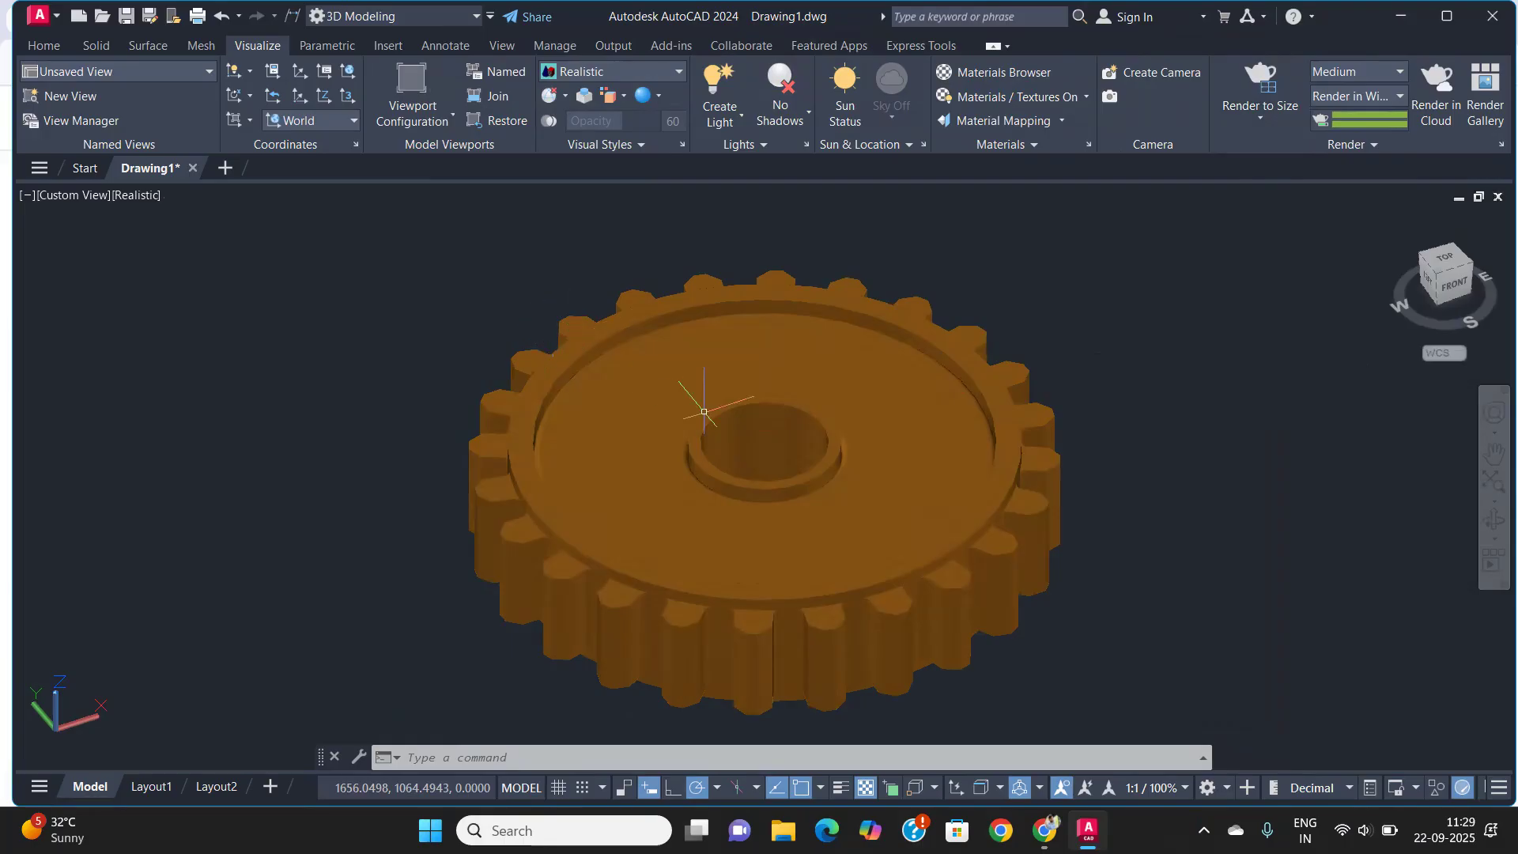
pyautogui.click(1391, 101)
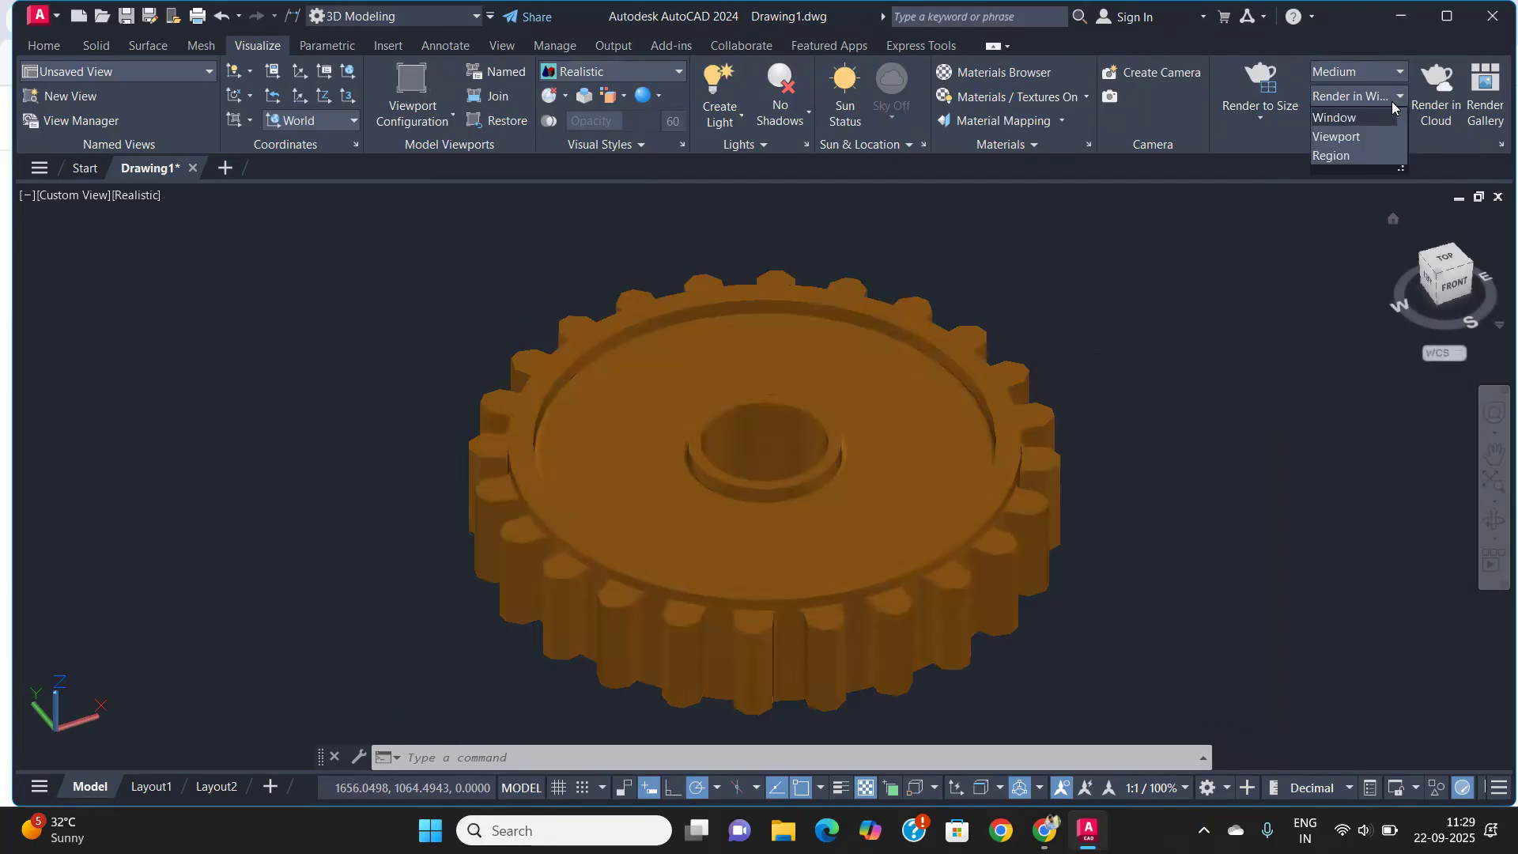
pyautogui.click(1198, 215)
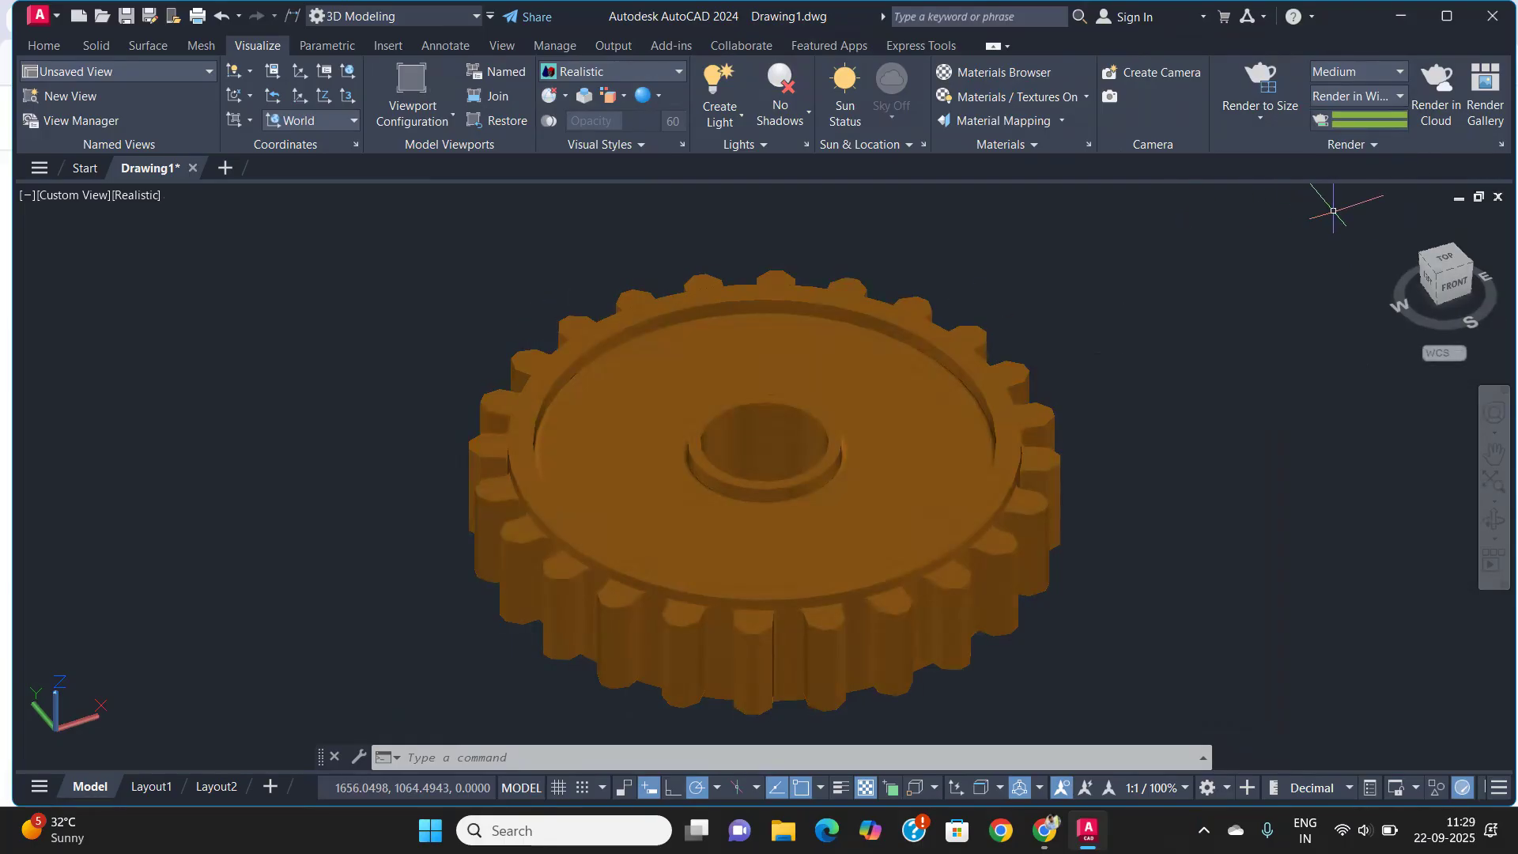
# Render the gear to size and inspect the teeth, rim and bore in the enlarged rendered image
pyautogui.click(1253, 75)
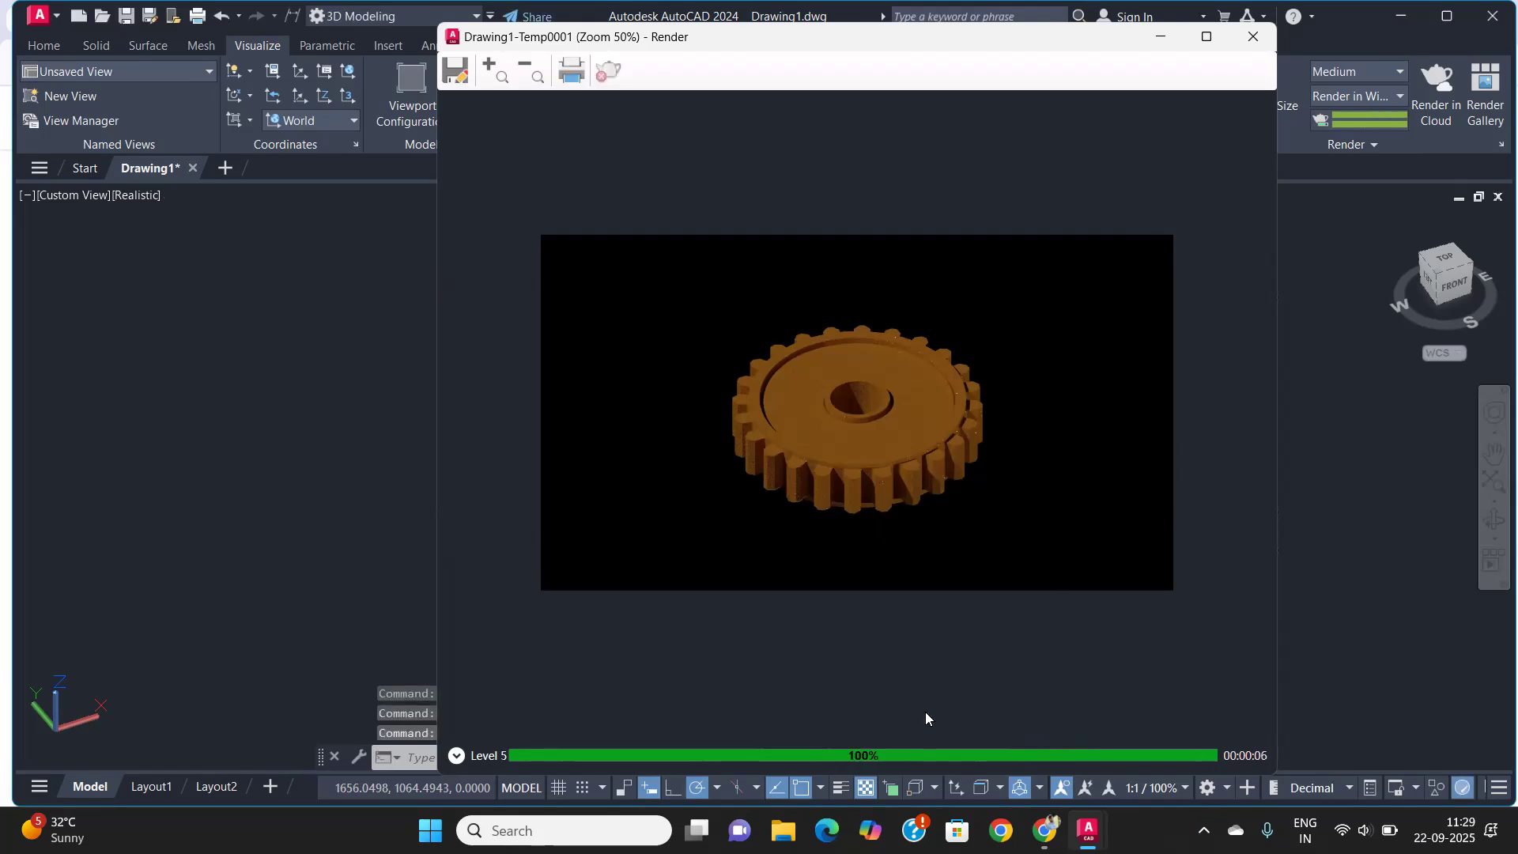
pyautogui.scroll(4, 880, 449)
pyautogui.scroll(-2, 873, 426)
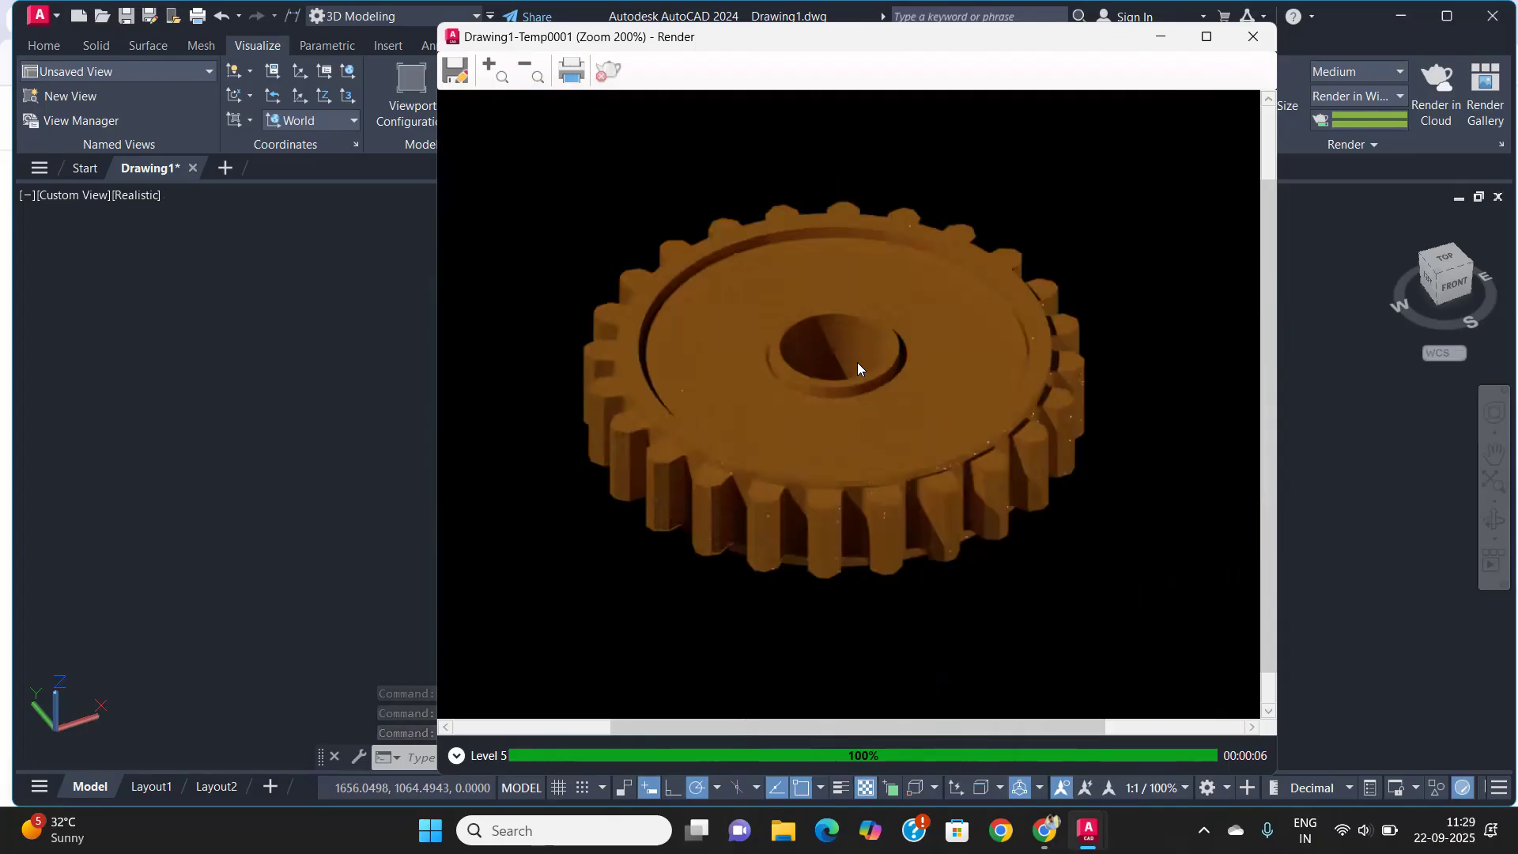
pyautogui.scroll(3, 857, 362)
pyautogui.scroll(-3, 840, 372)
pyautogui.scroll(2, 837, 378)
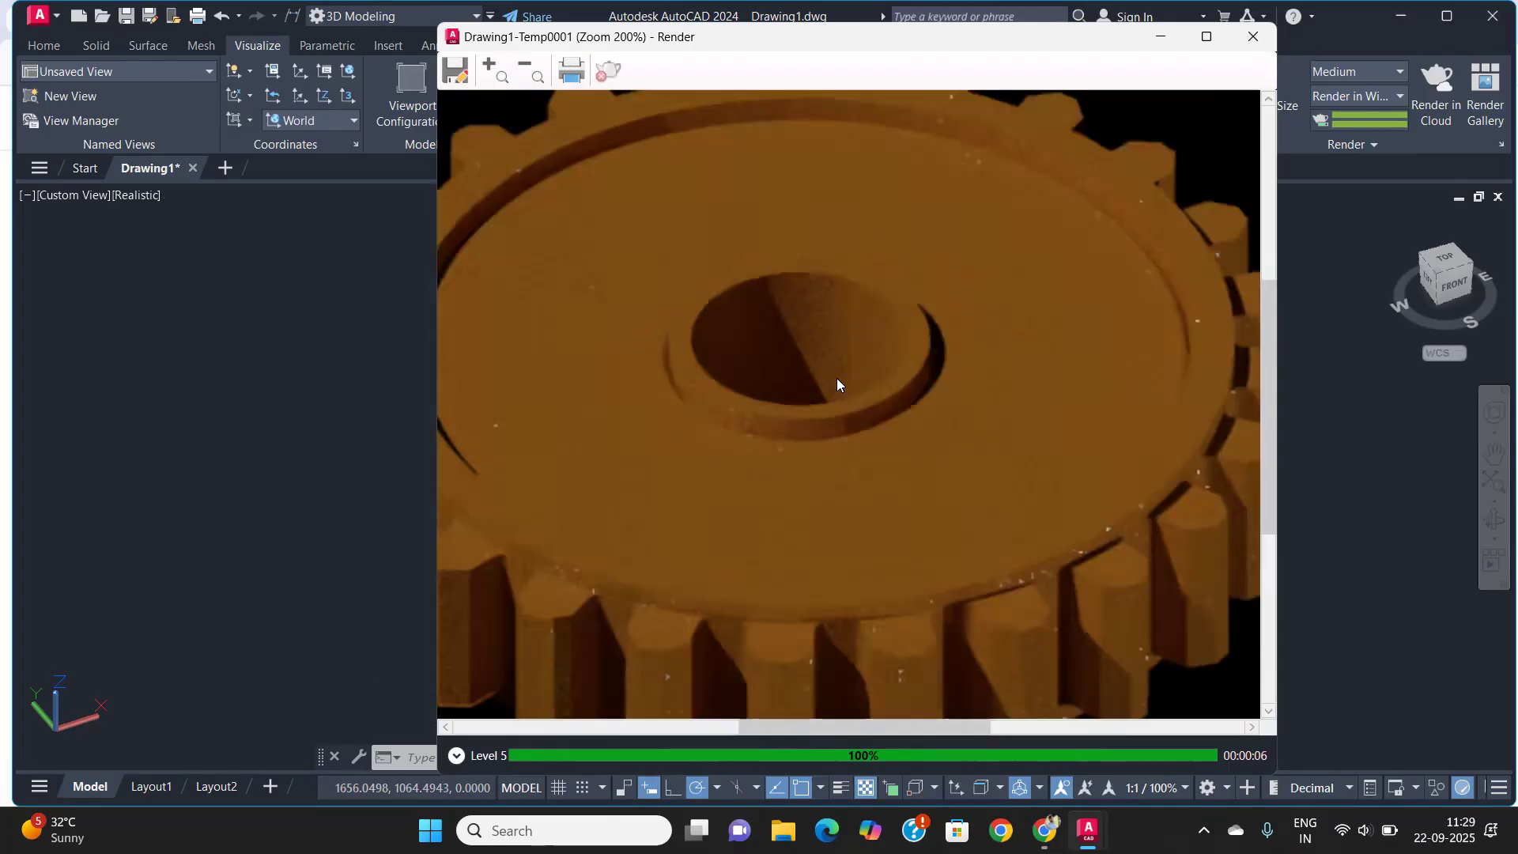
# Save the rendered gear image to the Desktop as Drawing1-Temp0001.png with 32-bit color at 150 dots per inch, and close the render window
pyautogui.scroll(-1, 837, 378)
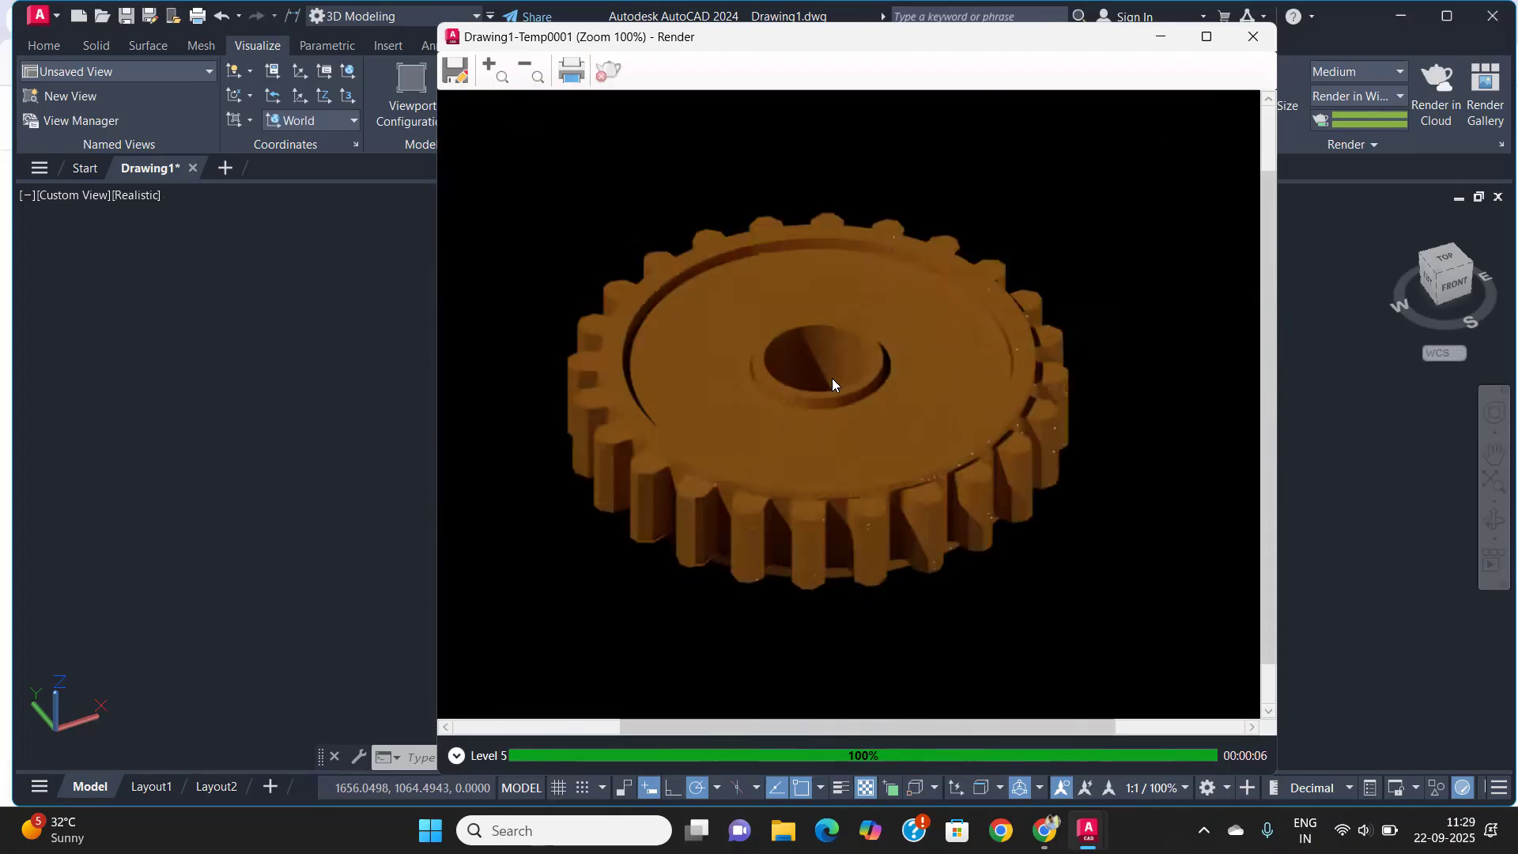
pyautogui.scroll(1, 772, 359)
pyautogui.scroll(-1, 771, 359)
pyautogui.scroll(1, 809, 374)
pyautogui.scroll(-1, 809, 374)
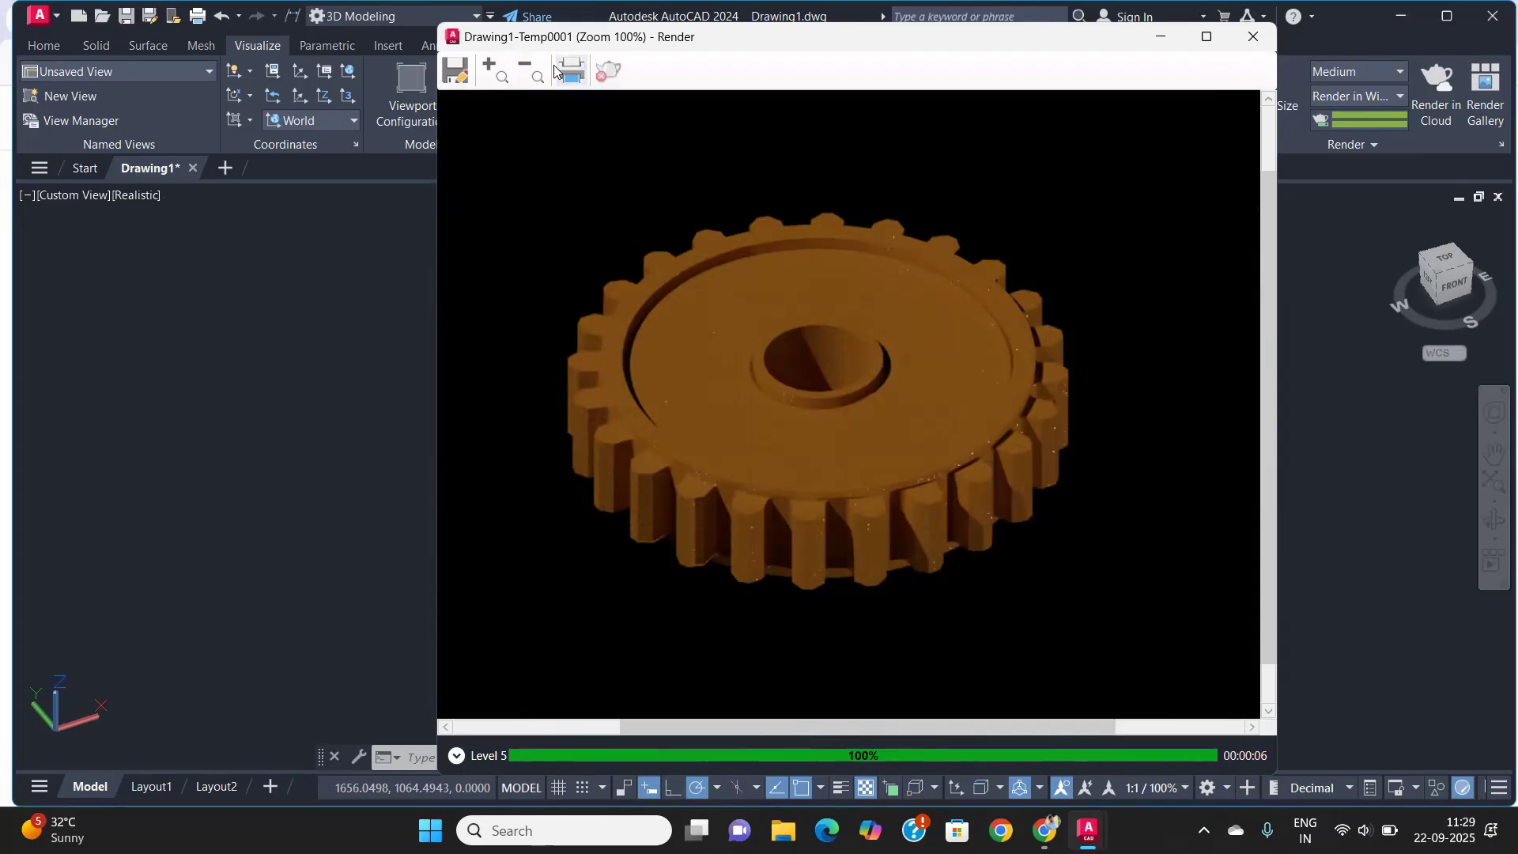
pyautogui.click(456, 72)
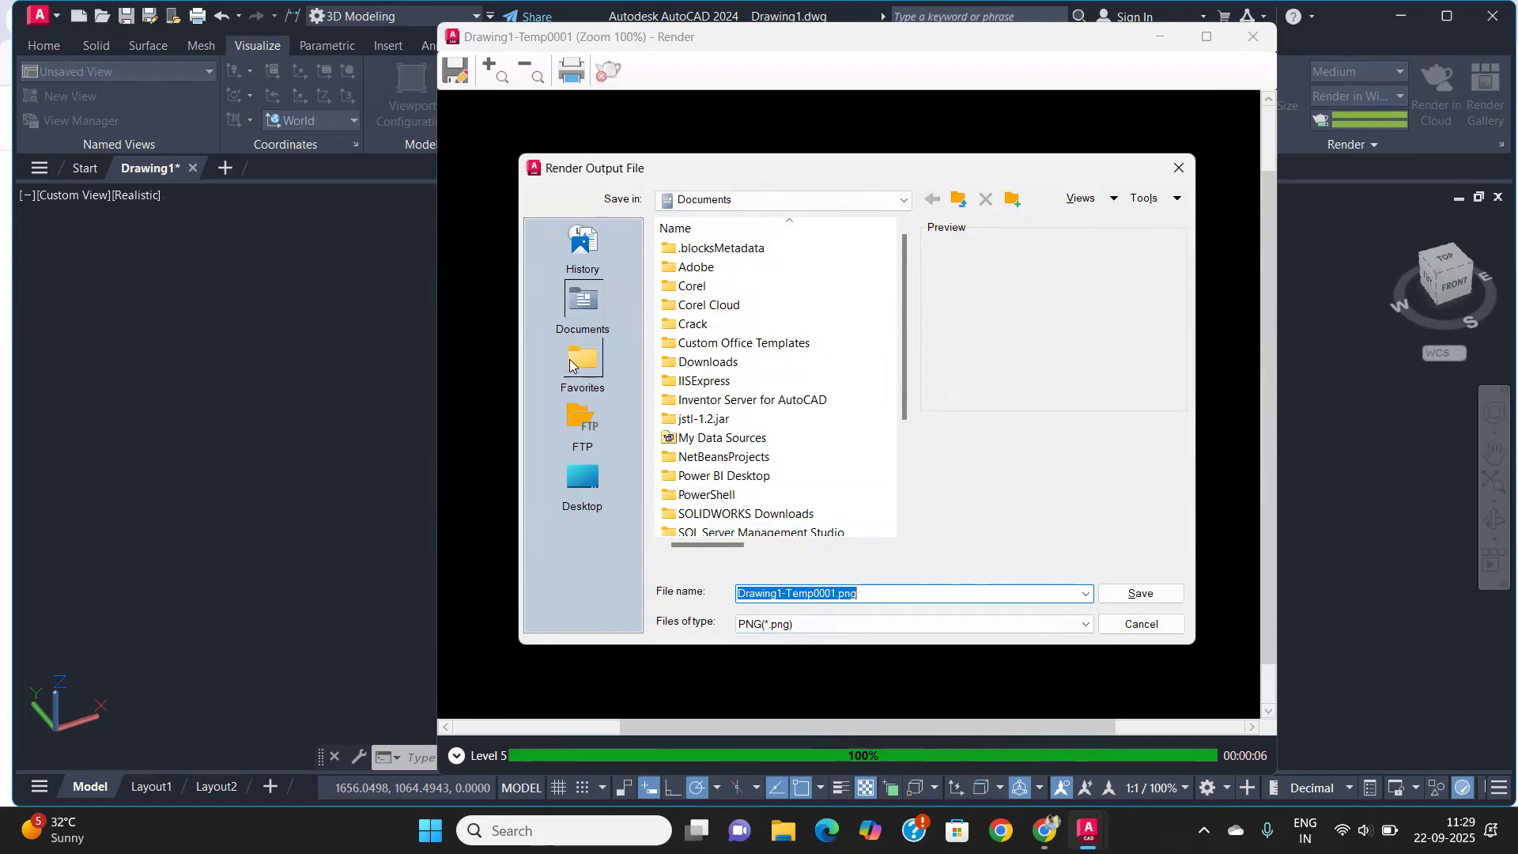
pyautogui.click(593, 510)
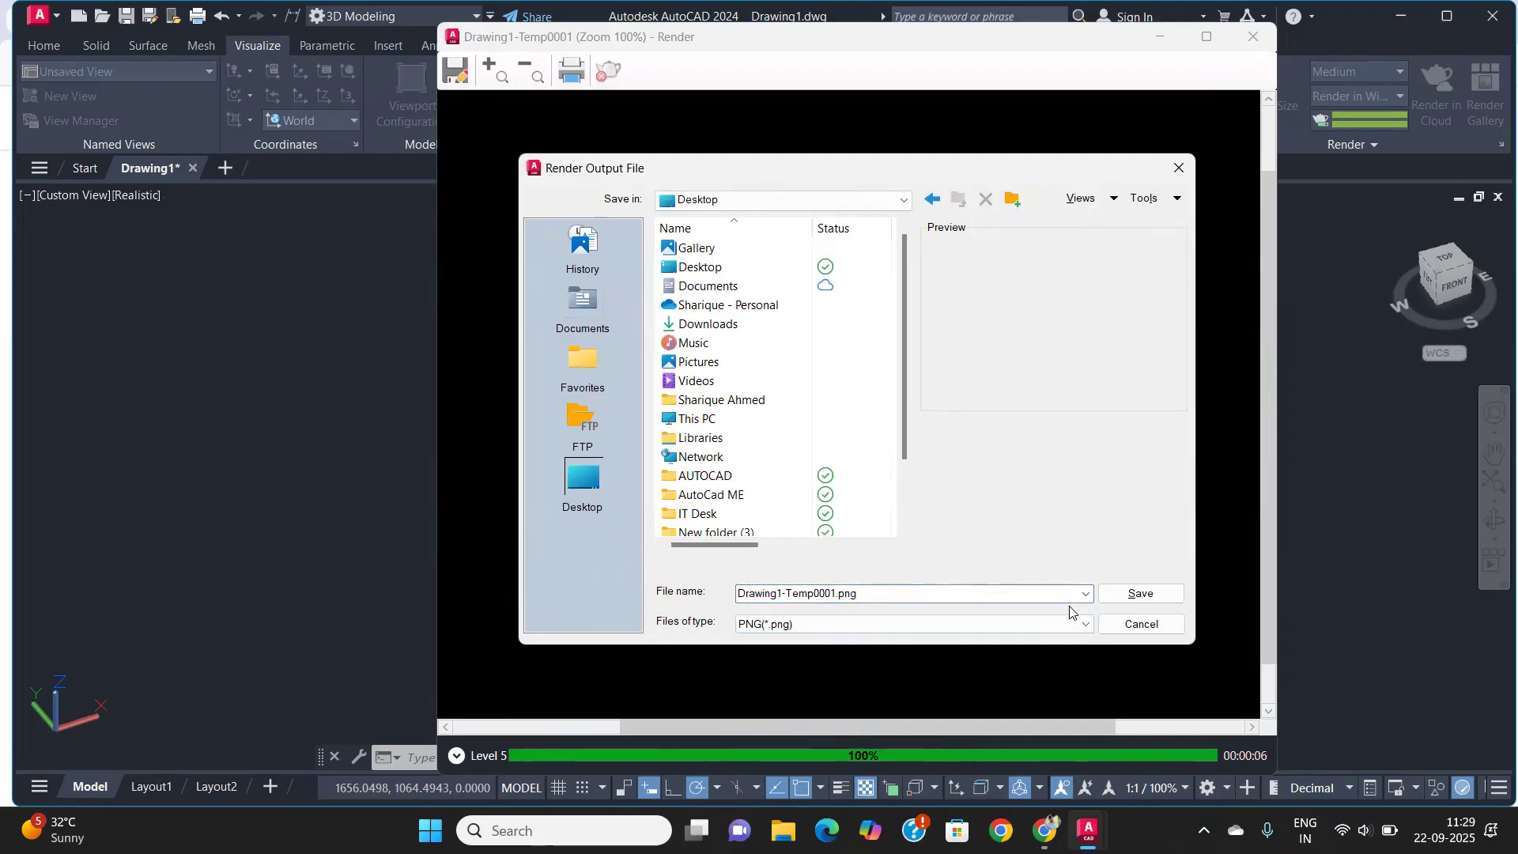
pyautogui.click(1139, 597)
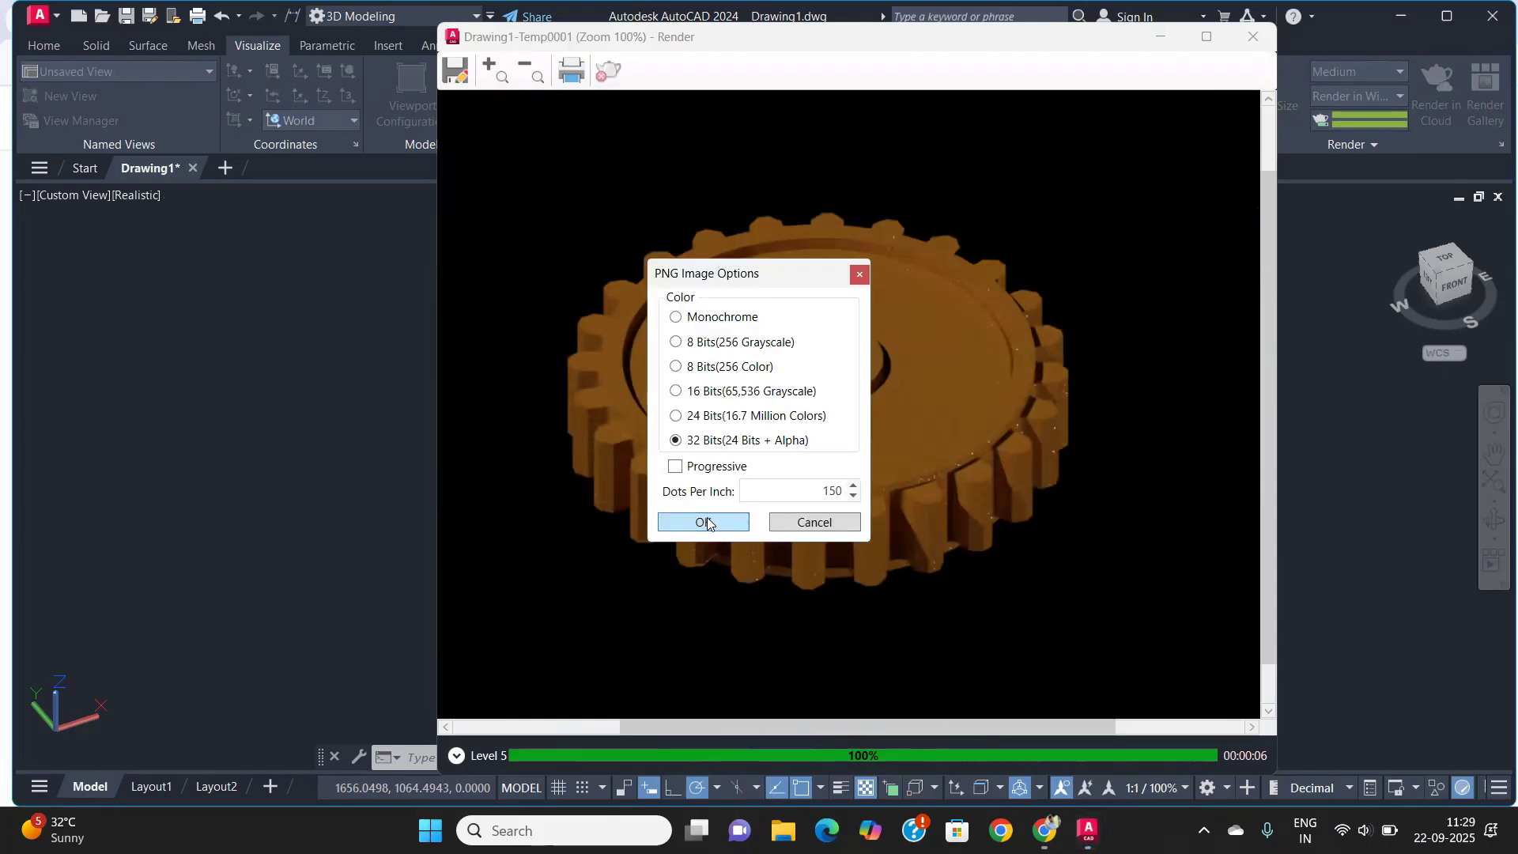
pyautogui.click(703, 522)
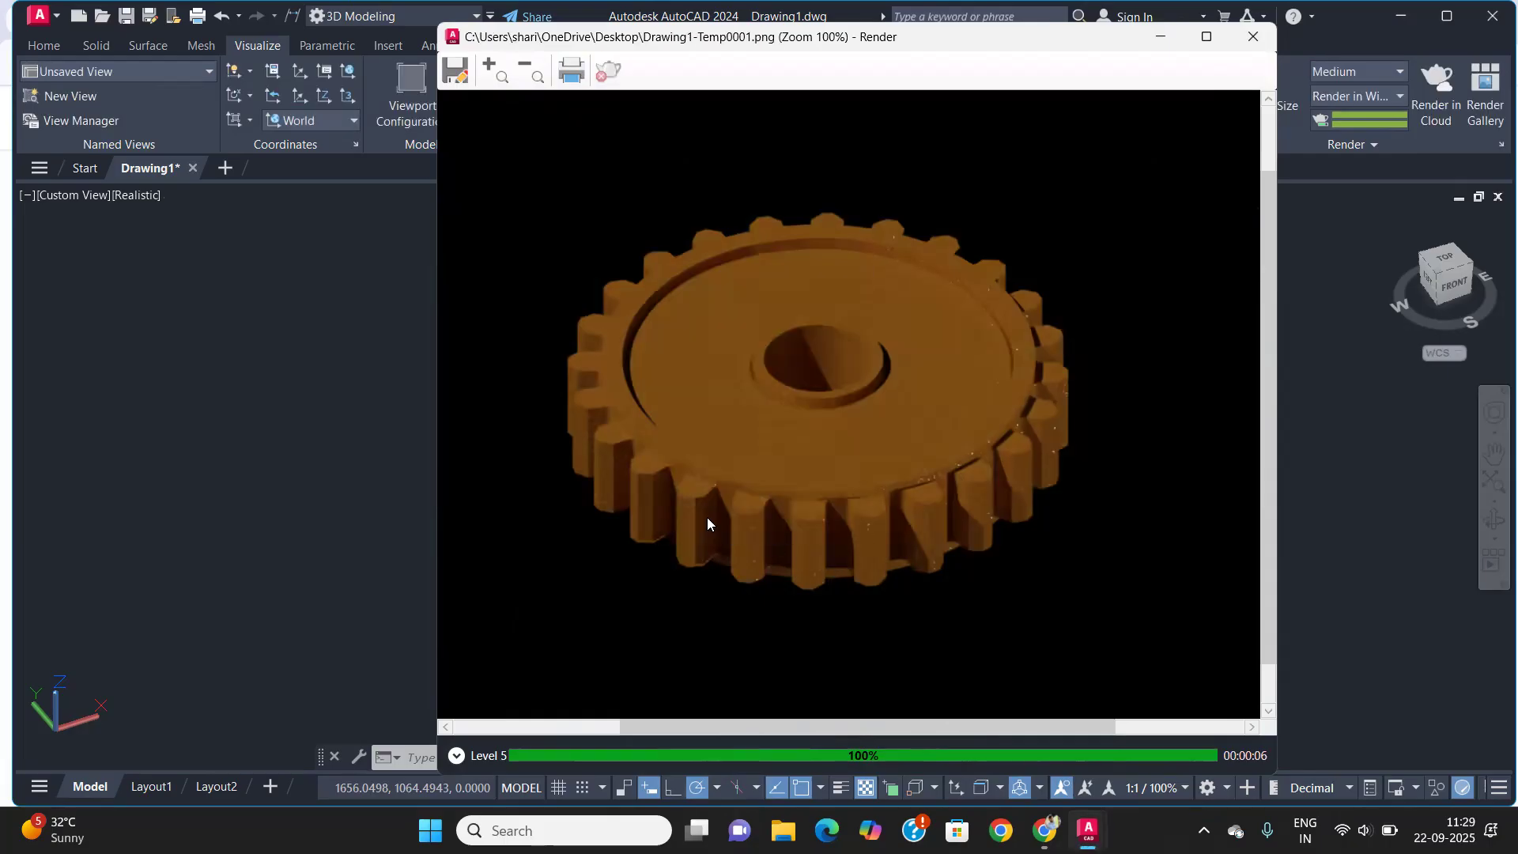
pyautogui.click(1253, 37)
# Open the saved Drawing1-Temp0001.png from the desktop and examine the gear's teeth, rim and bore in the enlarged image
pyautogui.click(1403, 18)
pyautogui.click(1406, 23)
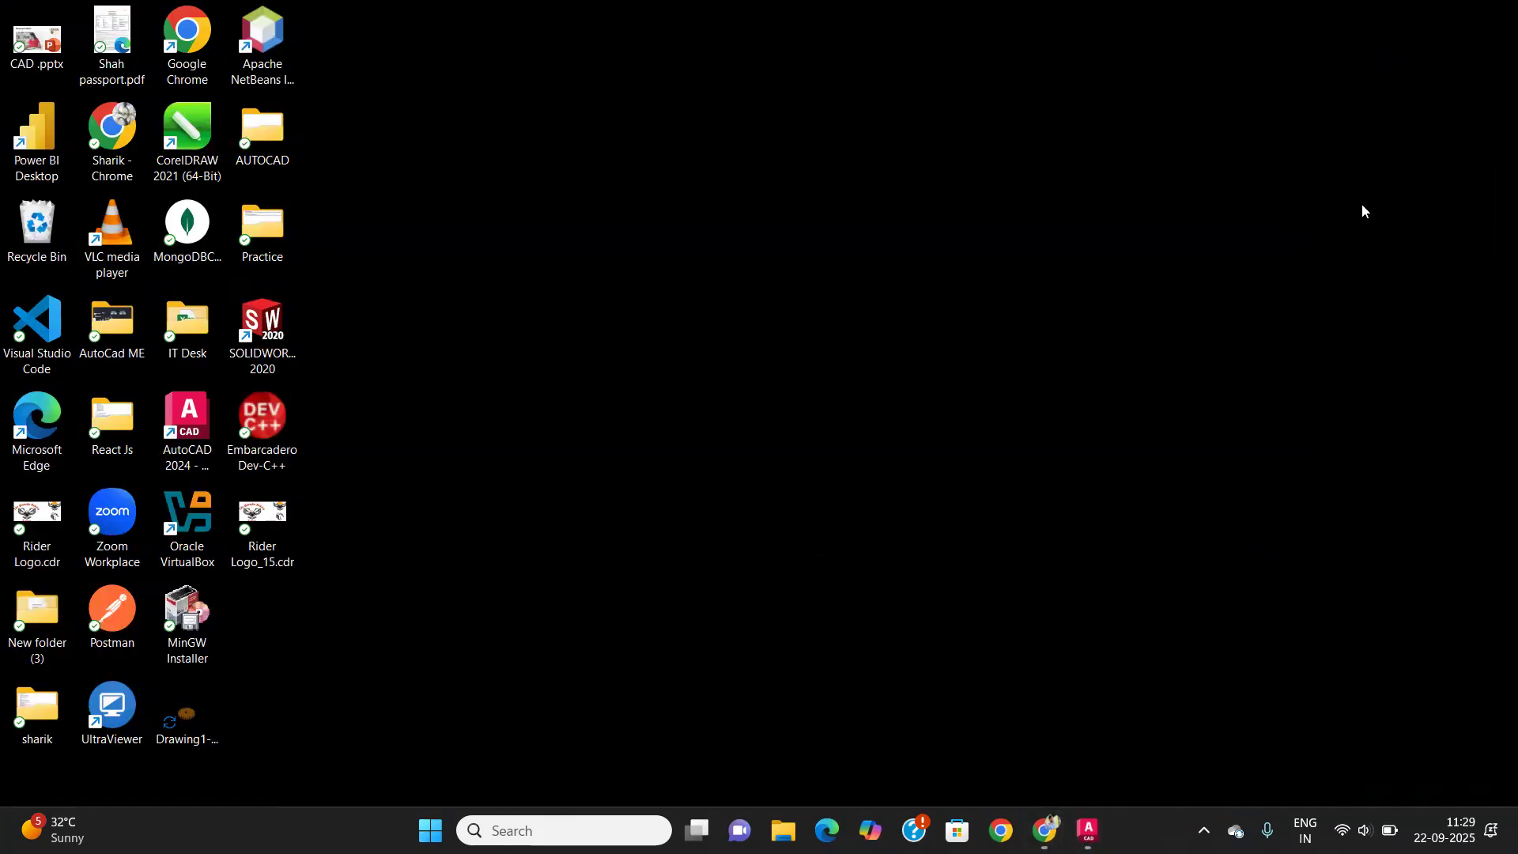
pyautogui.doubleClick(201, 723)
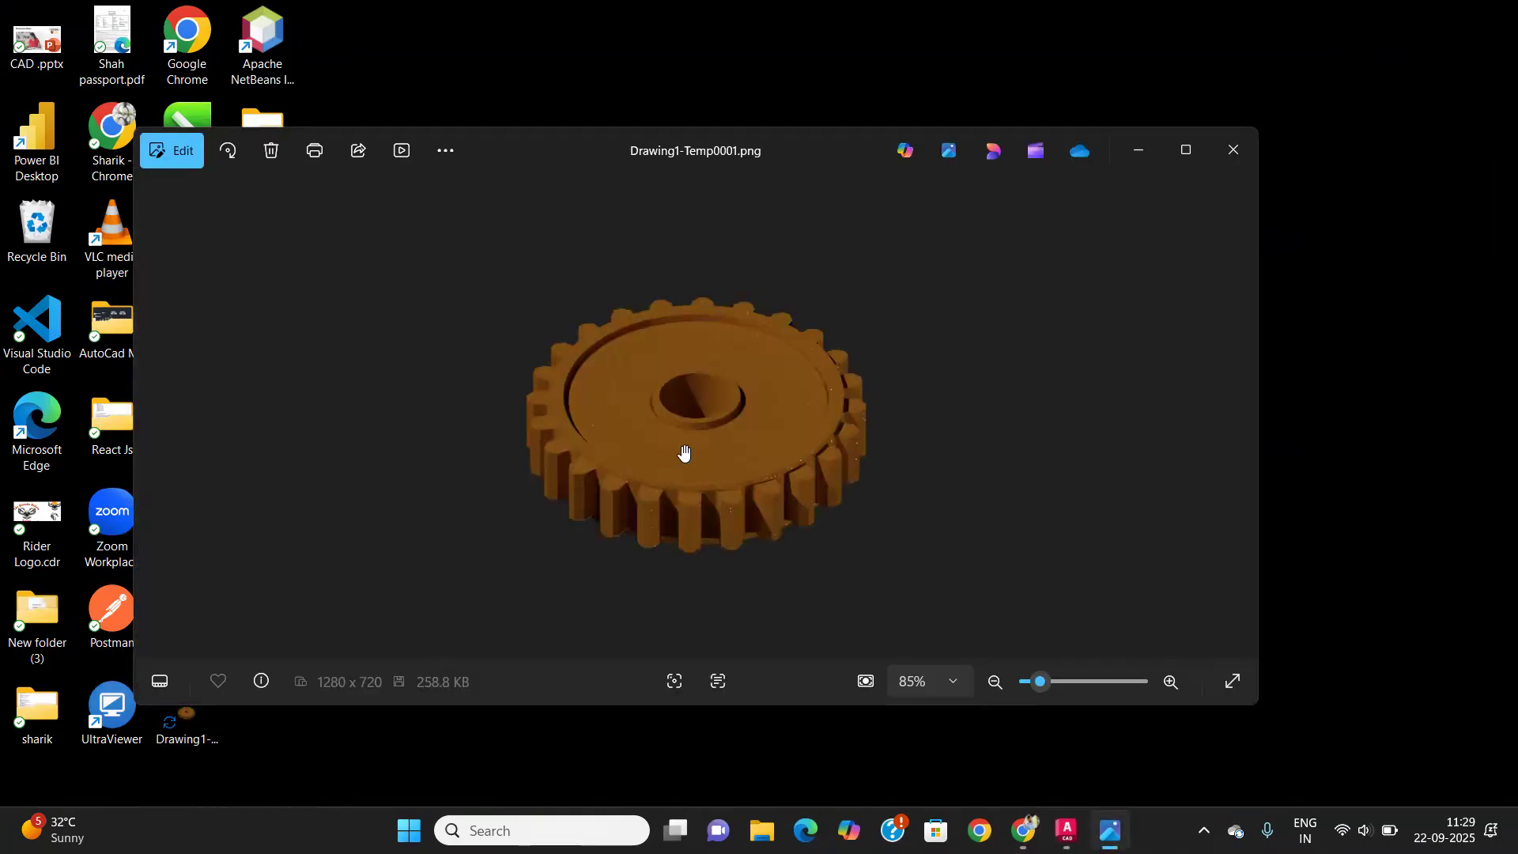
pyautogui.scroll(10, 684, 453)
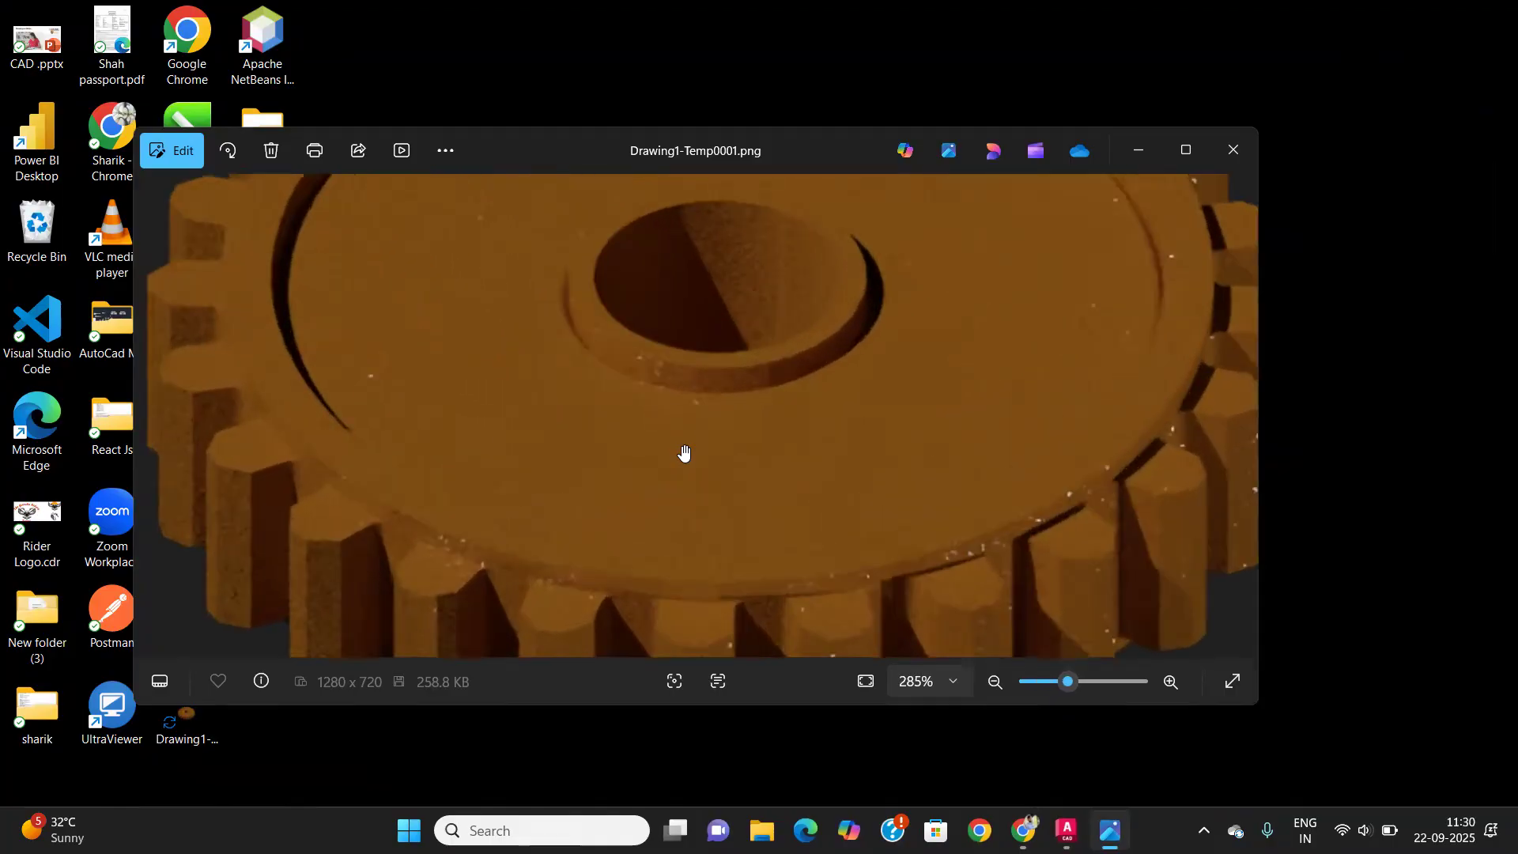
pyautogui.scroll(-8, 853, 637)
pyautogui.scroll(14, 855, 635)
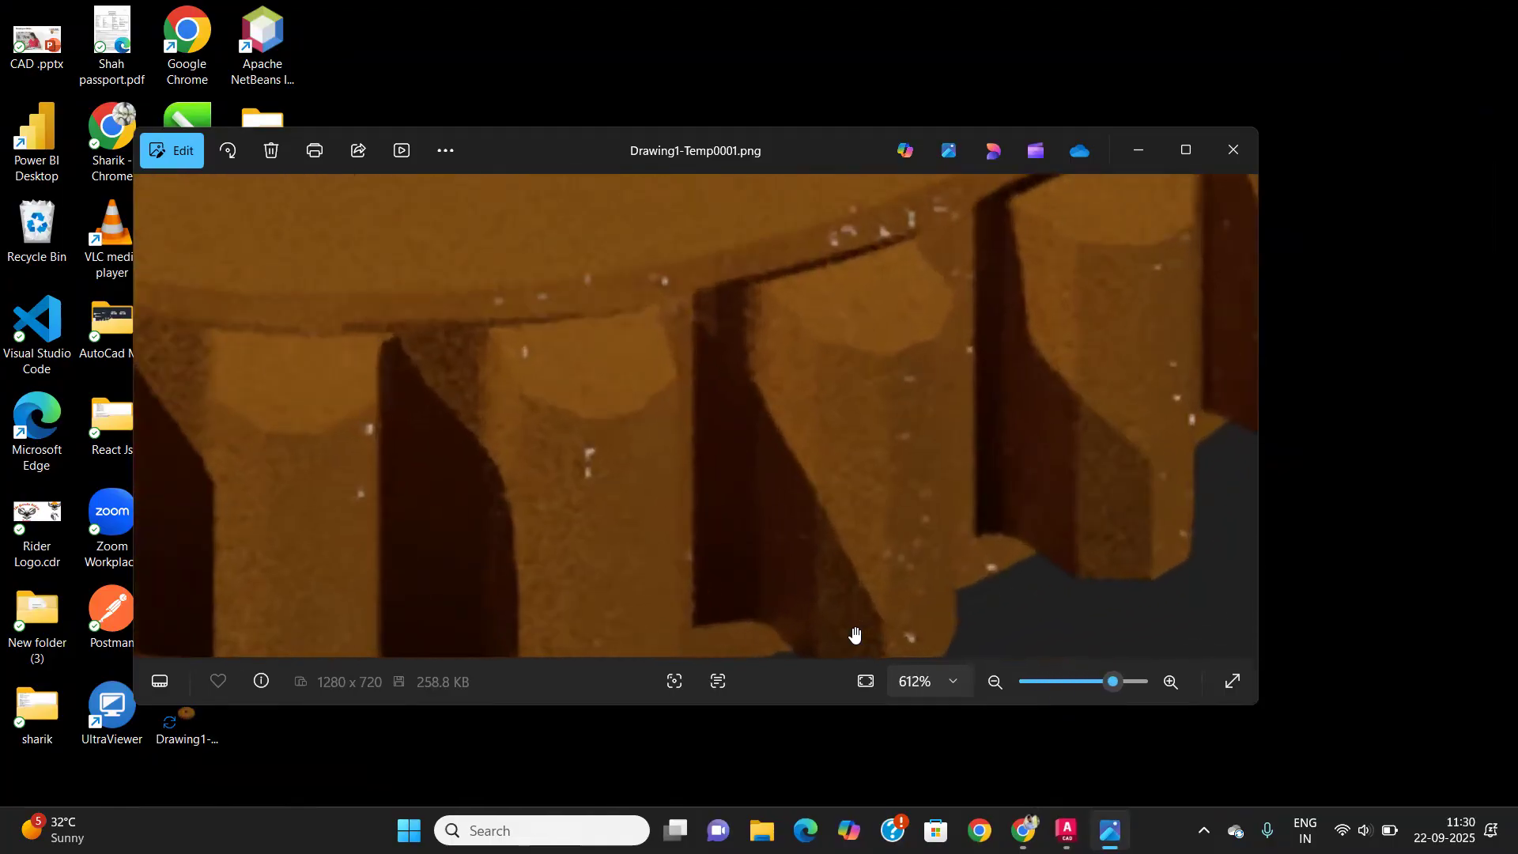
pyautogui.scroll(-12, 854, 635)
pyautogui.scroll(5, 721, 430)
pyautogui.scroll(-8, 723, 431)
pyautogui.scroll(5, 670, 486)
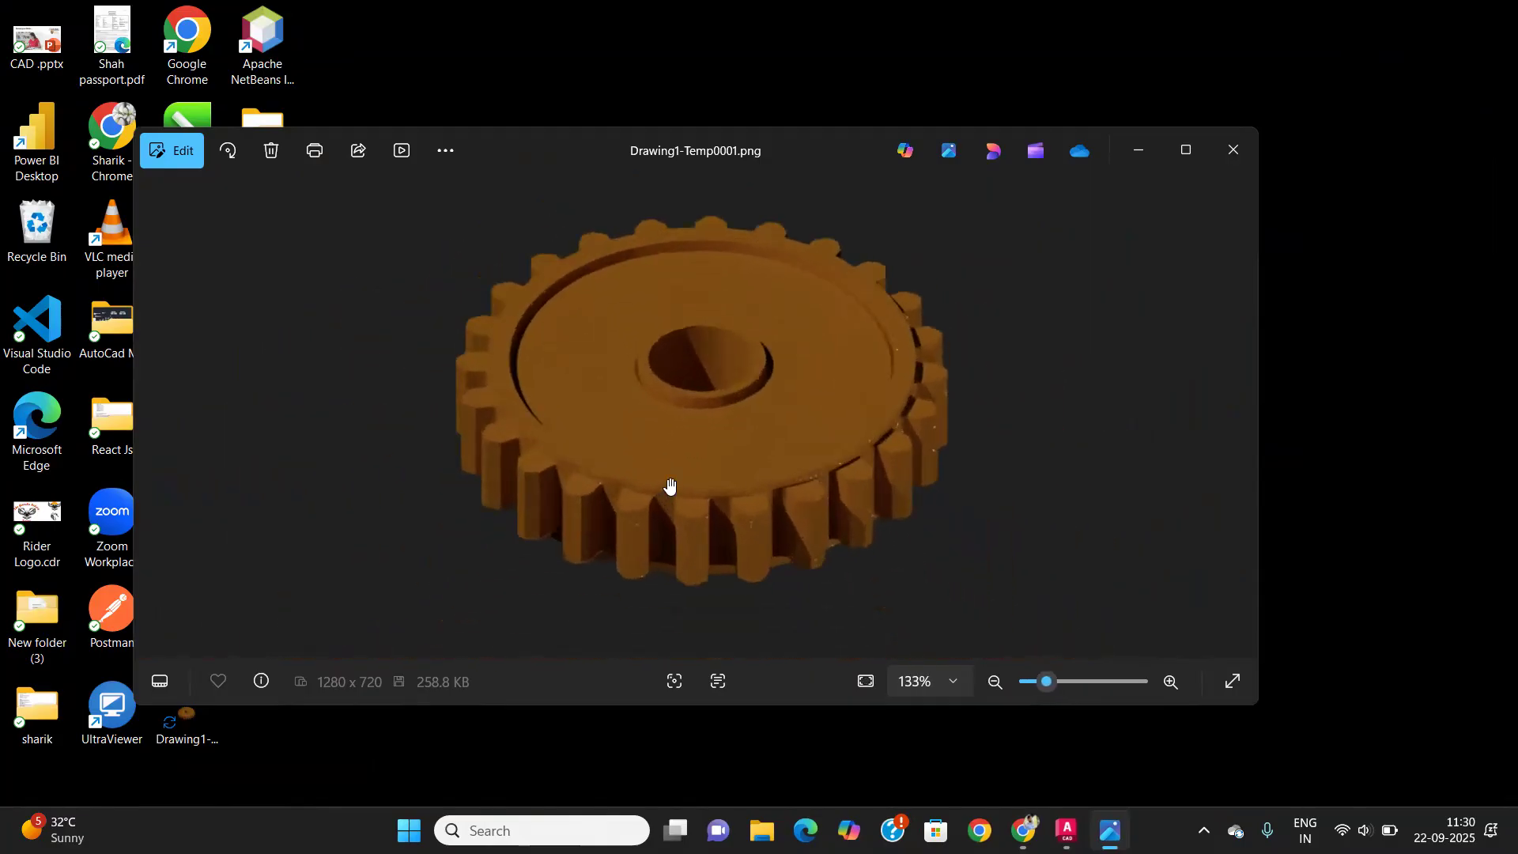
pyautogui.scroll(2, 670, 486)
pyautogui.scroll(-4, 670, 486)
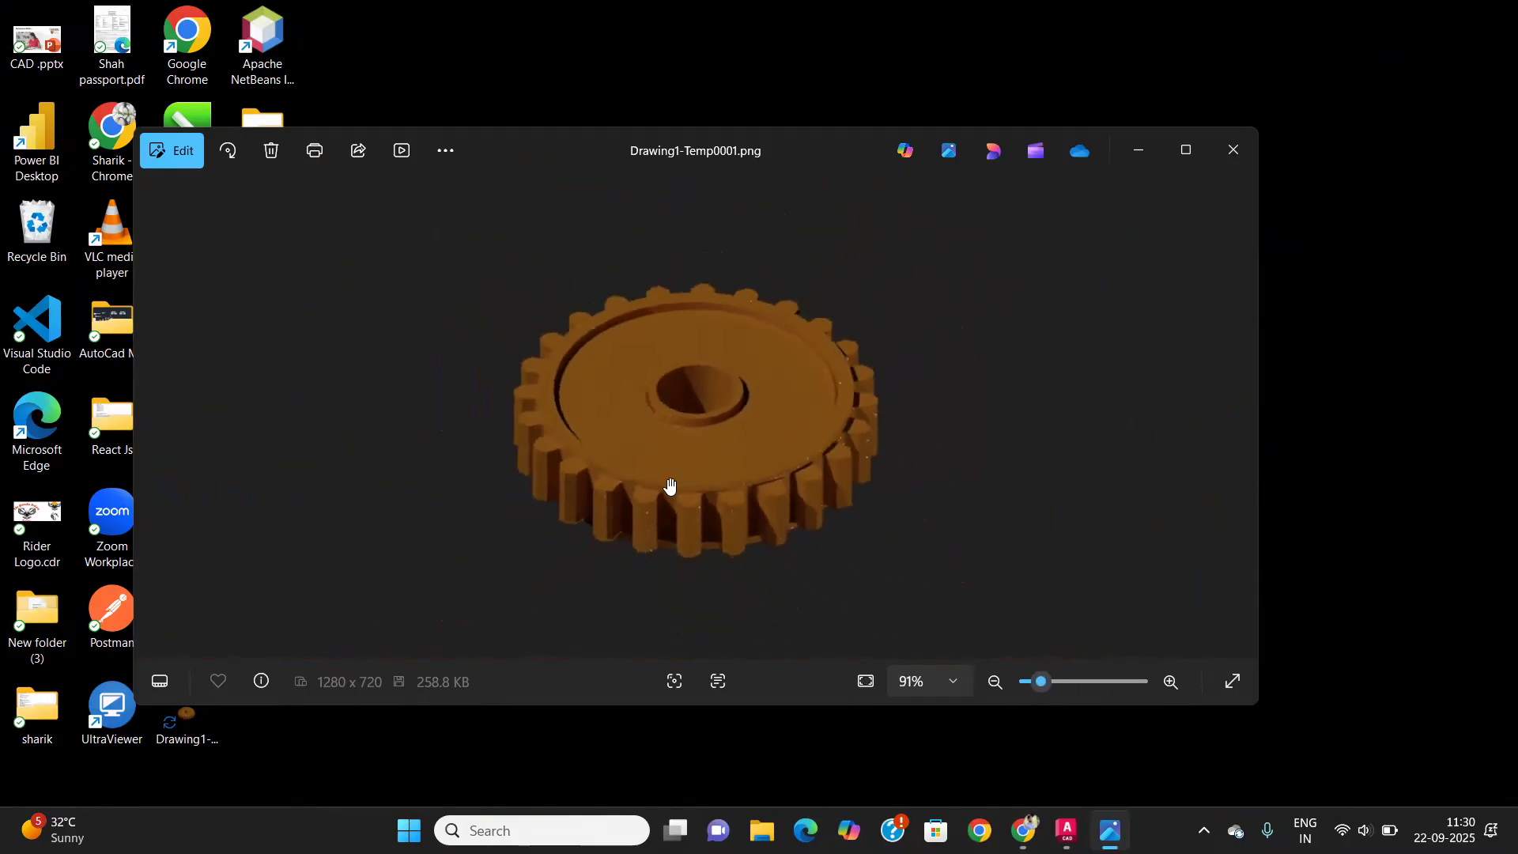
pyautogui.scroll(2, 677, 418)
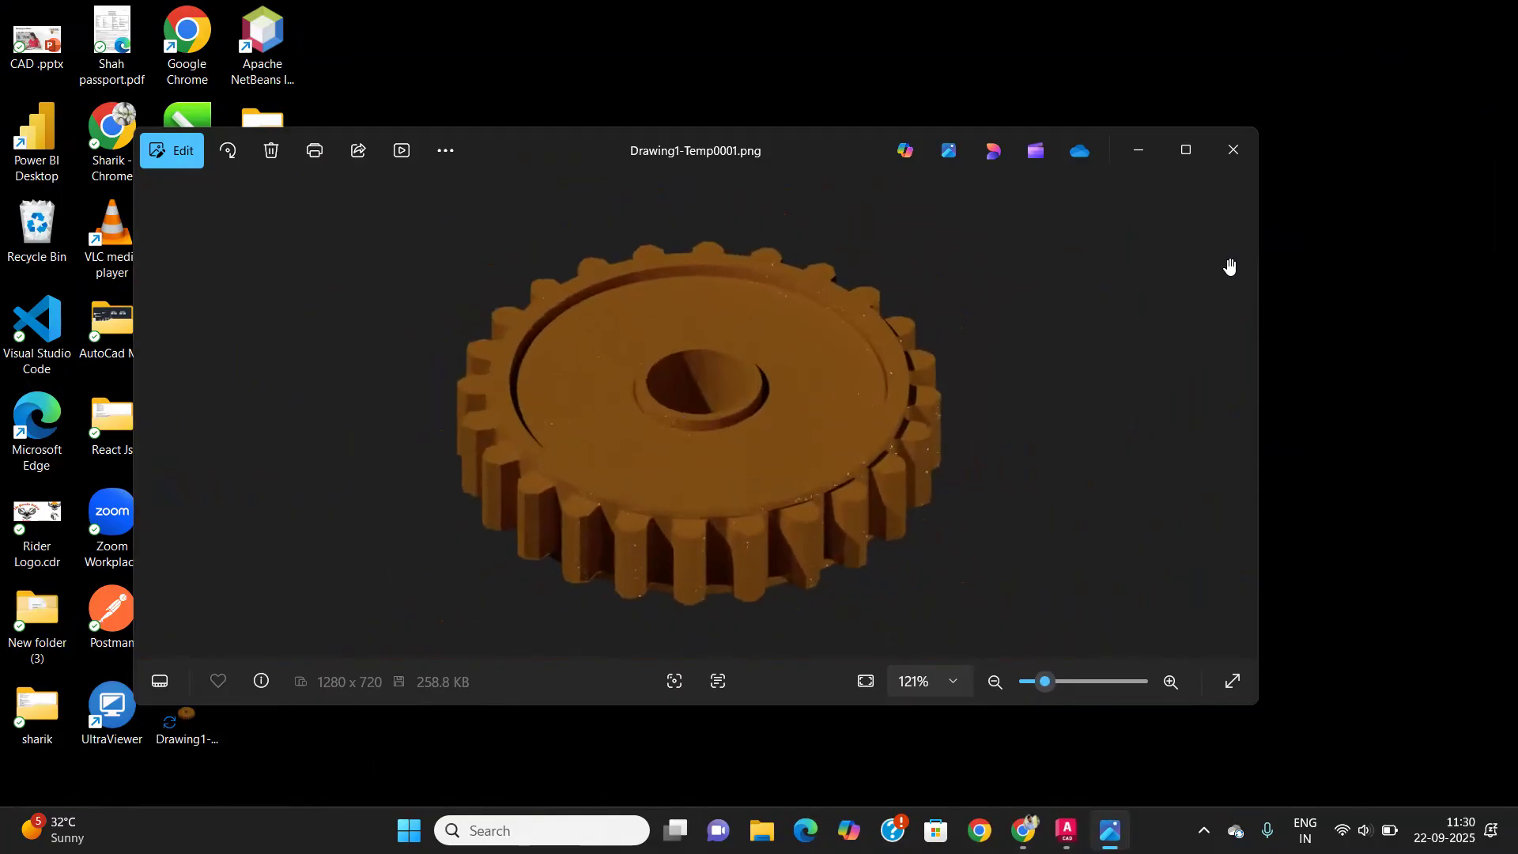
pyautogui.click(1231, 150)
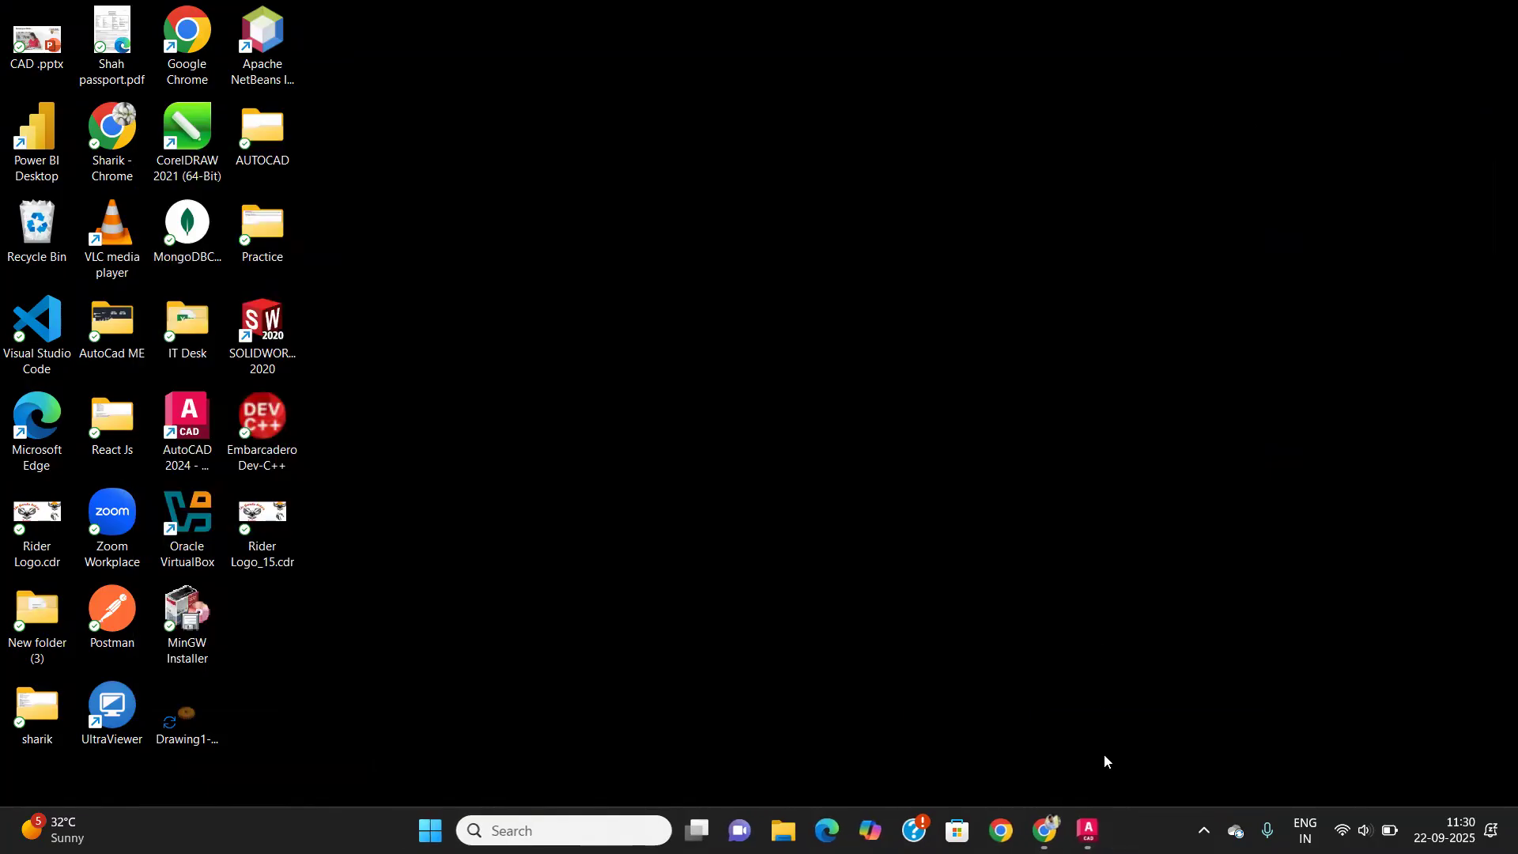
# Switch back to AutoCAD and turn on the sun status with the recommended exposure adjustment
pyautogui.click(1086, 828)
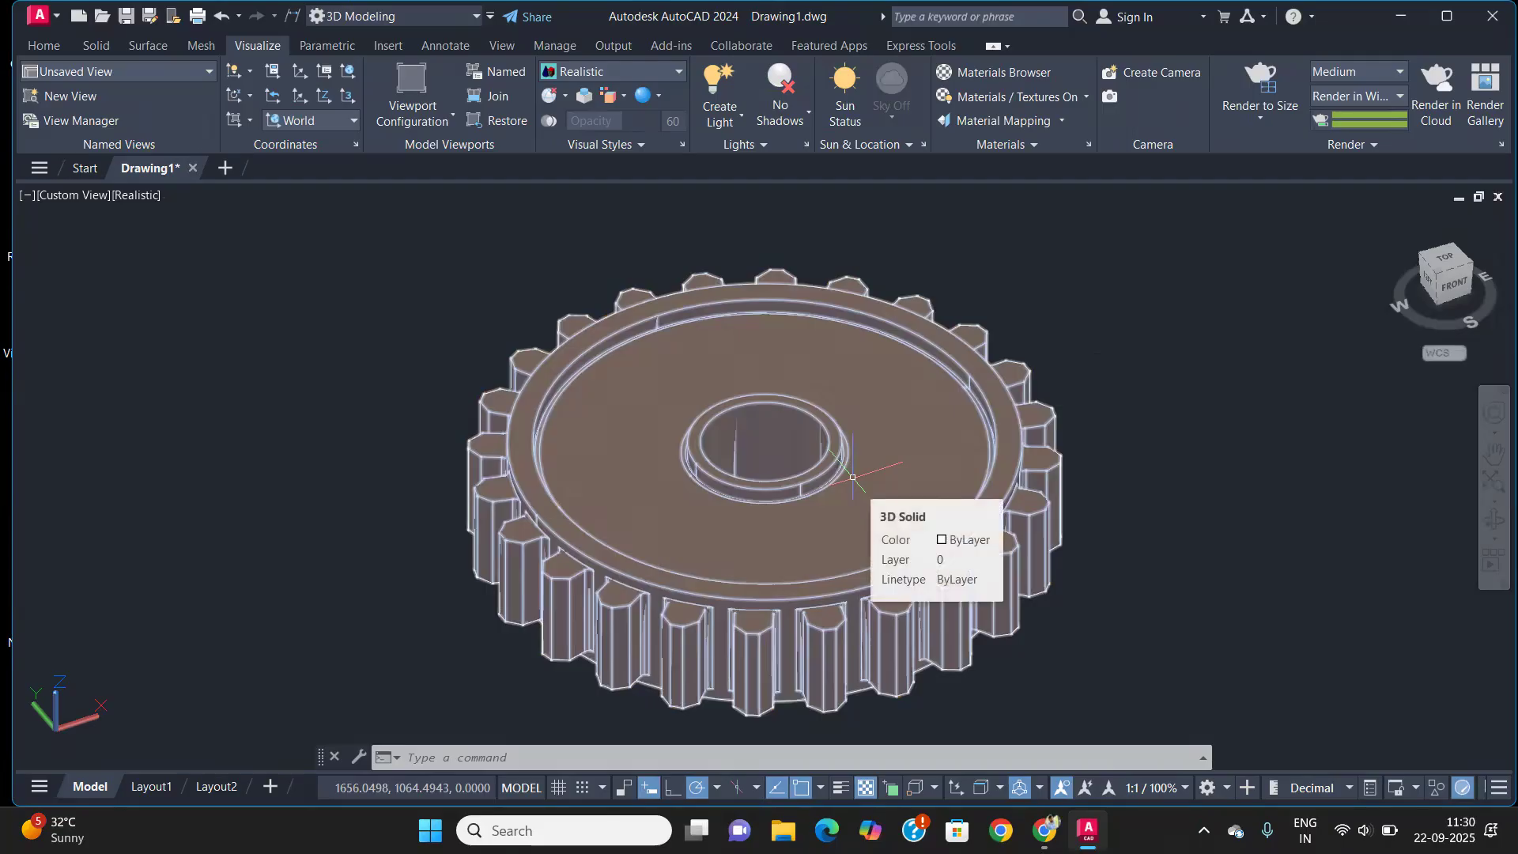
pyautogui.moveTo(856, 532); pyautogui.dragTo(842, 502, button='middle')
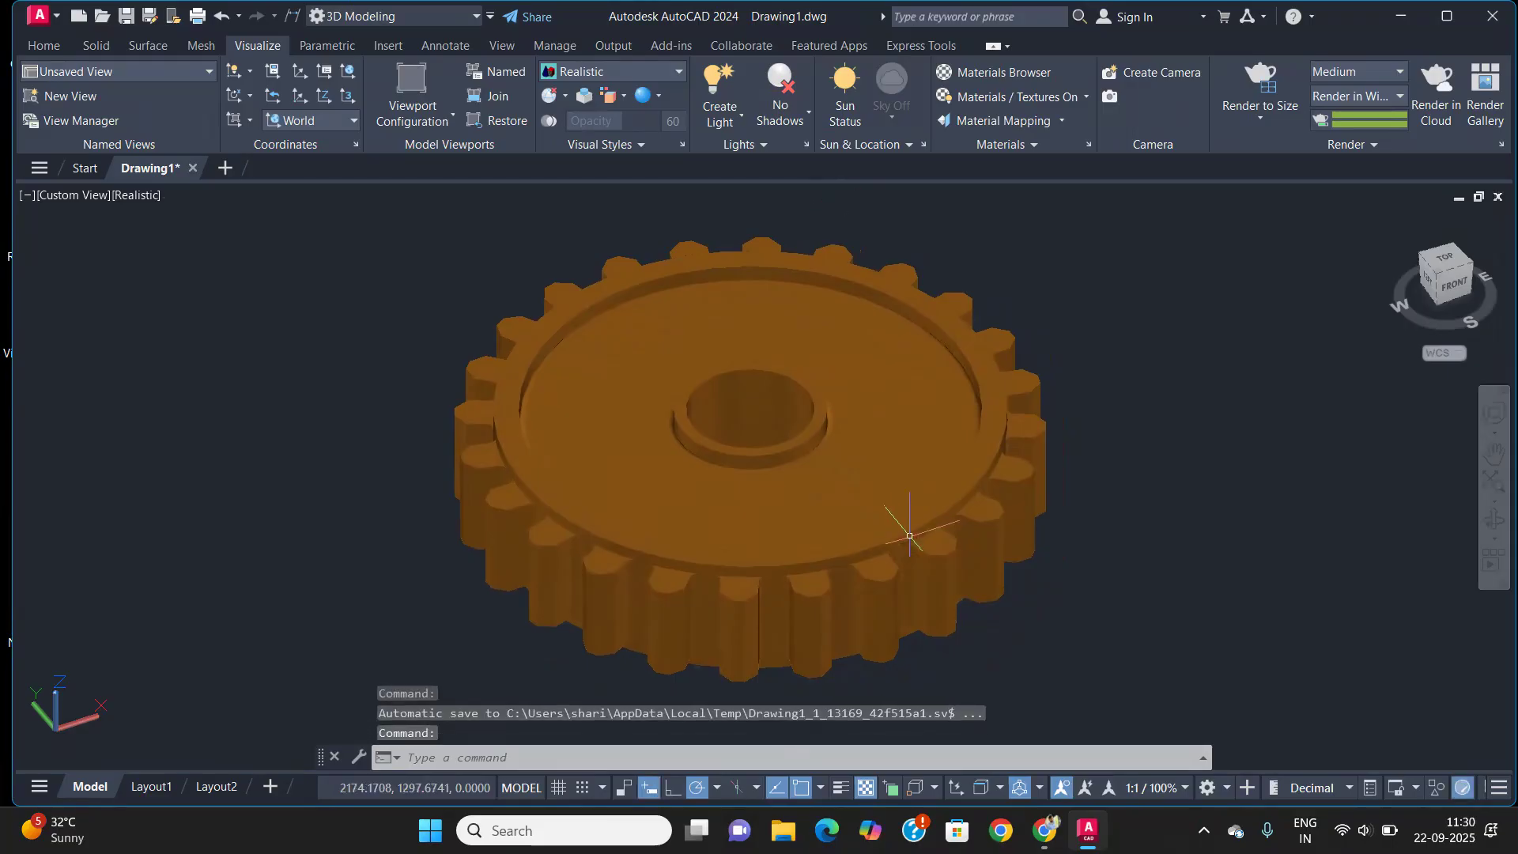
pyautogui.click(844, 102)
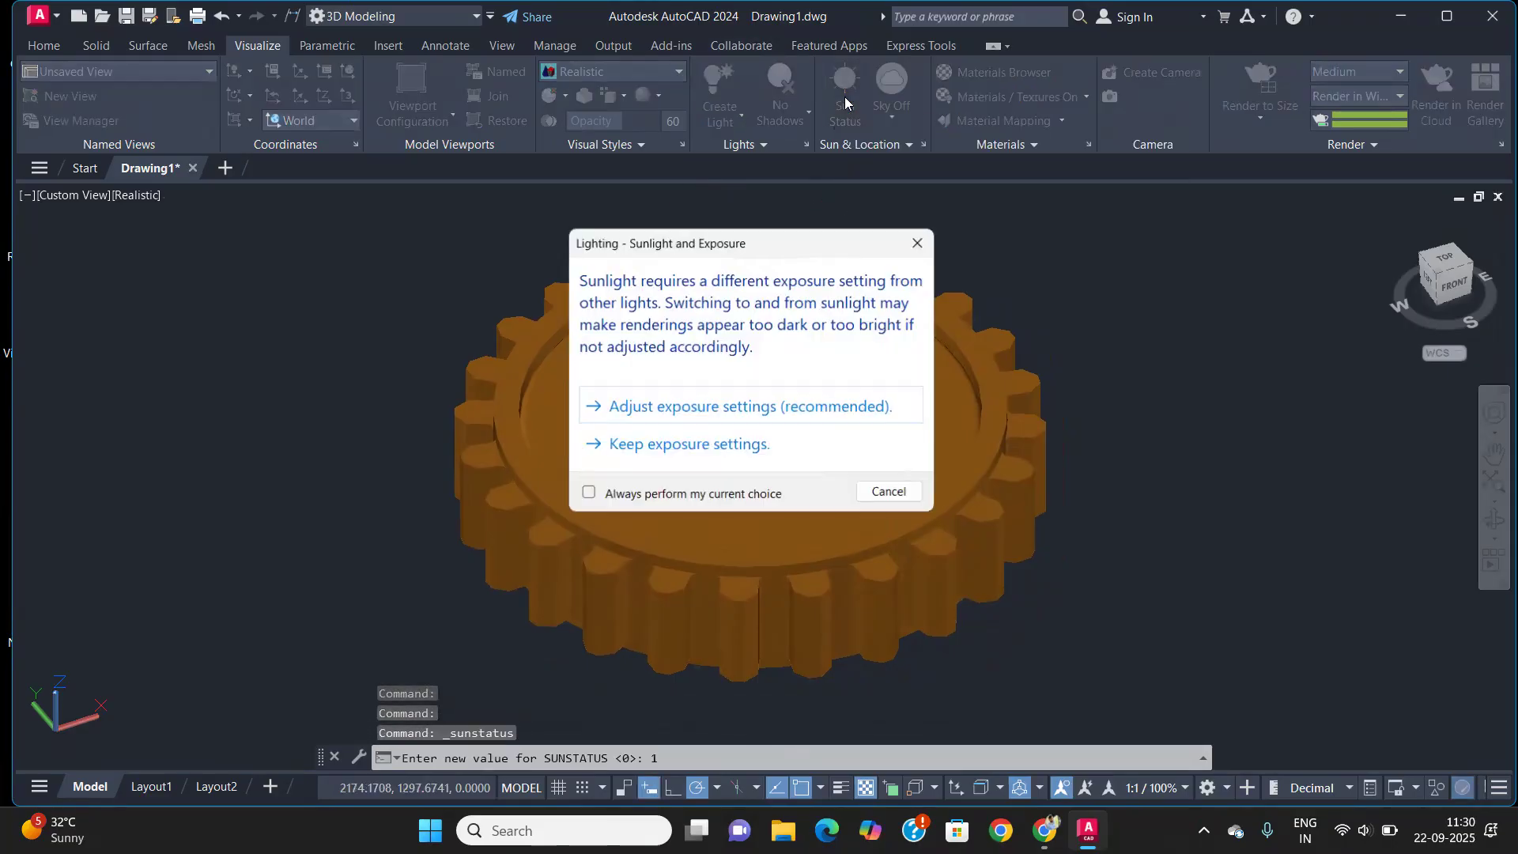
pyautogui.click(743, 420)
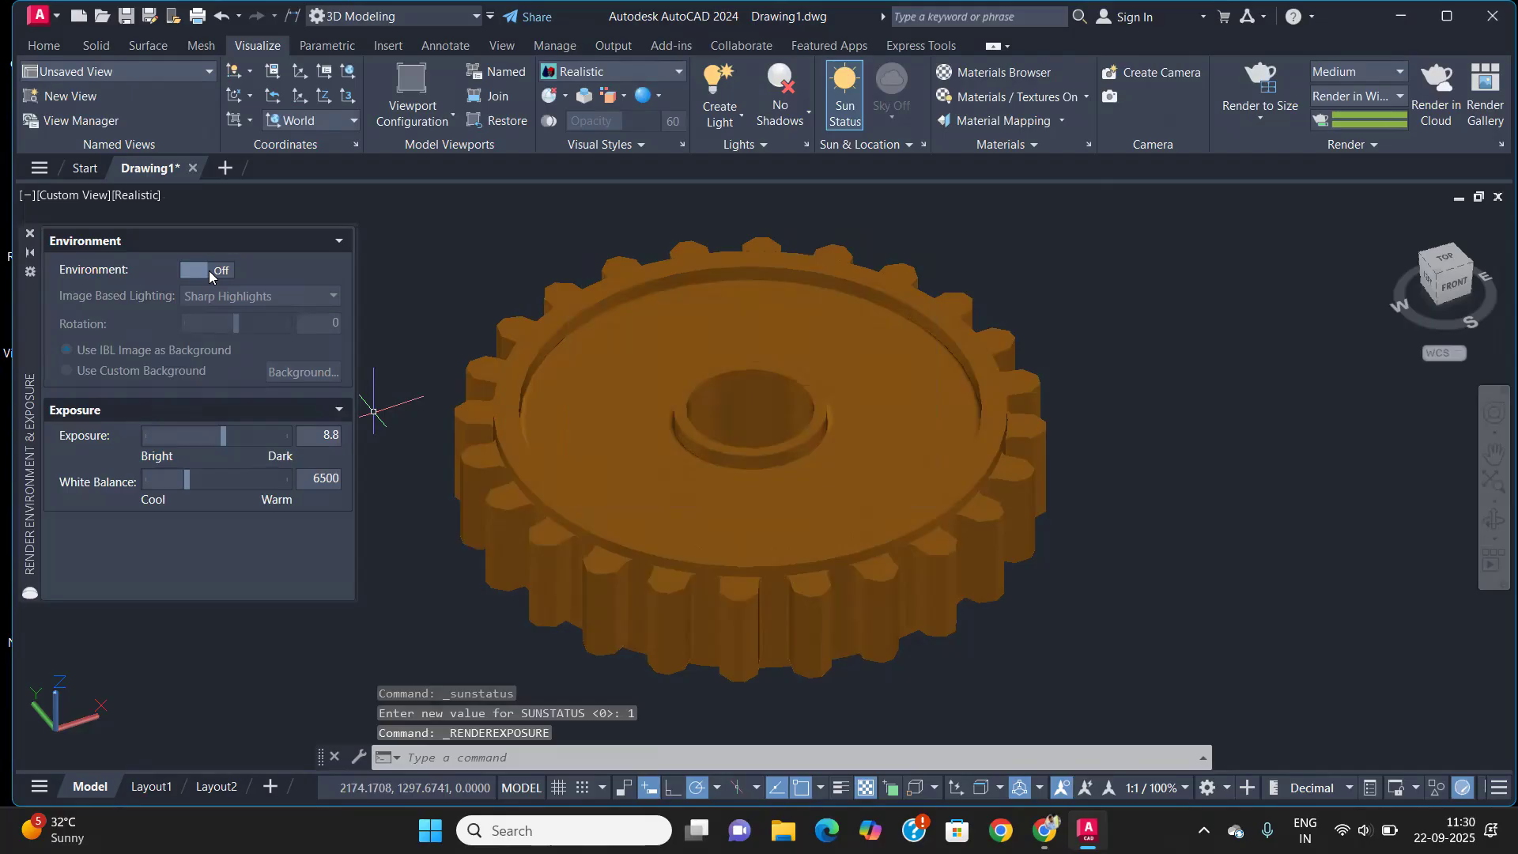
# Try the render environment on and off, test a white balance of 8413, and review the image-based lighting choices
pyautogui.click(209, 271)
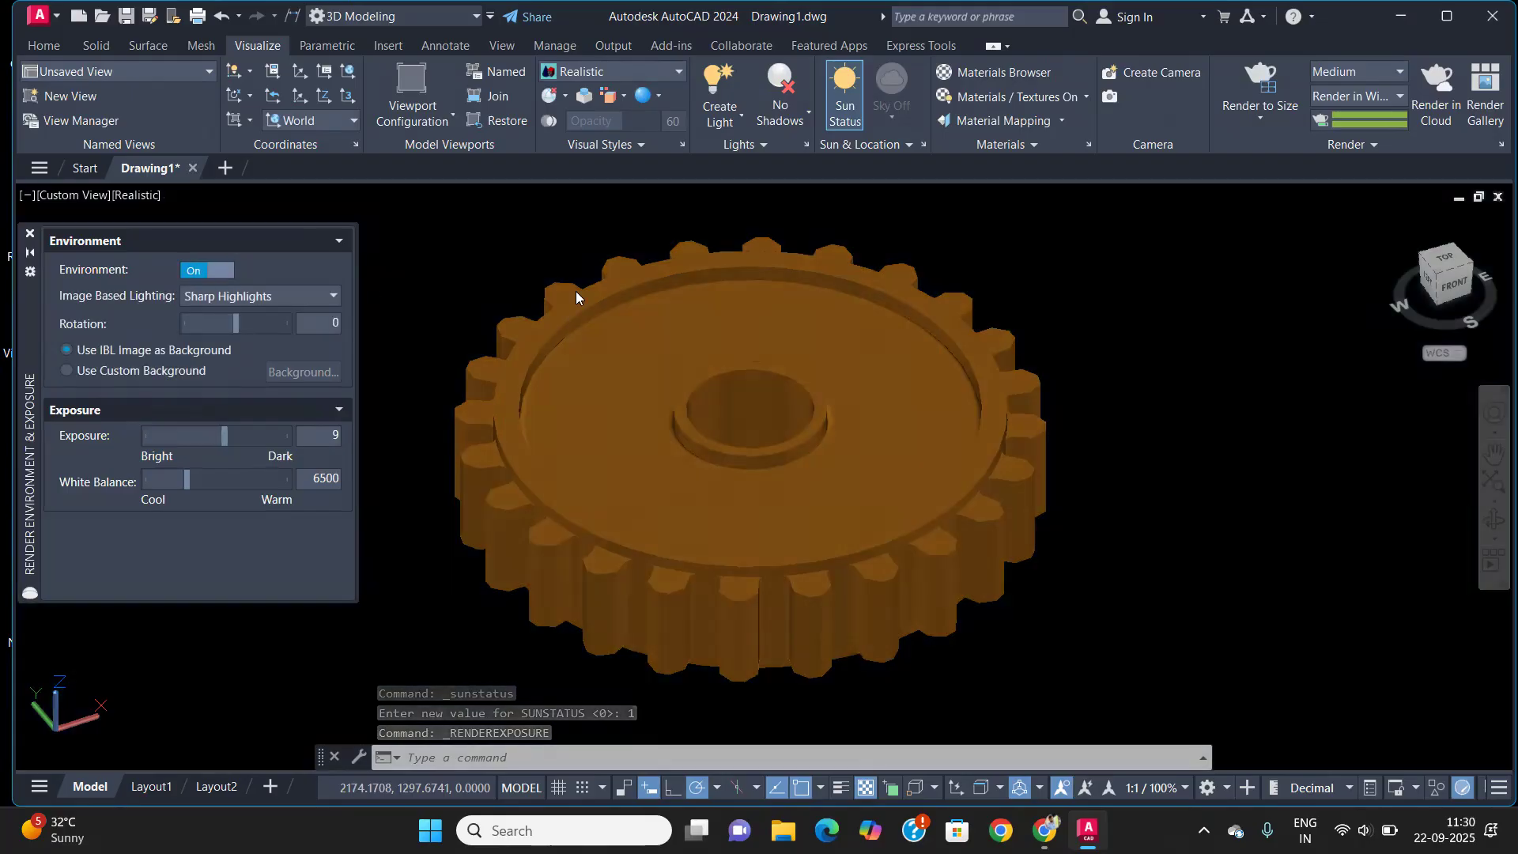
pyautogui.click(221, 271)
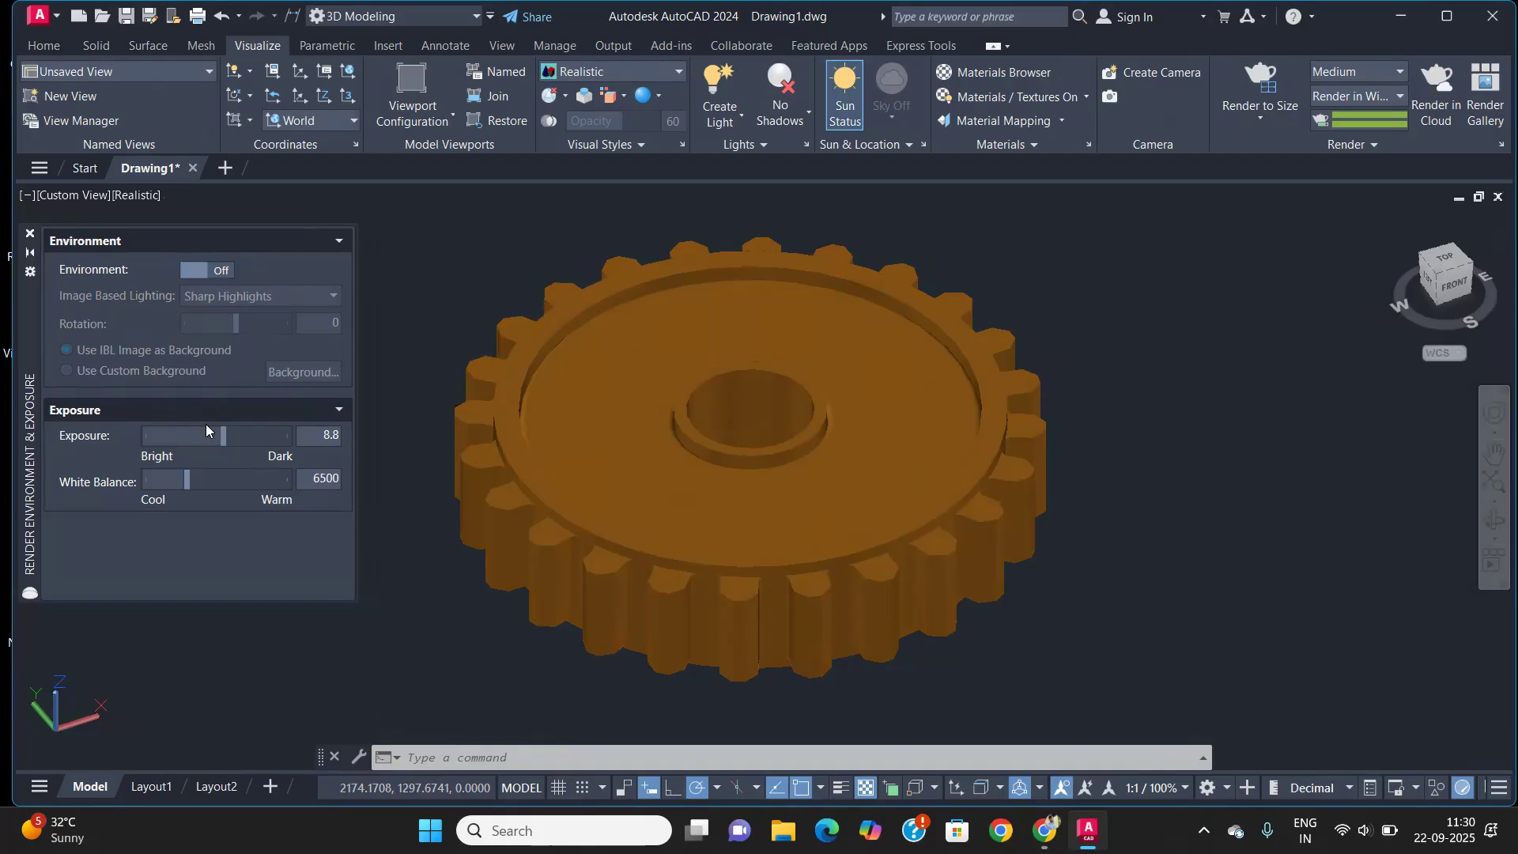
pyautogui.moveTo(225, 434); pyautogui.dragTo(198, 481)
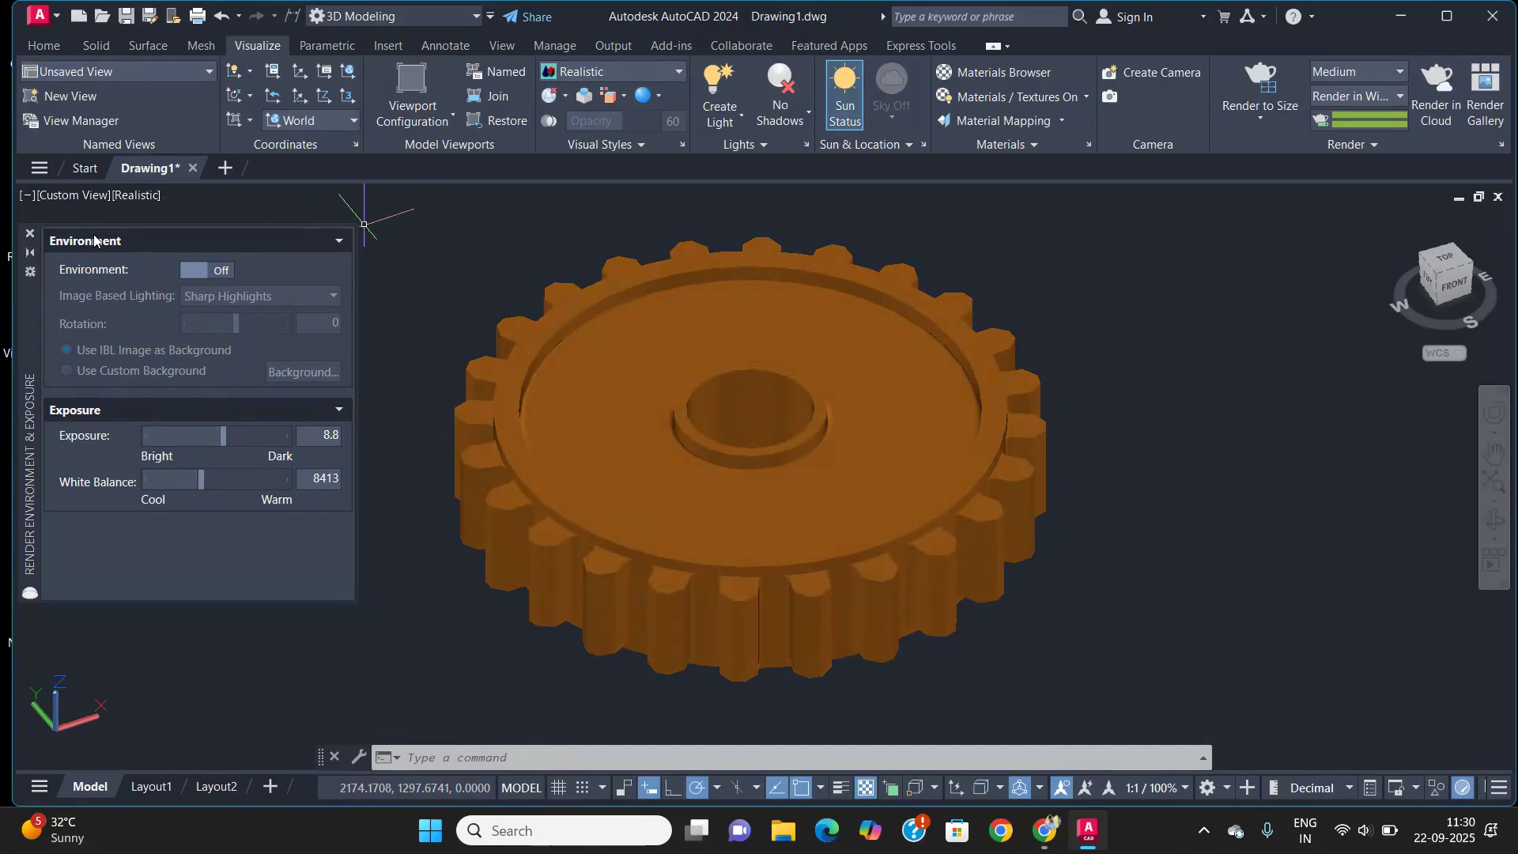
pyautogui.click(217, 272)
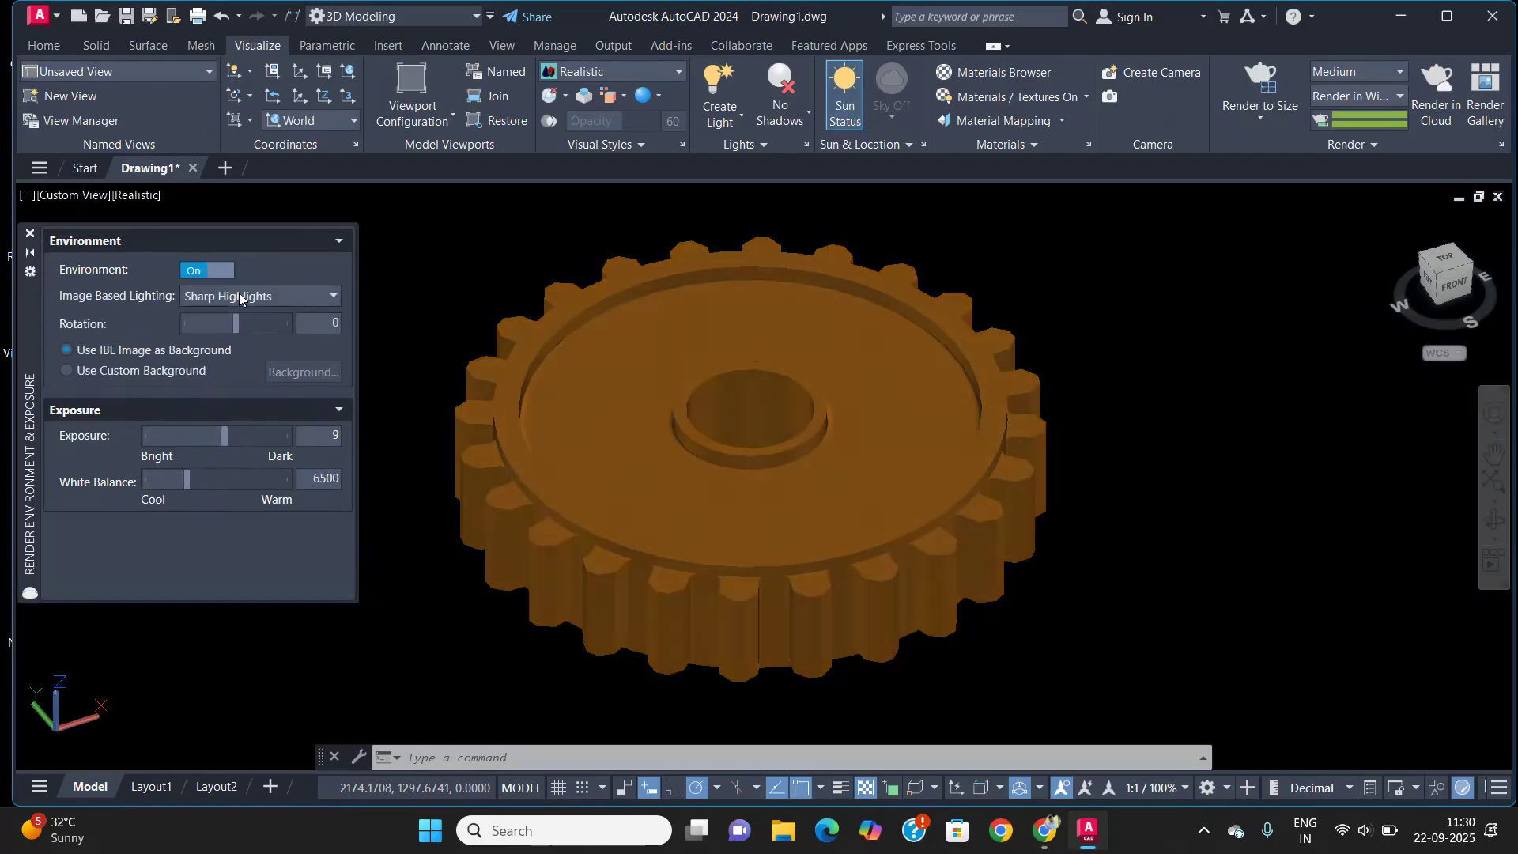
pyautogui.click(258, 296)
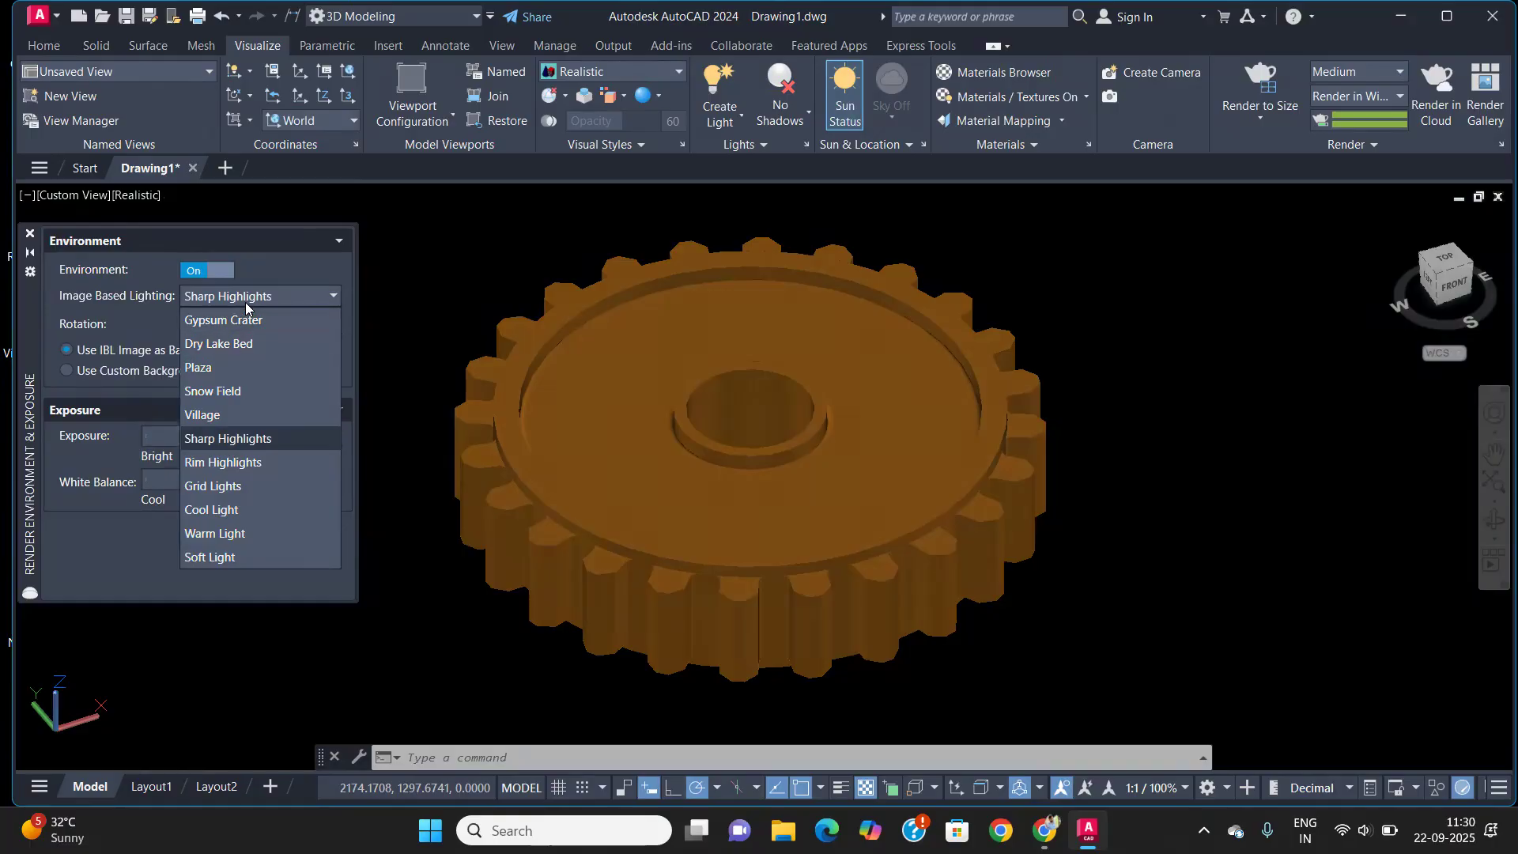
pyautogui.click(245, 302)
pyautogui.click(210, 272)
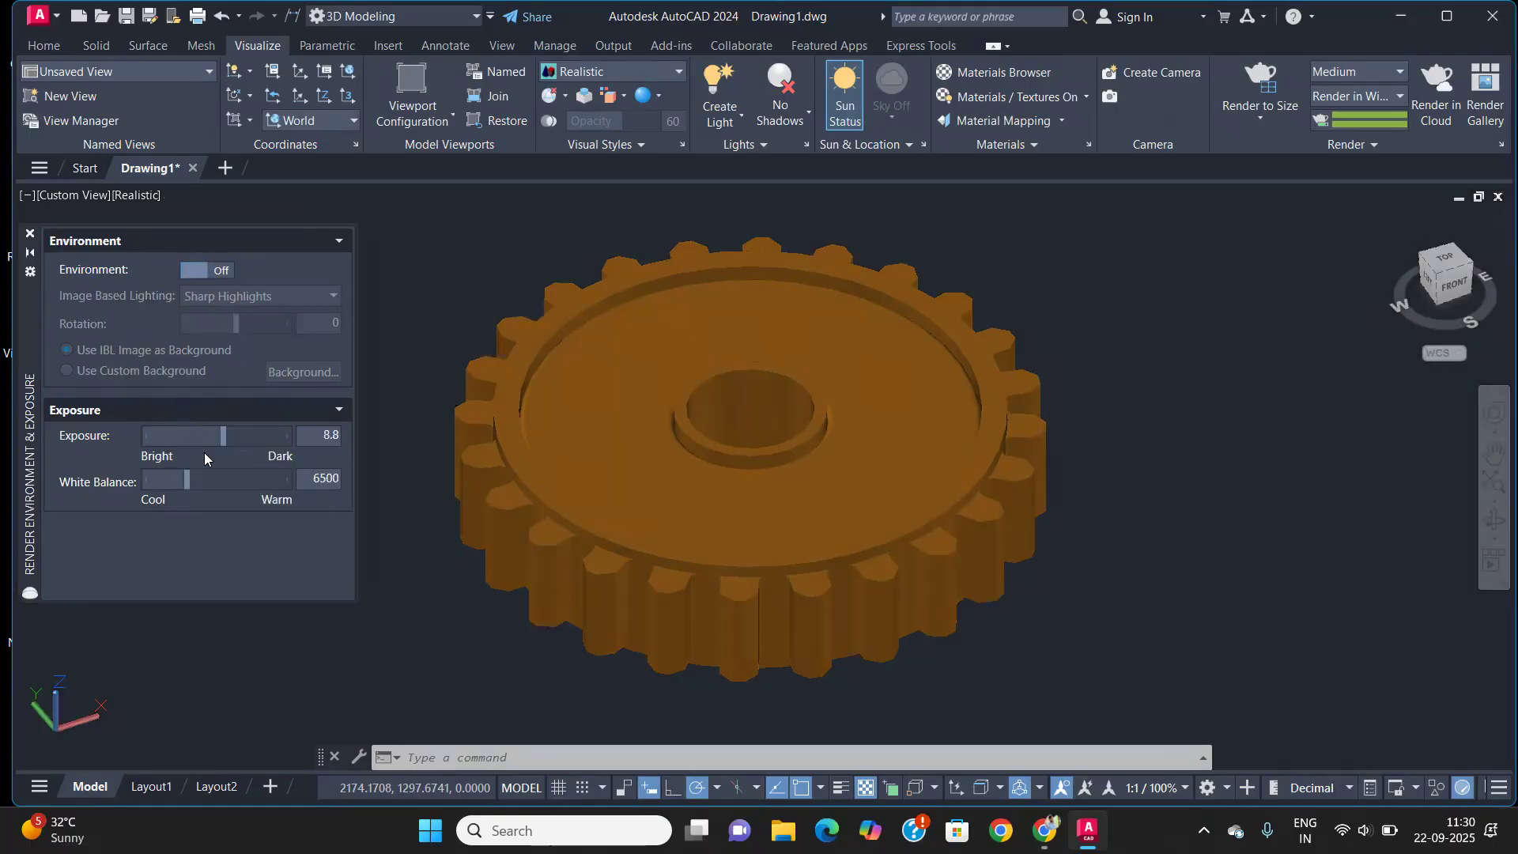
pyautogui.click(28, 236)
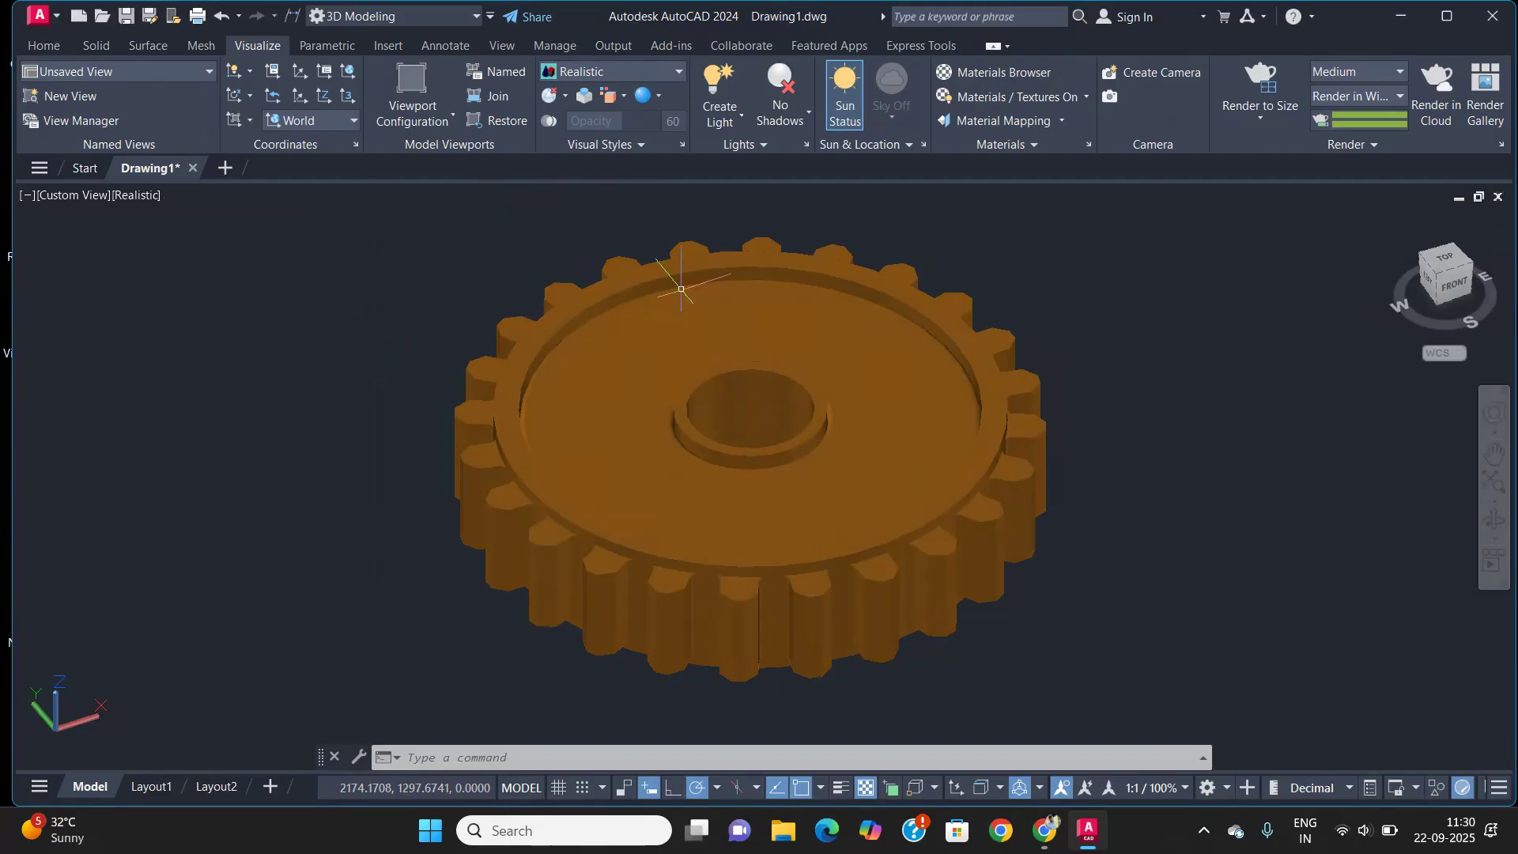
# Try ground shadows on the gear, view it from farther out, and return to no shadows
pyautogui.click(791, 120)
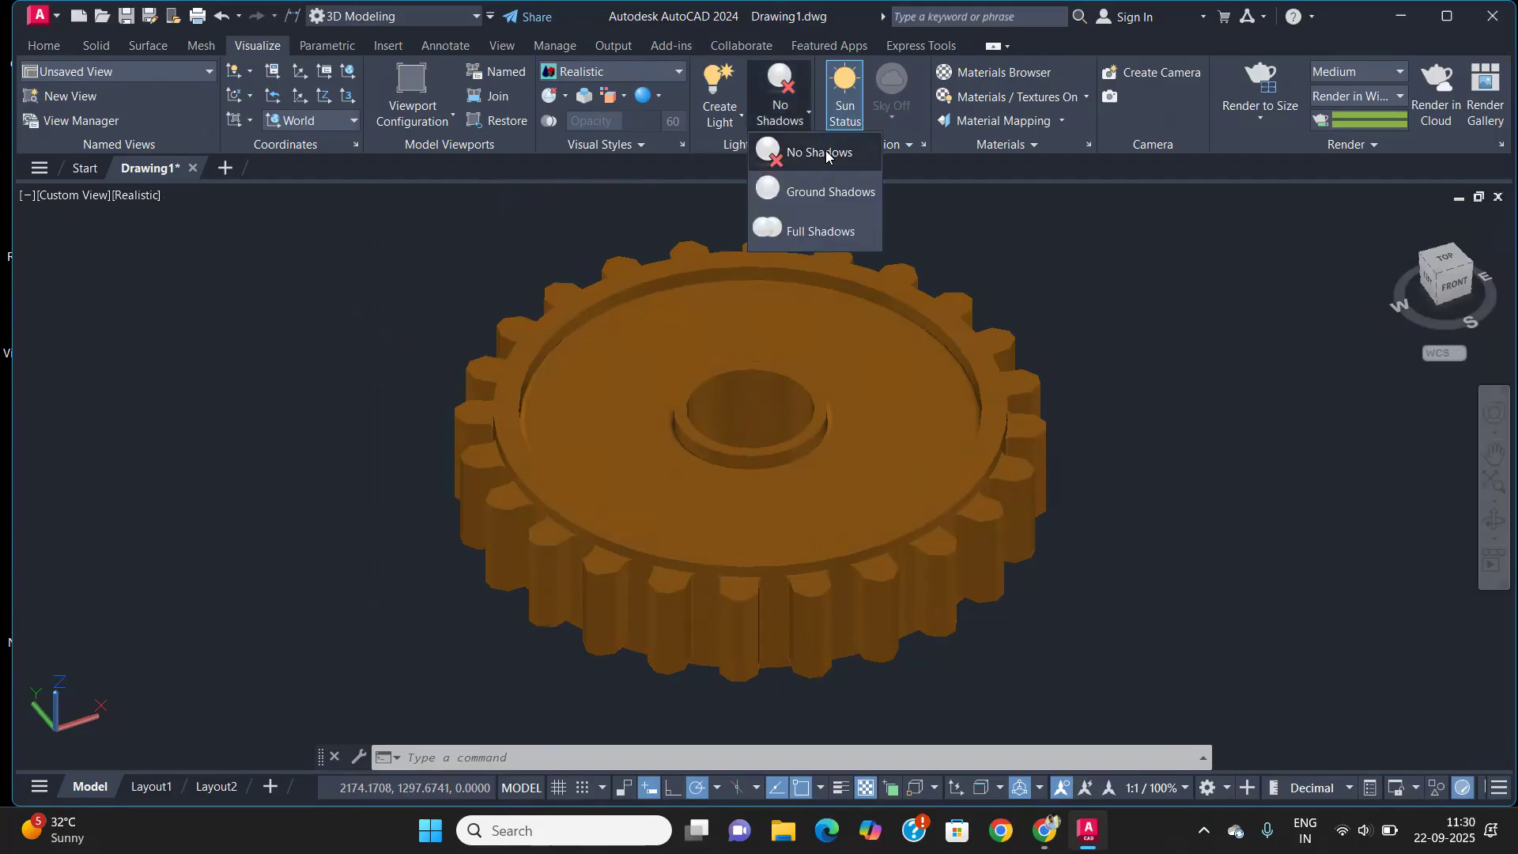
pyautogui.click(812, 199)
pyautogui.scroll(-5, 772, 400)
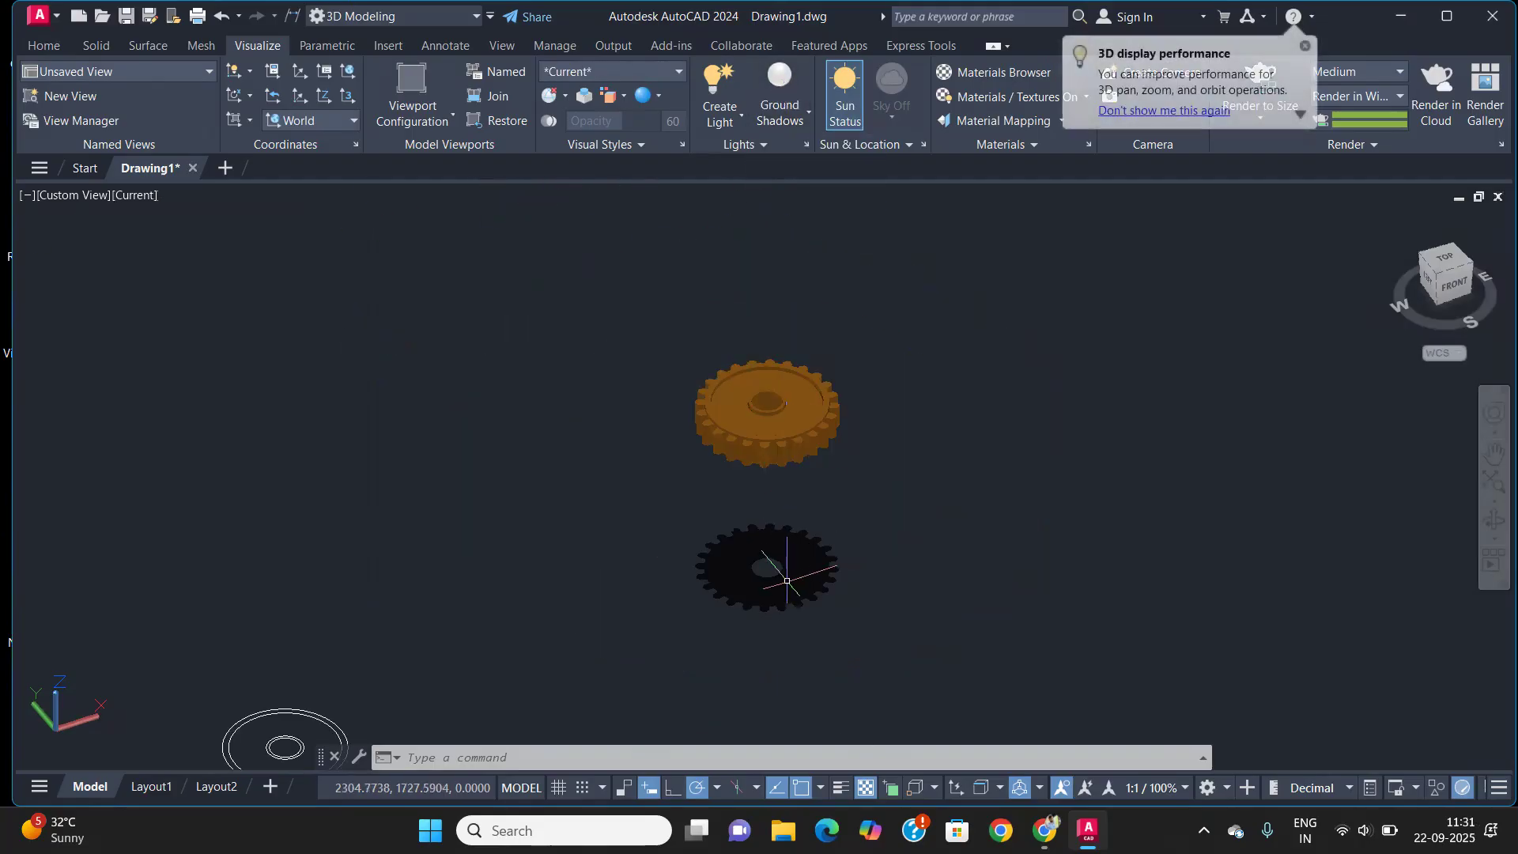
pyautogui.scroll(2, 797, 541)
pyautogui.click(790, 120)
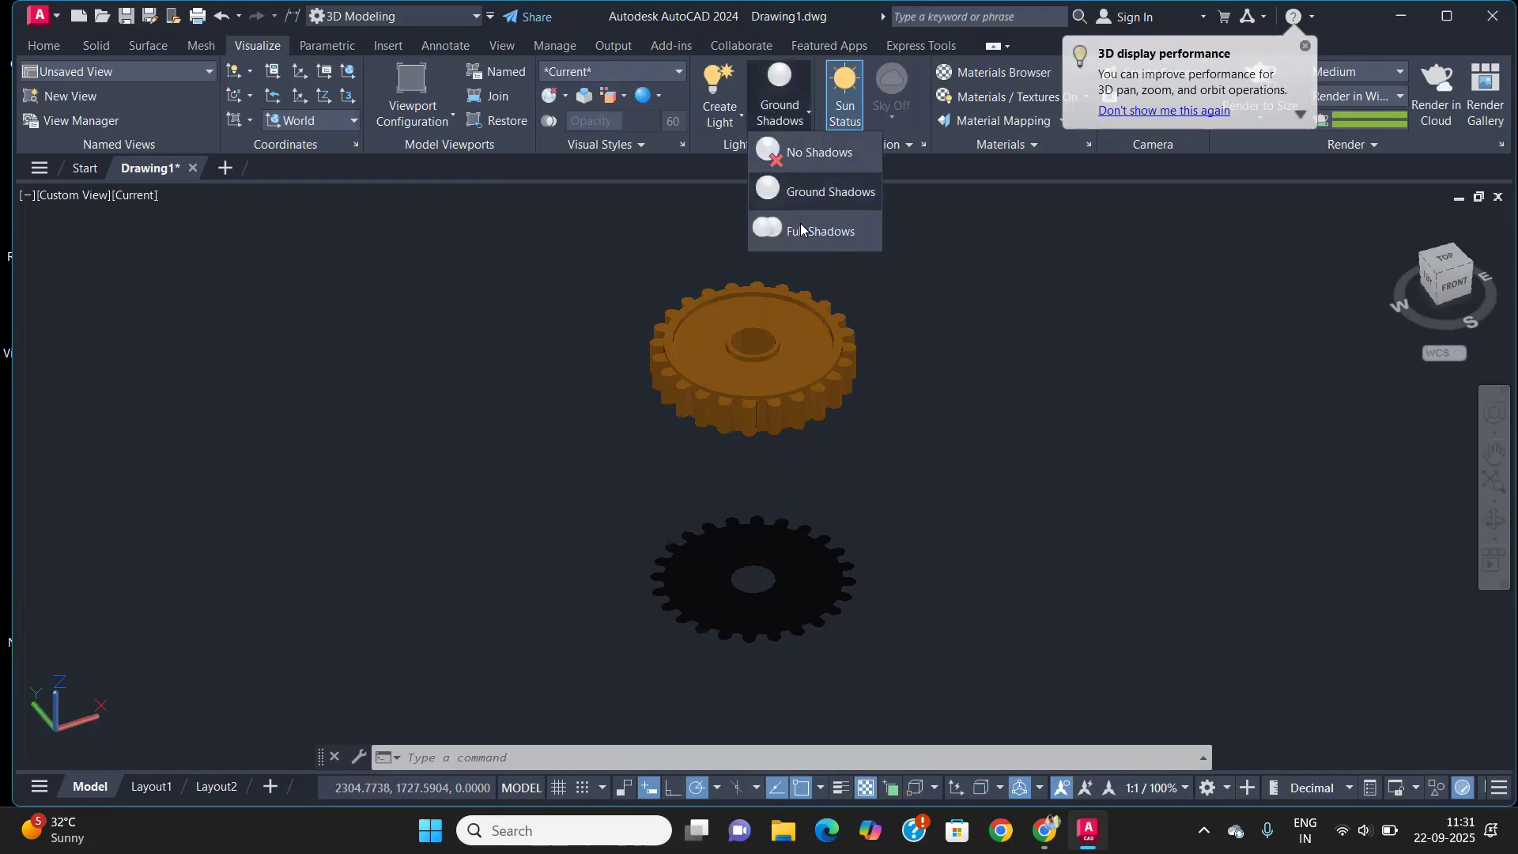
pyautogui.click(803, 158)
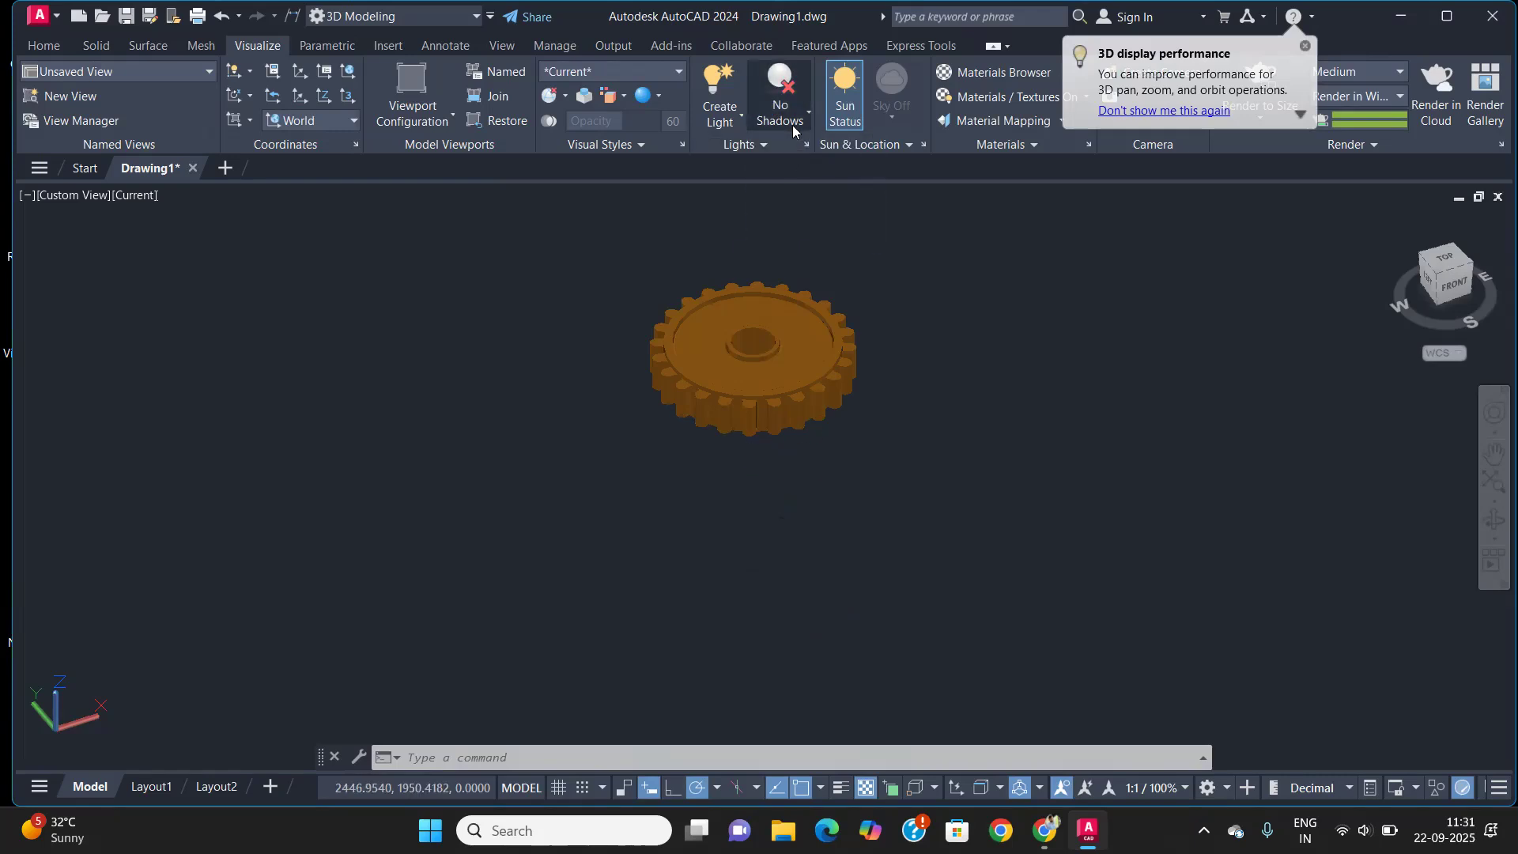
# Try full shadows on the gear, check it up close, and set the display back to no shadows
pyautogui.click(792, 122)
pyautogui.click(814, 231)
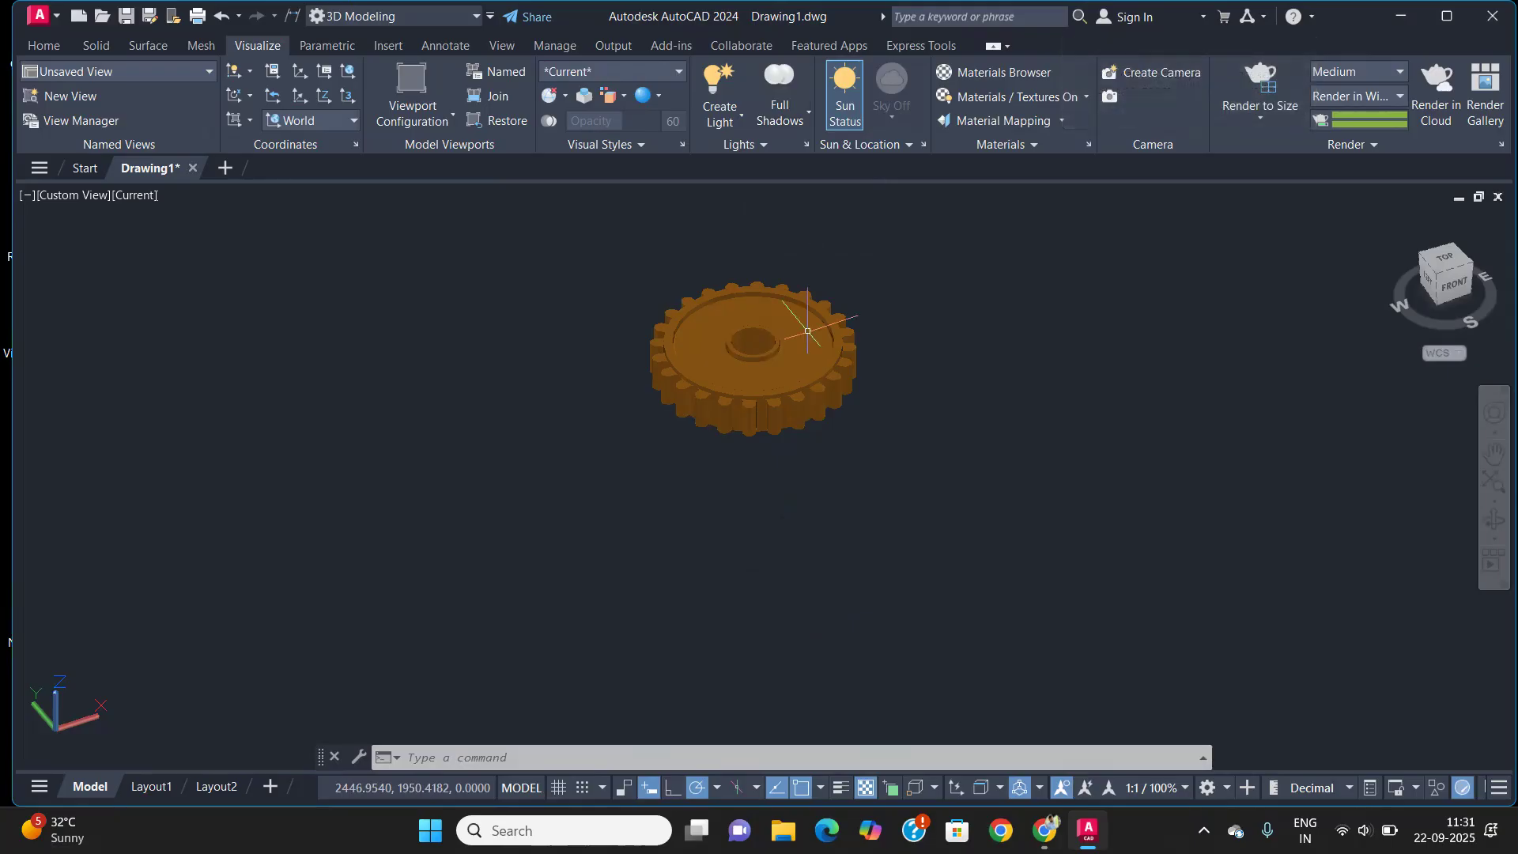
pyautogui.scroll(5, 767, 364)
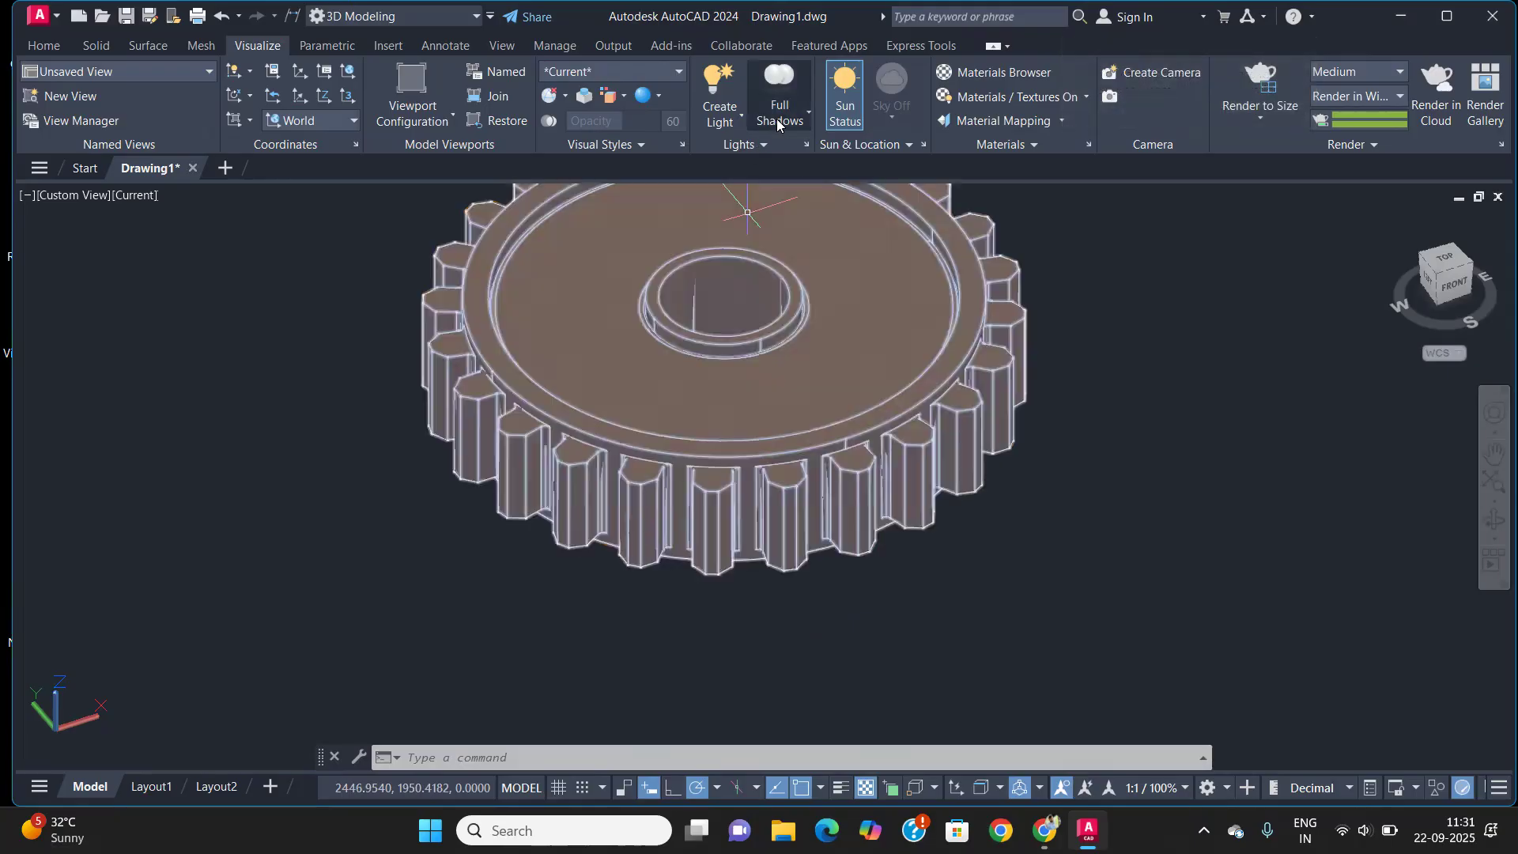
pyautogui.click(790, 119)
pyautogui.click(806, 155)
pyautogui.scroll(-5, 765, 312)
pyautogui.moveTo(766, 312); pyautogui.dragTo(723, 449, button='middle')
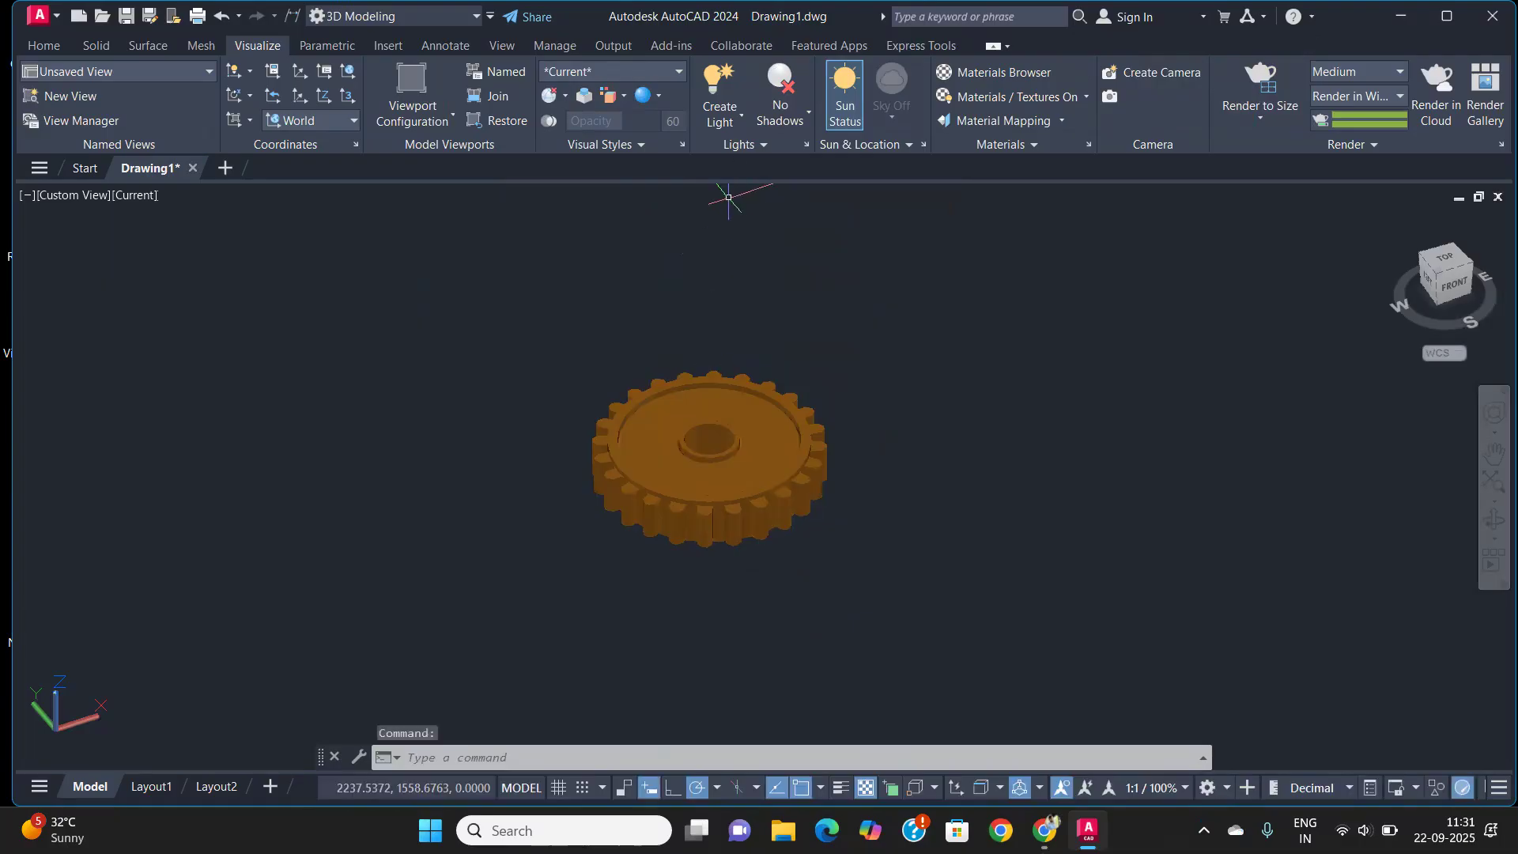
# Add a point light on the gear's vertical axis, about 333 units below its centre, with the default lighting turned off
pyautogui.click(726, 89)
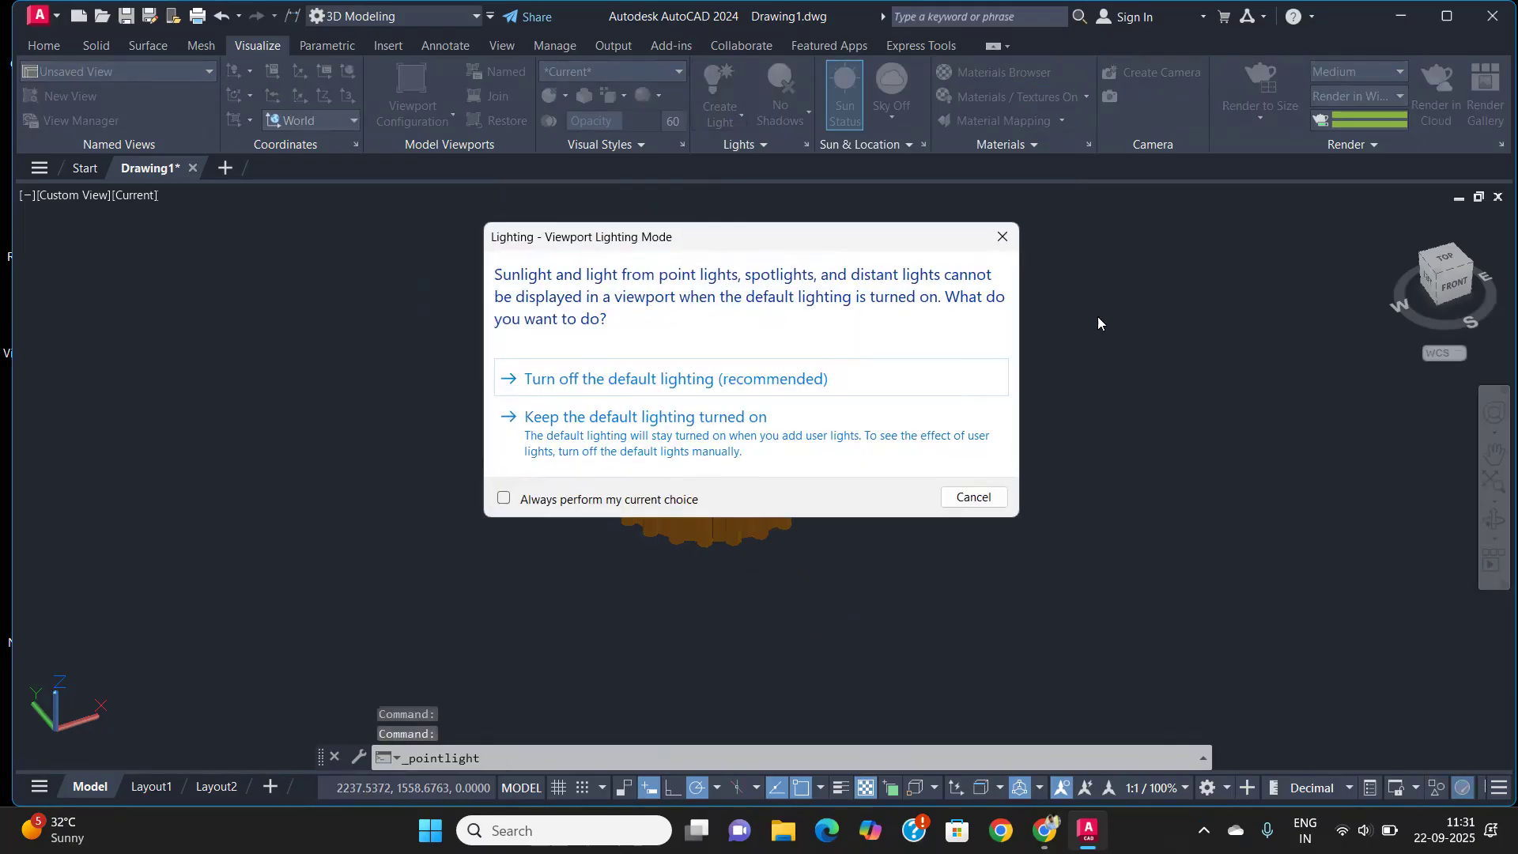
pyautogui.press('Escape')
pyautogui.click(741, 117)
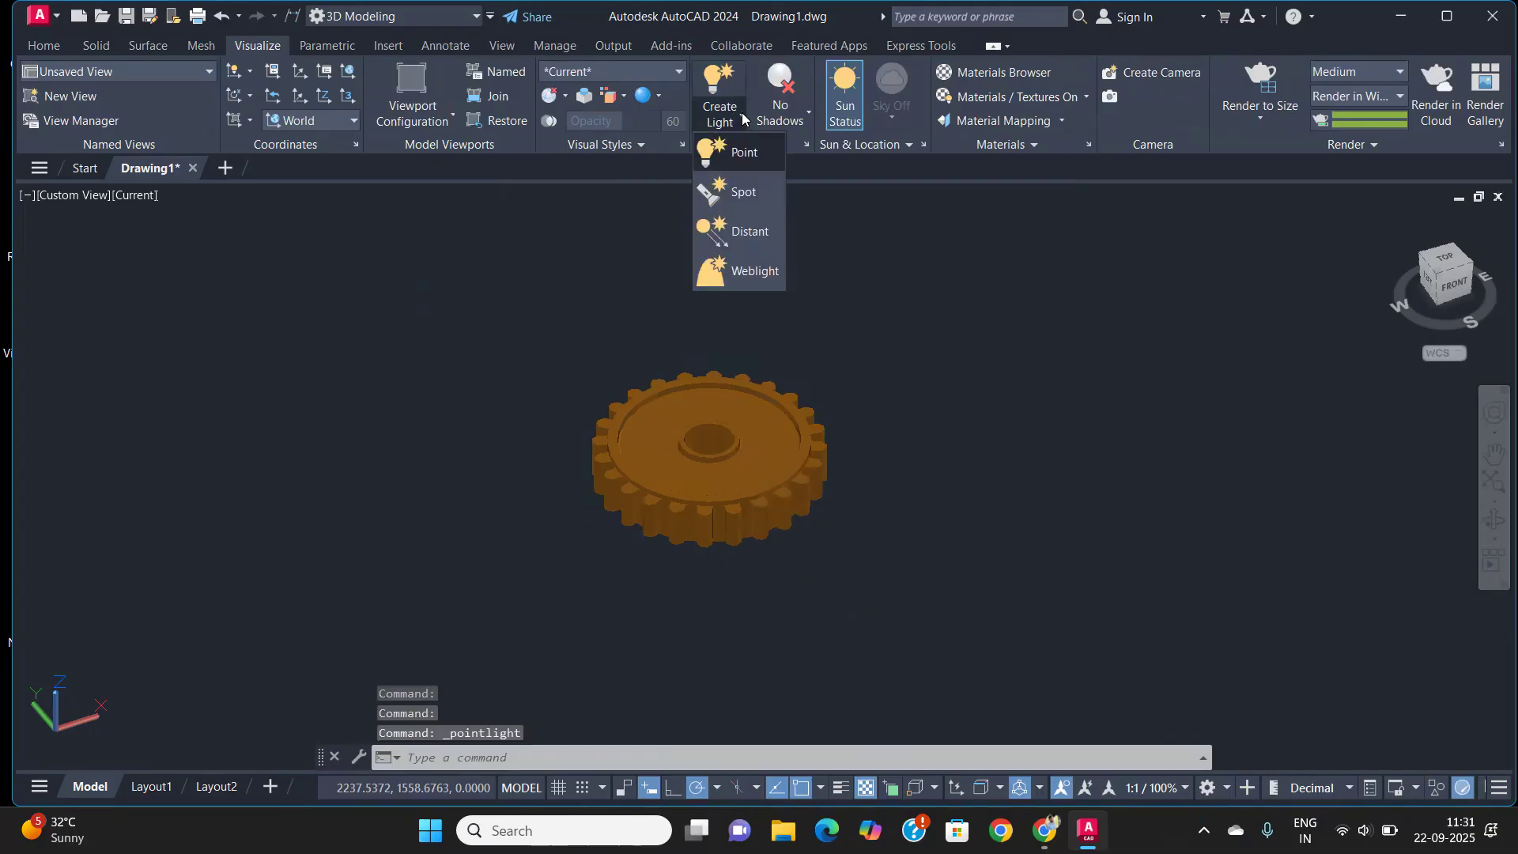
pyautogui.click(728, 155)
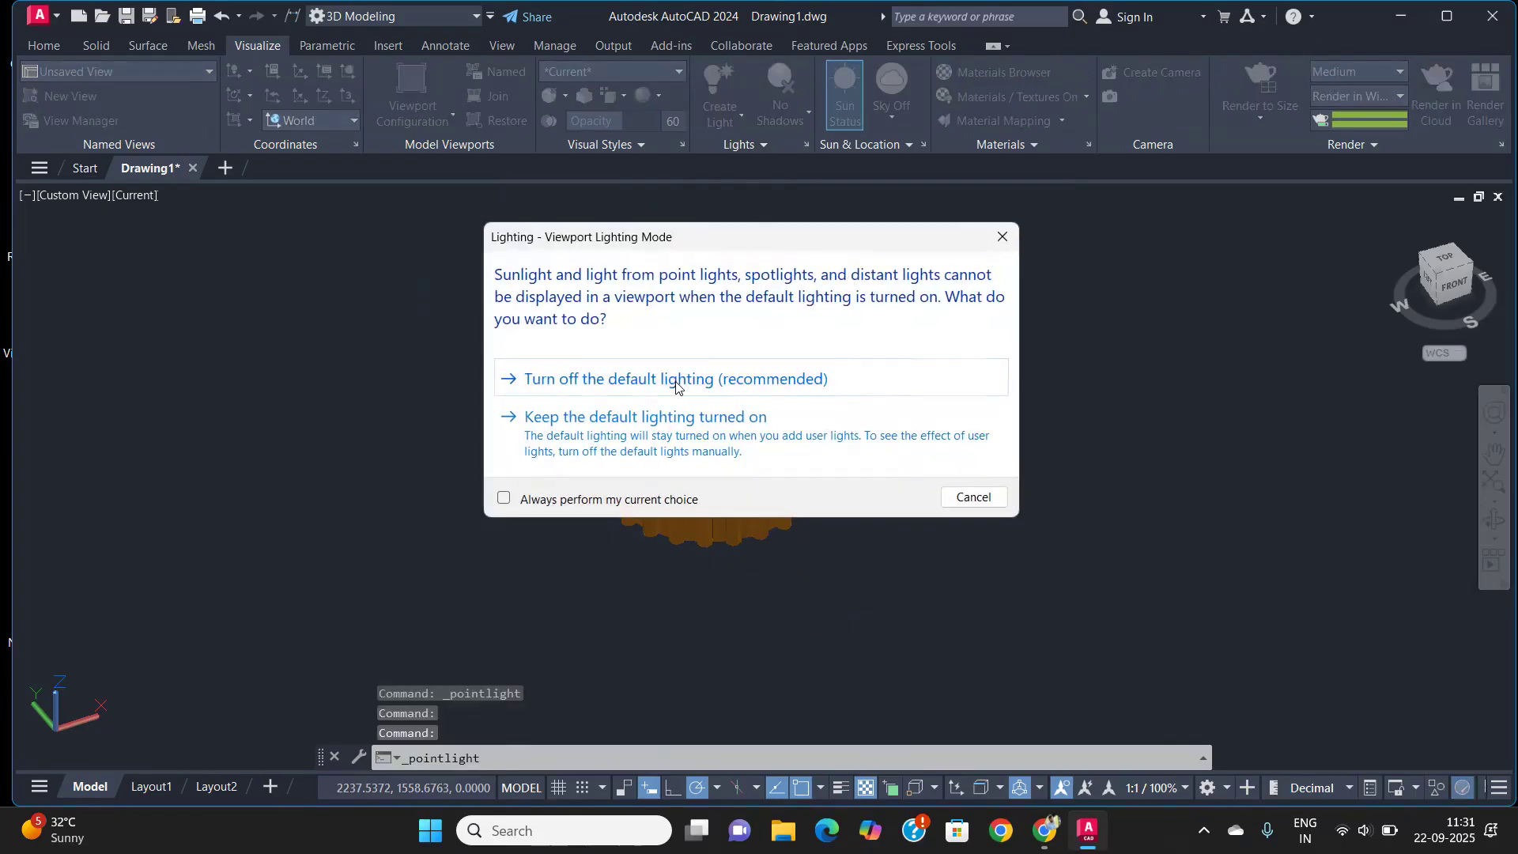
pyautogui.click(678, 381)
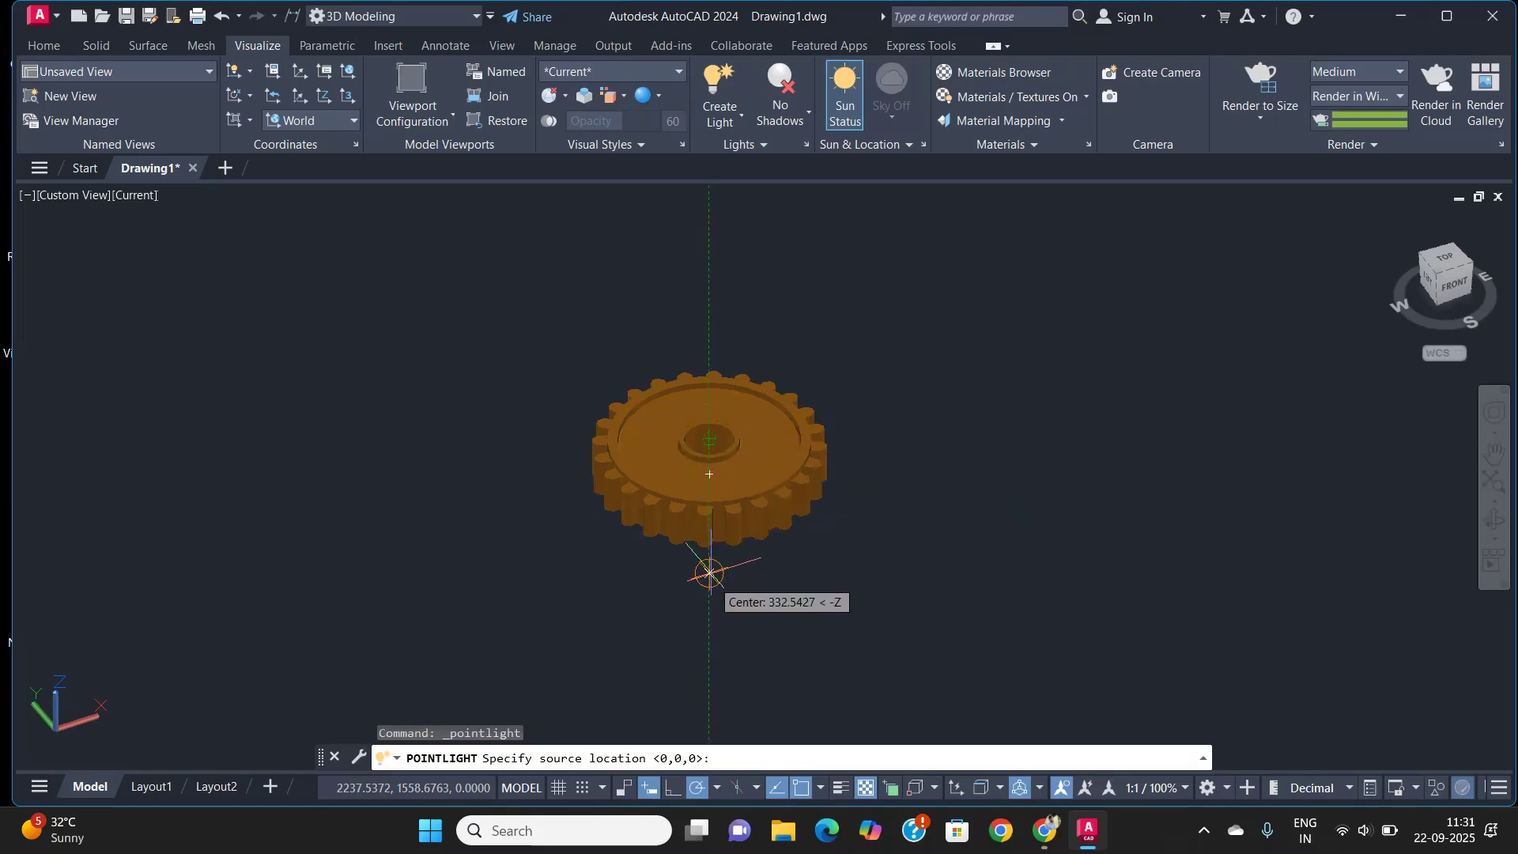
pyautogui.click(709, 573)
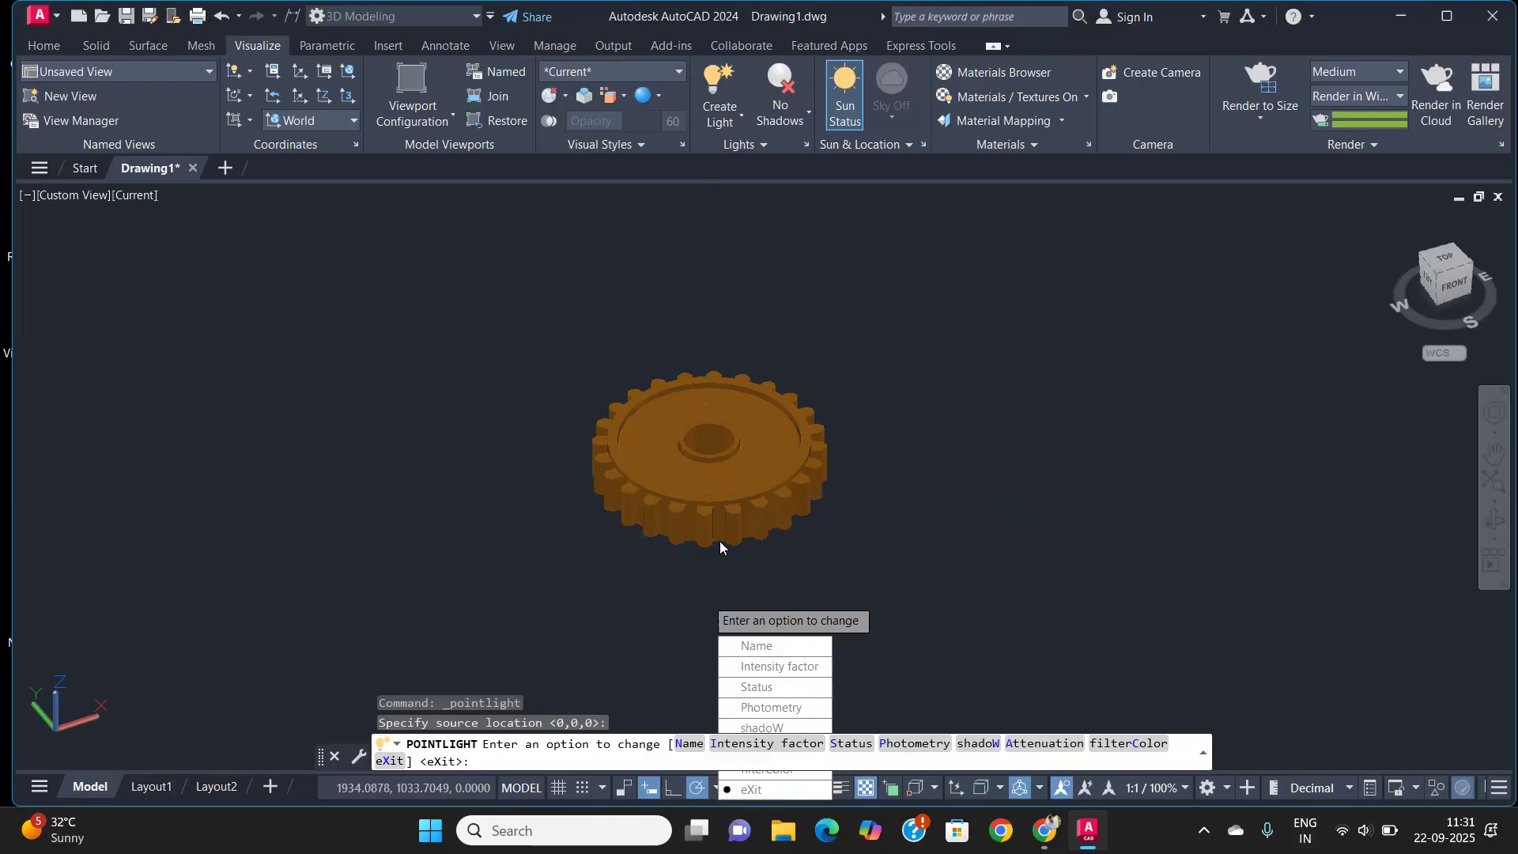
pyautogui.press('Return')
pyautogui.keyDown('shift'); pyautogui.moveTo(773, 603); pyautogui.dragTo(700, 639, button='middle'); pyautogui.keyUp('shift')
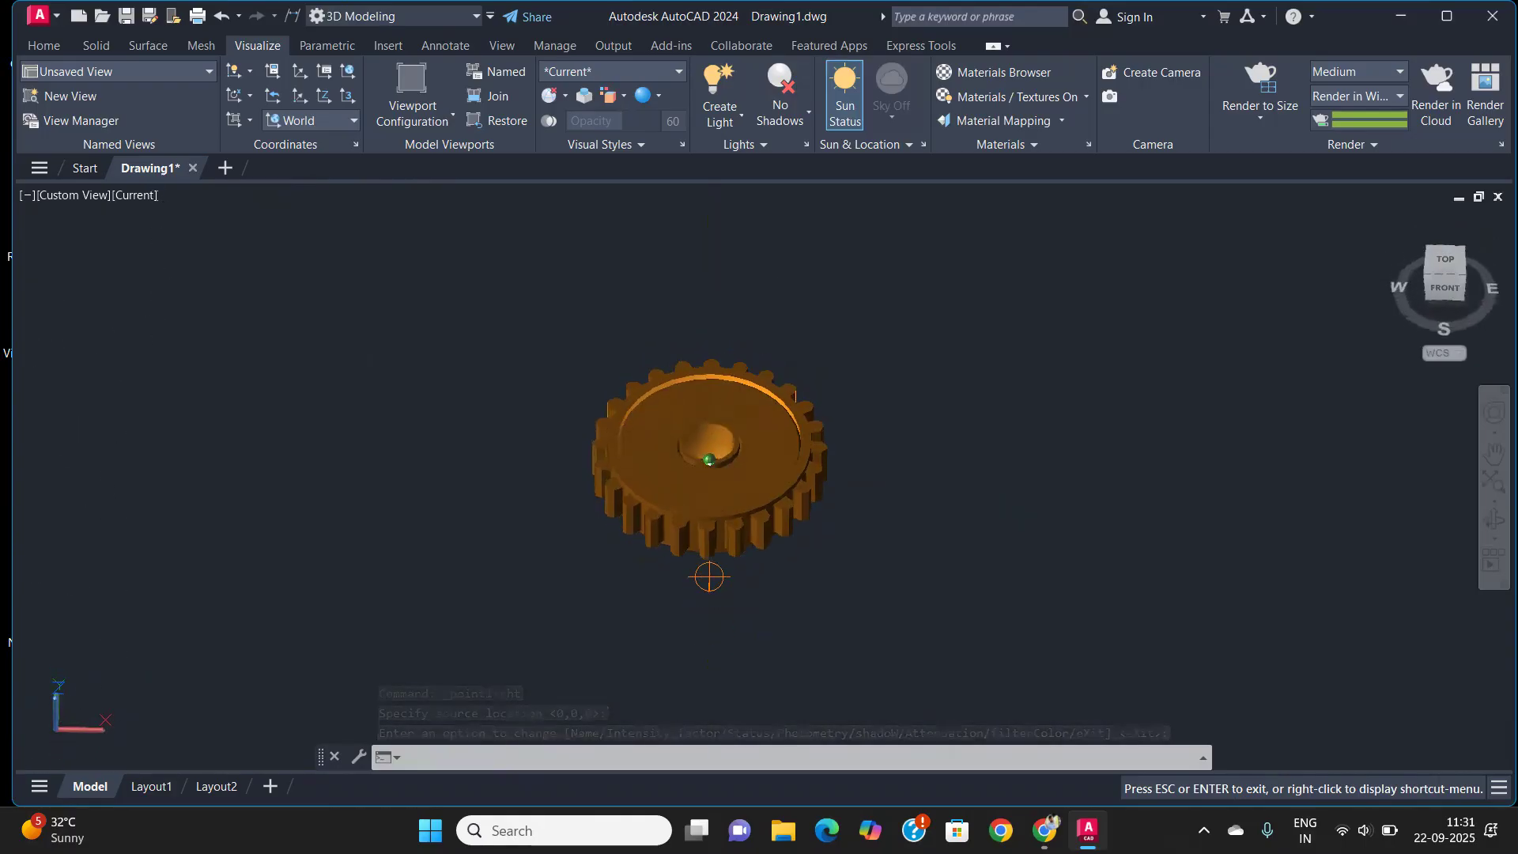
pyautogui.scroll(3, 699, 542)
pyautogui.scroll(-4, 711, 511)
pyautogui.moveTo(711, 512); pyautogui.dragTo(660, 482, button='middle')
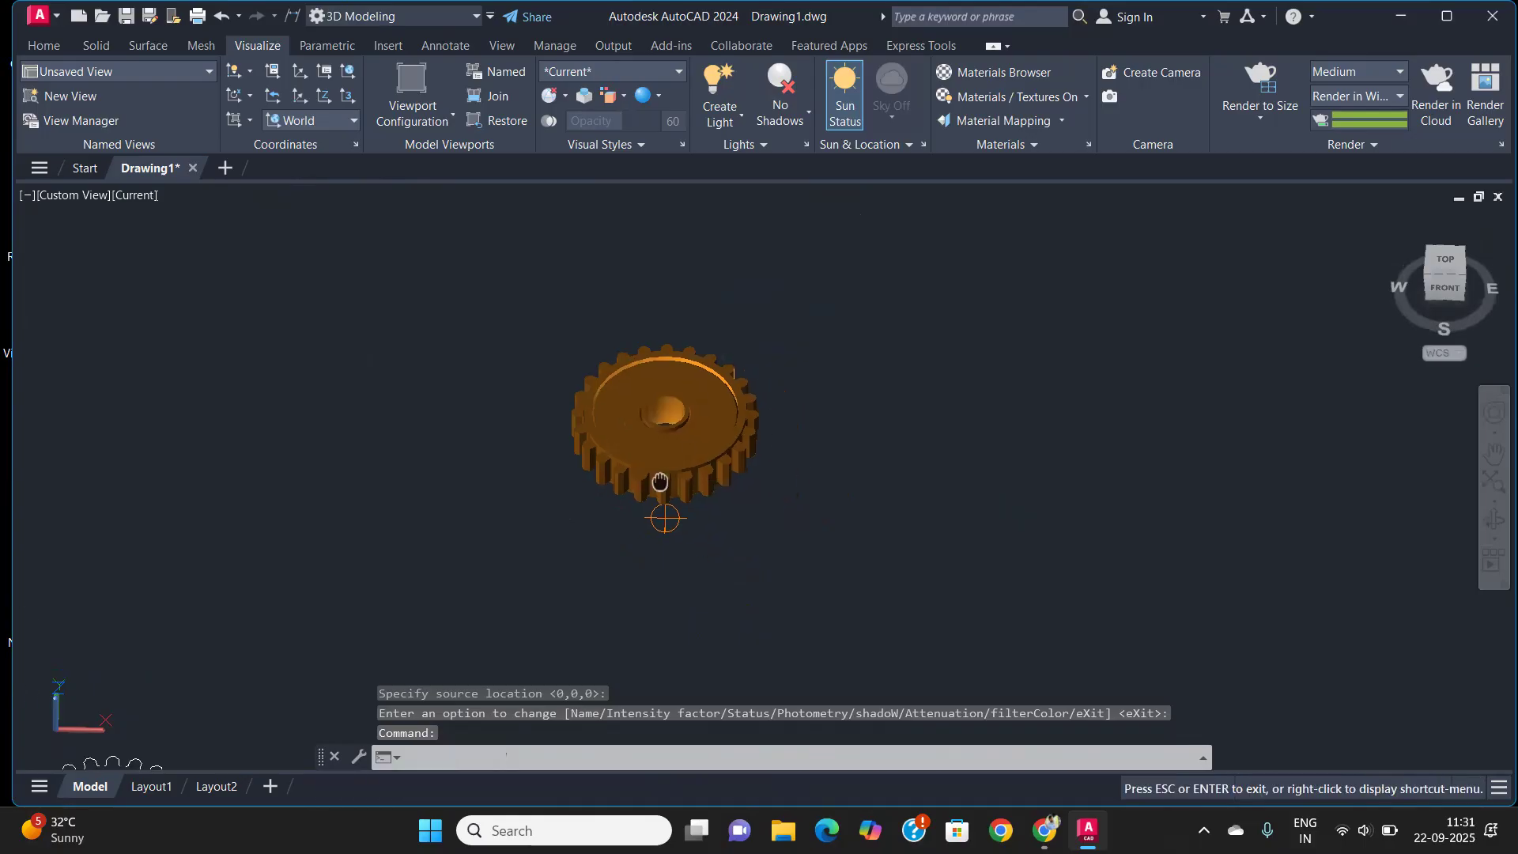
# Add a spotlight about 886 units from the gear's centre at 0°, aimed through the gear to its opposite side
pyautogui.click(737, 121)
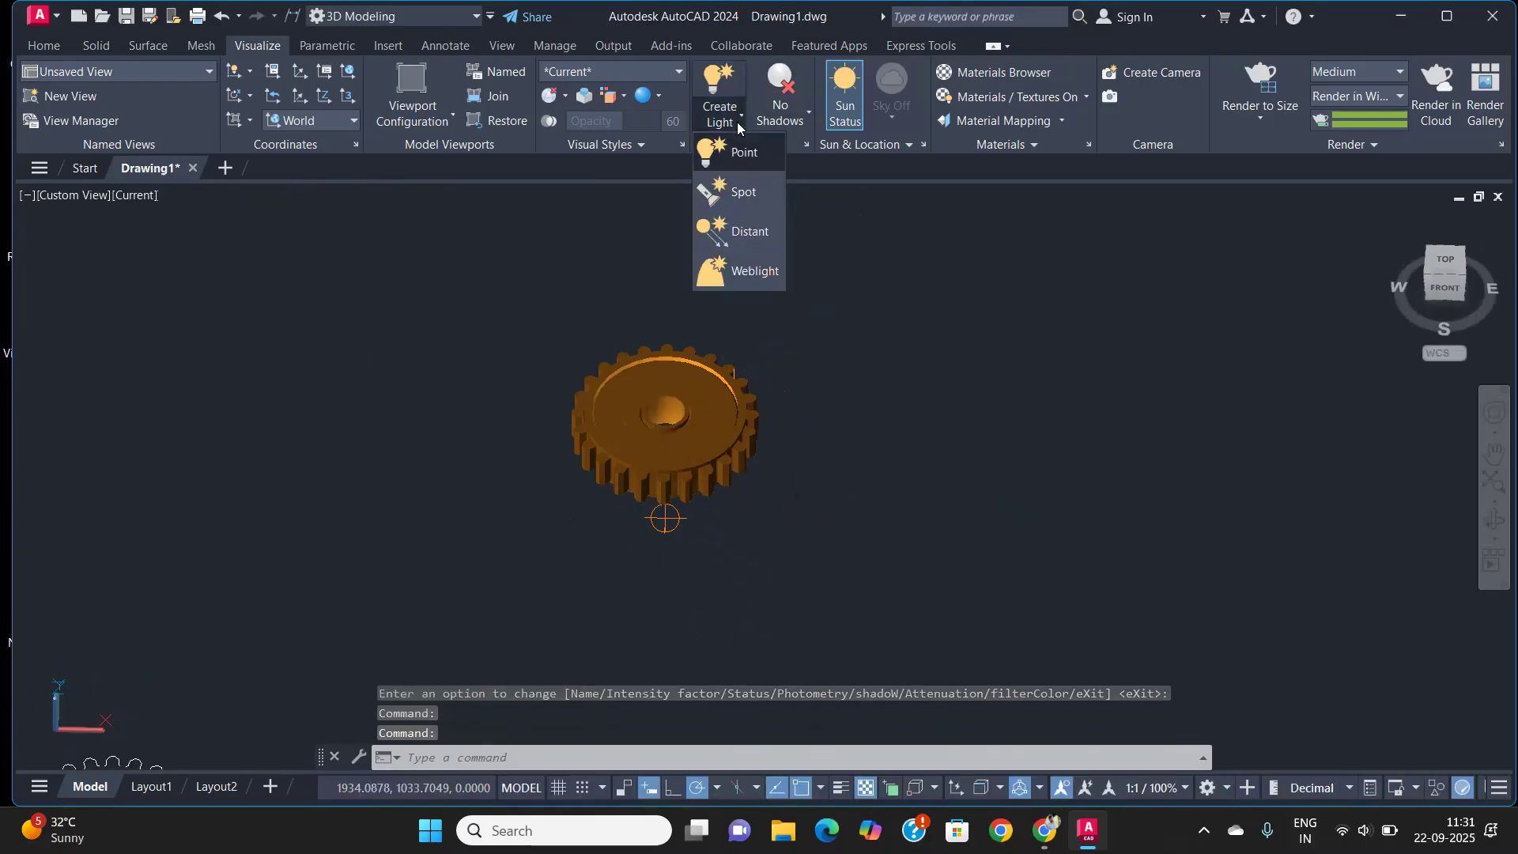
pyautogui.click(748, 190)
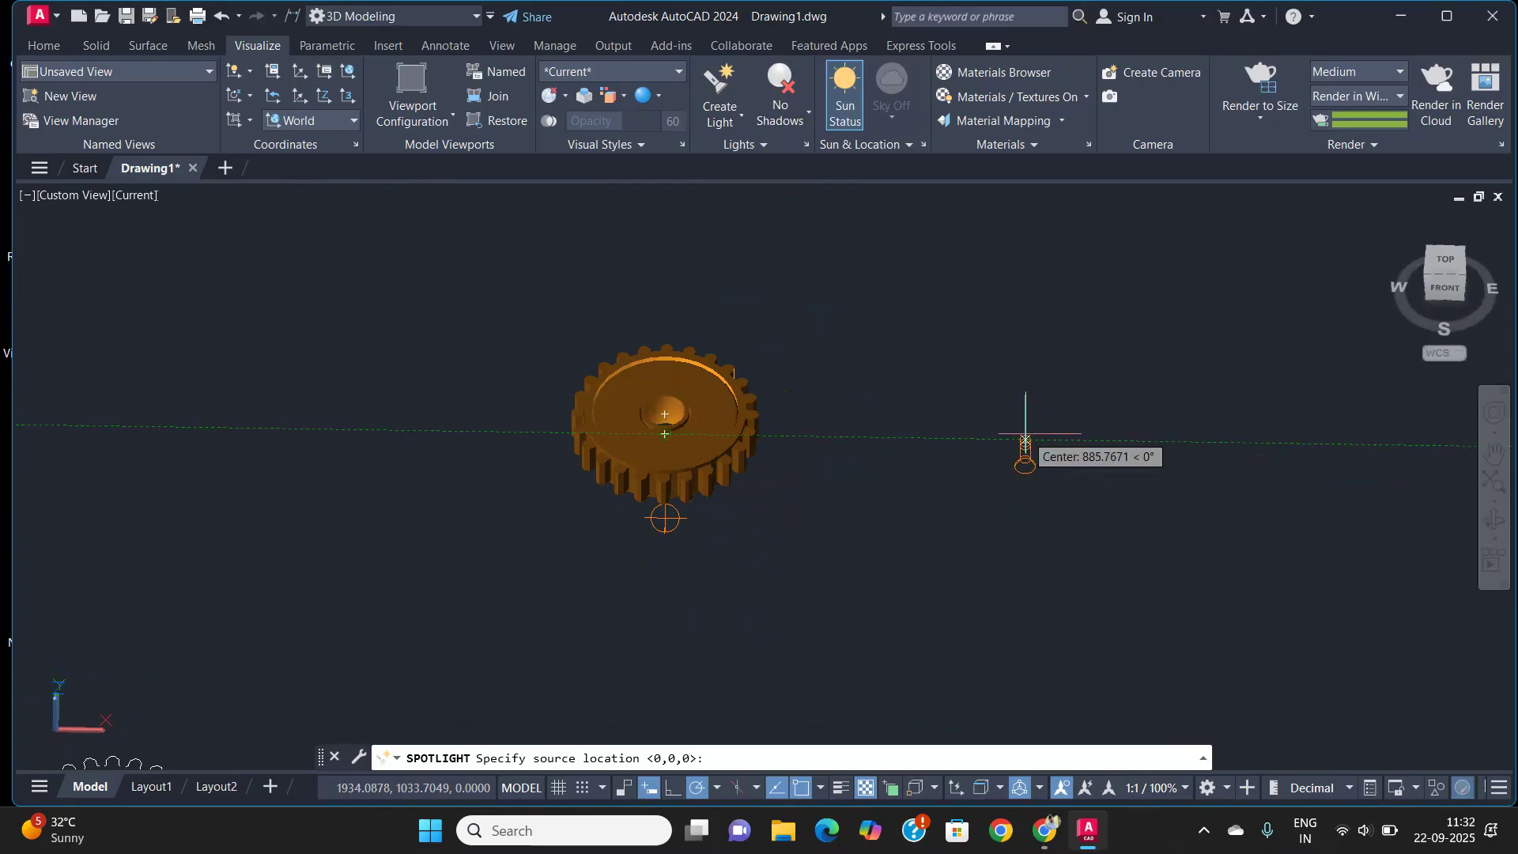
pyautogui.click(1028, 438)
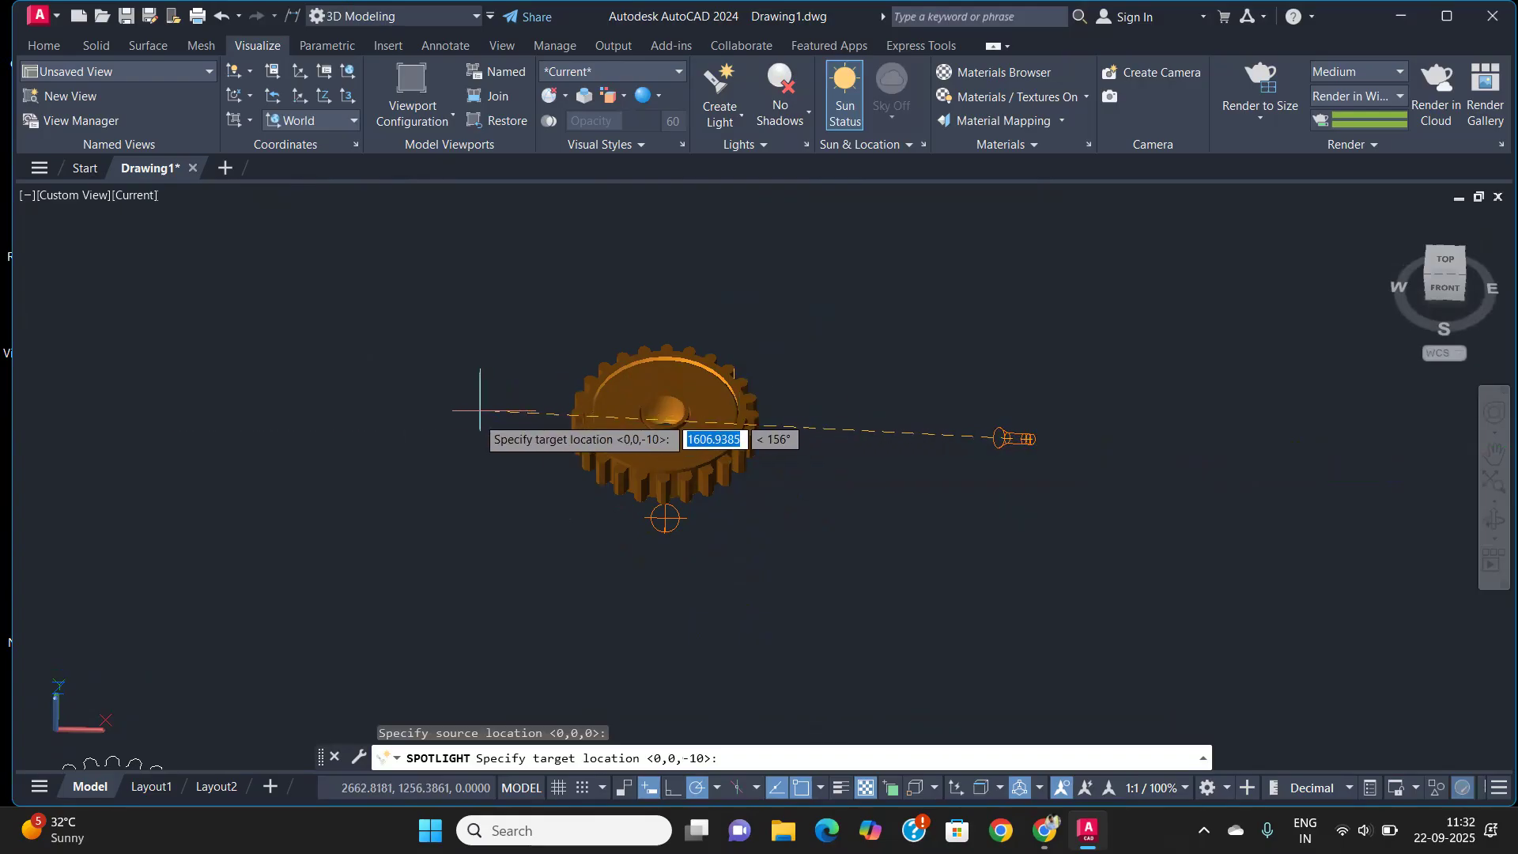
pyautogui.click(466, 430)
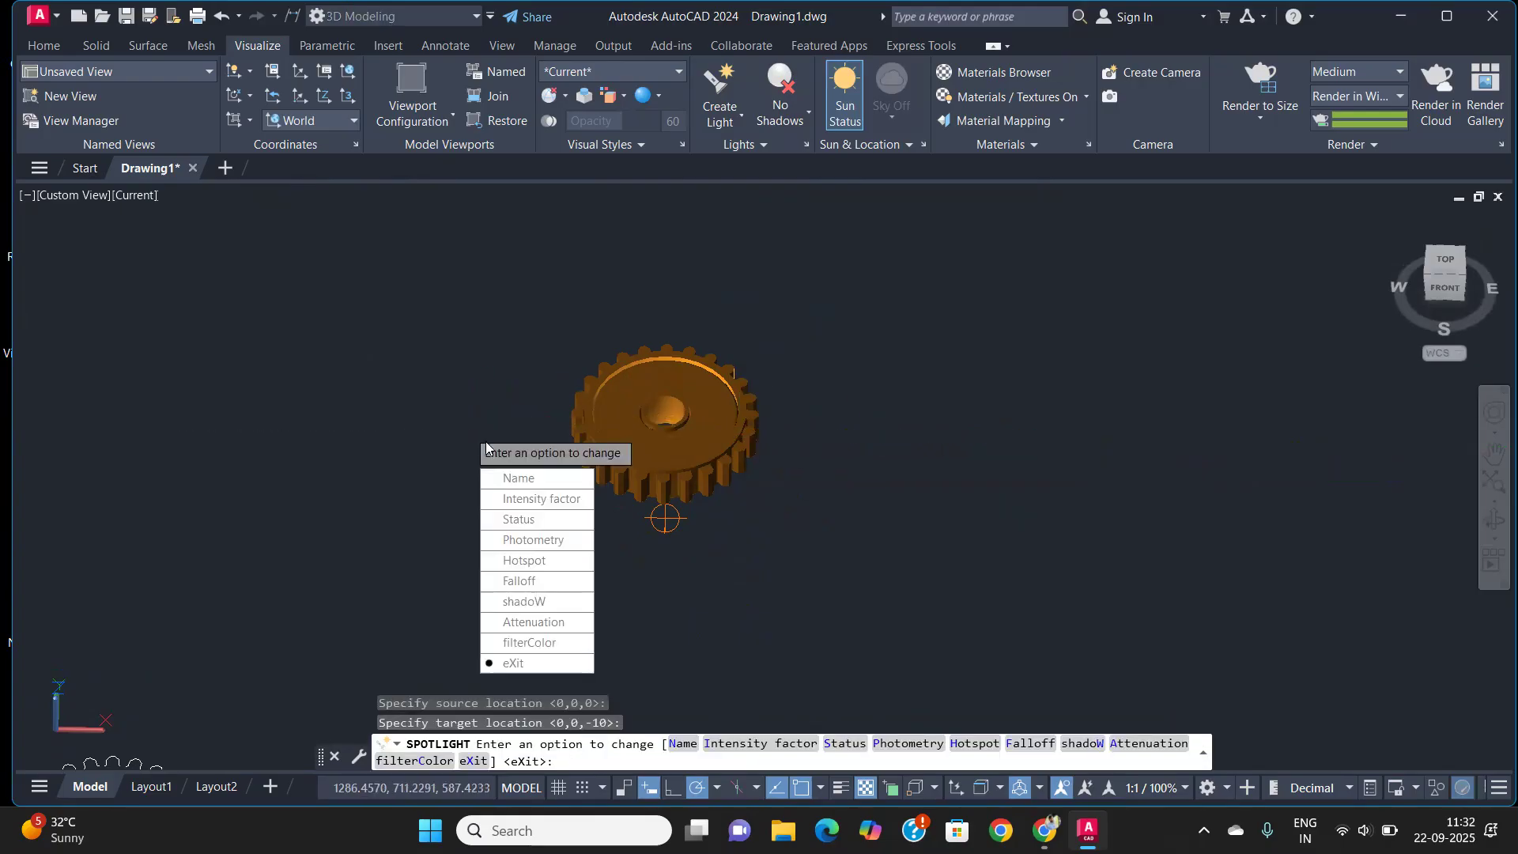
pyautogui.press('Return')
# Move the spotlight farther away from the gear along the X axis
pyautogui.keyDown('shift'); pyautogui.moveTo(957, 549); pyautogui.dragTo(984, 443, button='middle'); pyautogui.keyUp('shift')
pyautogui.click(988, 443)
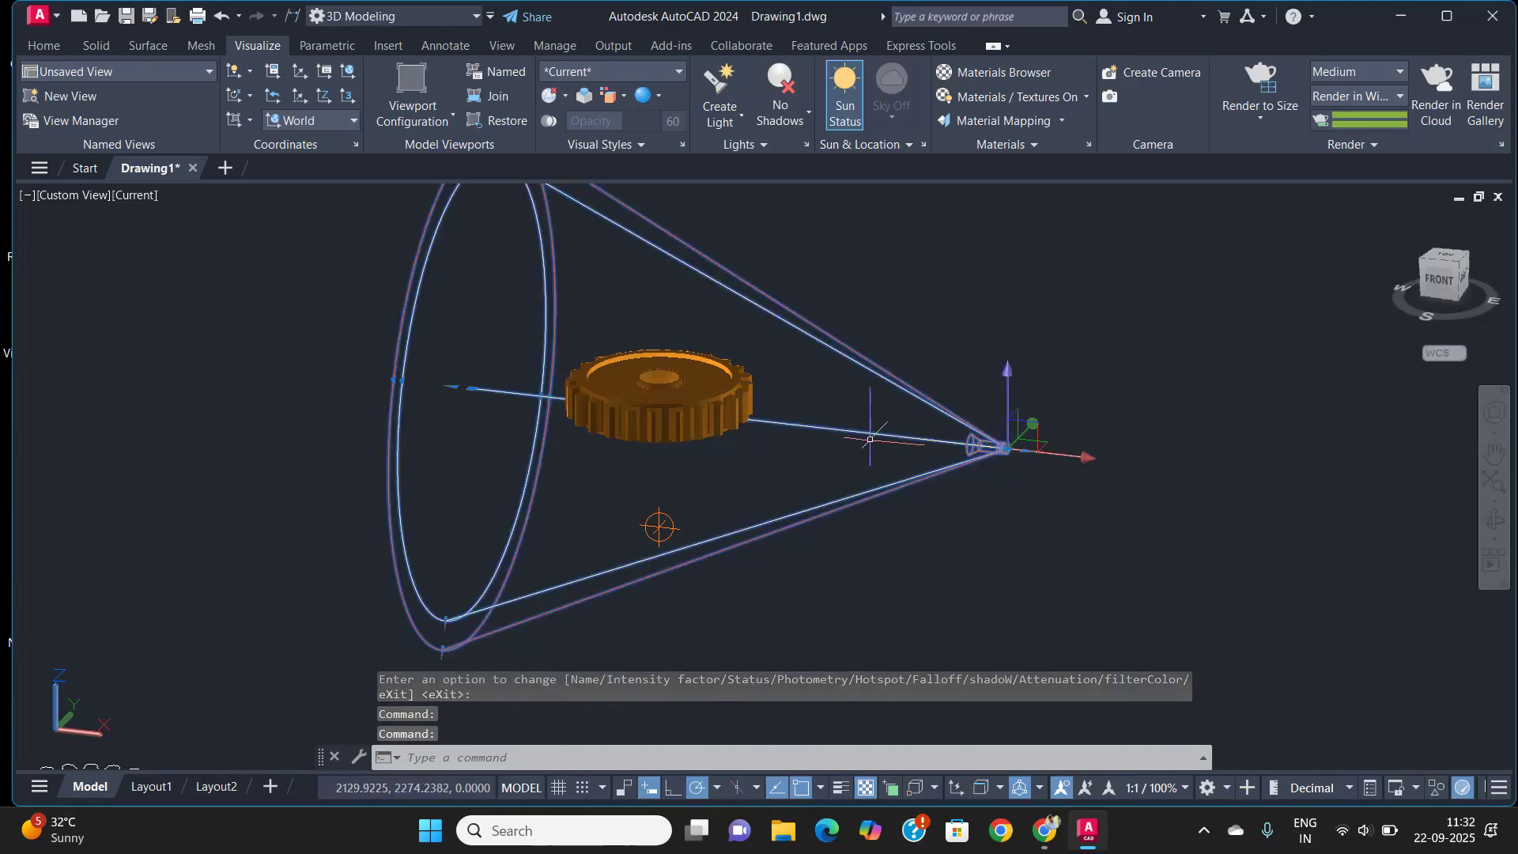
pyautogui.scroll(-2, 869, 439)
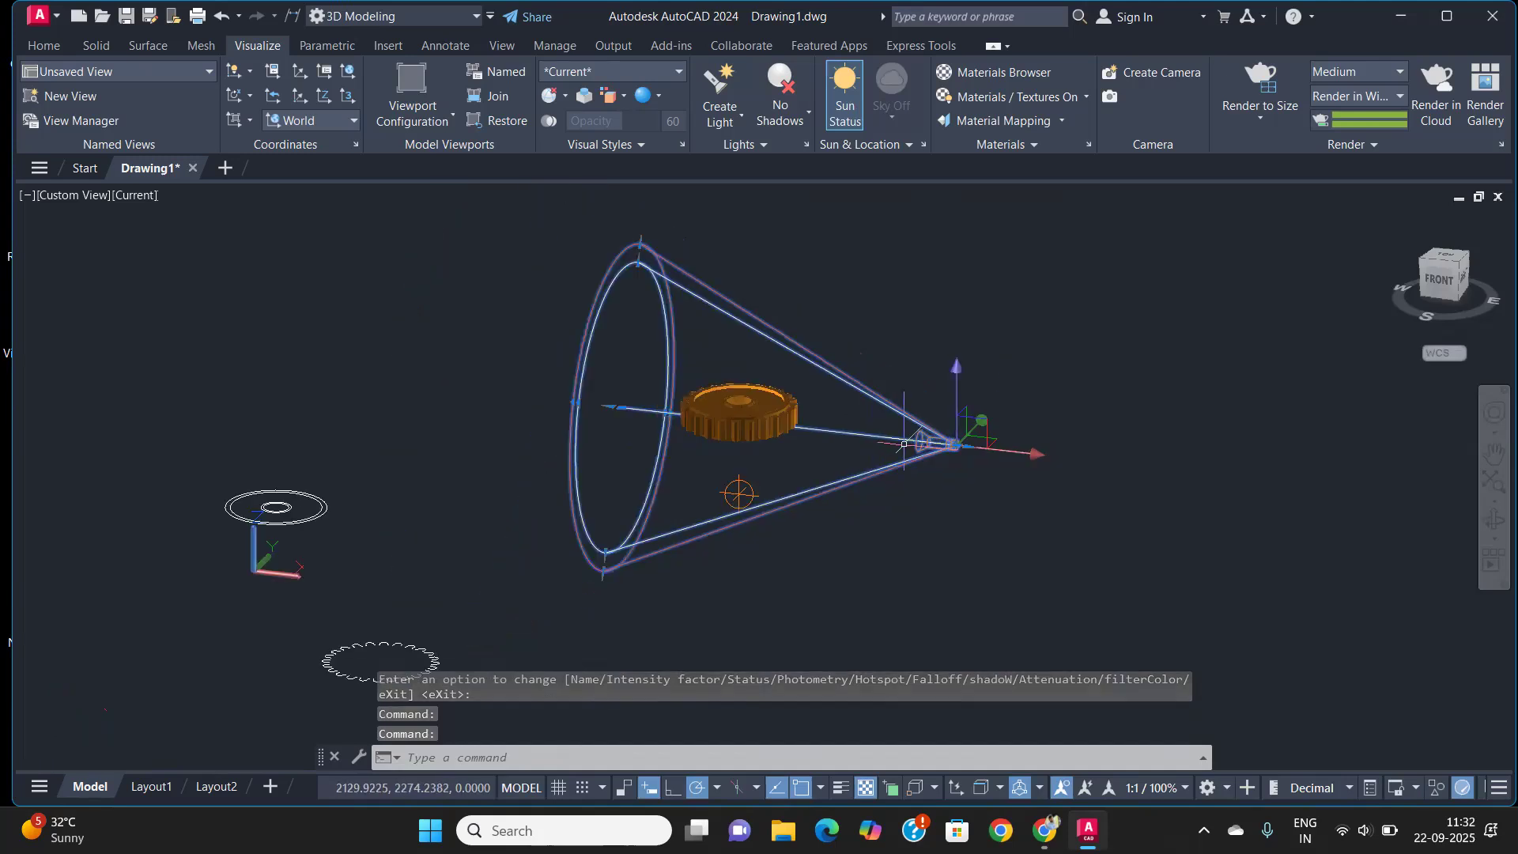
pyautogui.click(954, 444)
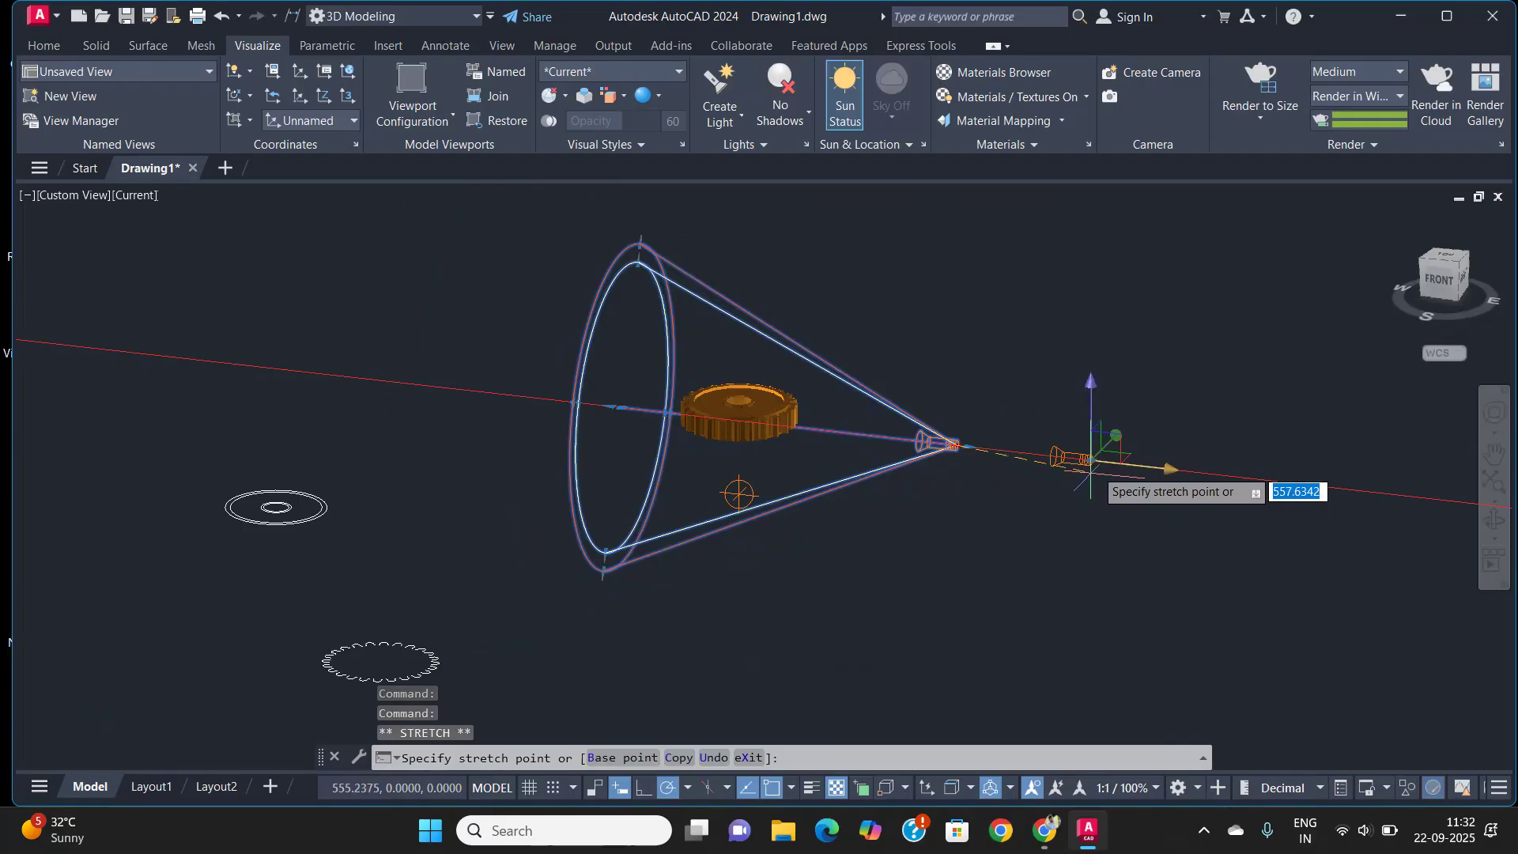
pyautogui.click(1100, 460)
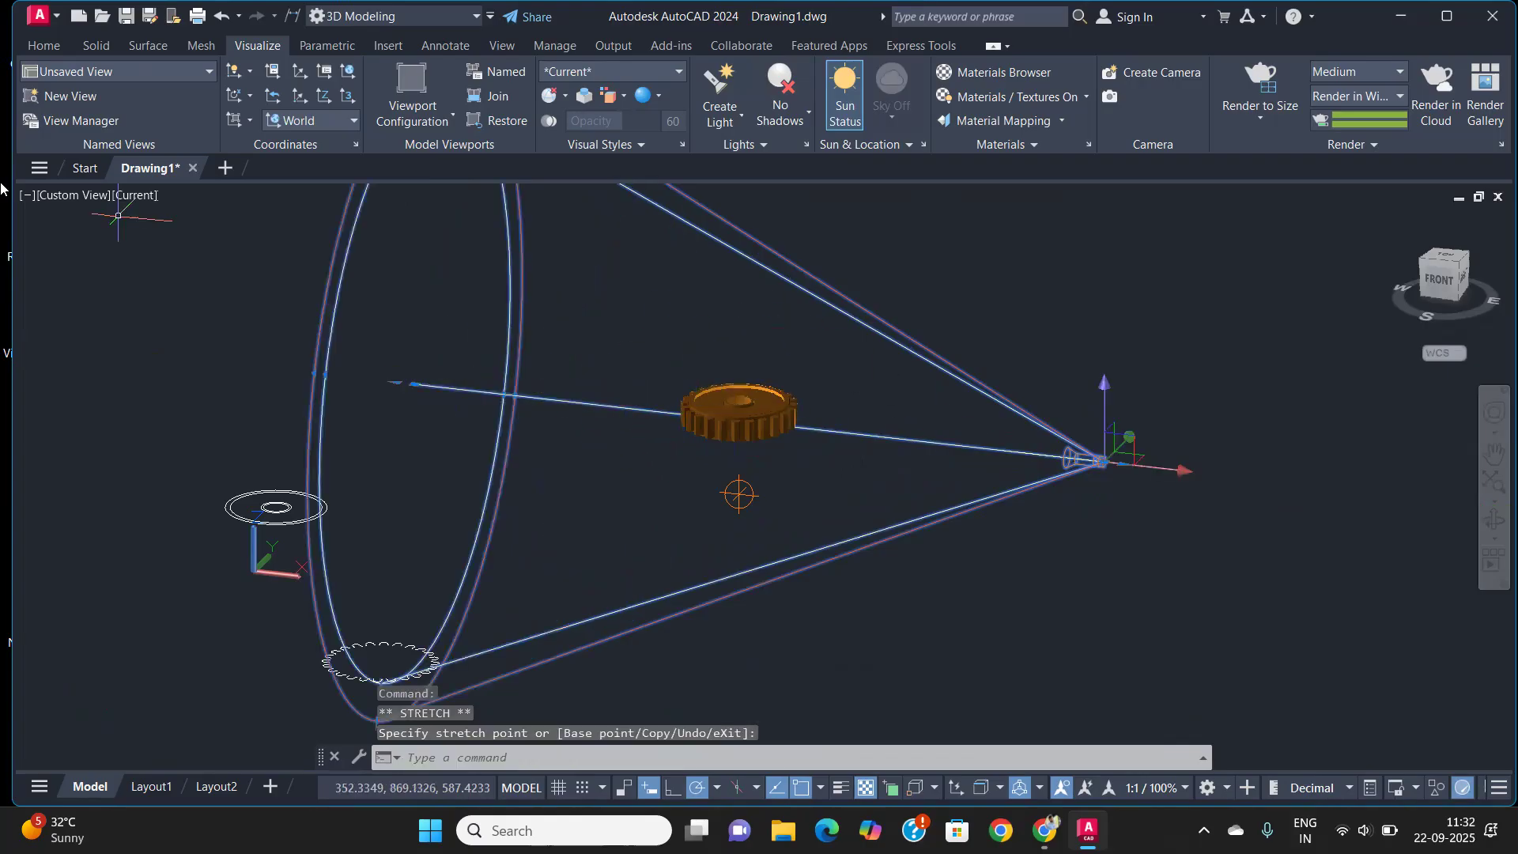
pyautogui.press('Escape')
pyautogui.moveTo(781, 480)
pyautogui.mouseDown(button='middle')
pyautogui.moveTo(546, 486)
pyautogui.moveTo(569, 506)
pyautogui.moveTo(759, 512)
pyautogui.moveTo(738, 514)
pyautogui.moveTo(790, 490)
pyautogui.mouseUp(button='middle')
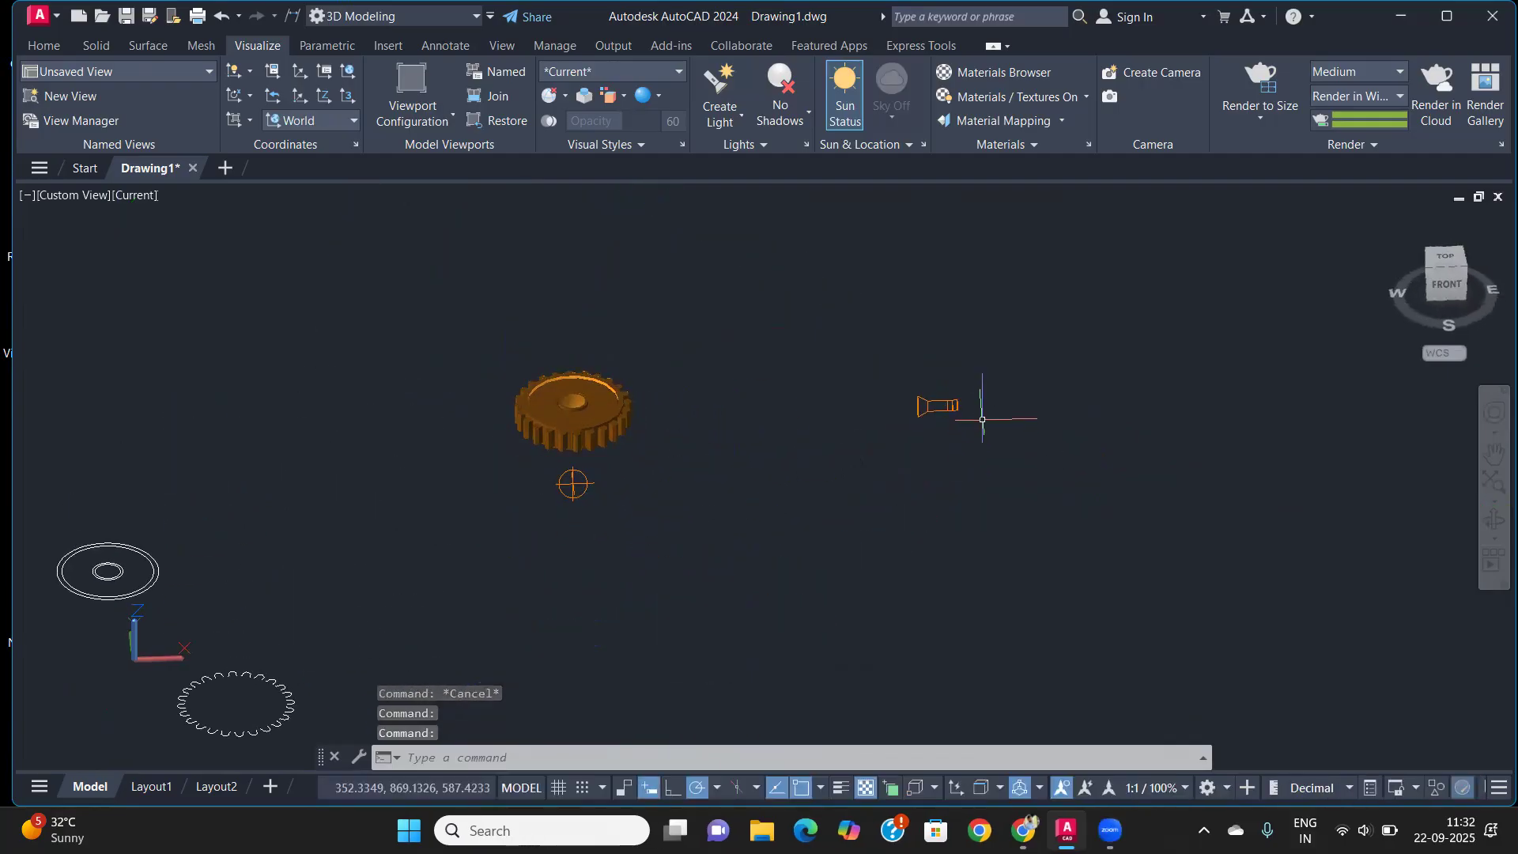
# Move the spotlight along the X axis to a position close to the gear's toothed edge
pyautogui.click(961, 407)
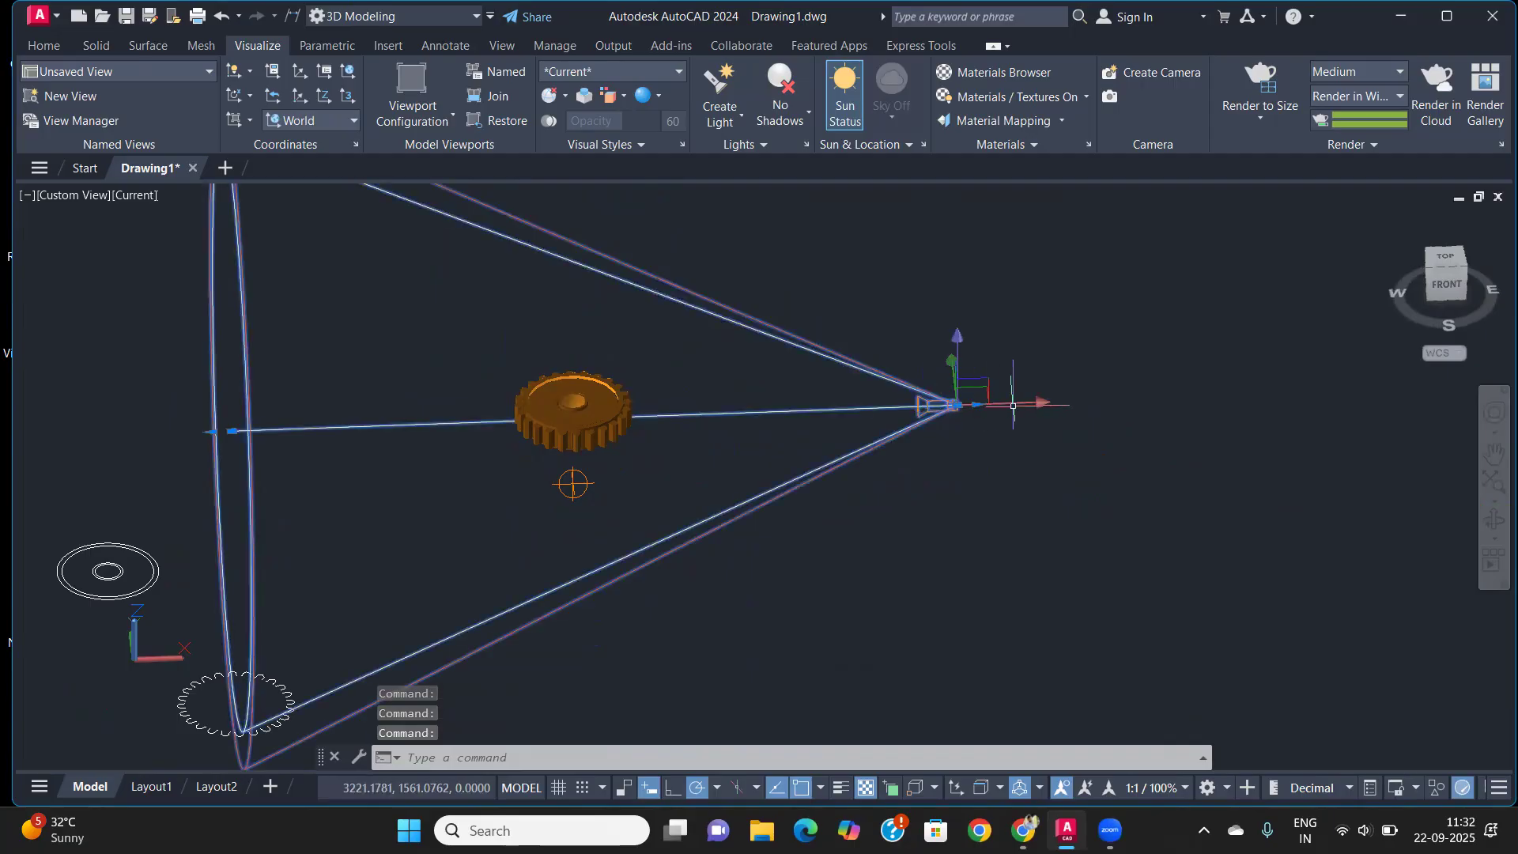
pyautogui.click(1034, 408)
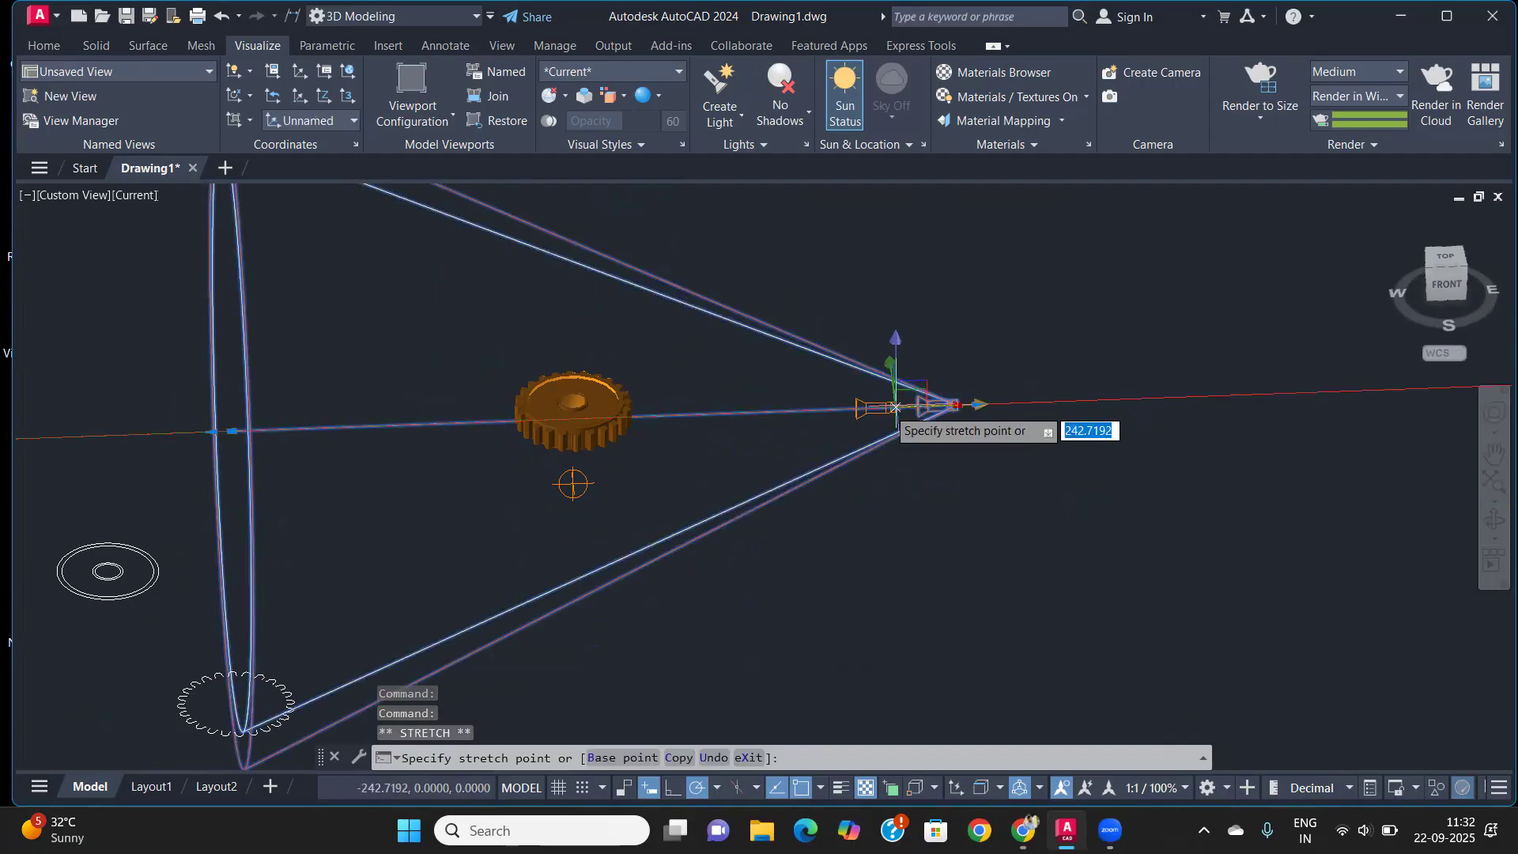
pyautogui.press('Escape')
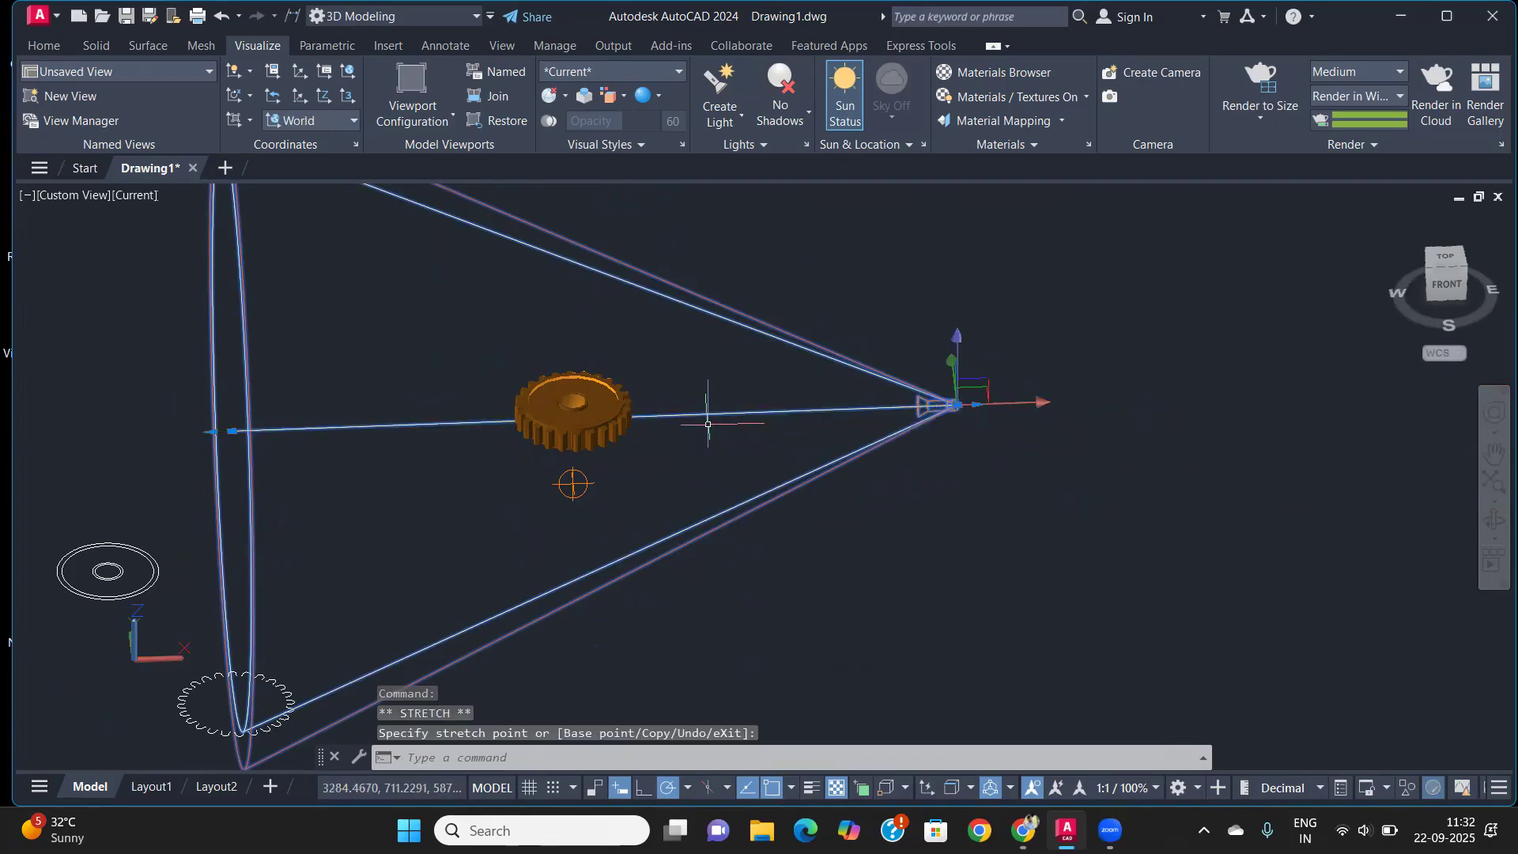
pyautogui.click(1022, 409)
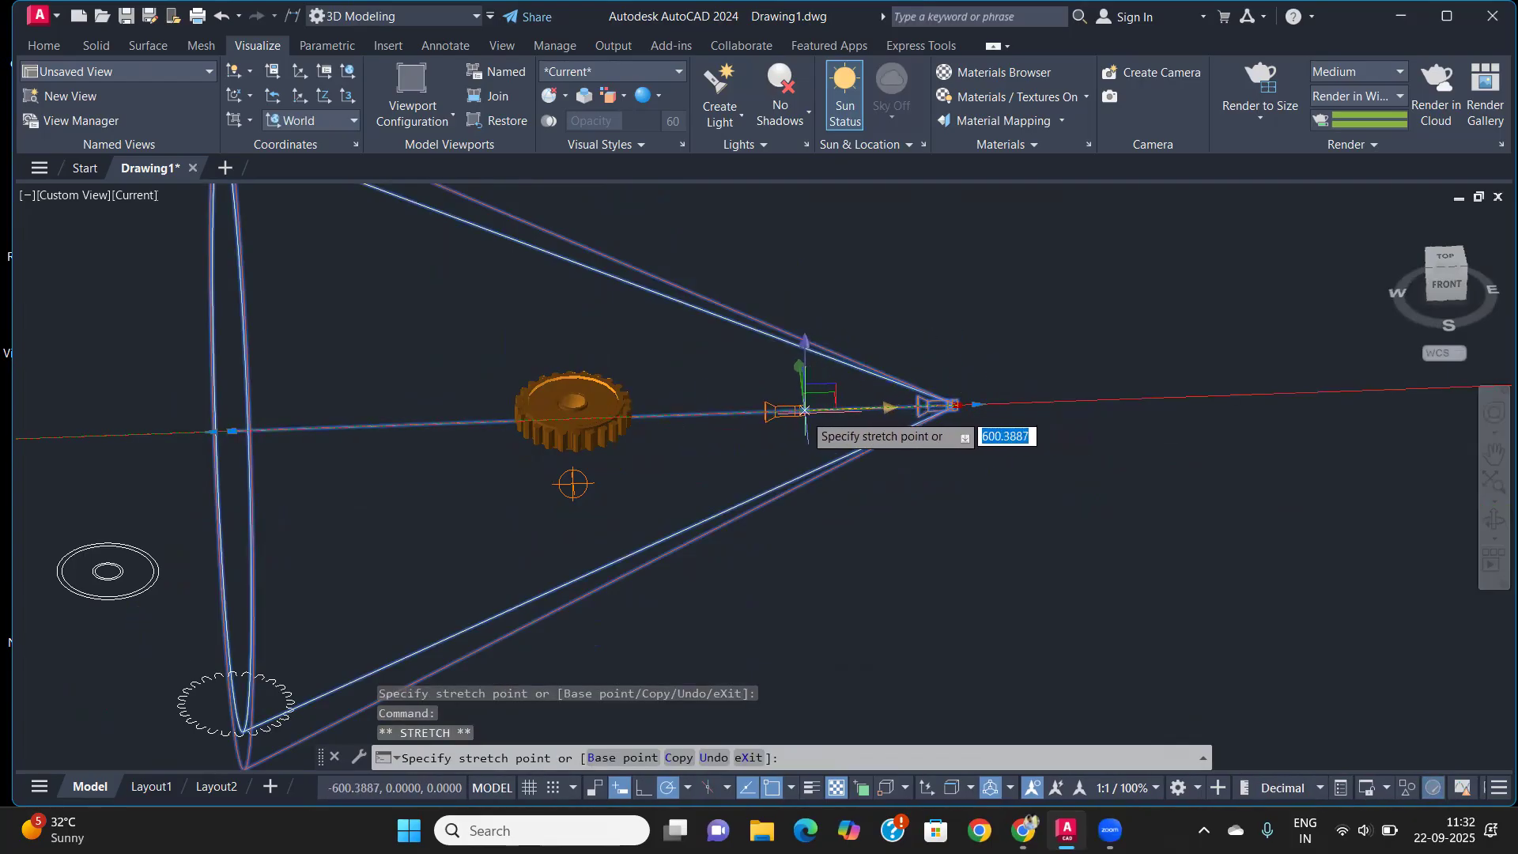
pyautogui.press('Escape')
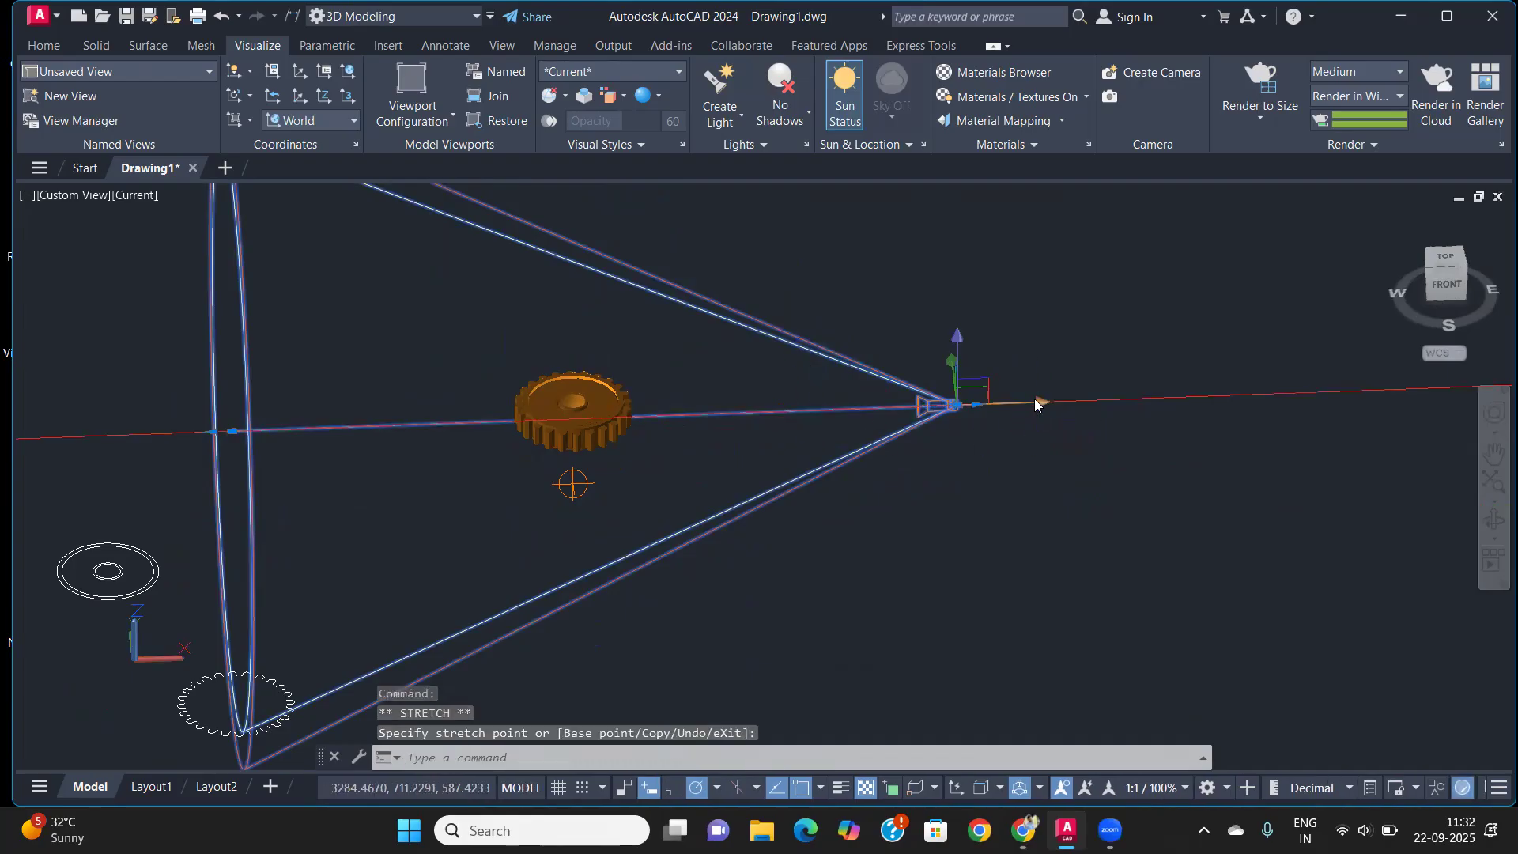
pyautogui.keyDown('shift'); pyautogui.moveTo(836, 431); pyautogui.dragTo(751, 474, button='middle'); pyautogui.keyUp('shift')
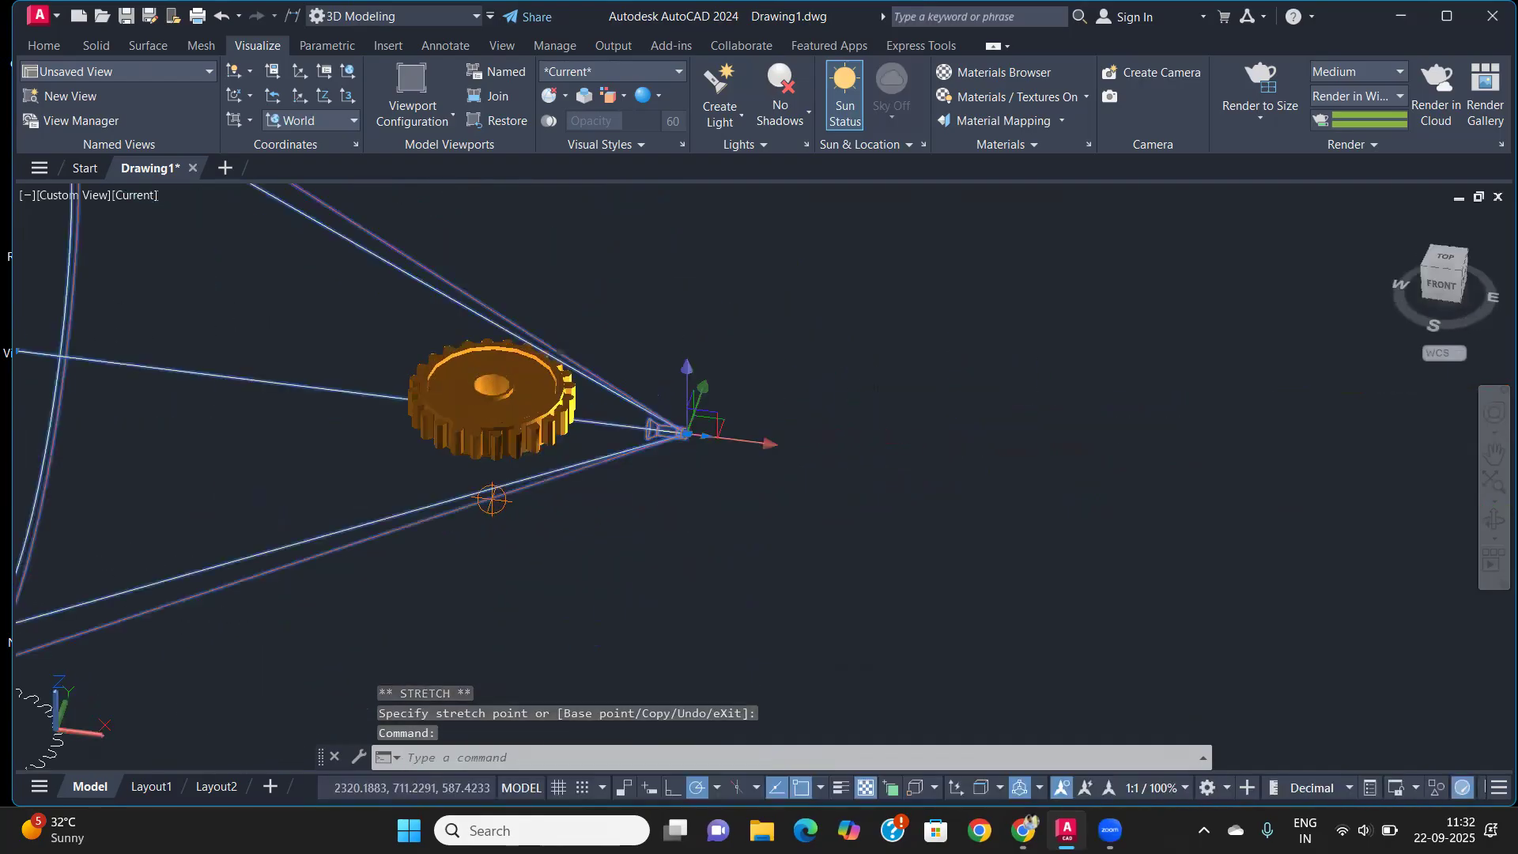
# Allow distant lights and add one directed from in front of the gear across its centre toward the back
pyautogui.click(980, 125)
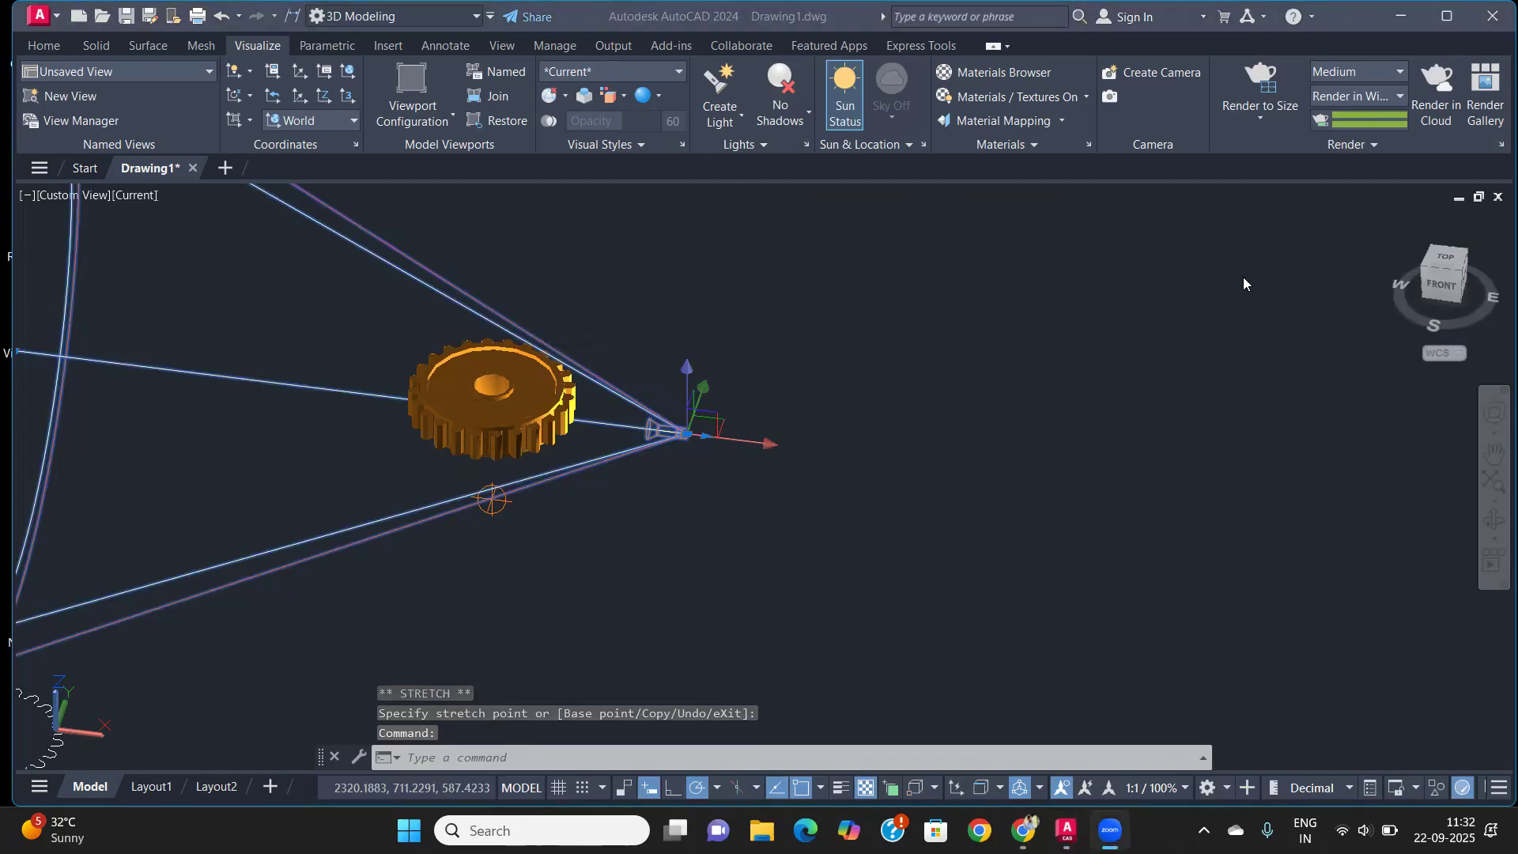
pyautogui.click(735, 113)
pyautogui.click(743, 233)
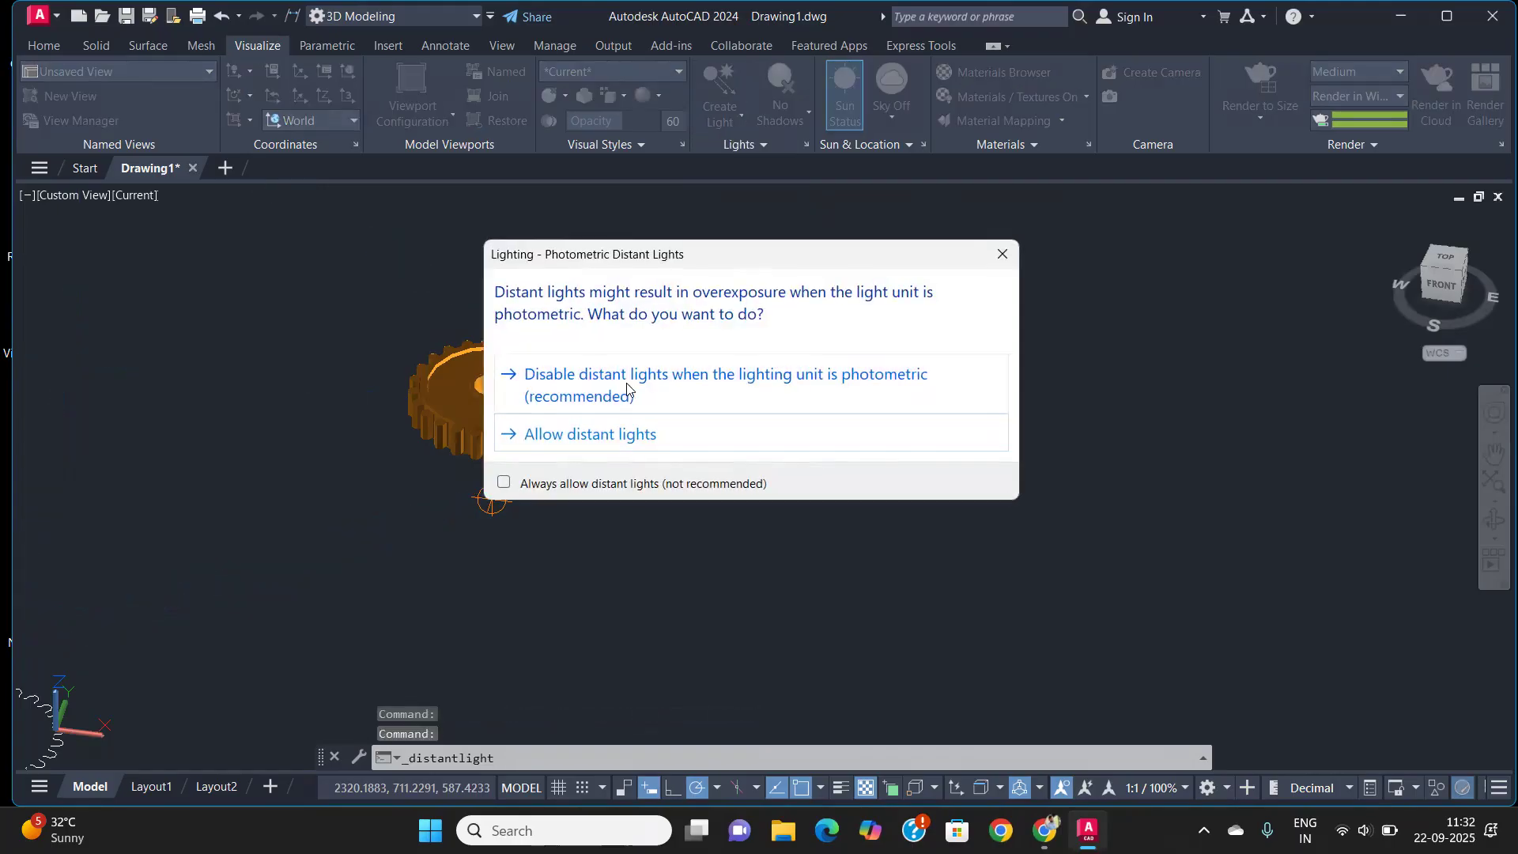
pyautogui.click(619, 435)
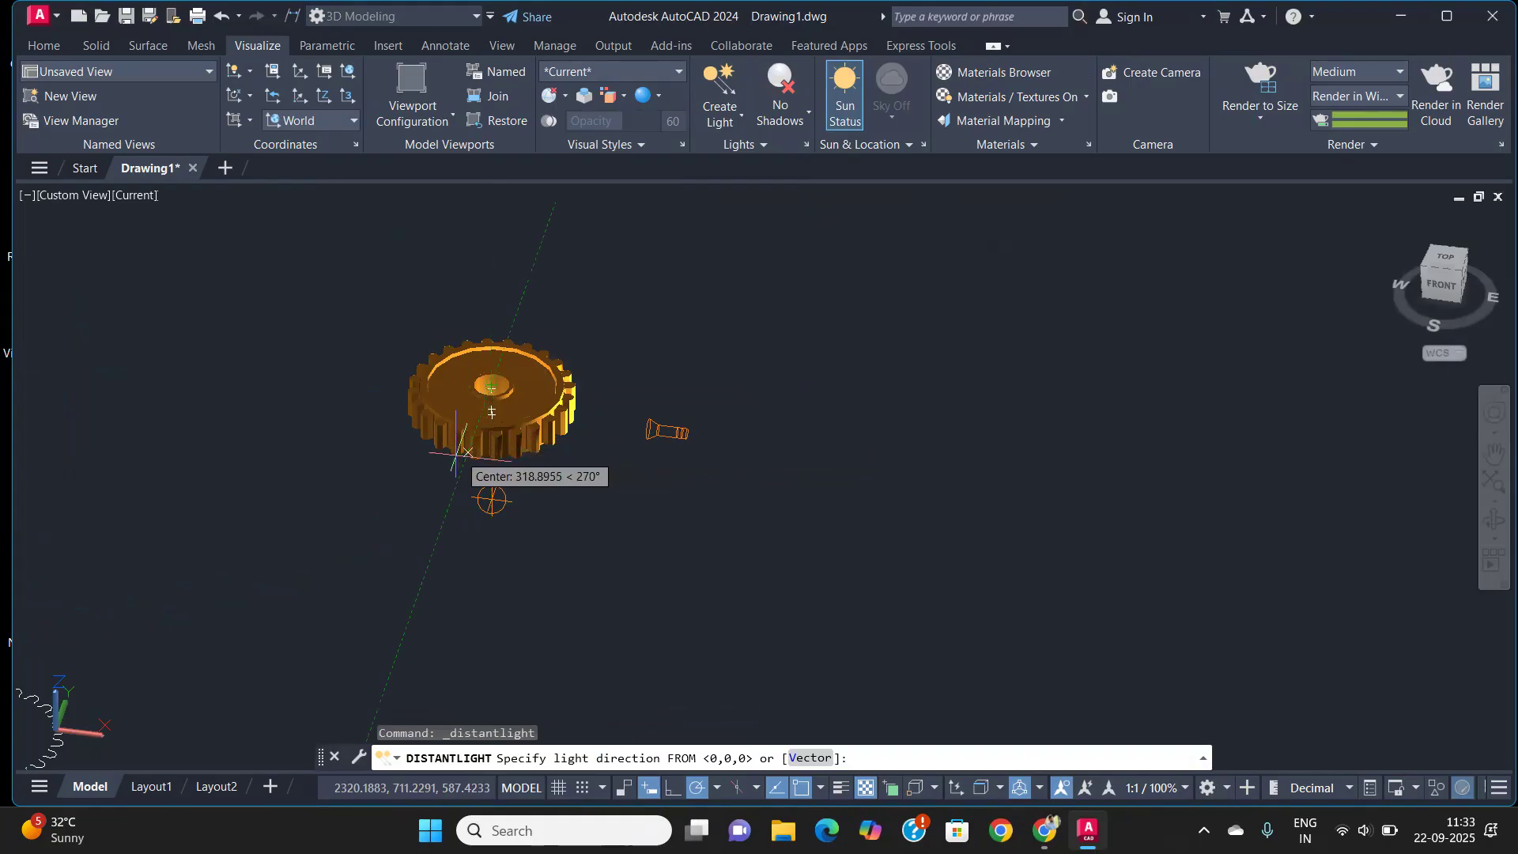
pyautogui.click(443, 524)
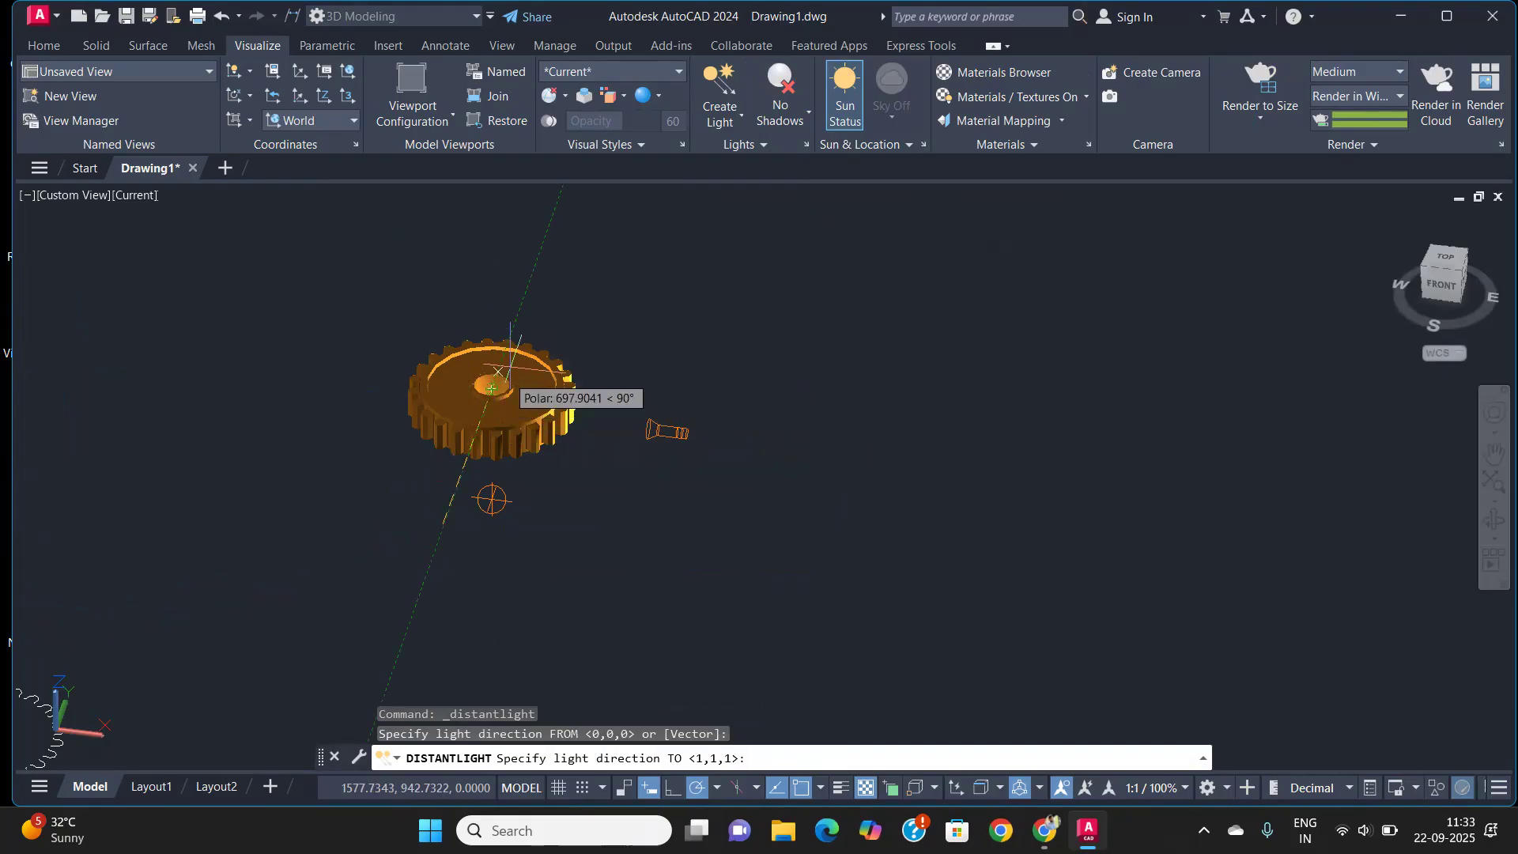
pyautogui.click(509, 335)
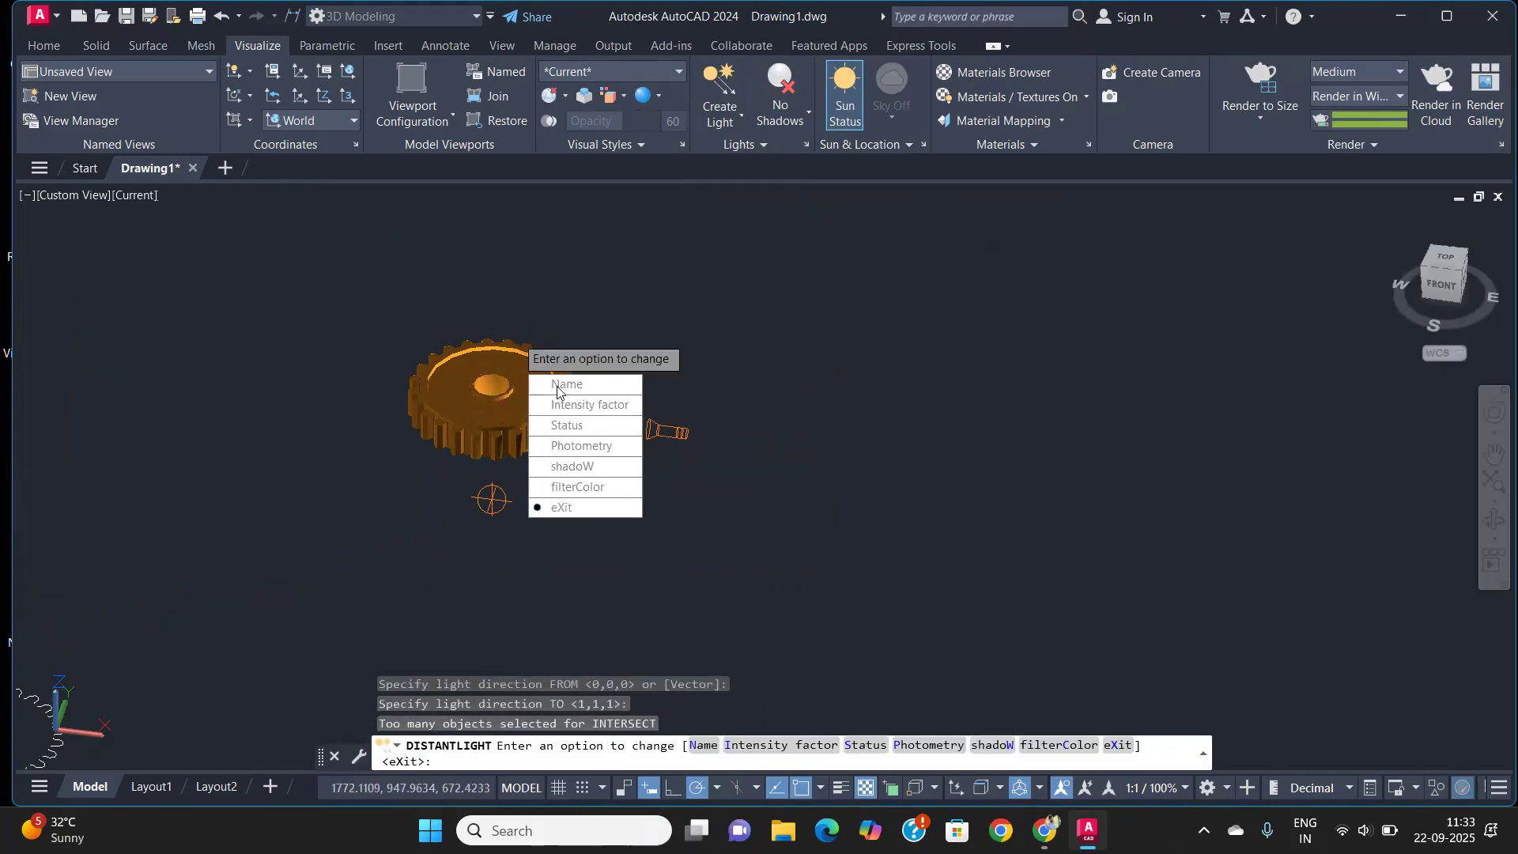
pyautogui.press('Return')
pyautogui.keyDown('shift'); pyautogui.moveTo(579, 459); pyautogui.dragTo(522, 610, button='middle'); pyautogui.keyUp('shift')
pyautogui.scroll(5, 515, 538)
pyautogui.moveTo(505, 557); pyautogui.dragTo(725, 501, button='middle')
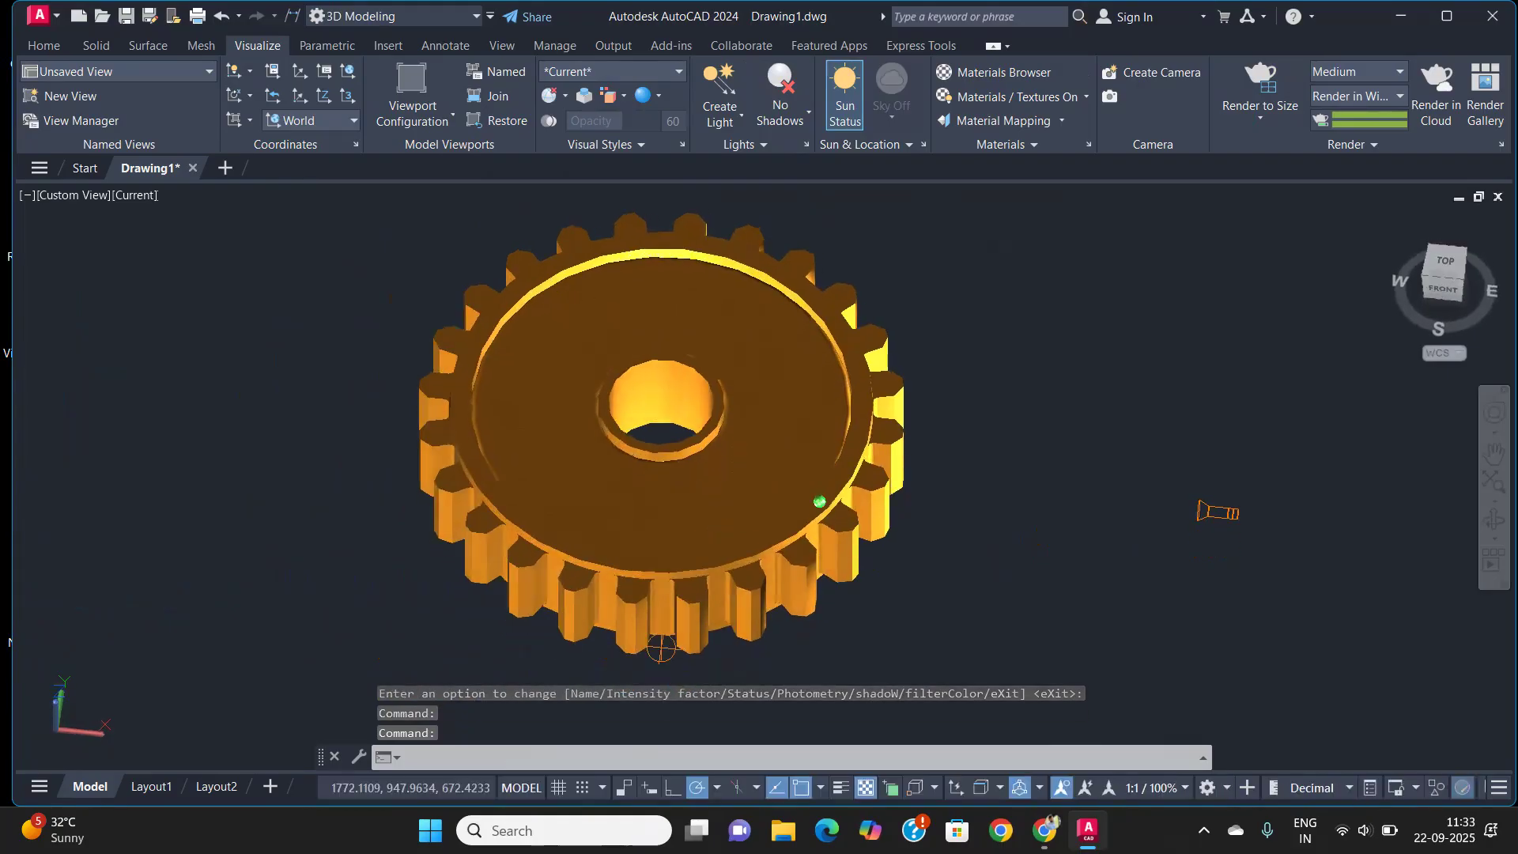
# Add a web light with its source beyond the gear's rear rim and its target at the centre of the bore
pyautogui.click(721, 115)
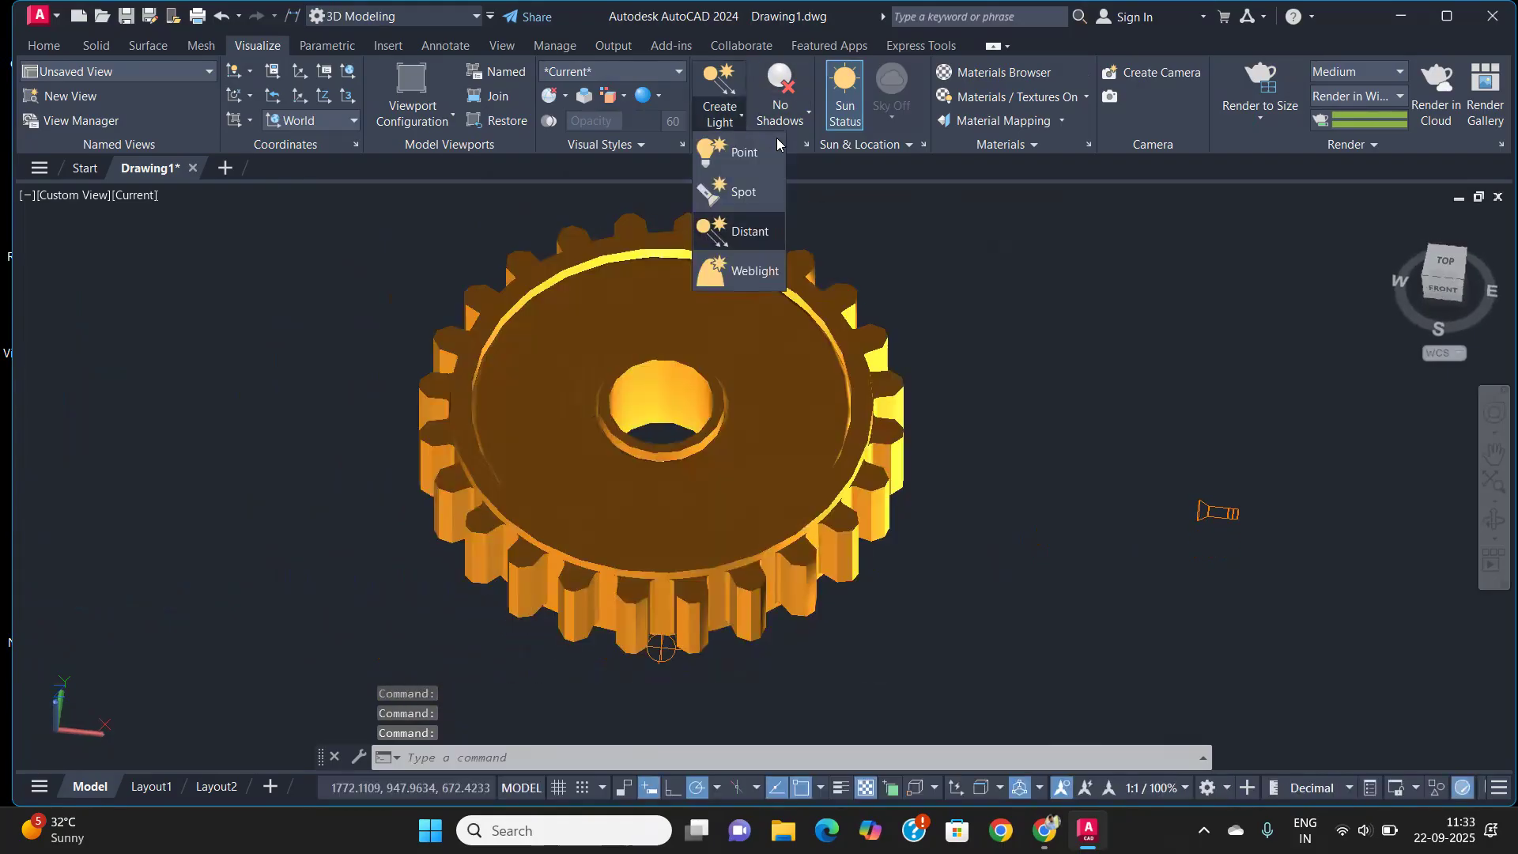
pyautogui.click(755, 273)
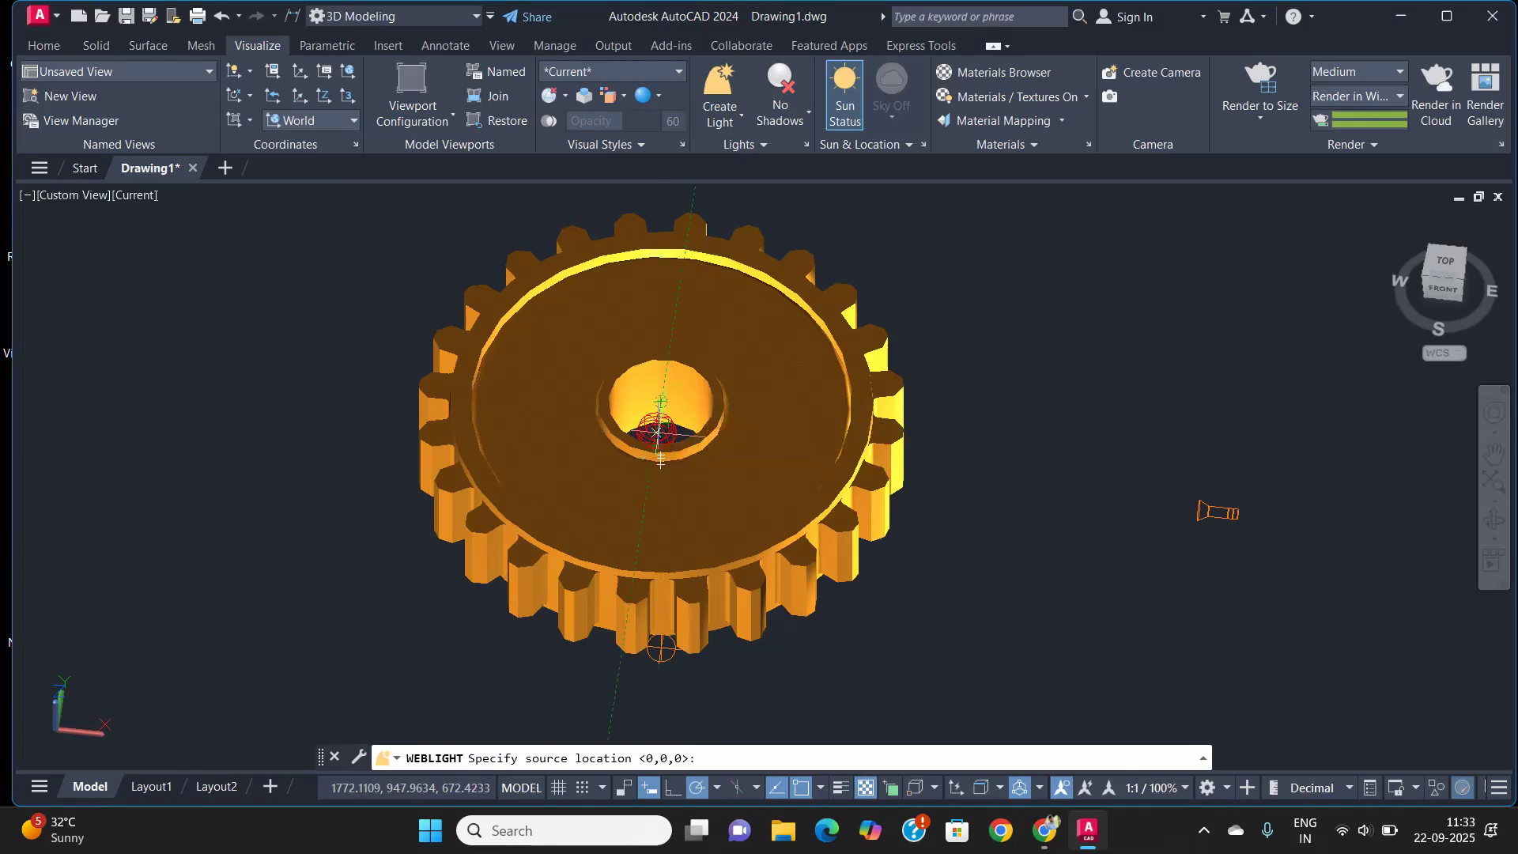
pyautogui.keyDown('shift'); pyautogui.moveTo(484, 603); pyautogui.dragTo(779, 449, button='middle'); pyautogui.keyUp('shift')
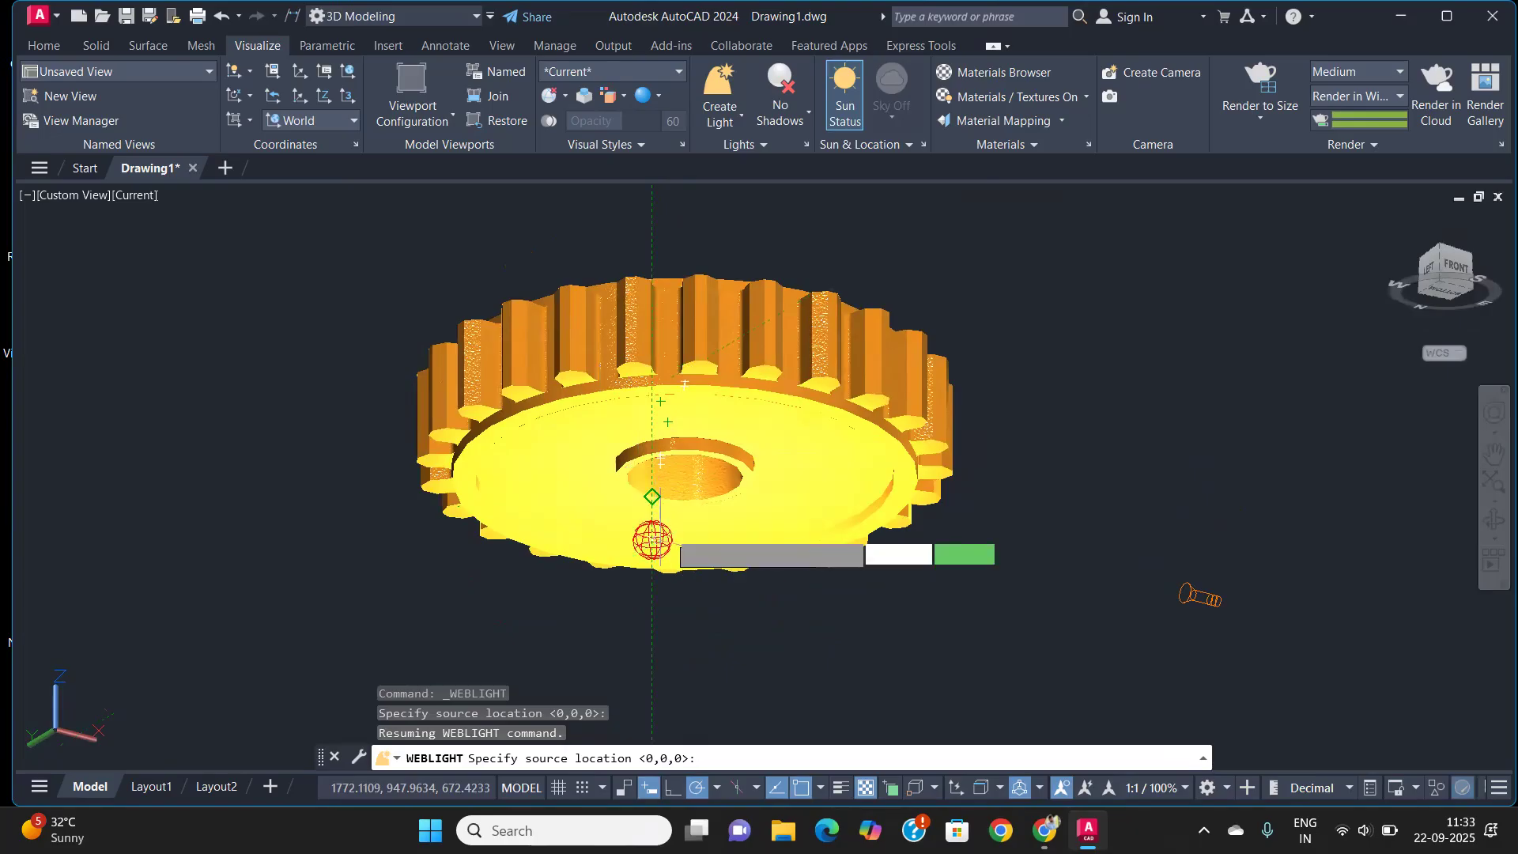
pyautogui.keyDown('shift'); pyautogui.moveTo(670, 551); pyautogui.dragTo(620, 776, button='middle'); pyautogui.keyUp('shift')
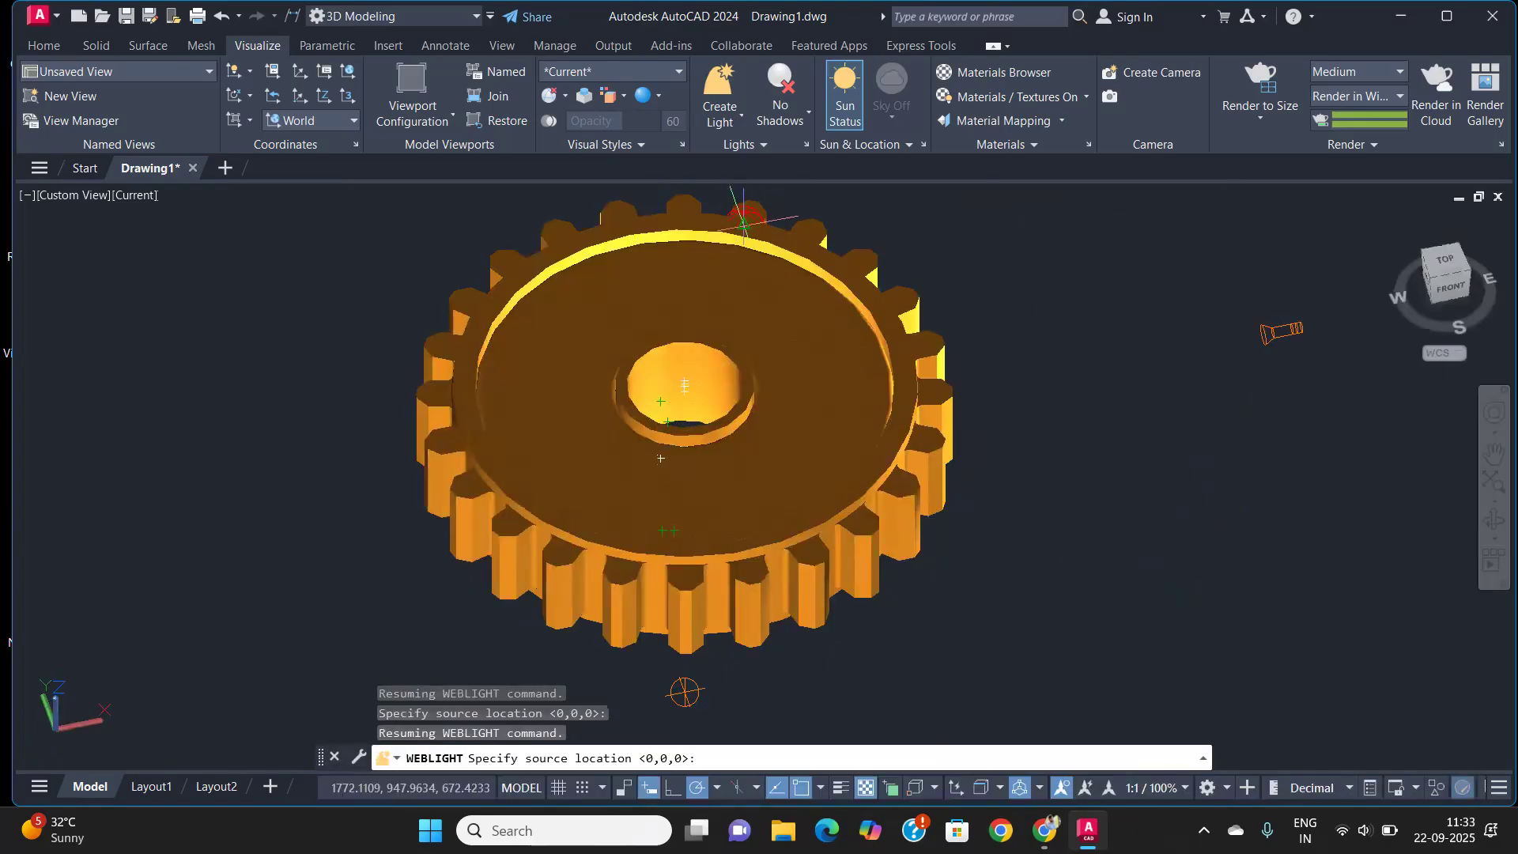
pyautogui.moveTo(743, 225); pyautogui.dragTo(672, 416, button='middle')
pyautogui.scroll(1, 670, 419)
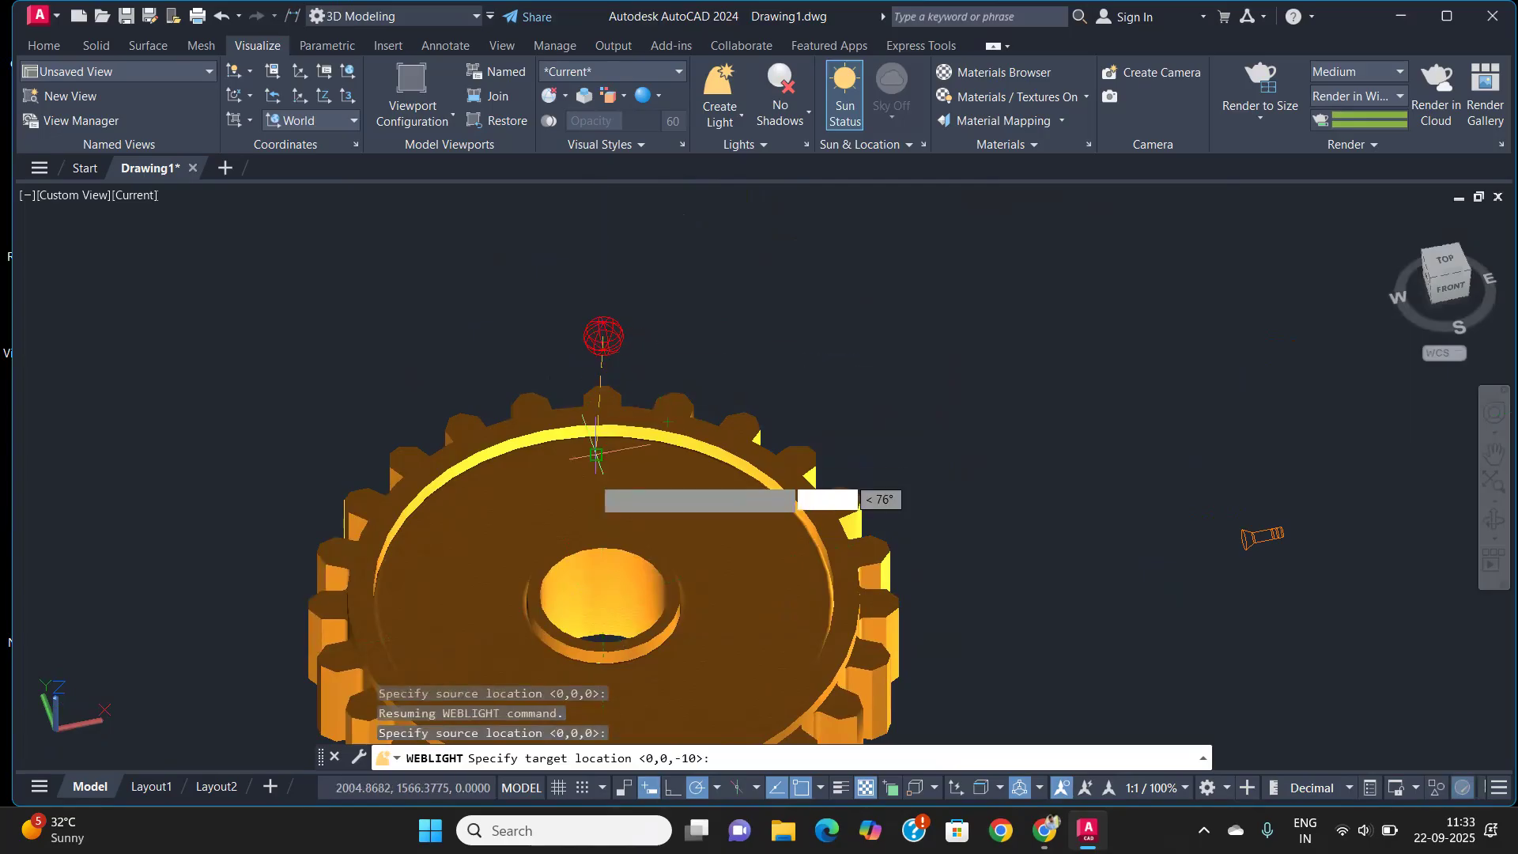
pyautogui.click(605, 601)
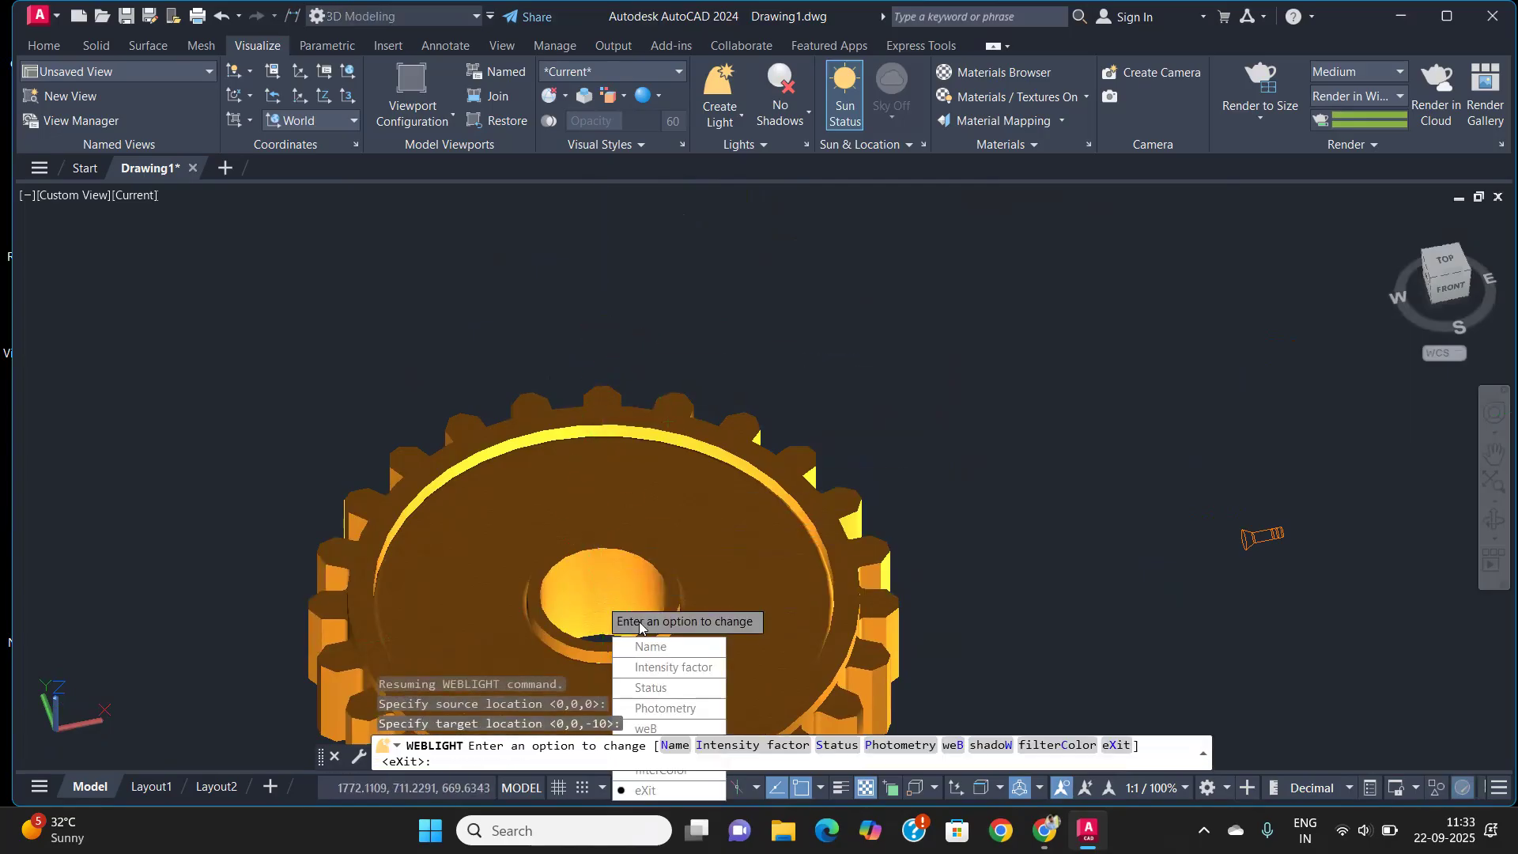
pyautogui.press('Return')
pyautogui.keyDown('shift'); pyautogui.moveTo(842, 490); pyautogui.dragTo(810, 393, button='middle'); pyautogui.keyUp('shift')
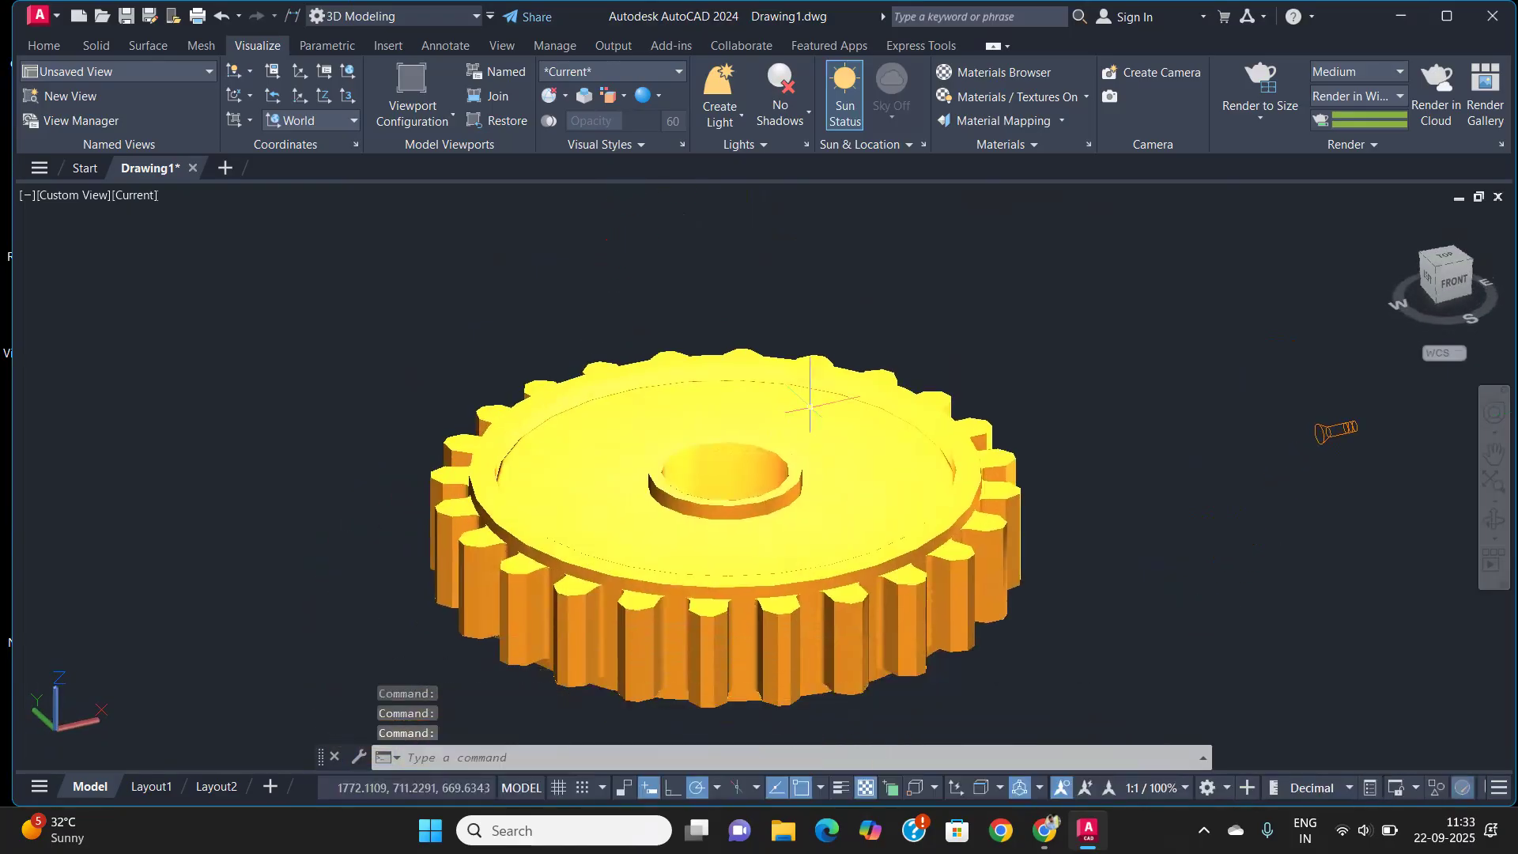
# Move the web light down along the Z axis from above the gear toward its underside, in two stages
pyautogui.scroll(-5, 810, 405)
pyautogui.click(780, 308)
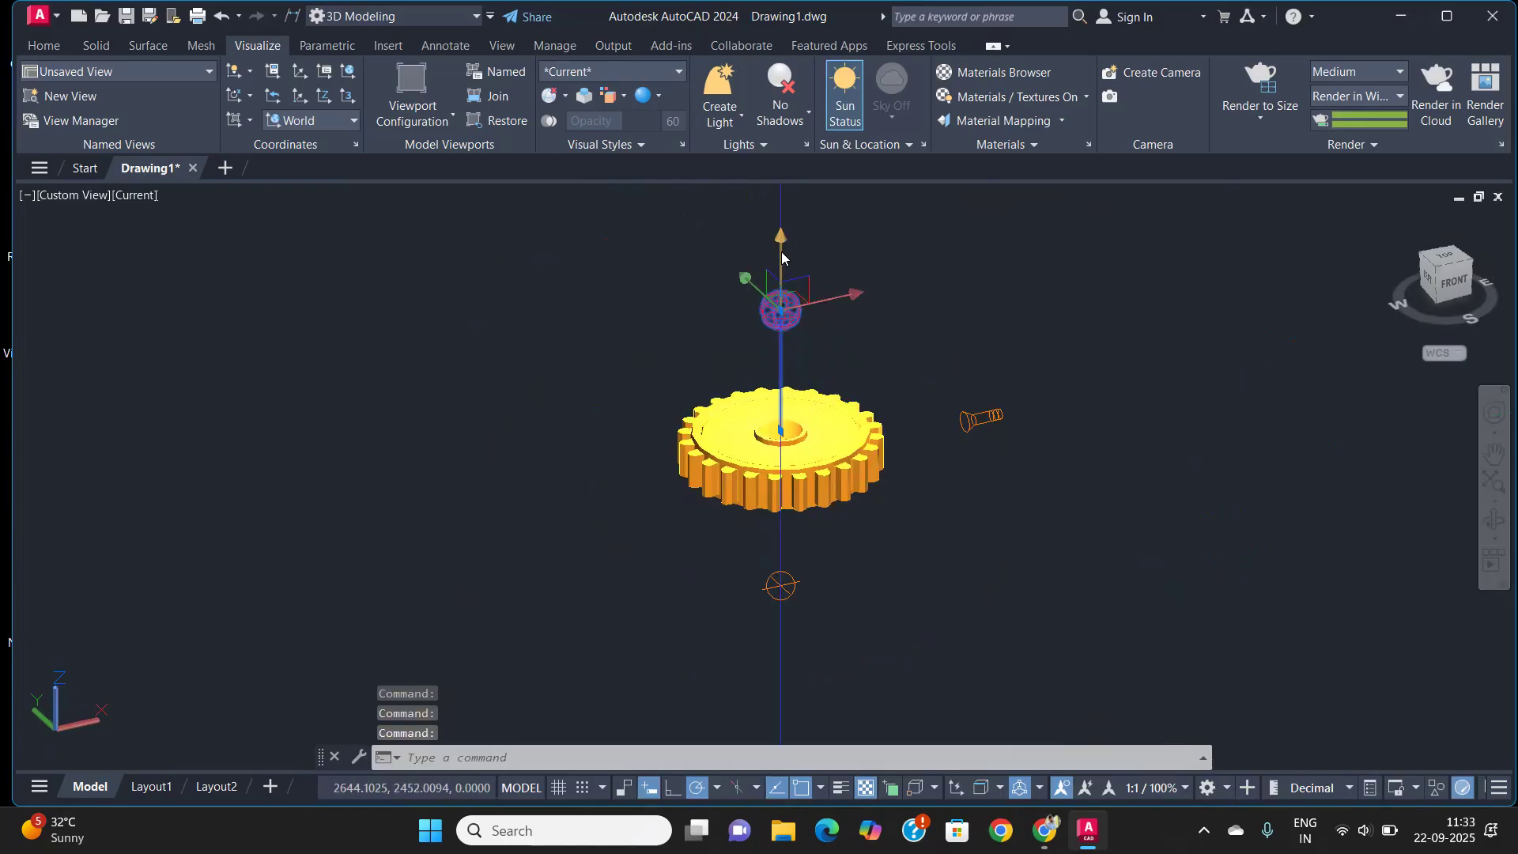
pyautogui.click(780, 310)
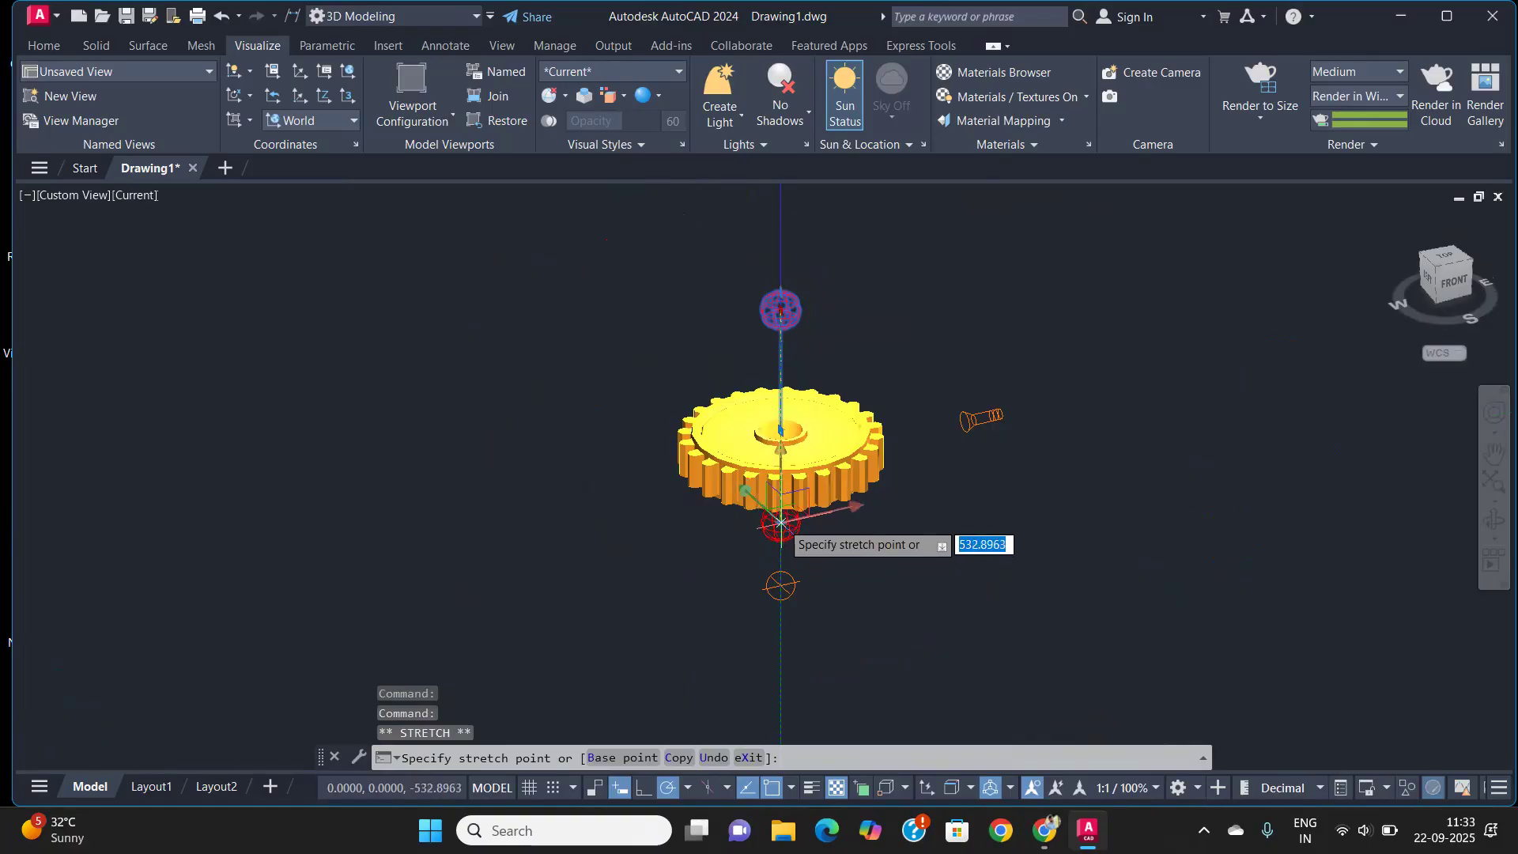
pyautogui.click(781, 523)
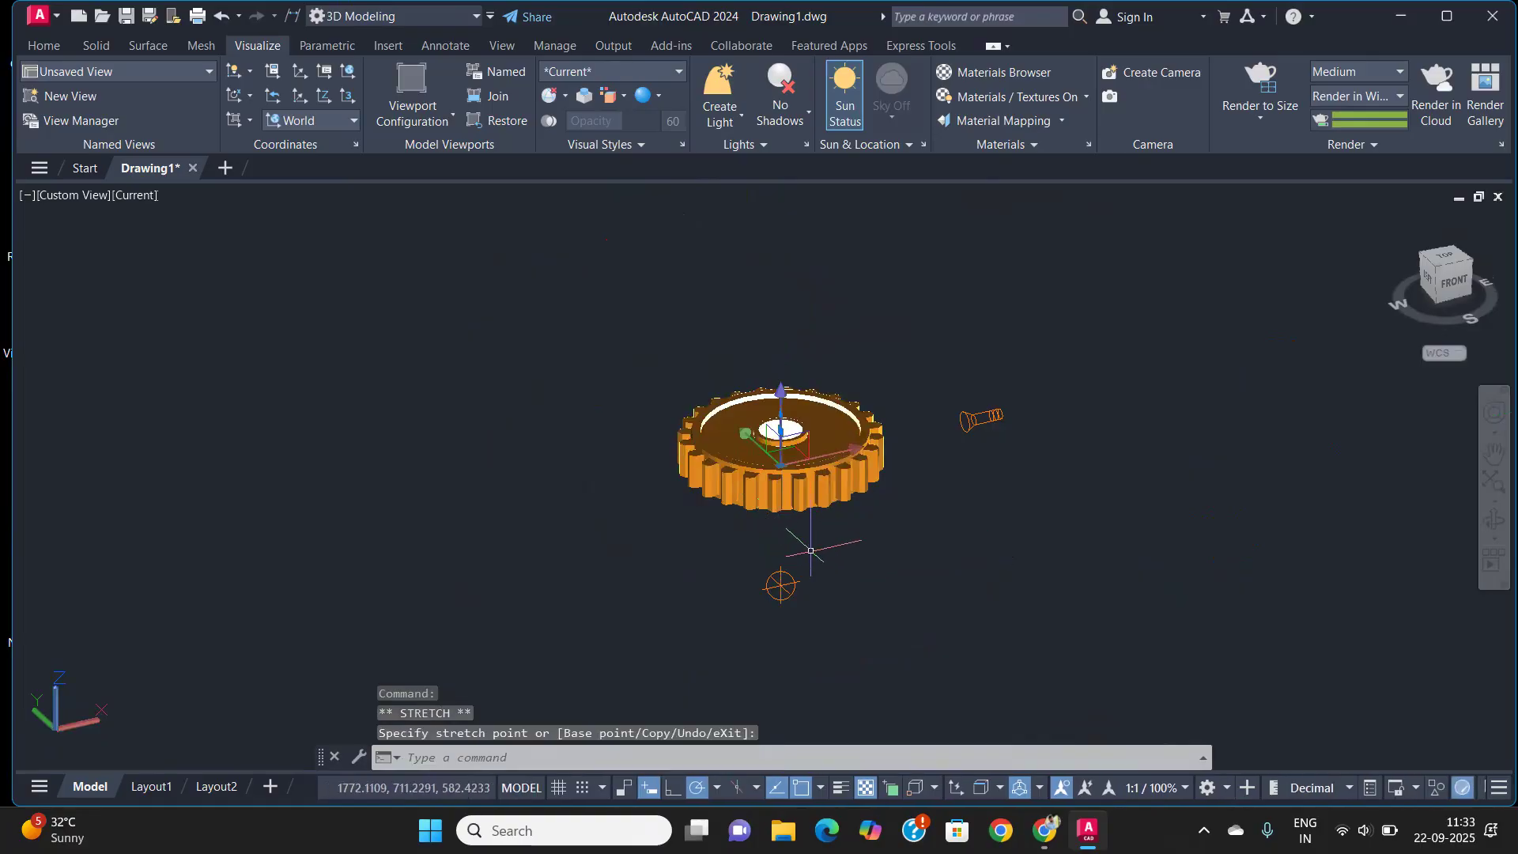
pyautogui.scroll(3, 823, 514)
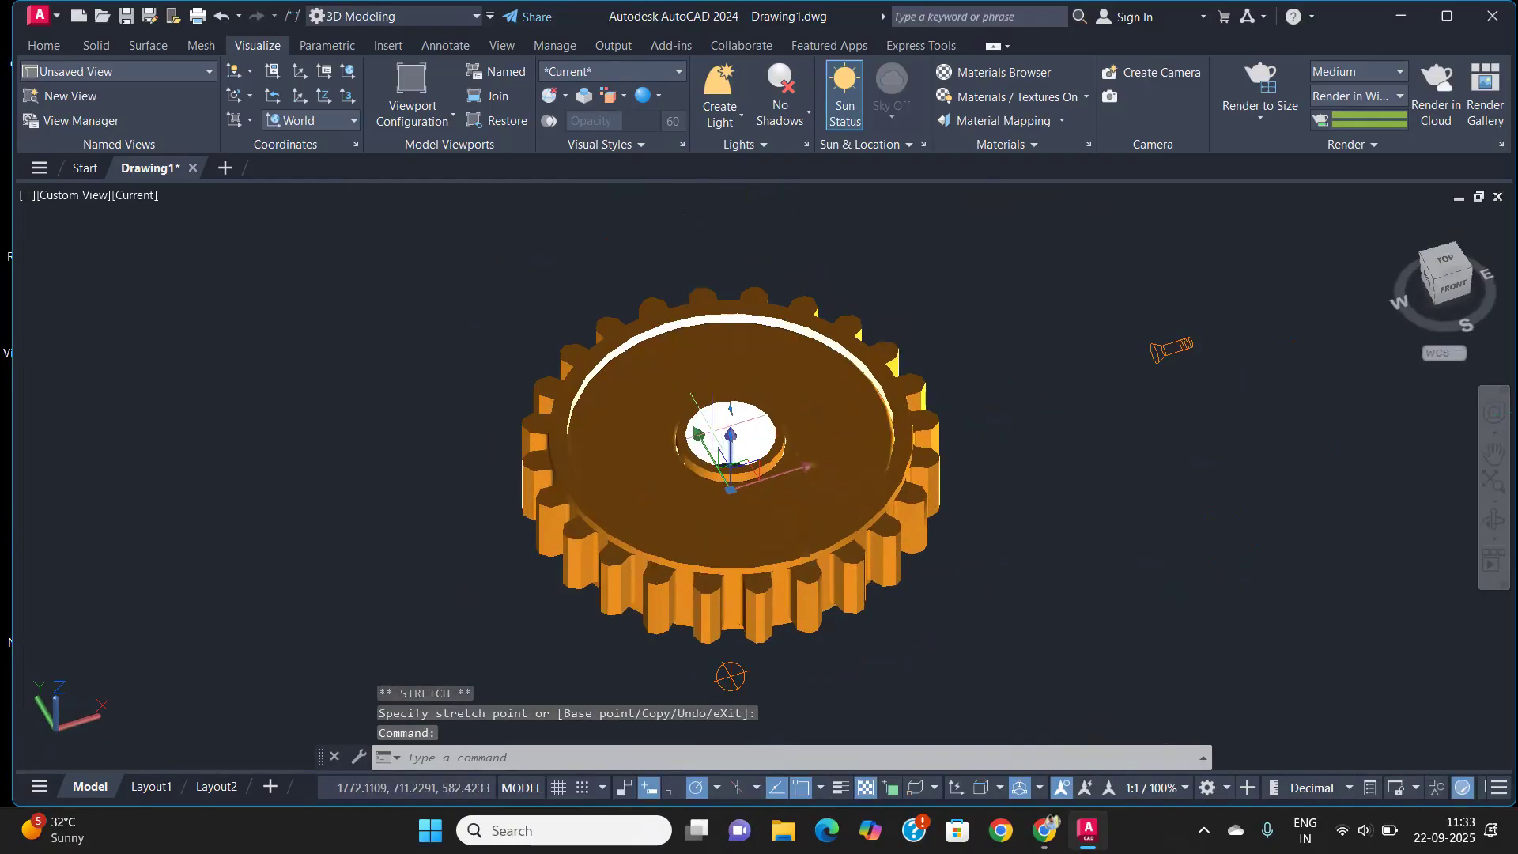
pyautogui.click(730, 434)
pyautogui.click(730, 629)
pyautogui.keyDown('shift'); pyautogui.moveTo(833, 479); pyautogui.dragTo(847, 359, button='middle'); pyautogui.keyUp('shift')
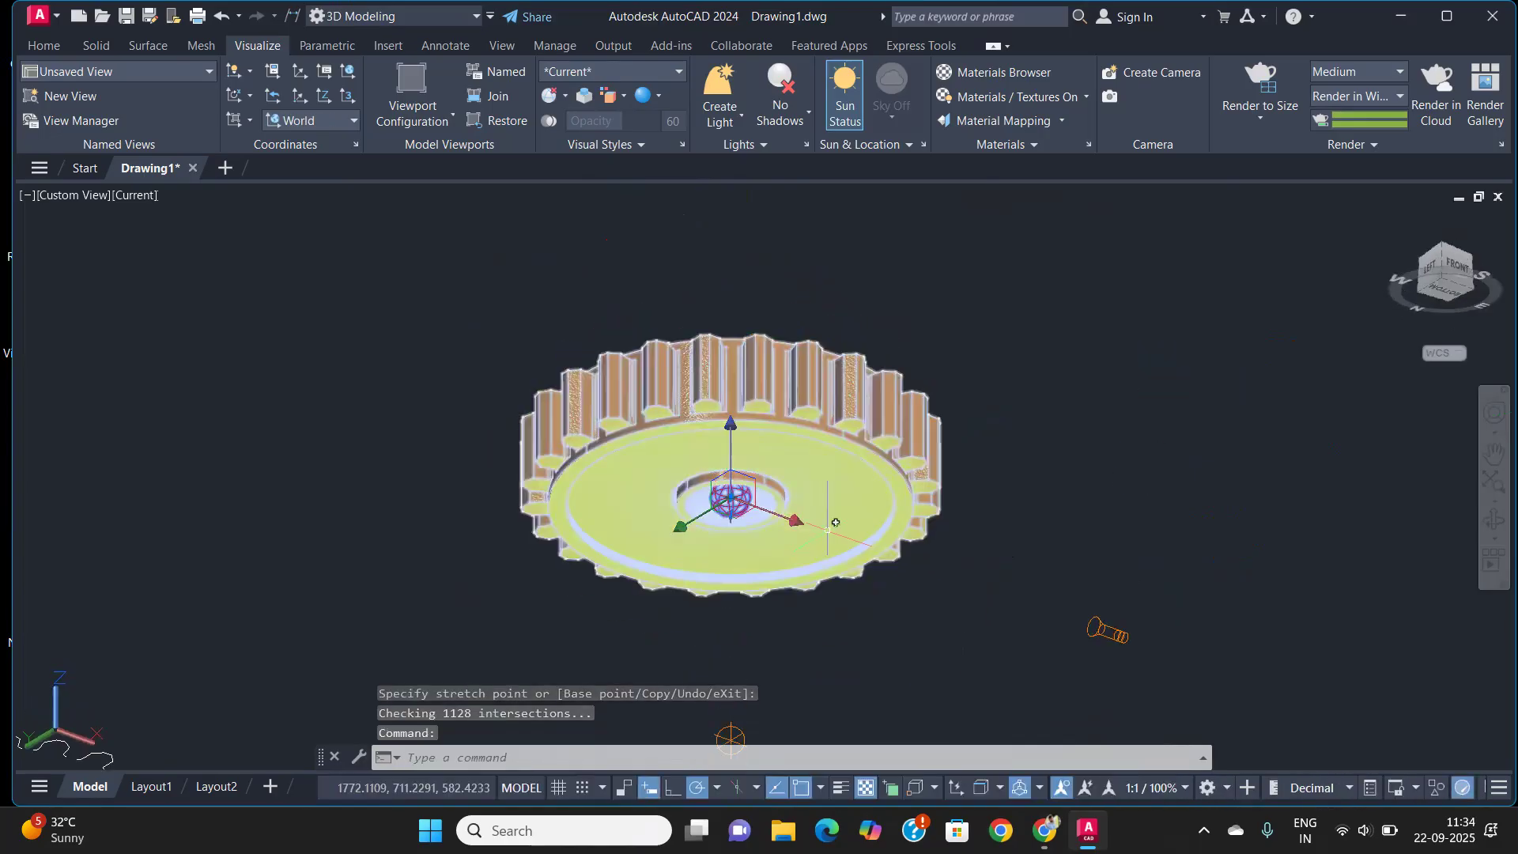
# Delete the web light from the scene
pyautogui.press('Delete')
pyautogui.moveTo(803, 432)
pyautogui.keyDown('shift'); pyautogui.mouseDown(button='middle')
pyautogui.moveTo(793, 497)
pyautogui.moveTo(806, 494)
pyautogui.mouseUp(button='middle'); pyautogui.keyUp('shift')
pyautogui.scroll(-6, 818, 457)
pyautogui.keyDown('shift'); pyautogui.moveTo(857, 303); pyautogui.dragTo(836, 451, button='middle'); pyautogui.keyUp('shift')
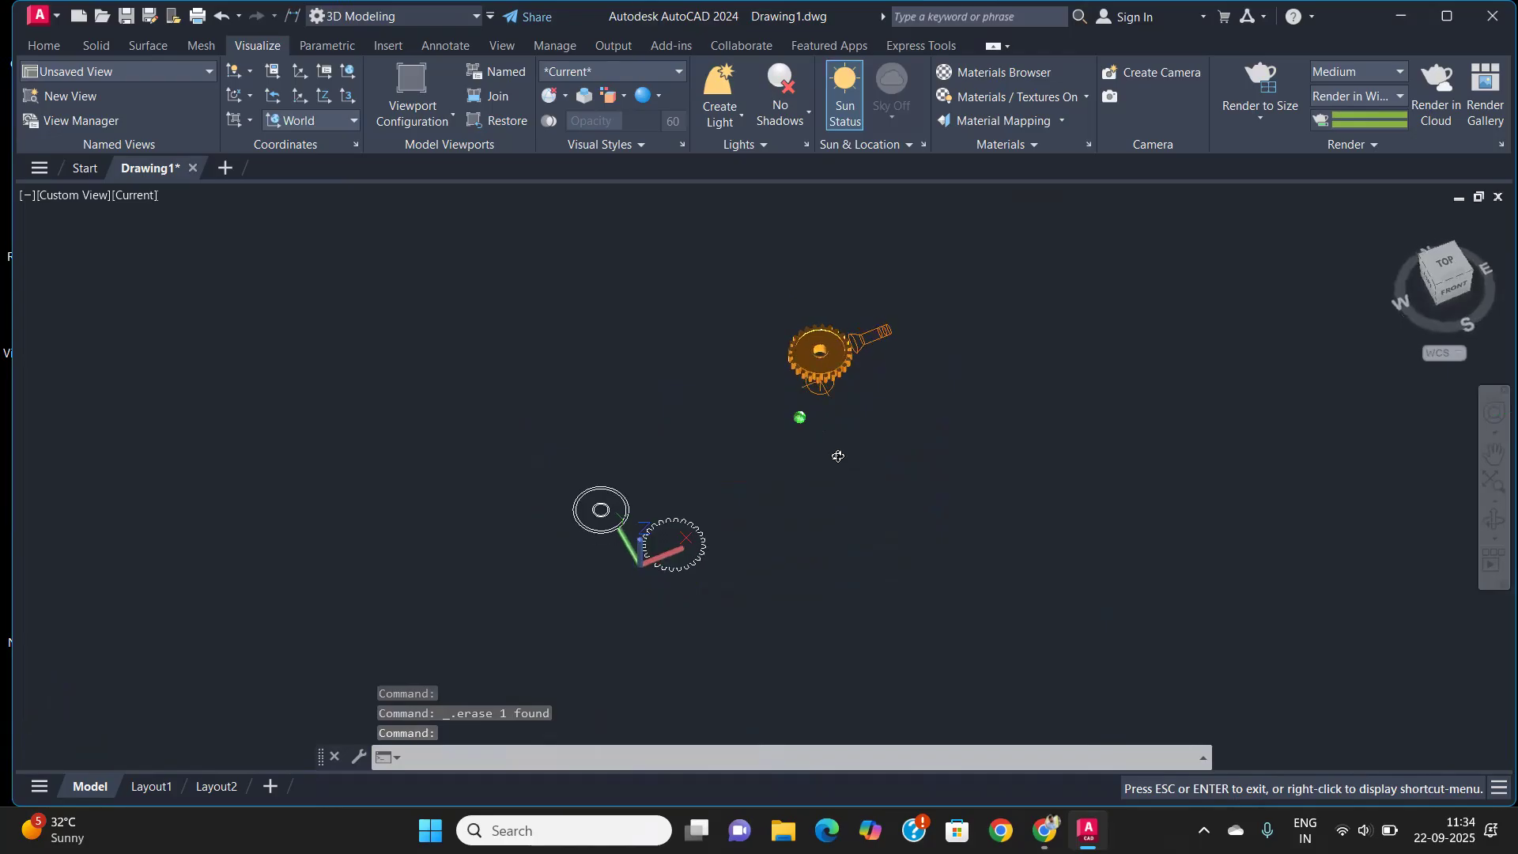
# Render the gear from an upper front view at Medium quality in the render window
pyautogui.scroll(5, 757, 430)
pyautogui.scroll(3, 758, 429)
pyautogui.keyDown('shift'); pyautogui.moveTo(722, 419); pyautogui.dragTo(799, 477, button='middle'); pyautogui.keyUp('shift')
pyautogui.scroll(-5, 741, 432)
pyautogui.scroll(4, 798, 477)
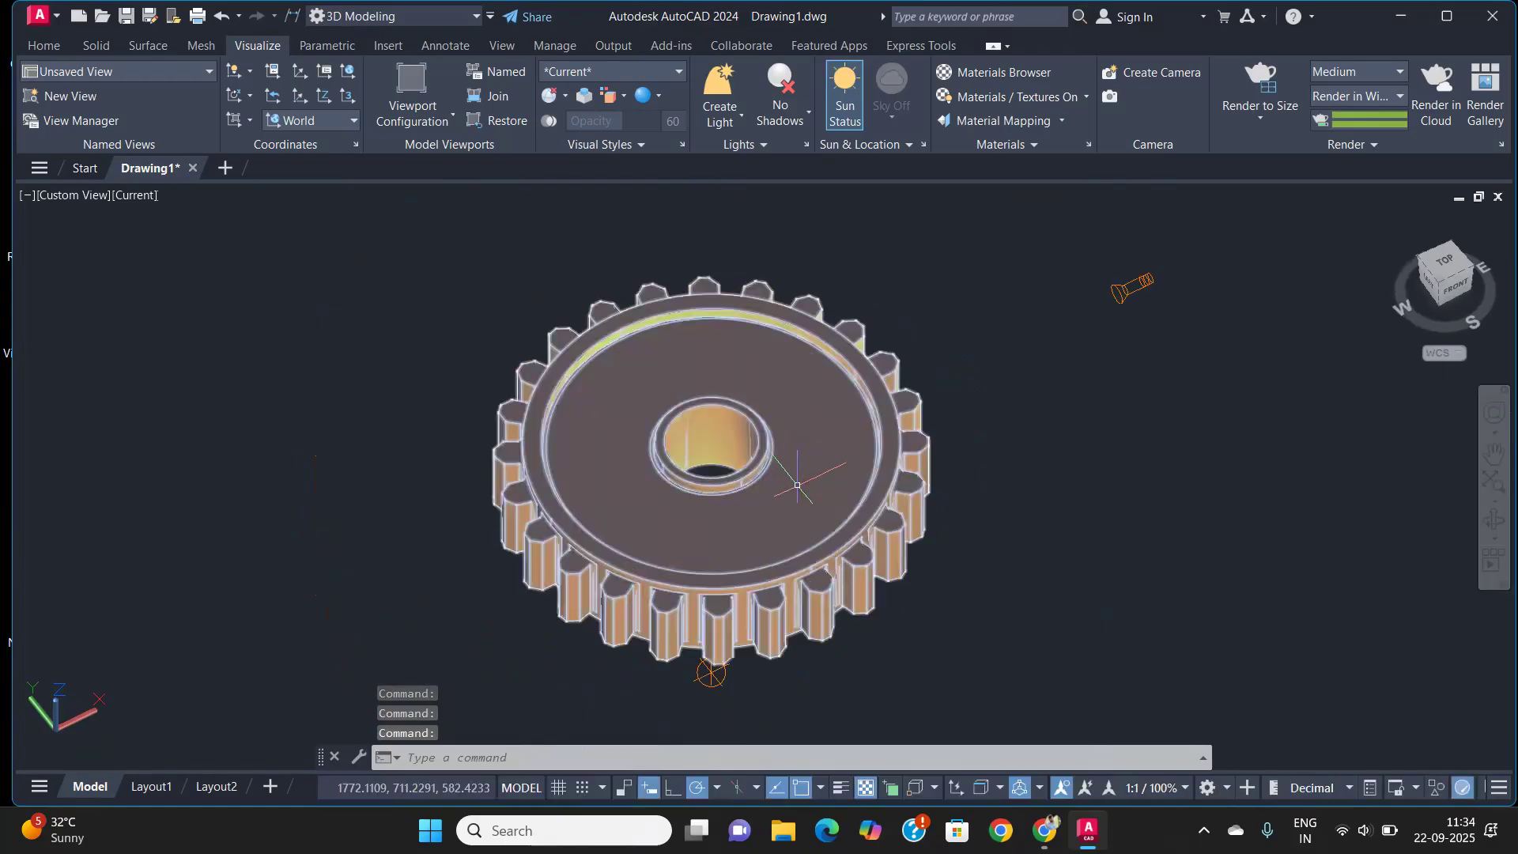
pyautogui.scroll(2, 796, 485)
pyautogui.moveTo(796, 486); pyautogui.dragTo(830, 492, button='middle')
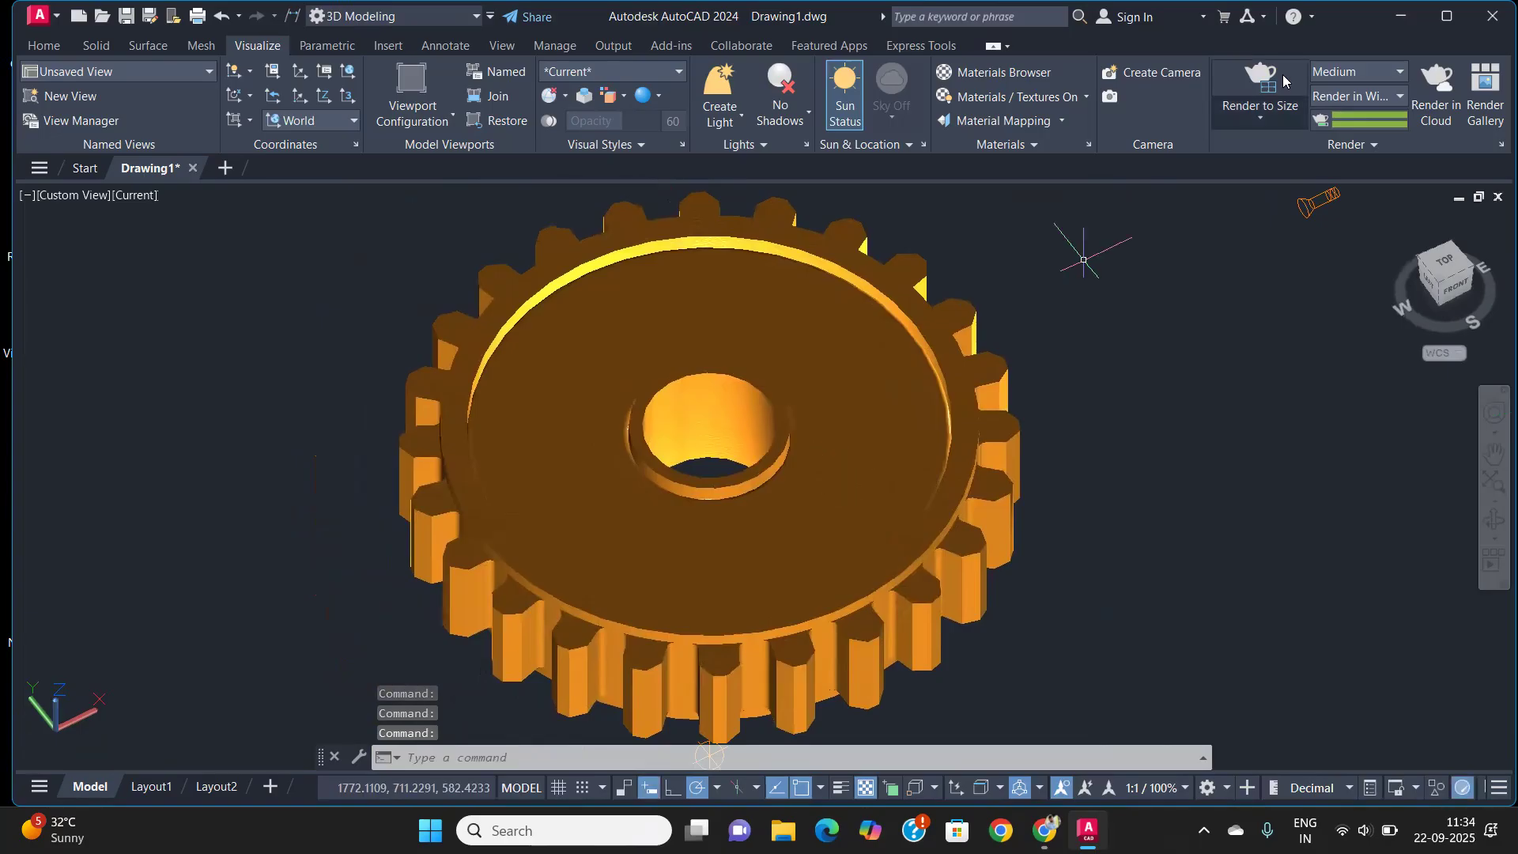
pyautogui.click(1258, 86)
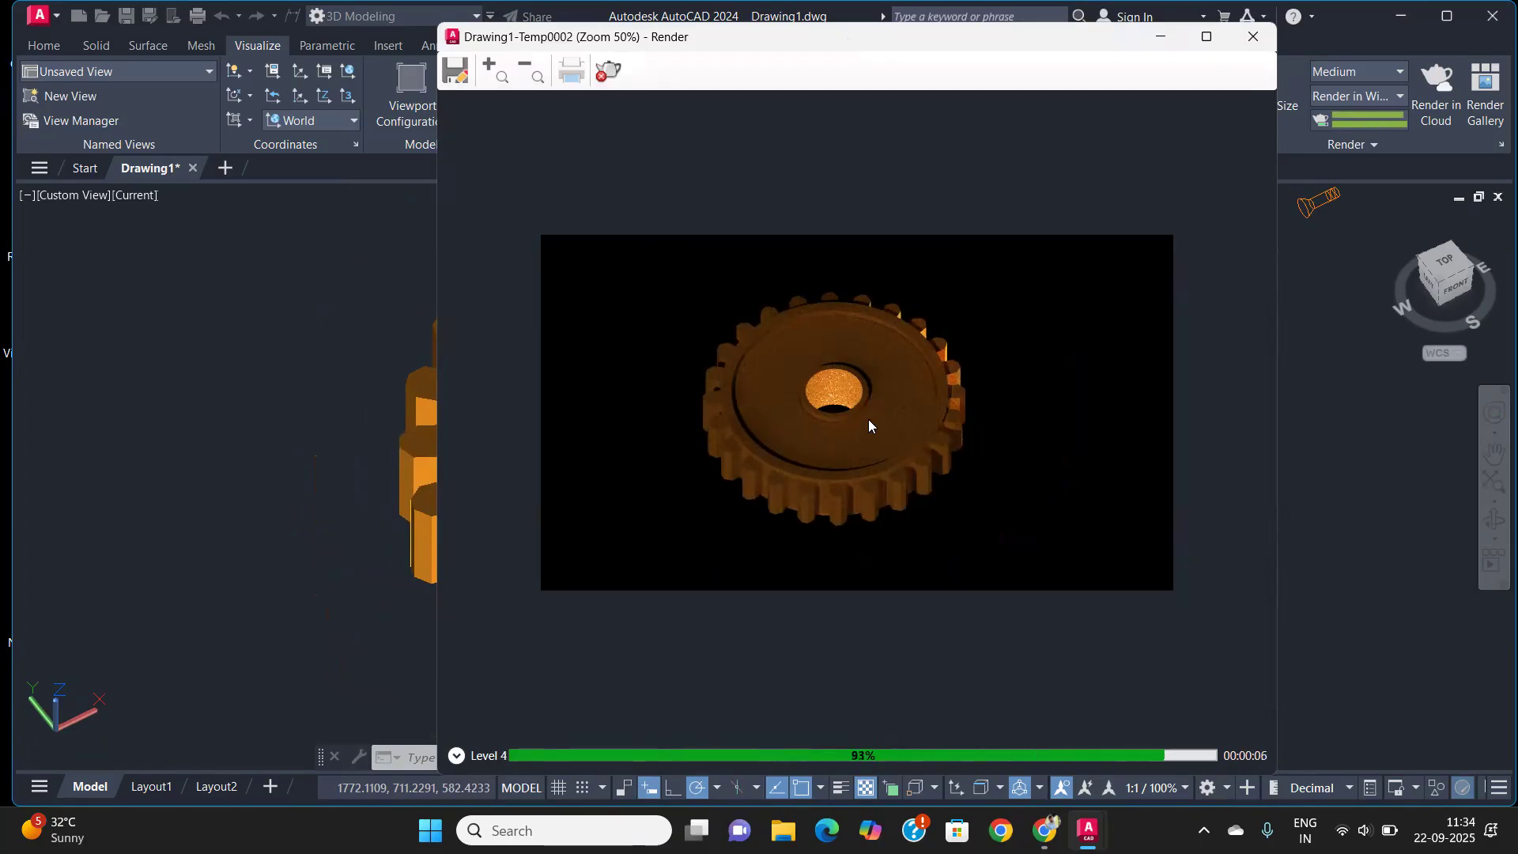
# Examine the lighting and shadows around the bore and teeth in the rendered gear, and close the render
pyautogui.scroll(4, 857, 431)
pyautogui.scroll(-4, 779, 384)
pyautogui.scroll(4, 822, 395)
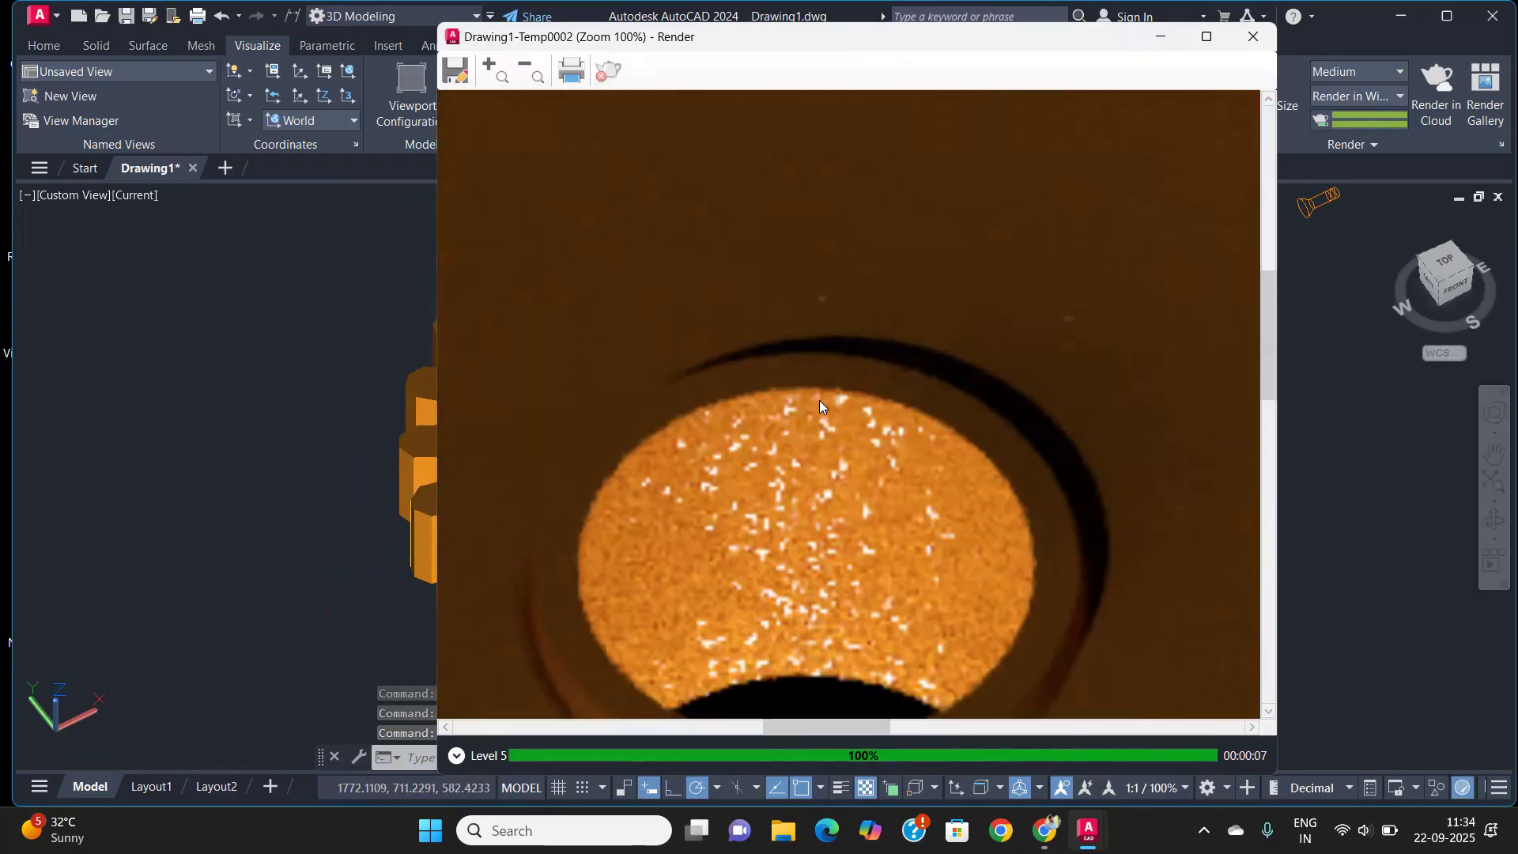
pyautogui.scroll(-4, 819, 400)
pyautogui.scroll(1, 772, 409)
pyautogui.scroll(1, 772, 409)
pyautogui.scroll(-1, 772, 409)
pyautogui.scroll(-2, 771, 410)
pyautogui.scroll(1, 832, 440)
pyautogui.scroll(1, 870, 439)
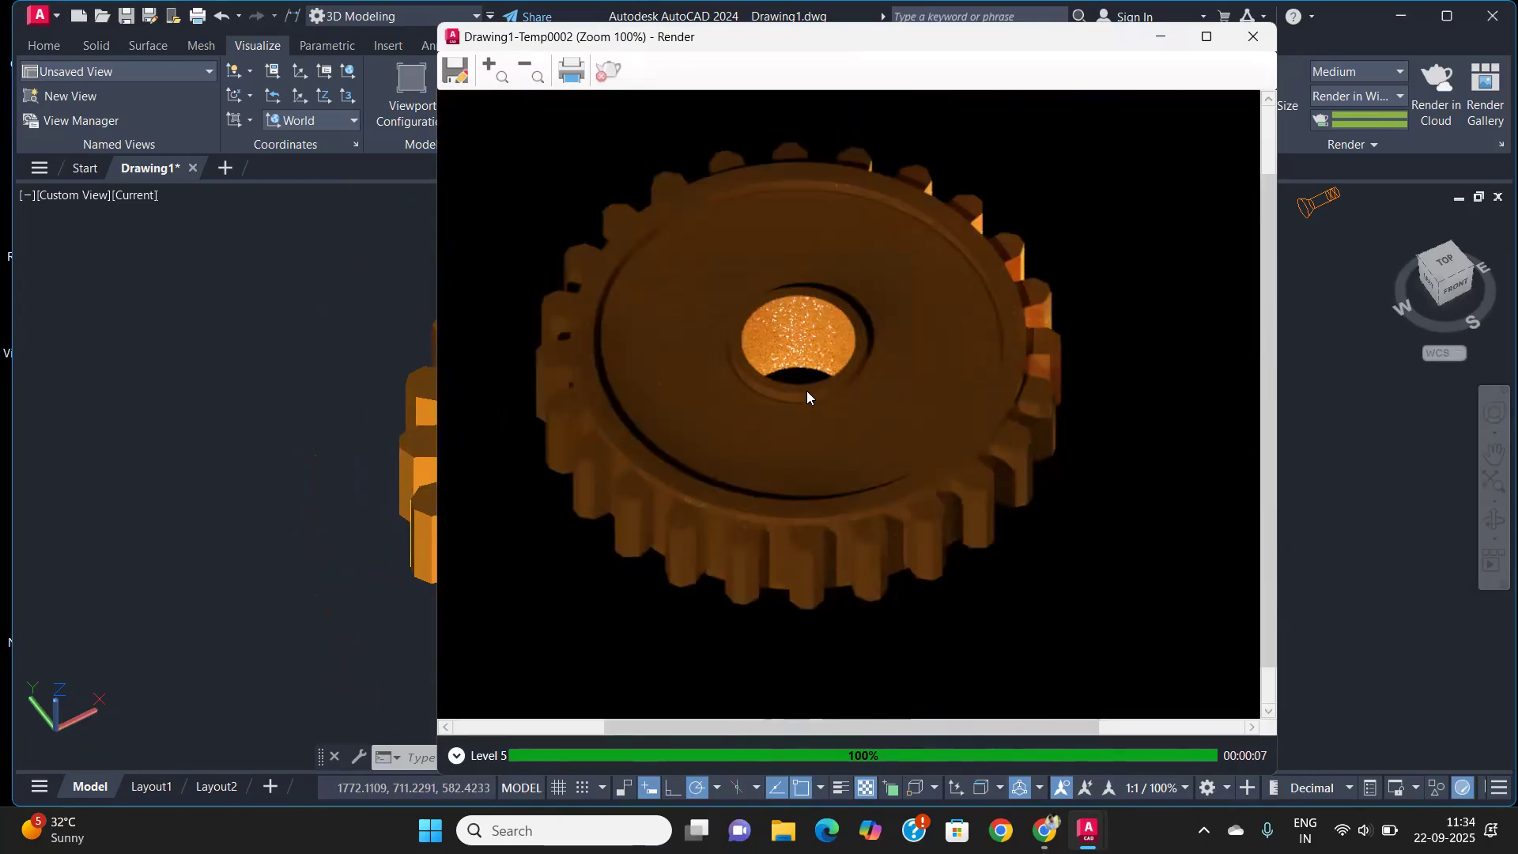
pyautogui.scroll(1, 806, 391)
pyautogui.scroll(-2, 806, 391)
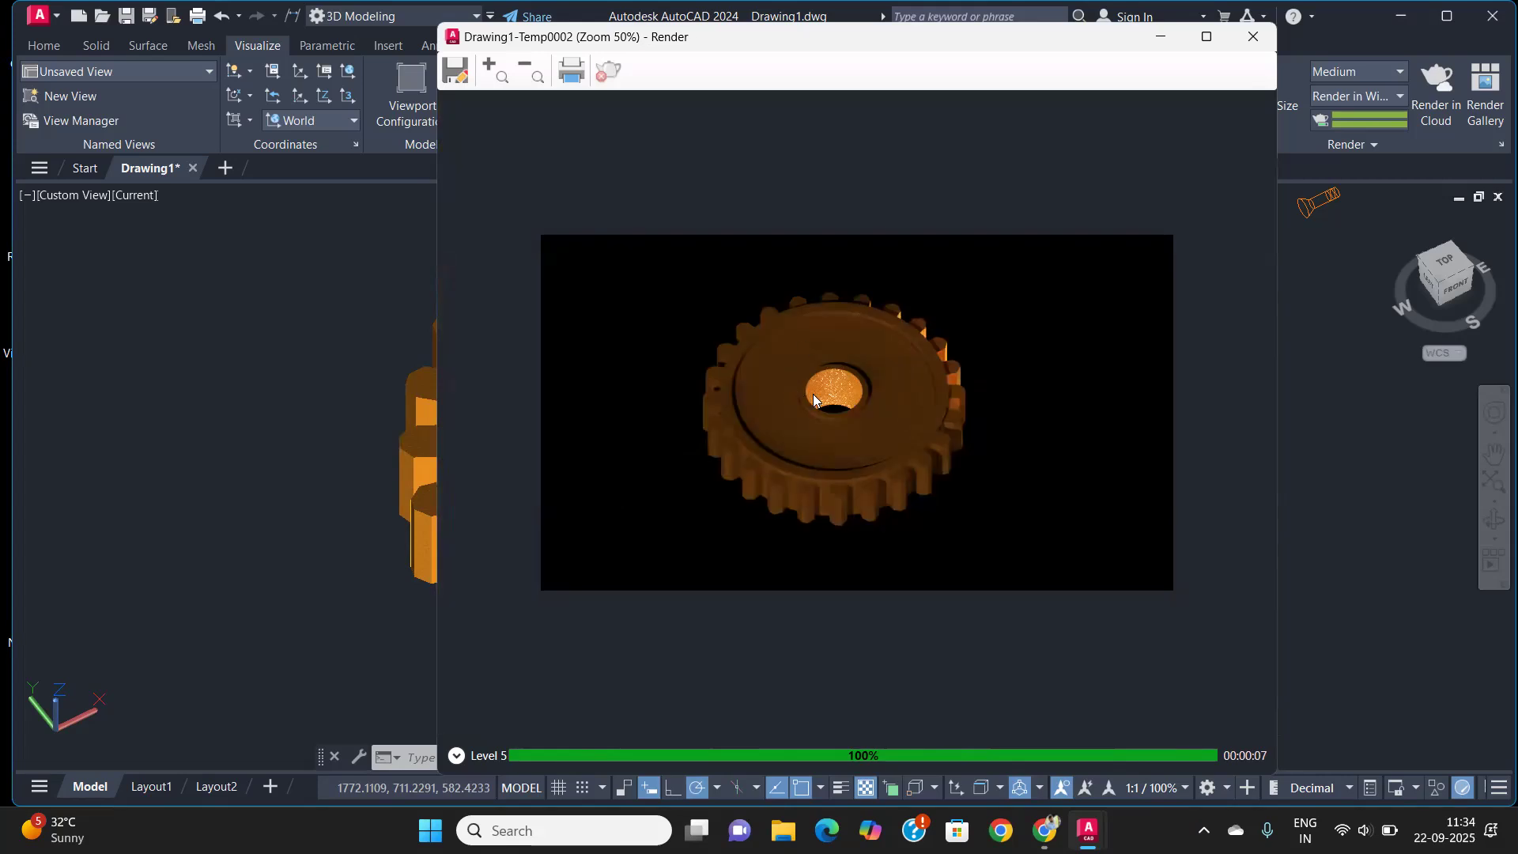
pyautogui.scroll(1, 812, 393)
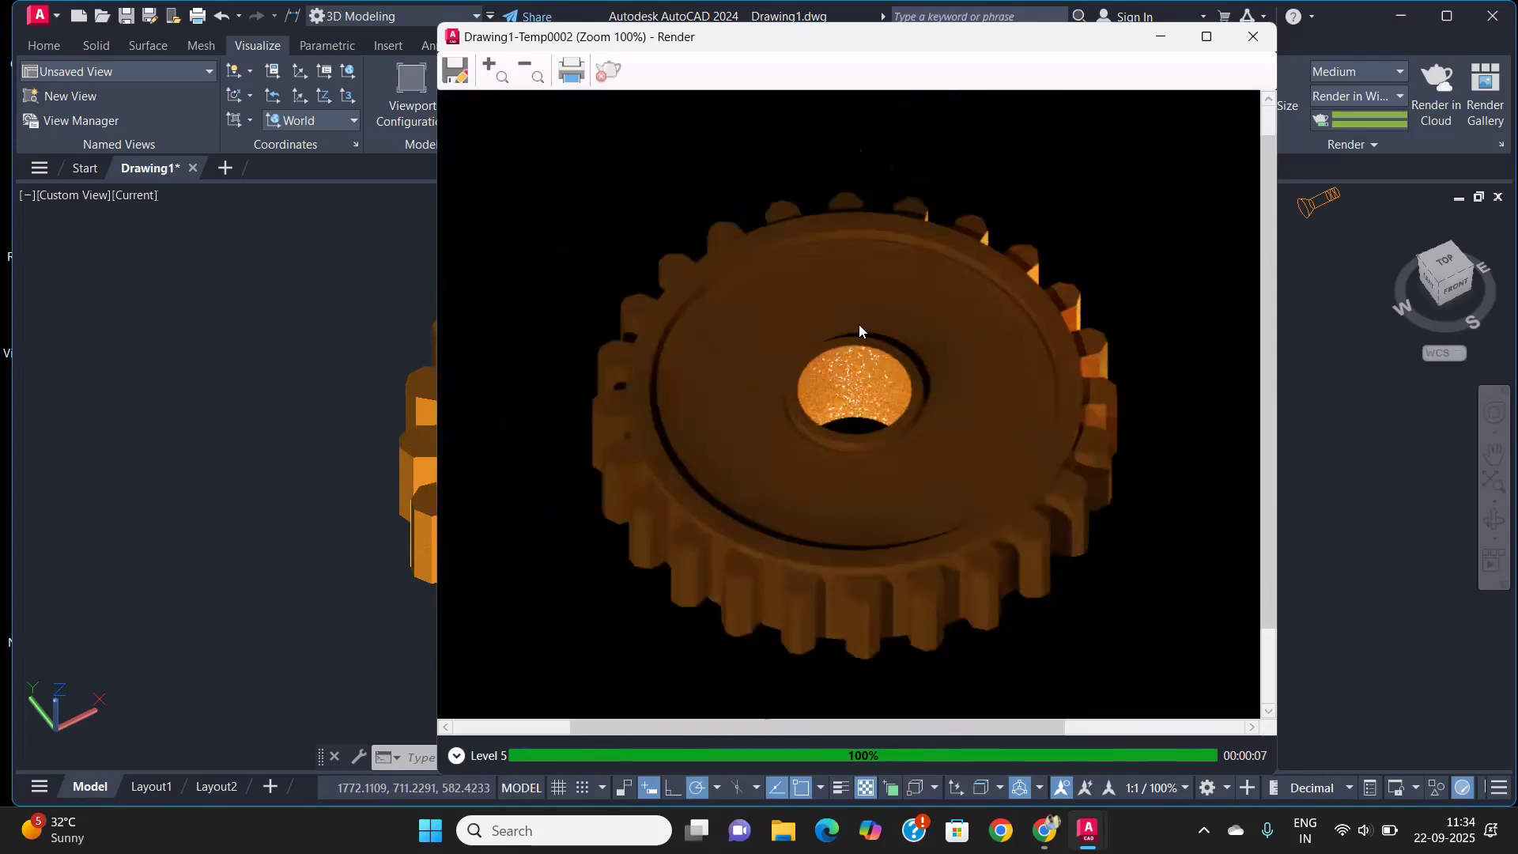
pyautogui.click(1252, 37)
# Create a camera at about X 1304, Y 1206 and aim it across the gear at about X 2307, Y 1133
pyautogui.scroll(-2, 770, 494)
pyautogui.scroll(1, 749, 466)
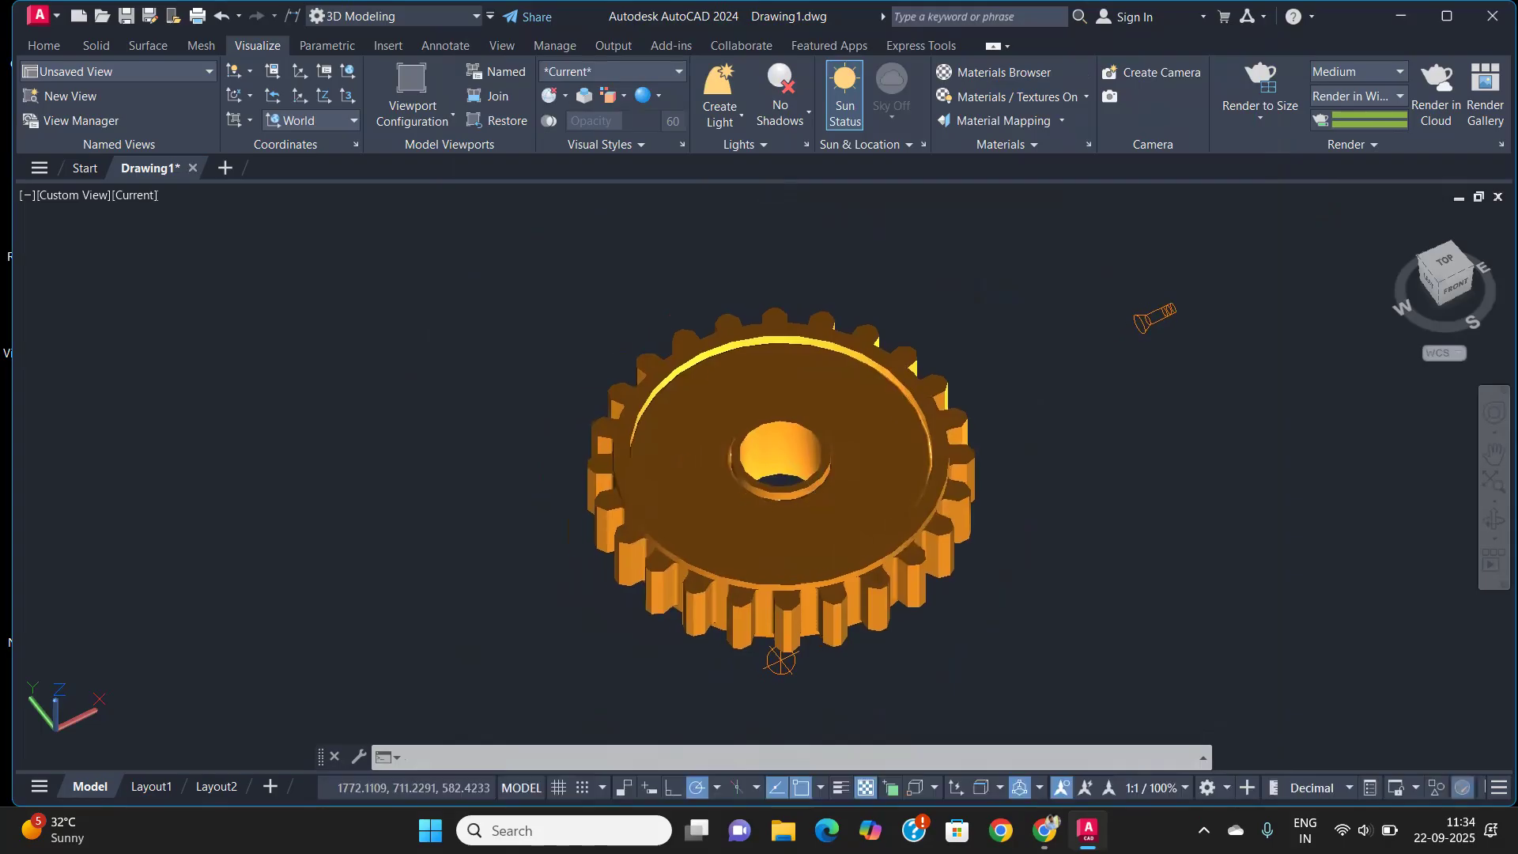
pyautogui.scroll(1, 749, 467)
pyautogui.scroll(-2, 750, 466)
pyautogui.press('Escape')
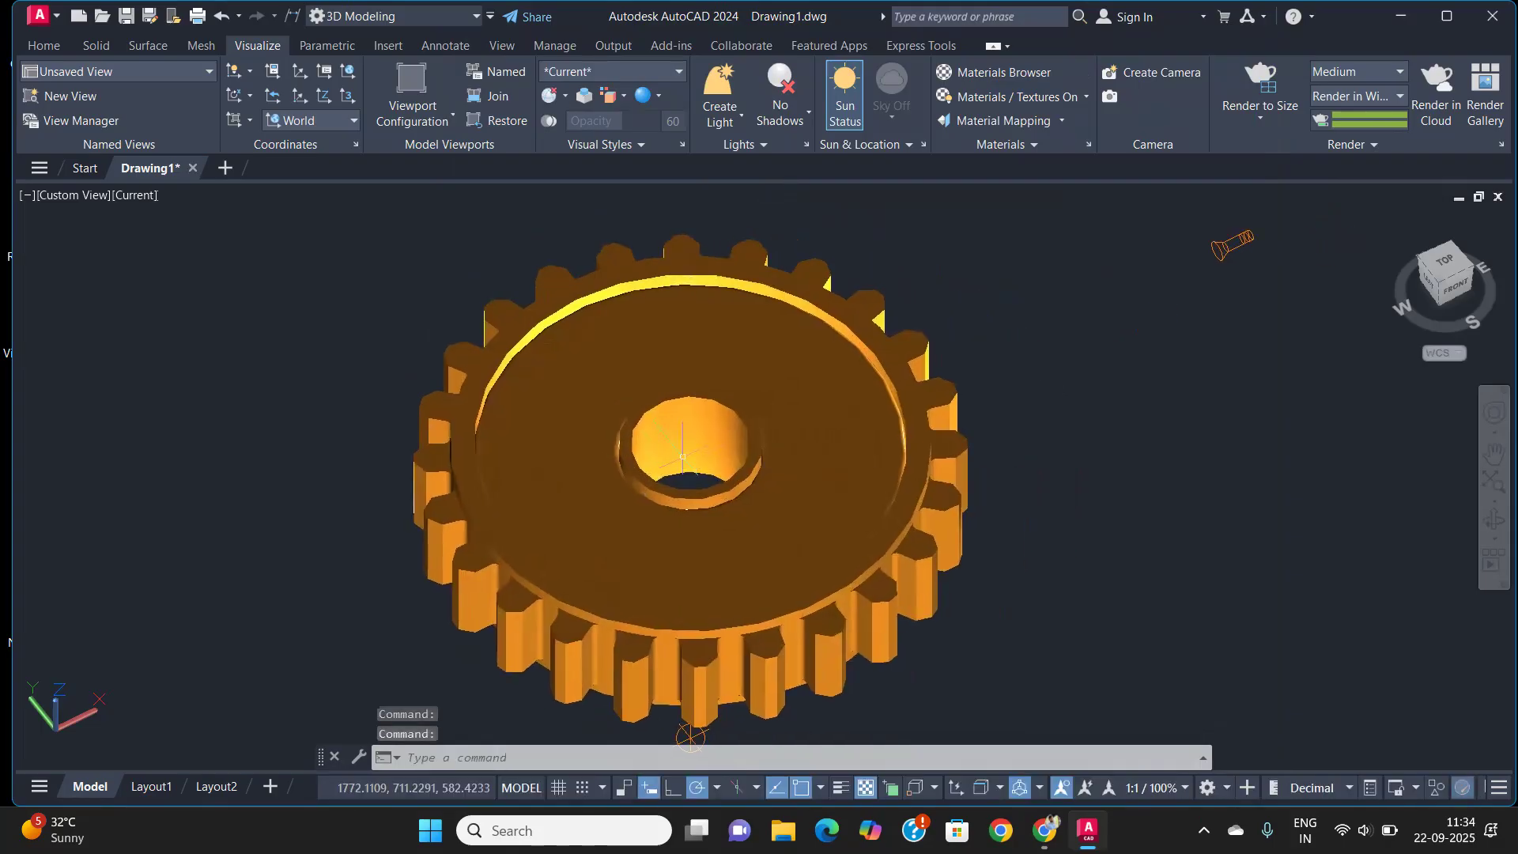
pyautogui.click(1159, 74)
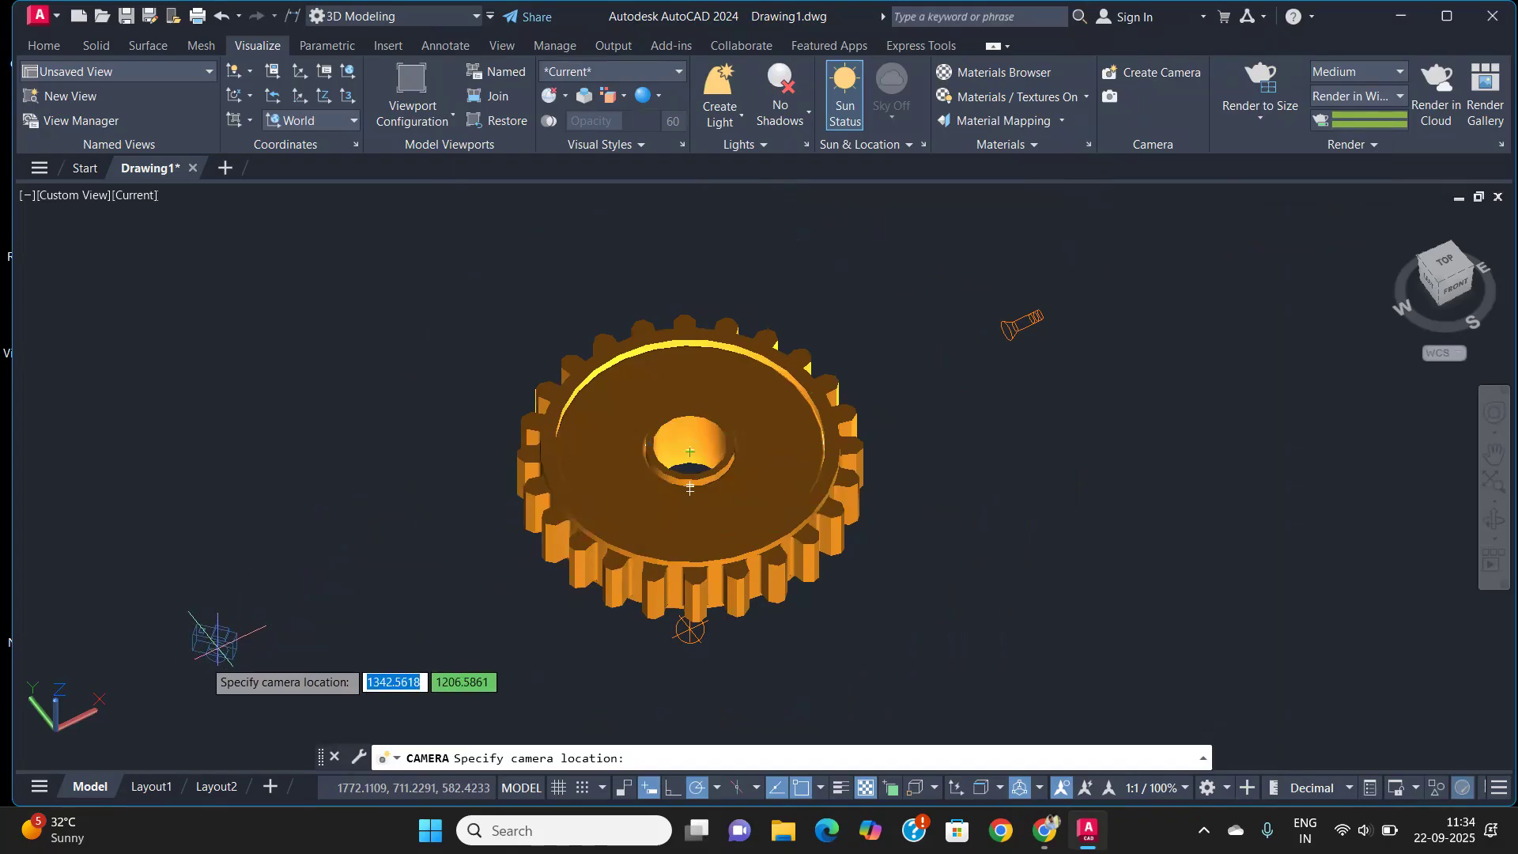
pyautogui.click(195, 657)
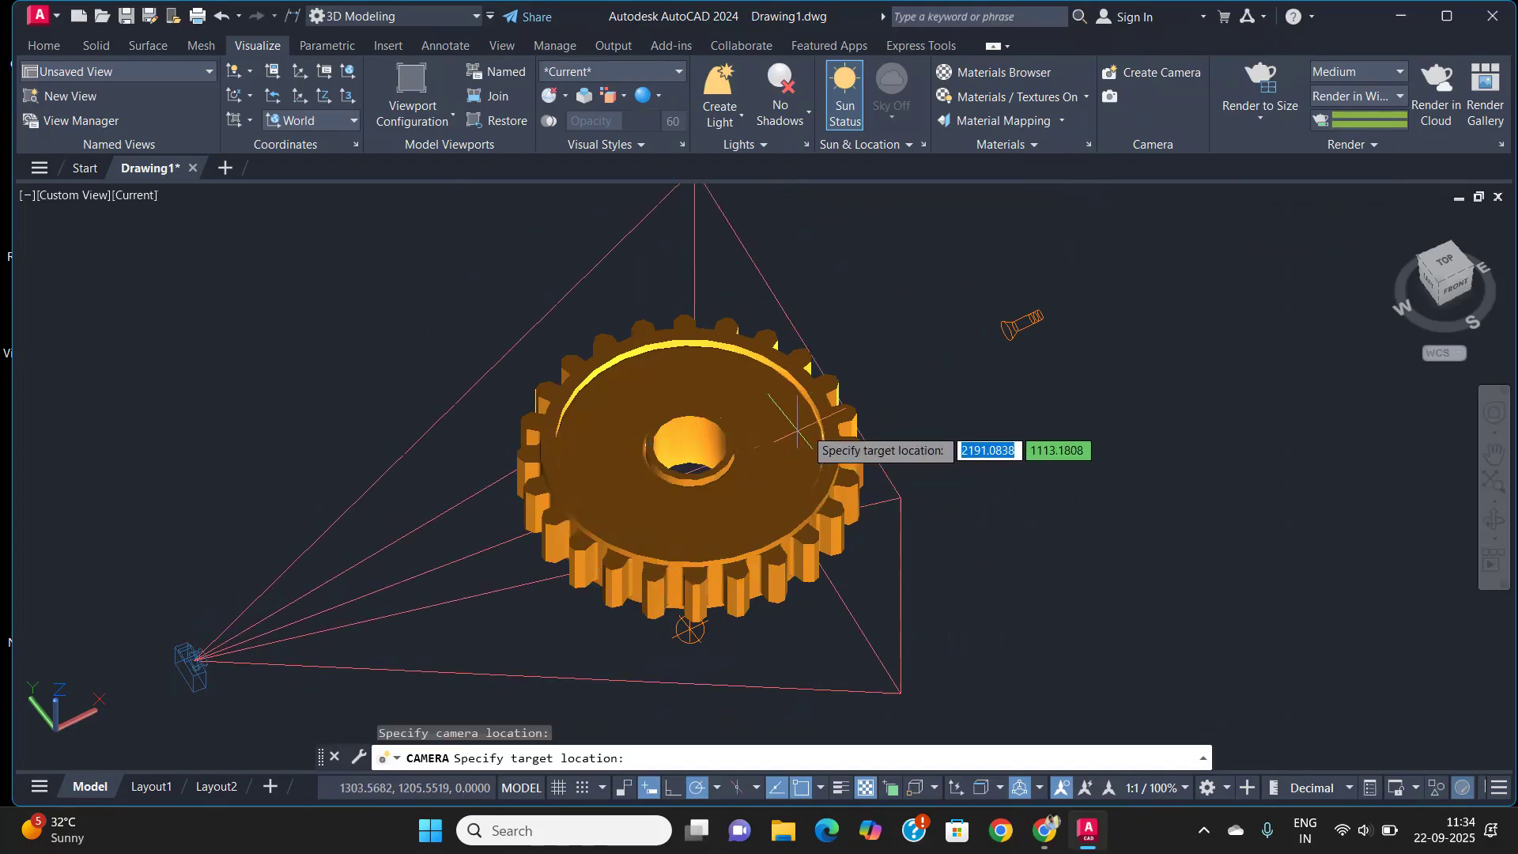
pyautogui.click(860, 386)
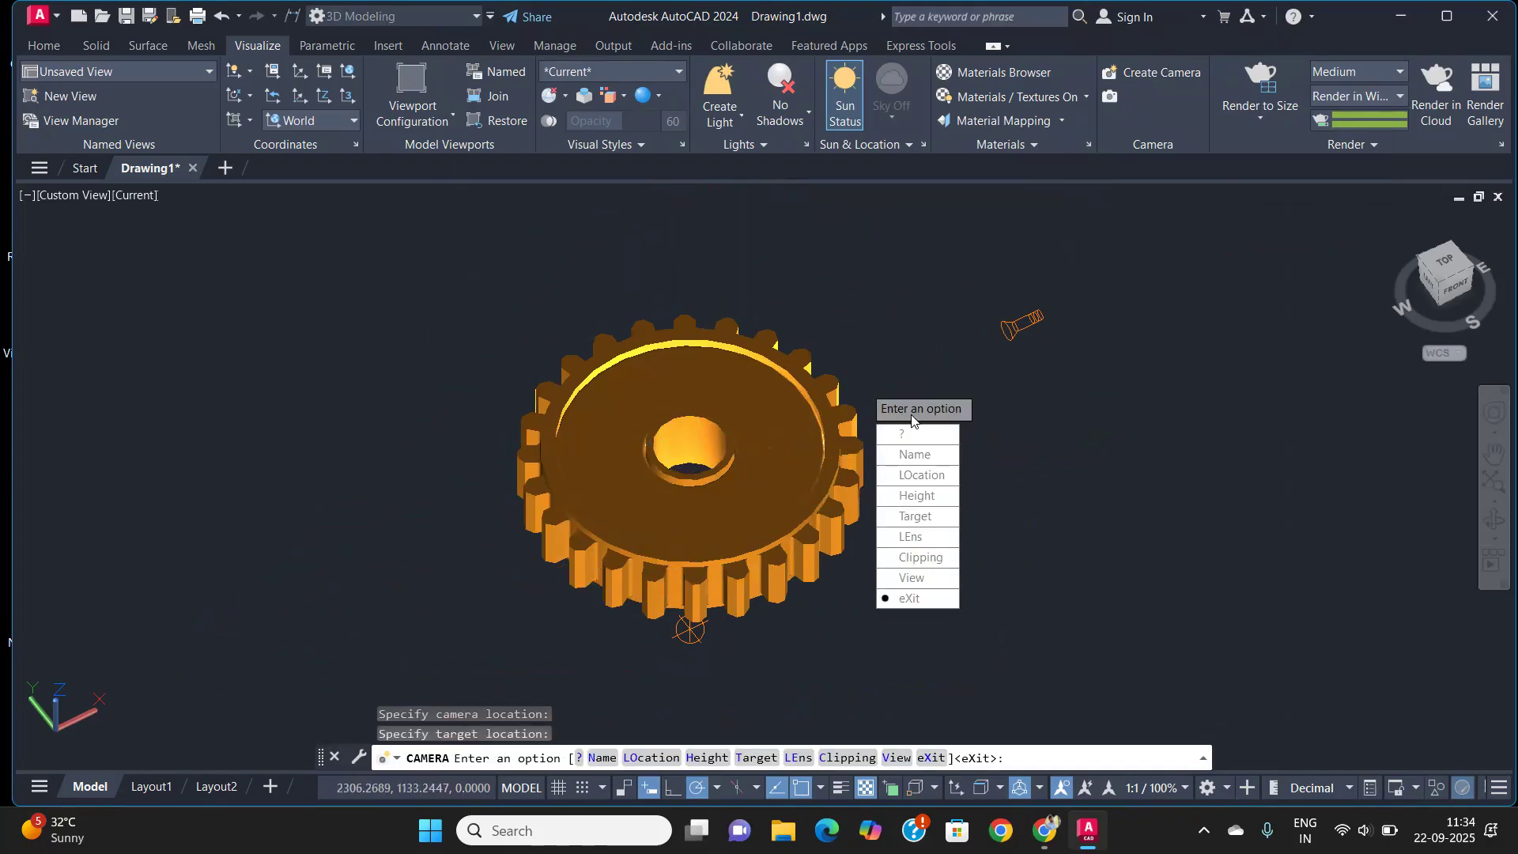
pyautogui.press('Return')
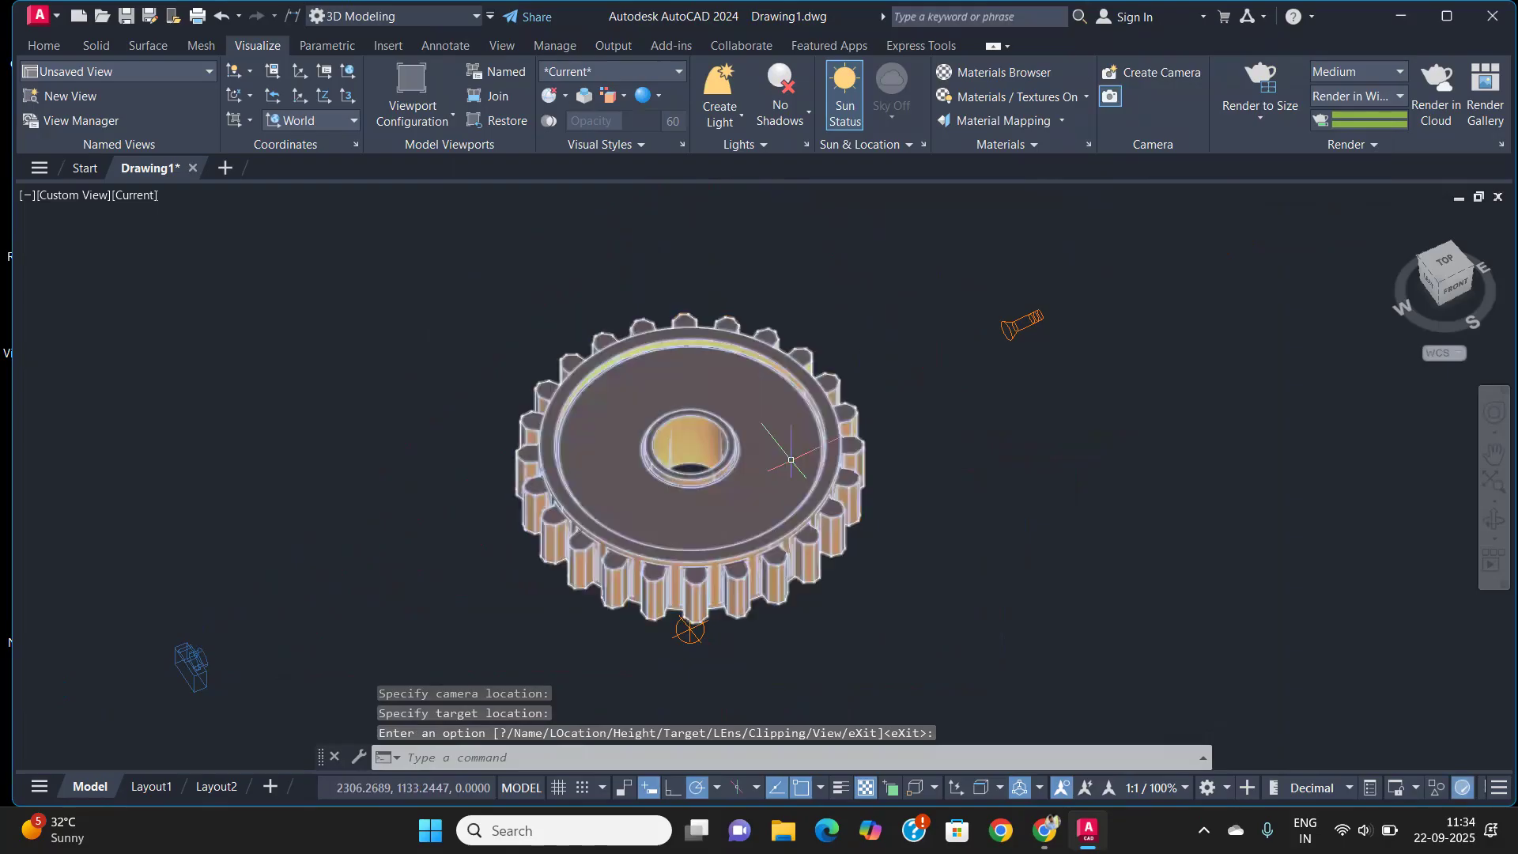
# Raise the camera along the Z axis to about Z 1197 so it sits above the gear
pyautogui.click(193, 677)
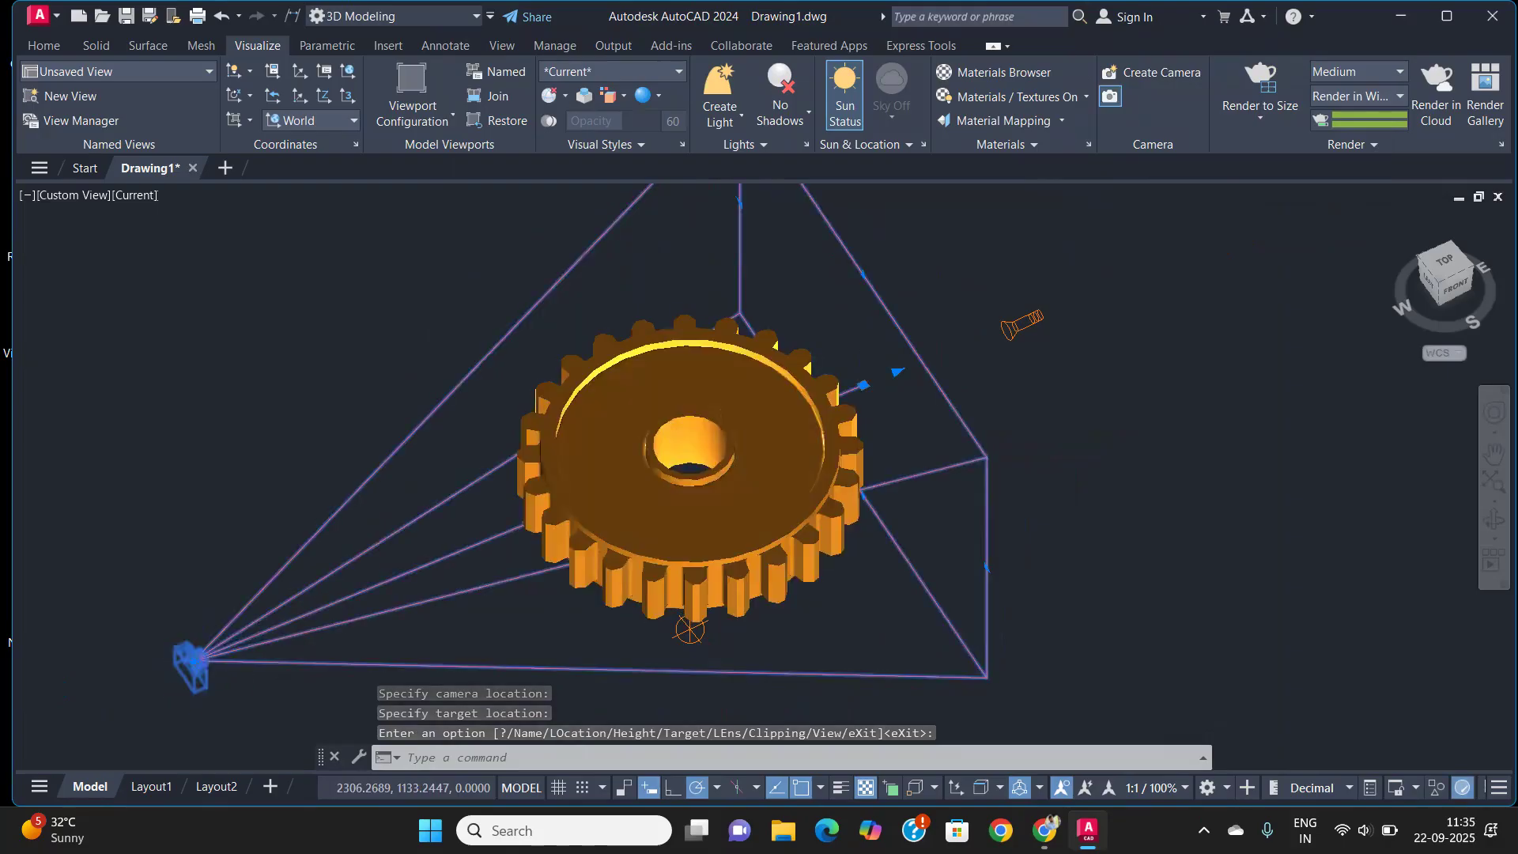
pyautogui.keyDown('shift'); pyautogui.moveTo(494, 404); pyautogui.dragTo(645, 272, button='middle'); pyautogui.keyUp('shift')
pyautogui.scroll(2, 674, 524)
pyautogui.moveTo(674, 524); pyautogui.dragTo(674, 332, button='middle')
pyautogui.scroll(2, 674, 332)
pyautogui.moveTo(613, 477); pyautogui.dragTo(857, 271, button='middle')
pyautogui.keyDown('shift'); pyautogui.moveTo(783, 536); pyautogui.dragTo(869, 541, button='middle'); pyautogui.keyUp('shift')
pyautogui.scroll(-2, 715, 380)
pyautogui.moveTo(757, 470); pyautogui.dragTo(593, 448, button='middle')
pyautogui.click(598, 442)
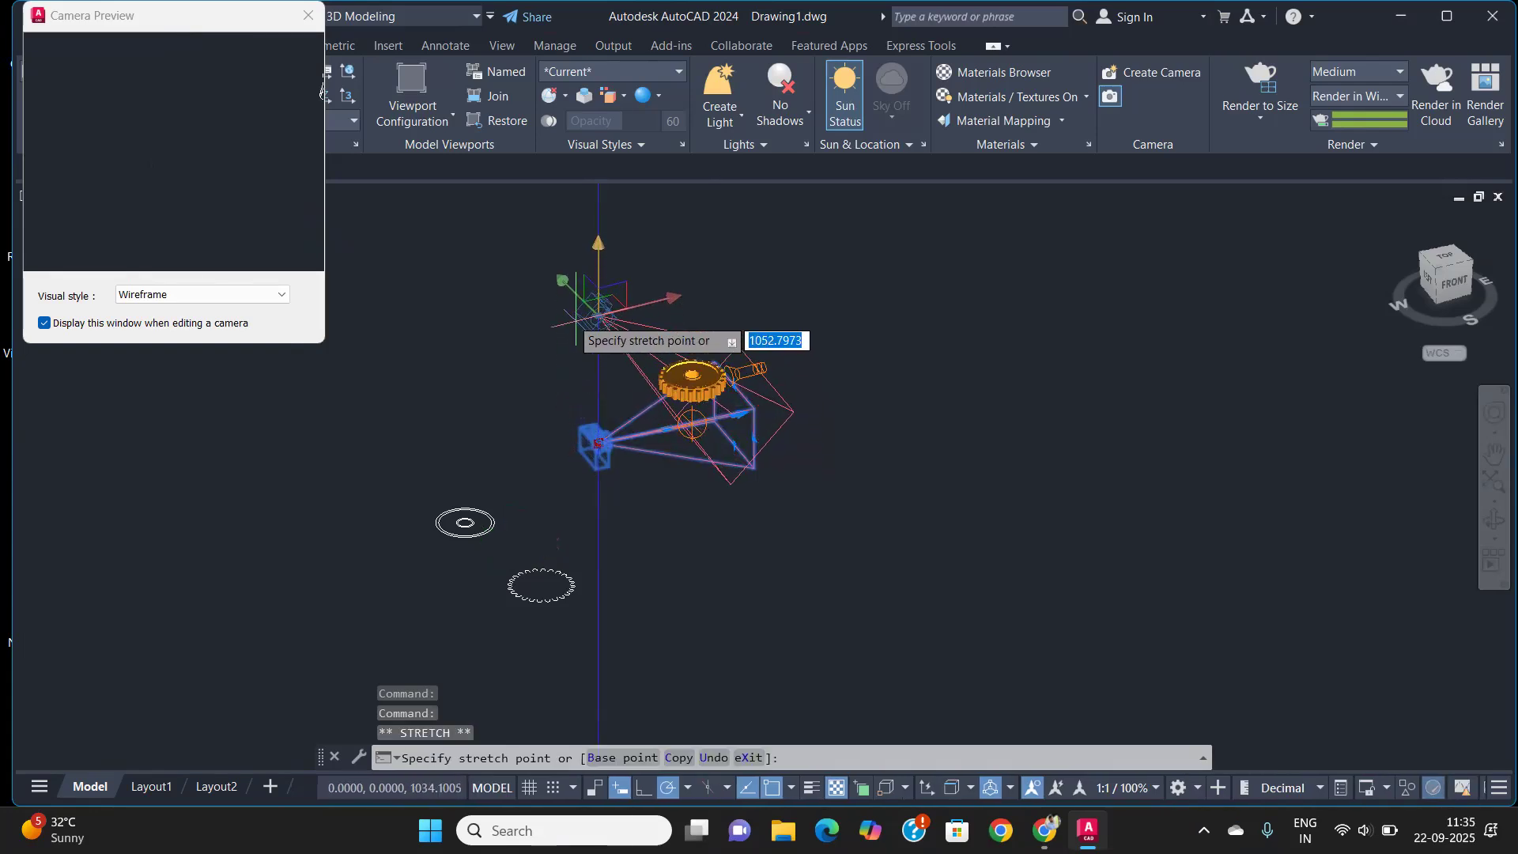
pyautogui.click(601, 288)
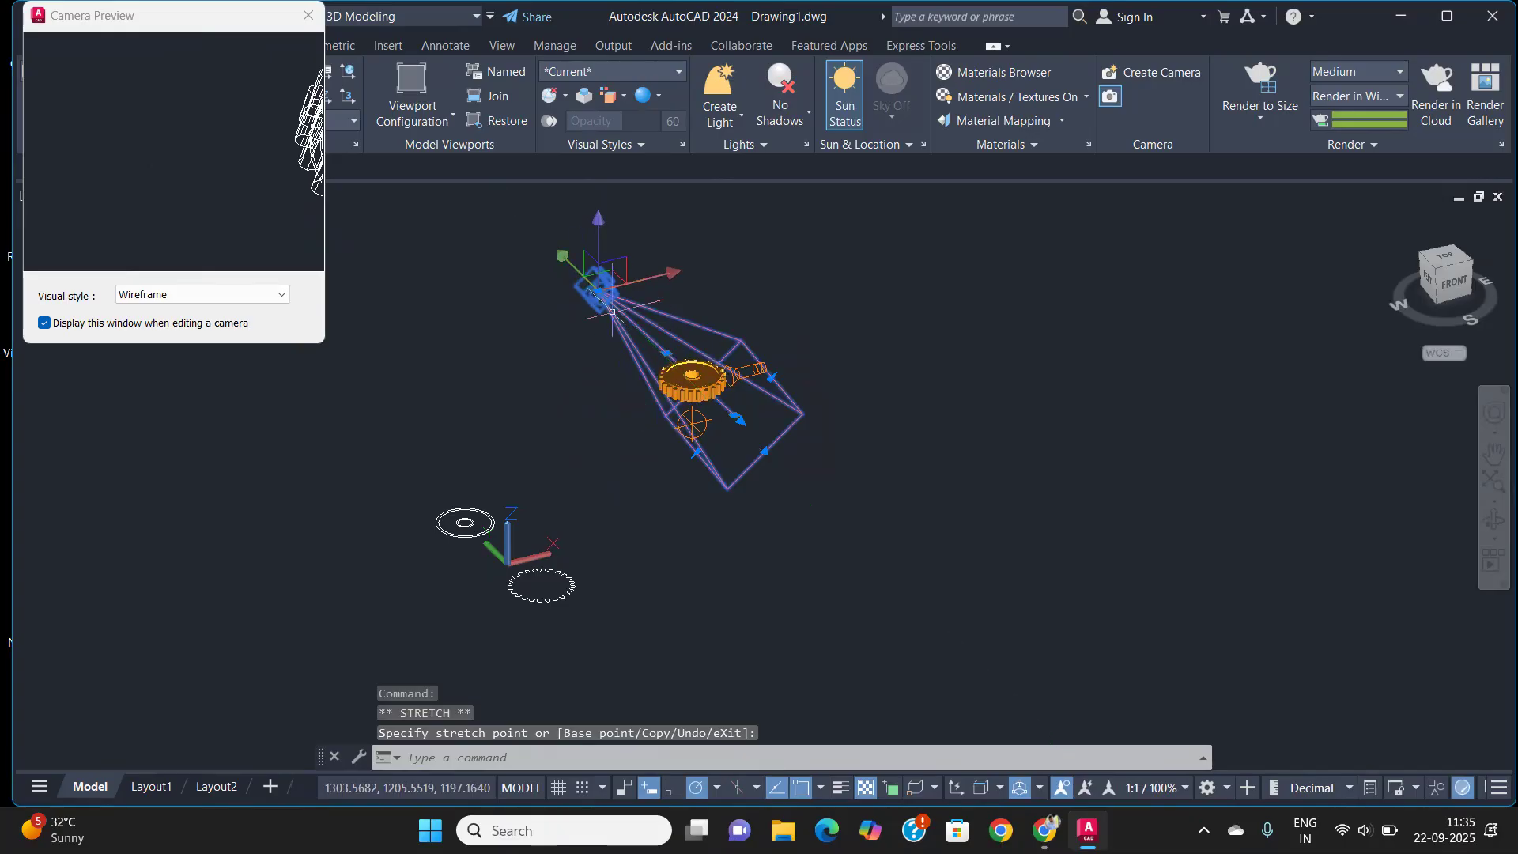
# Move the camera's target beyond and below the gear to about X 2972, Y -999, Z -60
pyautogui.click(739, 419)
pyautogui.click(955, 546)
pyautogui.keyDown('shift'); pyautogui.moveTo(737, 415); pyautogui.dragTo(658, 435, button='middle'); pyautogui.keyUp('shift')
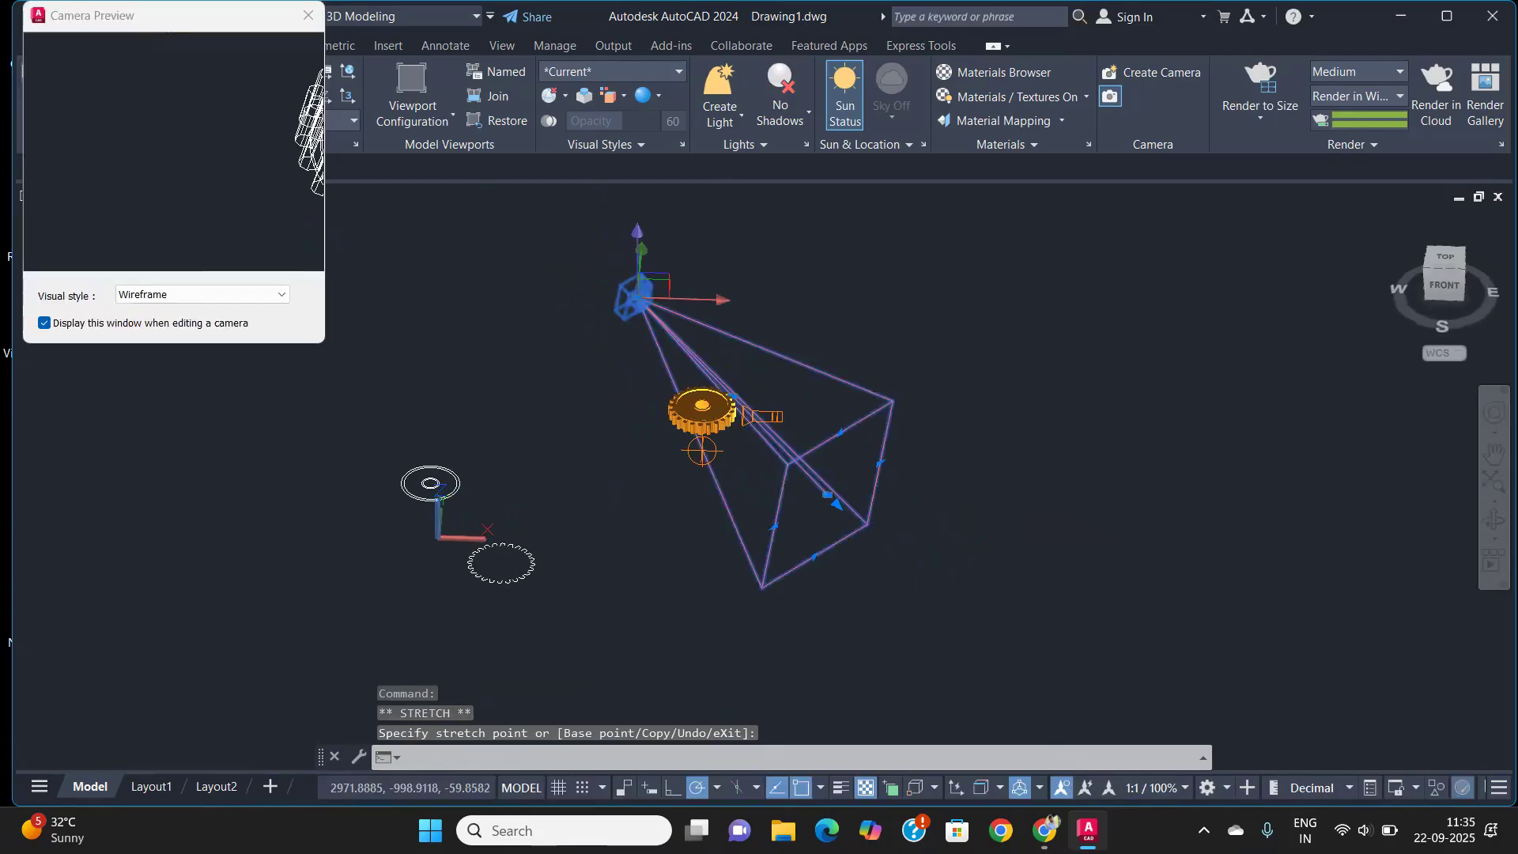
# Shift the camera along the Y axis to about Y 405 and set its preview to the Realistic visual style
pyautogui.click(641, 289)
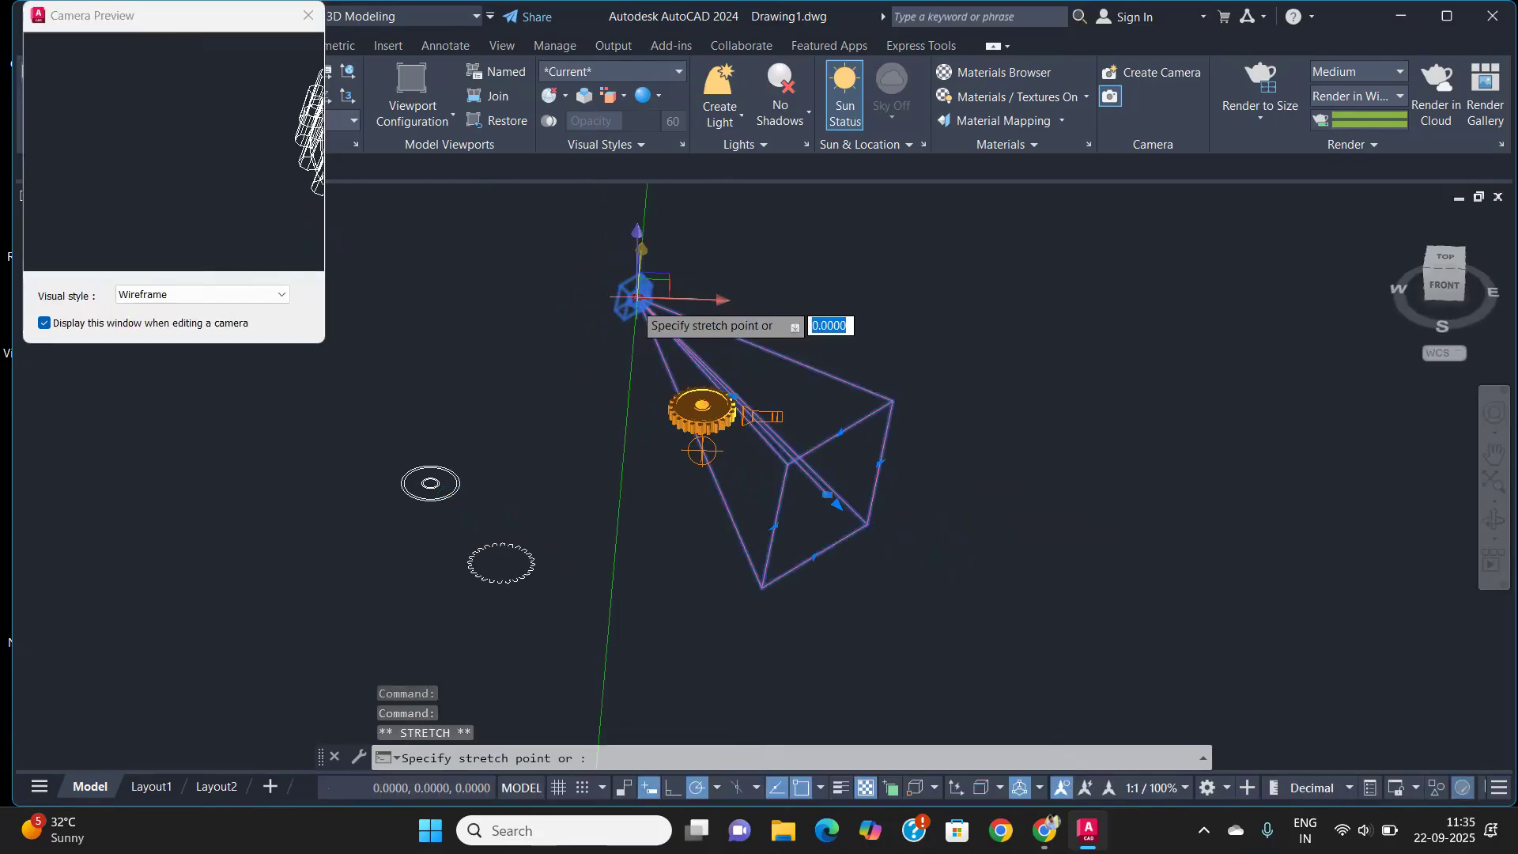
pyautogui.click(585, 365)
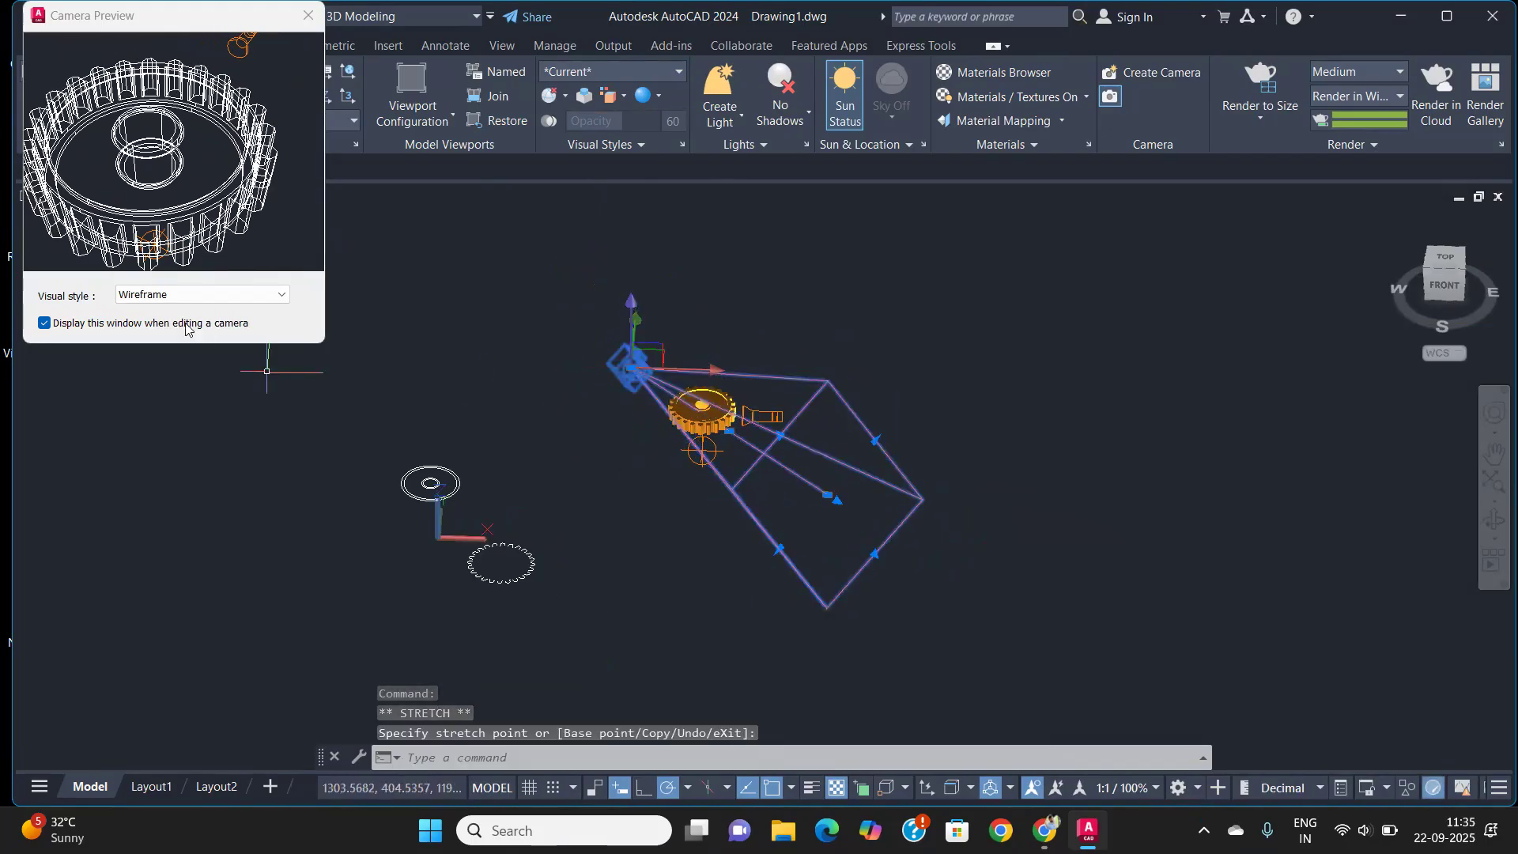
pyautogui.click(280, 294)
pyautogui.click(166, 338)
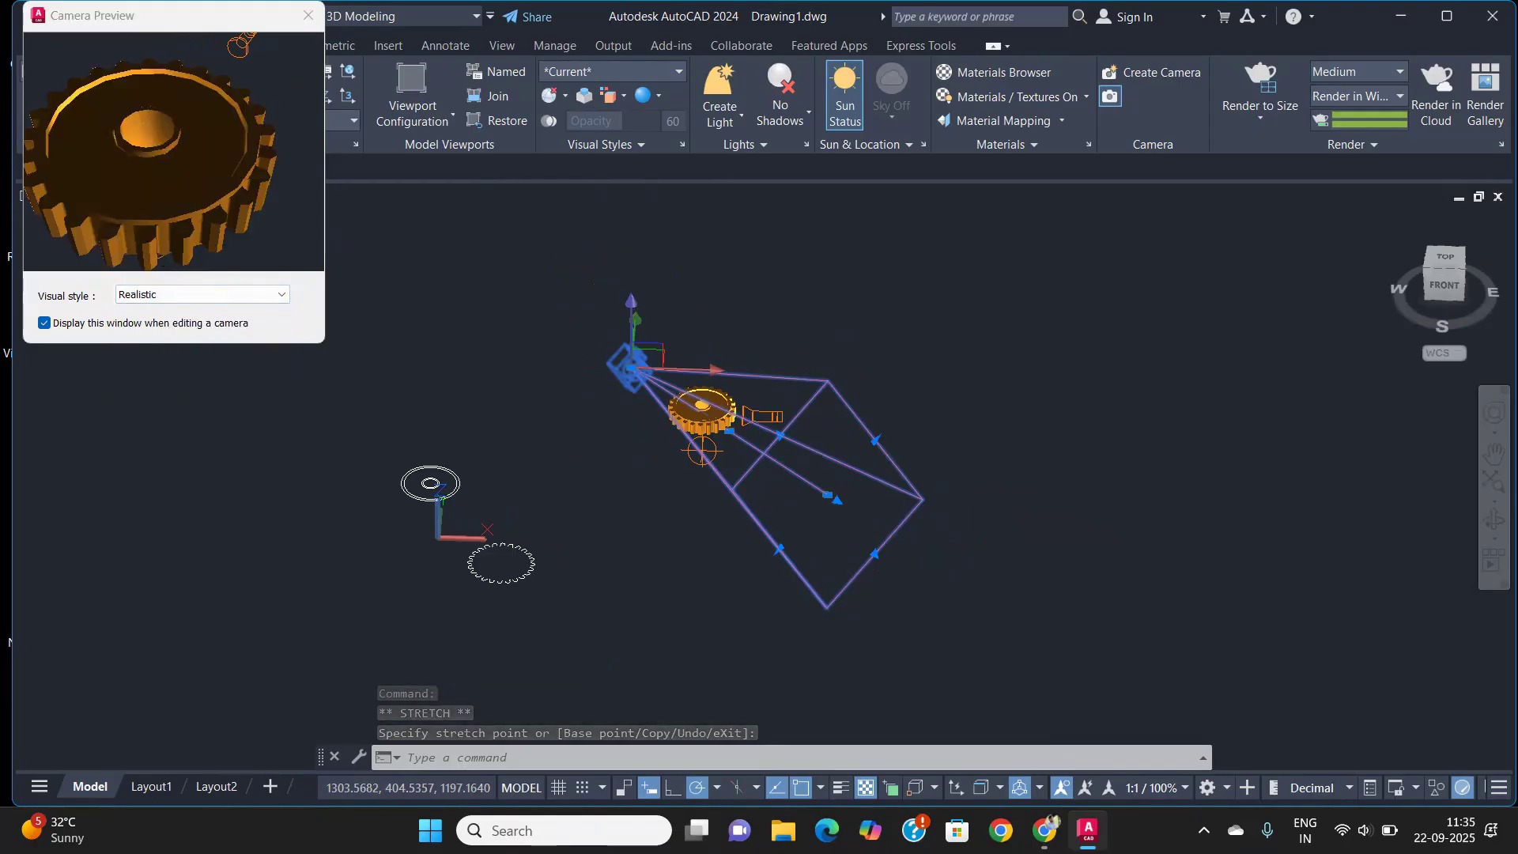
# Widen the camera's field of view around the gear and close the camera preview
pyautogui.keyDown('shift'); pyautogui.moveTo(682, 441); pyautogui.dragTo(822, 526, button='middle'); pyautogui.keyUp('shift')
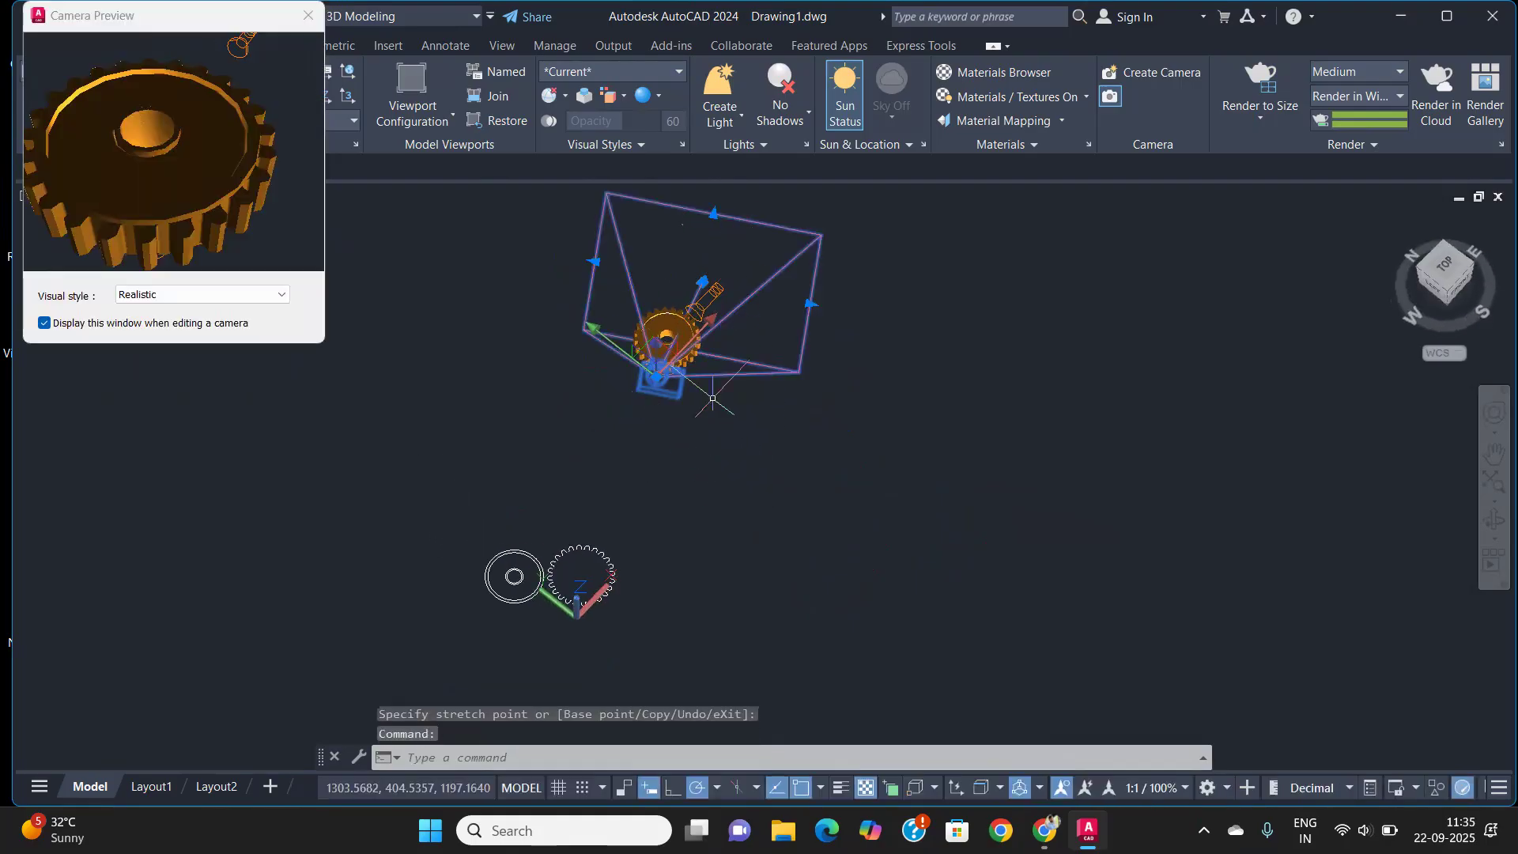
pyautogui.keyDown('shift'); pyautogui.moveTo(694, 437); pyautogui.dragTo(599, 542, button='middle'); pyautogui.keyUp('shift')
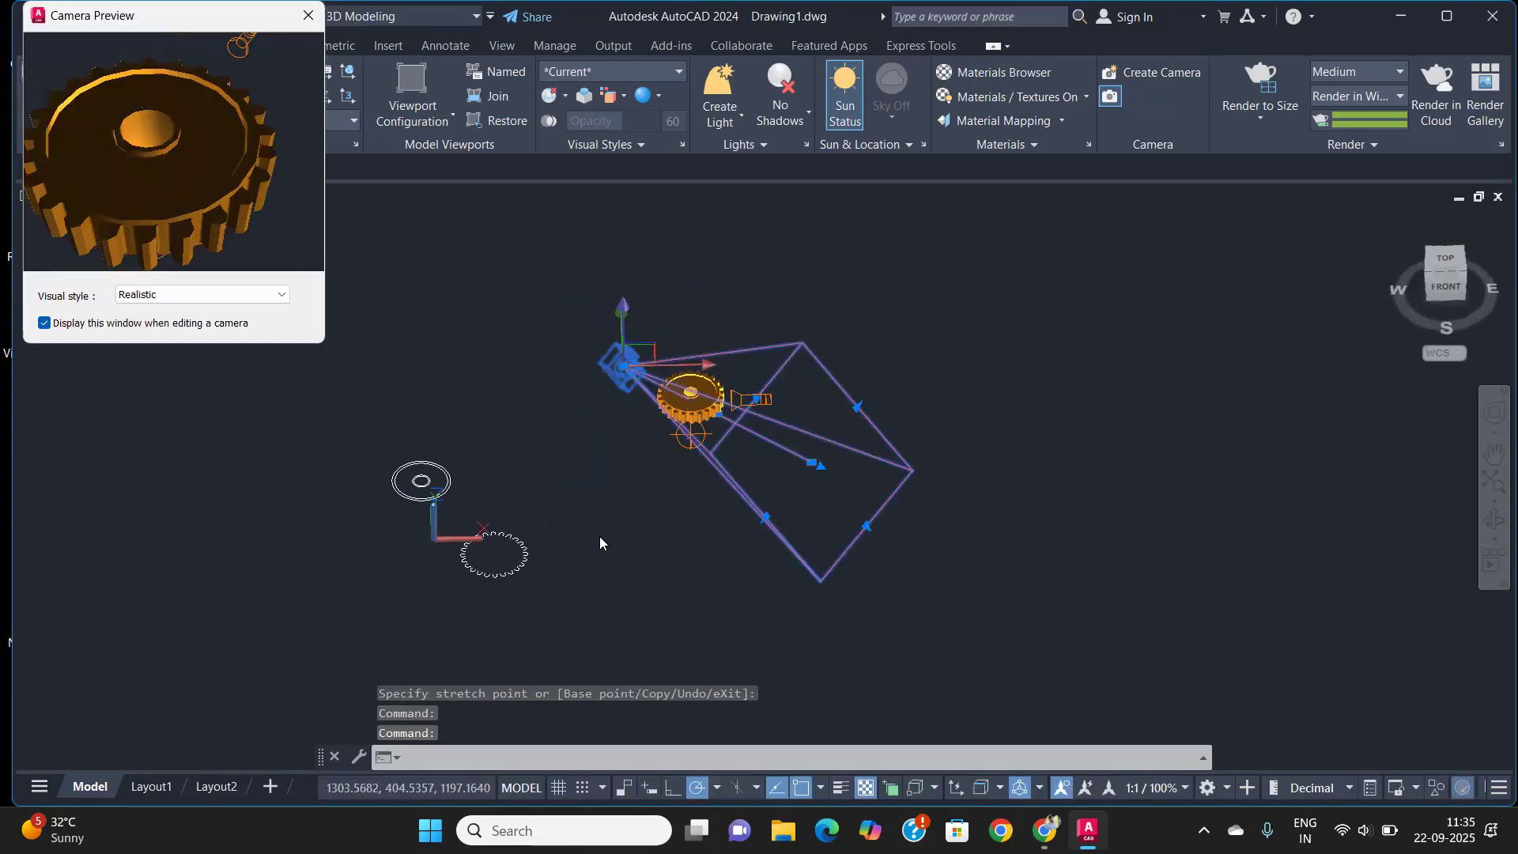
pyautogui.click(764, 516)
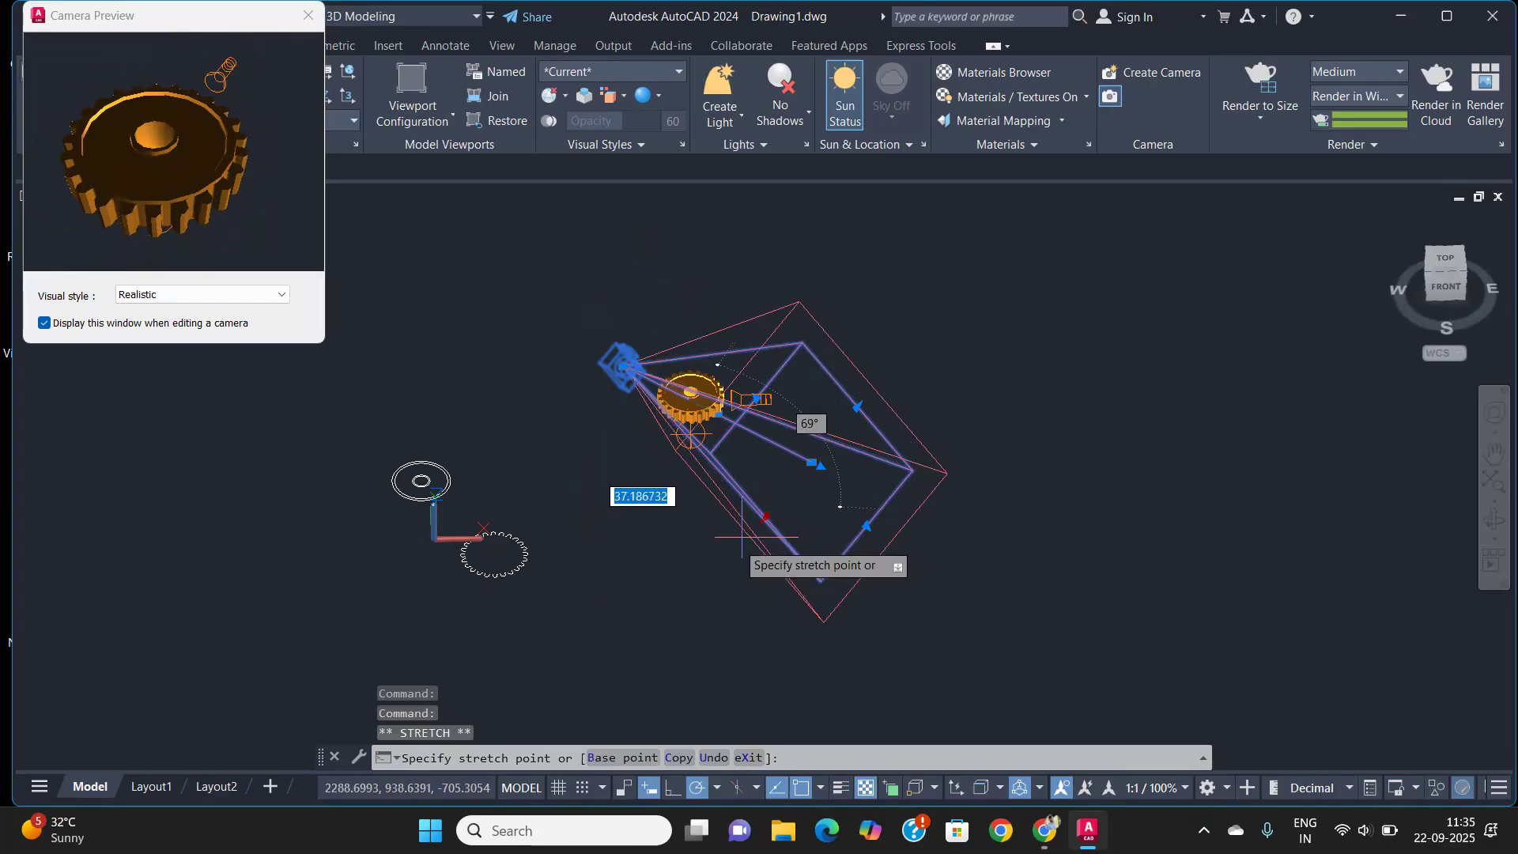
pyautogui.click(719, 557)
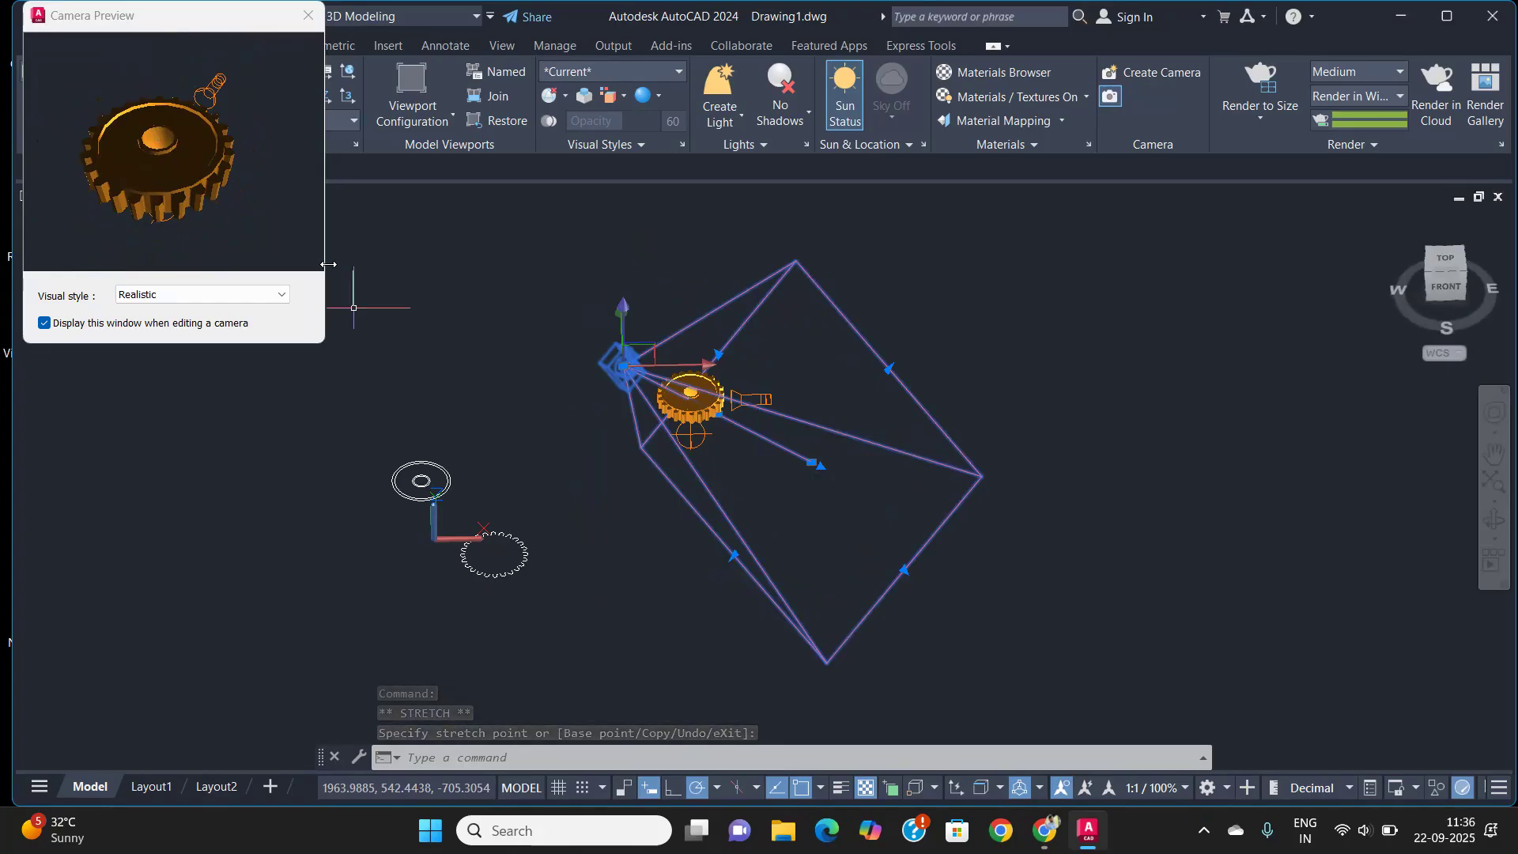
pyautogui.click(305, 15)
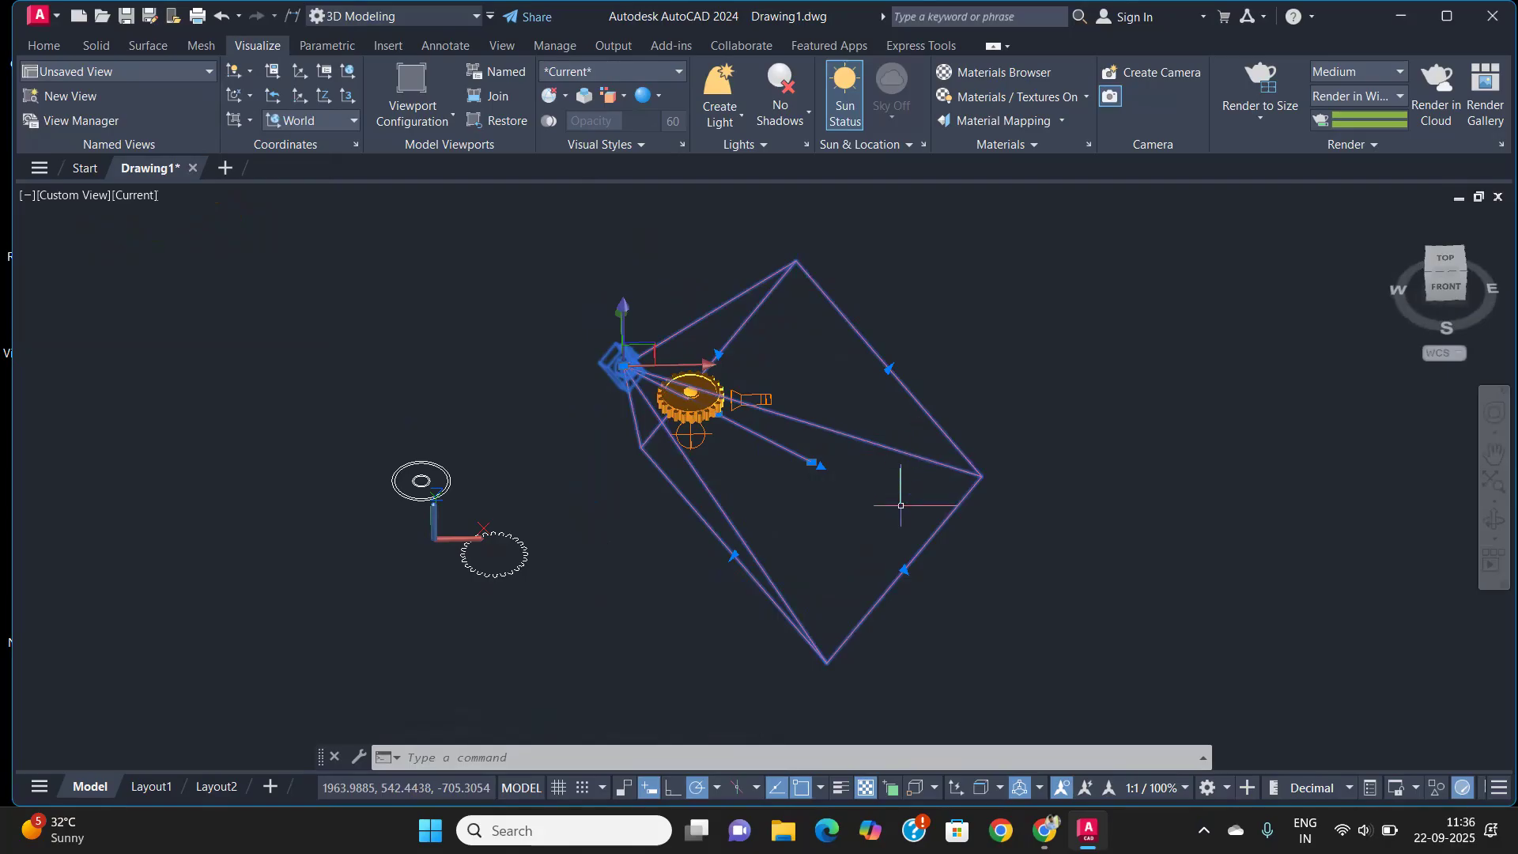
pyautogui.scroll(2, 787, 463)
pyautogui.scroll(-4, 731, 425)
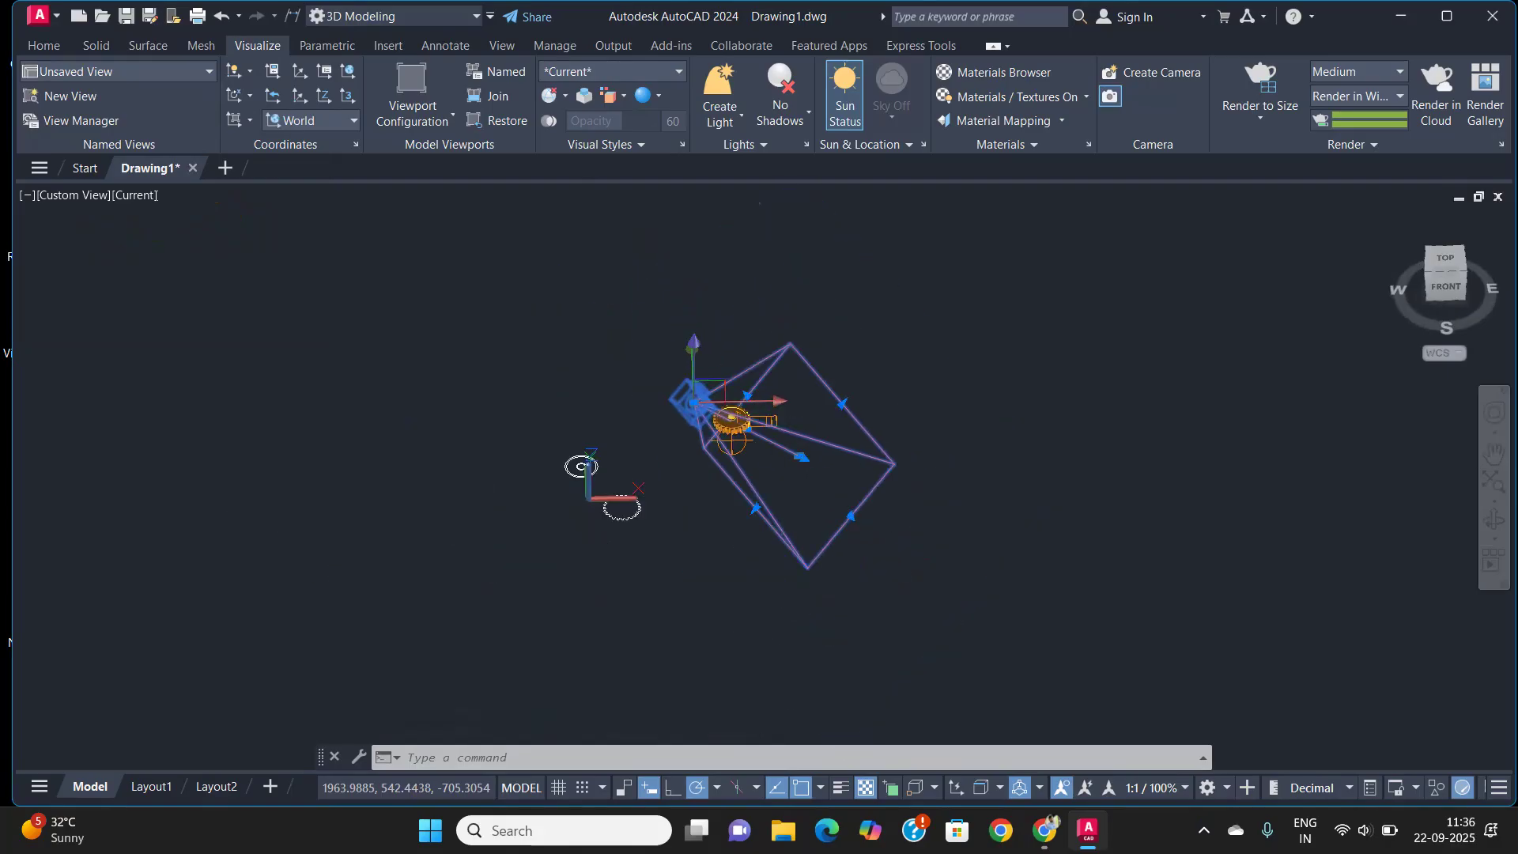
pyautogui.scroll(3, 743, 427)
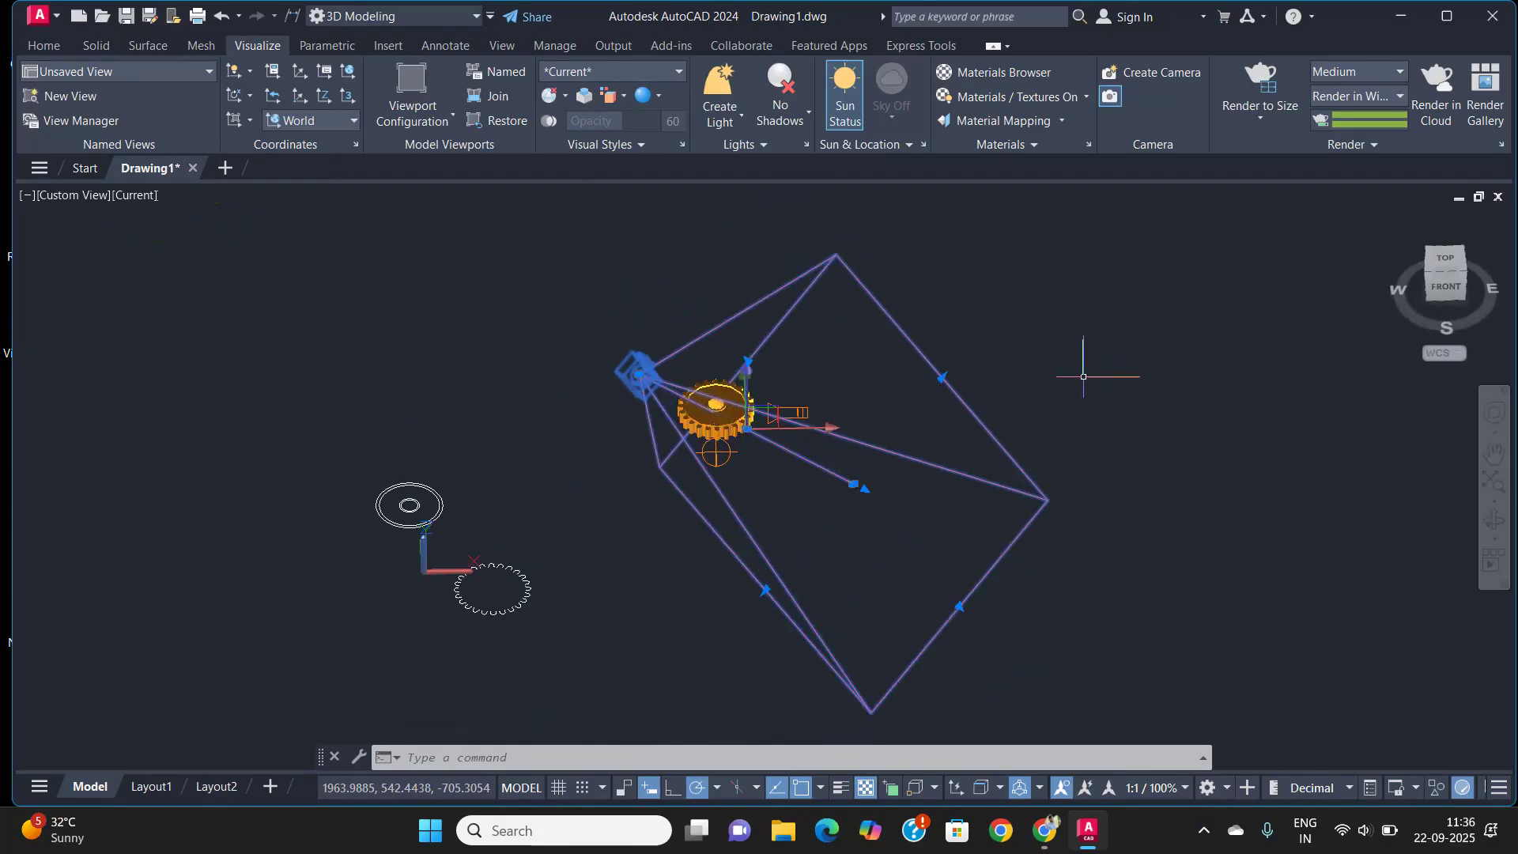
pyautogui.scroll(2, 739, 399)
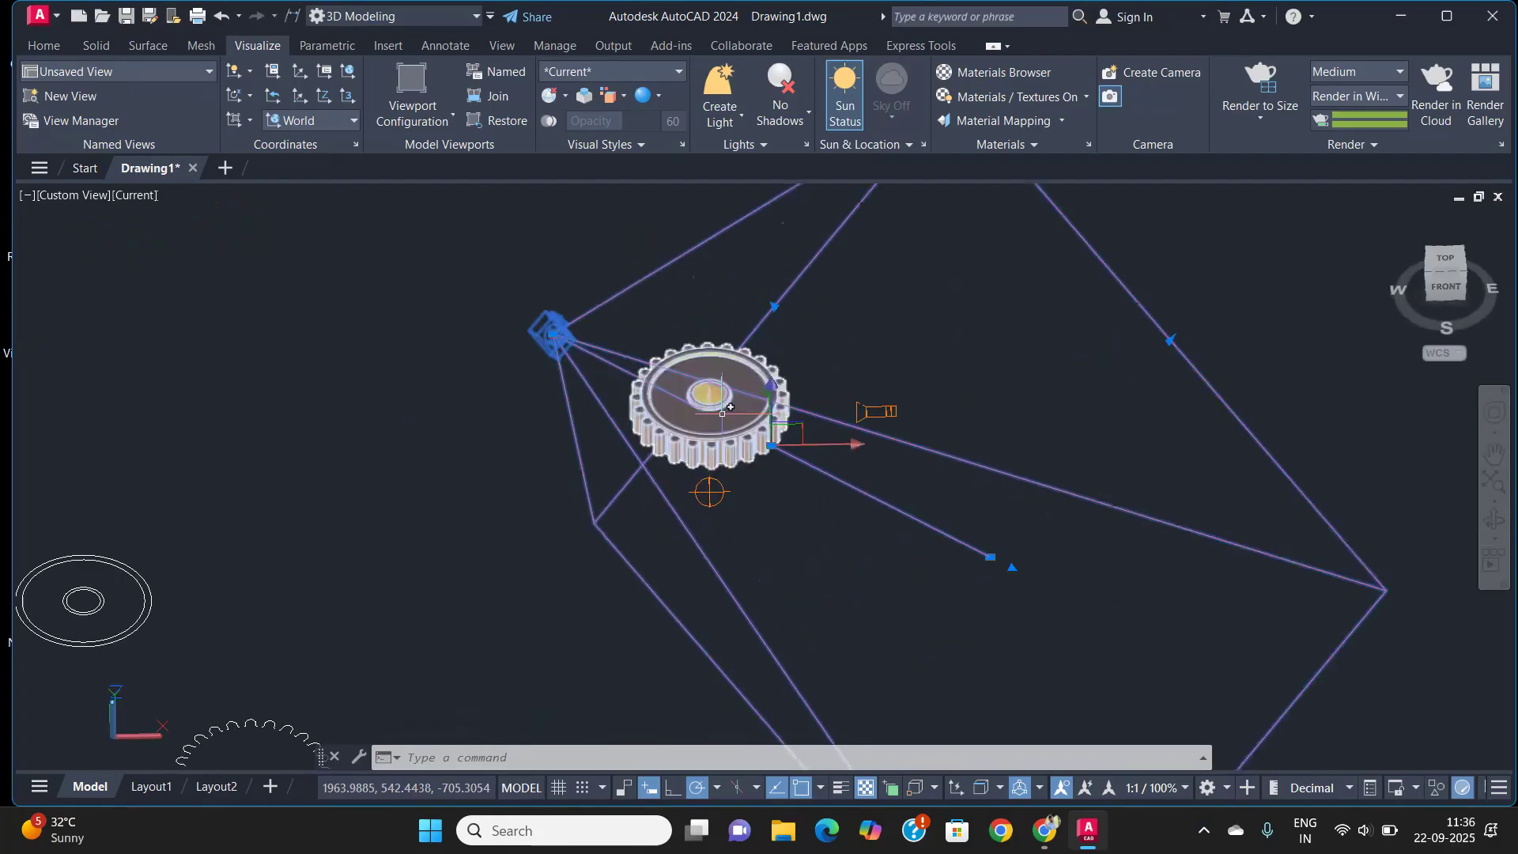